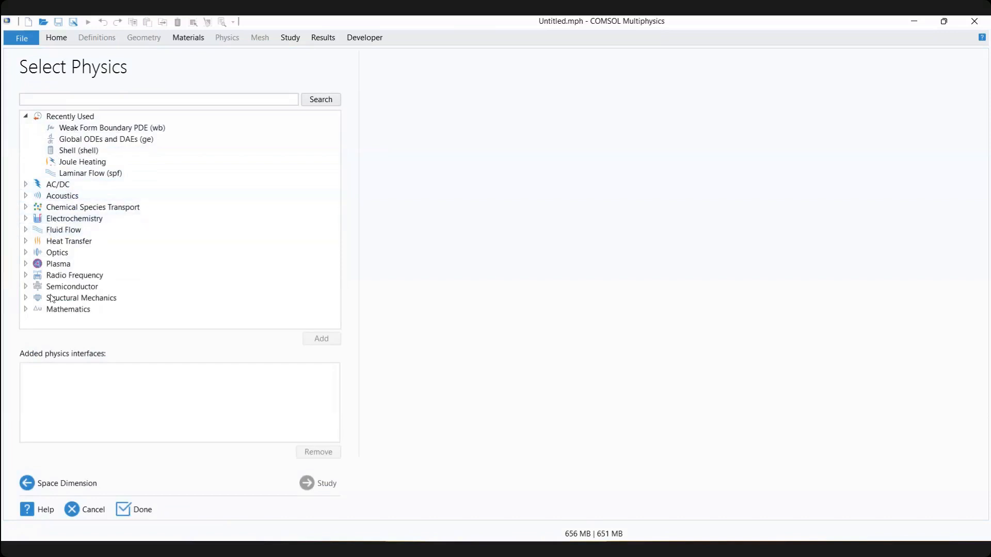
Step: Examine the mathematics PDE interfaces, including Wave Form, Weak Form and the lower-dimension Coefficient Form Boundary PDE
click(26, 309)
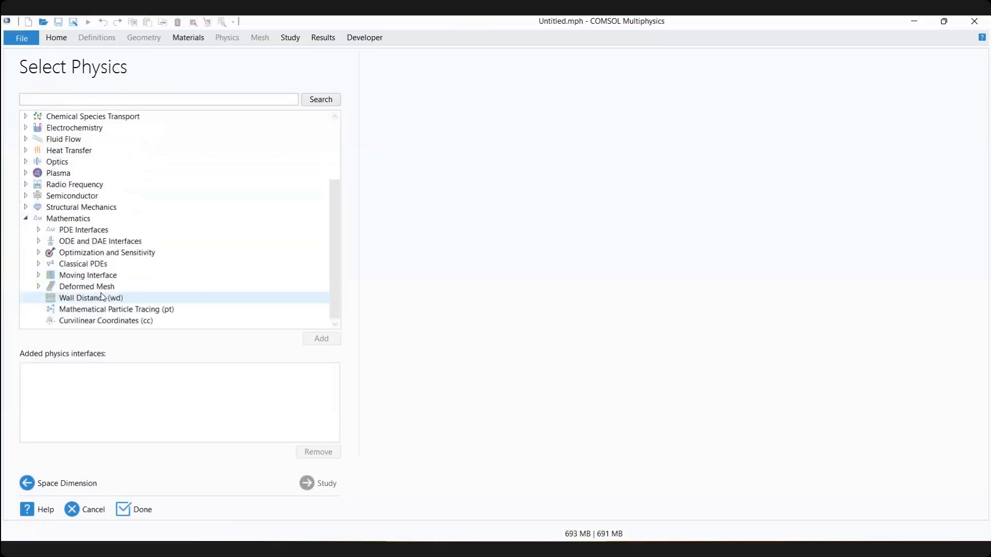
click(39, 230)
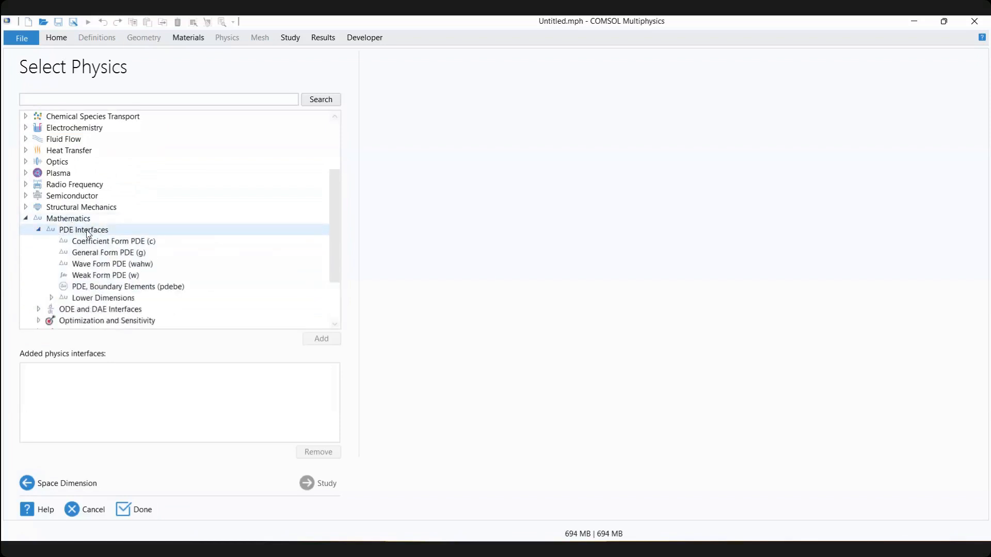
scroll(89, 234, down, 1)
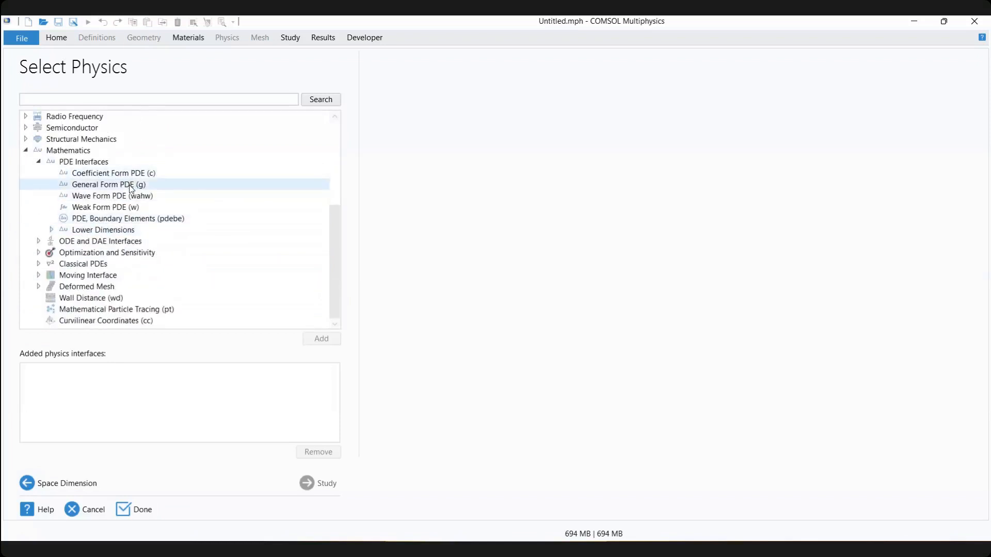
click(127, 197)
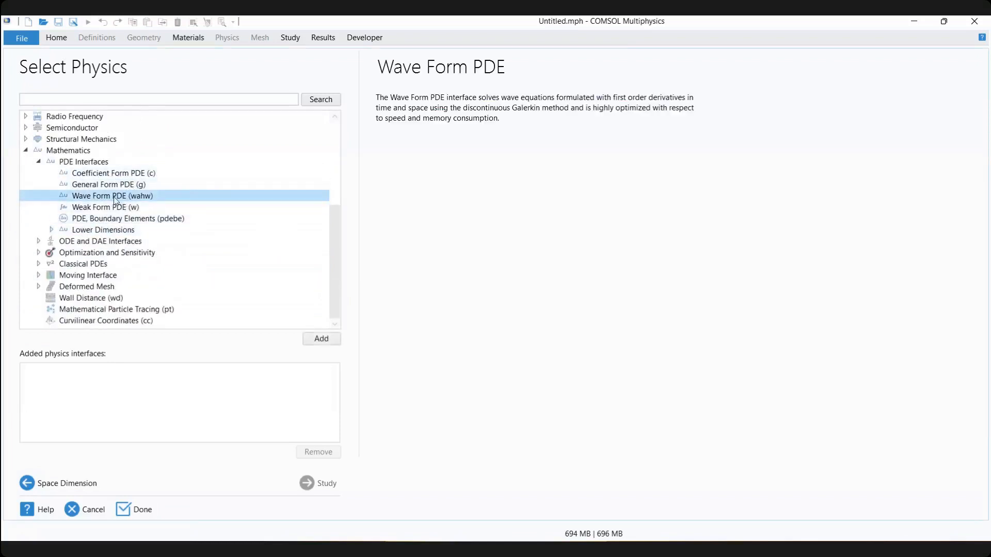
click(108, 207)
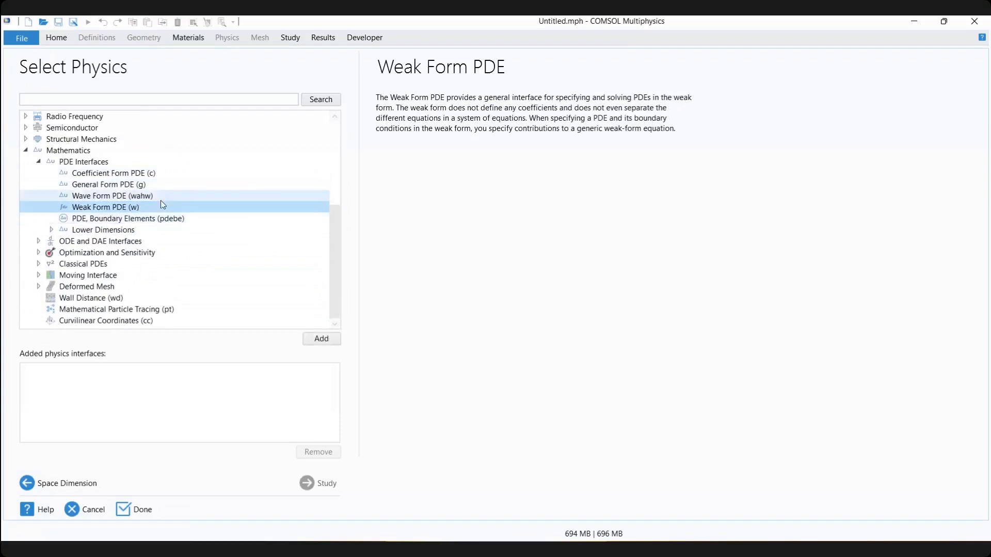
click(52, 231)
scroll(73, 233, down, 2)
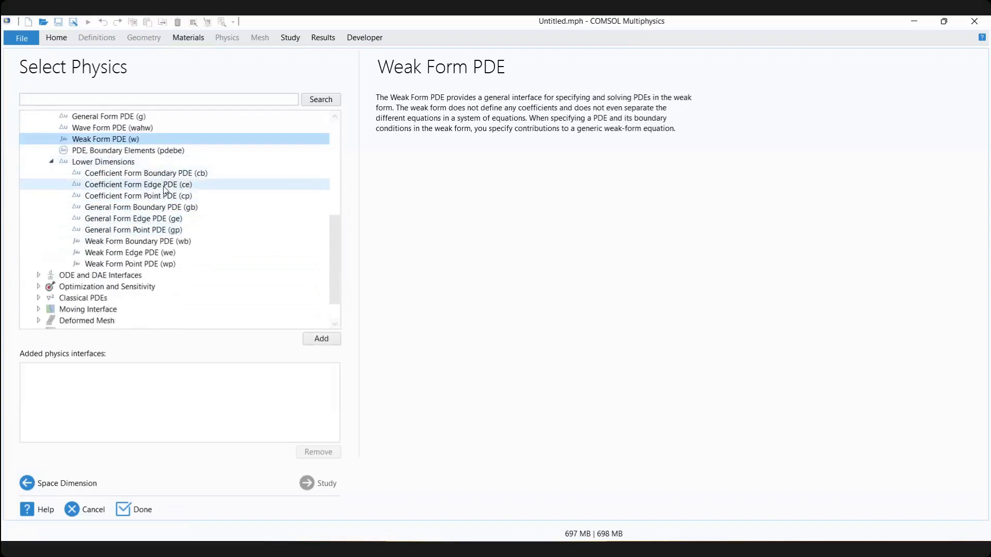
click(163, 176)
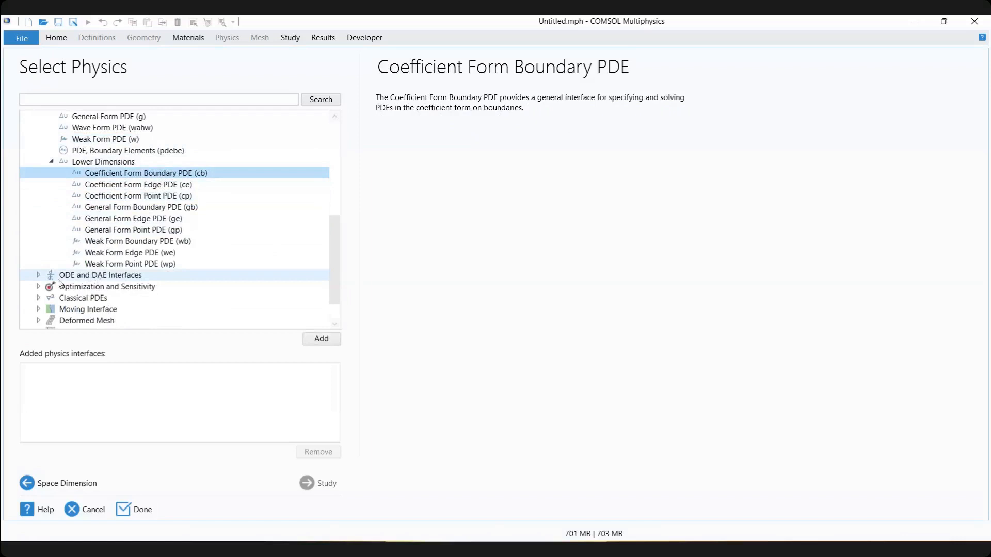
Step: Examine the available ODE and DAE interfaces in the mathematics physics list
click(39, 275)
scroll(104, 248, down, 2)
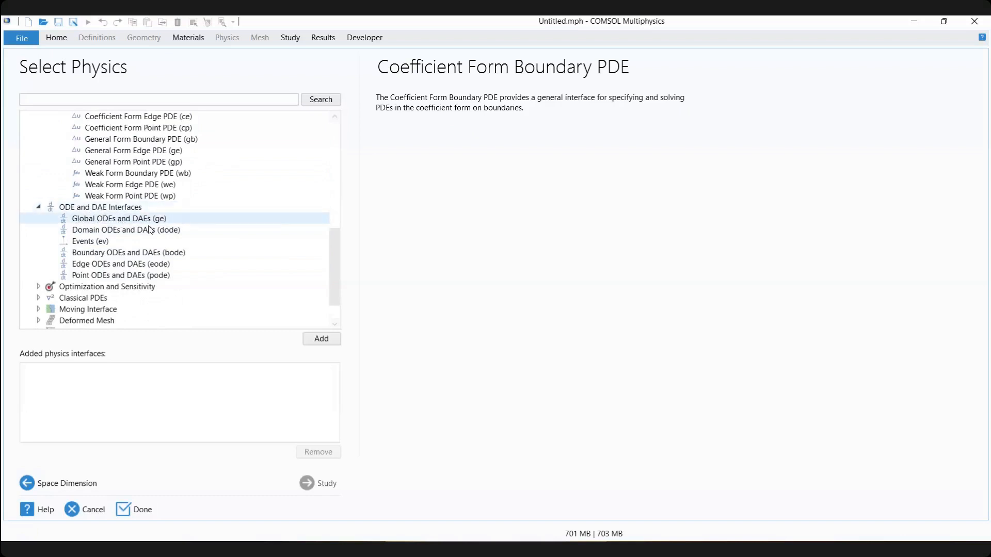
scroll(110, 229, down, 1)
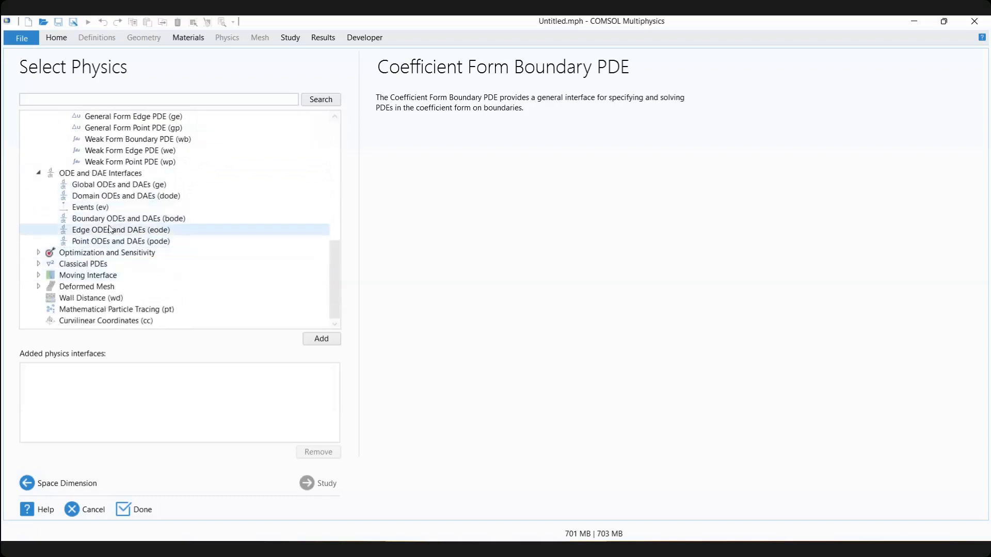
scroll(110, 230, up, 8)
scroll(71, 292, down, 8)
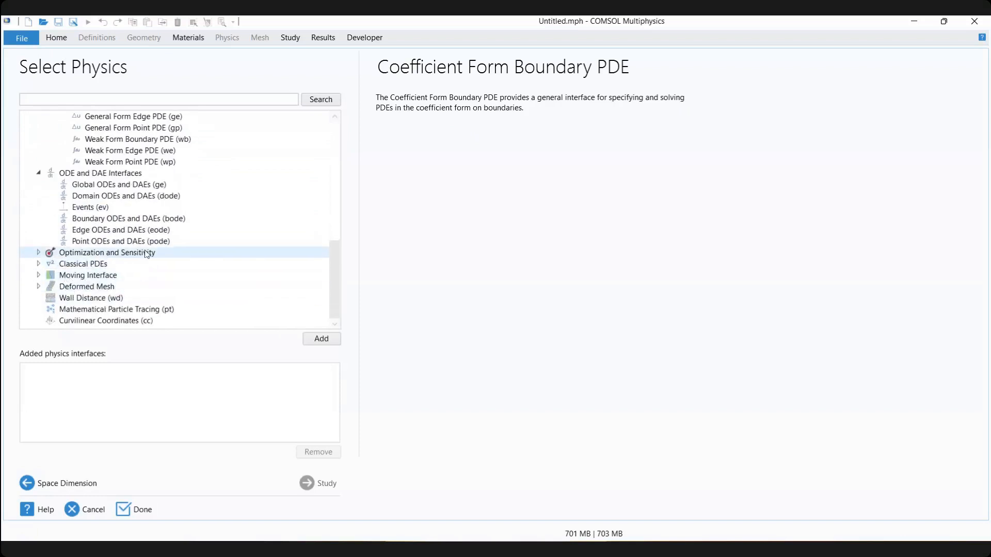
Step: Examine the Classical PDEs and Deformed Mesh groups and the descriptions of Mathematical Particle Tracing and Curvilinear Coordinates
click(38, 263)
scroll(99, 275, down, 1)
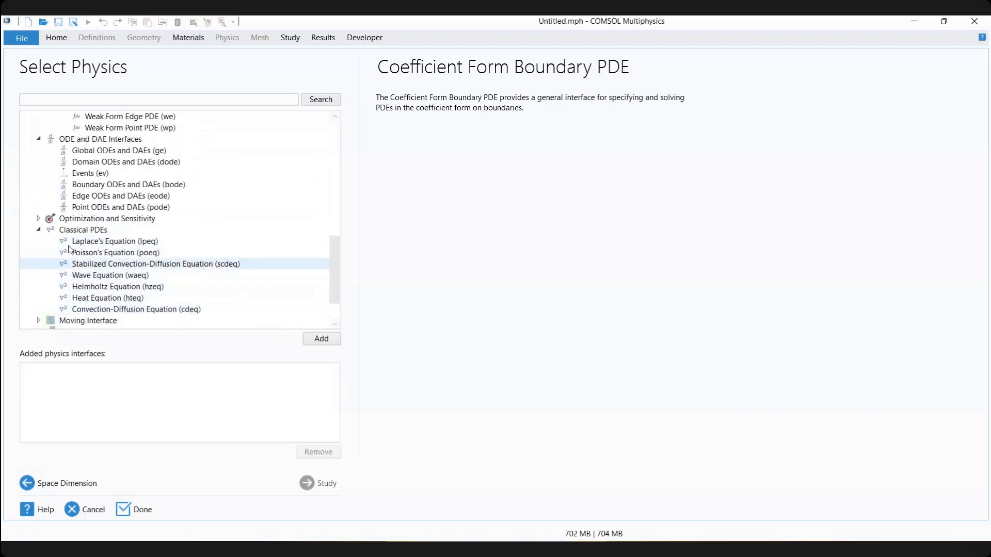
click(39, 230)
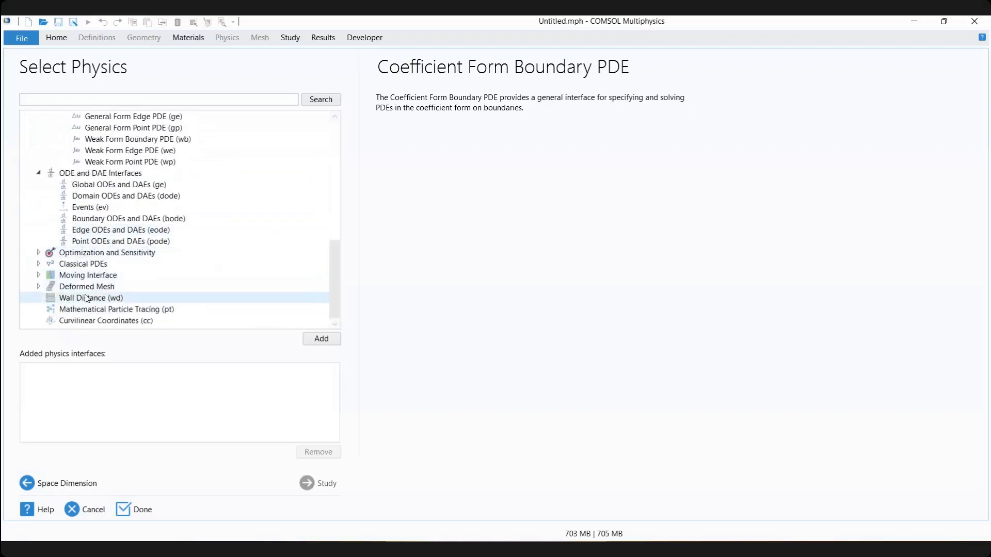
click(38, 288)
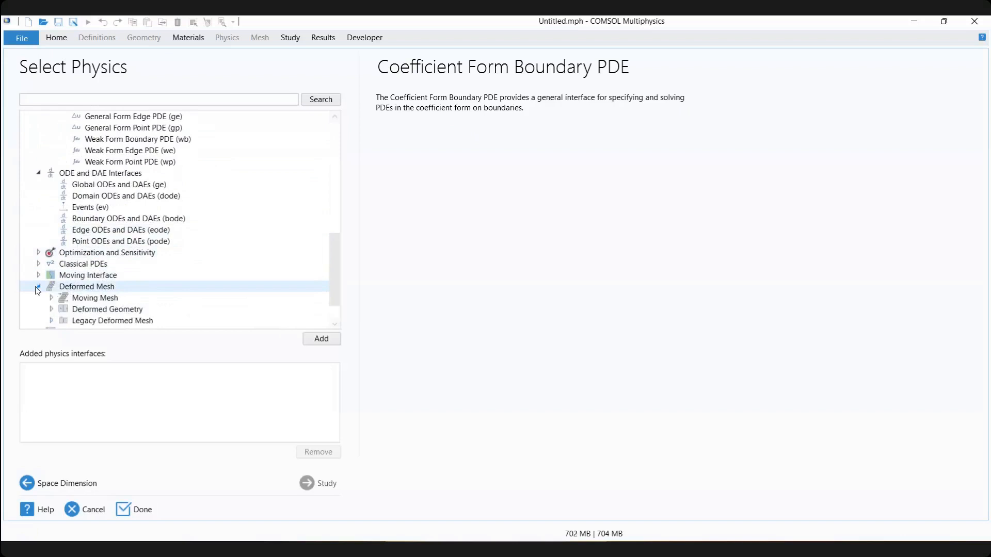
click(38, 288)
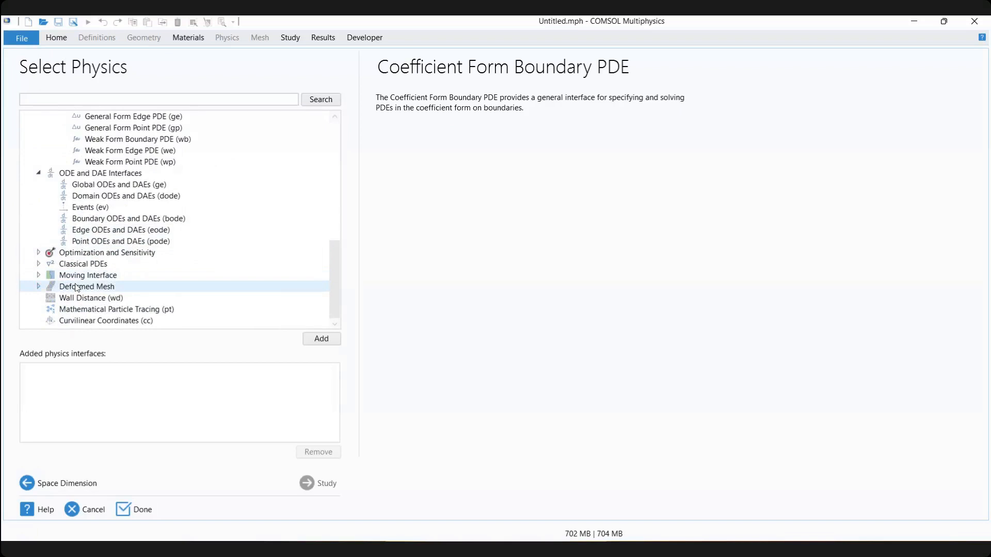
click(110, 320)
click(110, 313)
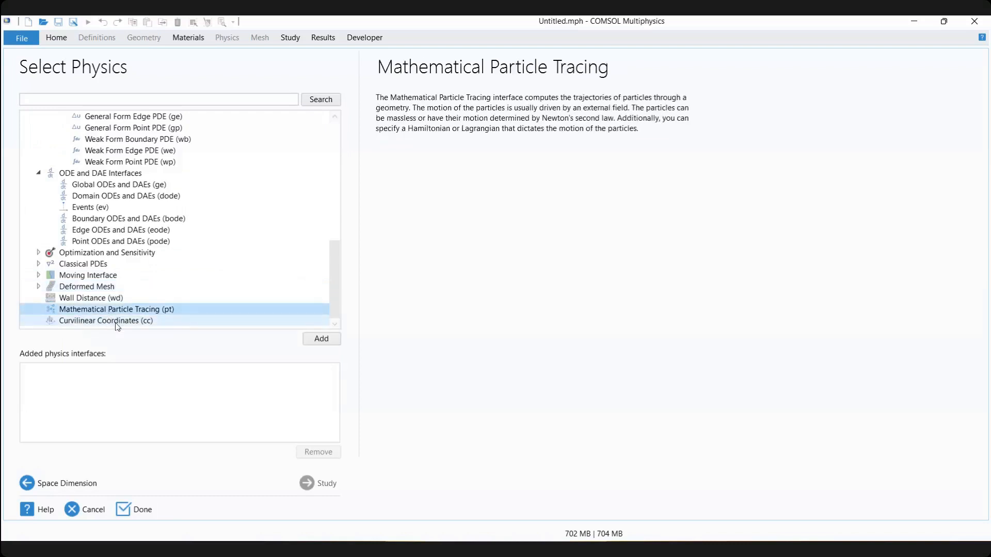
click(118, 323)
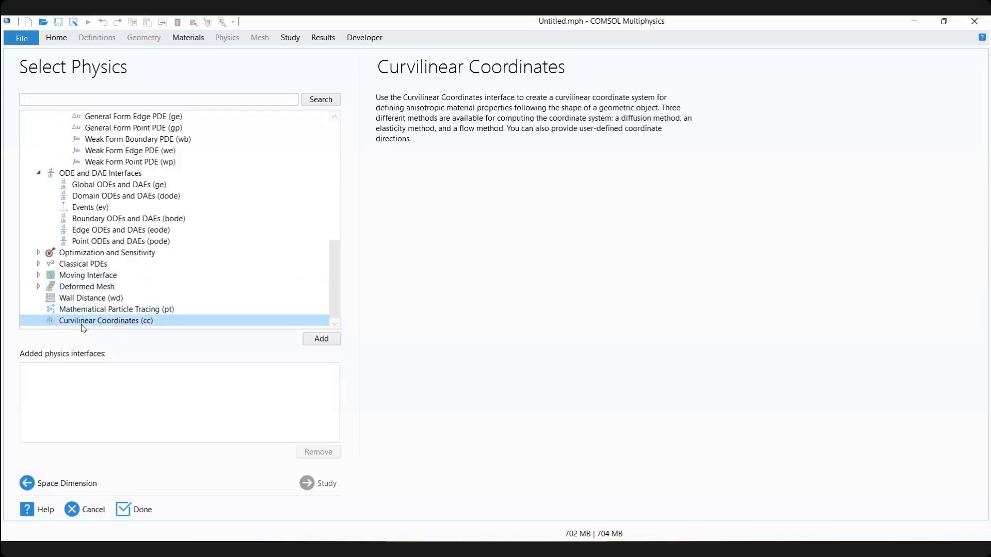
click(155, 312)
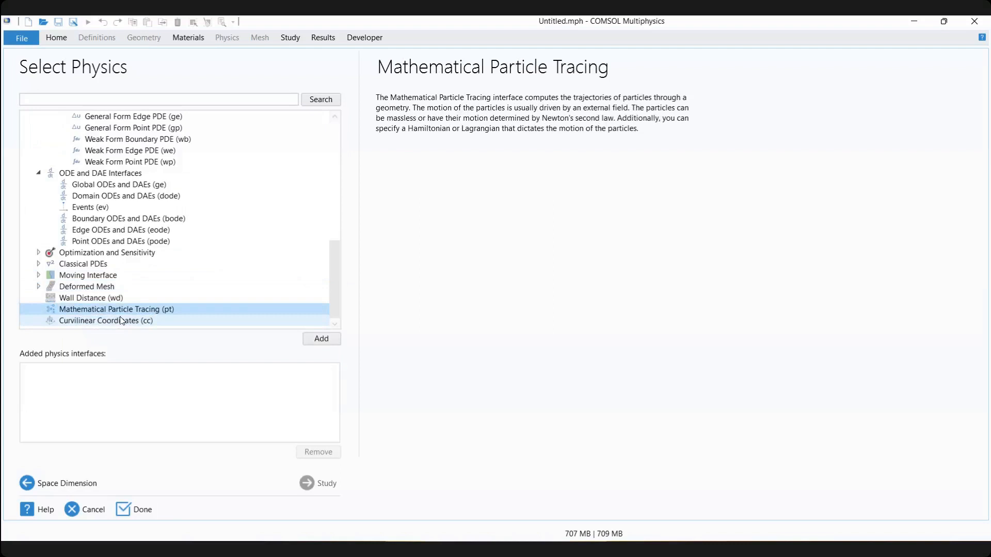
Step: Add the lower-dimension Coefficient Form Boundary PDE (cb) interface to the model's physics
scroll(129, 321, up, 3)
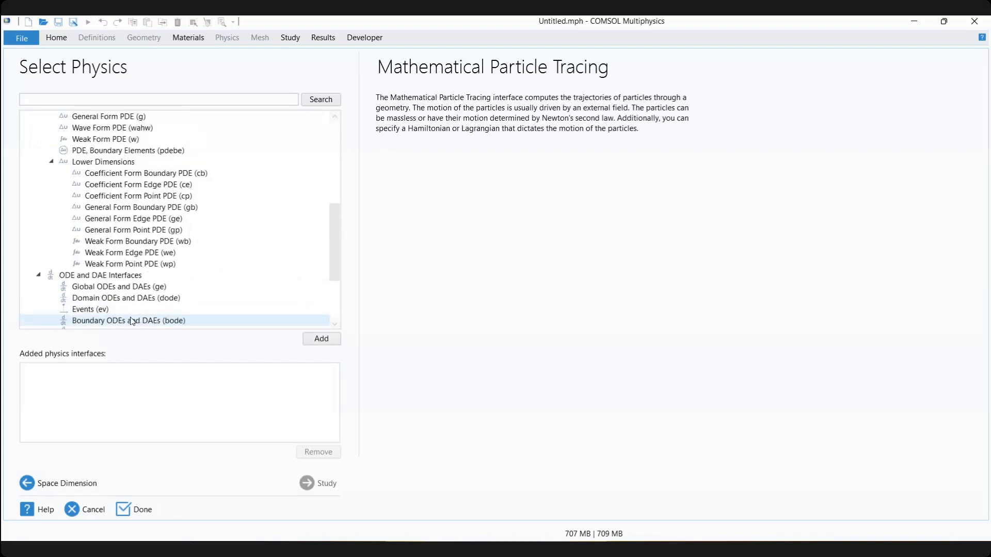
scroll(132, 310, up, 2)
scroll(132, 284, down, 1)
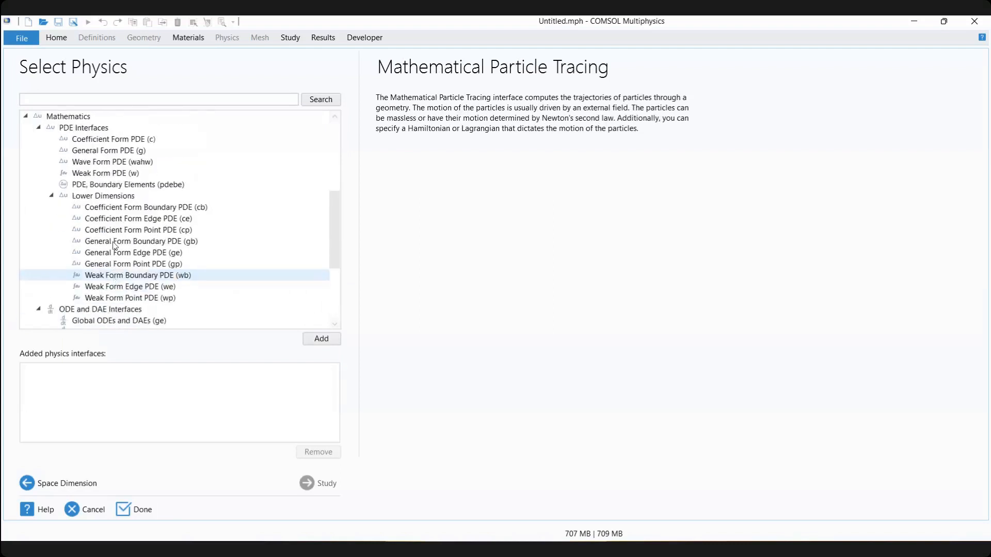
click(139, 207)
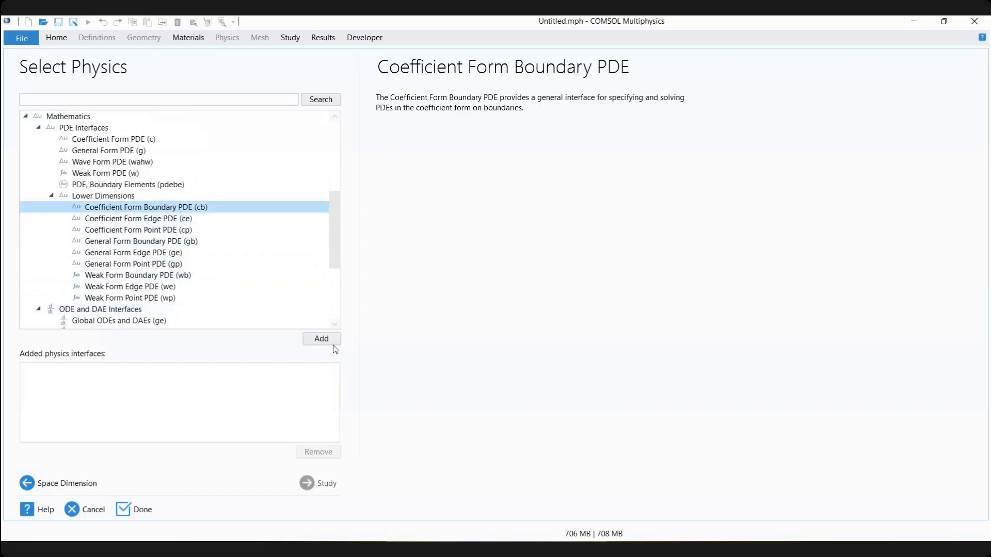
scroll(155, 276, up, 2)
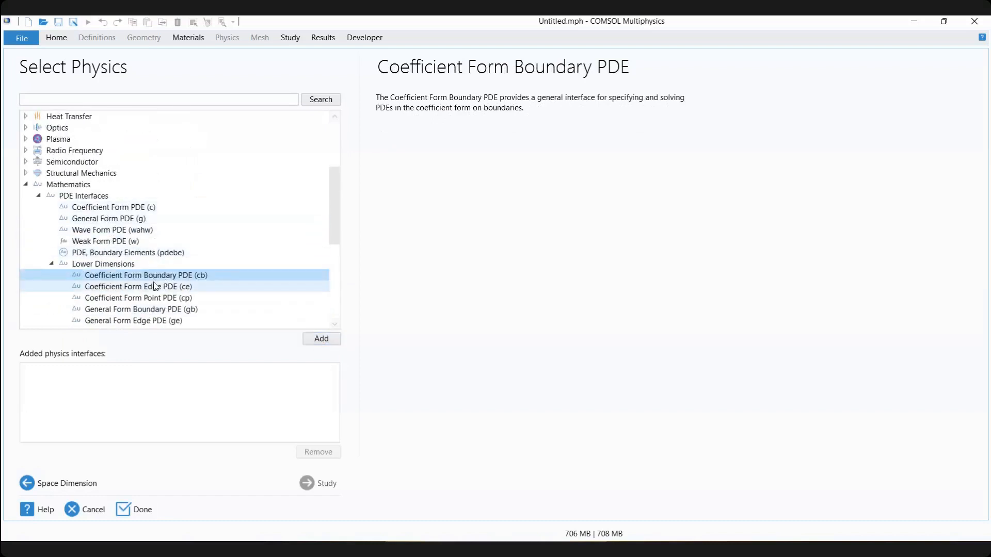
click(325, 343)
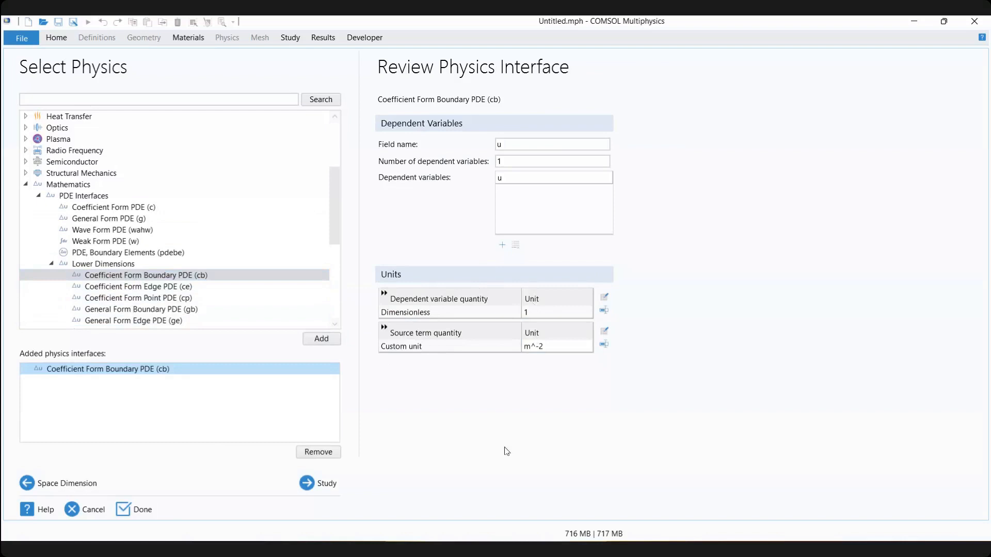
Step: Choose a Stationary study for the added physics and finish the model setup
click(309, 490)
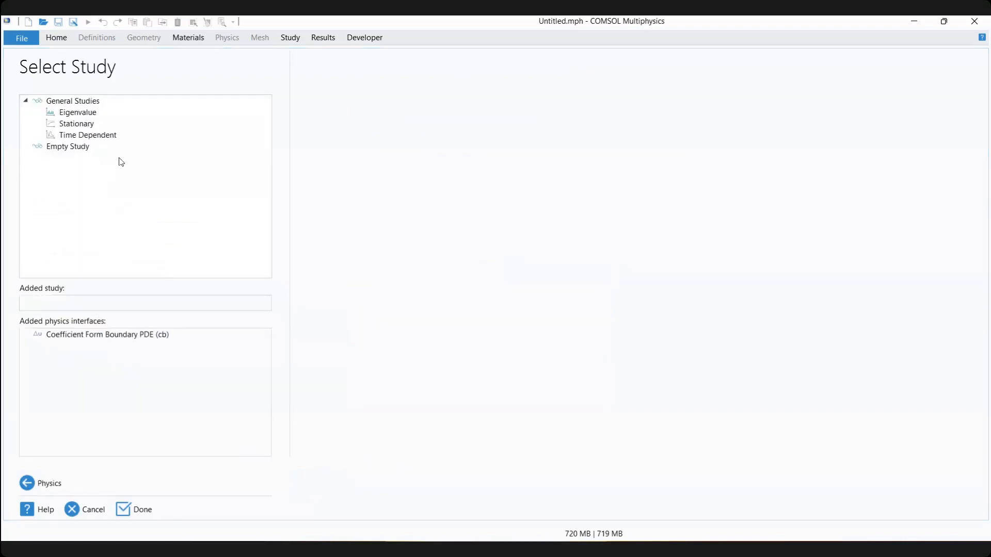
click(83, 123)
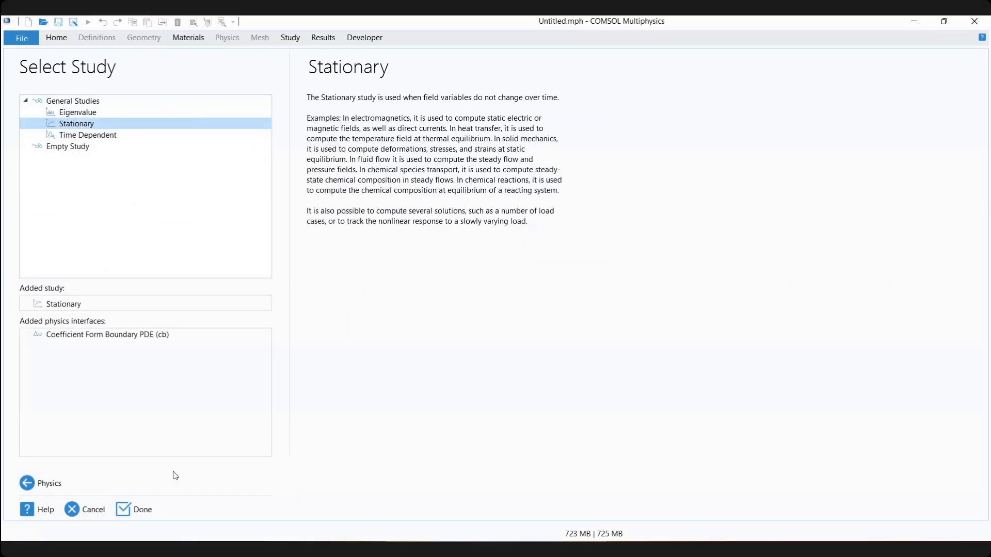
click(120, 501)
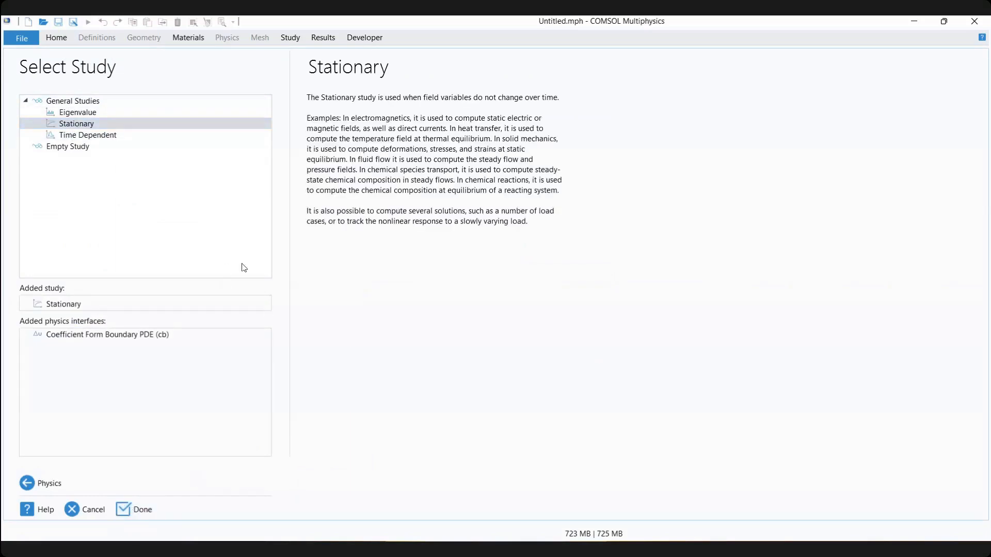
click(138, 509)
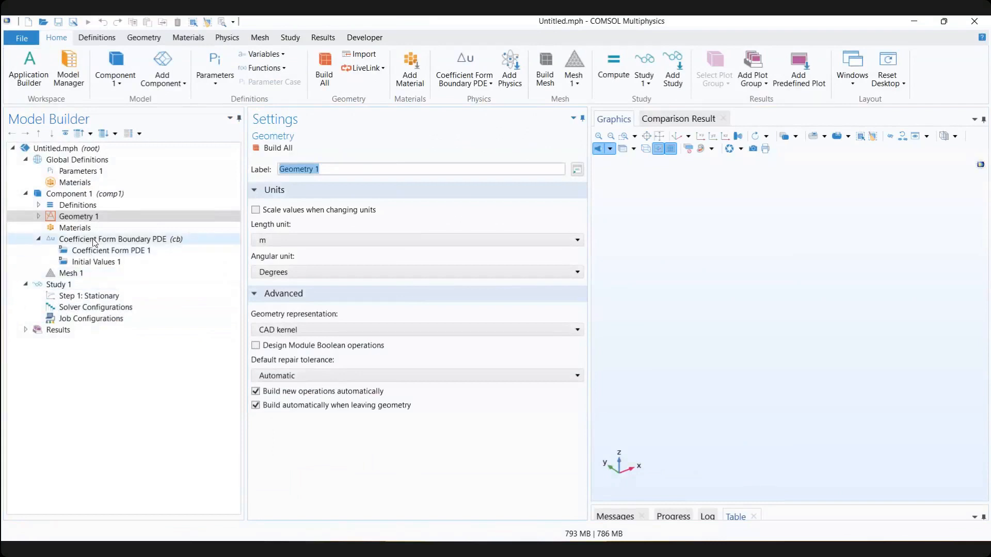
Step: Define a global parameter named sigma with the expression 4.032e6 [S/m]
click(78, 172)
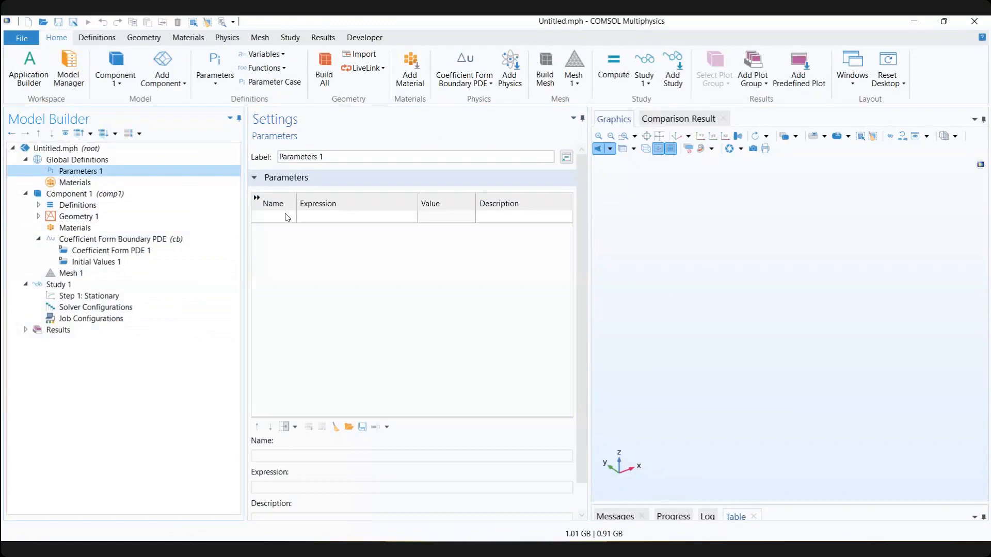
click(288, 218)
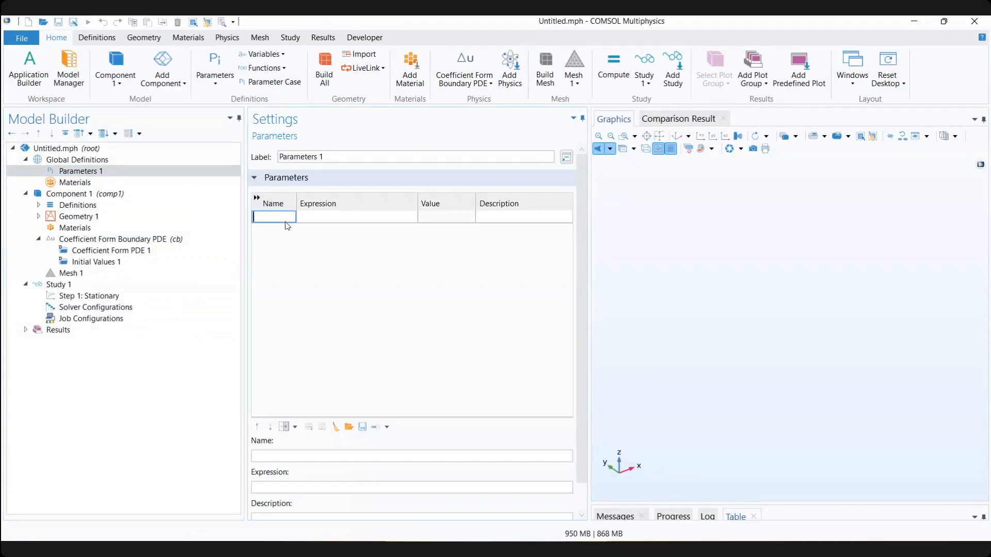
text(sigma)
click(333, 218)
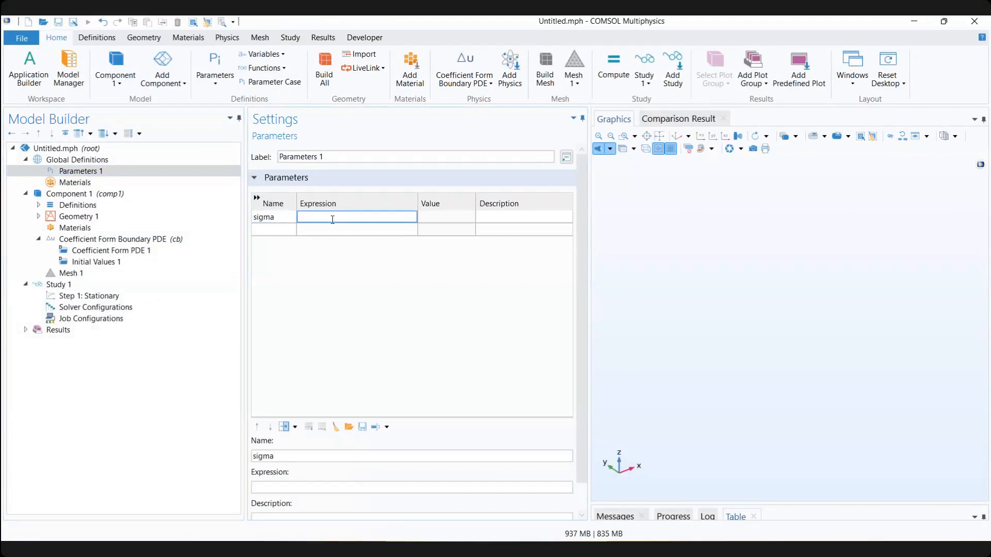
text(4.032e6 [])
key(Left)
key(Left)
key(Right)
text(S/m)
Step: Define a second global parameter named d with the expression 1 [mm]
click(261, 232)
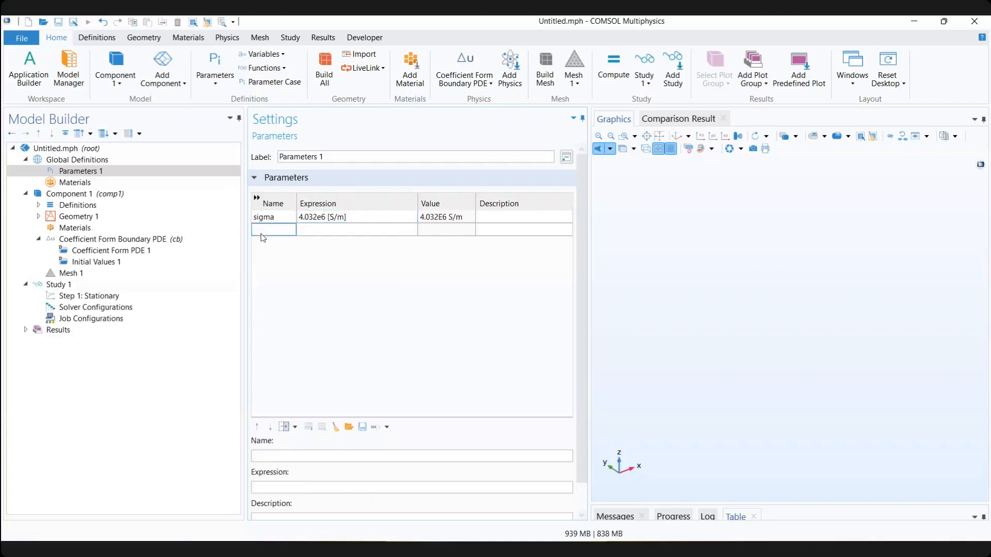
text(d)
click(324, 232)
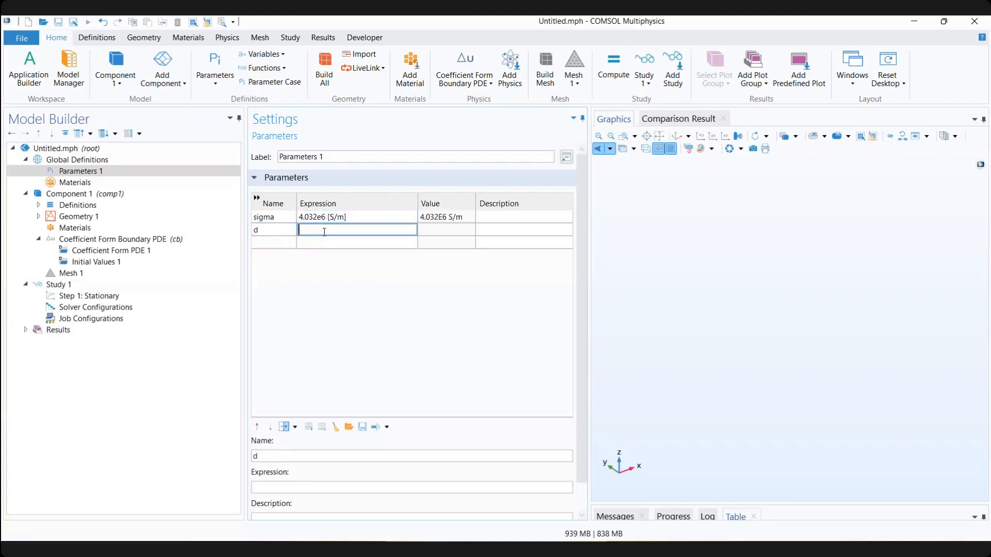
text(1[mm)
key(Return)
click(305, 231)
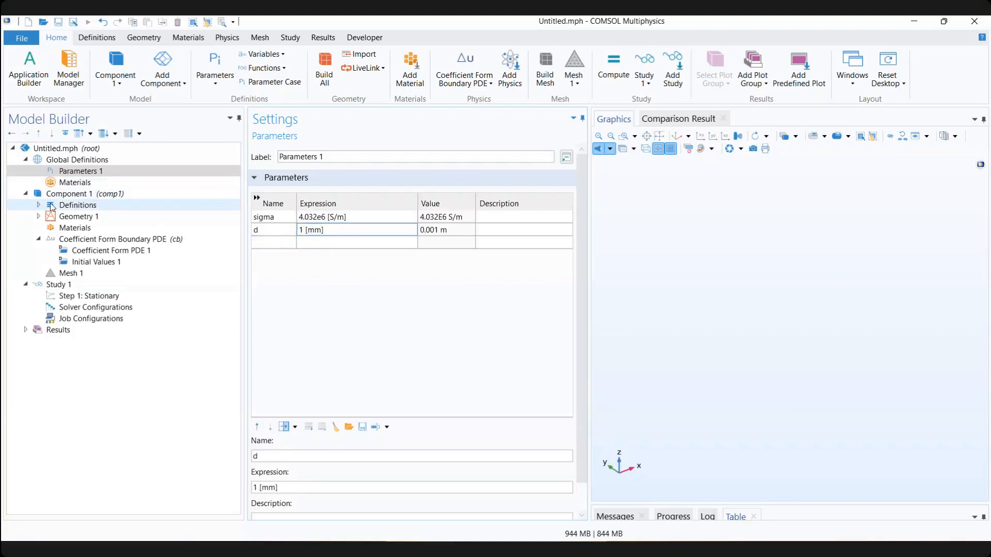
Step: Rename the dependent variable of the Coefficient Form Boundary PDE interface to V
click(155, 240)
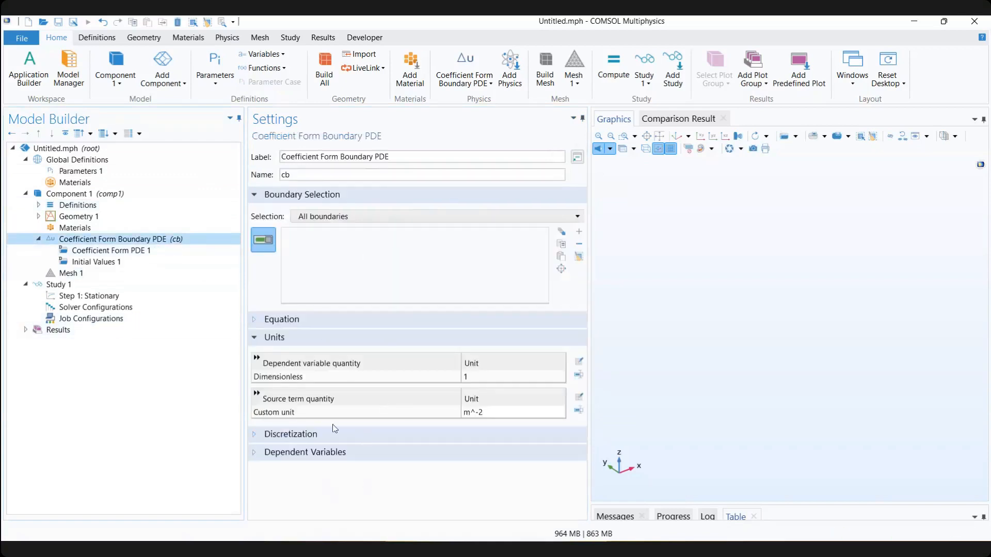
click(304, 453)
scroll(385, 413, down, 3)
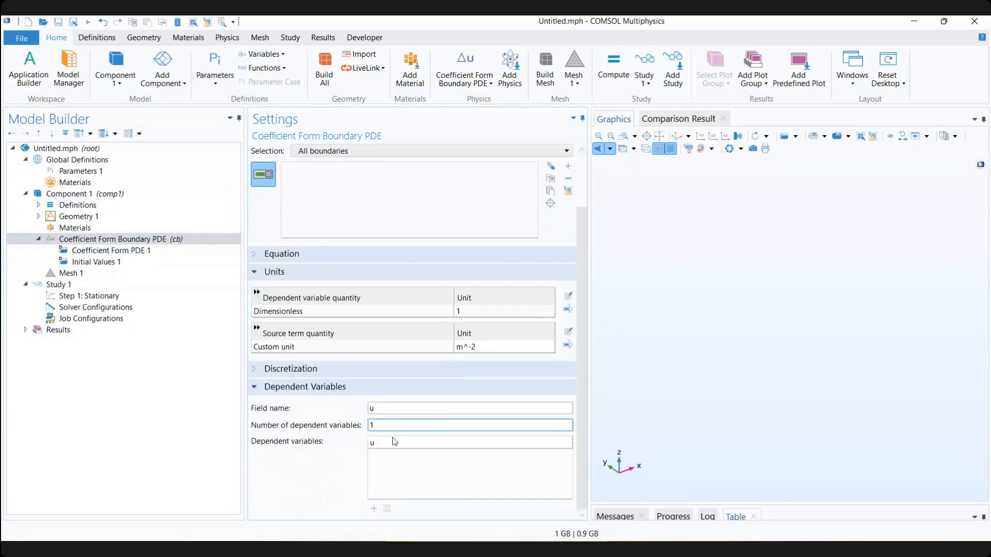
click(372, 425)
click(403, 411)
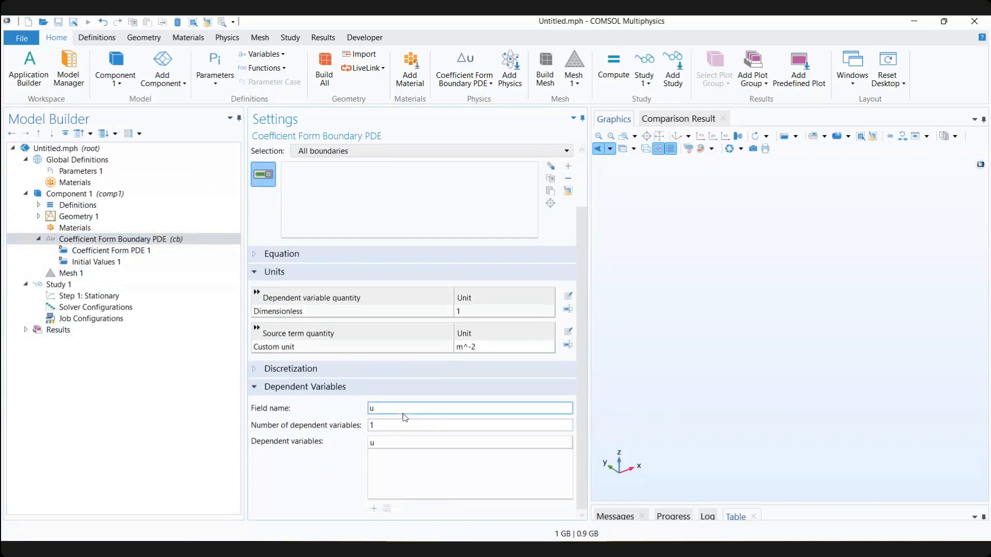
click(416, 424)
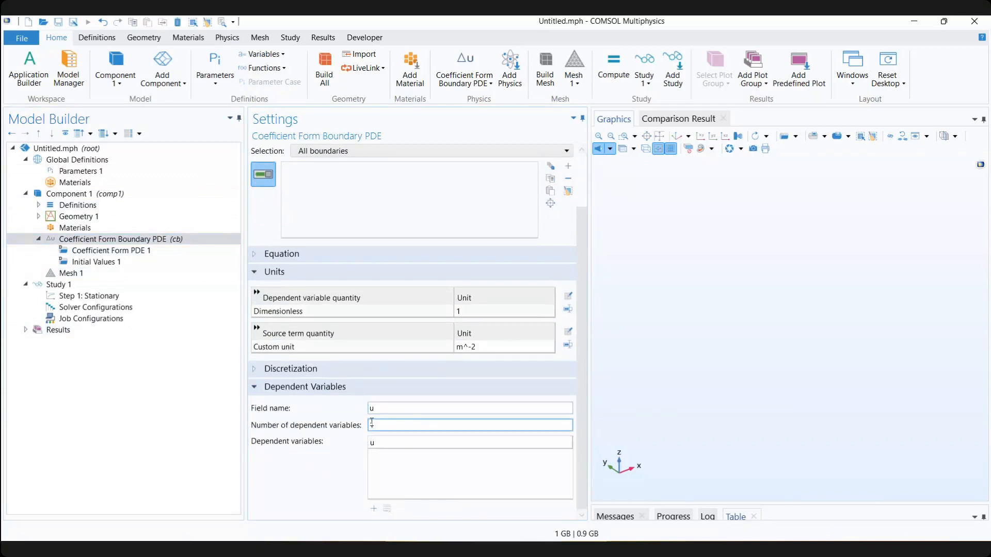
click(395, 446)
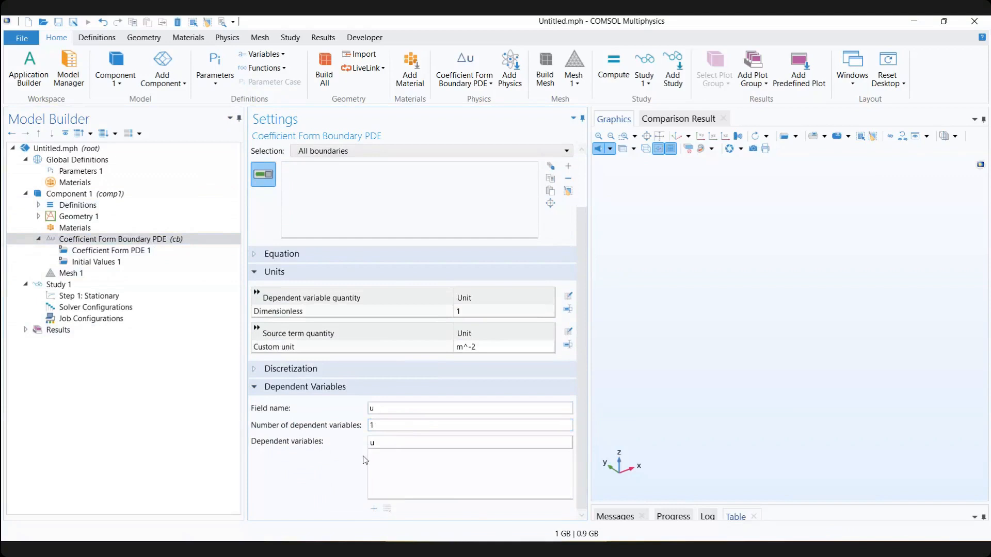
double_click(384, 445)
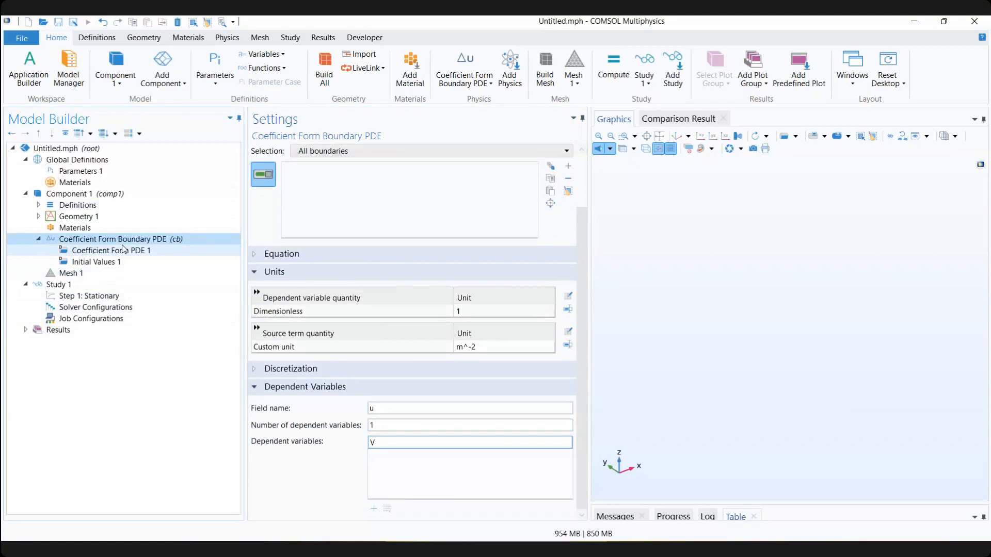
Step: Insert the geometry sequence from shell_diffusion_geom_sequence in the Shell diffusion folder into Geometry 1 and build it
click(80, 216)
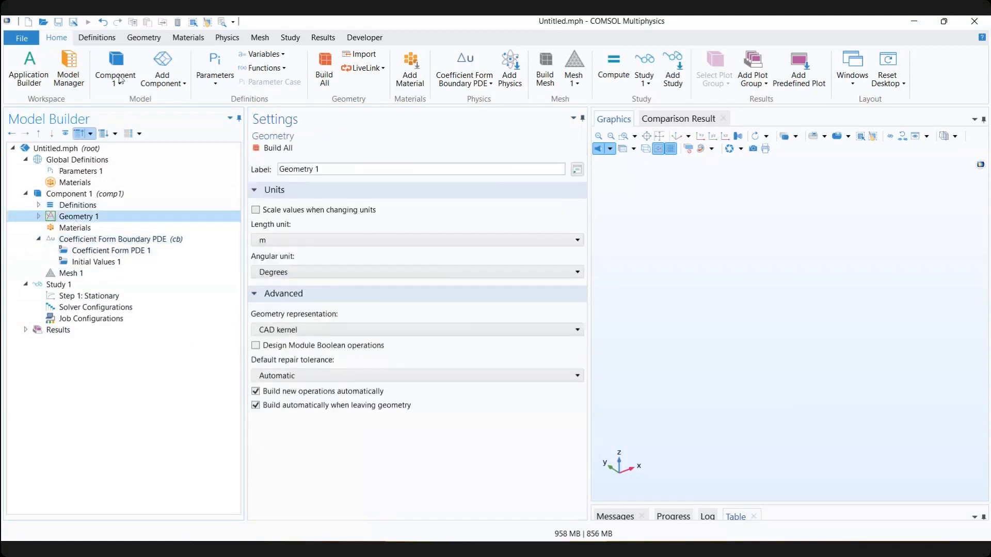
click(145, 37)
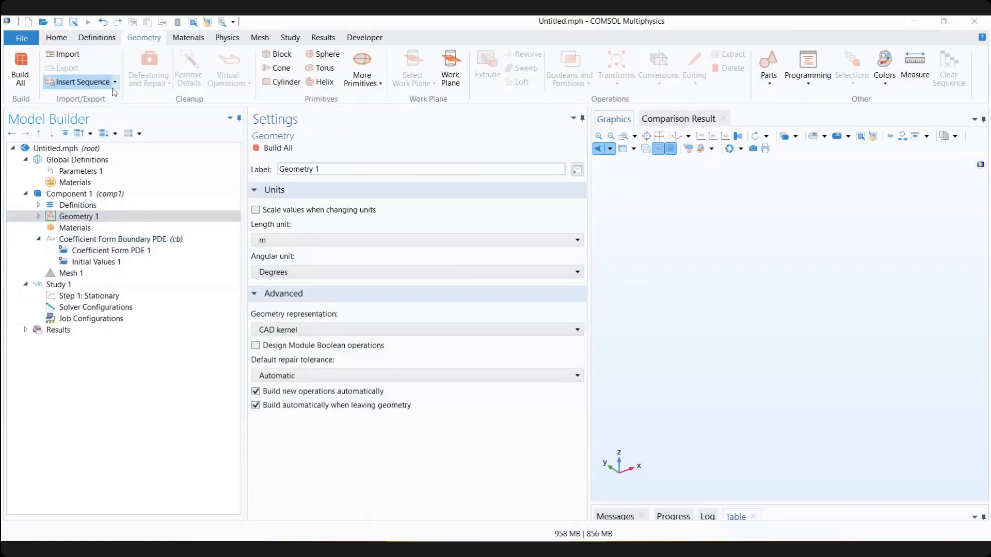
click(83, 82)
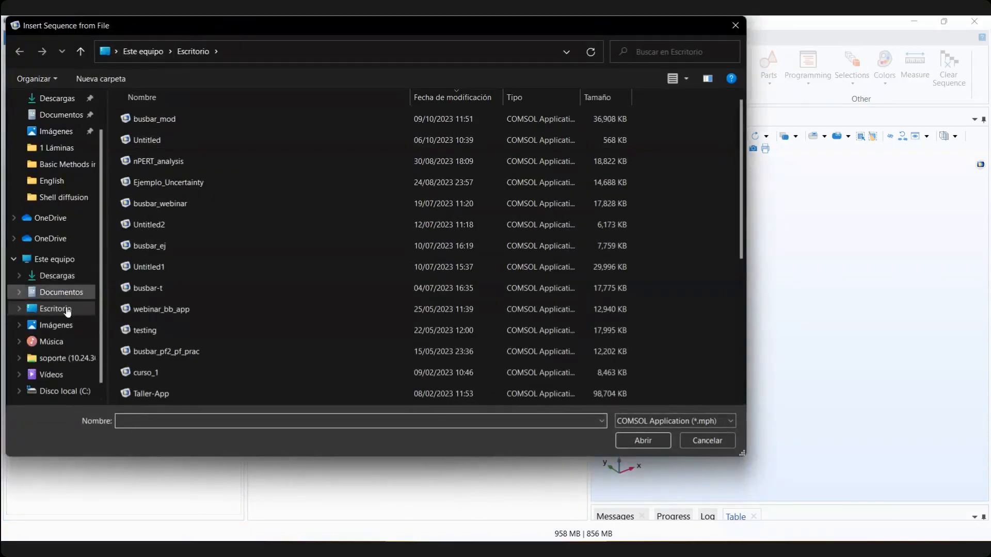
click(61, 292)
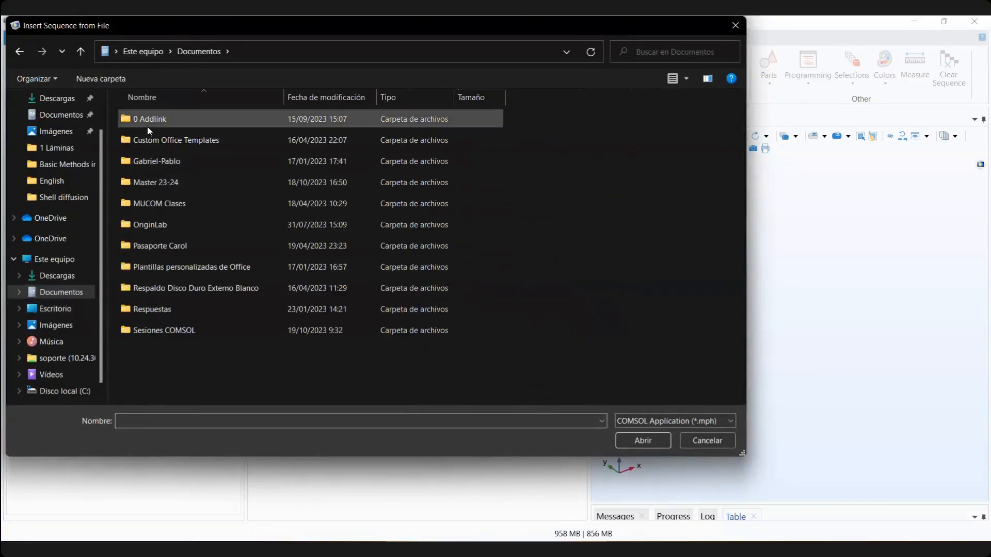
double_click(165, 120)
scroll(193, 248, down, 1)
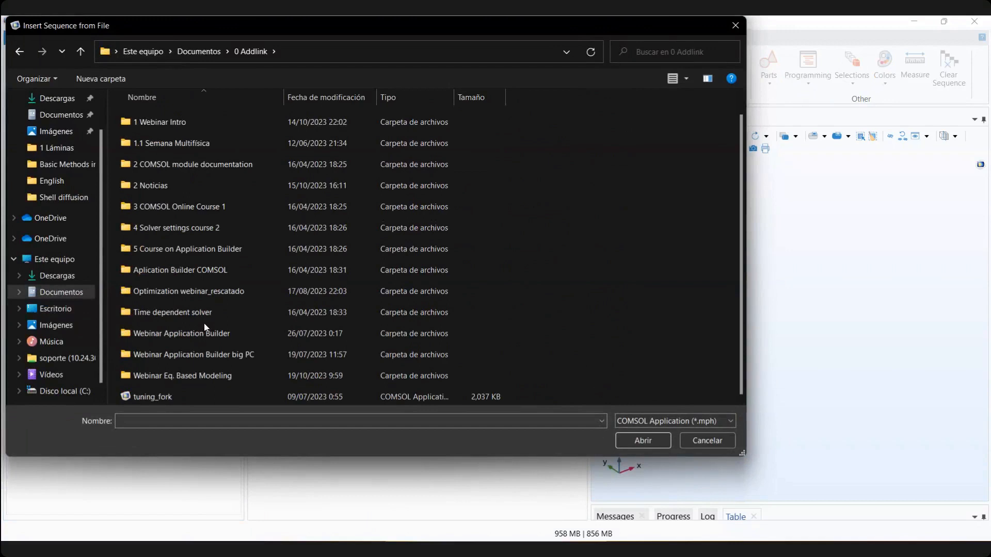
double_click(184, 377)
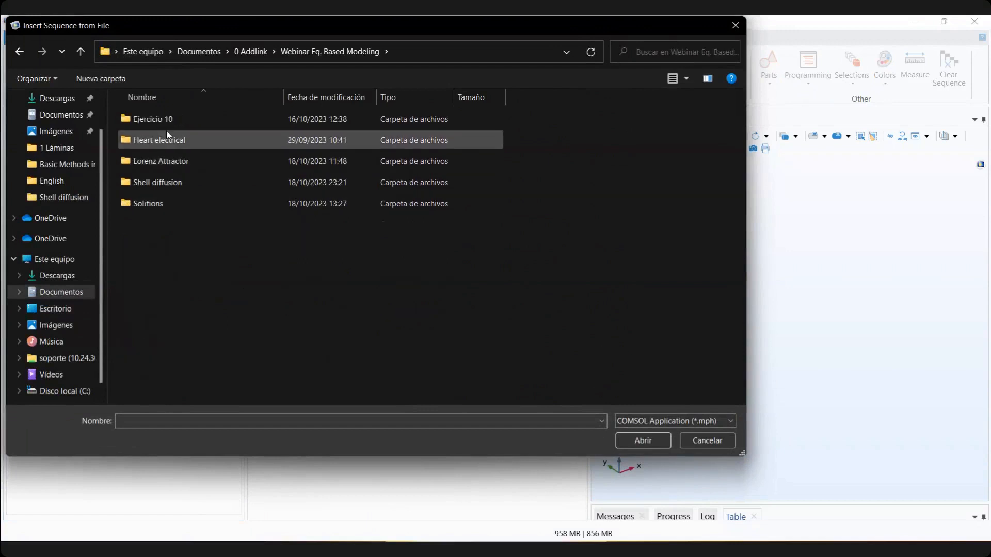
double_click(182, 180)
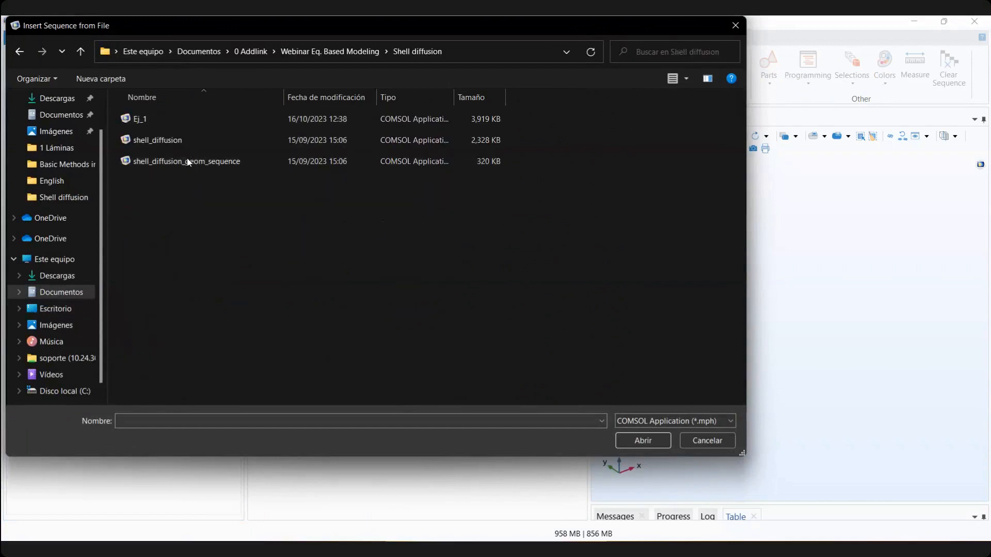
click(188, 162)
key(Return)
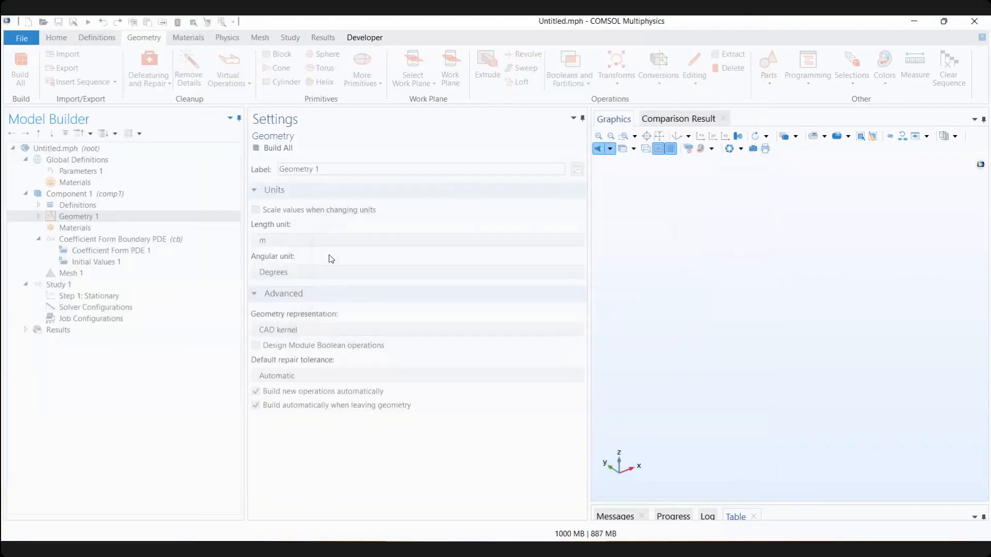
click(278, 148)
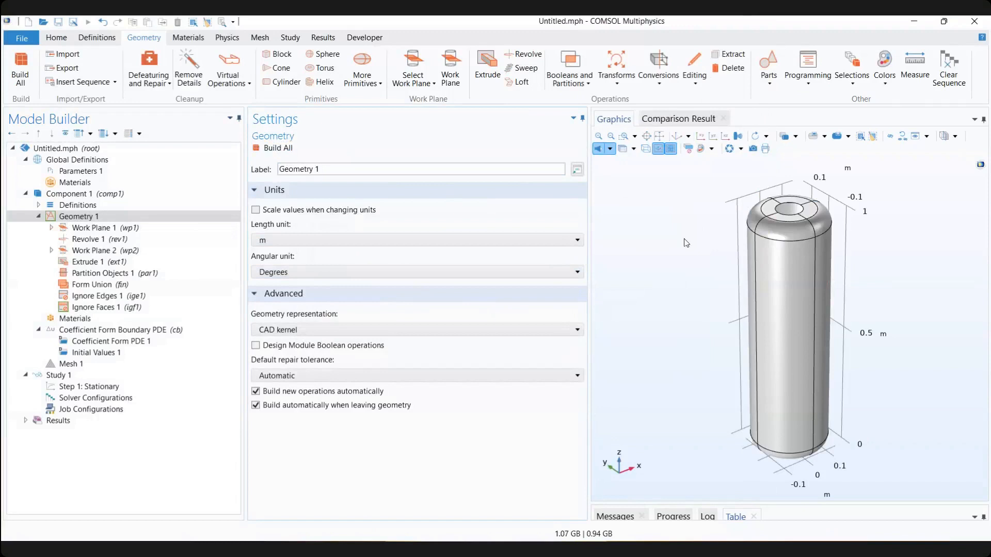
Step: Make the tank geometry transparent in the graphics view and inspect it from several sides
drag(691, 224, 674, 216)
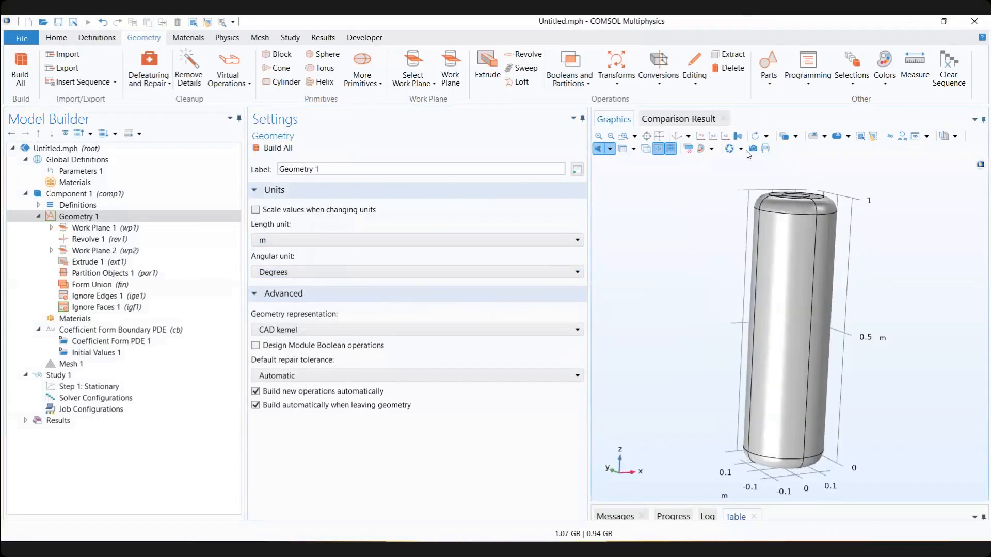
click(623, 149)
drag(684, 229, 671, 206)
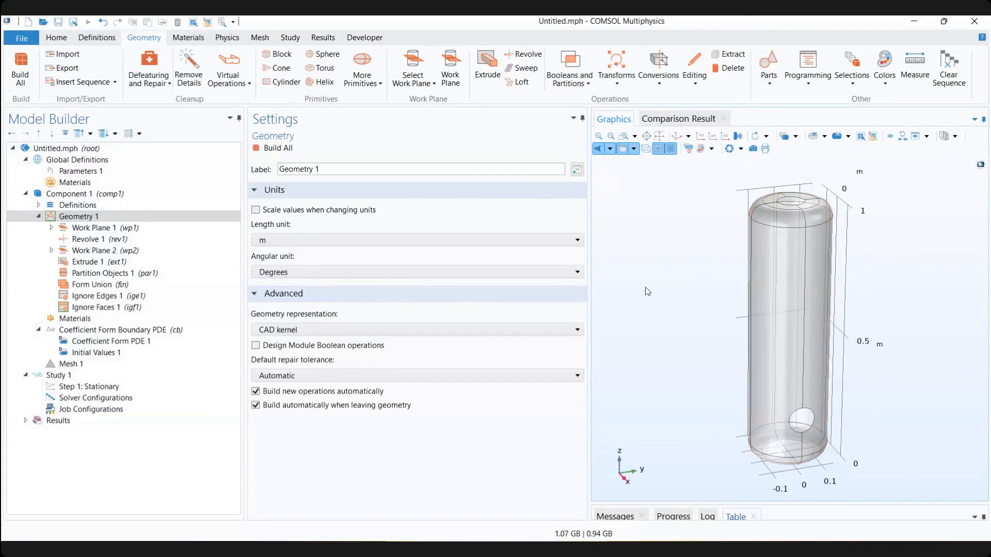
drag(642, 260, 813, 274)
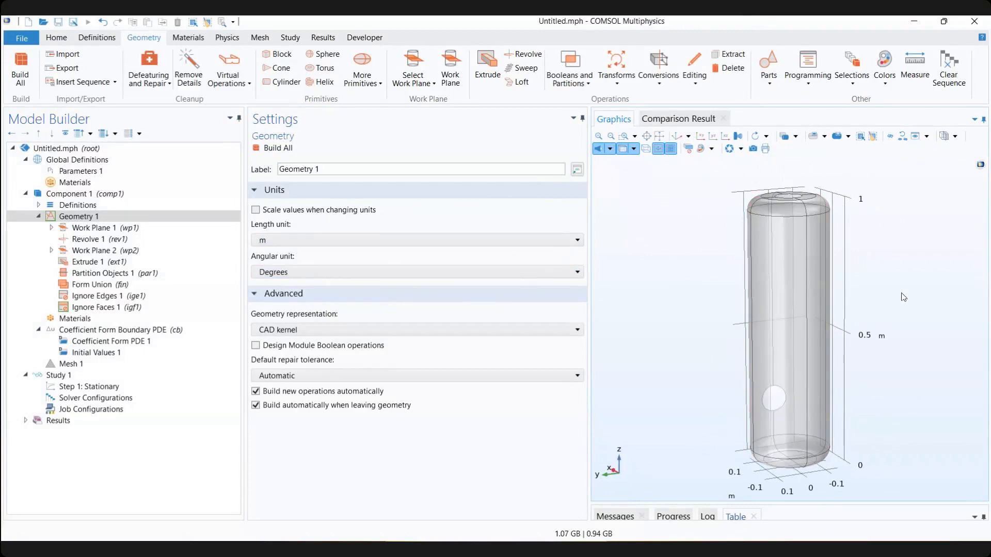
drag(906, 296, 652, 240)
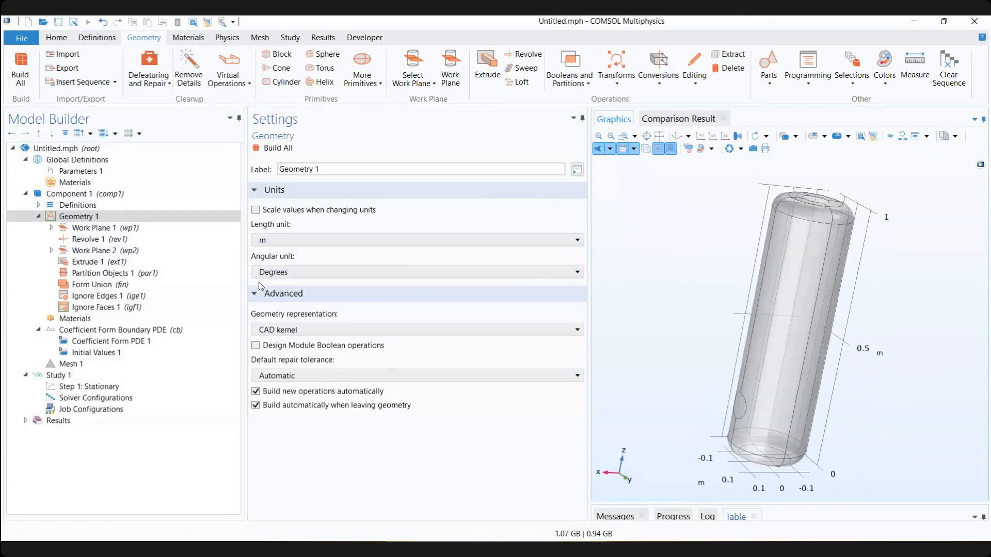
Step: Collapse the geometry sequence and review the boundary selection and coefficients of Coefficient Form PDE 1
double_click(95, 221)
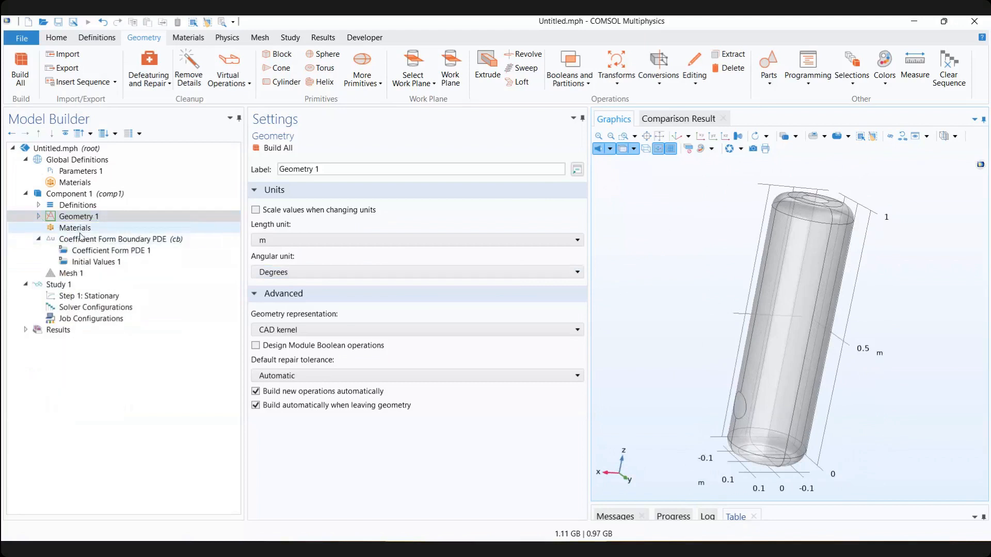
click(78, 229)
click(82, 239)
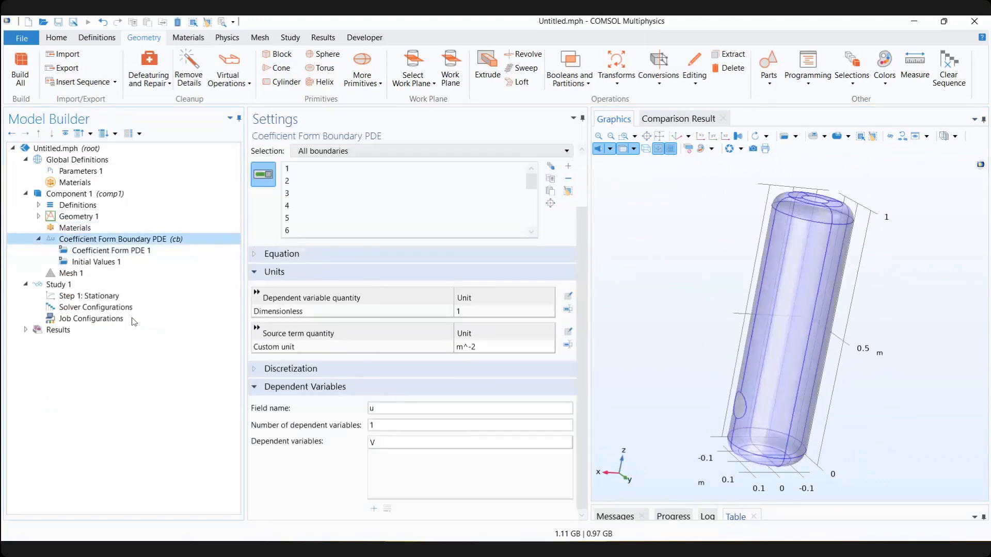
click(124, 251)
scroll(379, 380, down, 2)
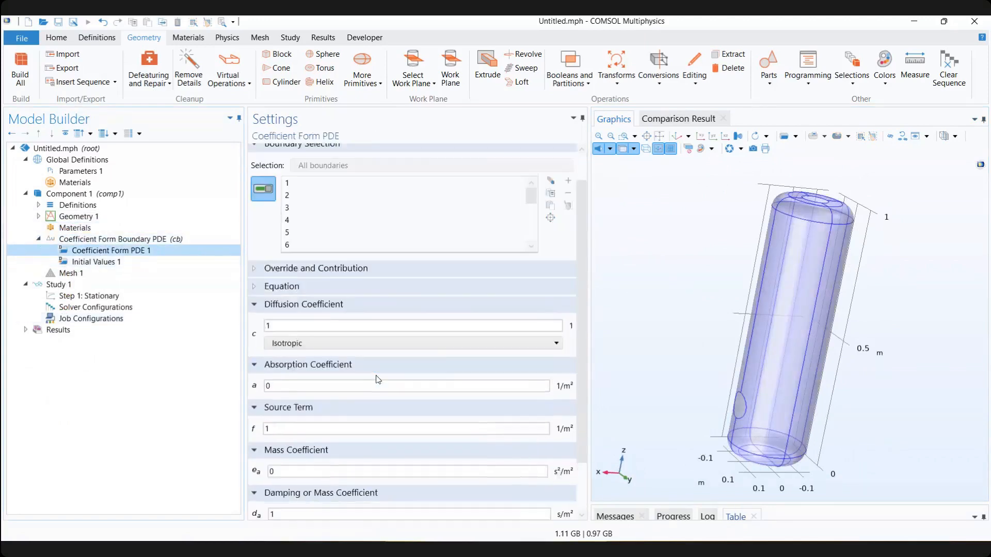
scroll(379, 381, up, 2)
drag(647, 283, 630, 282)
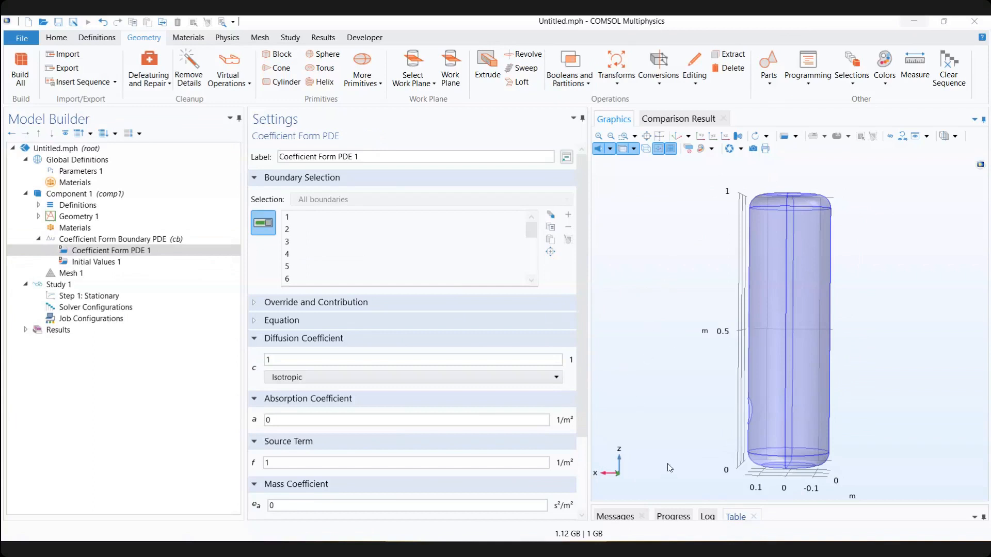
Step: Switch to the Shell Diffusion in a Tank PDF in Acrobat and read its Model Definition and Equations sections
key(alt+Tab)
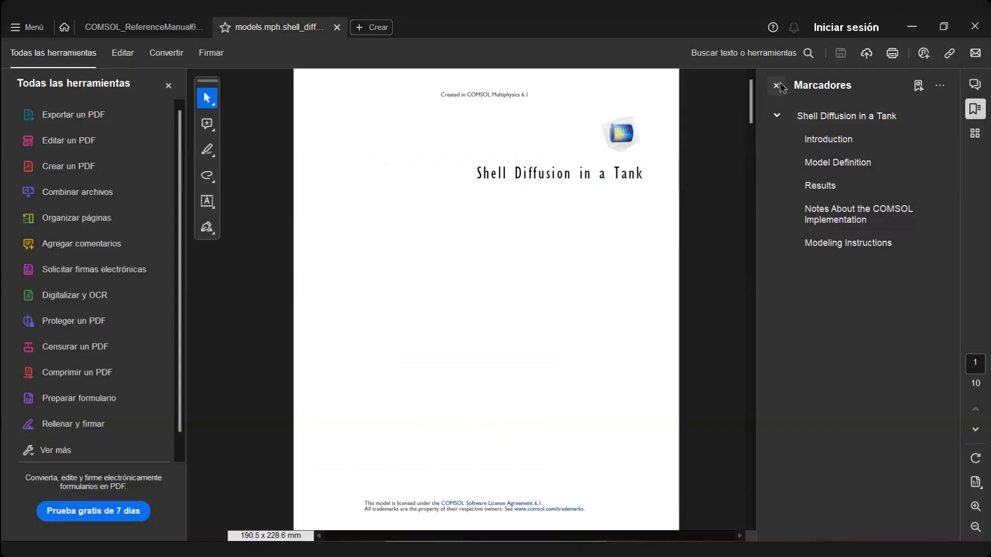
click(166, 86)
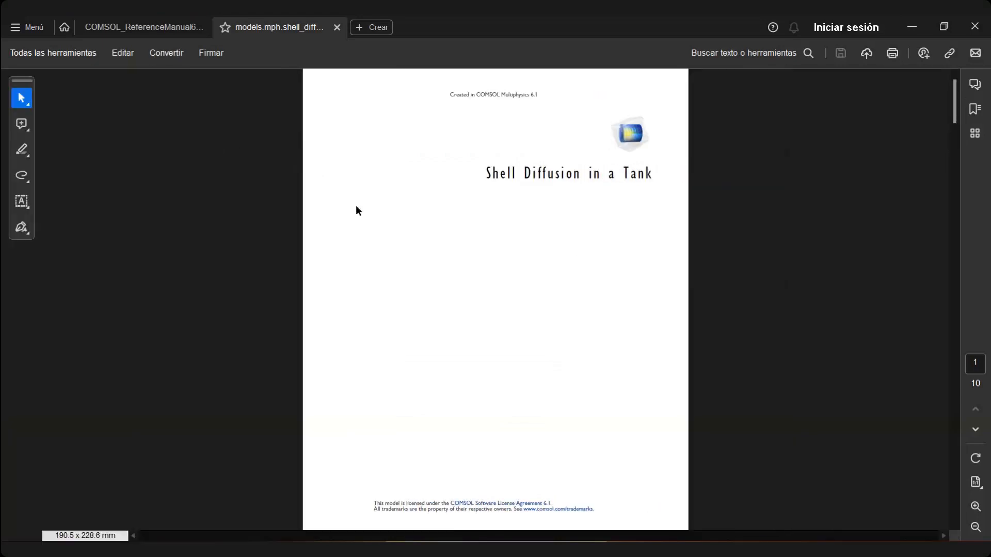
scroll(370, 223, down, 10)
scroll(483, 272, down, 2)
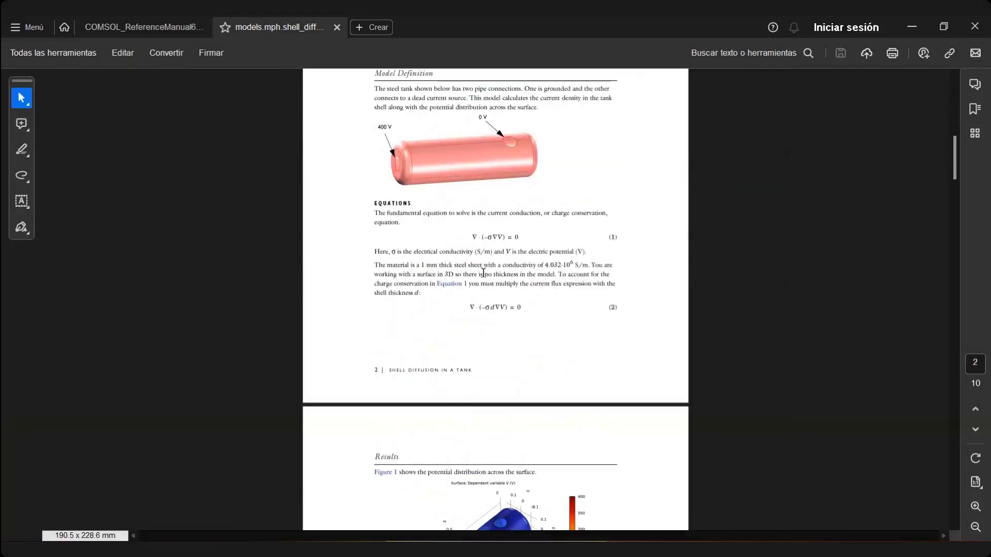
scroll(515, 237, up, 2)
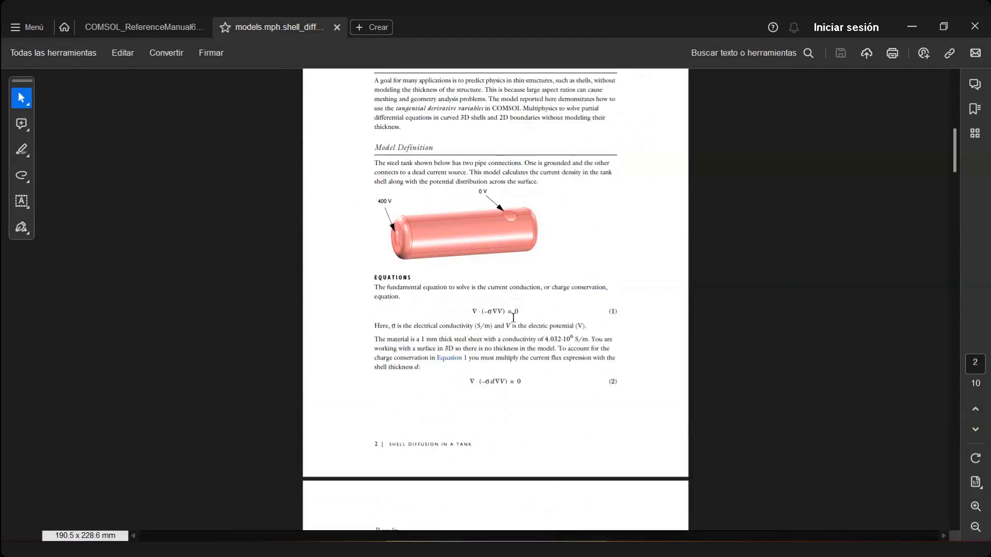
scroll(513, 318, up, 2)
scroll(513, 318, down, 2)
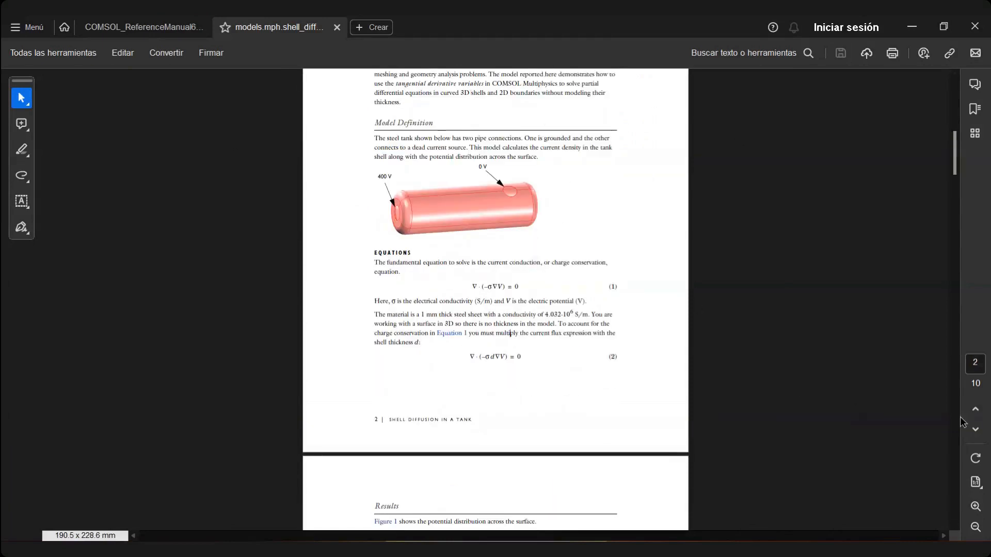
scroll(439, 269, up, 2)
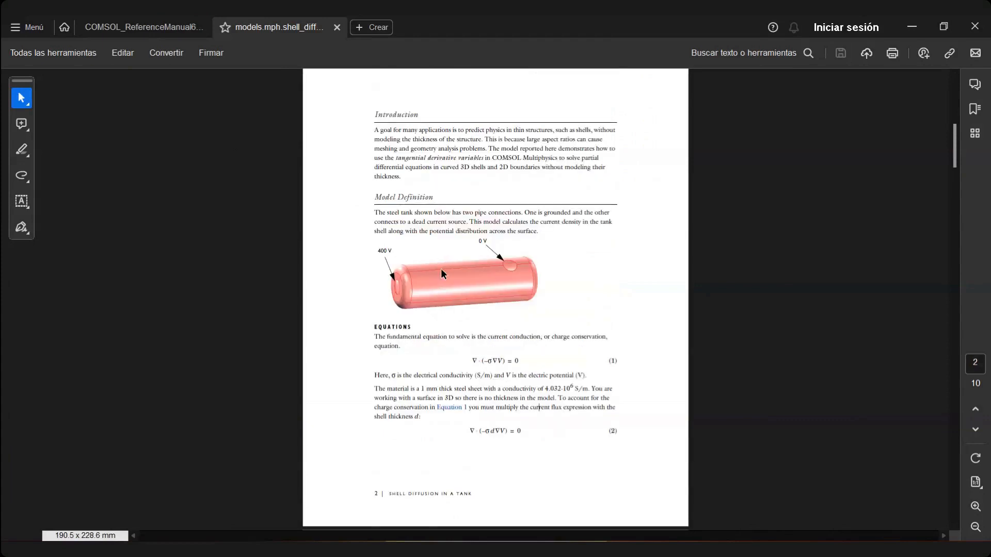
scroll(396, 151, down, 1)
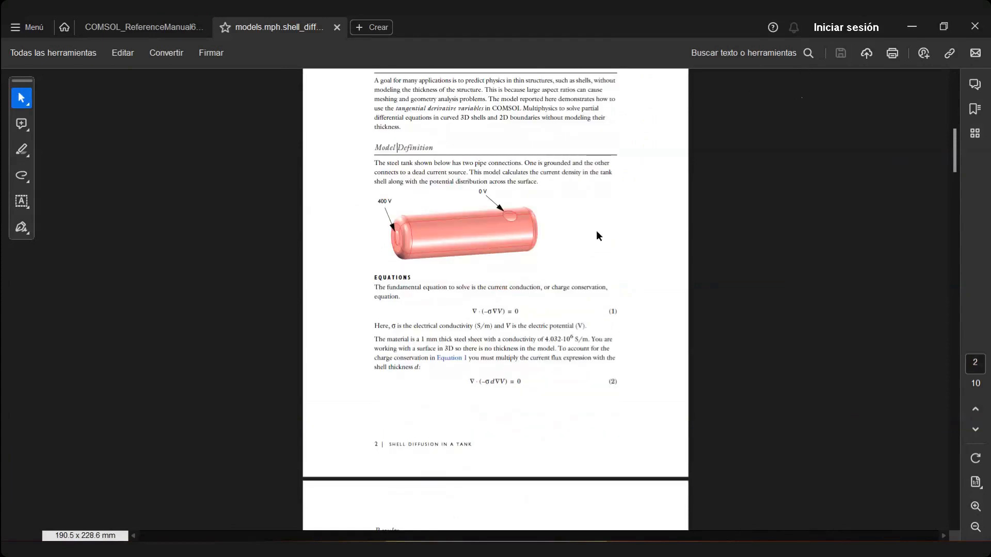
scroll(596, 230, up, 3)
scroll(596, 231, down, 2)
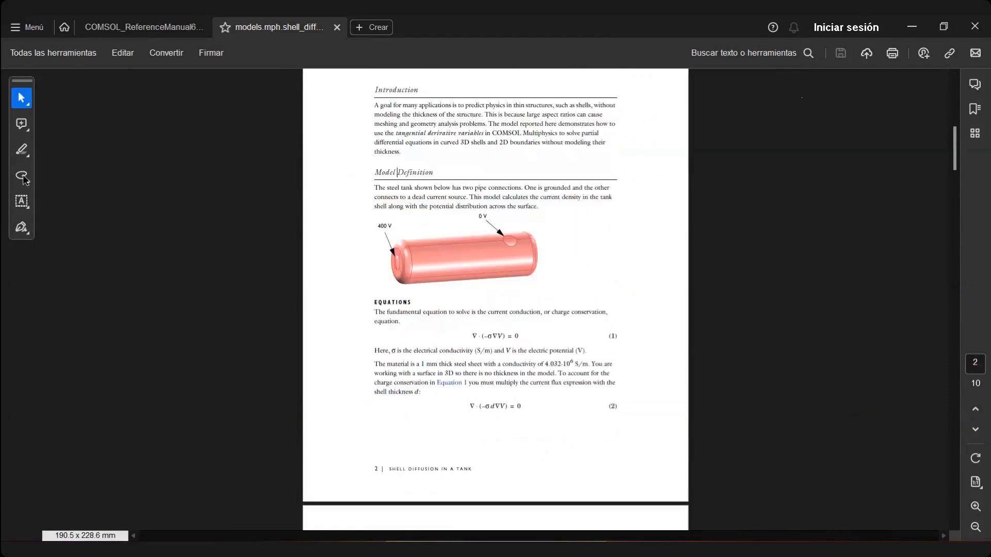
click(23, 129)
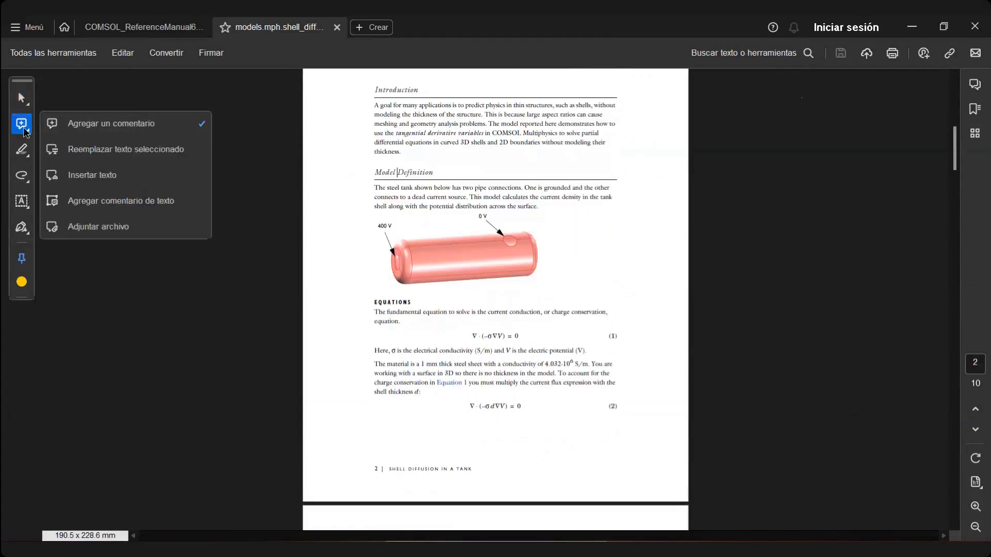
click(29, 135)
click(108, 292)
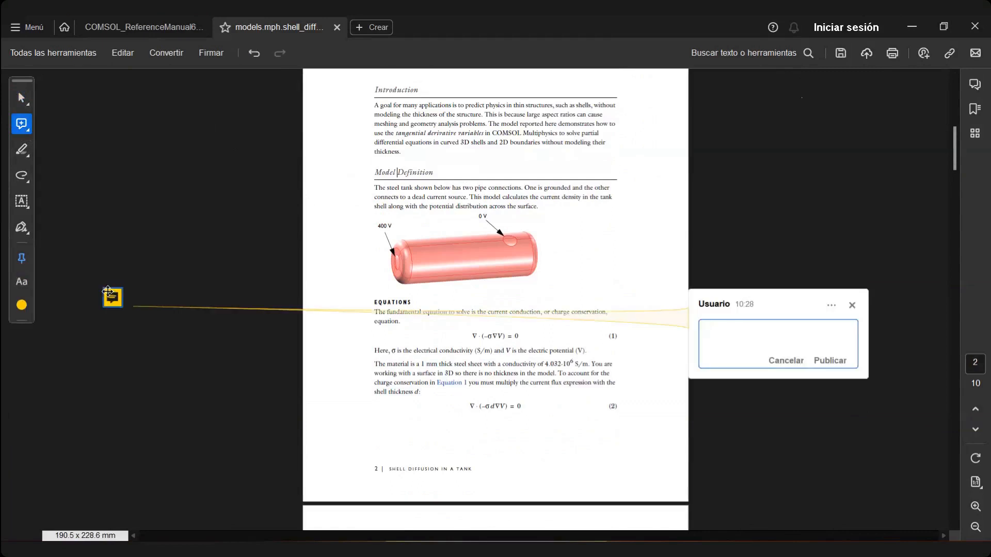
click(27, 103)
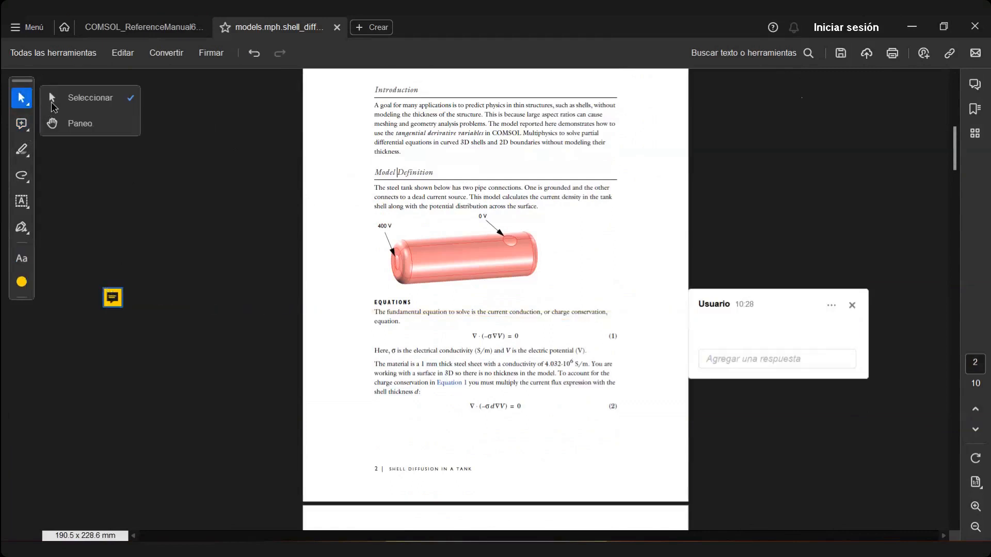
click(53, 108)
key(Delete)
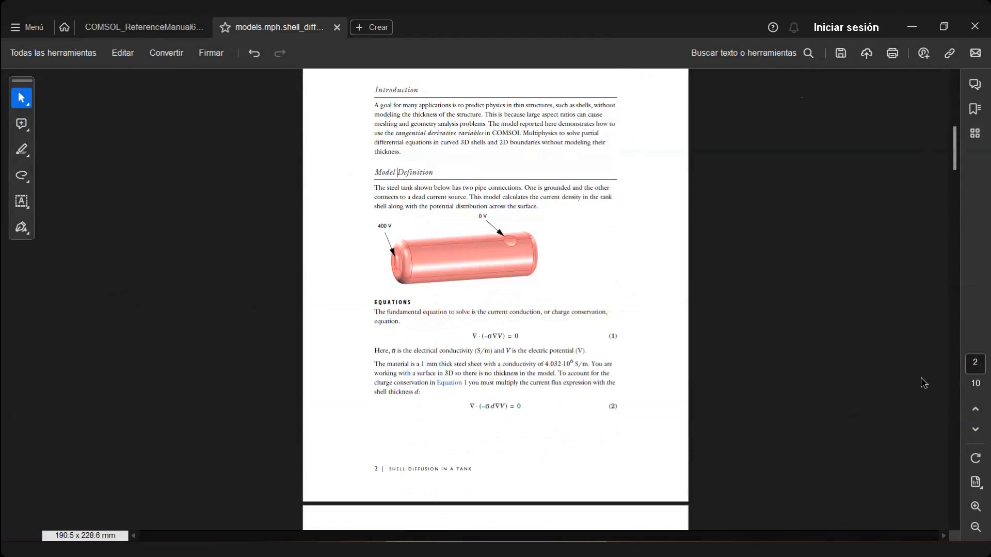
Step: Enlarge the Shell Diffusion in a Tank PDF and study the tank figure, conduction equations, sheet thickness and conductivity
click(976, 506)
scroll(629, 339, down, 5)
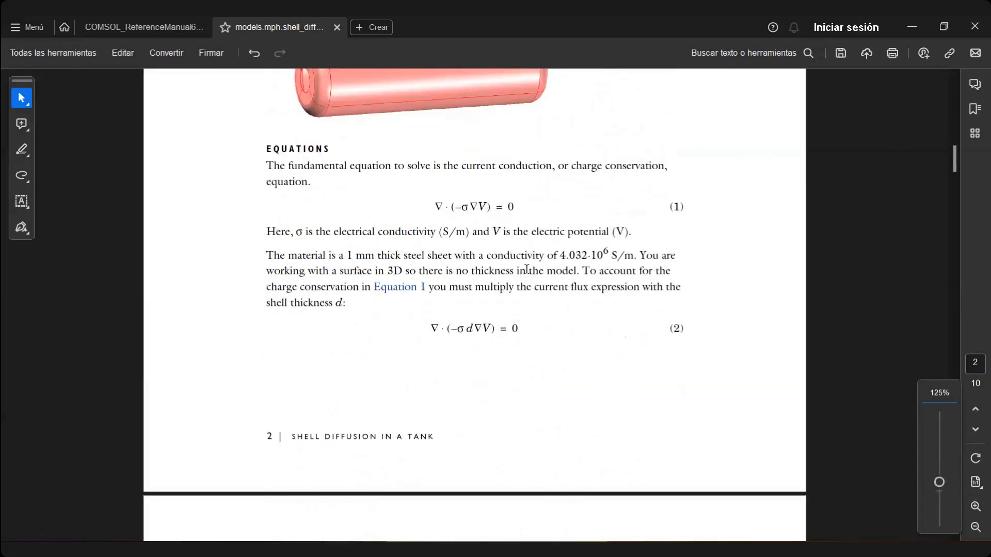
scroll(527, 269, up, 3)
scroll(527, 269, down, 2)
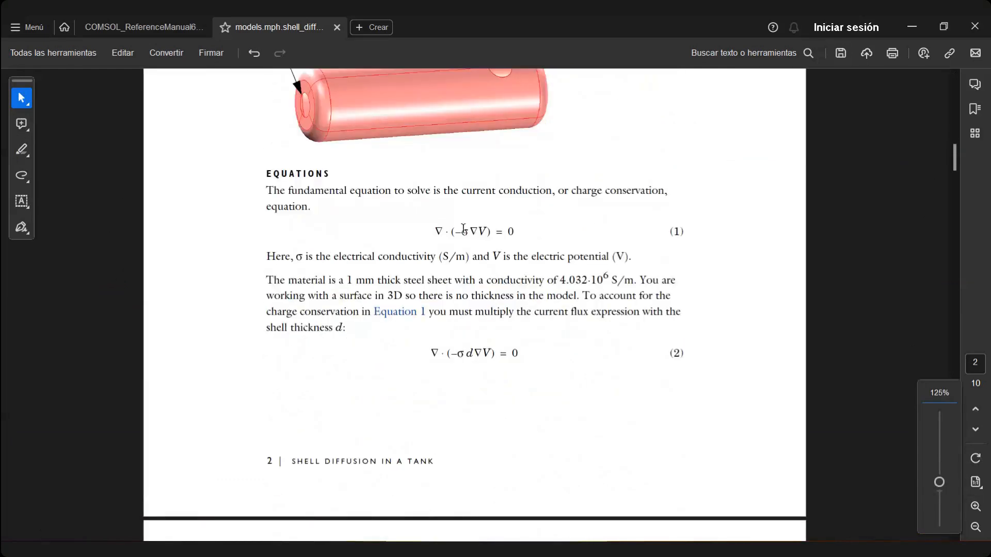
scroll(454, 233, up, 3)
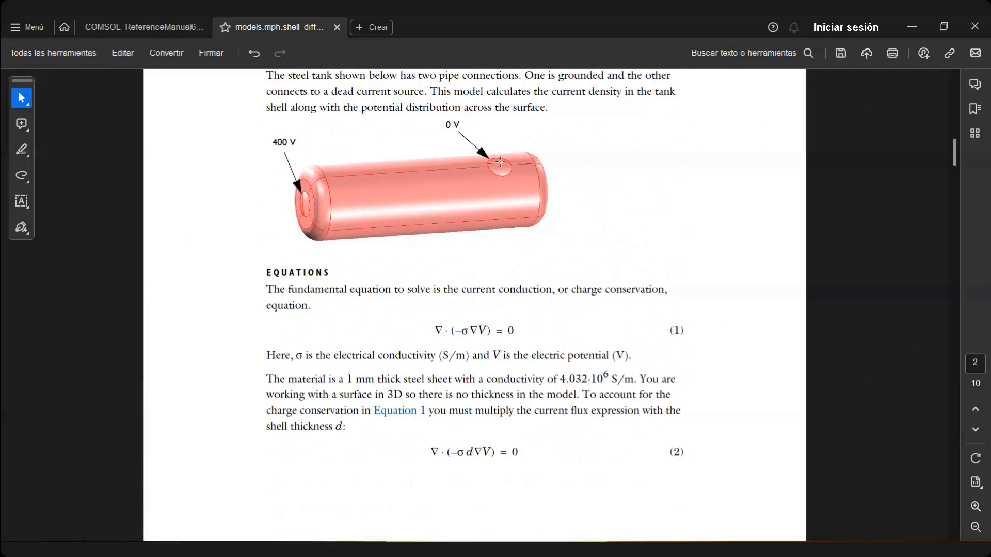
scroll(466, 263, down, 1)
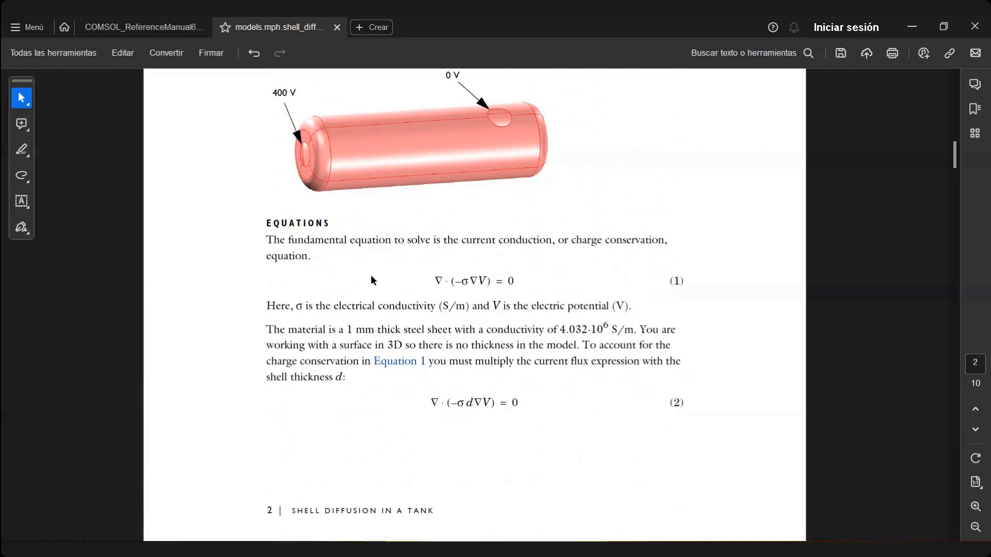
scroll(373, 280, down, 1)
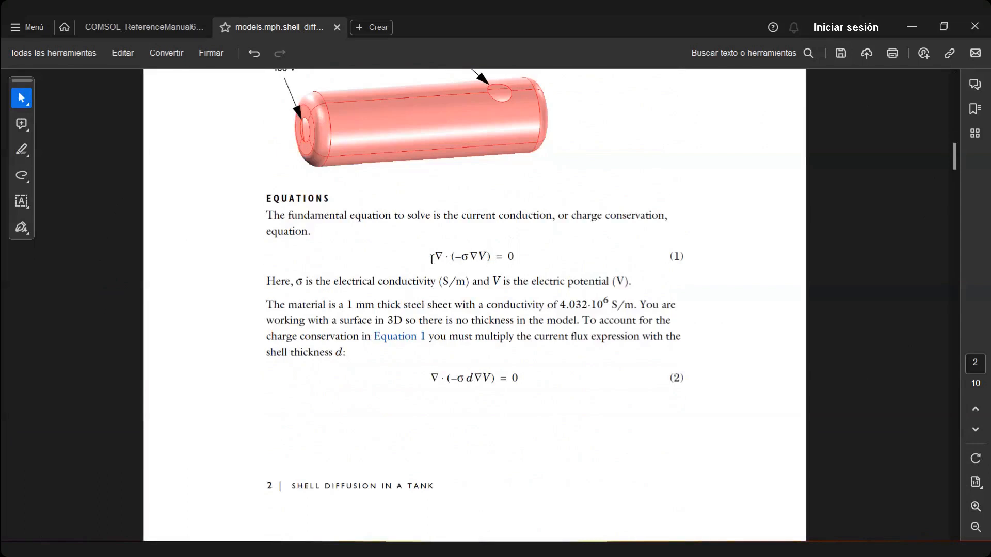
scroll(489, 263, down, 3)
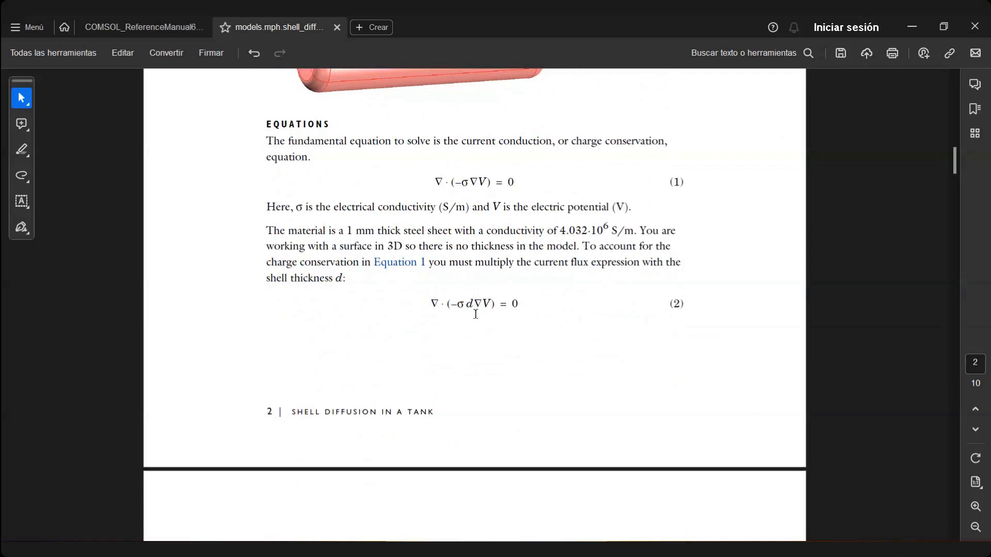
Step: Switch back to COMSOL Multiphysics and set the diffusion coefficient c of Coefficient Form PDE 1 to sigma*d
click(923, 33)
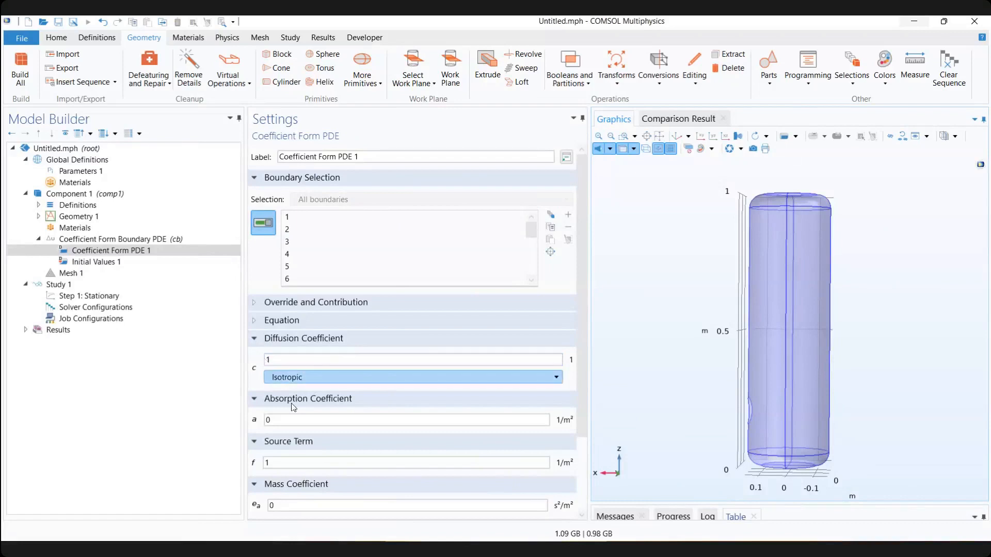
click(343, 364)
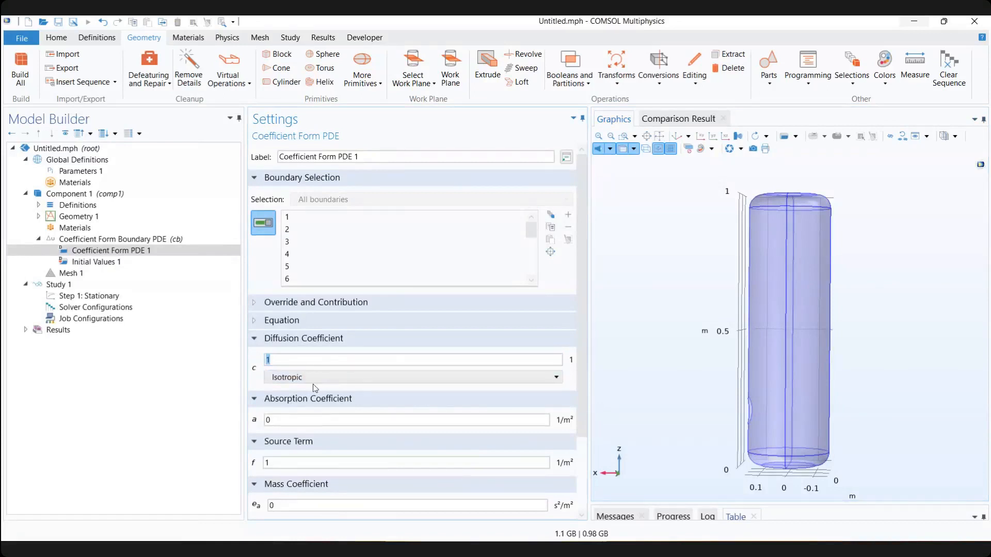
text(sigma*d)
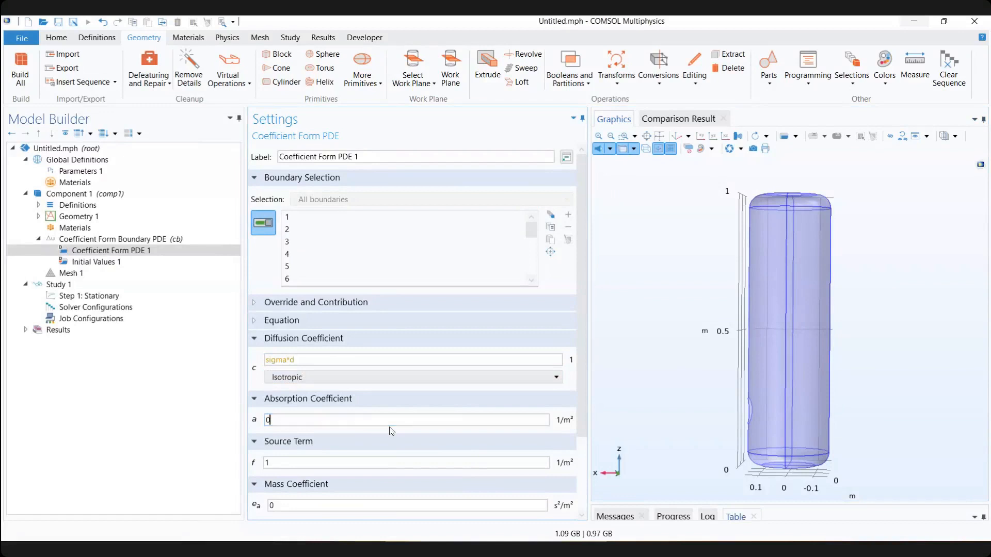
click(331, 360)
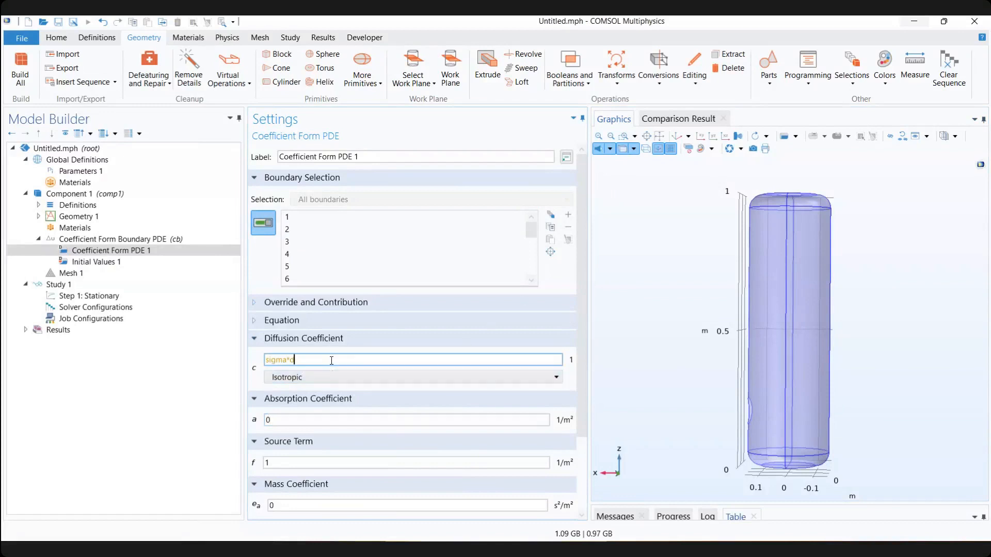
scroll(309, 380, down, 2)
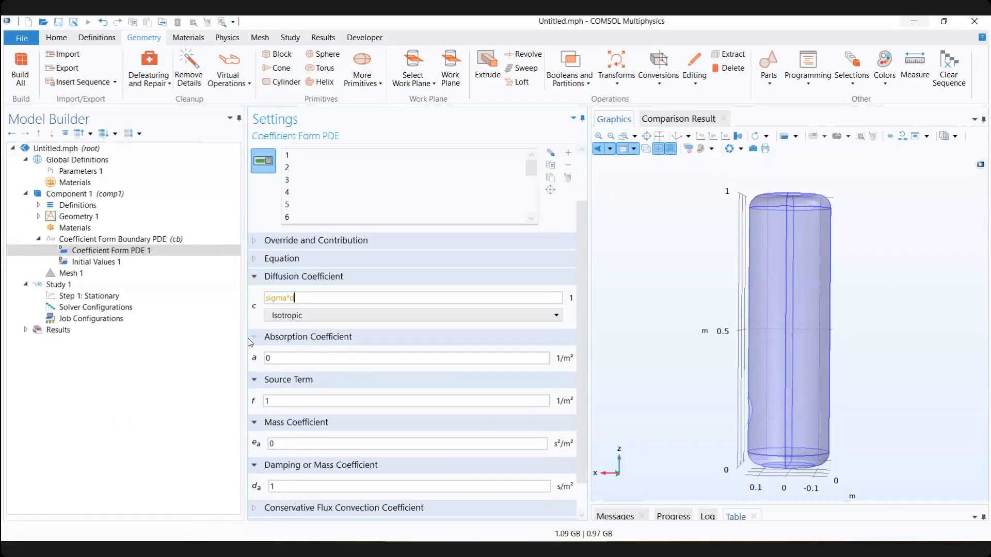
click(273, 358)
scroll(276, 398, down, 1)
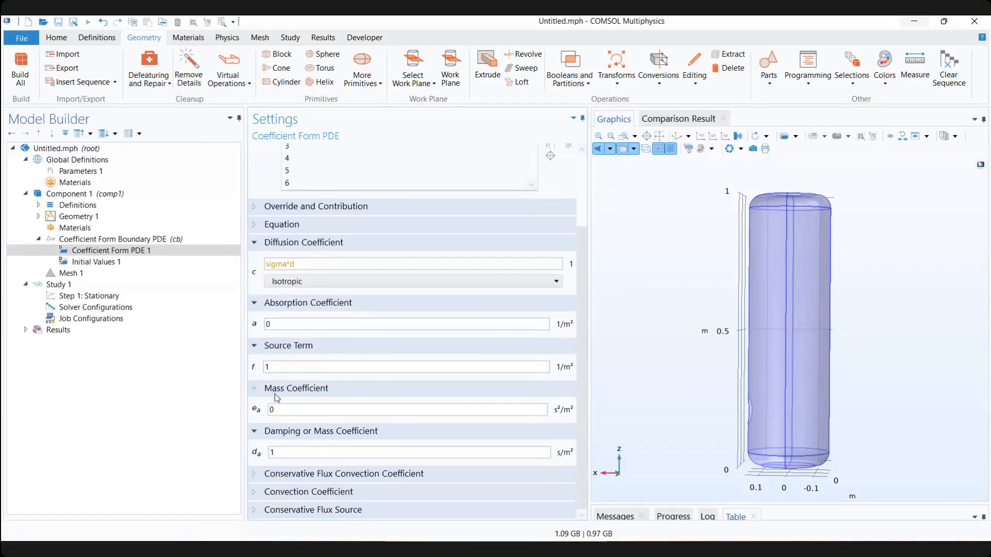
click(287, 366)
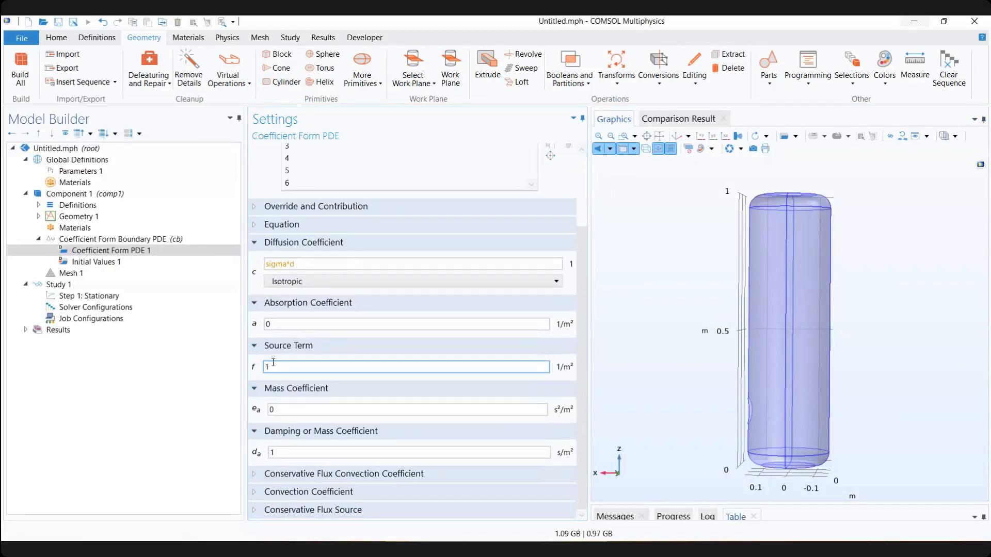
text(0)
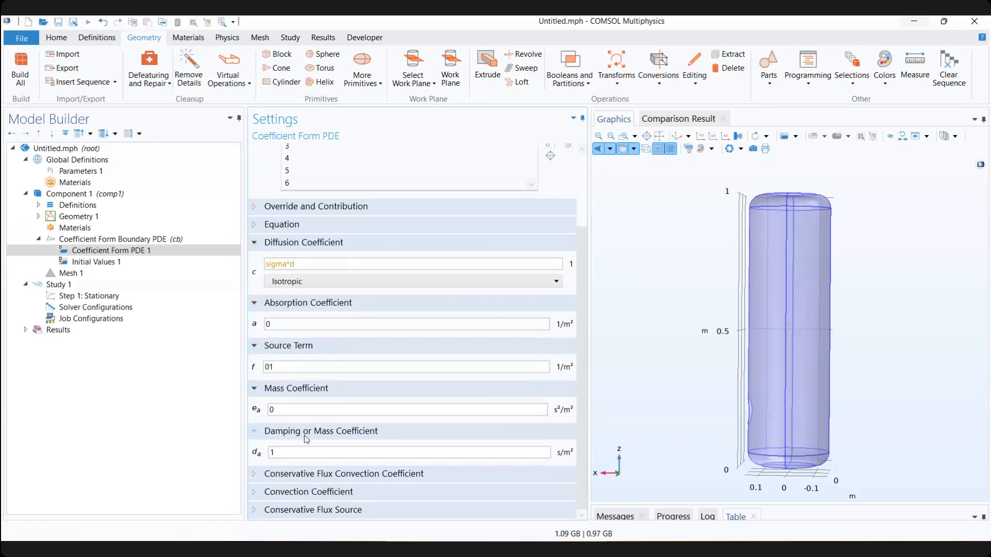
click(286, 449)
key(ctrl+z)
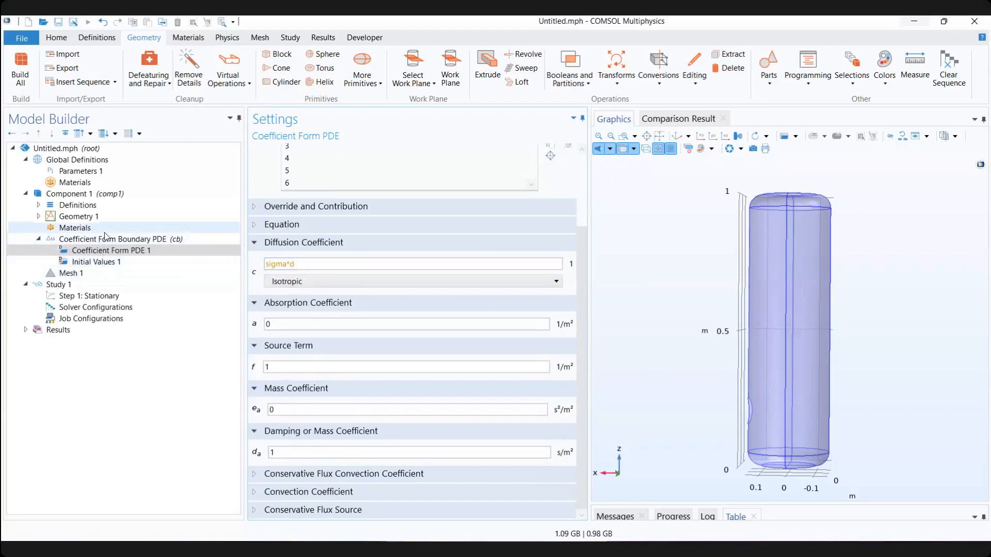
Step: Set the dependent variable quantity of the Coefficient Form Boundary PDE interface to Electric potential (V)
click(159, 240)
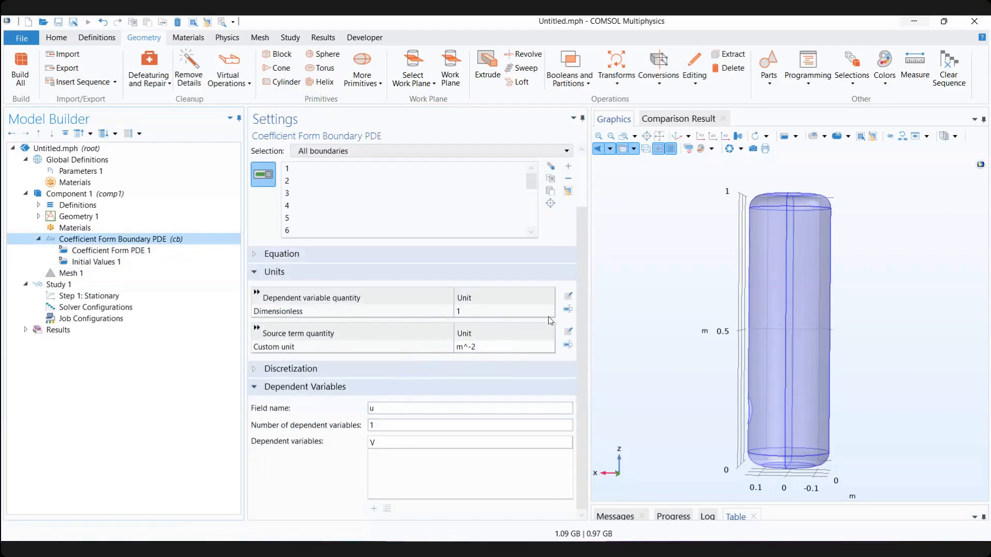
click(568, 296)
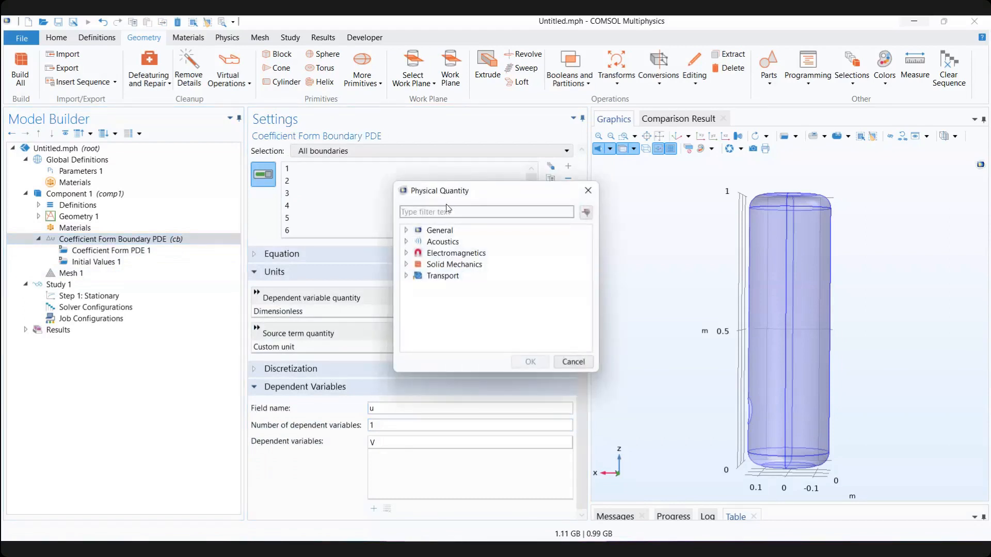
text(electric potential)
click(586, 212)
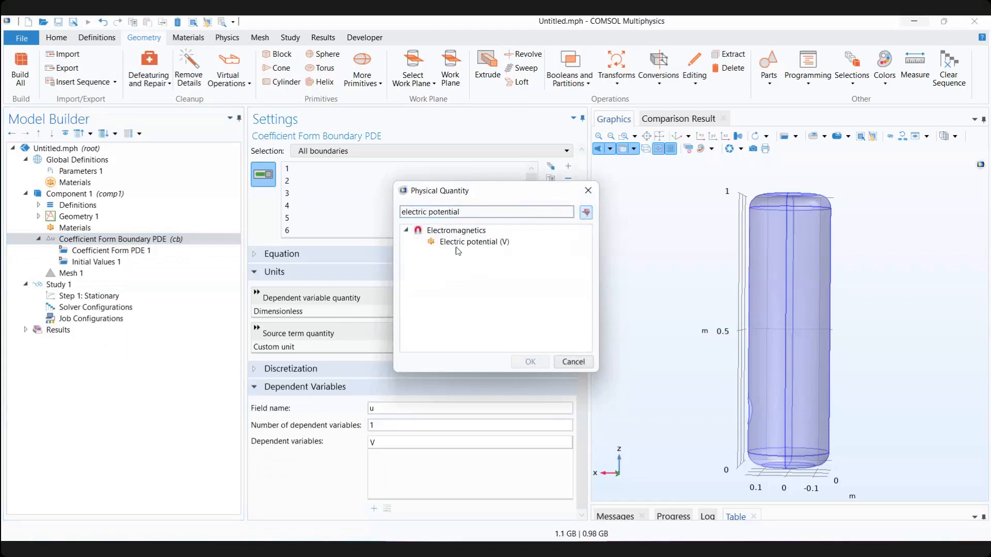
click(474, 242)
click(528, 365)
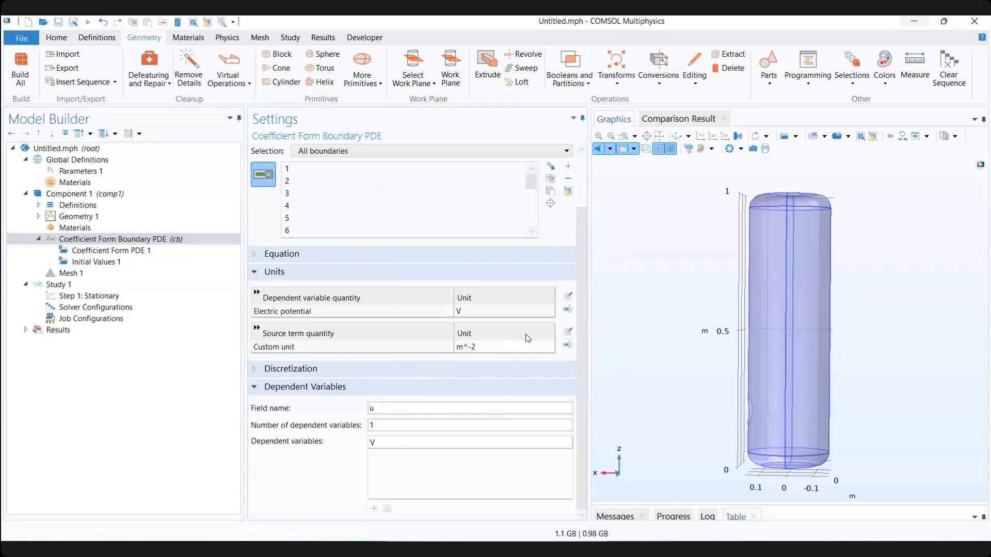
Step: Set the source term quantity of the Coefficient Form Boundary PDE interface to Current density (A/m^2)
click(568, 331)
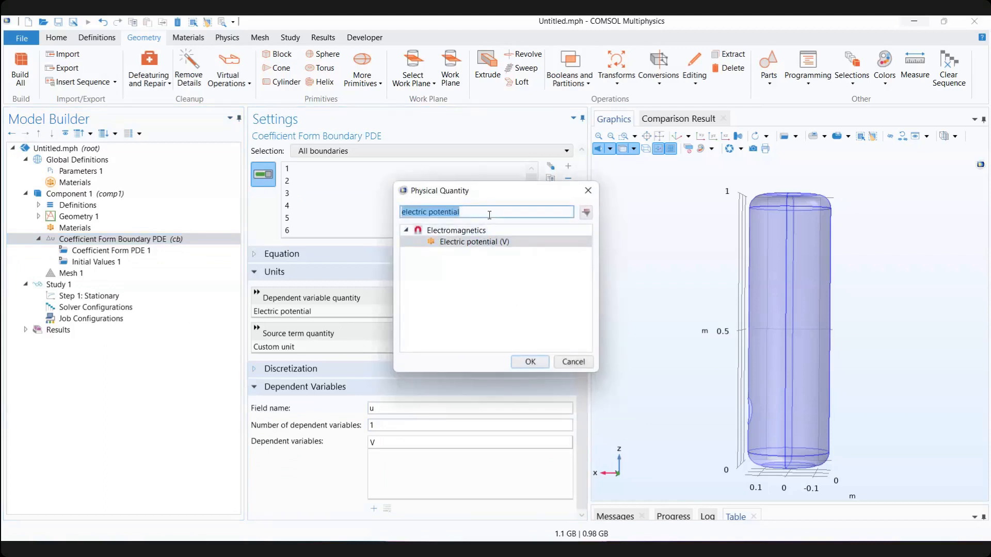
text(current density)
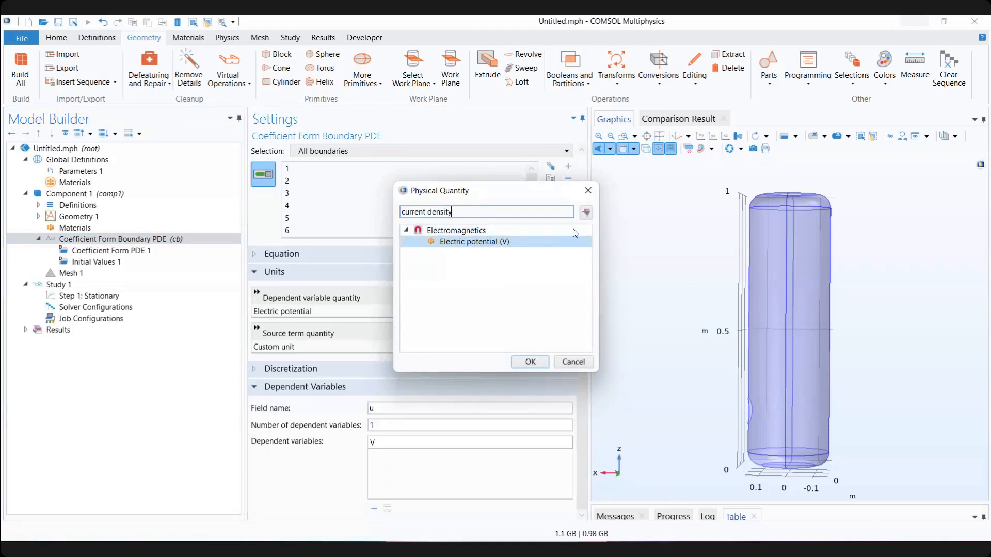
click(586, 217)
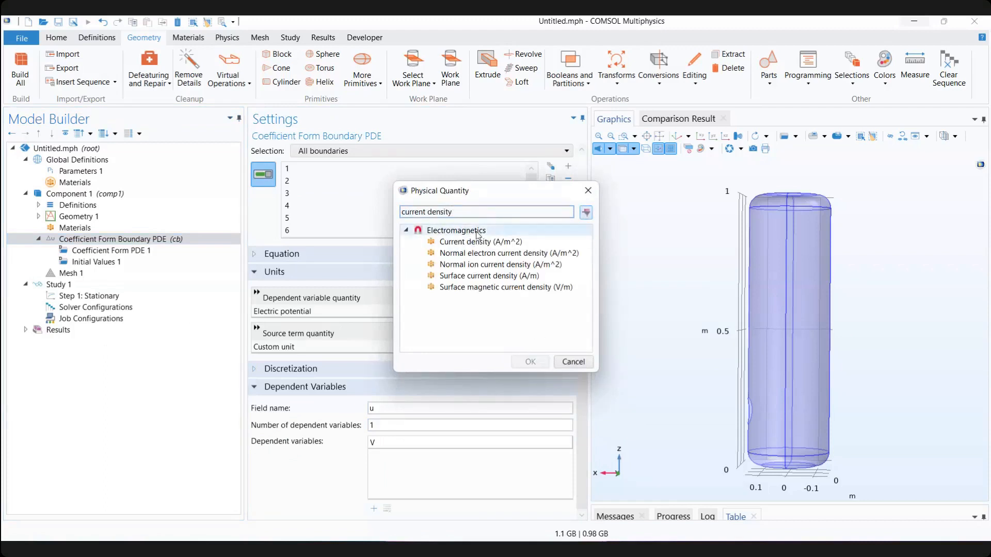
click(520, 360)
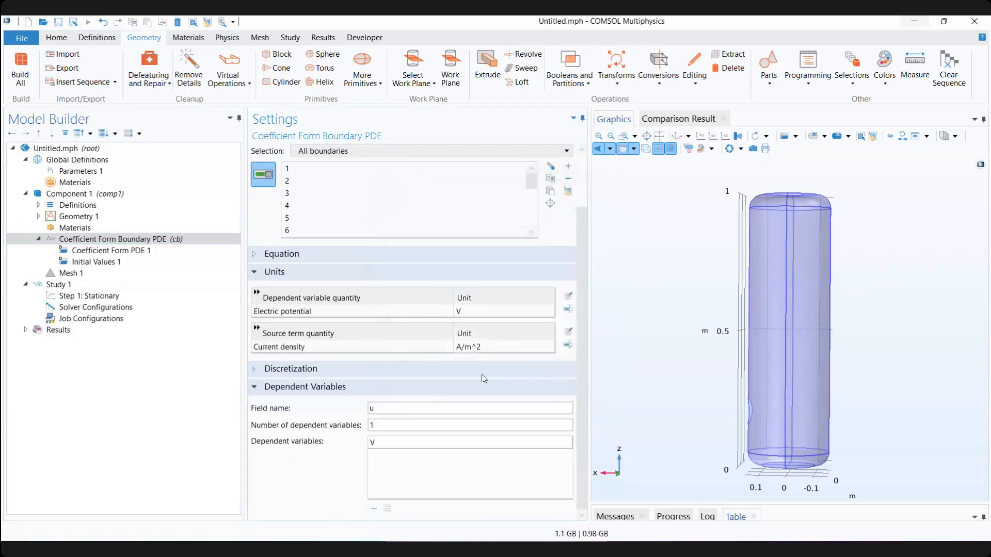
Step: Check the coefficient units of Coefficient Form PDE 1, show its equation, and compare the equation's terms with the coefficients
click(111, 250)
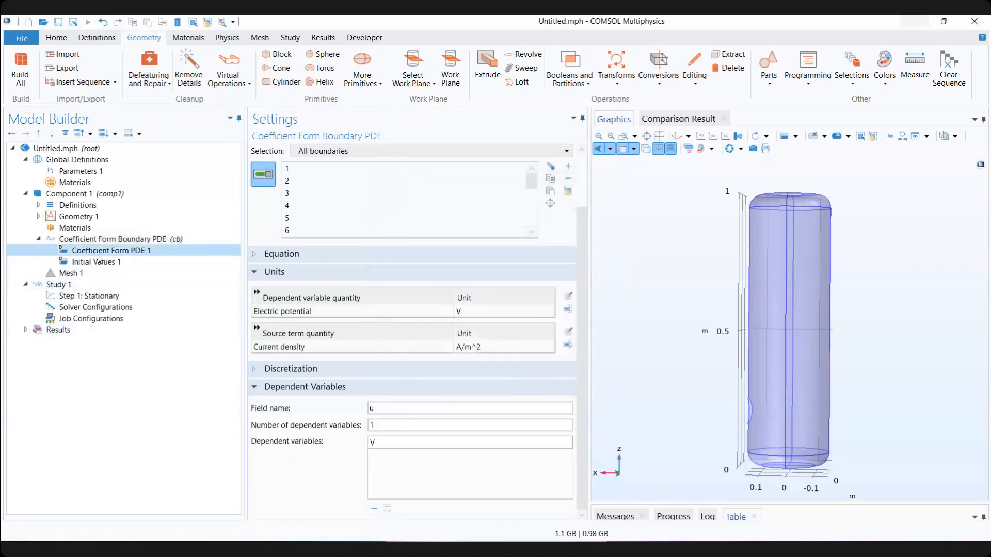
click(305, 265)
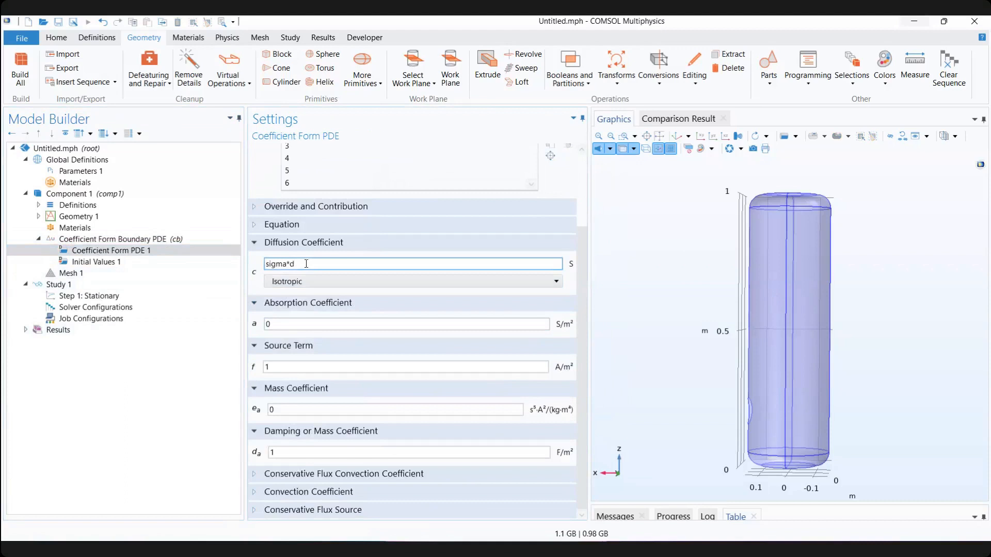
scroll(317, 284, up, 2)
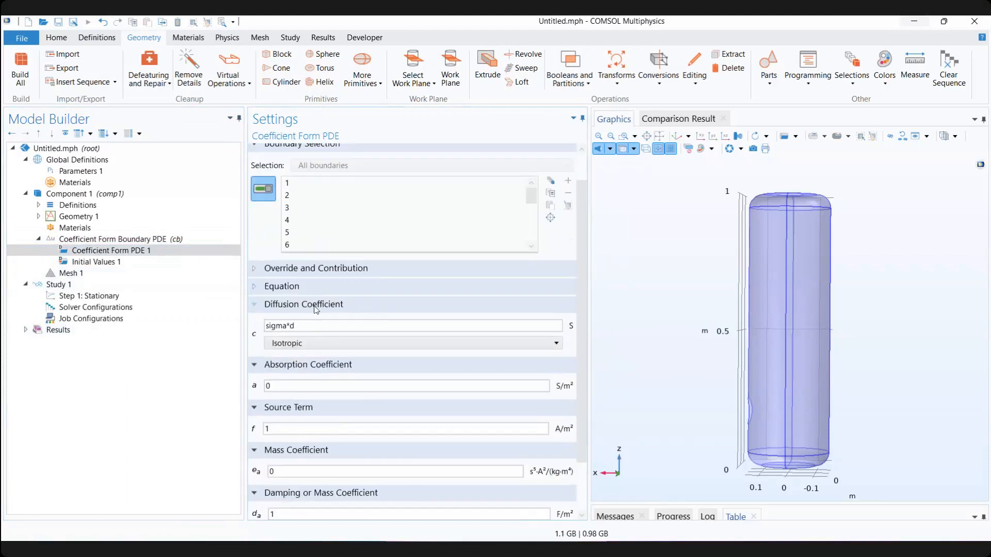
scroll(316, 310, up, 1)
scroll(340, 369, down, 2)
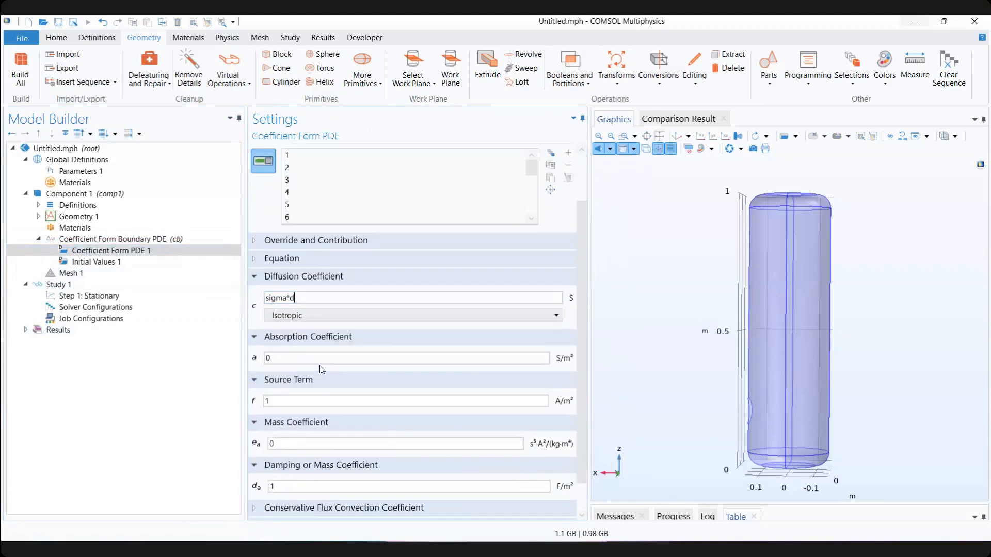
click(322, 359)
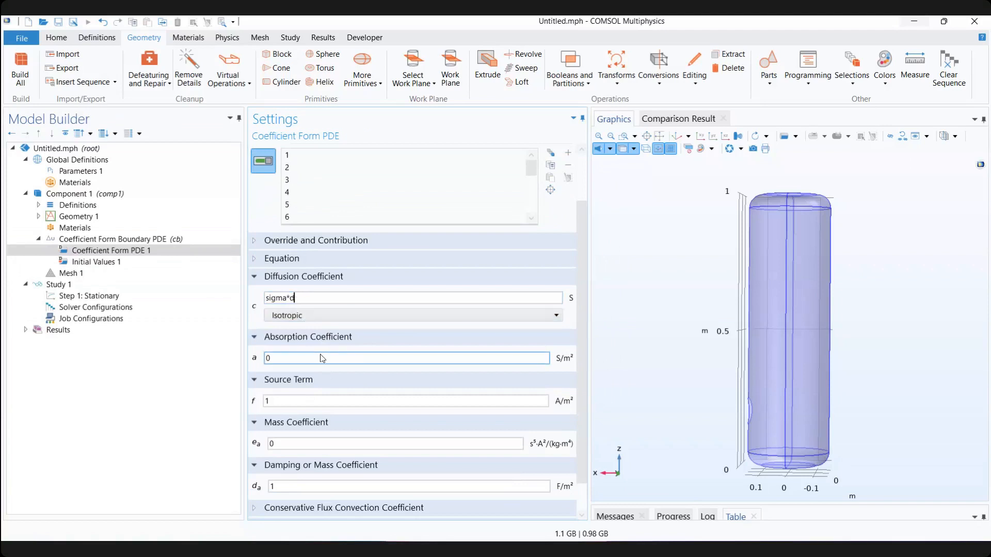
scroll(323, 358, down, 1)
scroll(309, 330, up, 3)
click(295, 324)
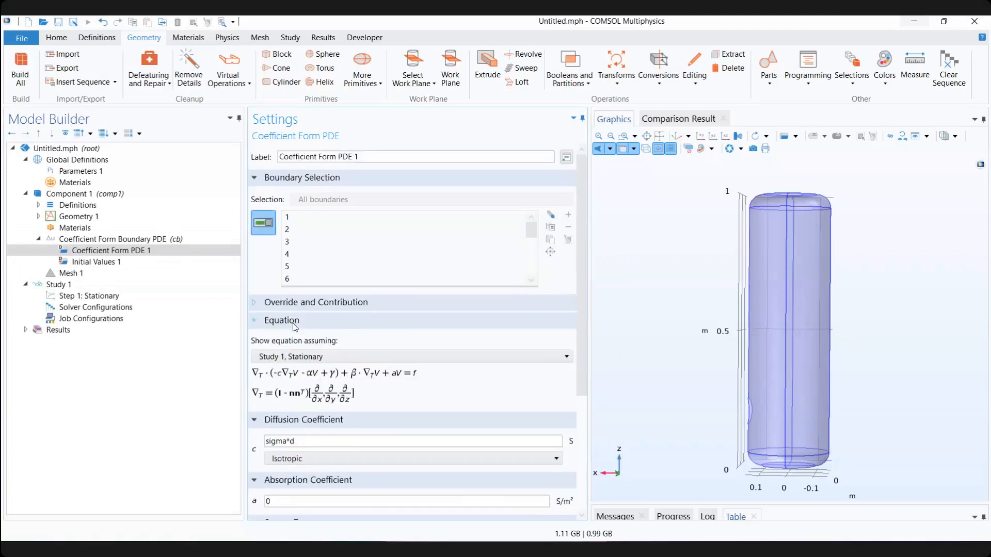
scroll(295, 327, down, 3)
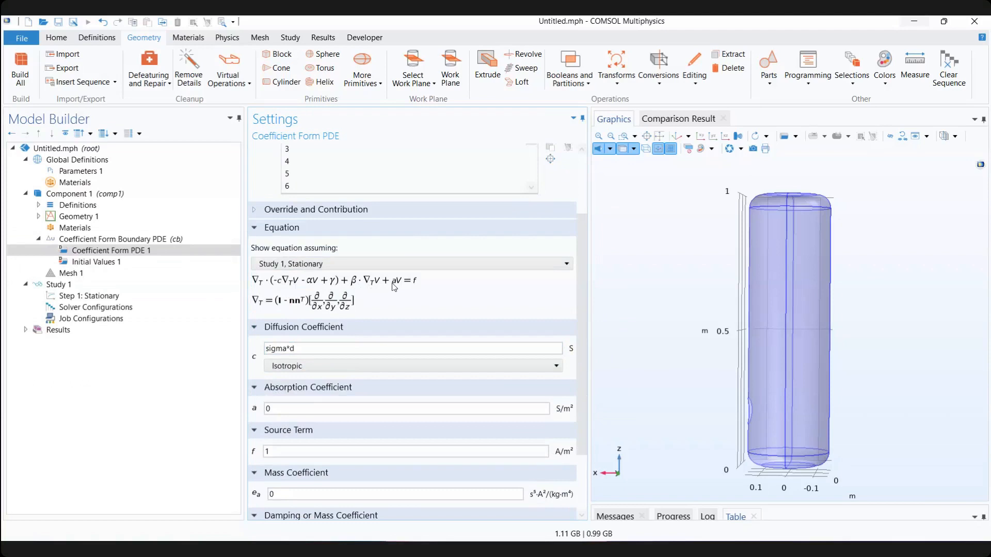
scroll(317, 360, down, 3)
scroll(324, 323, up, 2)
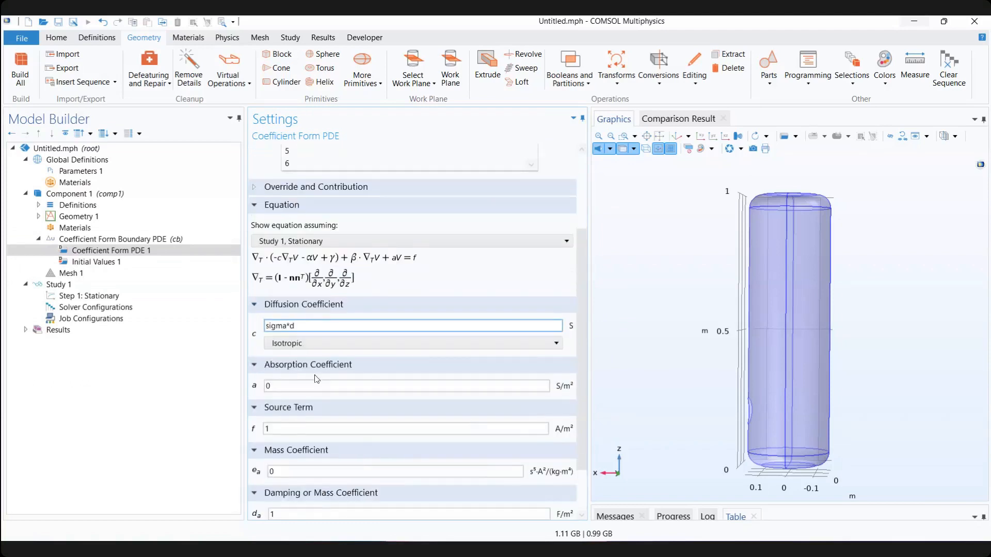
Step: Set the source term f of Coefficient Form PDE 1 to 0 and check the coefficients against the equation
double_click(267, 429)
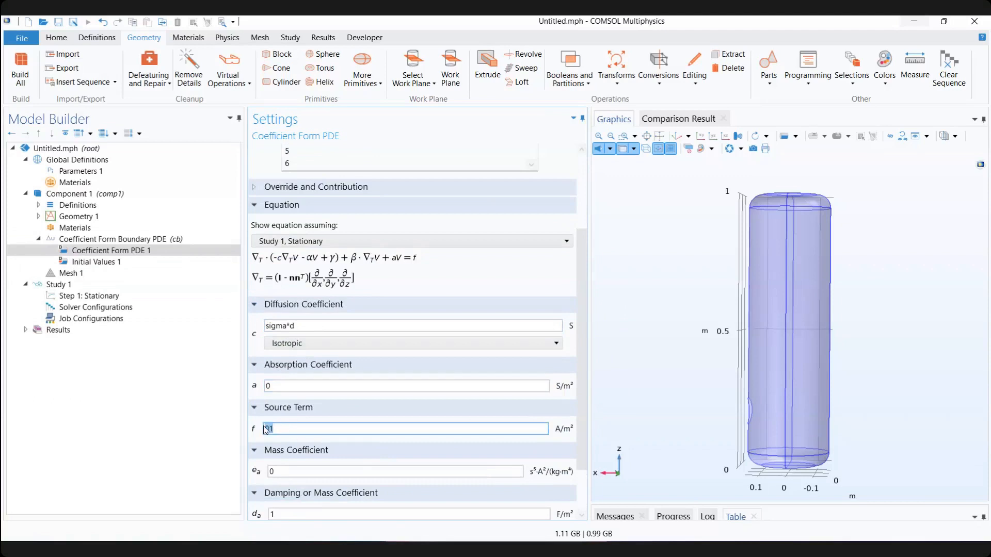
text(0)
scroll(318, 400, down, 2)
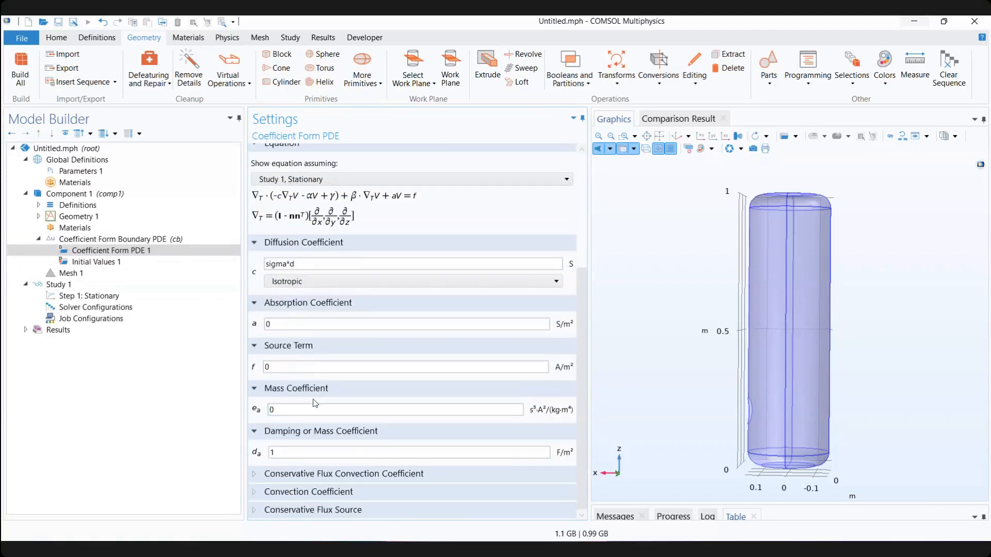
scroll(314, 405, up, 3)
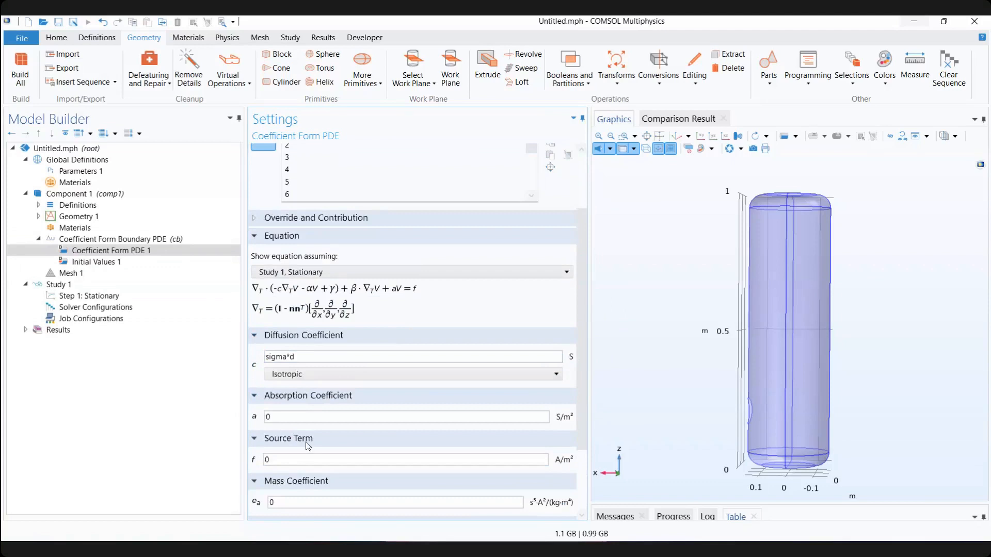
scroll(308, 446, down, 2)
scroll(310, 347, up, 4)
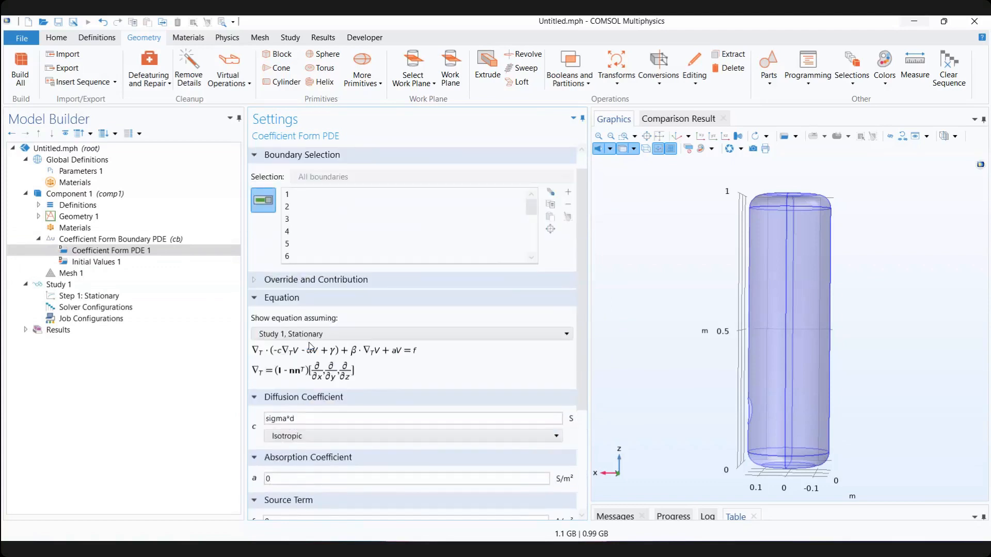
Step: Review the remaining coefficients of Coefficient Form PDE 1, including the convection and conservative flux terms, against the equation
scroll(317, 439, down, 4)
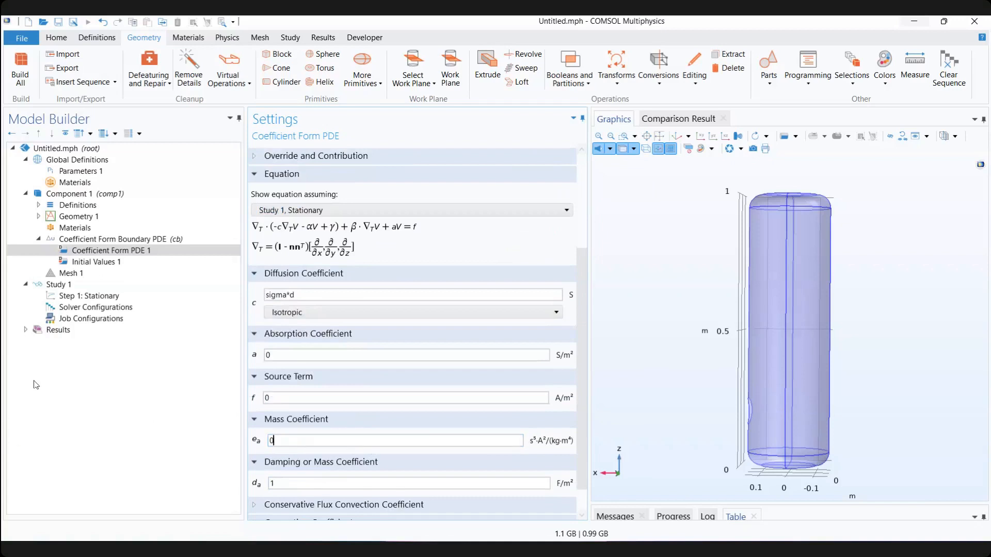
scroll(423, 454, down, 1)
click(309, 475)
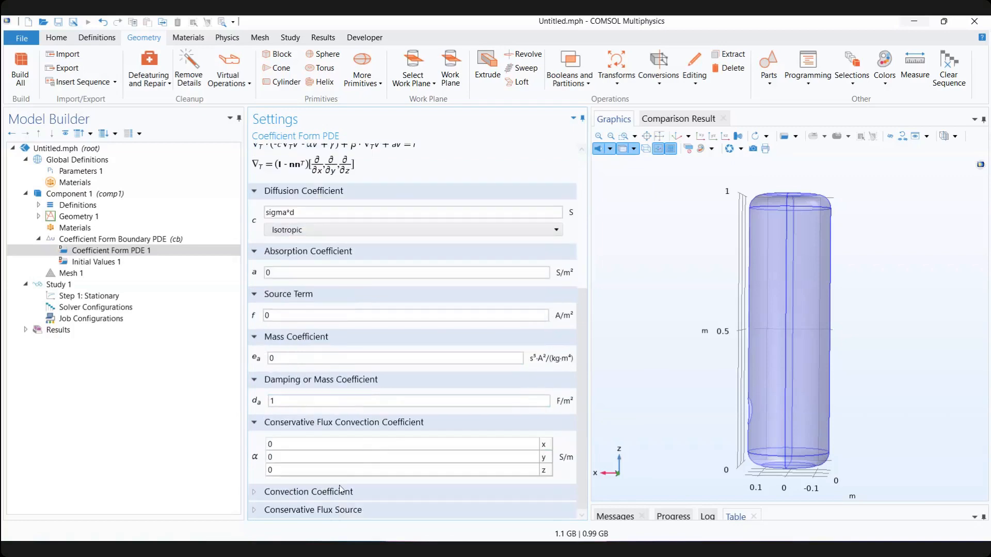
click(341, 490)
click(304, 511)
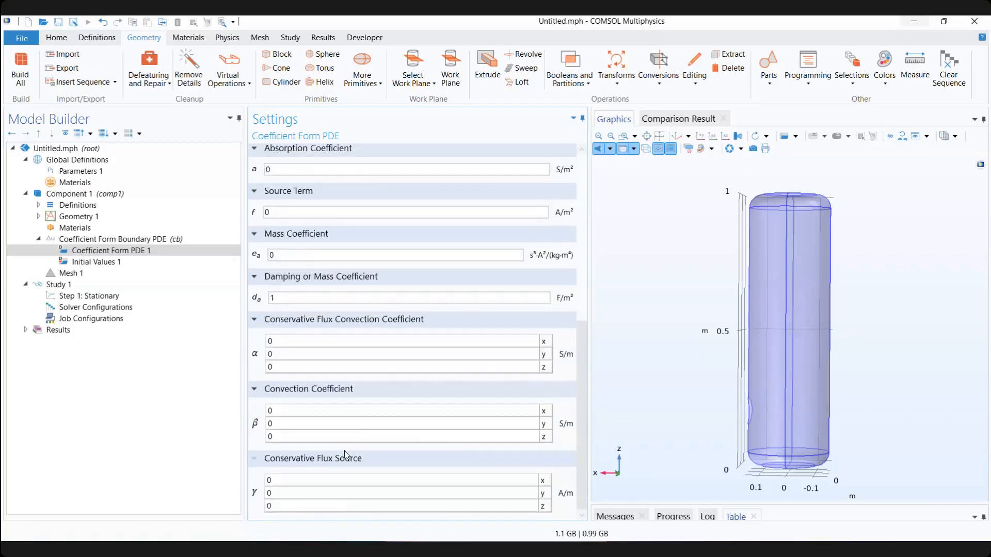
scroll(345, 454, up, 5)
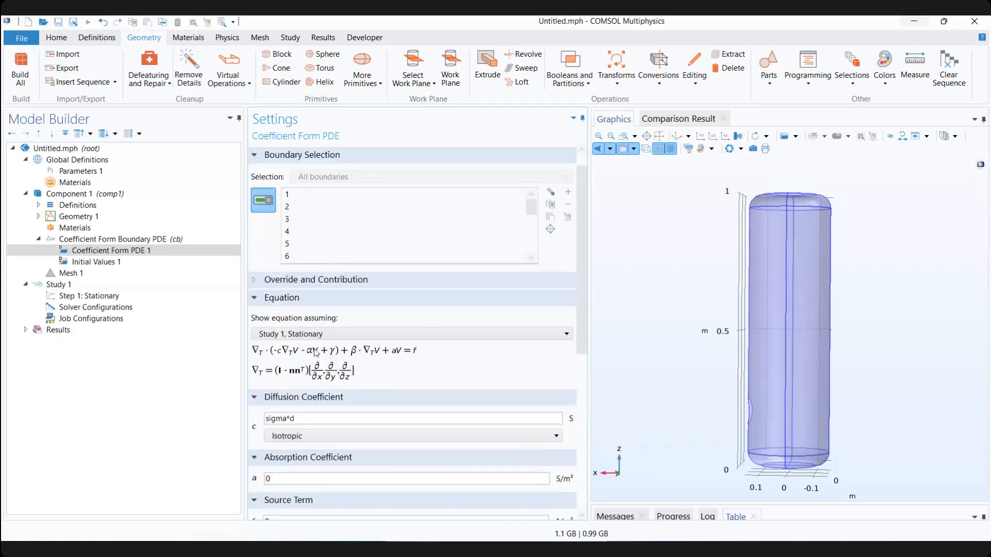
Step: Add a Dirichlet Boundary Condition to the Coefficient Form Boundary PDE interface and duplicate it
click(118, 240)
right_click(118, 240)
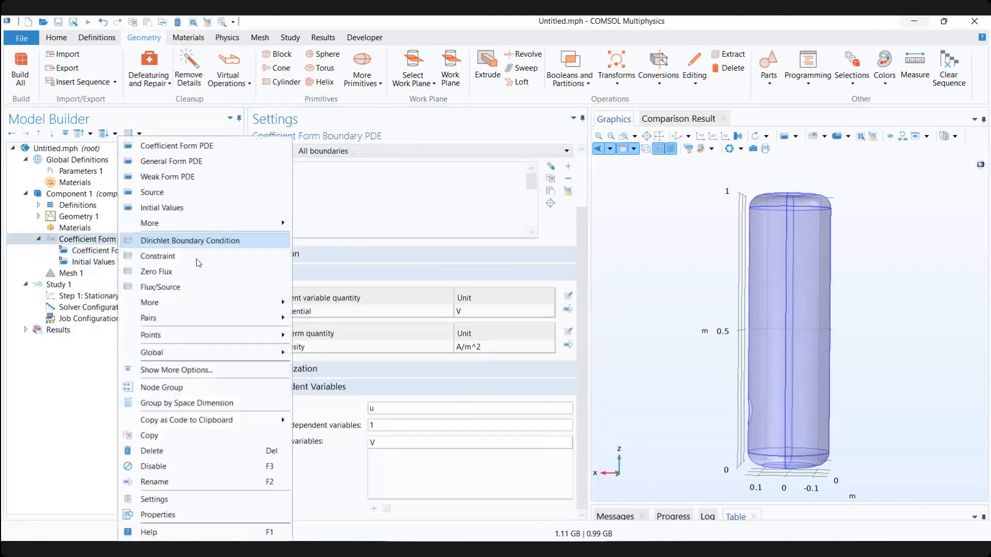
click(185, 241)
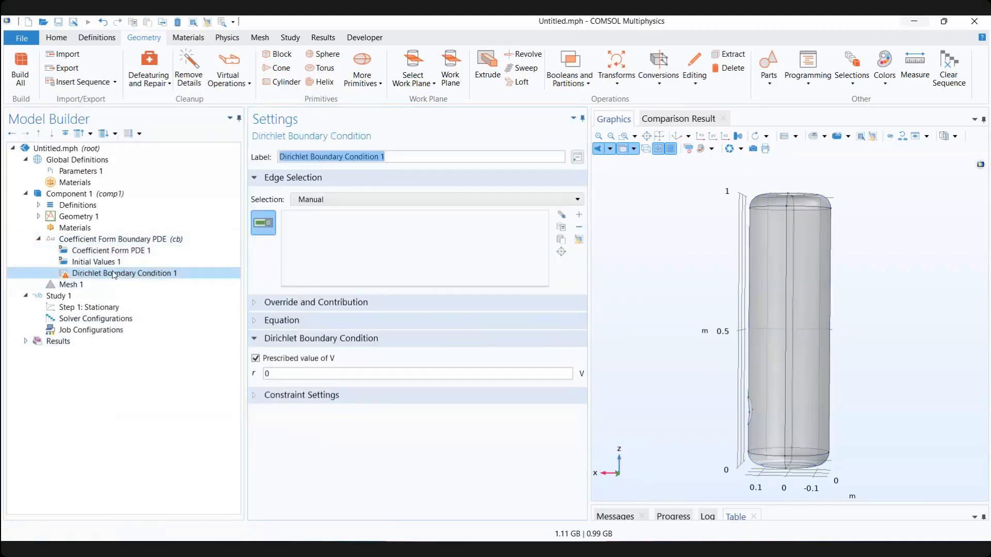
right_click(153, 276)
click(152, 330)
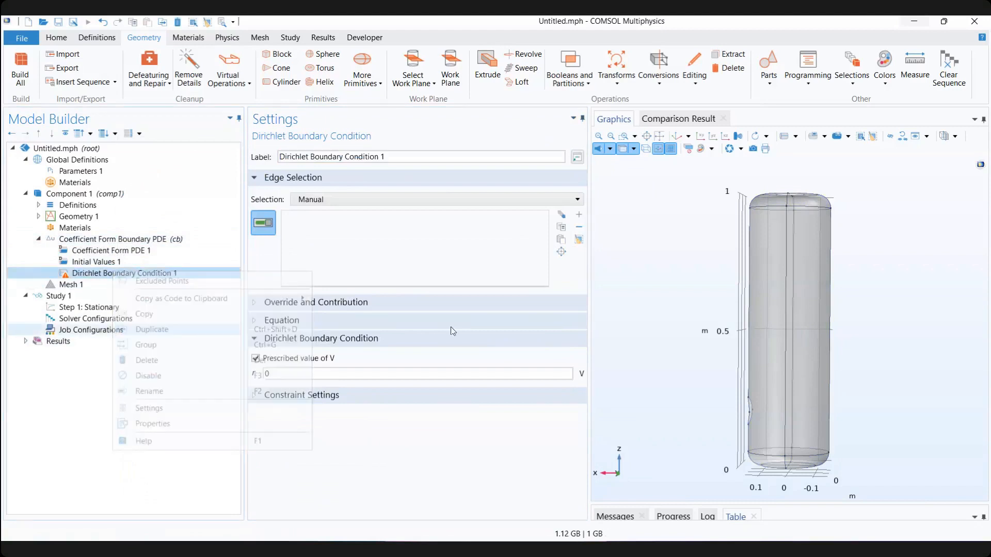
Step: Set the prescribed value r of Dirichlet Boundary Condition 1 to 400 V
click(180, 274)
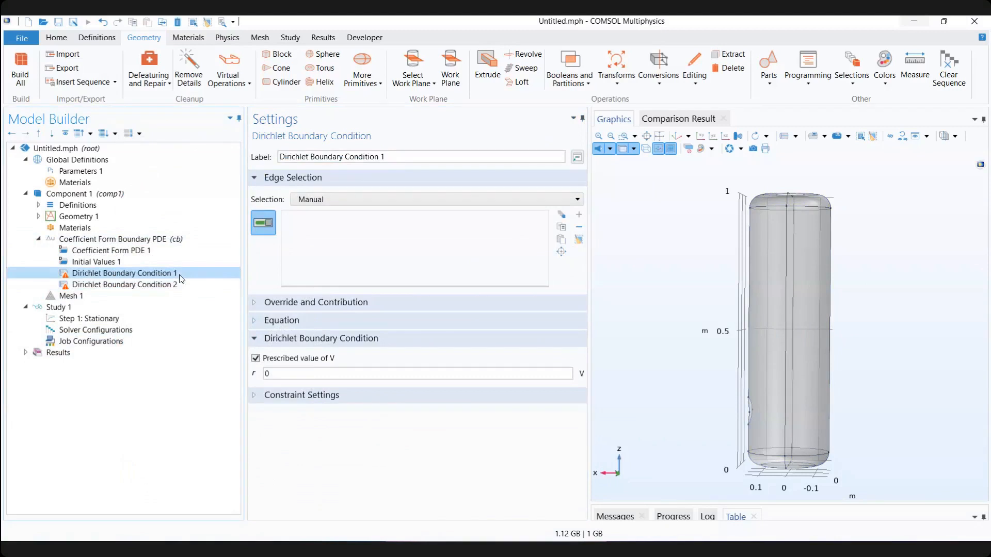
double_click(268, 374)
text(400)
Step: Assign edges 14, 15, 25 and 29 around the tank's top opening to Dirichlet Boundary Condition 1 and check each selected edge
drag(751, 315, 793, 230)
click(807, 230)
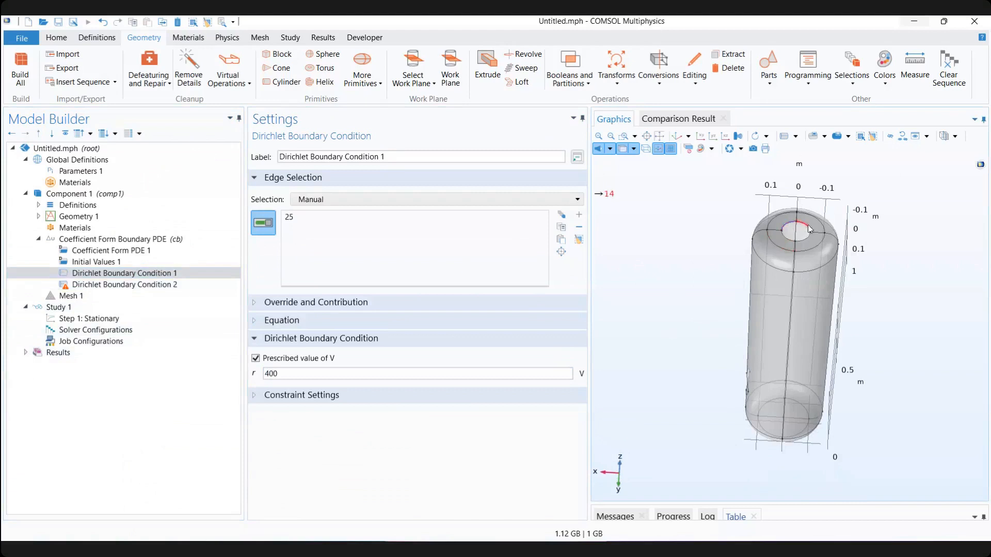
click(789, 240)
click(790, 242)
click(803, 243)
click(624, 136)
drag(724, 198, 838, 255)
click(332, 220)
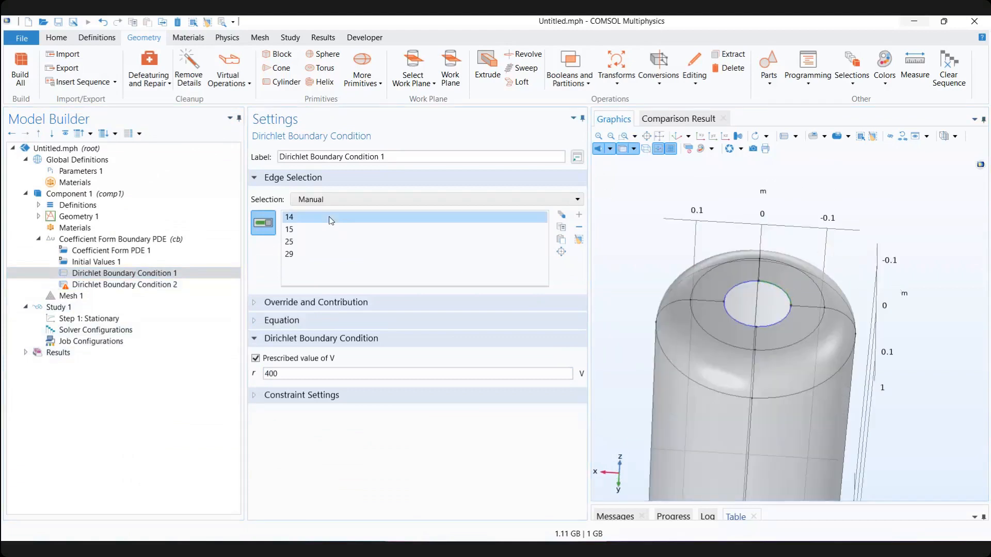
key(Down)
key(Down)
key(Down)
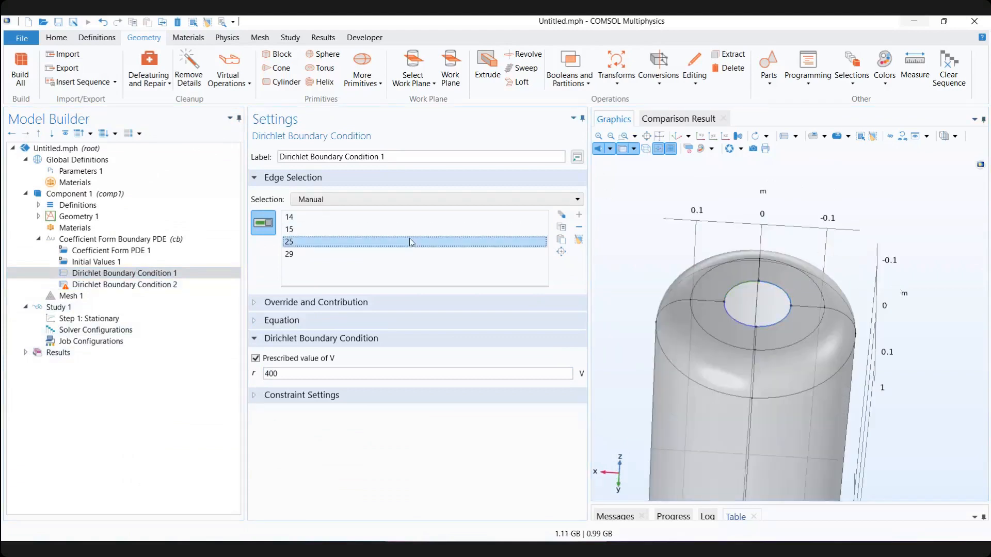
Step: Assign edges 40, 41, 42 and 43 around the circular side opening to Dirichlet Boundary Condition 2
click(152, 288)
drag(618, 282, 650, 291)
drag(710, 383, 795, 353)
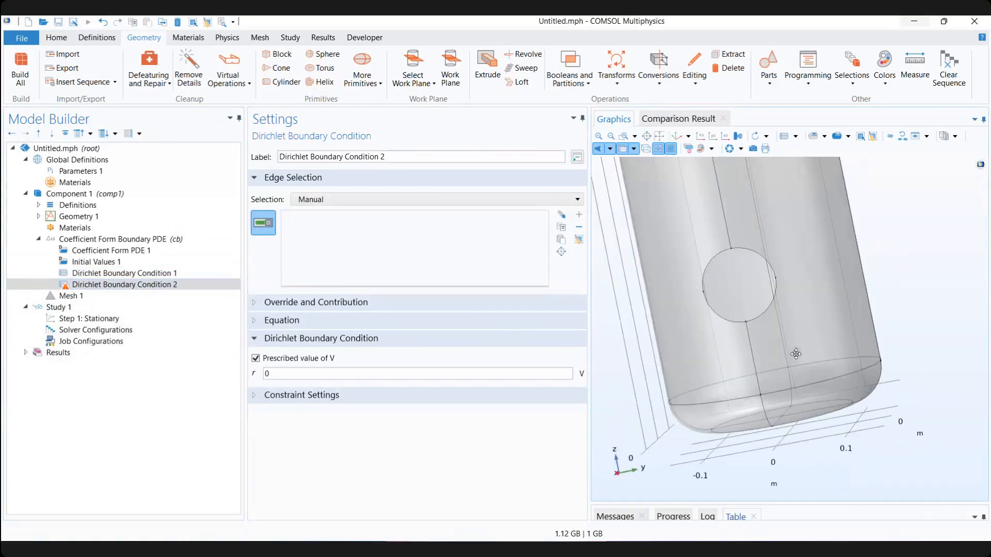
click(179, 285)
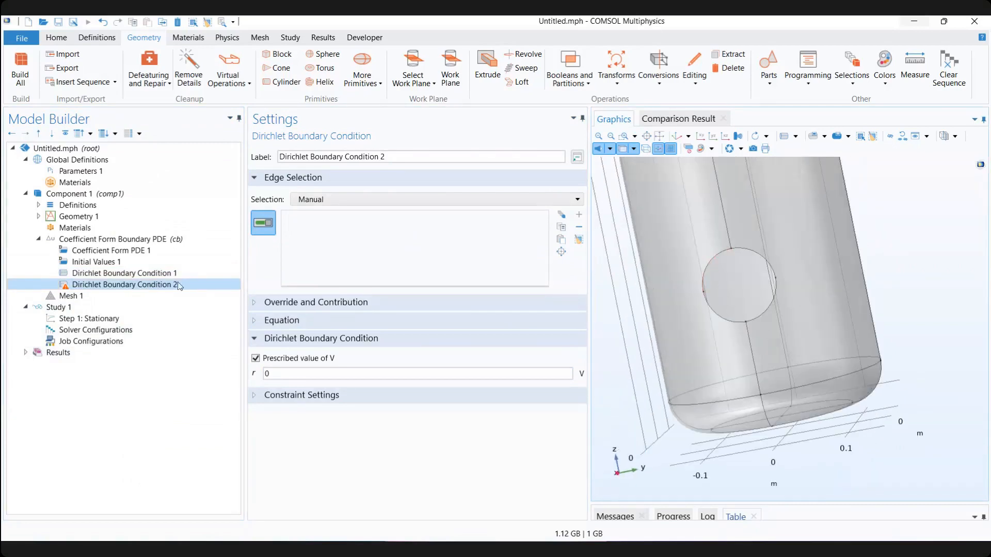
click(715, 264)
click(762, 260)
click(725, 323)
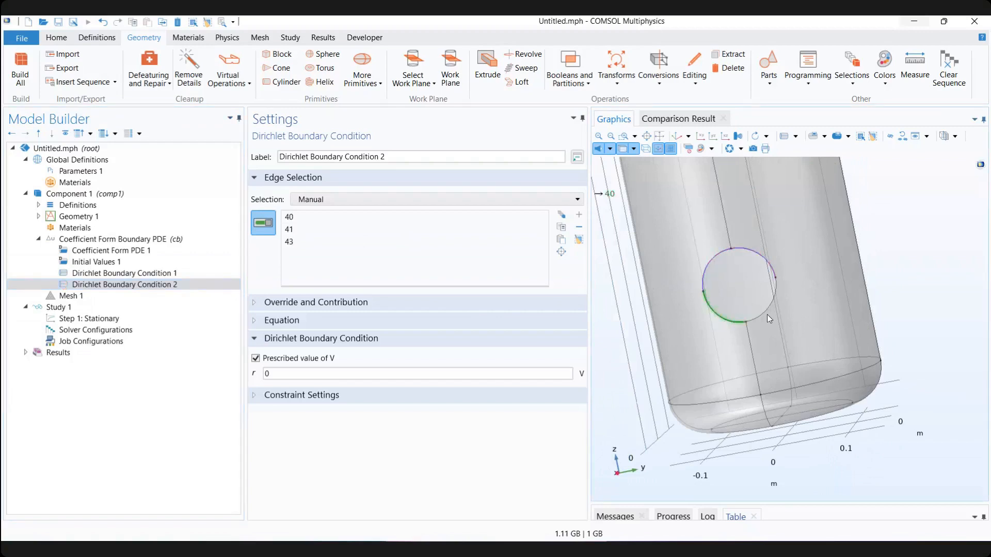
click(768, 312)
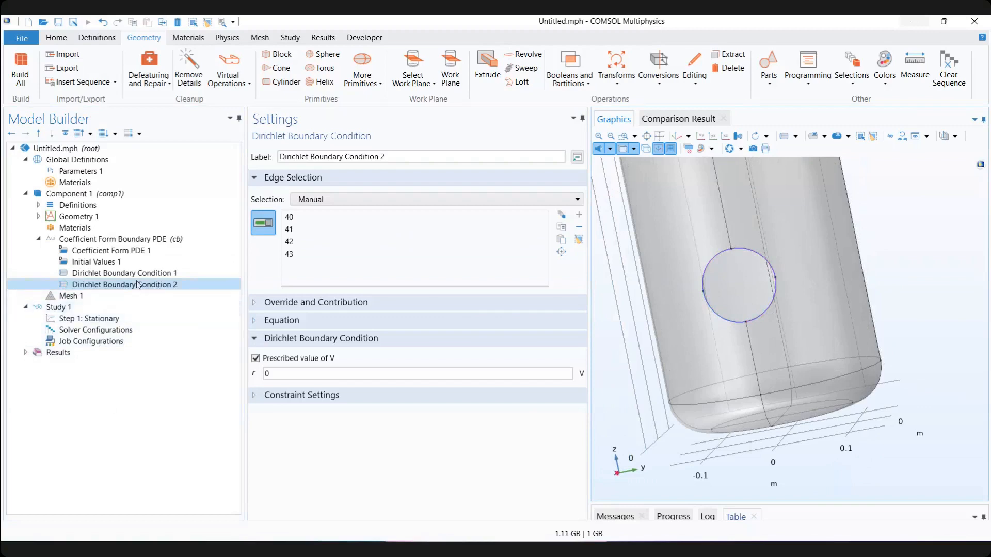
Step: Build the physics-controlled mesh, compute the stationary study, and show the whole tank in the potential plot
click(83, 297)
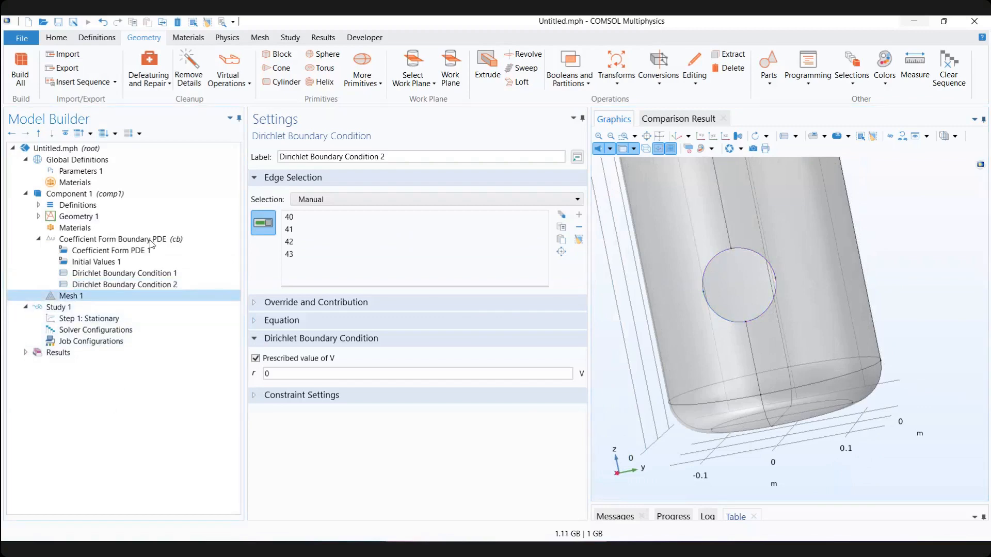
click(274, 147)
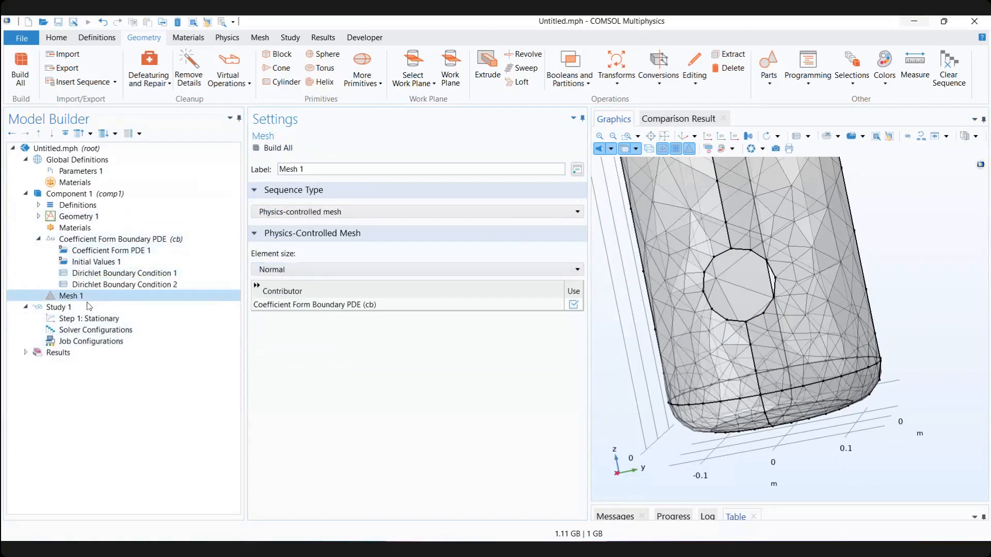
click(85, 318)
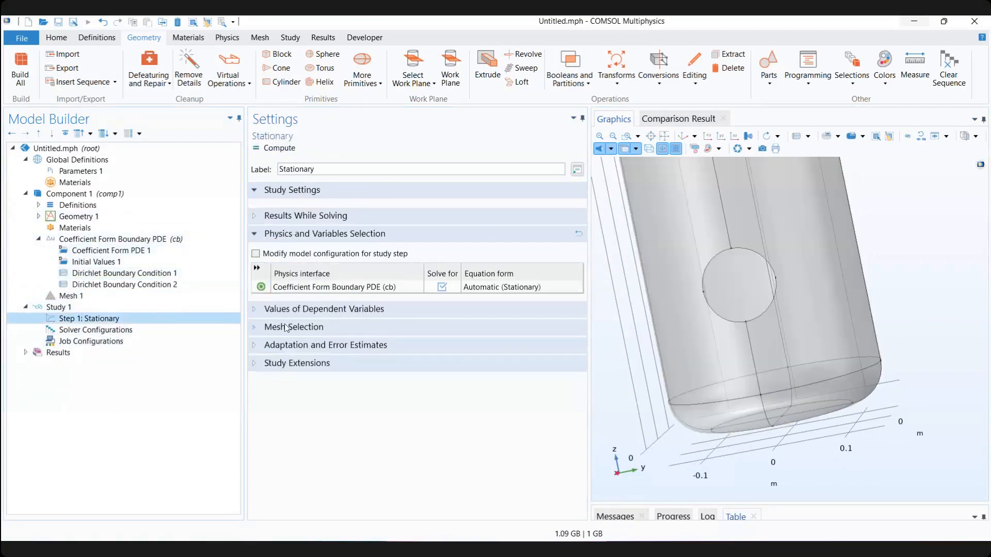
click(369, 379)
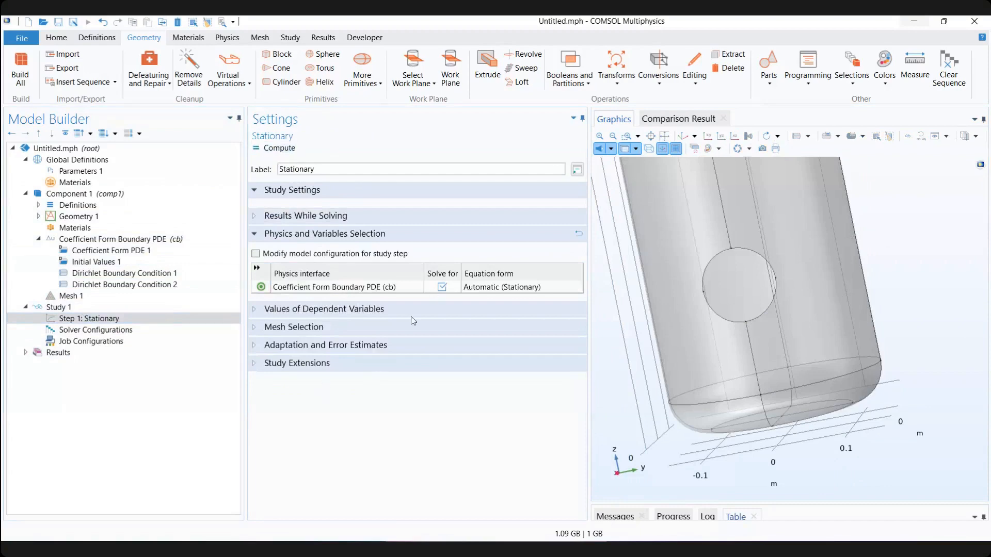
key(F8)
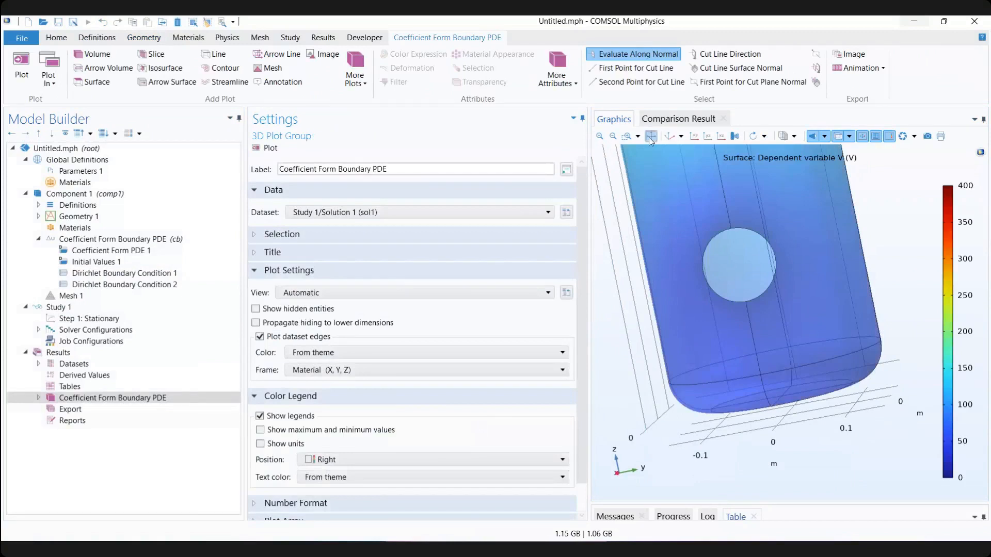
click(670, 137)
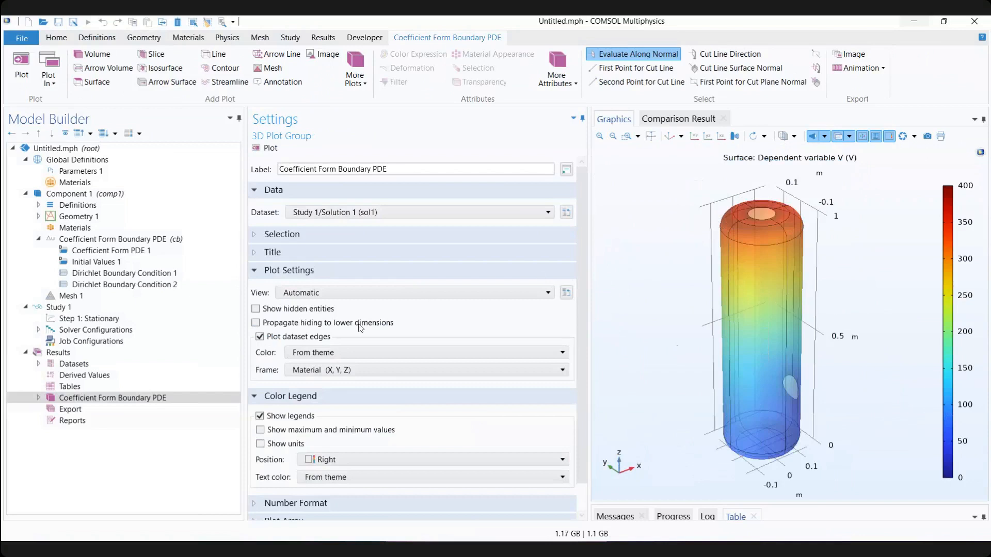
Step: Add an Arrow Surface plot to the Coefficient Form Boundary PDE plot group
click(39, 401)
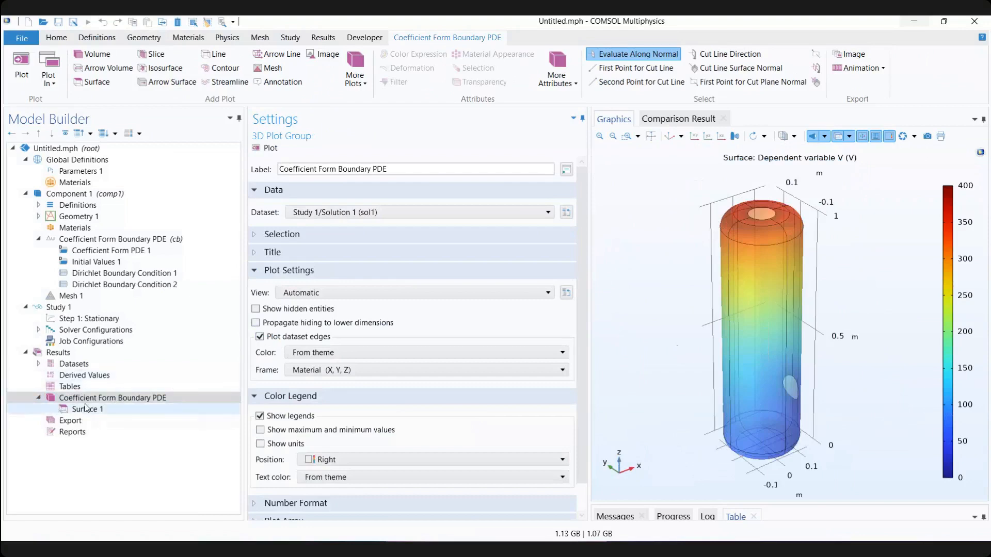
right_click(106, 398)
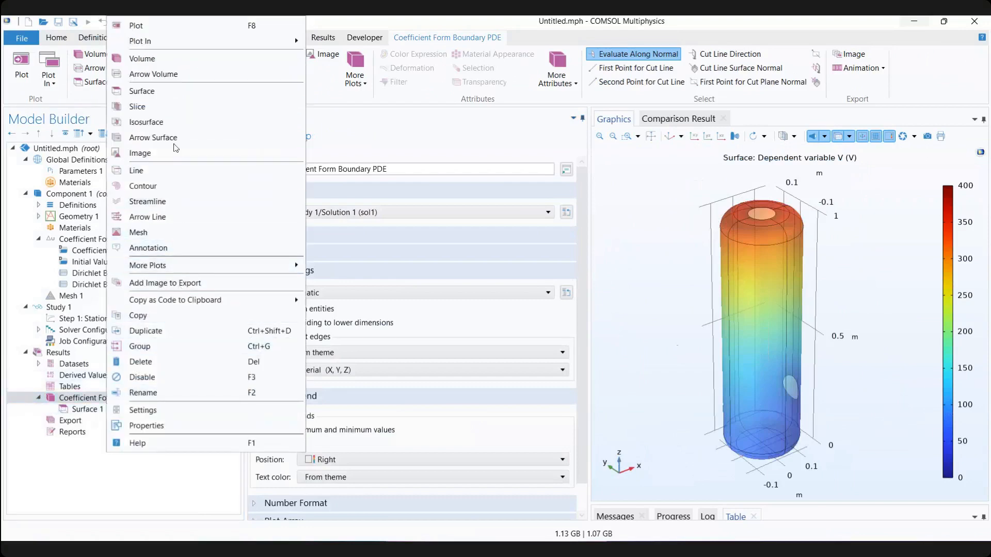
click(196, 139)
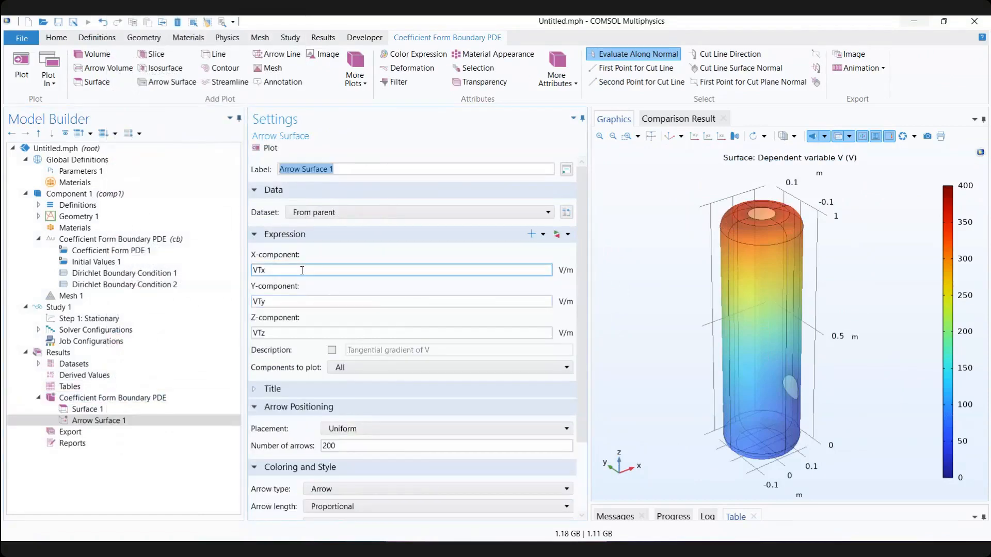
Step: Compare the arrow plot's tangential gradient components with the tangential gradient operator in the Coefficient Form PDE 1 equation
click(301, 270)
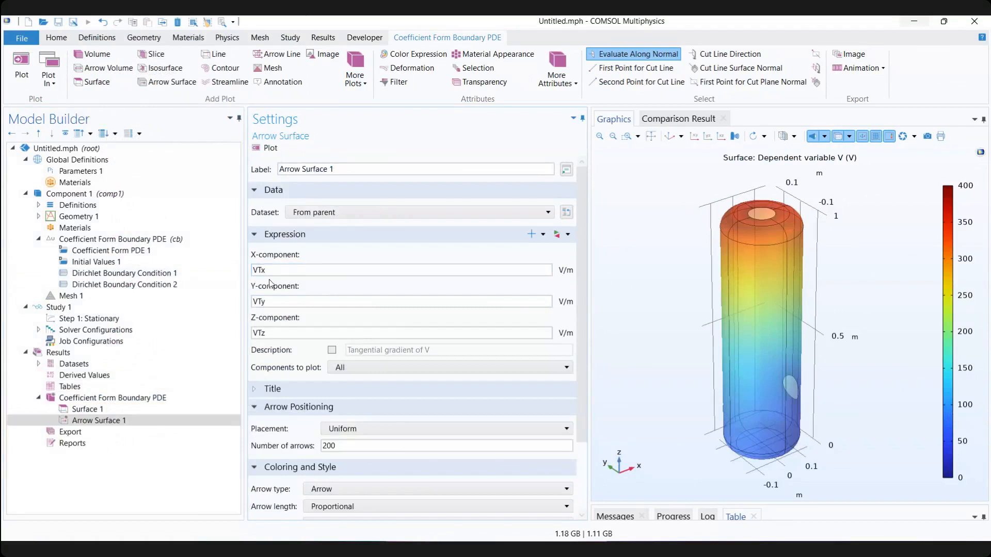
click(286, 271)
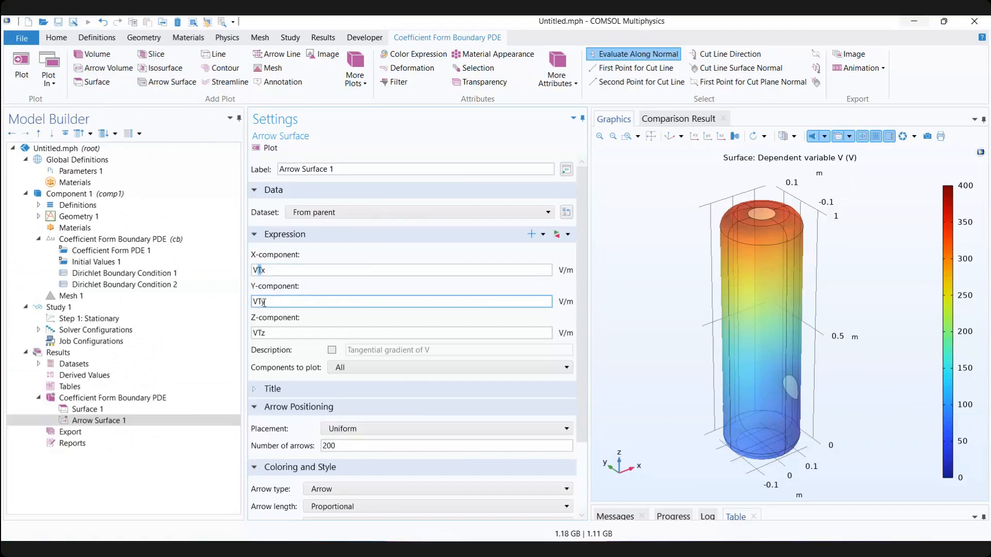
click(137, 253)
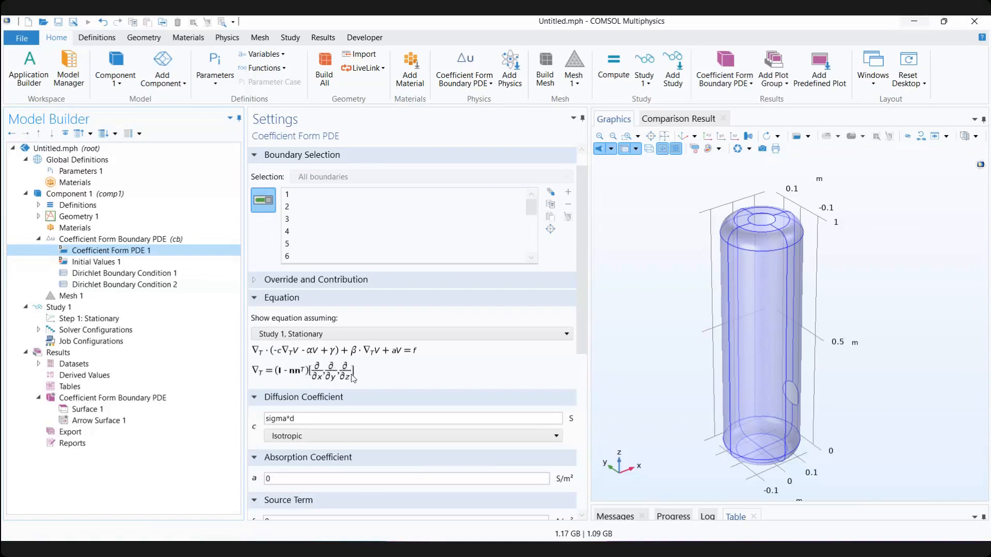
scroll(353, 377, down, 1)
scroll(354, 379, up, 1)
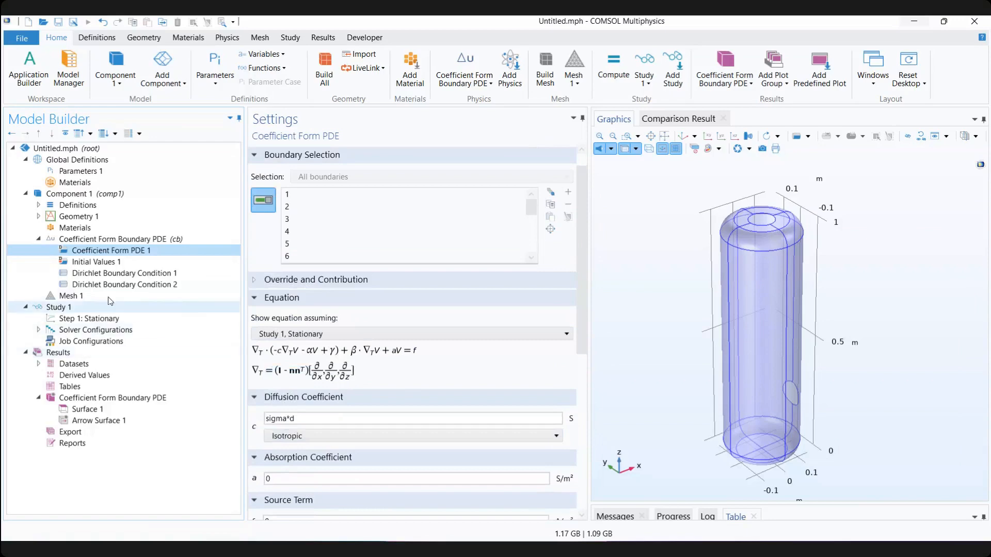
Step: Set the X-component expression of Arrow Surface 1 to -sigma*VTx and copy the expression
click(98, 420)
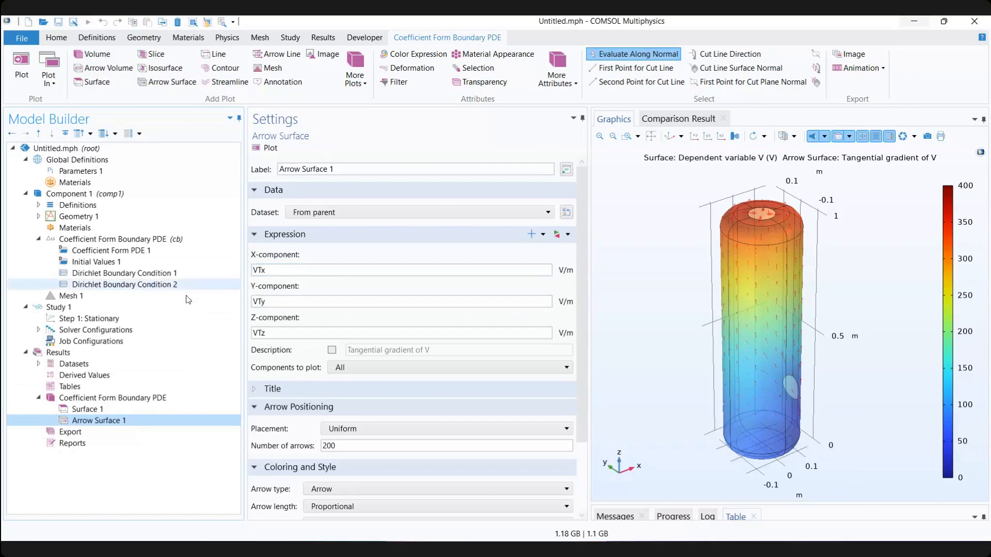
click(254, 272)
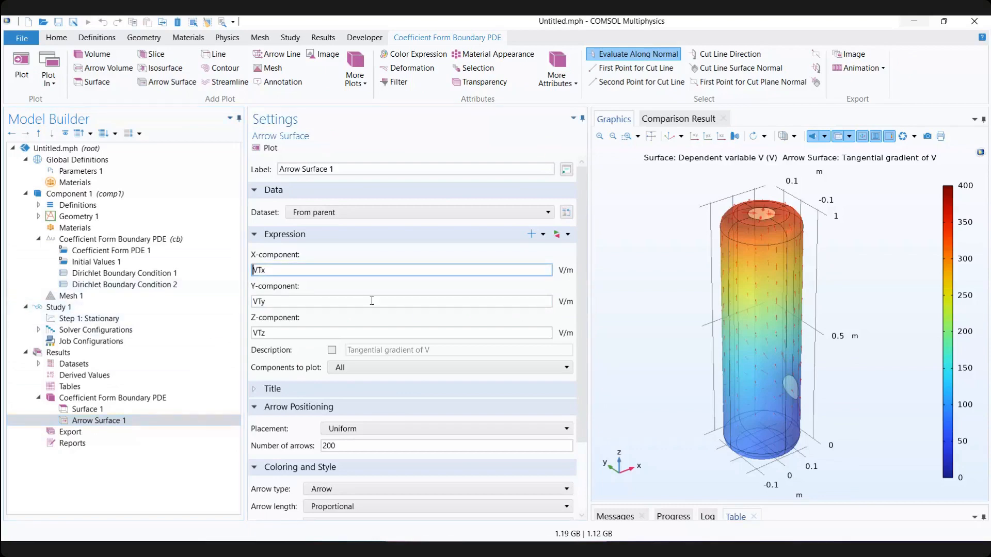
text(-sigma)
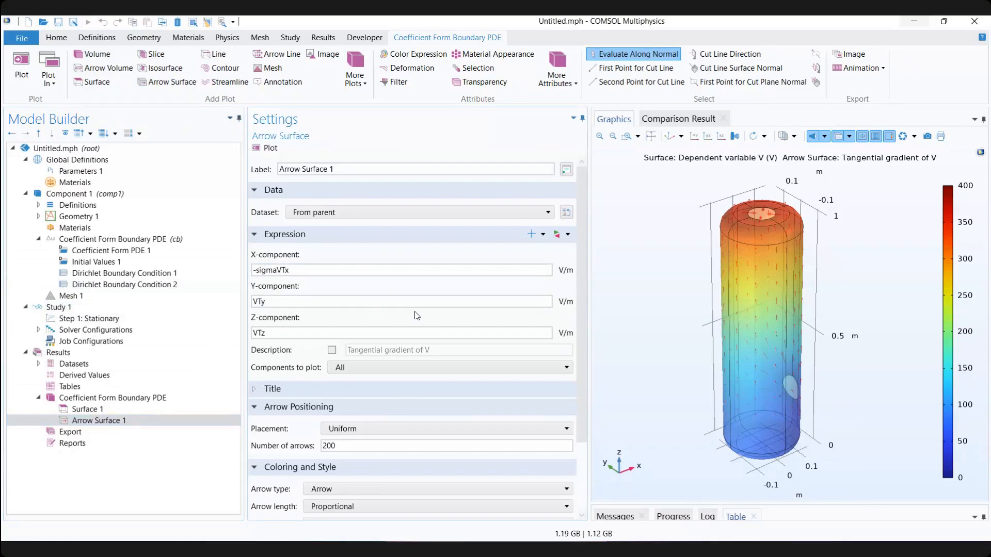
text(*V)
key(Delete)
drag(305, 269, 254, 270)
key(ctrl+c)
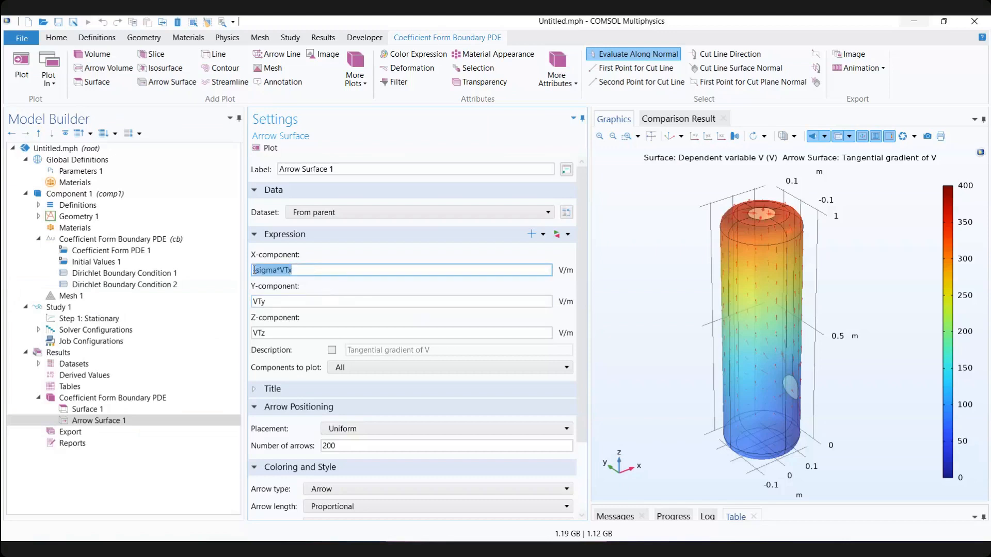
Step: Set both the Y-component and Z-component expressions of Arrow Surface 1 to -sigma*VTy
drag(289, 302, 230, 300)
key(ctrl+v)
drag(305, 333, 235, 334)
key(ctrl+v)
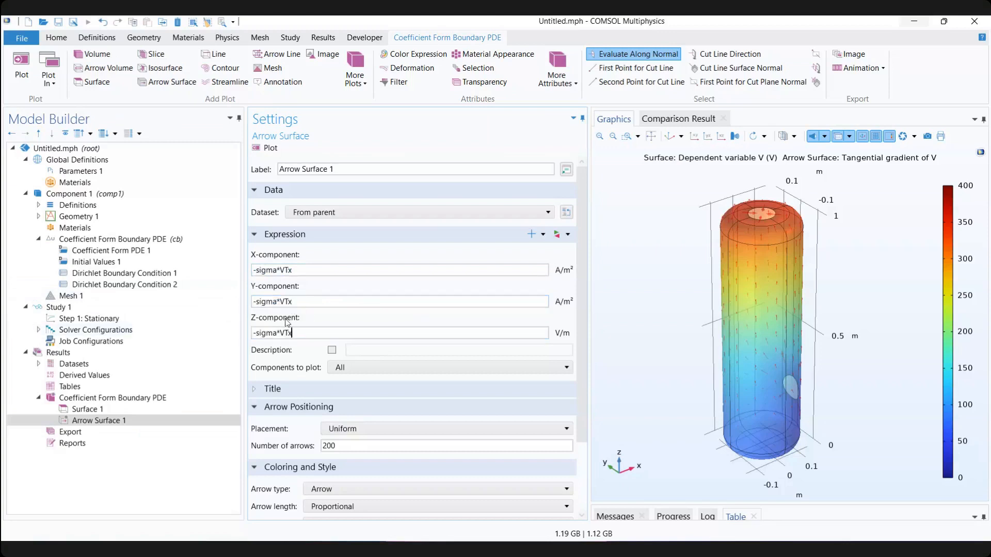
click(293, 302)
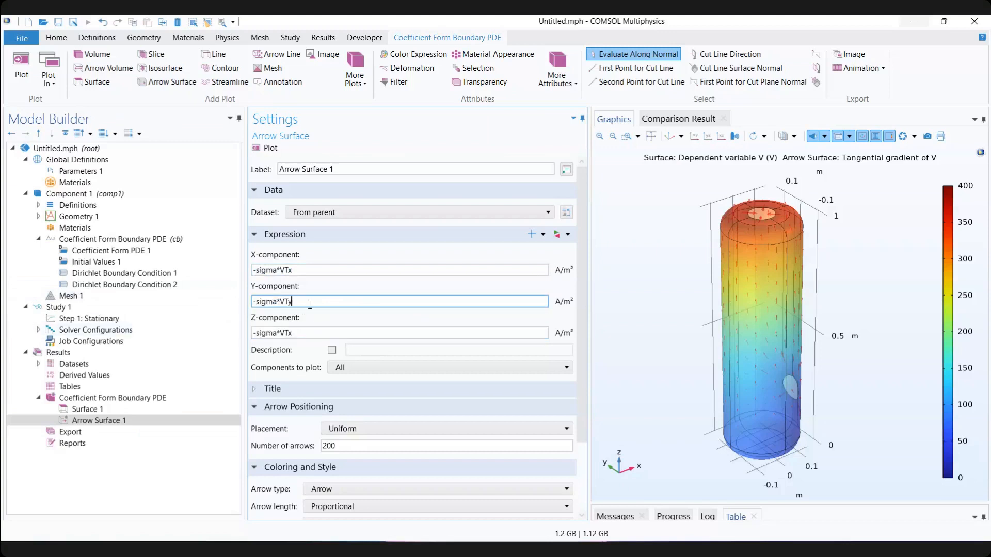
click(310, 333)
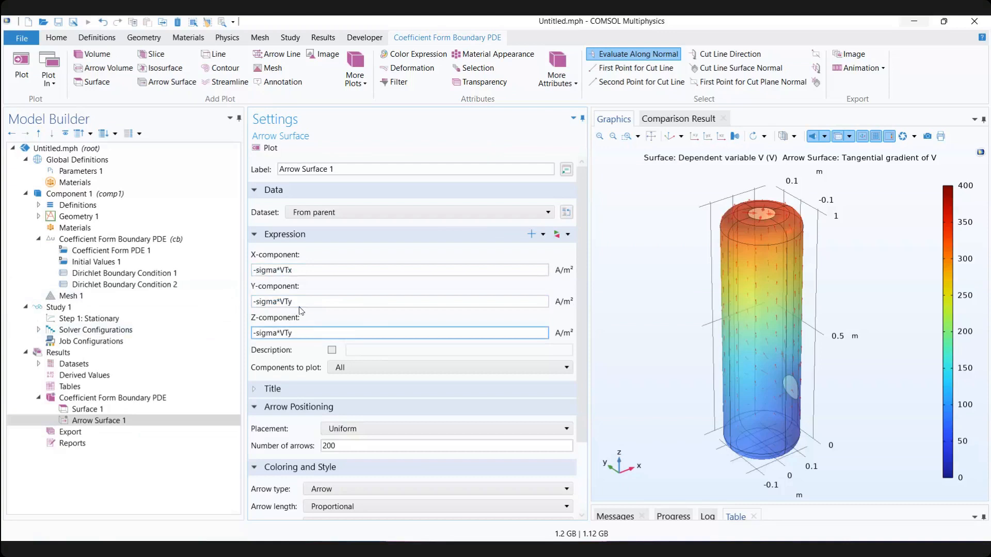
click(300, 305)
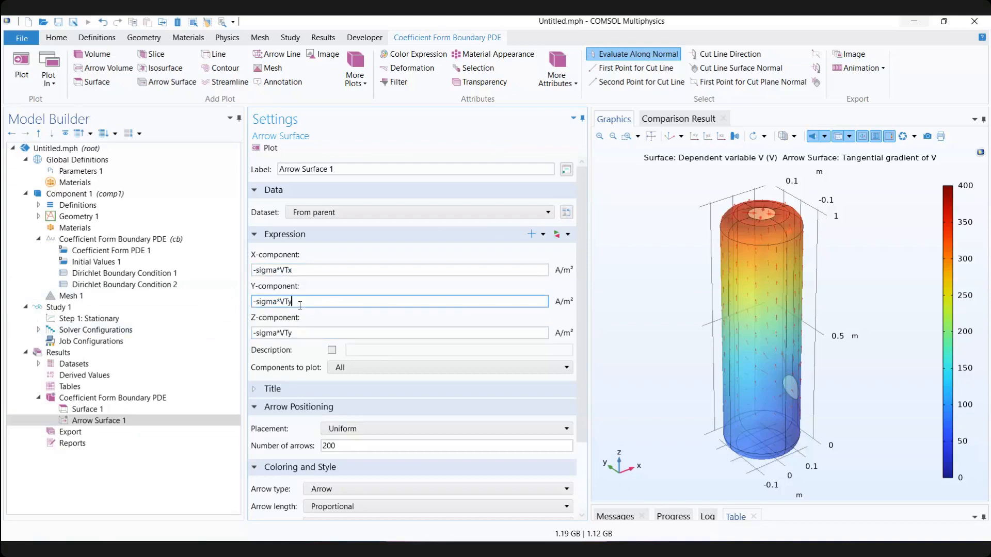
click(313, 272)
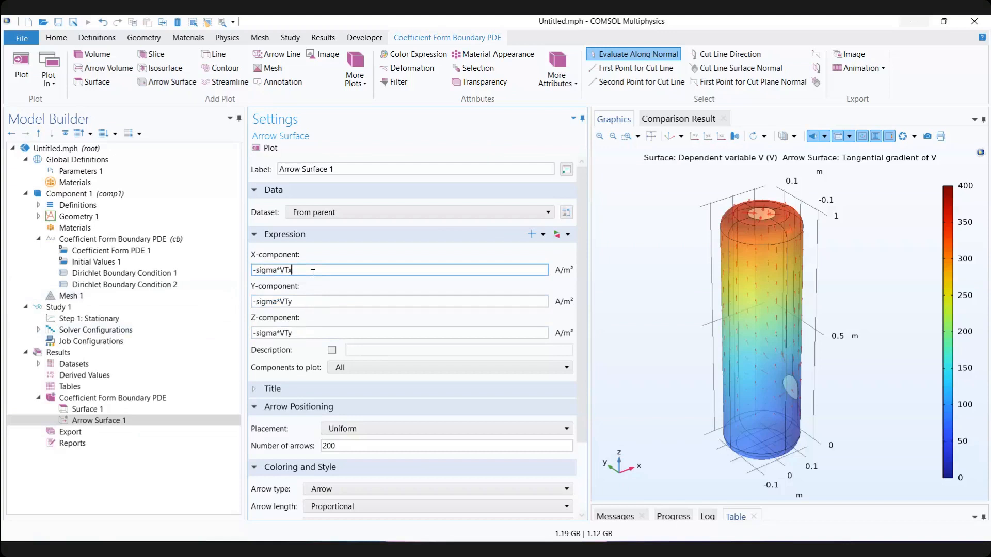
drag(290, 282, 283, 287)
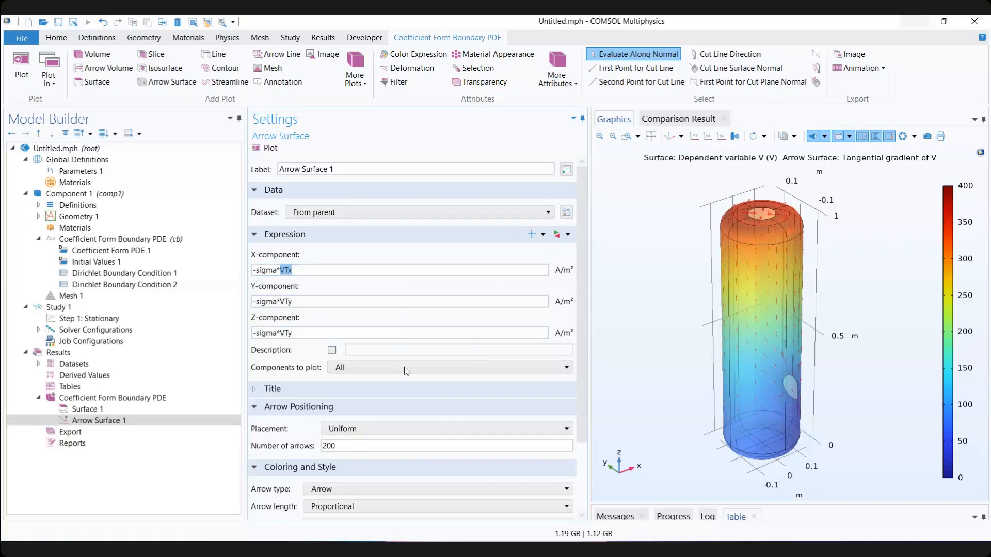
Step: Set the arrow scale factor of Arrow Surface 1 to 1.6E-11 and bring the whole tank back into view
scroll(289, 379, down, 1)
scroll(289, 379, up, 1)
drag(678, 269, 677, 277)
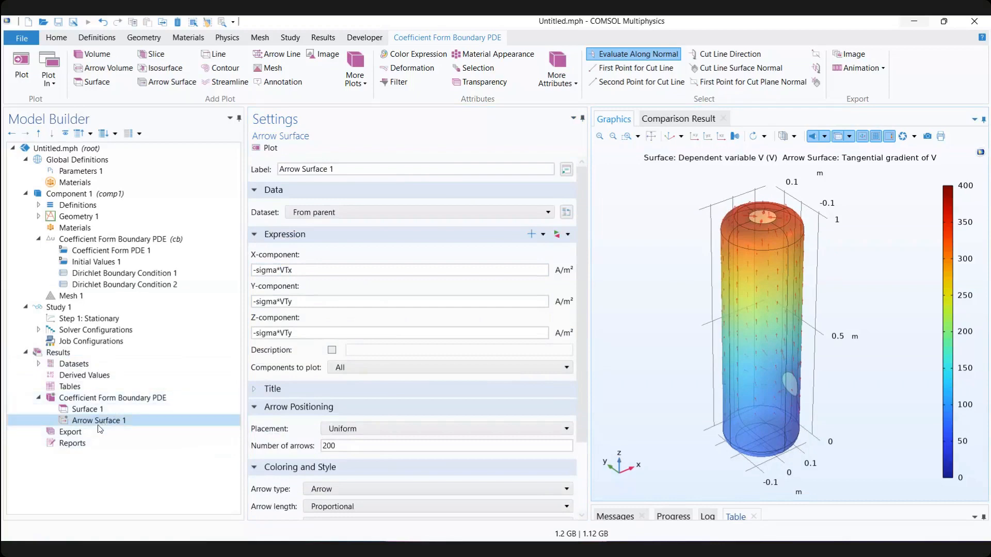
scroll(384, 414, down, 2)
scroll(384, 414, down, 1)
click(385, 472)
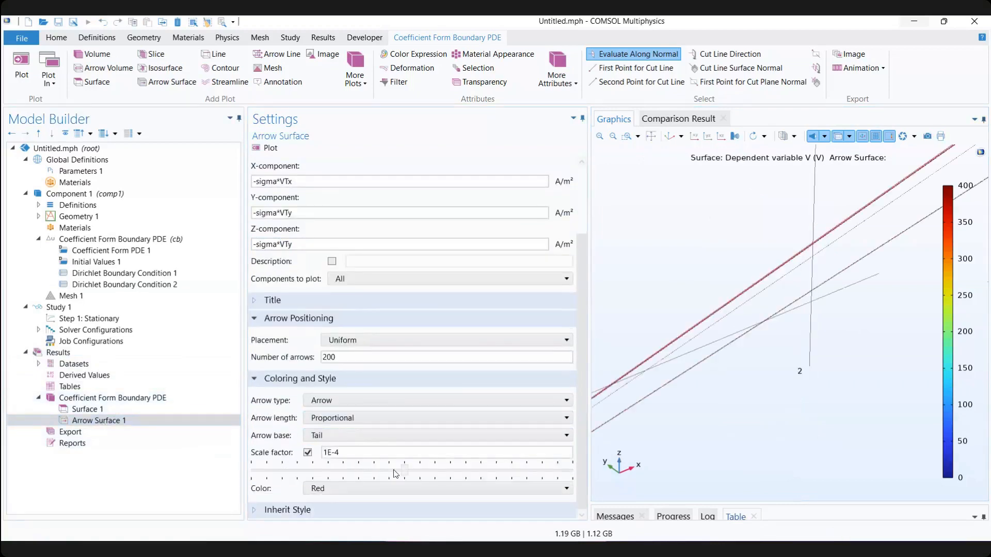
click(393, 475)
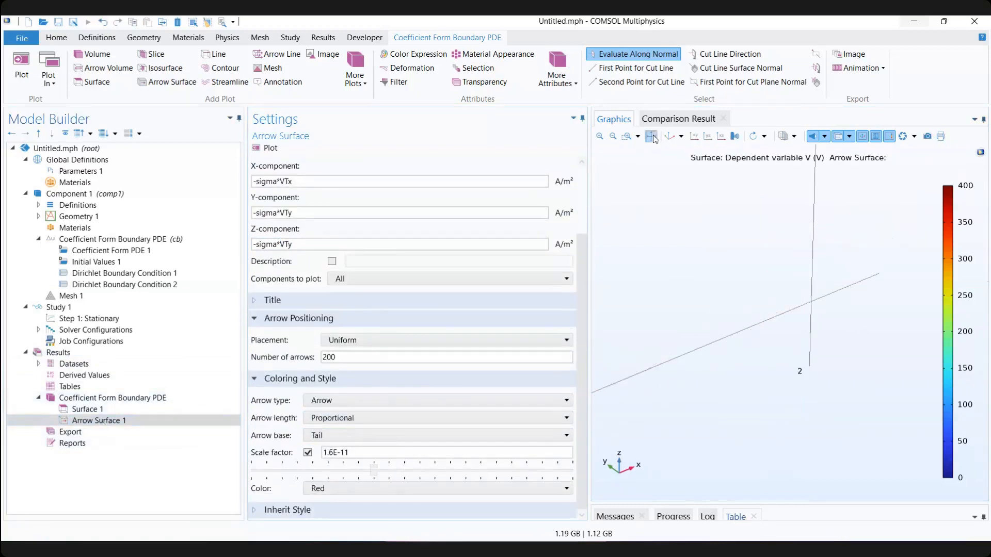
click(652, 137)
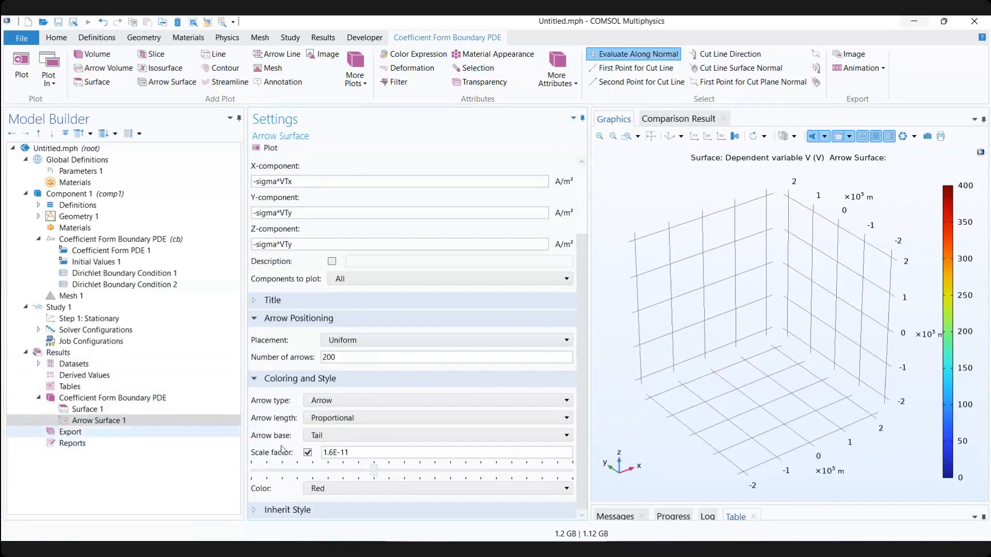
scroll(361, 232, up, 3)
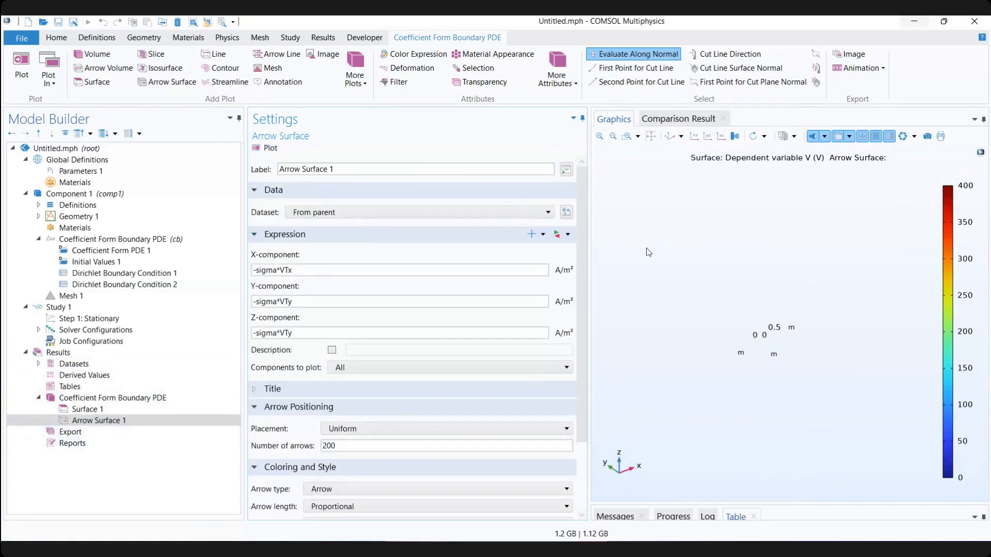
click(670, 136)
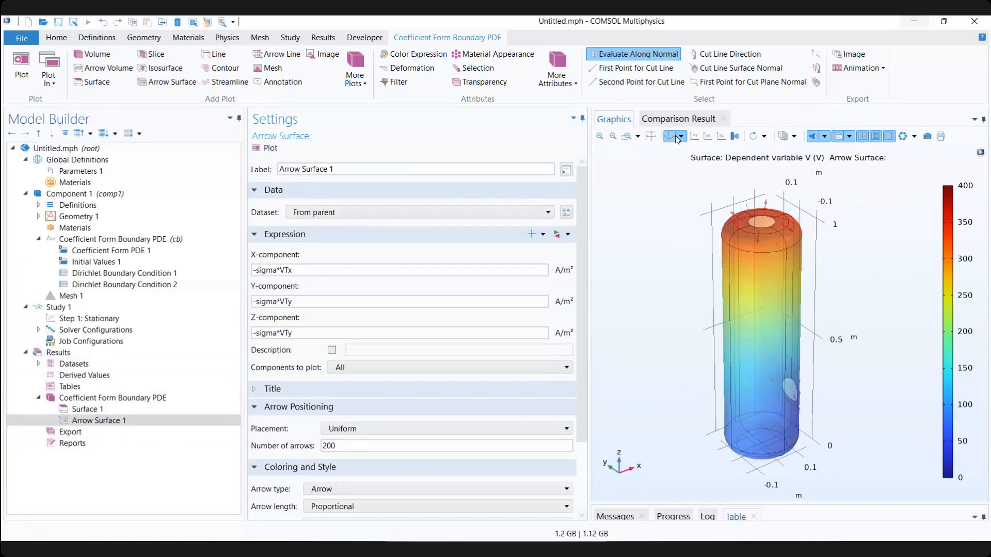
click(681, 136)
click(739, 280)
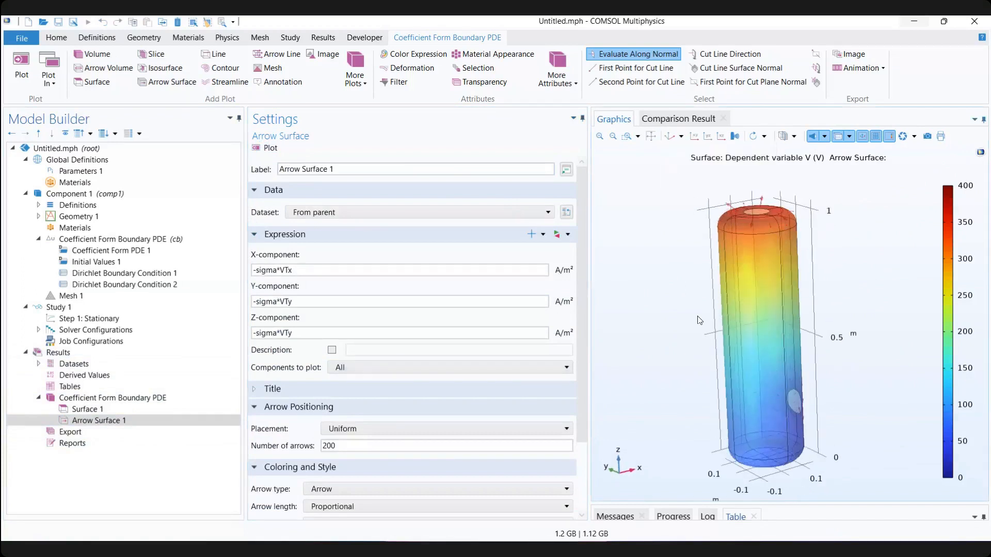
mouse_move(699, 320)
mouse_down()
mouse_move(674, 318)
mouse_move(704, 321)
mouse_up()
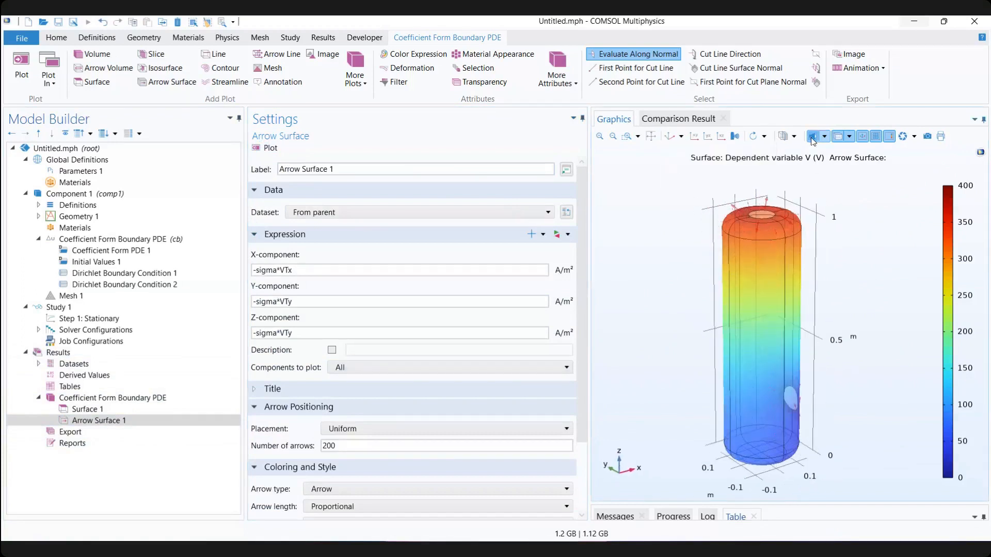
Step: Reduce the arrow scale factor to 1.2E-11 and set the arrow length of Arrow Surface 1 to Normalized
scroll(354, 471, down, 3)
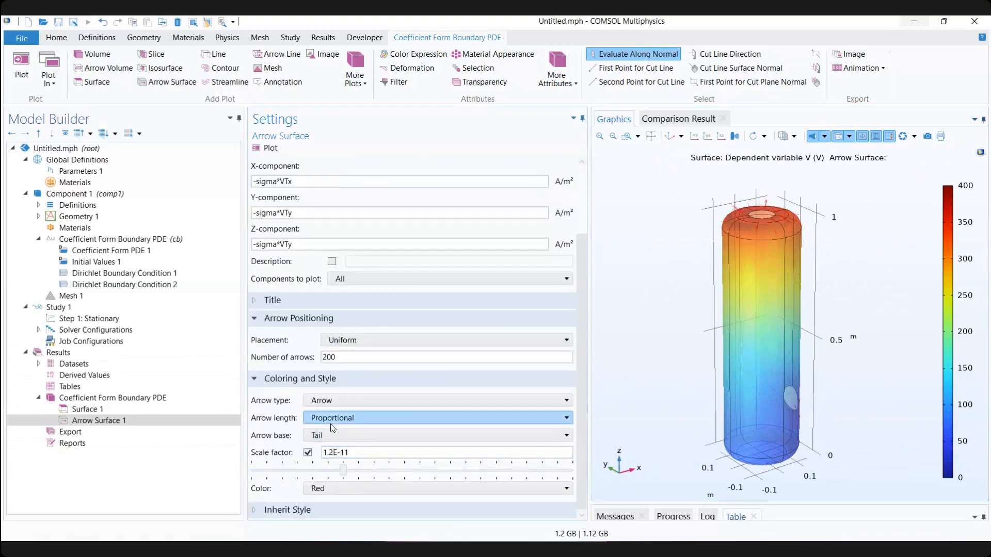
click(340, 418)
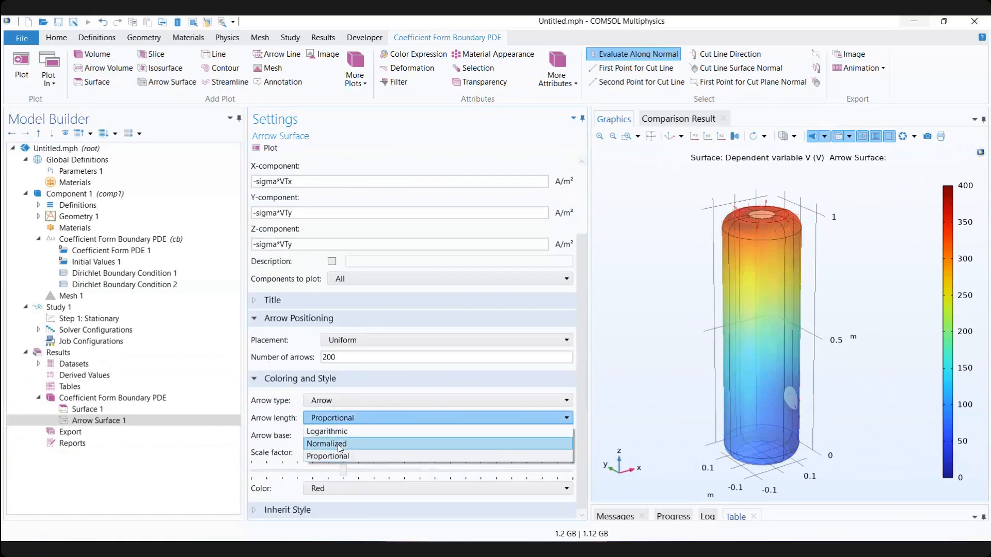
click(340, 447)
mouse_move(774, 351)
mouse_down()
mouse_move(746, 382)
mouse_move(774, 346)
mouse_up()
scroll(272, 314, up, 3)
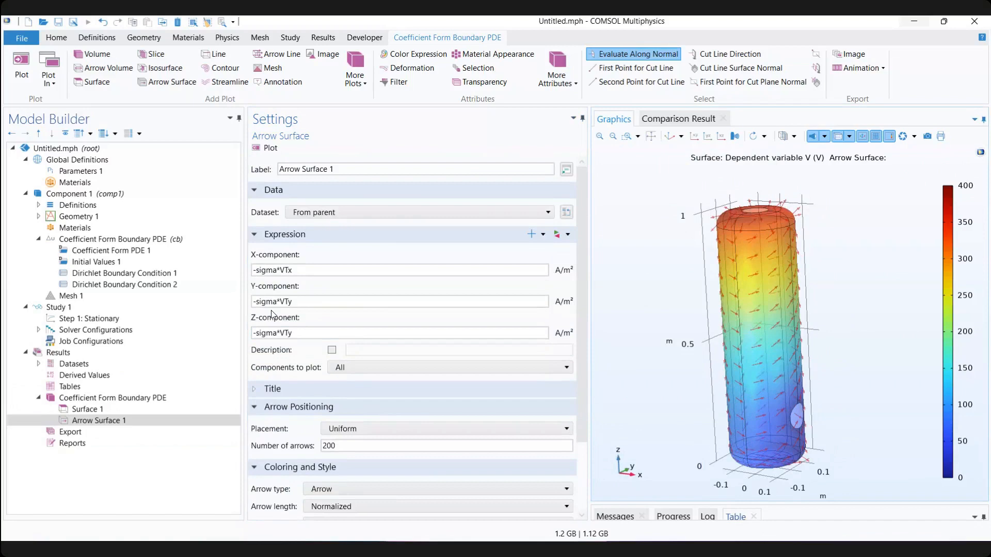
Step: Set the Z-component expression of Arrow Surface 1 to -sigma*VTz, replot it, and inspect the arrows around the tank
click(290, 334)
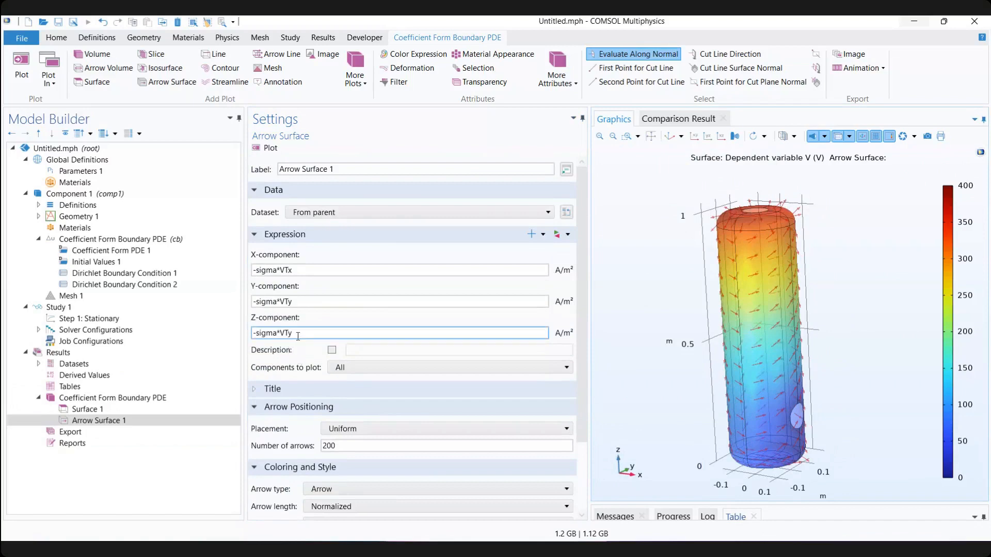
text(z)
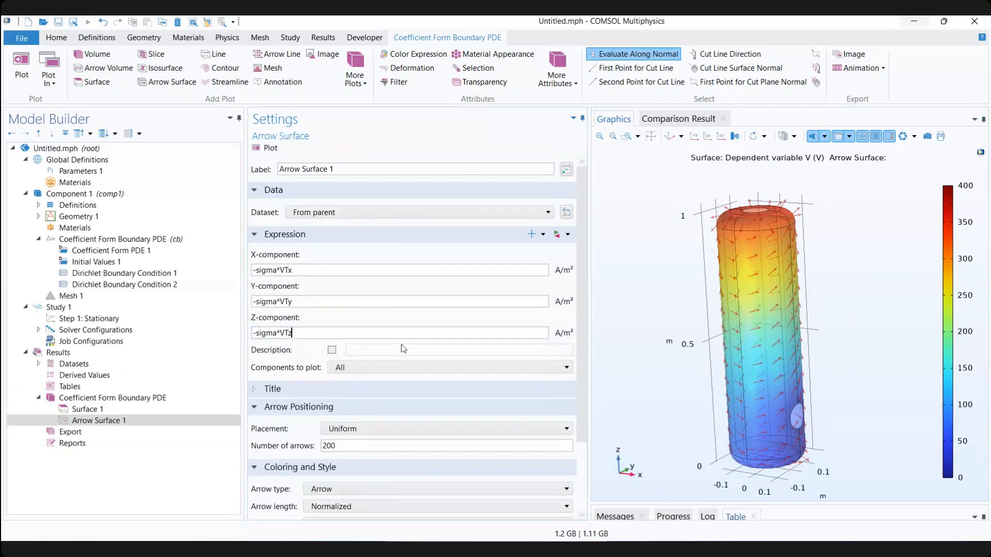
click(266, 147)
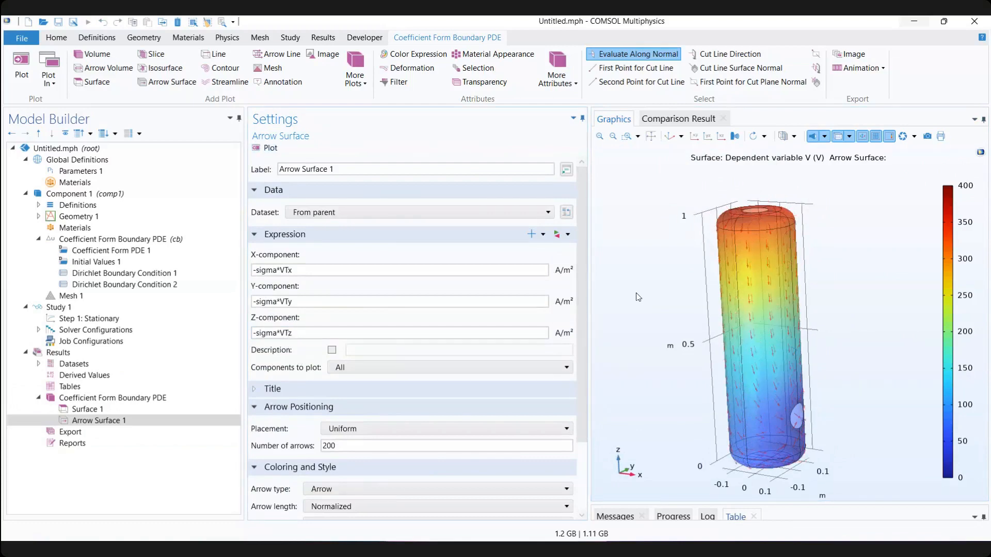
drag(638, 298, 588, 304)
drag(607, 301, 795, 269)
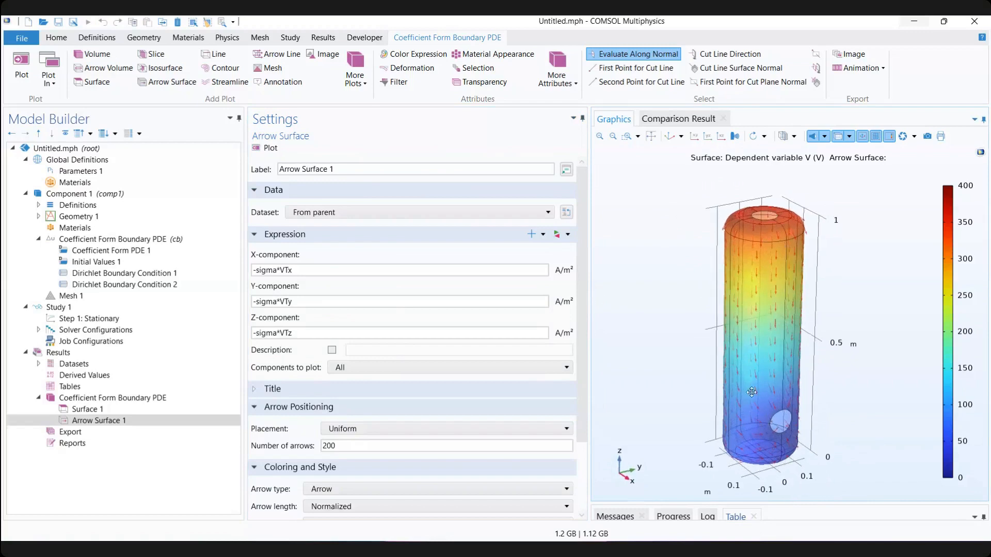
drag(752, 392, 702, 363)
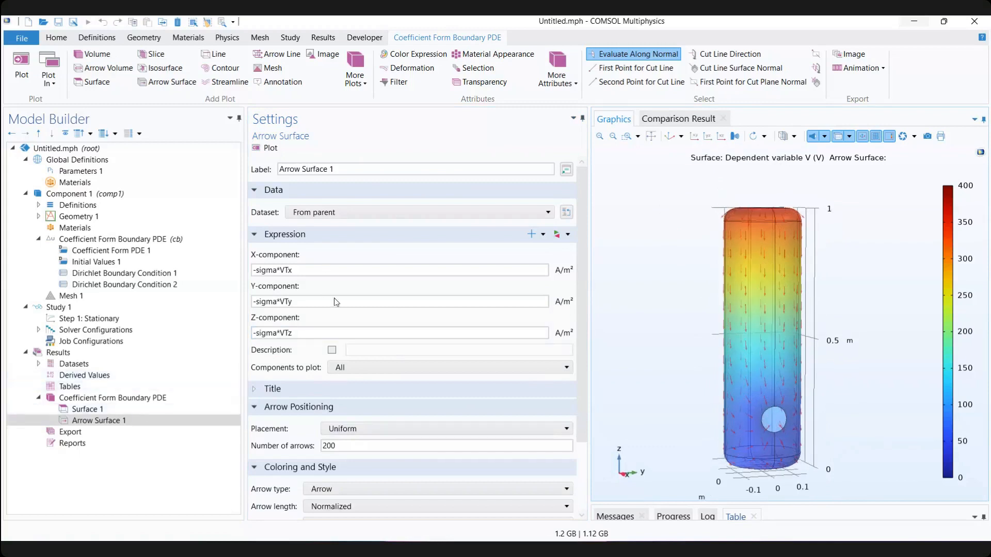
click(153, 420)
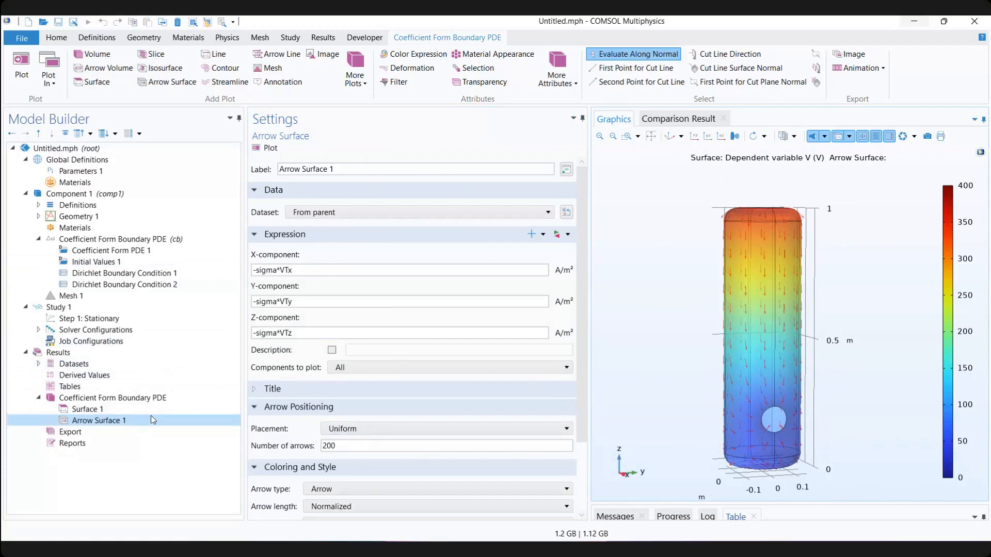
Step: Save the model as a COMSOL Application file named Webinar_Eq in the Escritorio folder
click(110, 239)
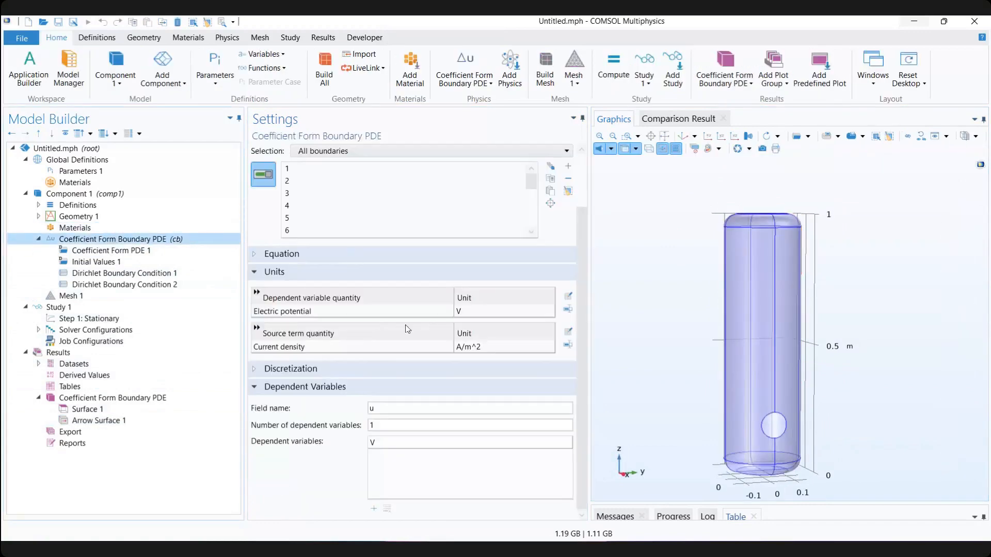
scroll(408, 329, up, 2)
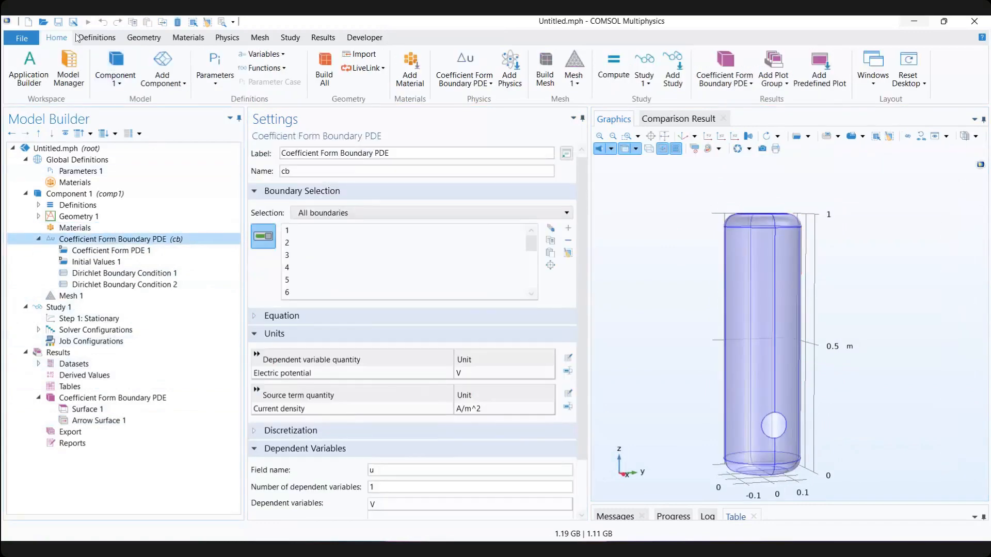
click(59, 22)
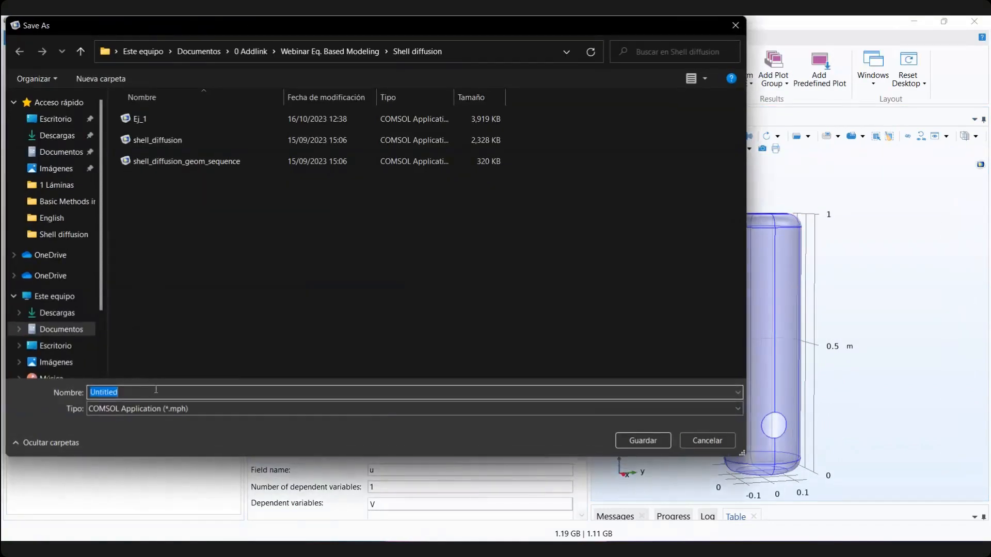
click(156, 391)
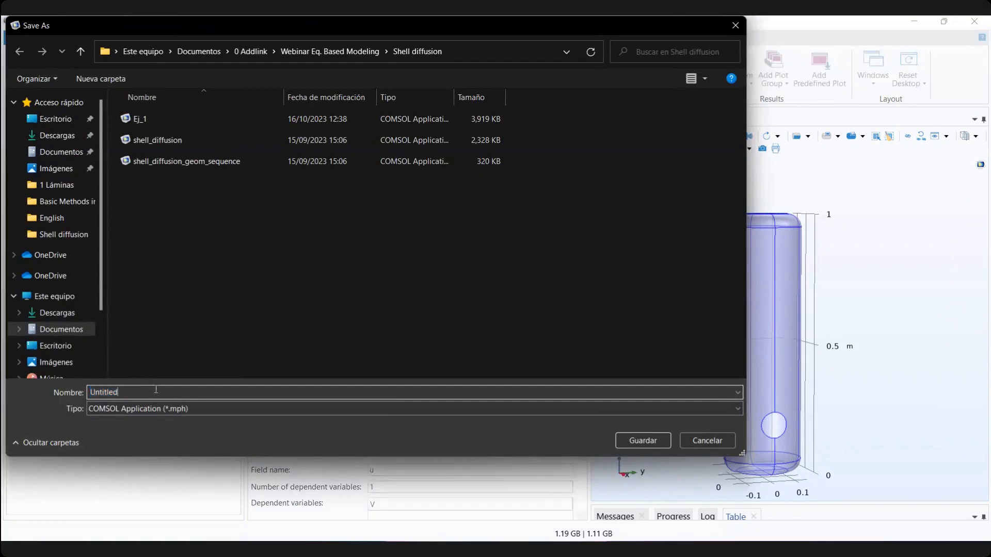
key(BackSpace)
key(BackSpace)
key(BackSpace)
key(BackSpace)
key(BackSpace)
key(BackSpace)
click(51, 346)
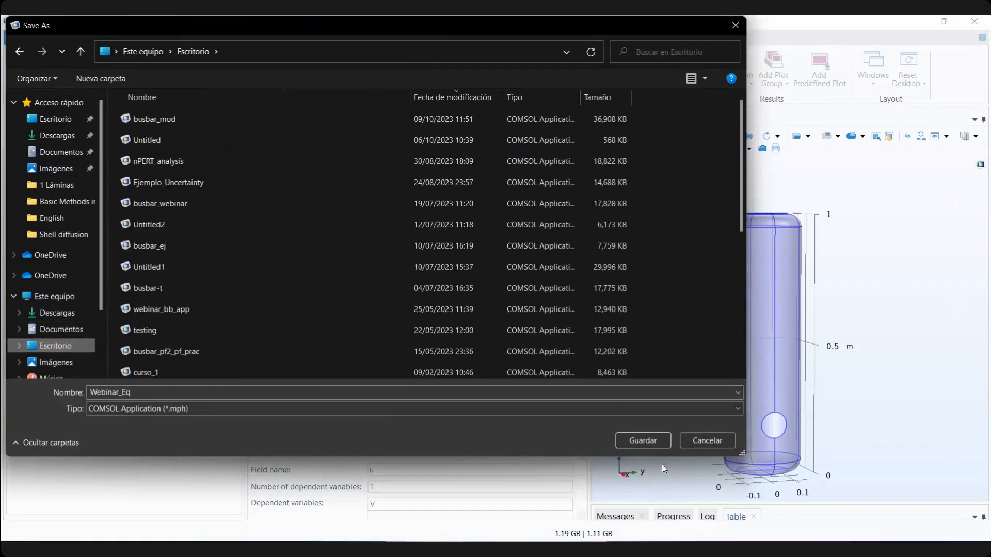
click(642, 441)
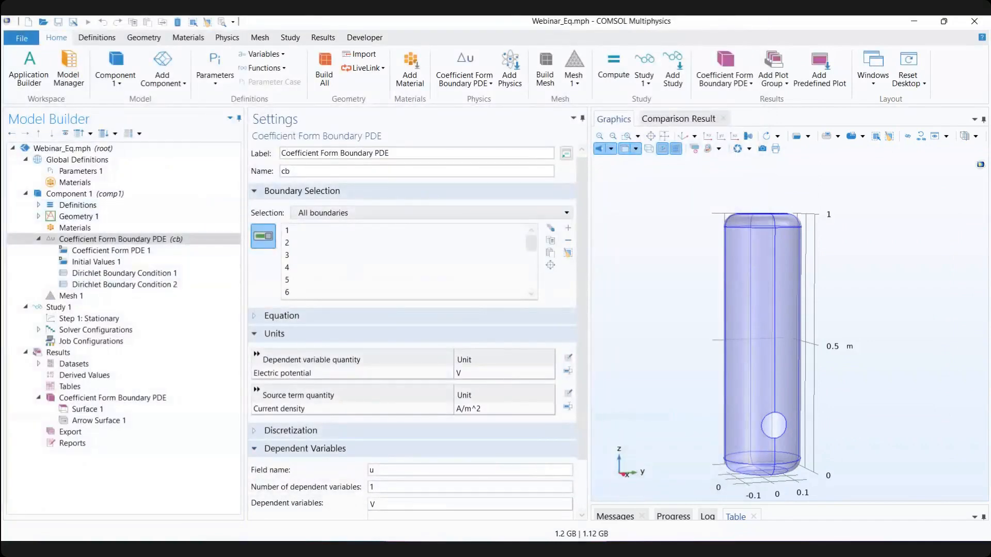
Step: Switch to the PowerPoint slide Ejemplos, highlight the General Form Boundary (gb) line, and return to COMSOL
key(alt+Tab)
drag(389, 265, 530, 268)
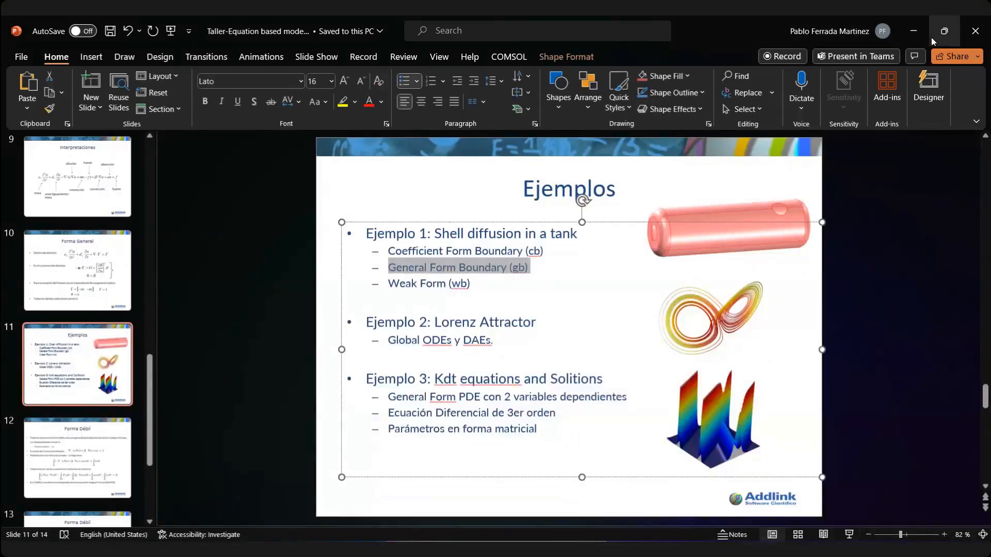
click(913, 32)
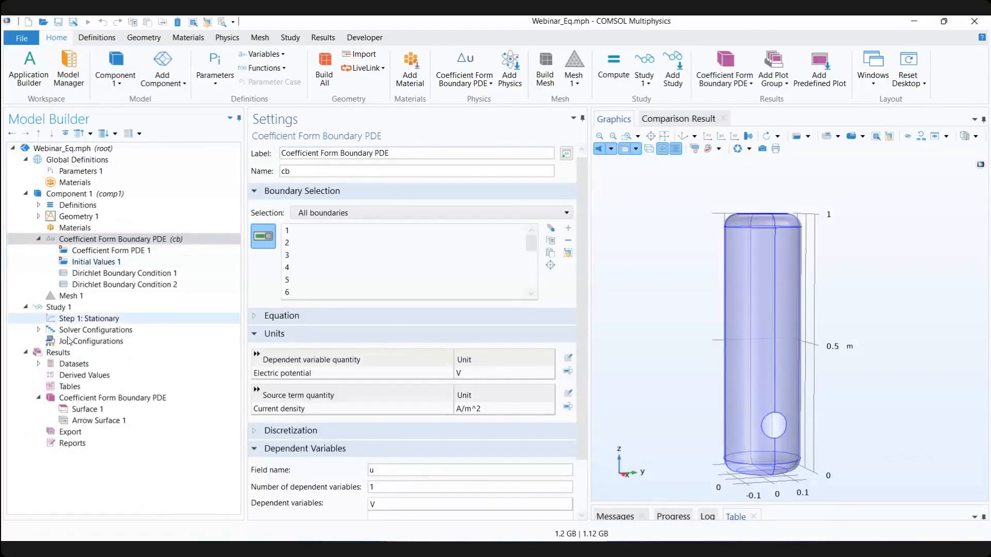
Step: Add a second Stationary study that includes the Coefficient Form Boundary PDE interface
click(290, 38)
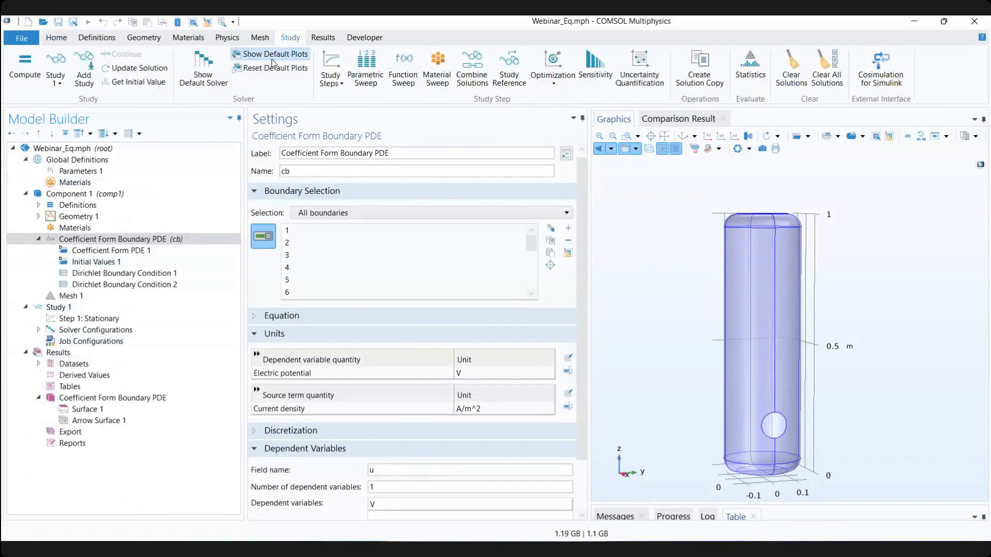
click(85, 68)
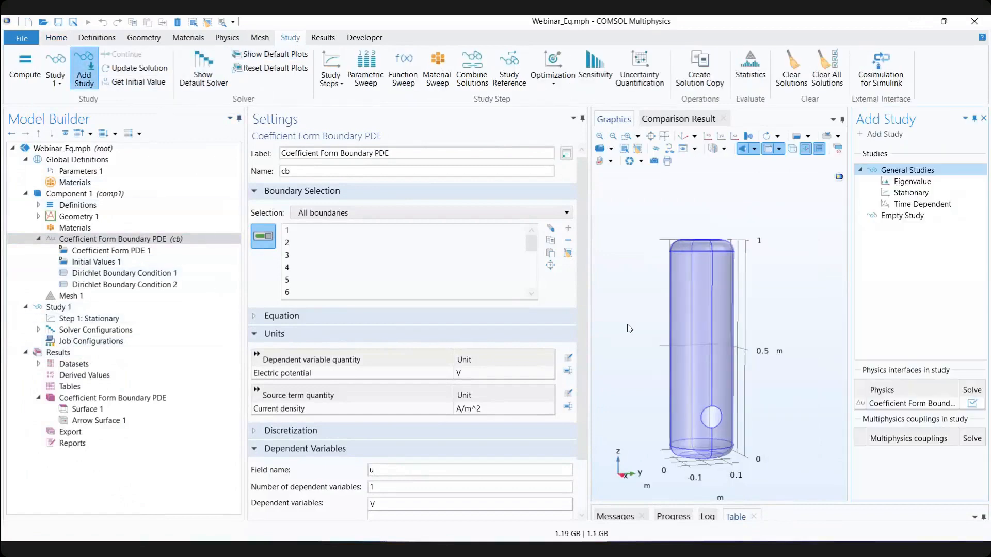
click(897, 193)
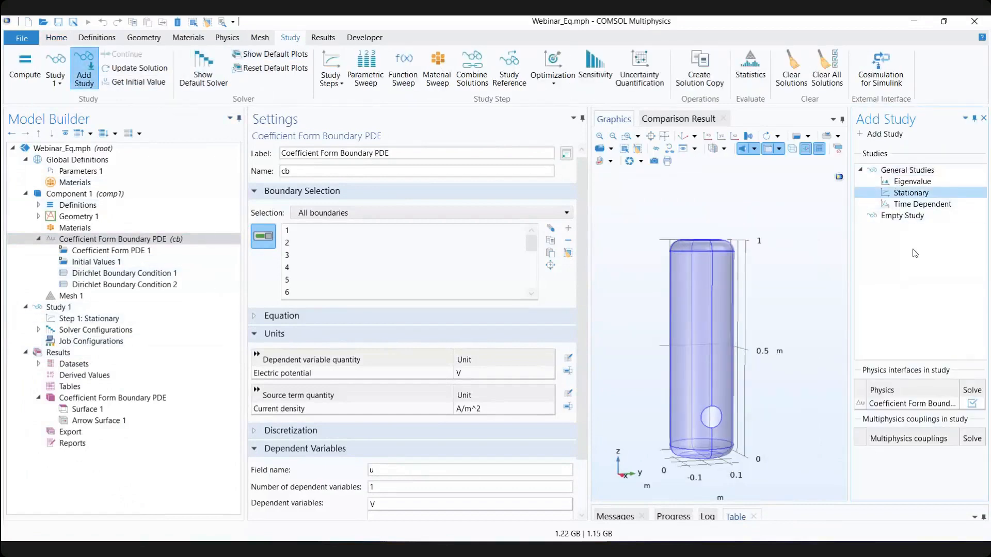
right_click(943, 197)
click(908, 205)
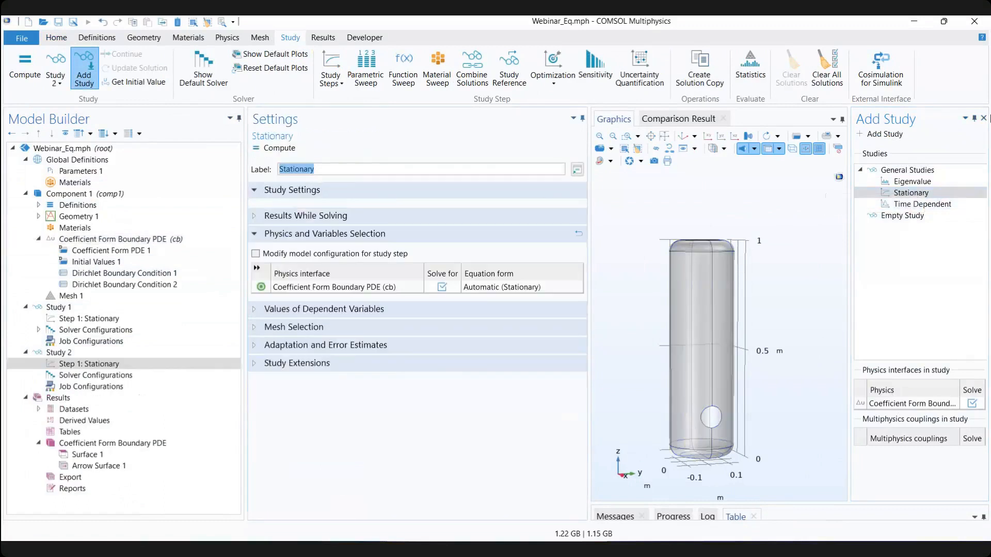
Step: Close the Add Study window and select Component 1 in the model tree
click(987, 123)
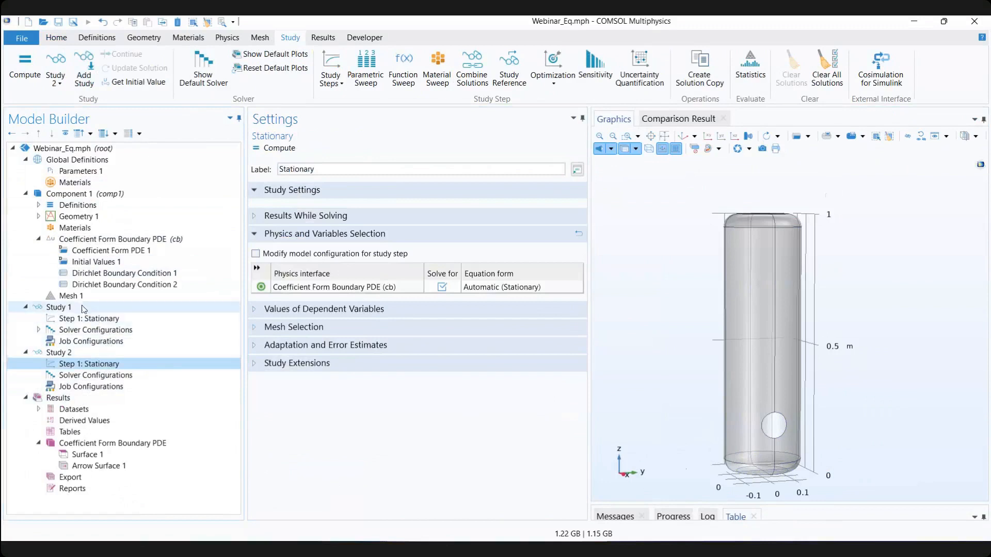
click(73, 240)
click(75, 195)
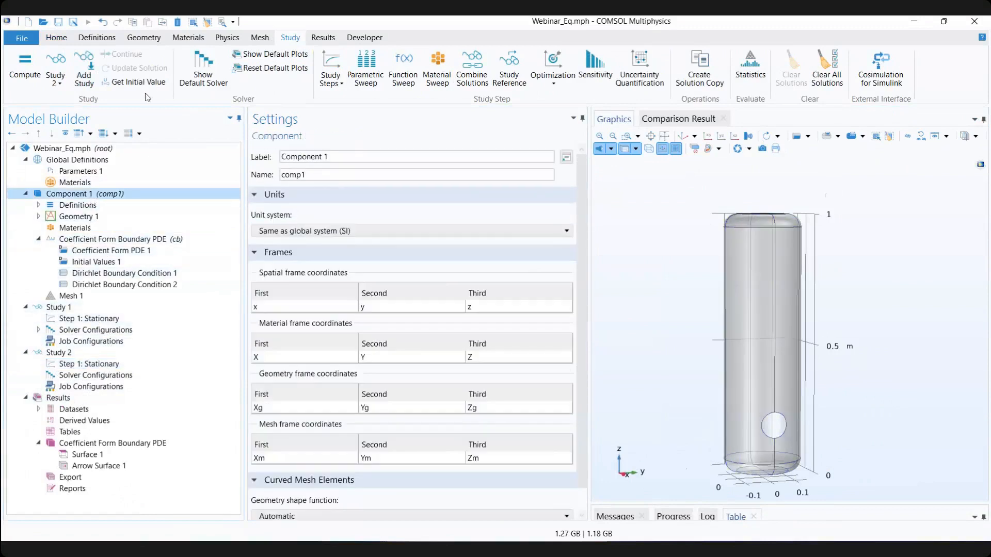
Step: Add a Coefficient Form Edge PDE interface from the lower-dimension mathematics interfaces to Component 1
click(227, 38)
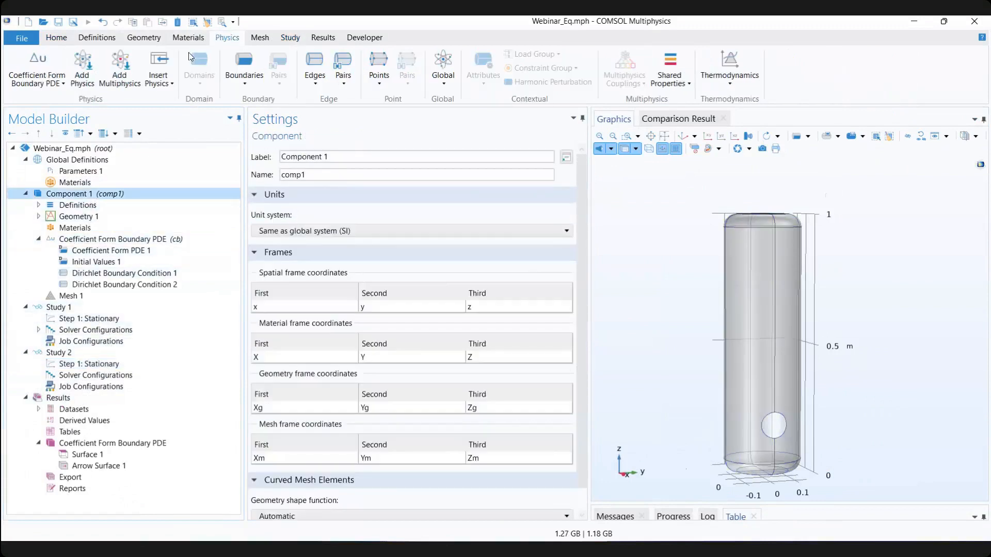
click(81, 72)
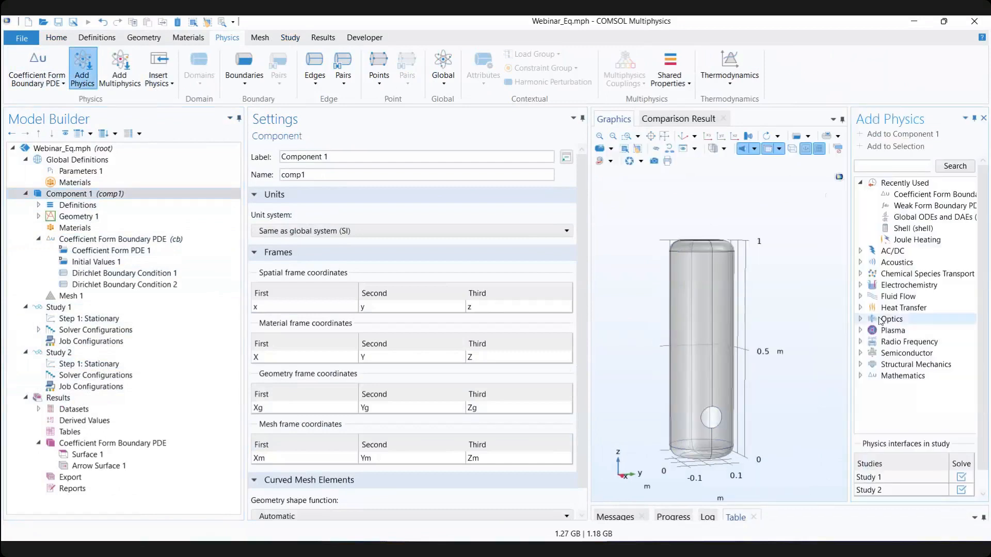
click(861, 376)
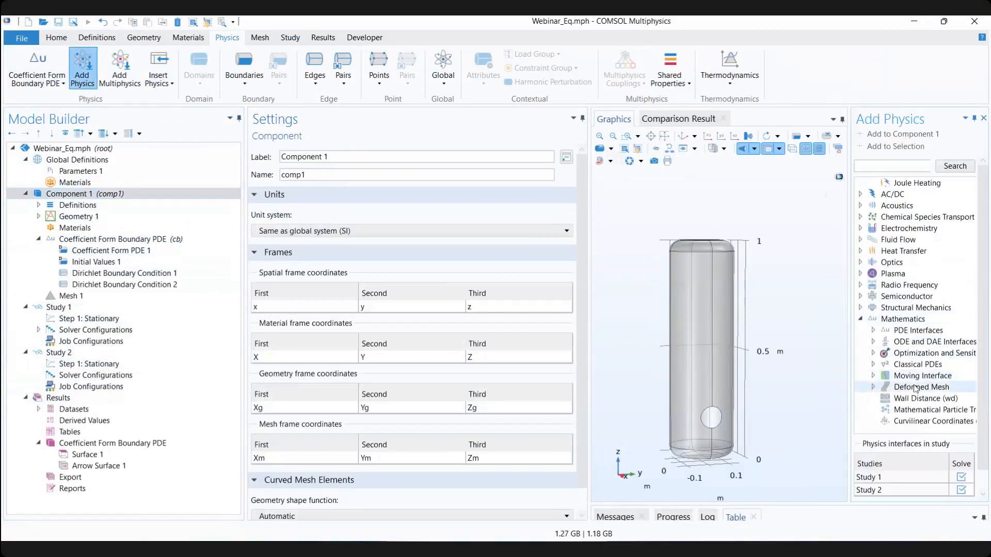
click(873, 330)
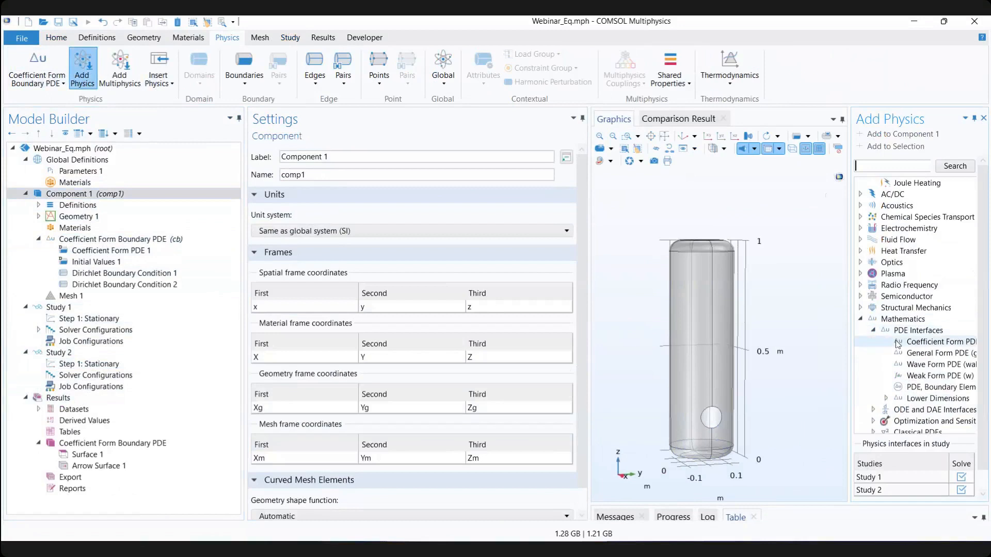
click(886, 400)
click(937, 285)
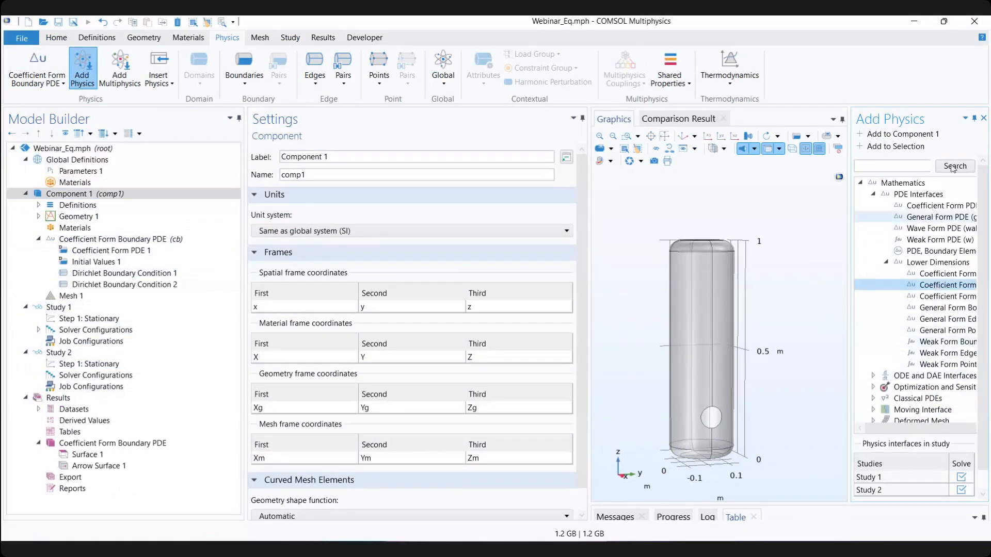
right_click(926, 287)
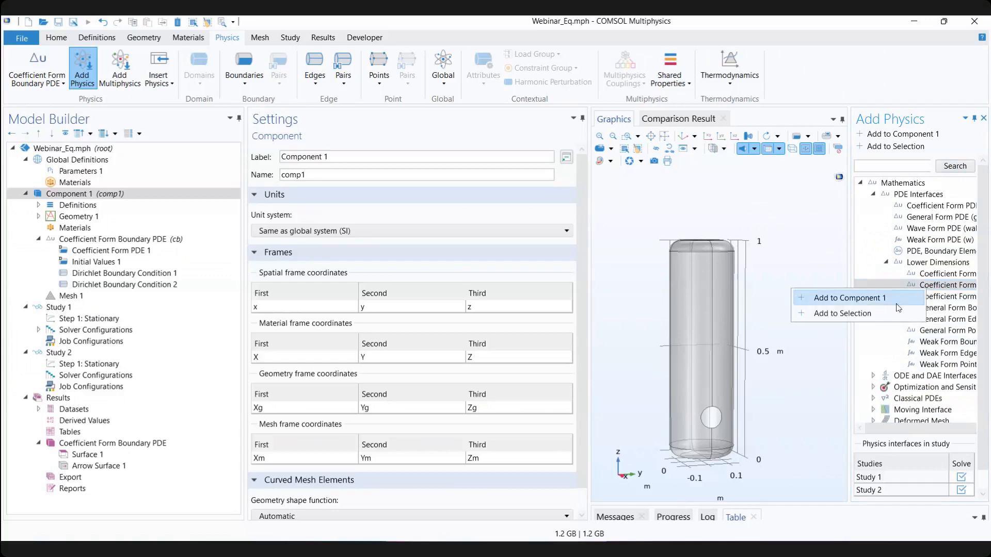
click(897, 303)
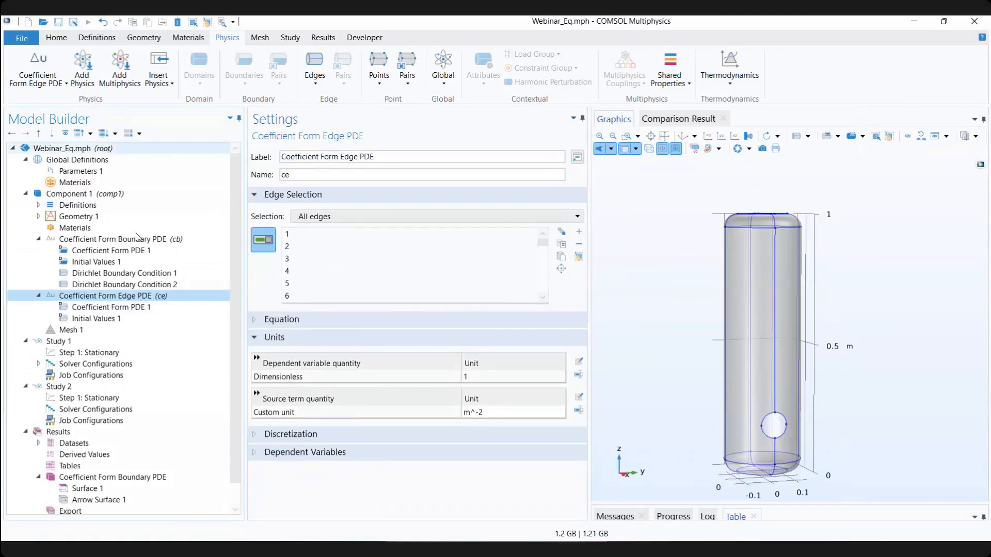
Step: Delete the Coefficient Form Edge PDE interface from Component 1
right_click(125, 297)
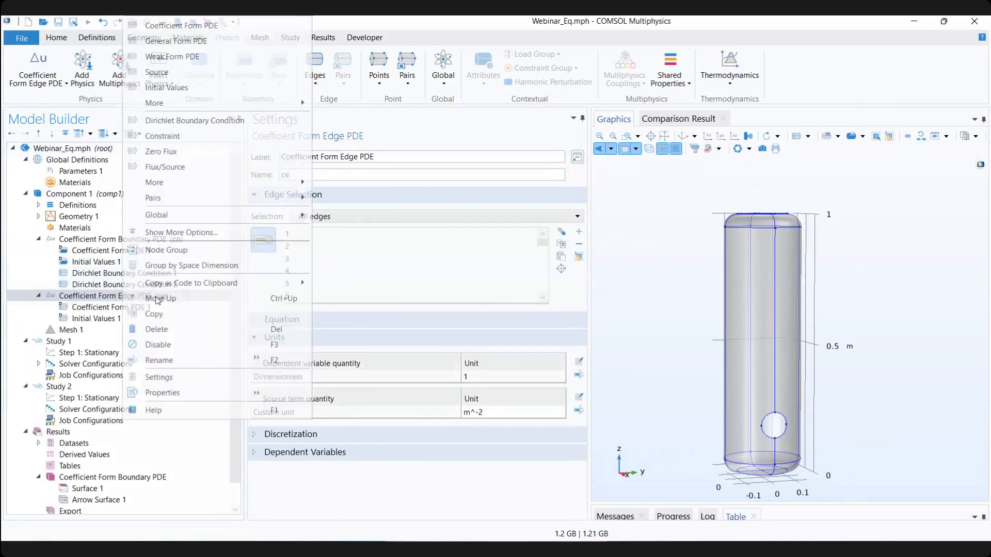
click(190, 331)
click(544, 331)
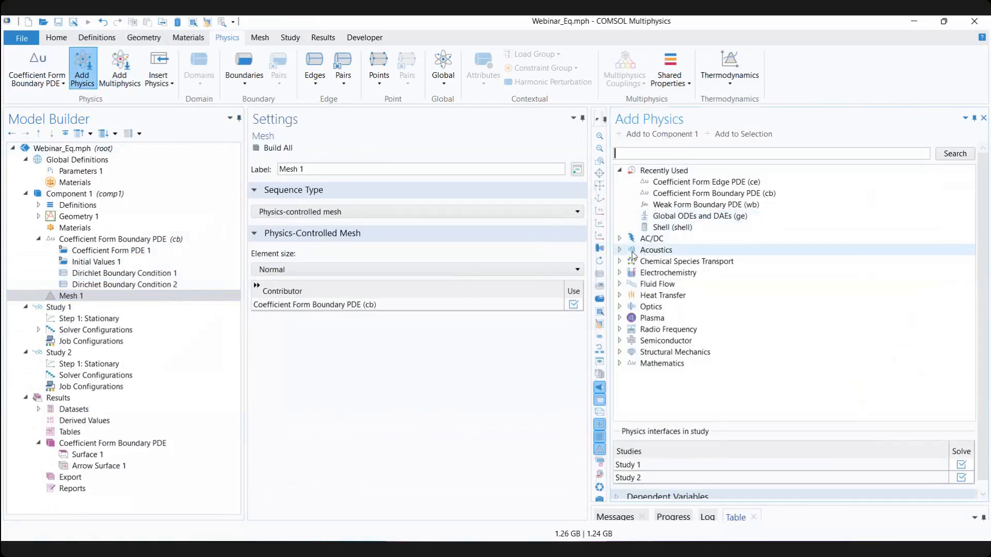
Step: Add the General Form Boundary PDE (gb) interface from the lower-dimension PDE interfaces to Component 1 and close the Add Physics window
click(620, 363)
scroll(640, 351, down, 2)
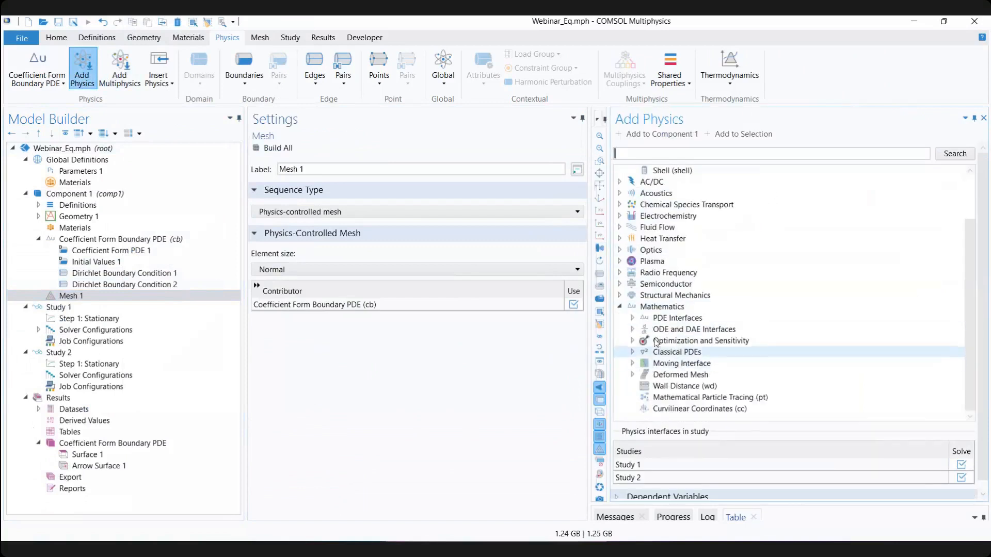
double_click(669, 319)
scroll(661, 329, down, 2)
double_click(697, 318)
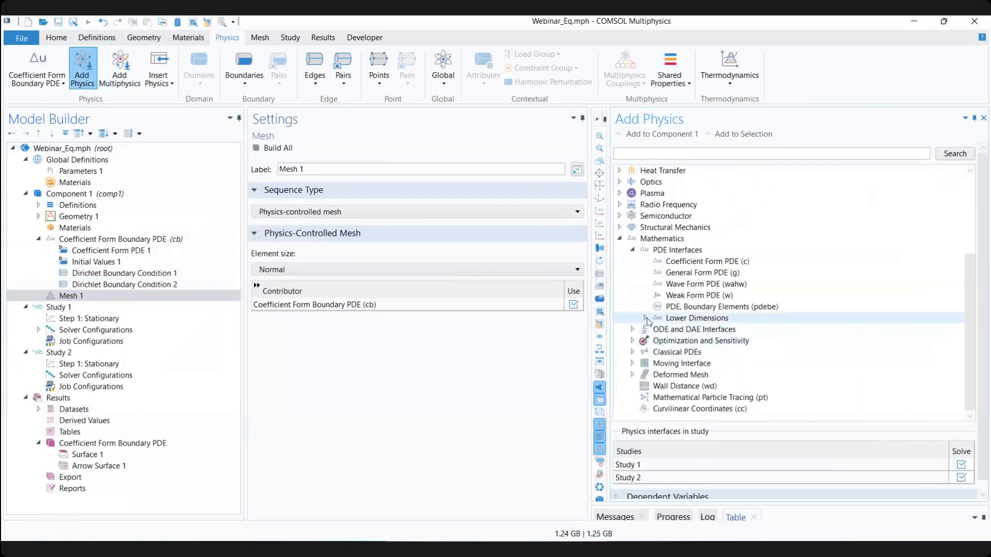
click(748, 329)
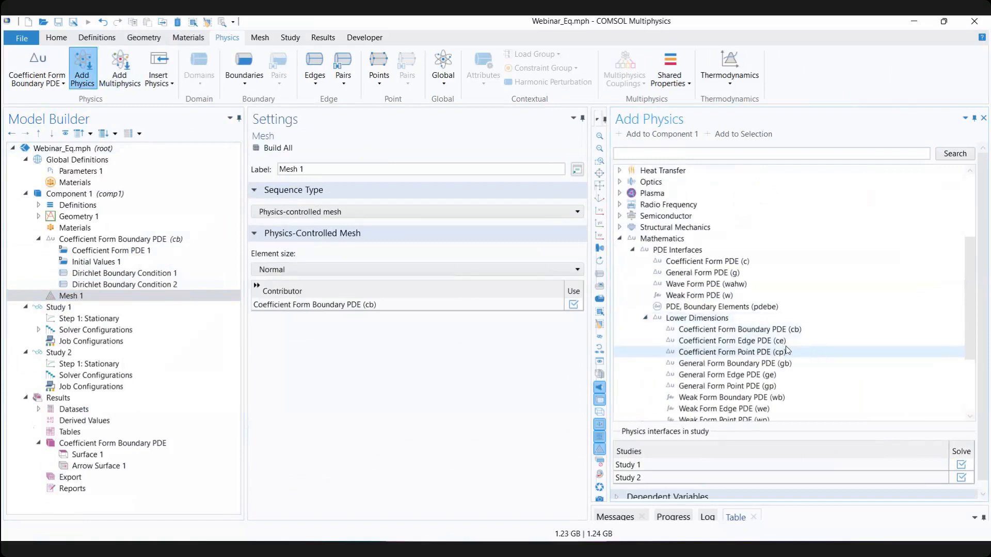
click(773, 365)
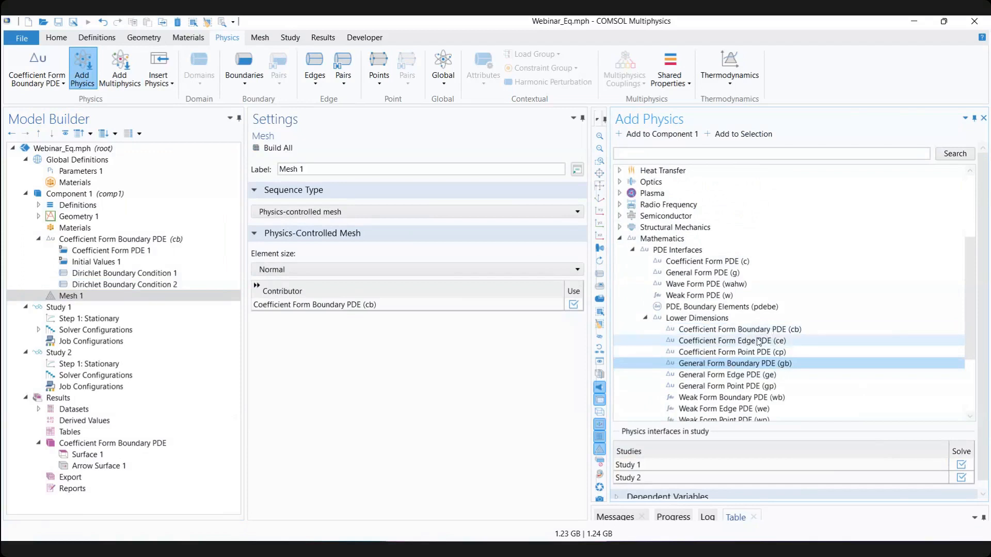
right_click(755, 366)
click(808, 374)
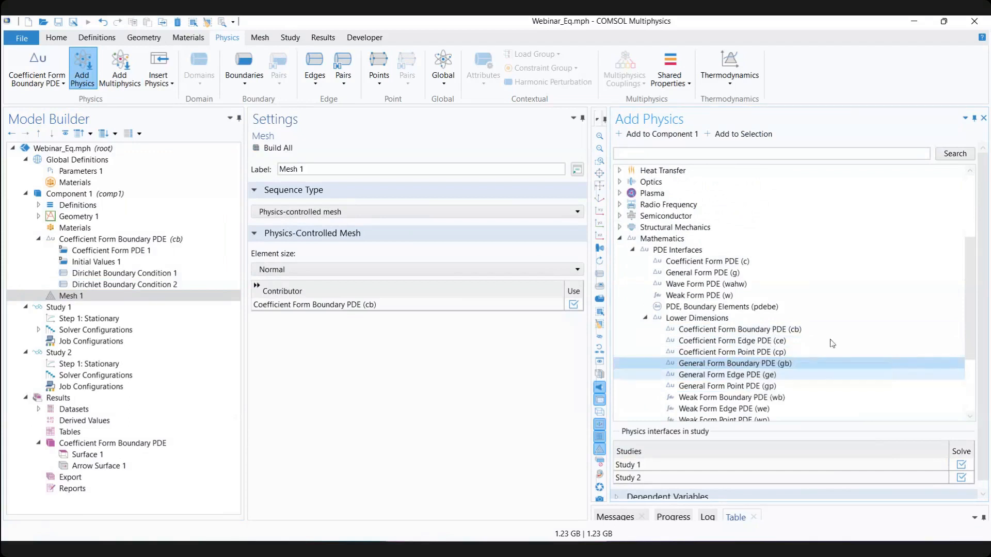
click(983, 118)
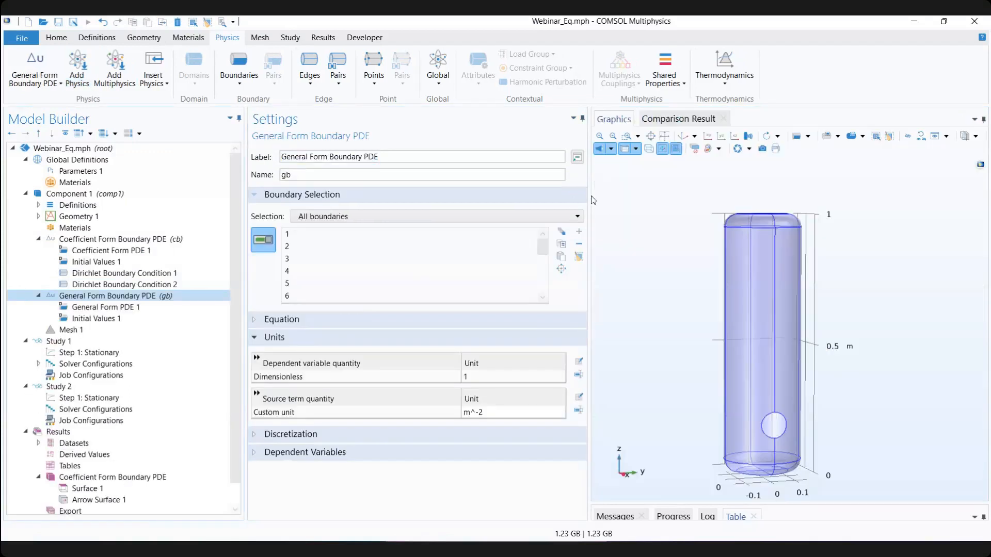
Step: Set the dependent variable quantity of General Form Boundary PDE to Electric potential (V)
drag(590, 194, 678, 195)
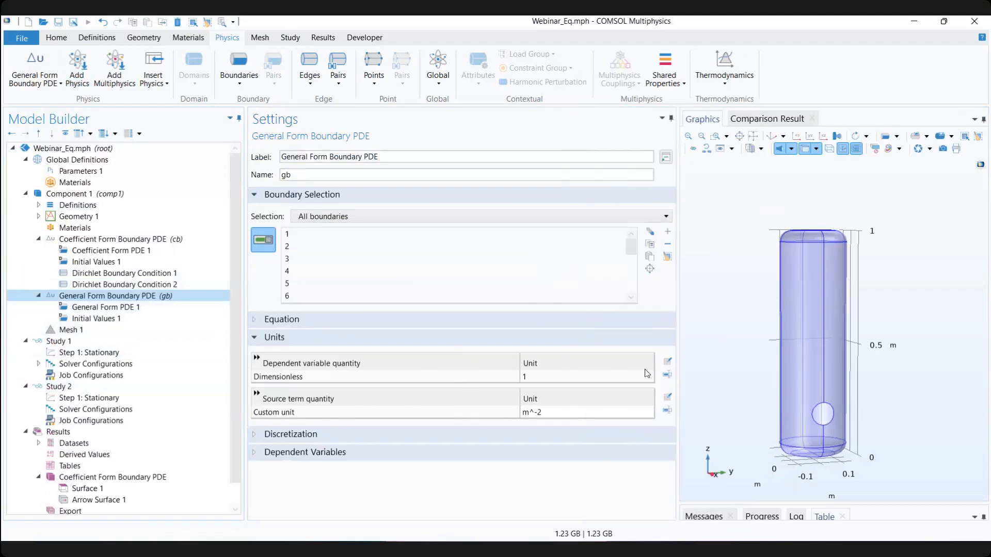
click(667, 361)
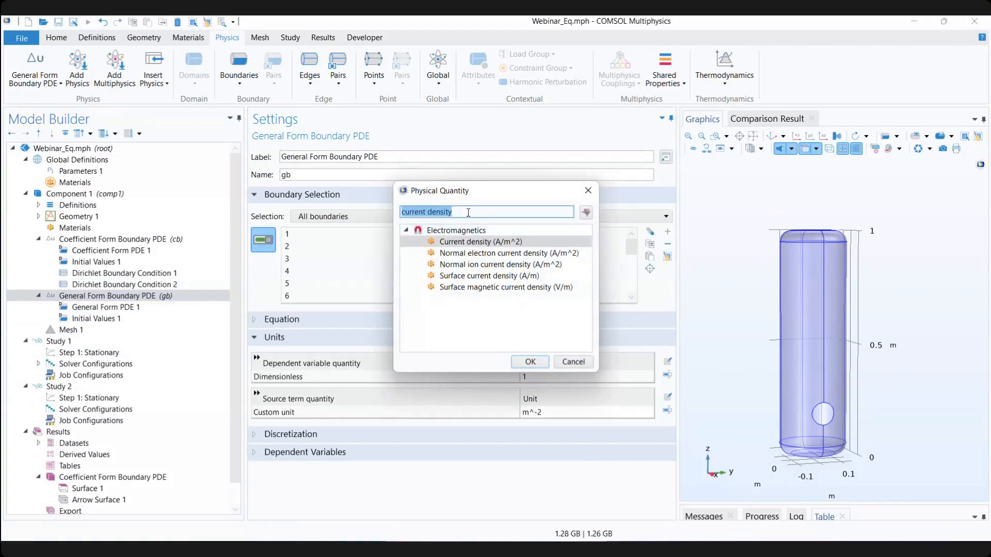
text(potential)
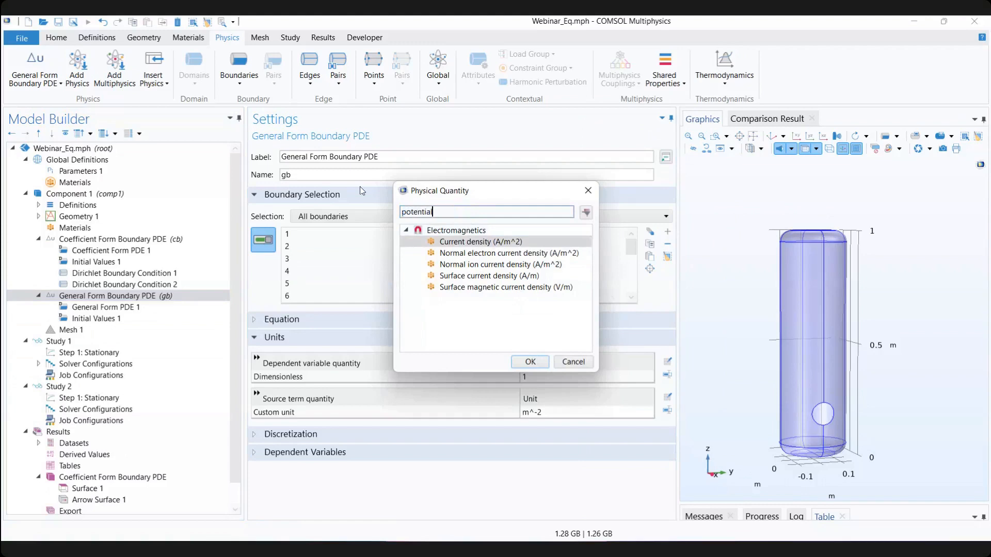
click(586, 212)
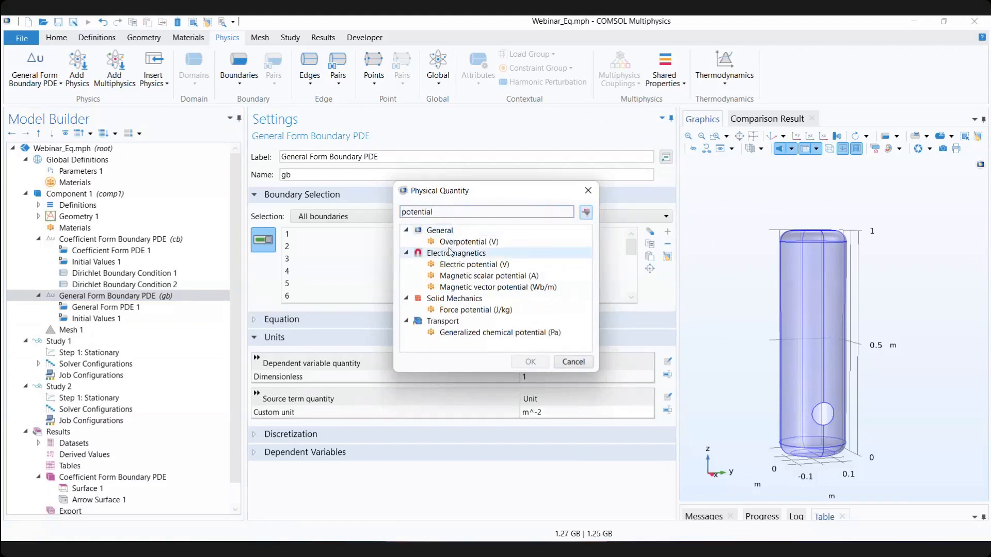
click(467, 264)
click(530, 362)
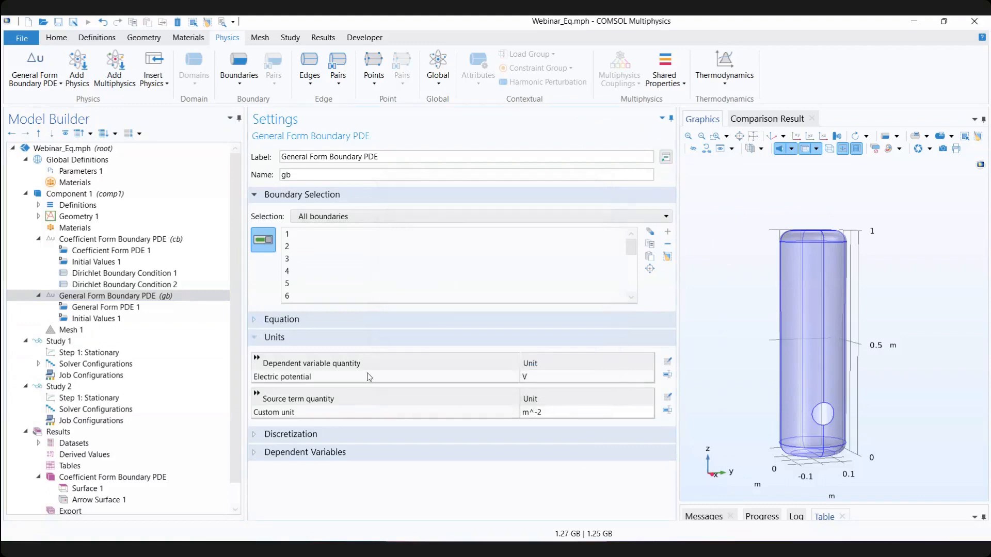
Step: Set the source term quantity of General Form Boundary PDE to Current density (A/m^2)
click(667, 402)
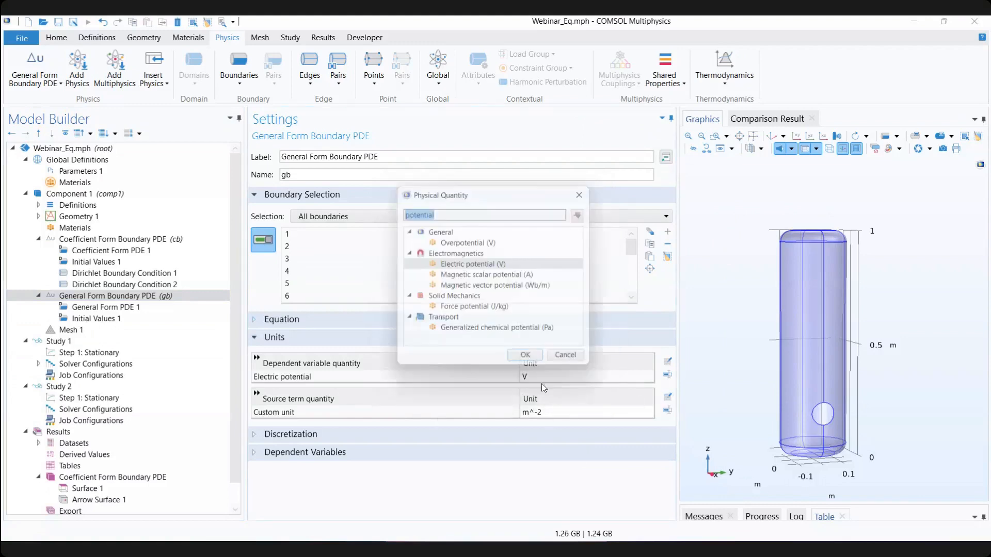
text(current )
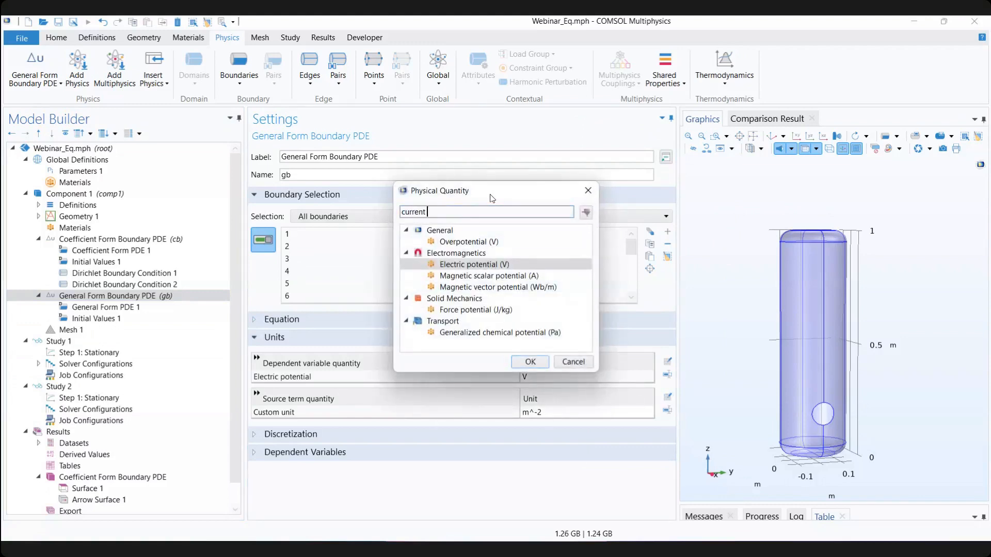
text(density)
click(586, 212)
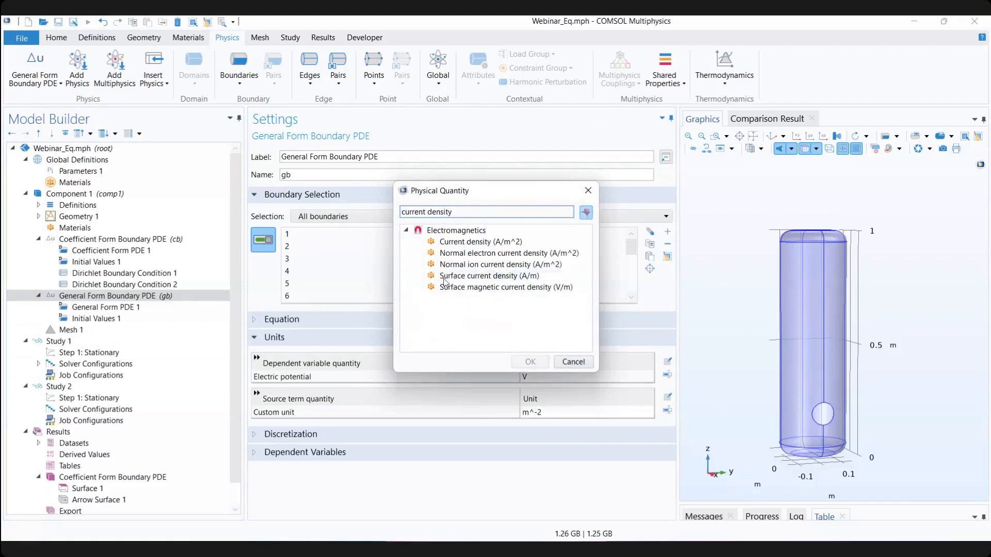
click(530, 362)
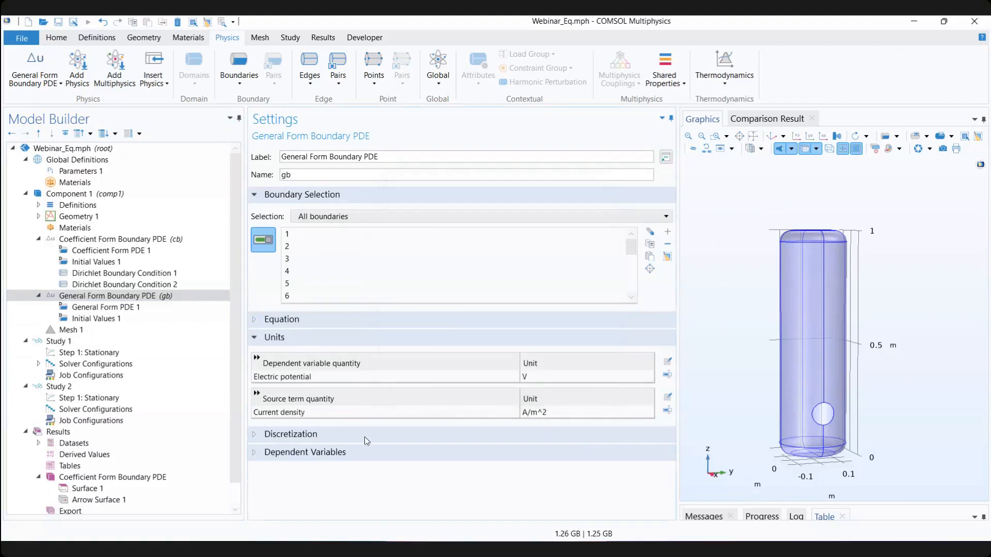
Step: Rename the dependent variable of General Form Boundary PDE as V2
click(302, 457)
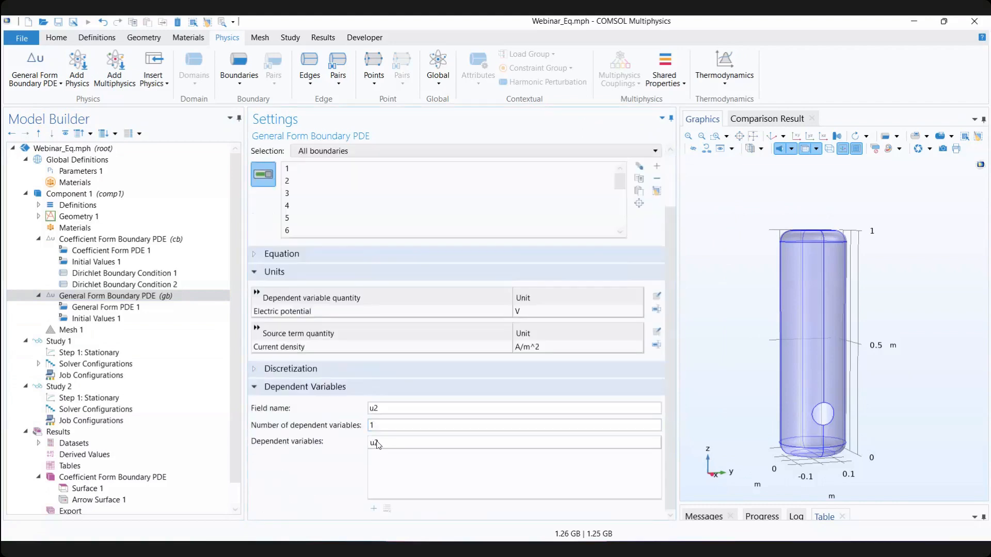
click(377, 444)
key(BackSpace)
text(V)
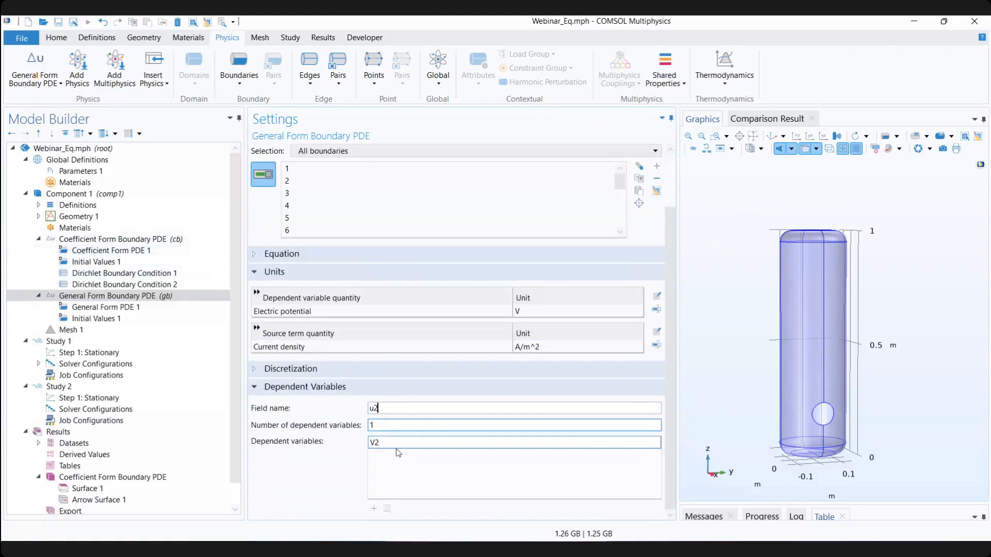
Step: Compare the dependent variable names of the Coefficient Form Boundary PDE with those of the General Form Boundary PDE
click(119, 239)
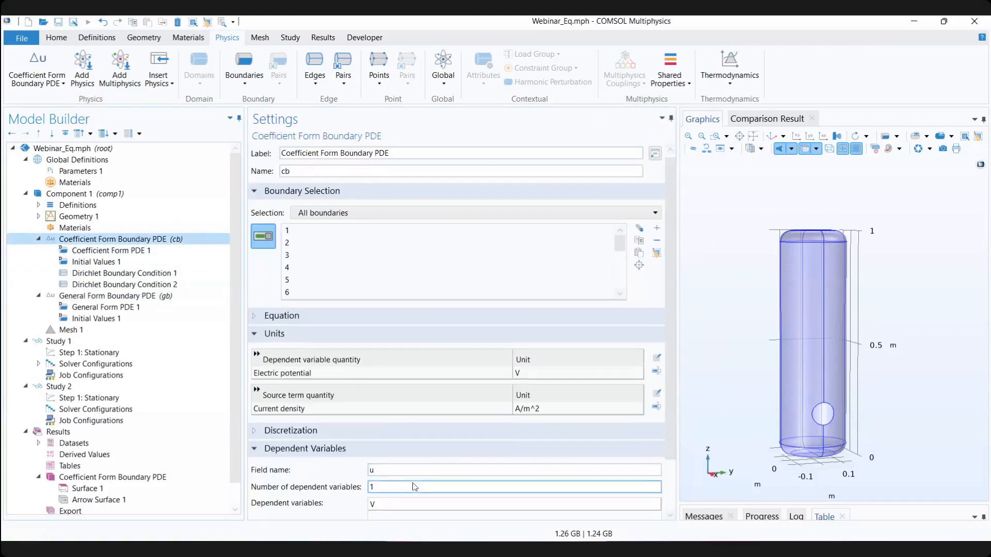
scroll(406, 483, down, 2)
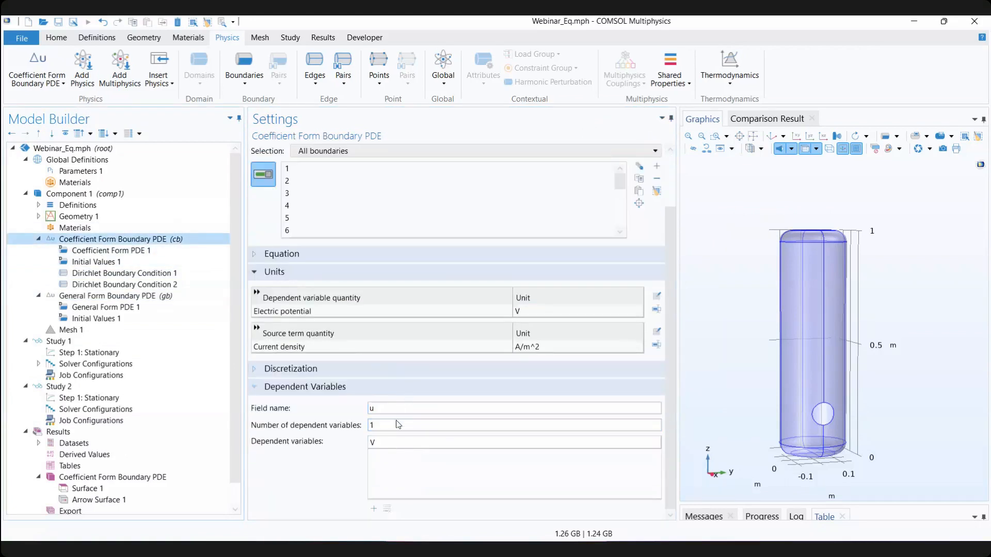
click(110, 297)
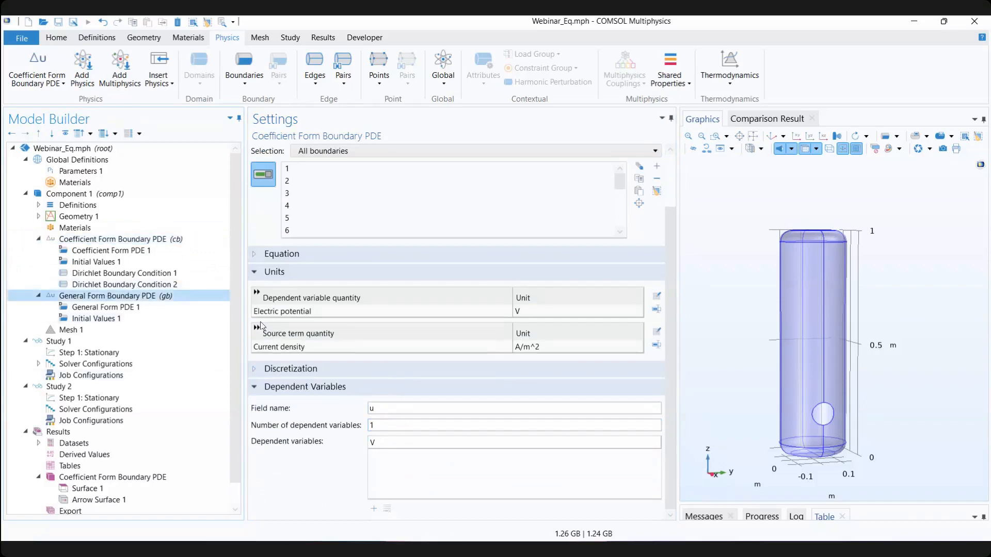
click(415, 424)
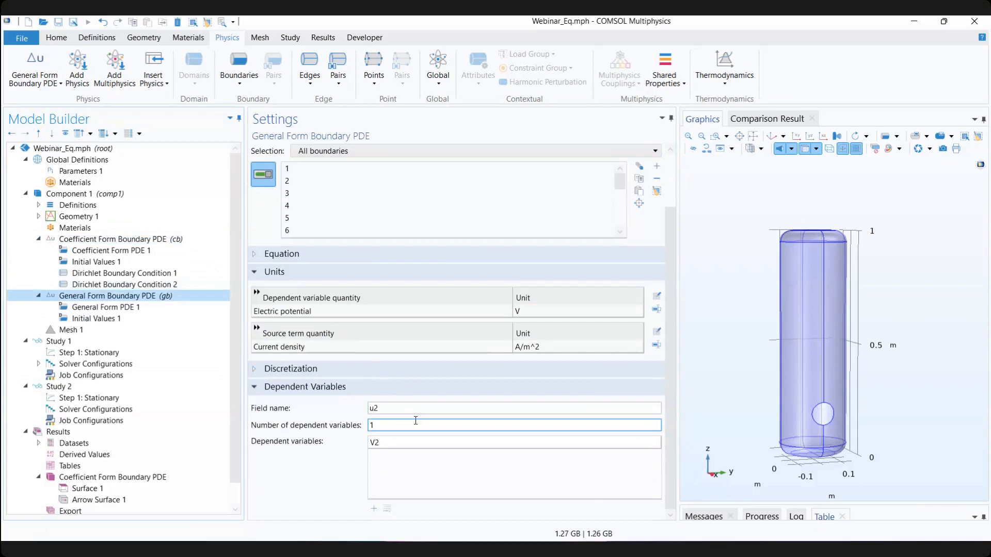
Step: Open the settings of General Form PDE 1 and examine its conservative flux expressions and equation
click(125, 309)
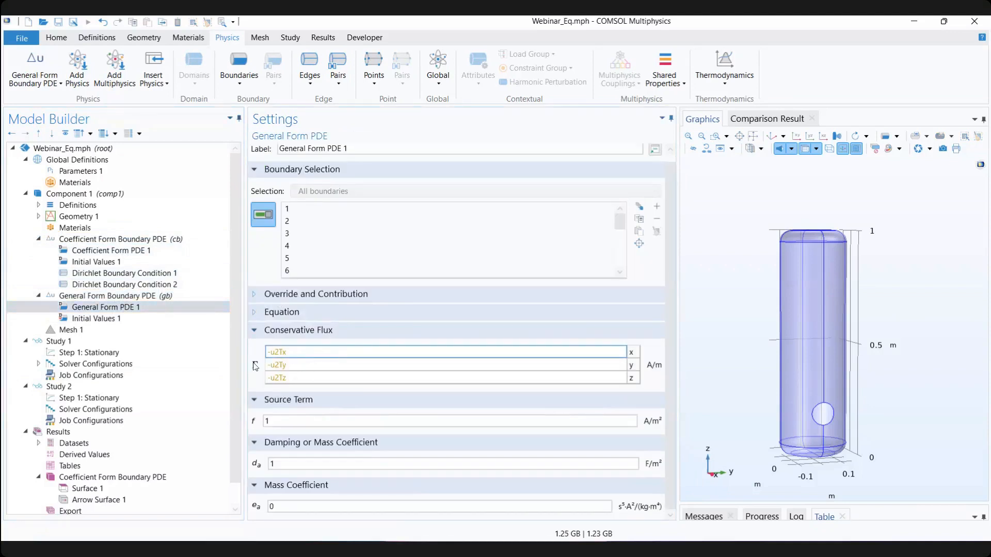
mouse_move(283, 355)
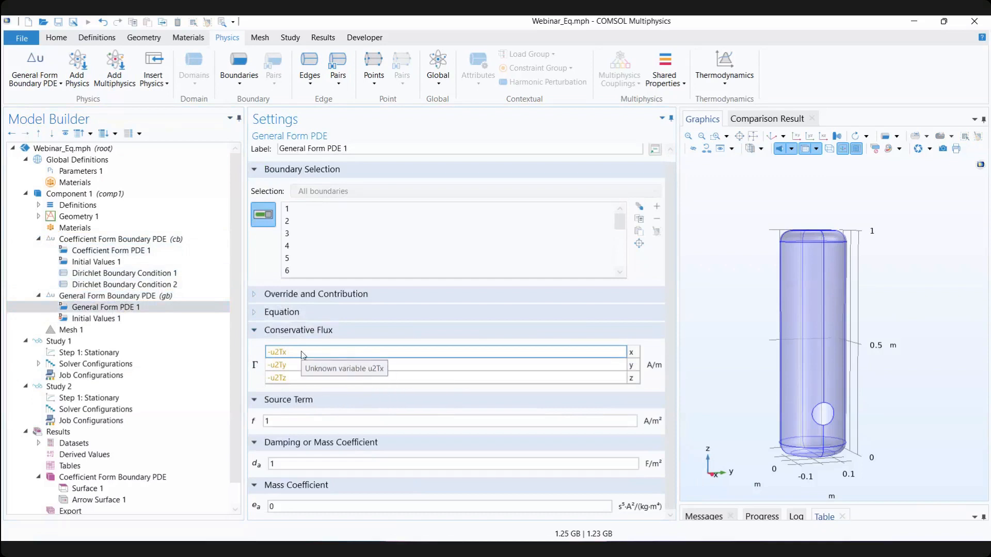
click(295, 313)
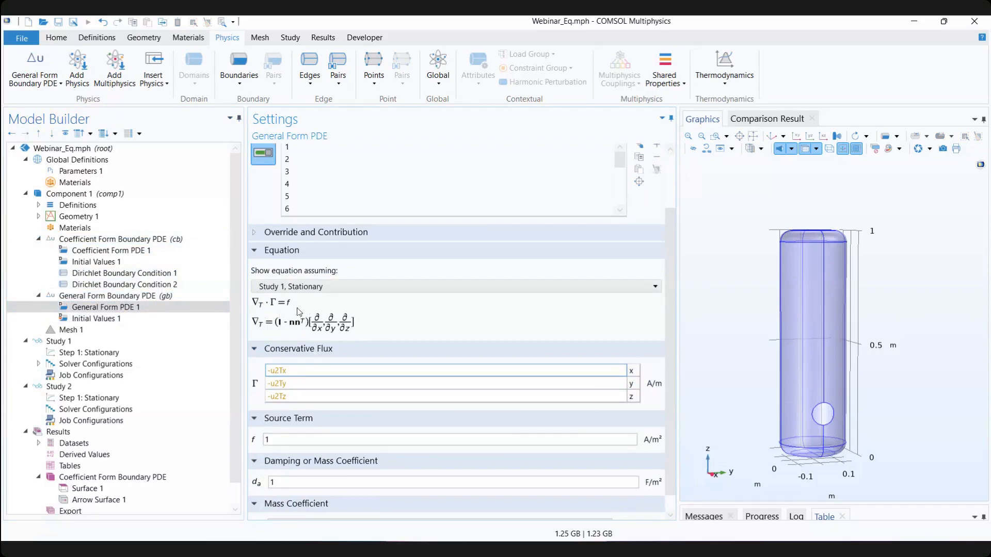
Step: Set the source term f and the damping or mass coefficient da of General Form PDE 1 to 0
click(296, 440)
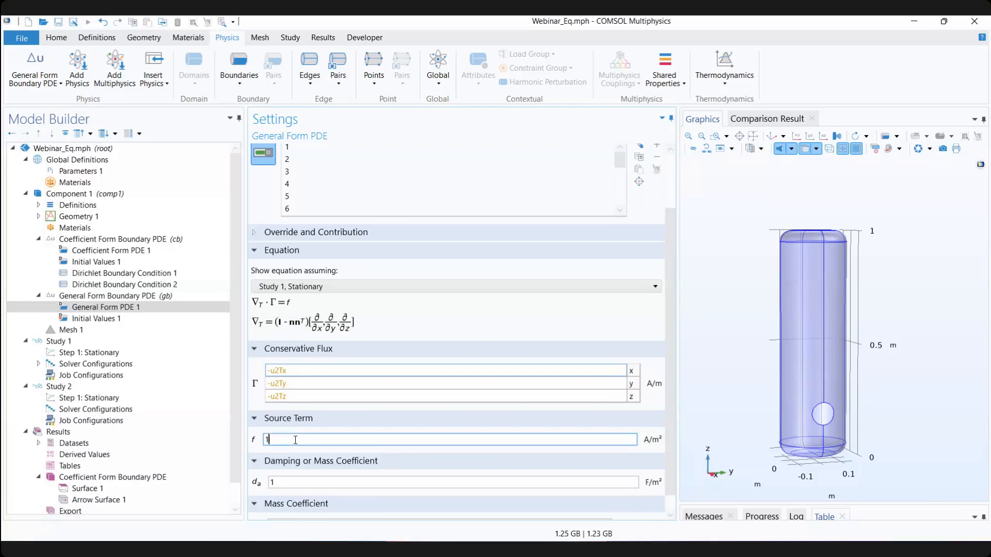
scroll(295, 439, down, 1)
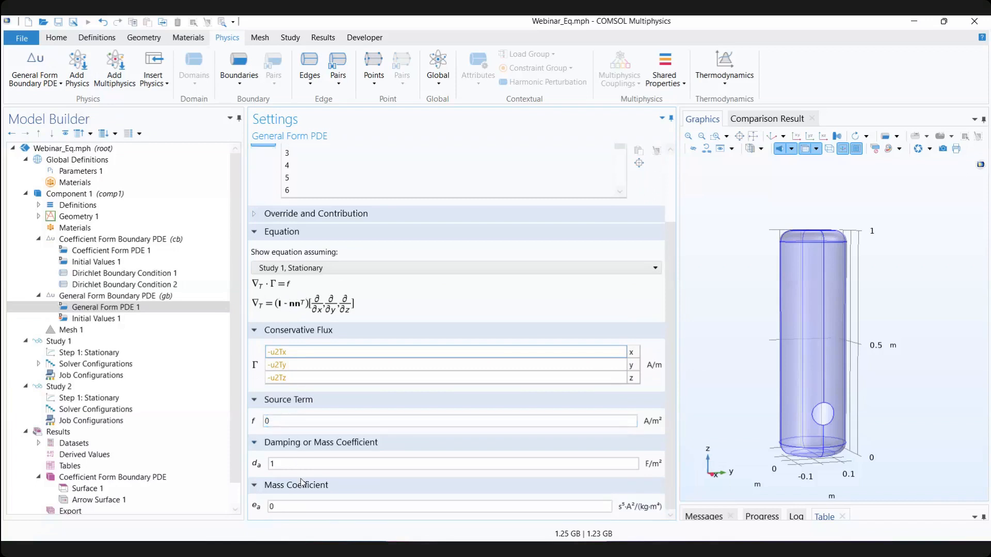
click(307, 468)
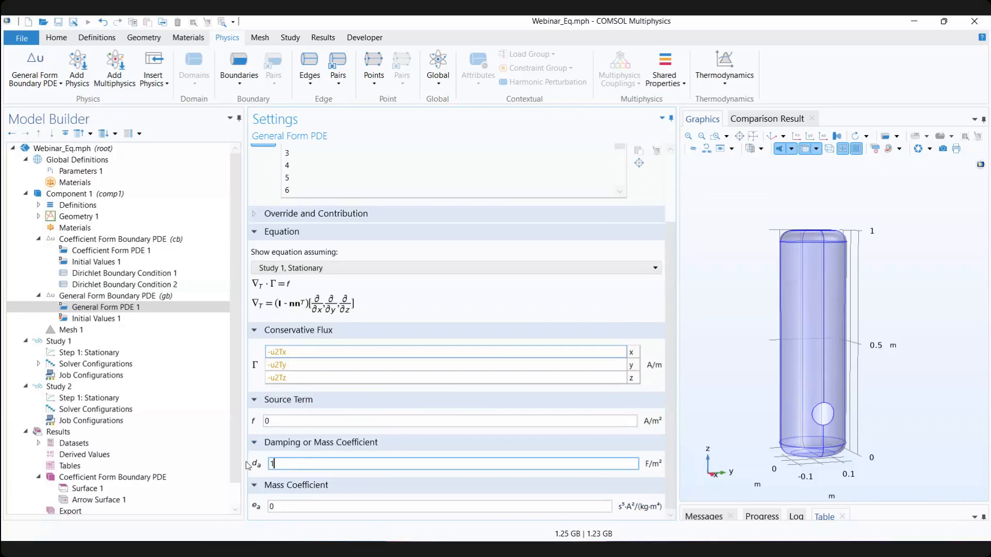
key(ctrl+a)
text(0)
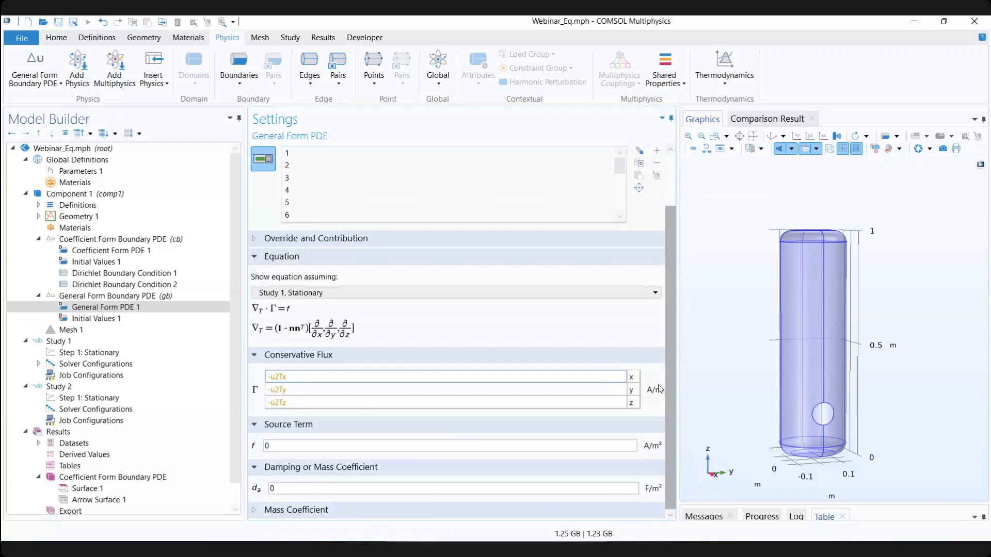
scroll(339, 479, down, 1)
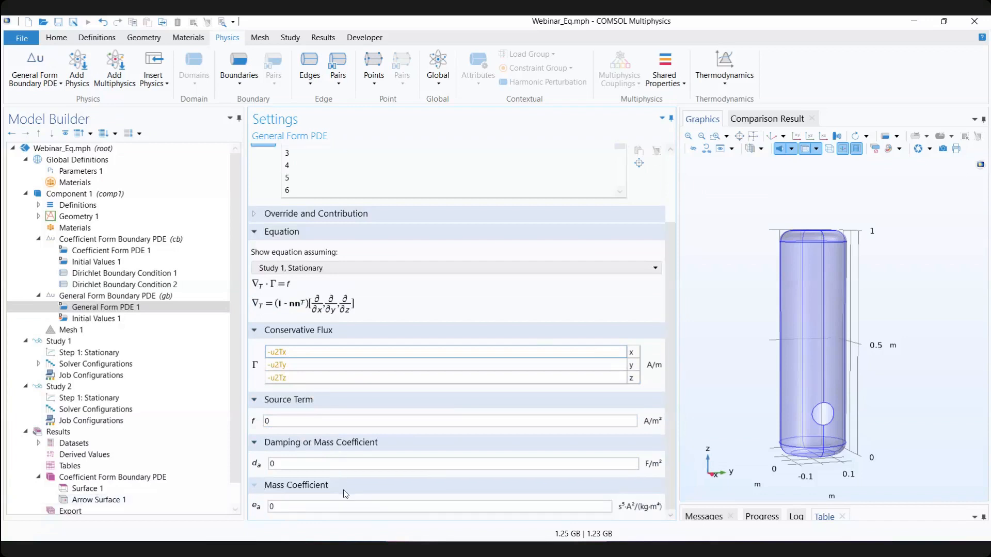
Step: Review the General Form PDE 1 settings against the shell-thickness charge conservation equation in the shell diffusion PDF in Acrobat, and return to COMSOL
scroll(344, 493, up, 4)
scroll(359, 446, down, 4)
scroll(336, 501, up, 4)
scroll(300, 467, down, 6)
scroll(310, 470, up, 5)
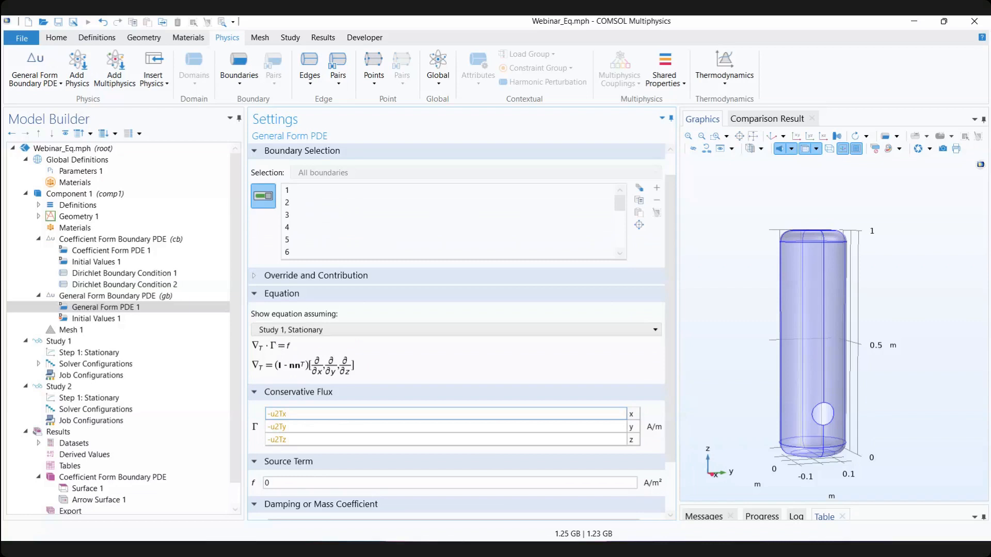
scroll(457, 361, down, 1)
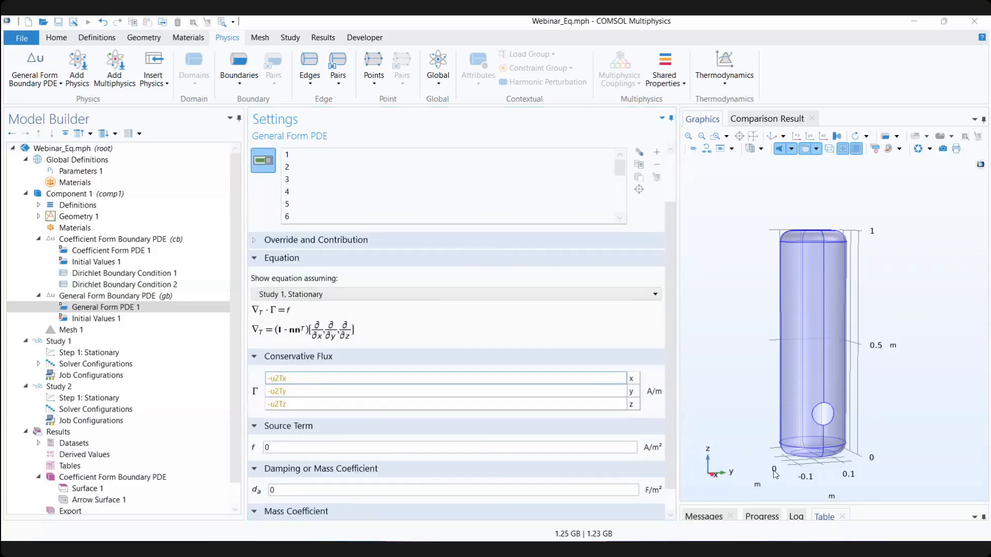
key(alt+Tab)
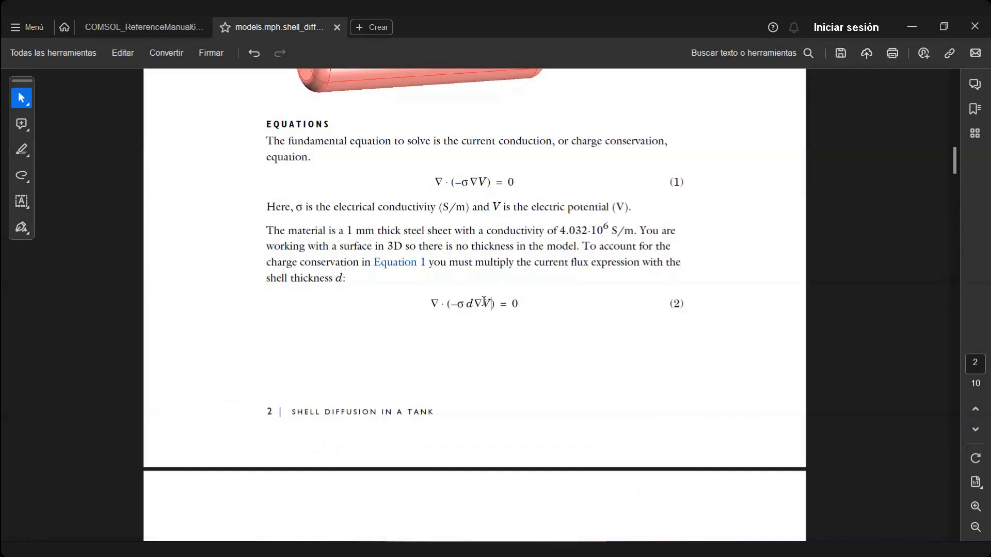
click(916, 27)
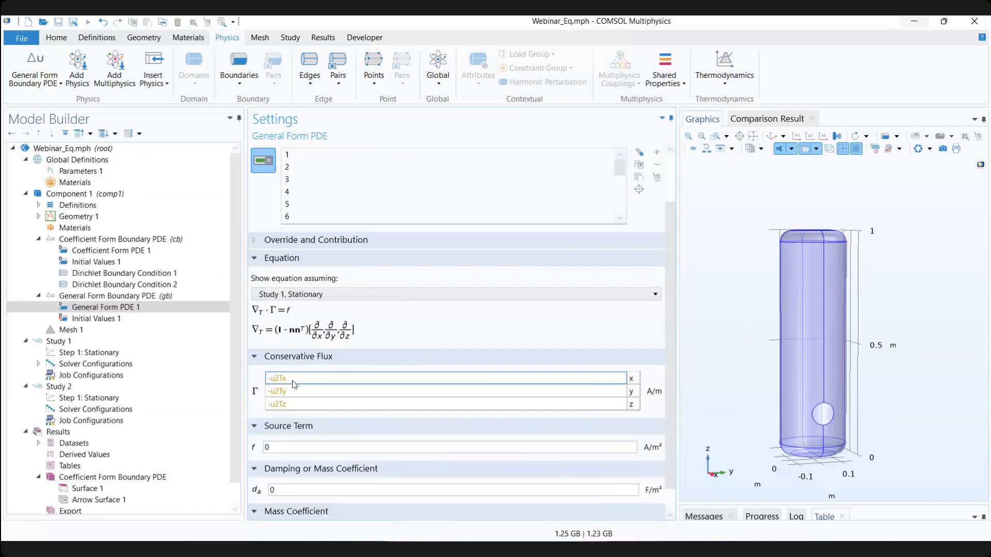
Step: Replace u2 with V2 in the x component of the conservative flux so it reads -V2Tx
double_click(293, 379)
click(295, 383)
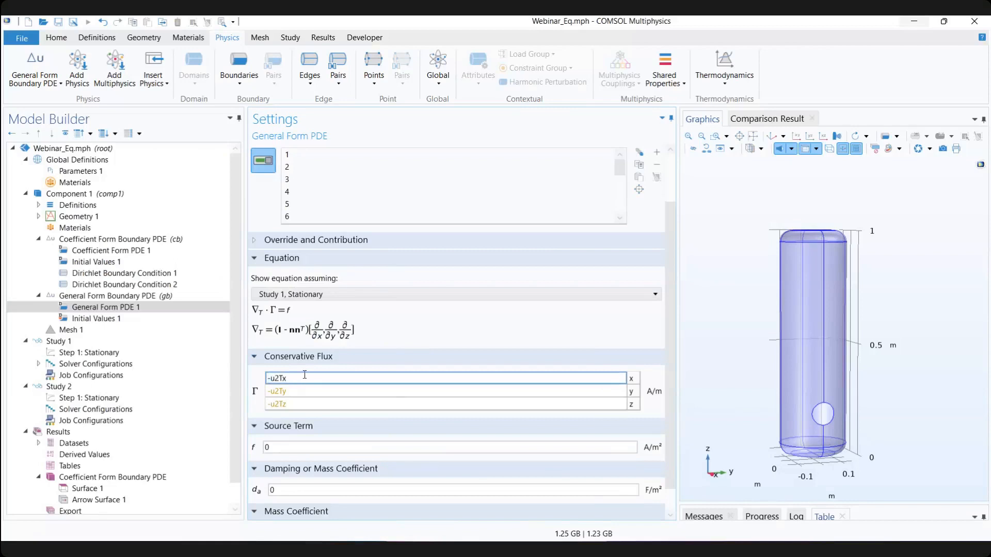
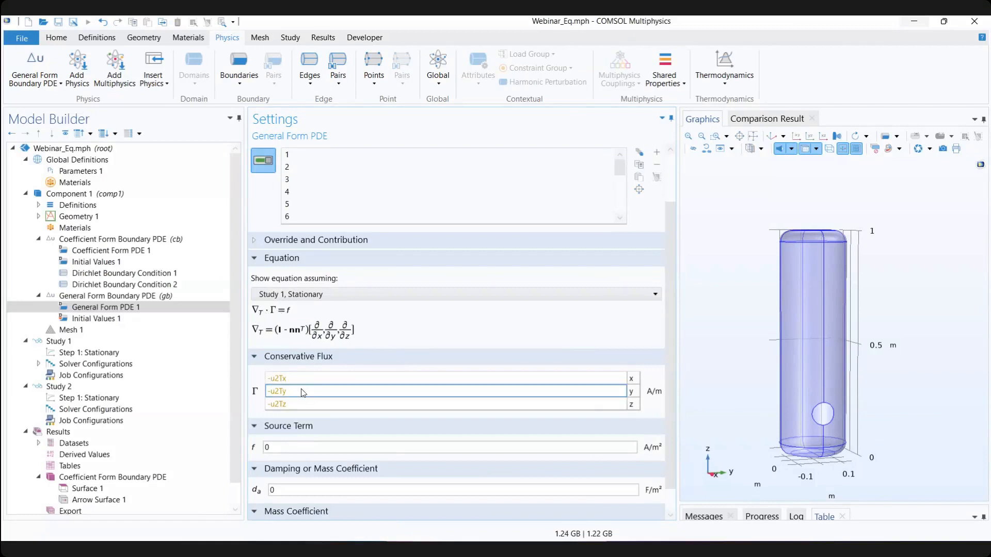
double_click(280, 378)
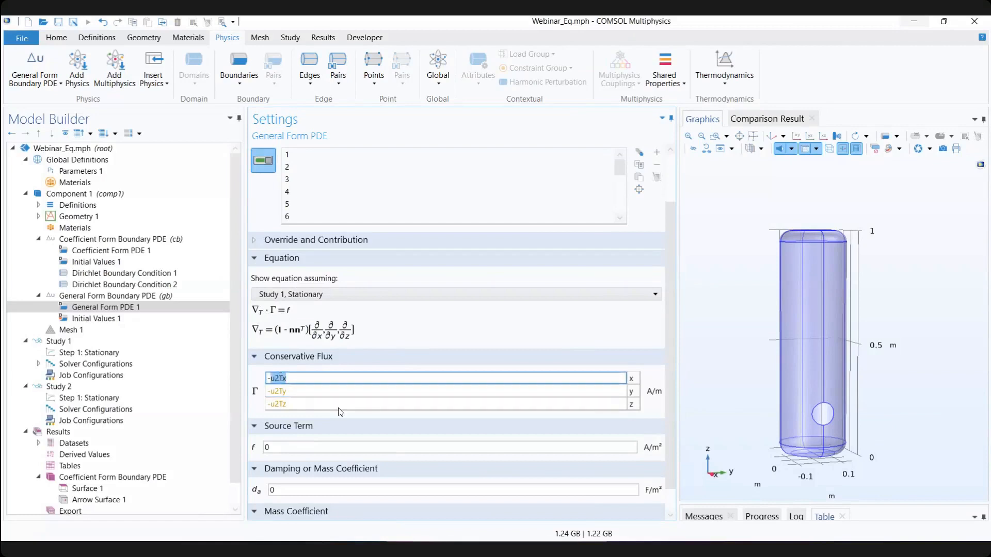
key(Left)
key(Right)
key(BackSpace)
text(V)
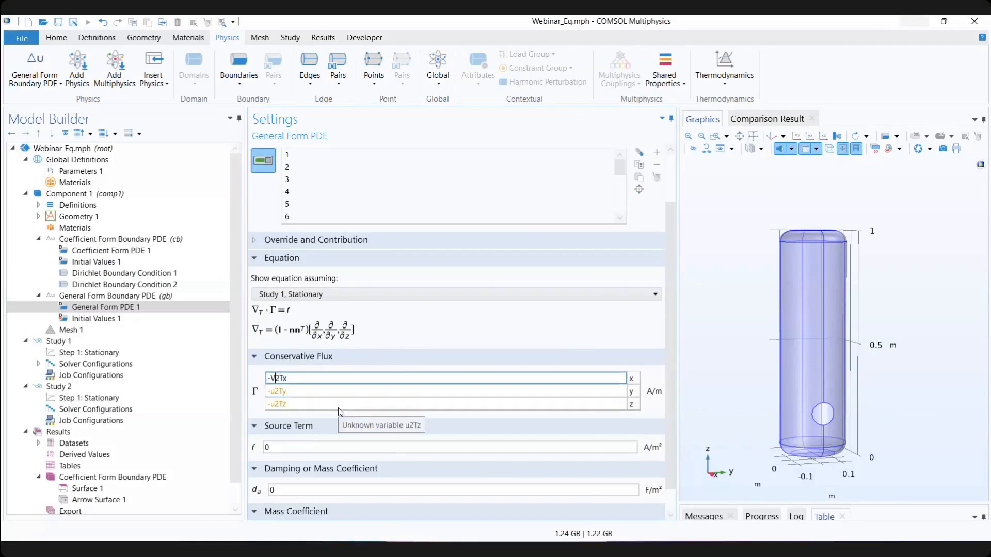
Step: Change the y and z components of the conservative flux to -V2Ty and -V2Tz
click(274, 391)
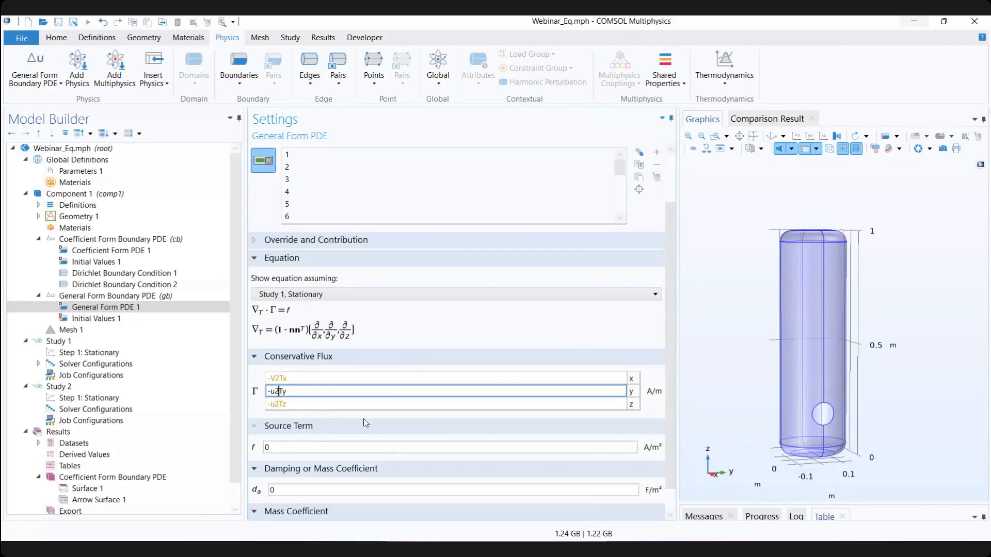
key(BackSpace)
text(V)
key(BackSpace)
key(BackSpace)
text(V2)
double_click(318, 409)
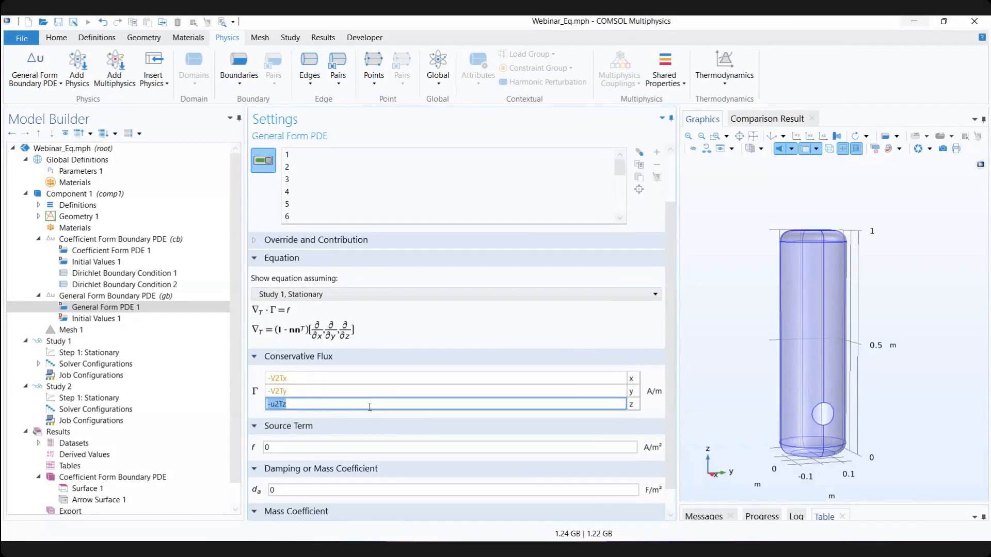
click(370, 406)
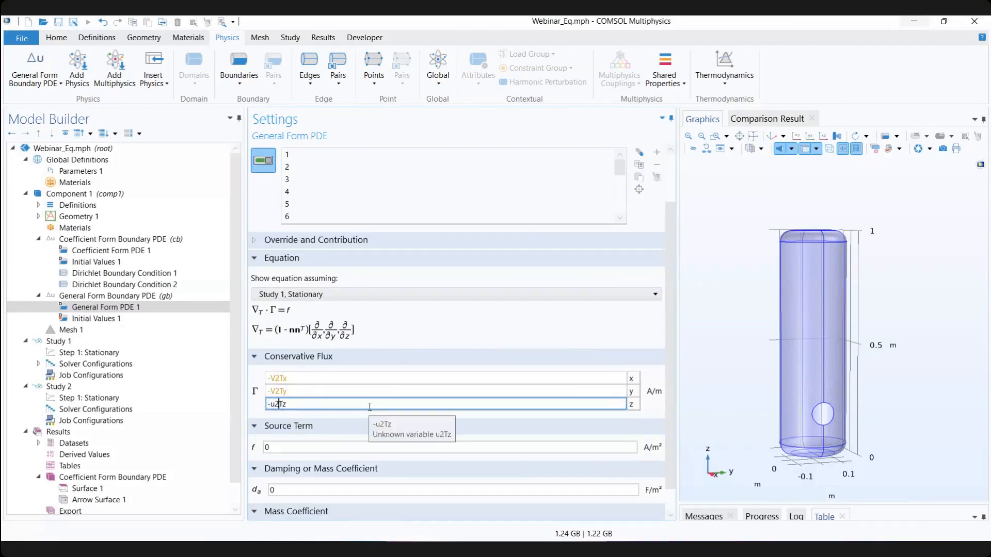
key(BackSpace)
text(V2)
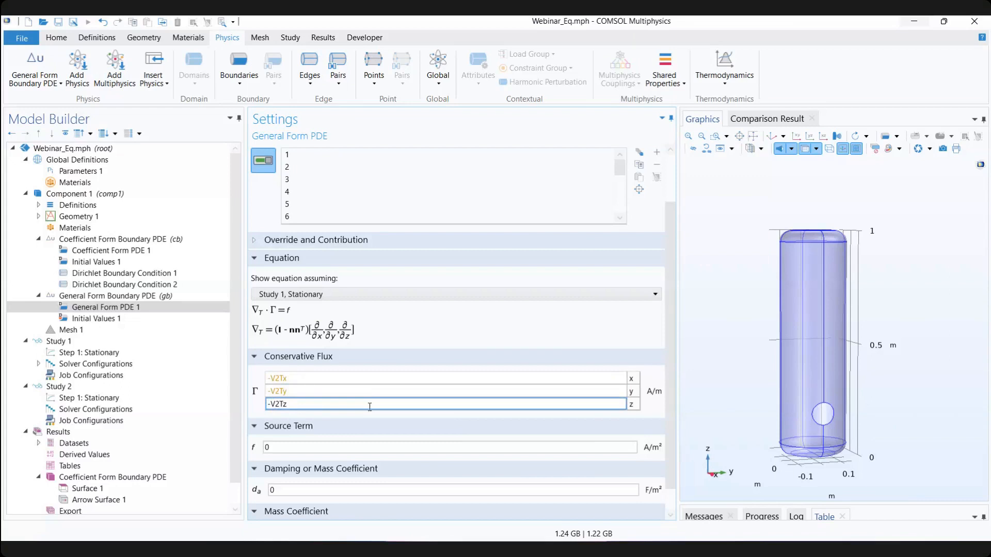
Step: Multiply all three conservative flux components by sigma*d, giving -sigma*d*V2Tx, -sigma*d*V2Ty and -sigma*d*V2Tz
text(sigma*d*)
click(372, 396)
click(310, 404)
drag(302, 404, 253, 409)
click(273, 391)
text(sigma*d*)
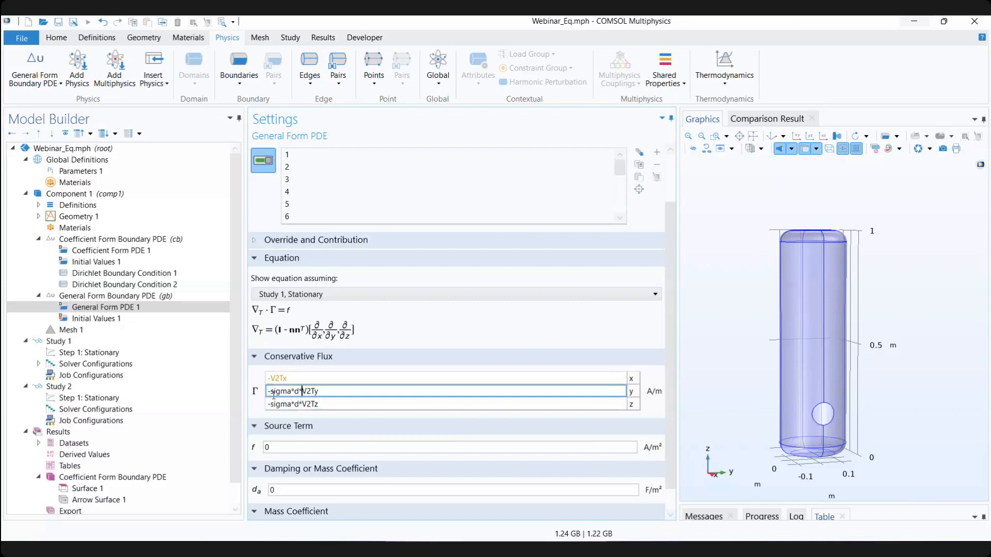
click(273, 379)
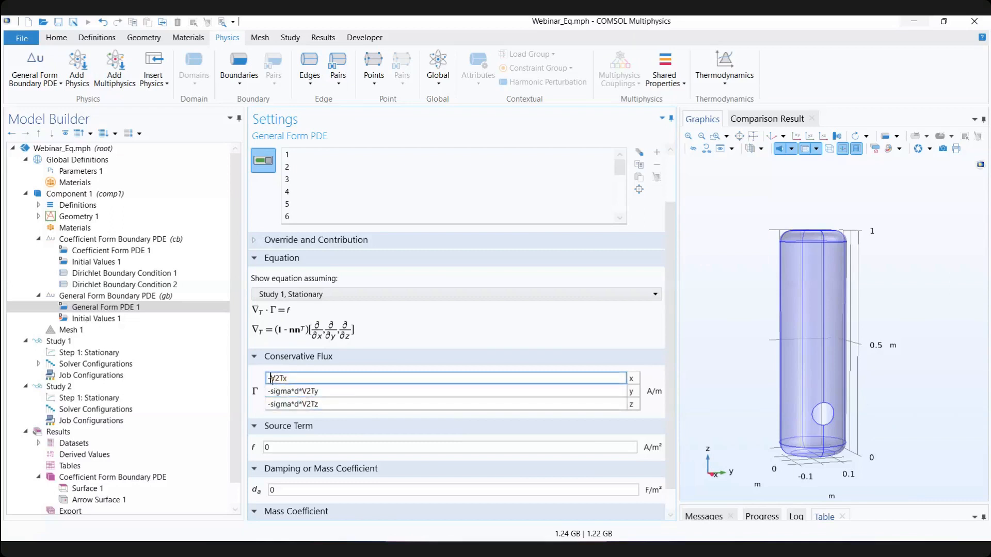
text(sigma*d*)
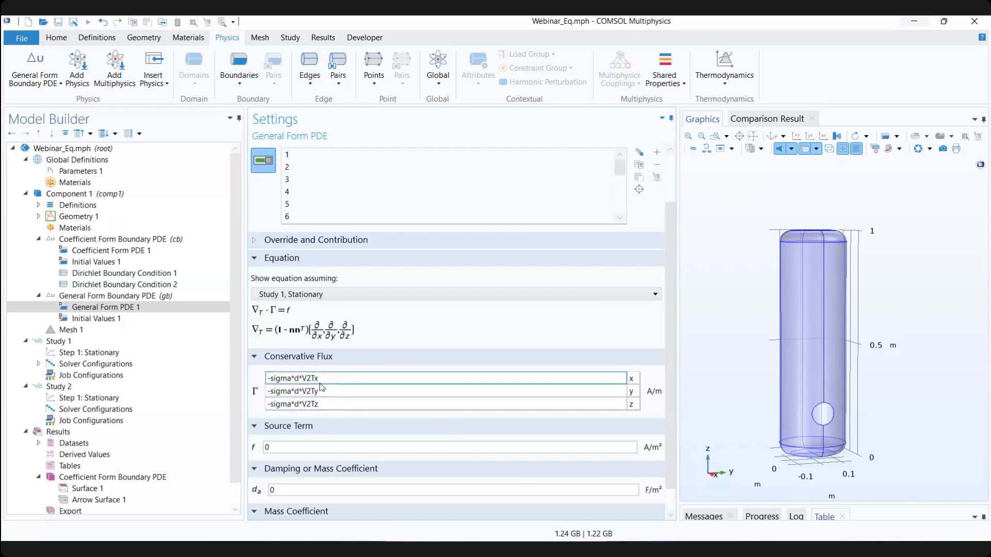
click(322, 396)
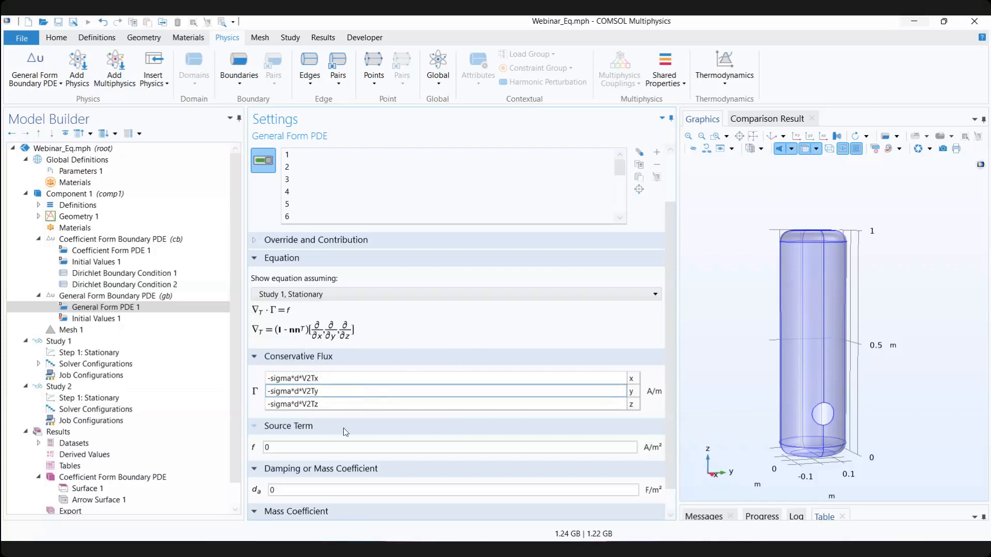
Step: Add a Dirichlet Boundary Condition to General Form Boundary PDE and duplicate it
scroll(309, 407, down, 2)
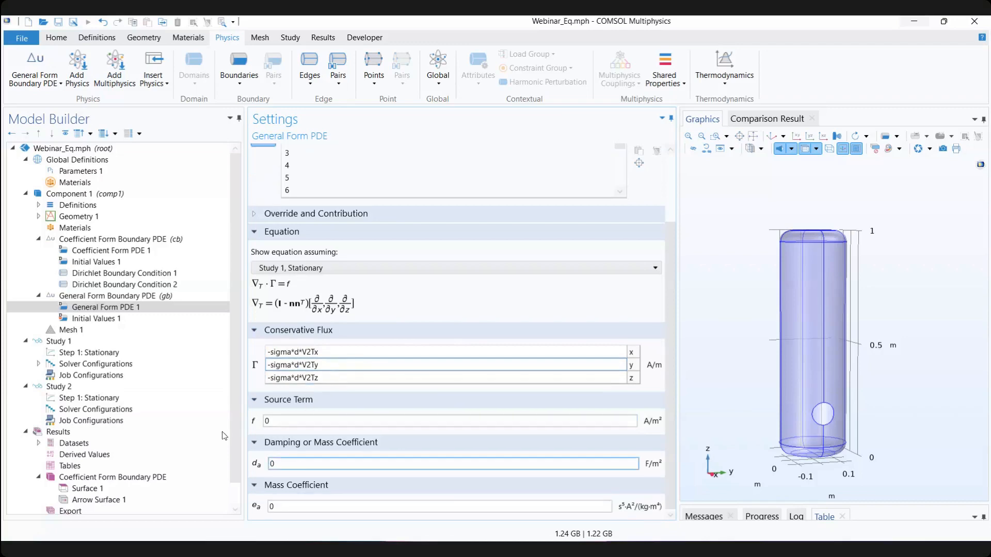
click(106, 284)
click(105, 298)
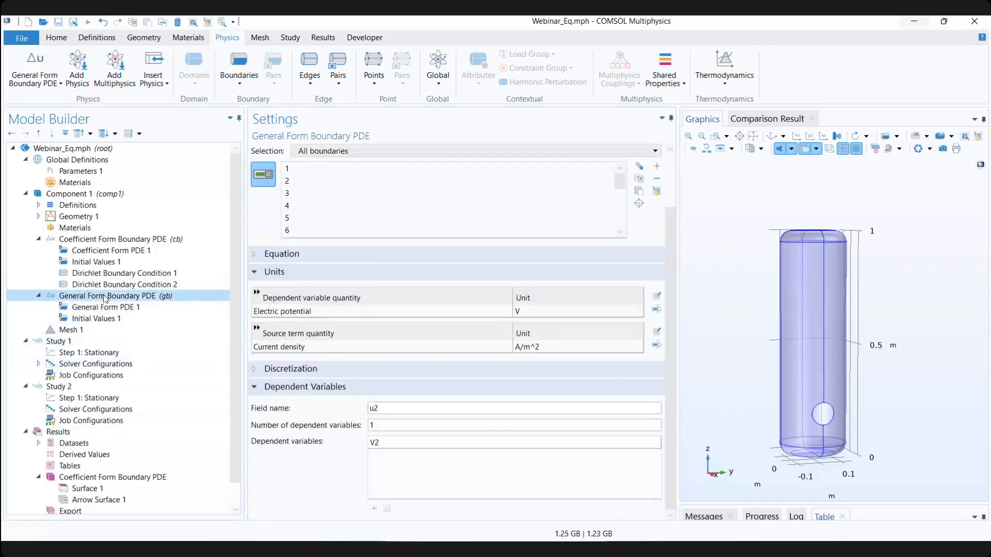
right_click(105, 299)
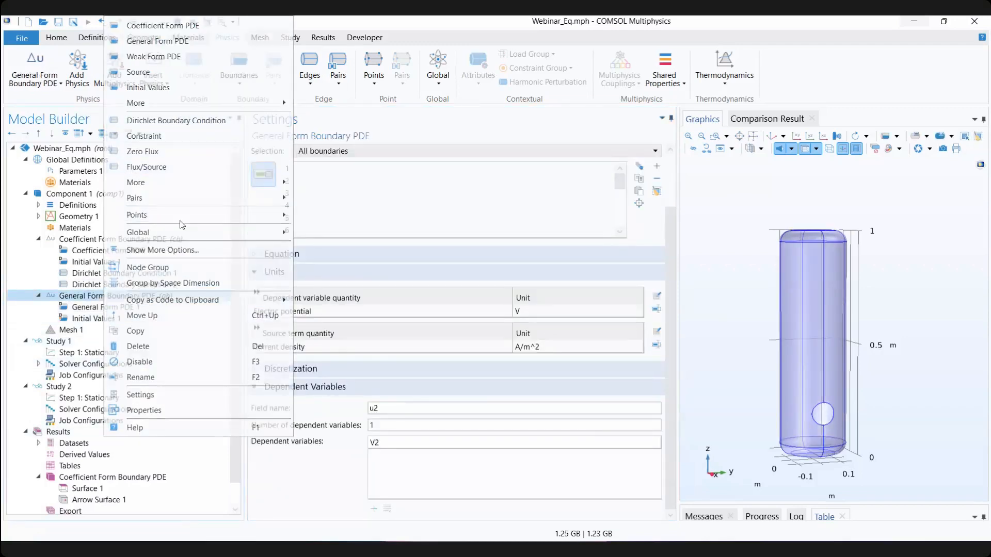
right_click(106, 330)
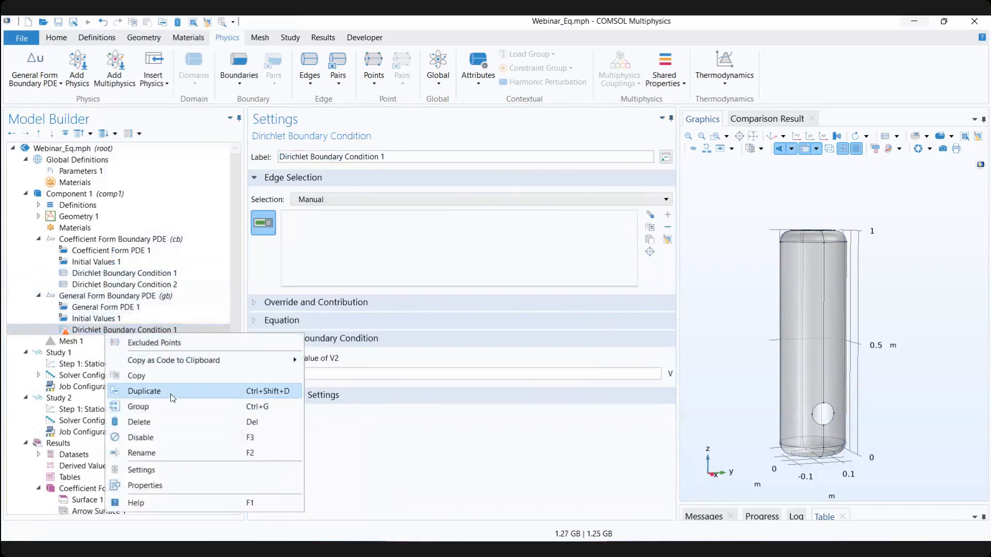
click(172, 398)
Step: Set the prescribed value of V2 to 400 V in Dirichlet Boundary Condition 1 of General Form Boundary PDE
click(155, 330)
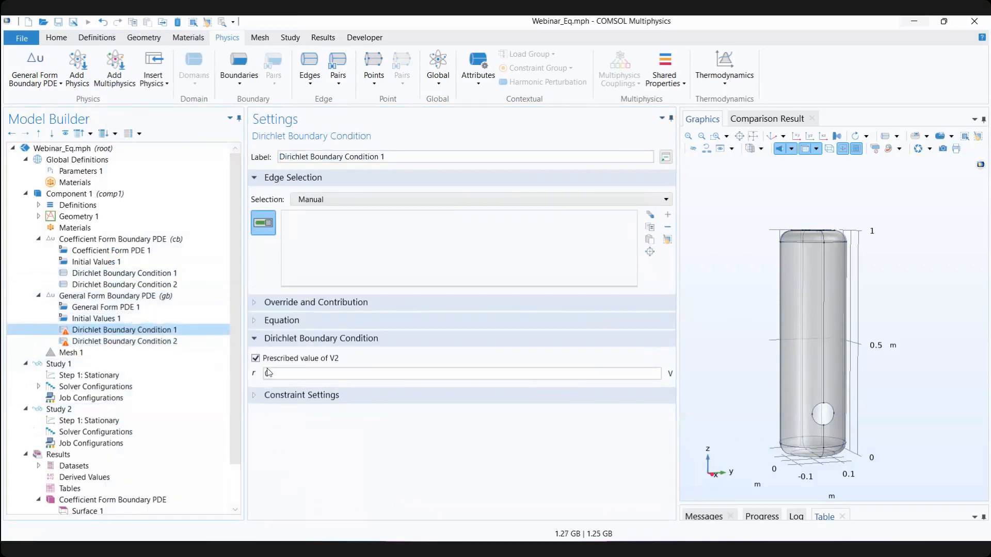
double_click(269, 373)
text(4)
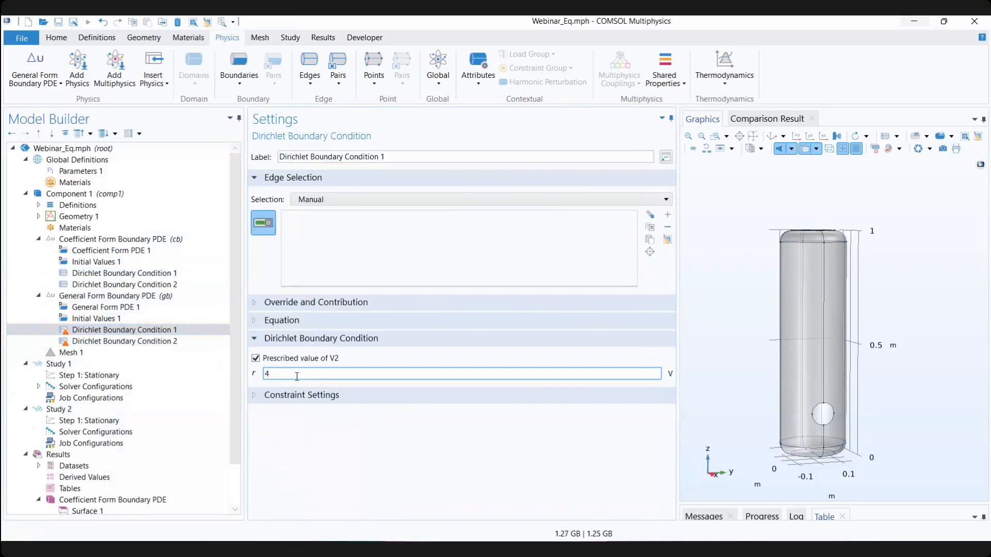
text(99)
key(BackSpace)
key(BackSpace)
key(BackSpace)
text(00)
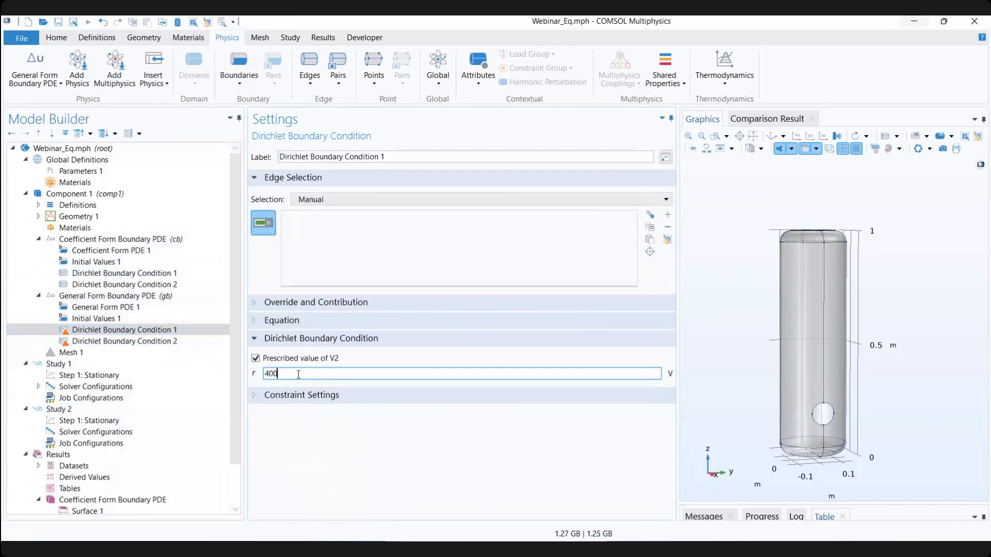
Step: Assign the four edges around the tank's top hole (14, 15, 25, 29) to Dirichlet Boundary Condition 1 of General Form Boundary PDE
click(159, 342)
click(163, 333)
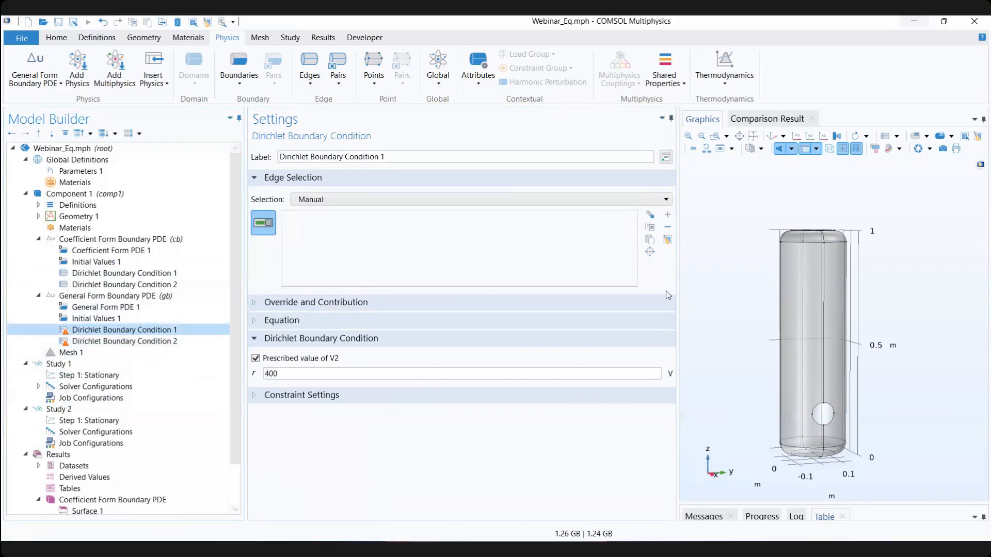
drag(679, 274, 551, 289)
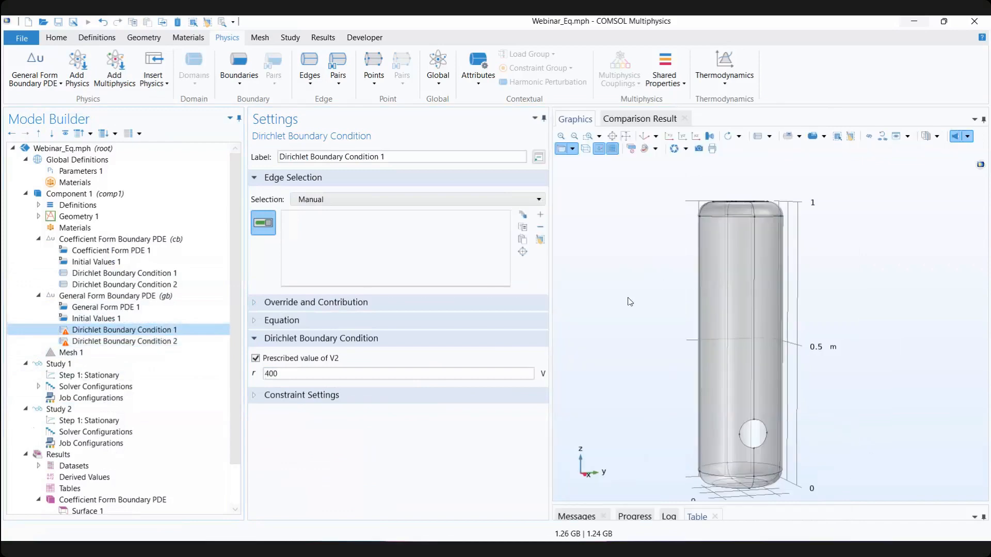
mouse_move(629, 302)
mouse_down()
mouse_move(625, 325)
mouse_move(627, 310)
mouse_up()
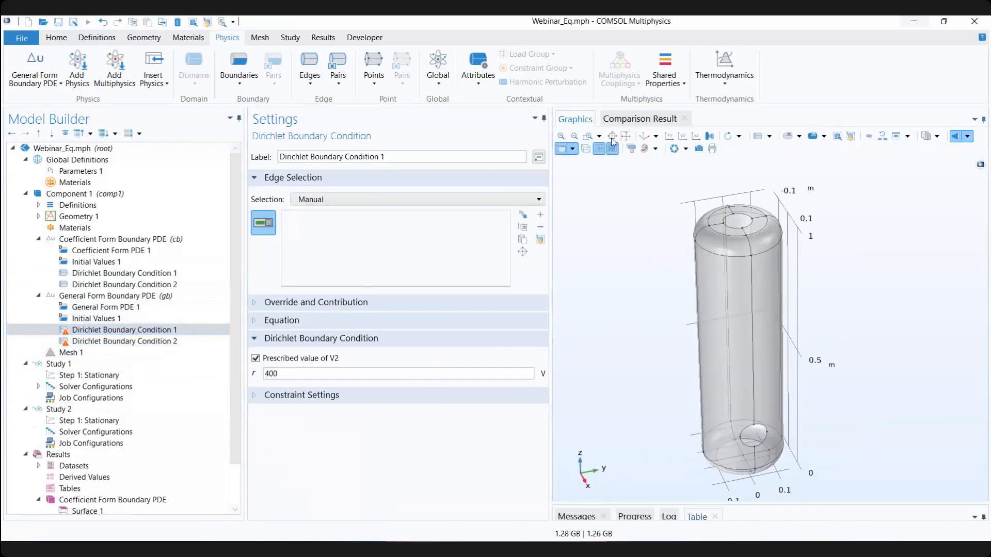
click(588, 136)
drag(681, 185, 808, 269)
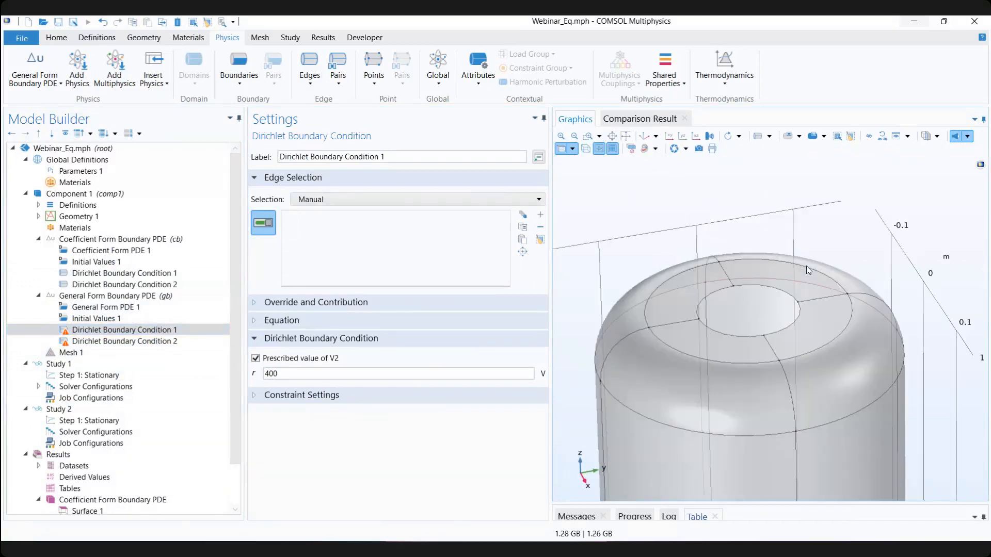
click(115, 331)
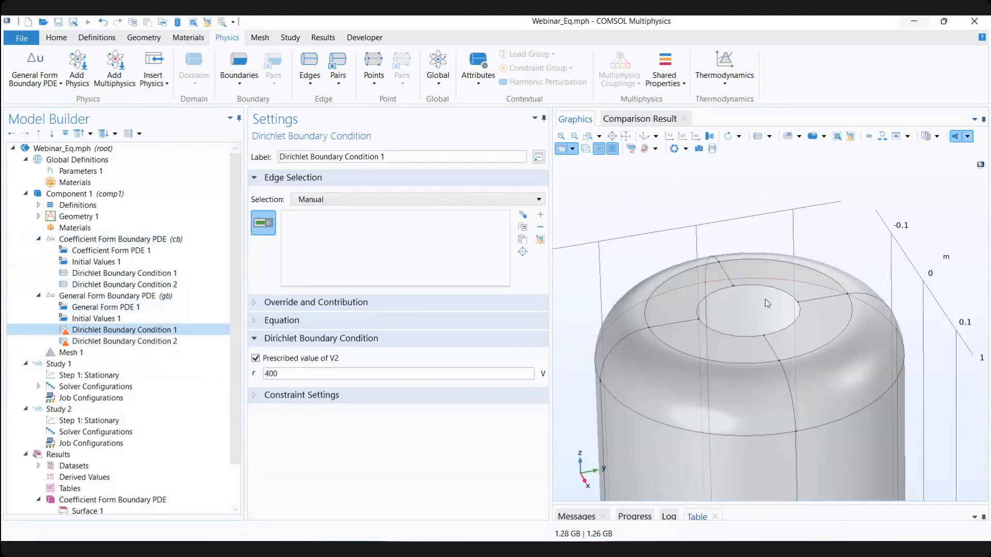
click(710, 292)
click(725, 335)
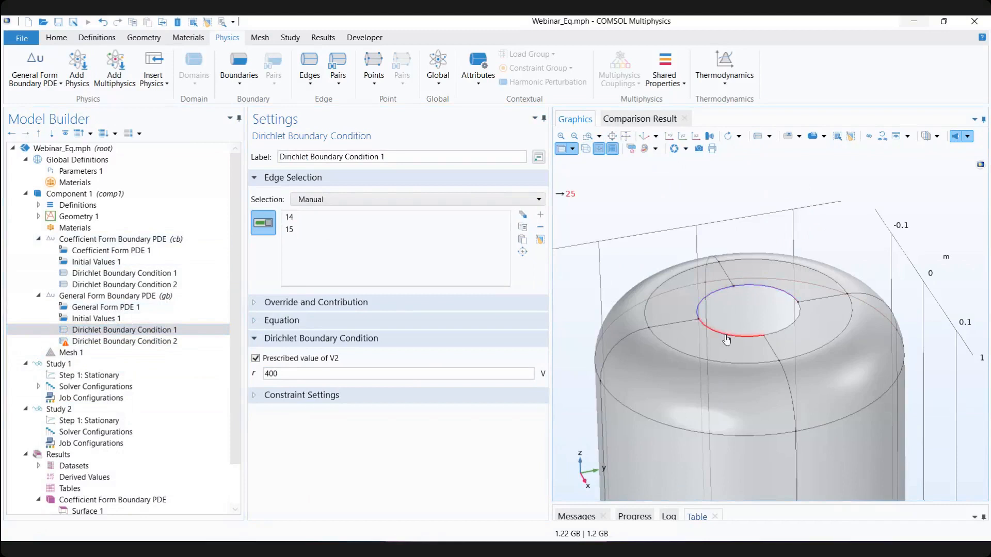
click(726, 338)
click(791, 332)
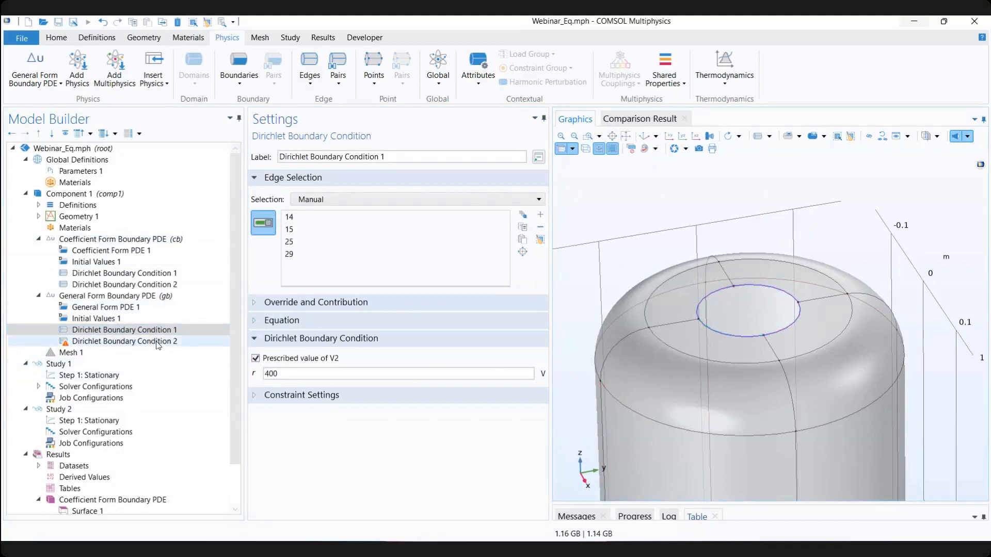
Step: Assign the four edges around the tank's side hole (40, 41, 42, 43) to Dirichlet Boundary Condition 2 of General Form Boundary PDE
click(129, 341)
drag(727, 385, 763, 370)
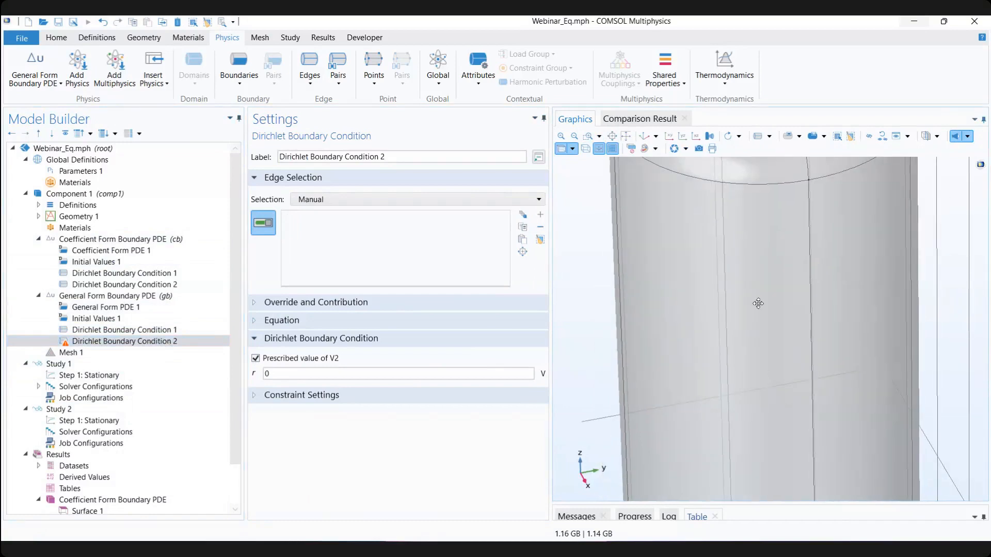
drag(758, 303, 731, 281)
drag(711, 336, 699, 324)
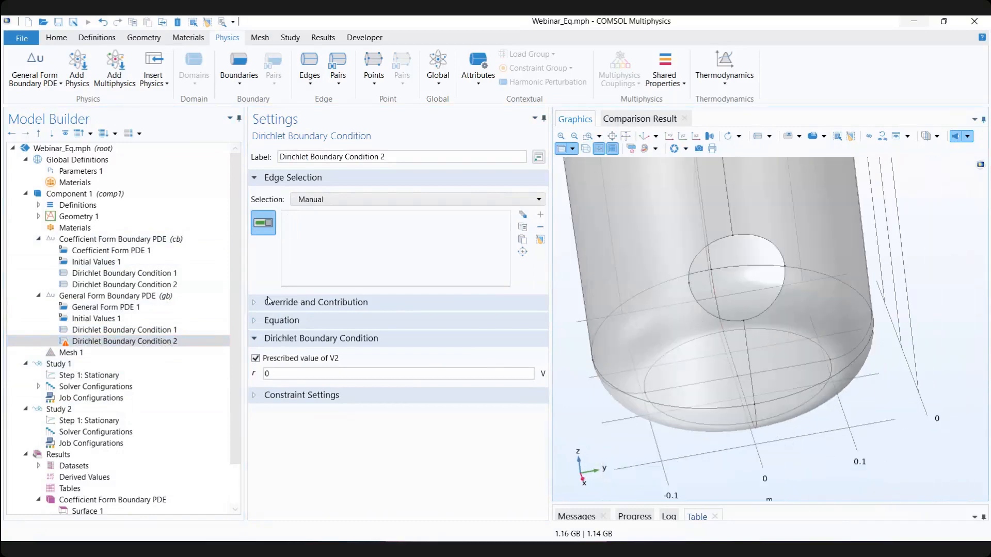
click(143, 343)
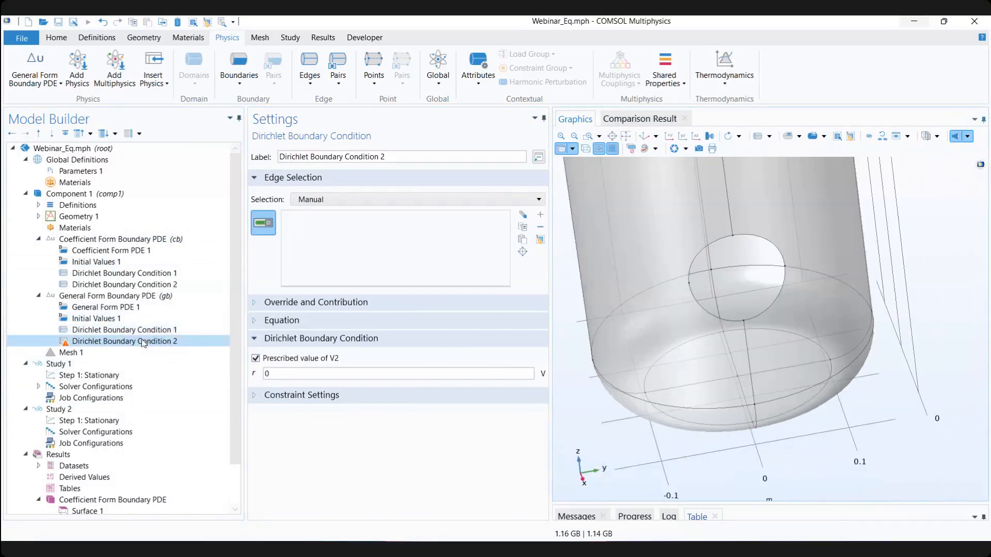
click(720, 243)
click(759, 244)
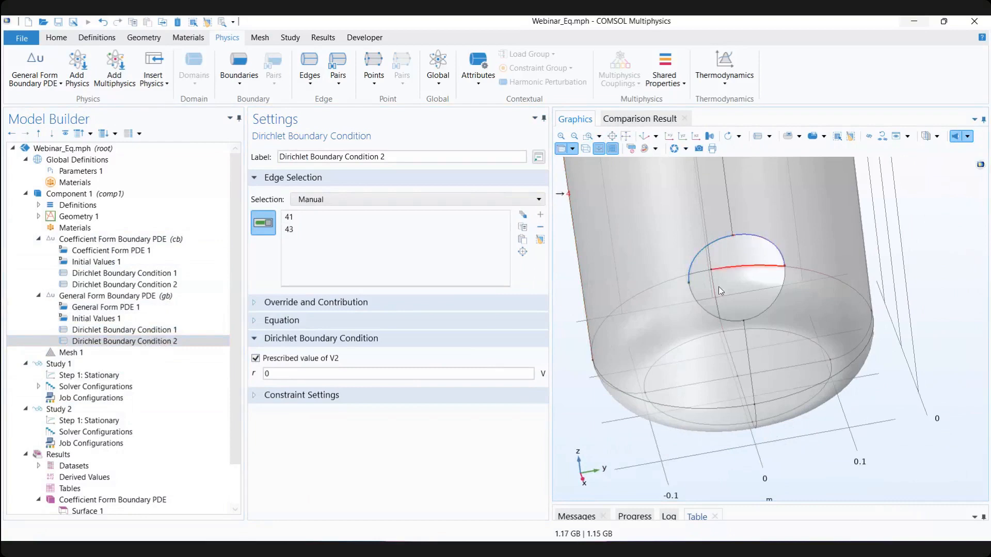
click(706, 312)
click(778, 309)
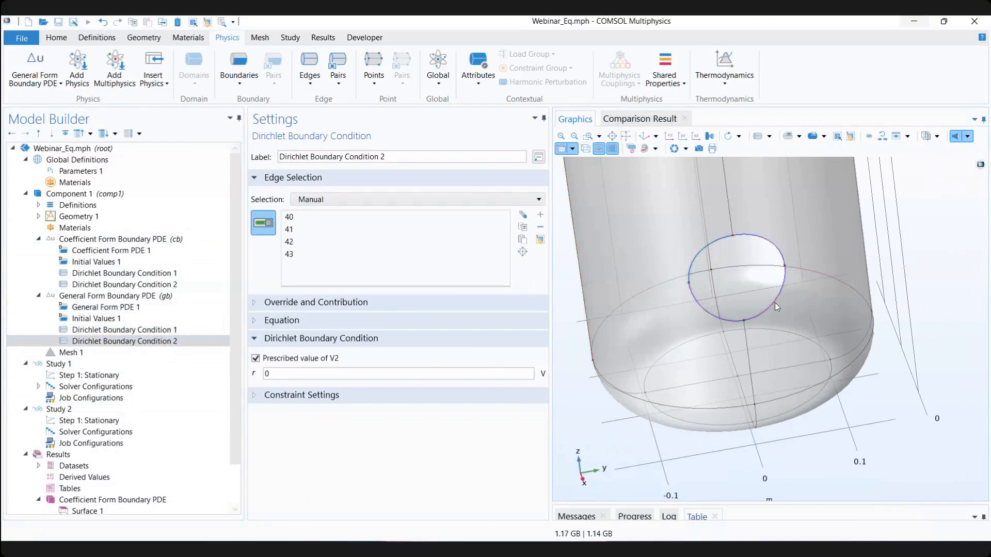
Step: Exclude Coefficient Form Boundary PDE from Study 2's stationary step and General Form Boundary PDE from Study 1's stationary step
click(124, 352)
scroll(103, 362, down, 2)
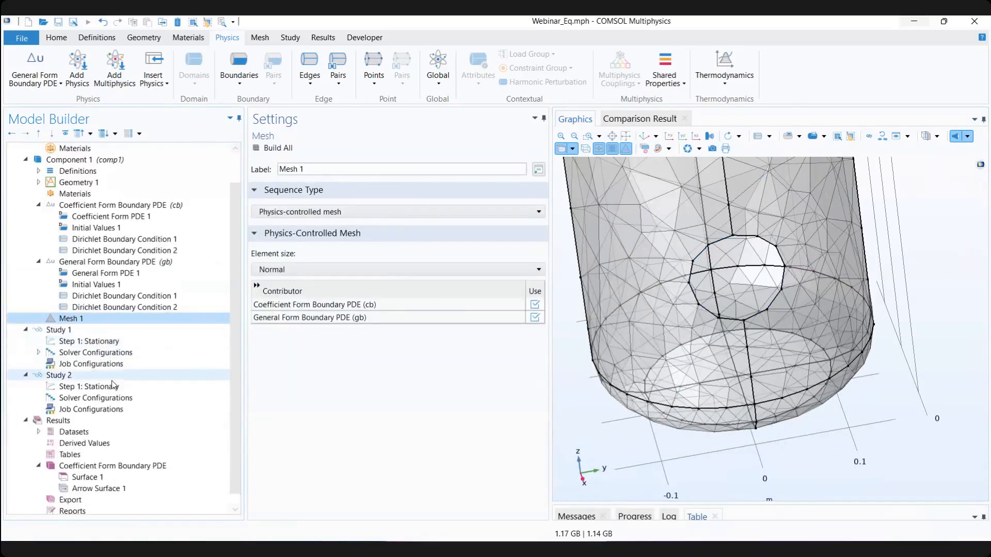
click(93, 376)
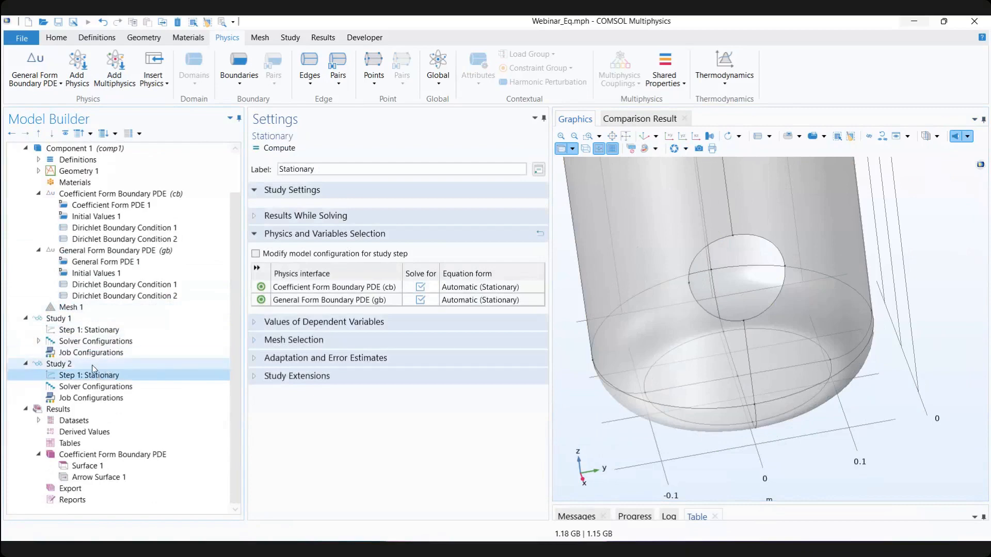
click(421, 287)
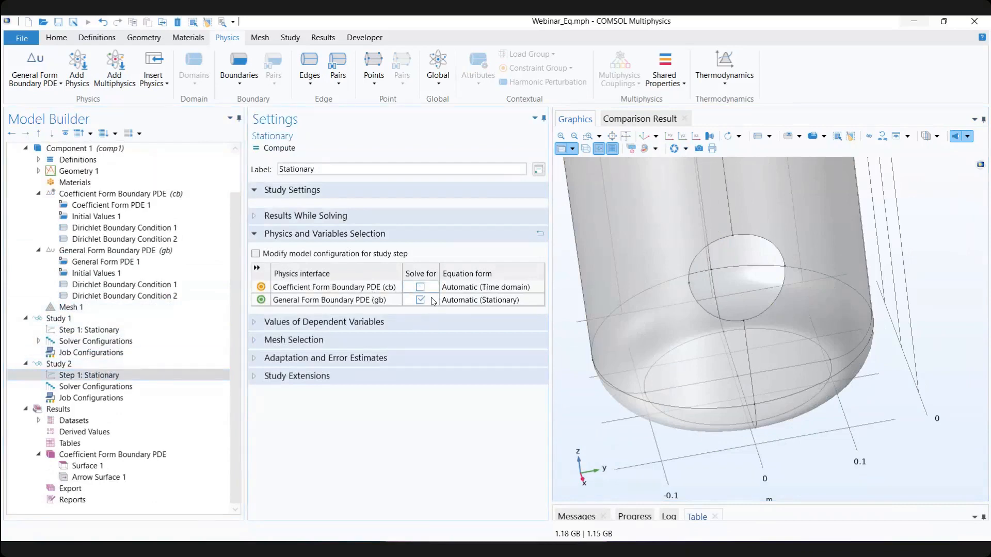
click(70, 333)
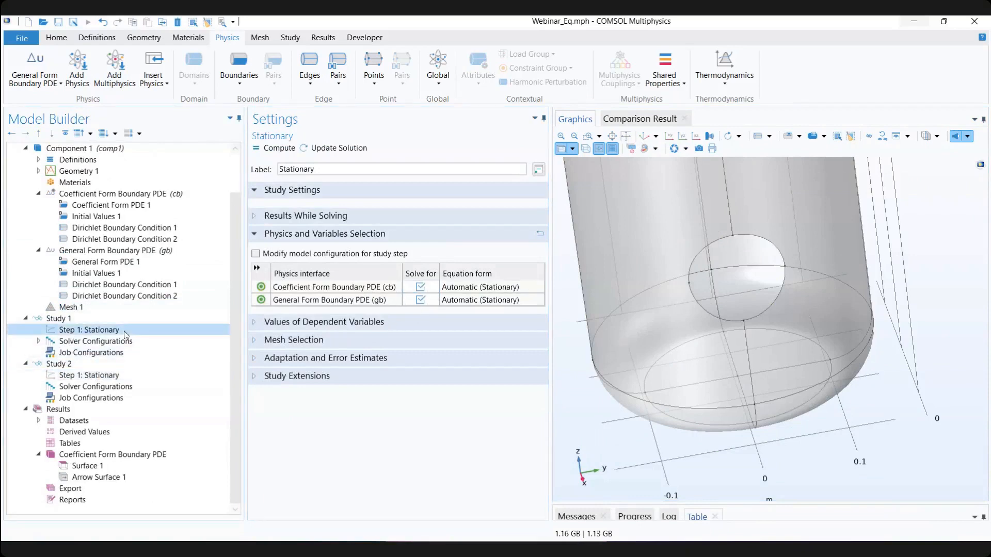
click(421, 300)
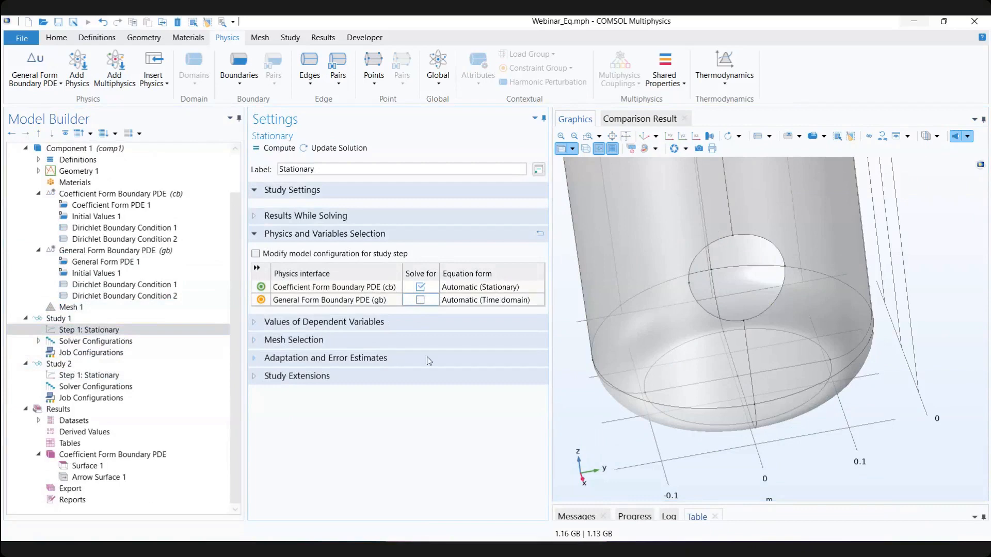
Step: Compute Study 2 and show its V2 surface plot of the whole tank in the default 3D view
click(90, 375)
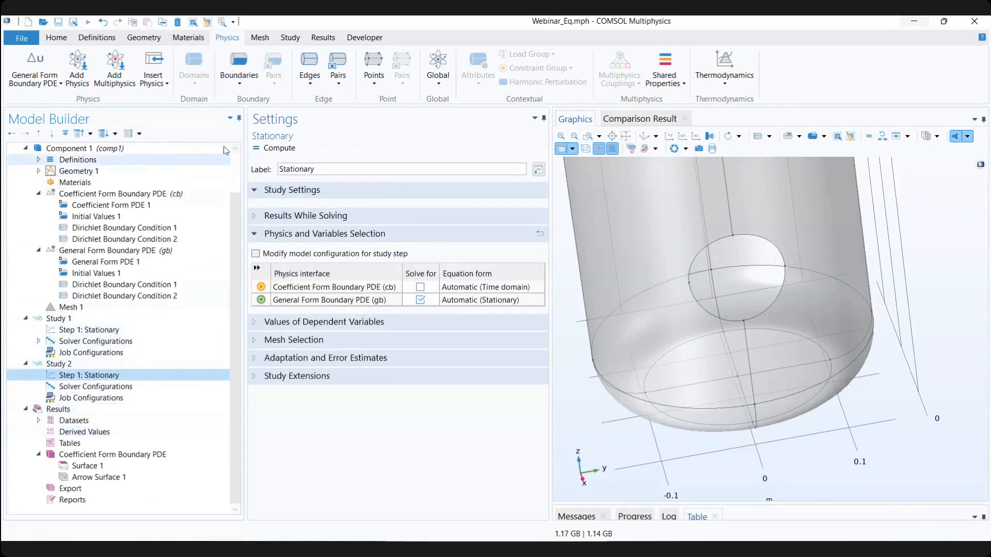
click(278, 149)
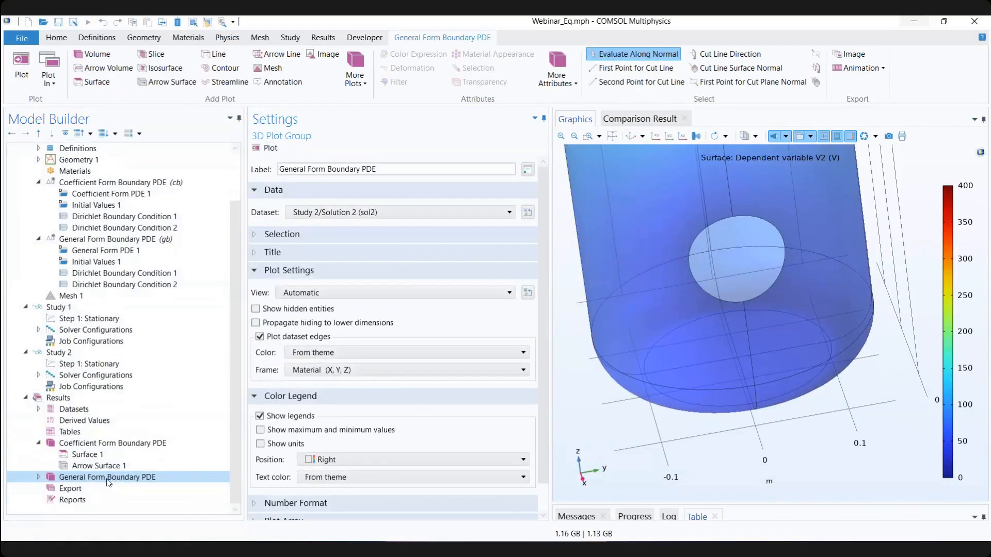
click(88, 487)
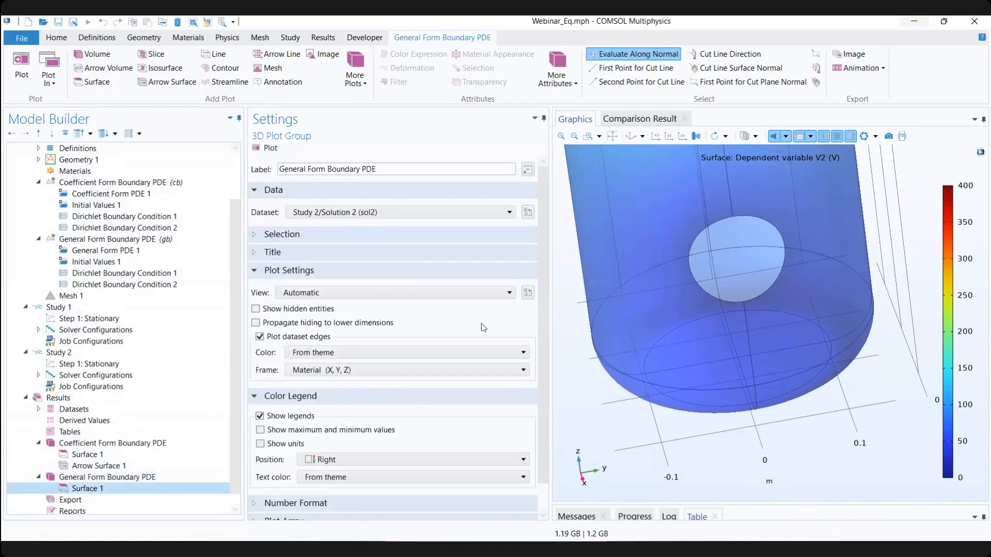
click(632, 136)
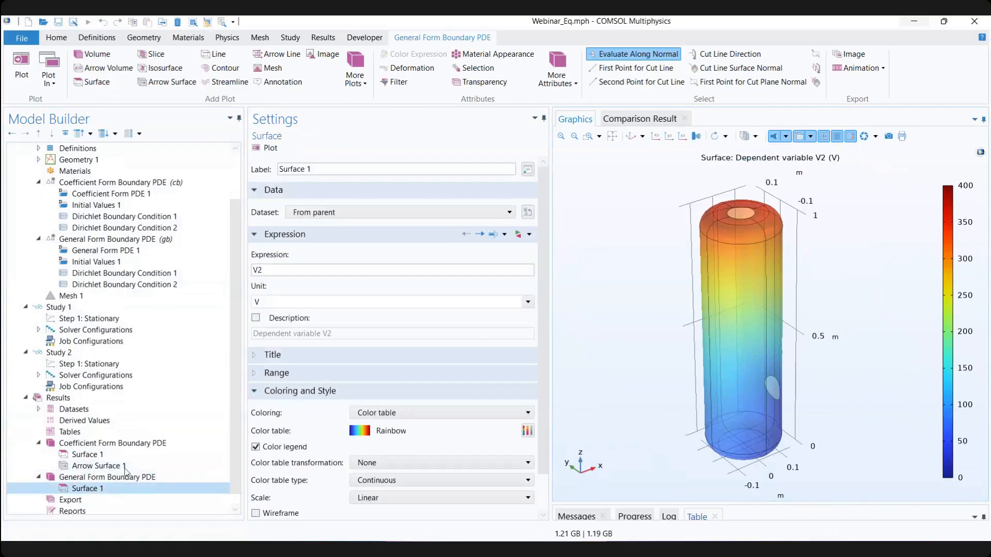
Step: Duplicate Arrow Surface 1 of the Coefficient Form Boundary PDE plot group and move the copy into the General Form Boundary PDE plot group
click(93, 466)
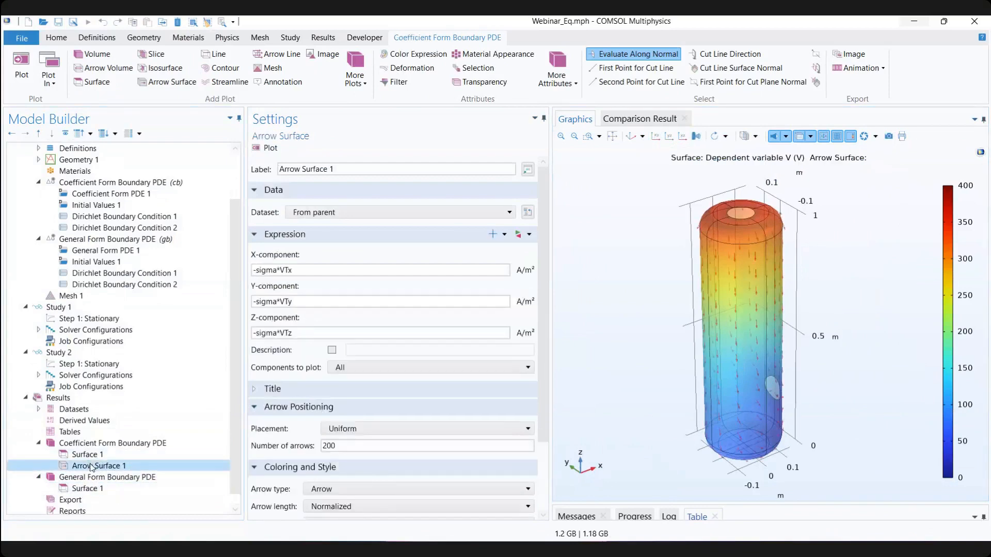
right_click(92, 467)
click(173, 464)
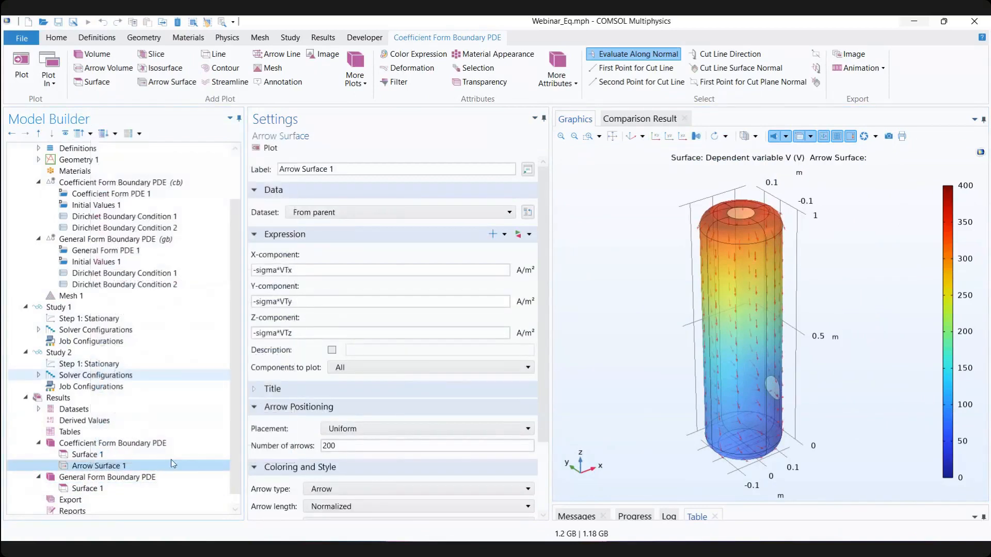
drag(99, 455, 98, 479)
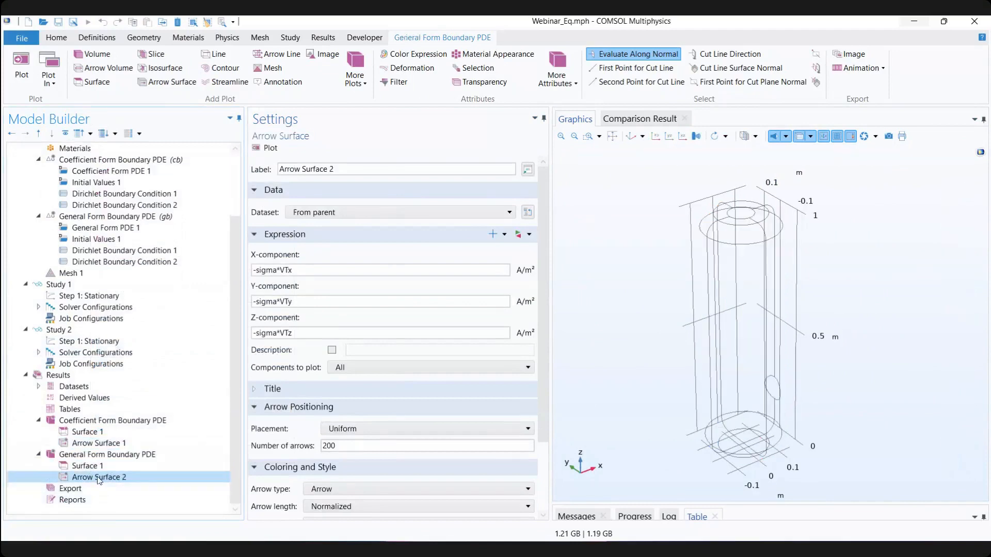
Step: Set the arrow components of Arrow Surface 2 to -sigma*V2Tx, -sigma*V2Ty and -sigma*V2Tz
click(285, 270)
text(2)
click(286, 301)
text(2)
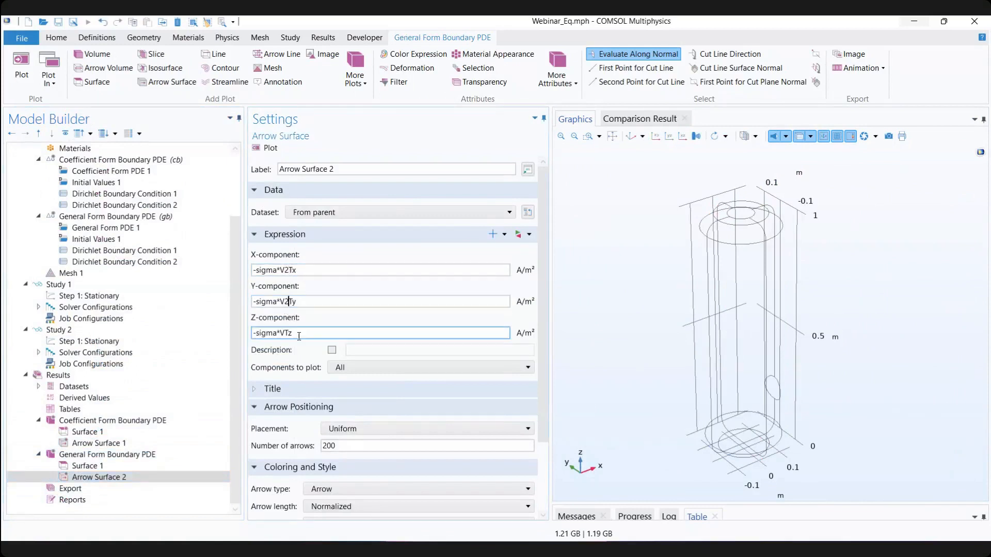
click(283, 334)
text(2)
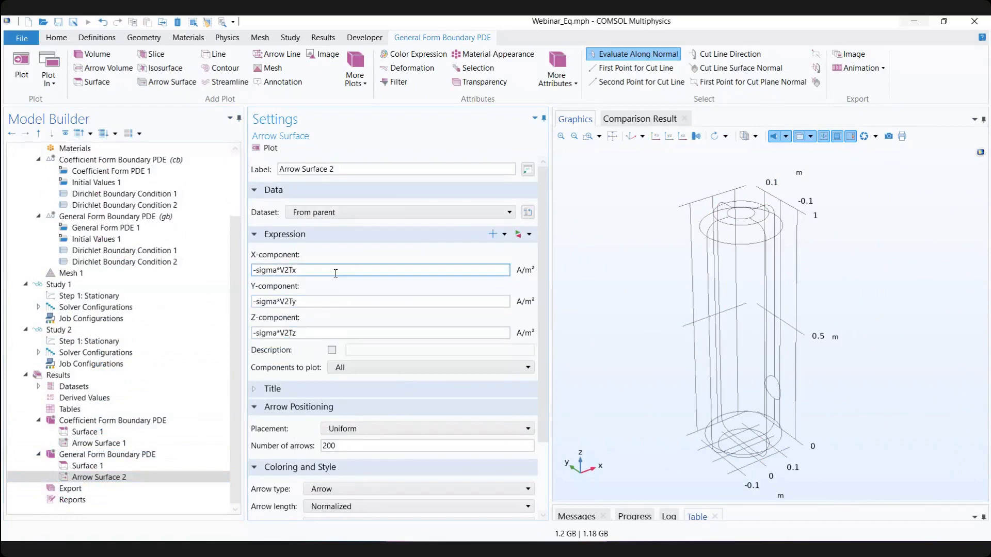
scroll(337, 268, down, 3)
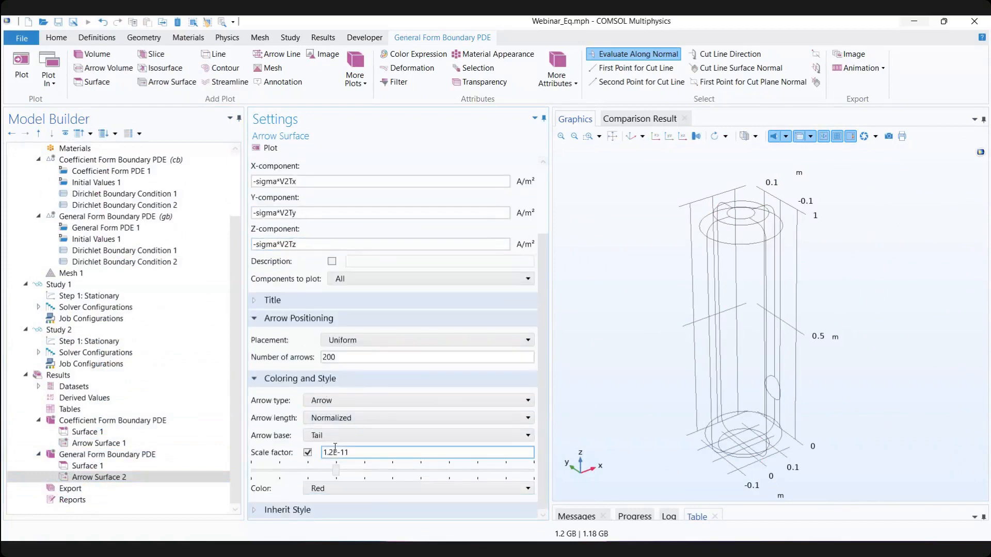
scroll(339, 260, up, 3)
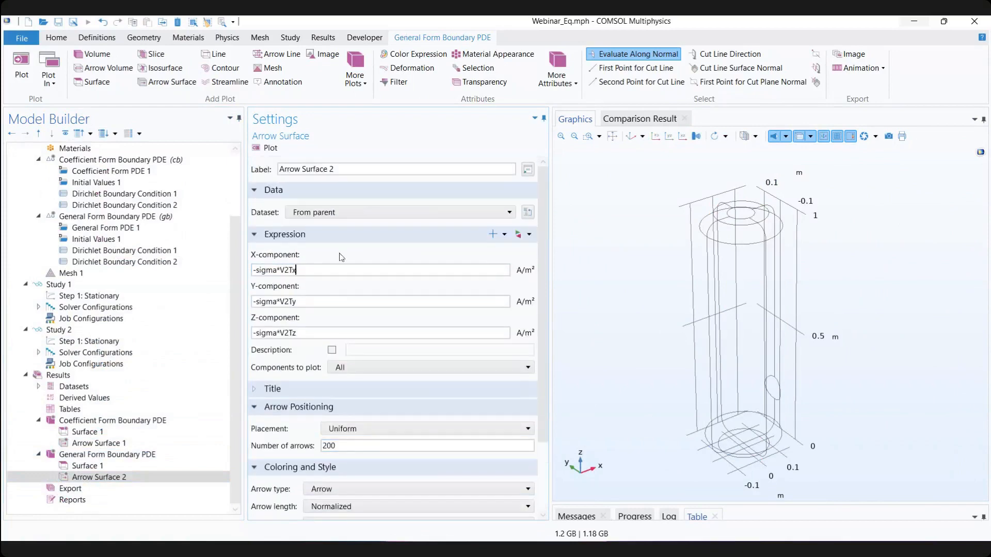
Step: Plot the General Form Boundary PDE group, turn the tank so its side hole faces forward, and switch off transparency
click(111, 467)
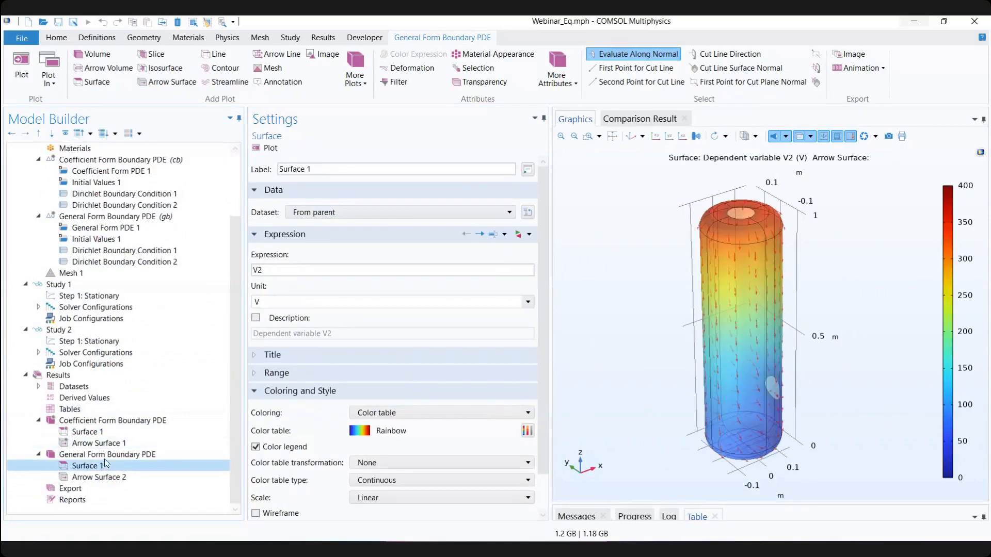
click(106, 455)
drag(618, 373, 527, 375)
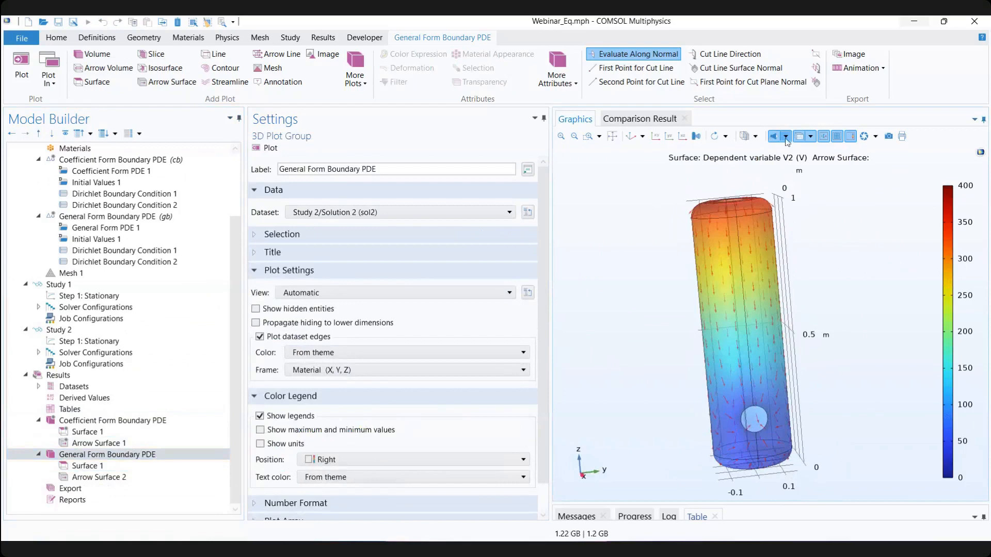
click(801, 137)
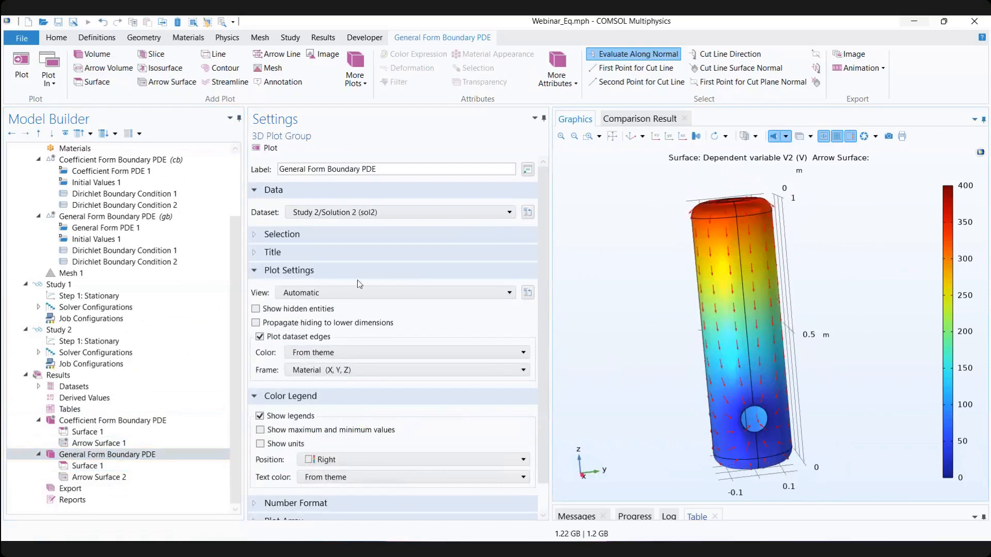
Step: Compare the arrow surface plots of the Coefficient Form Boundary PDE and General Form Boundary PDE plot groups
click(98, 444)
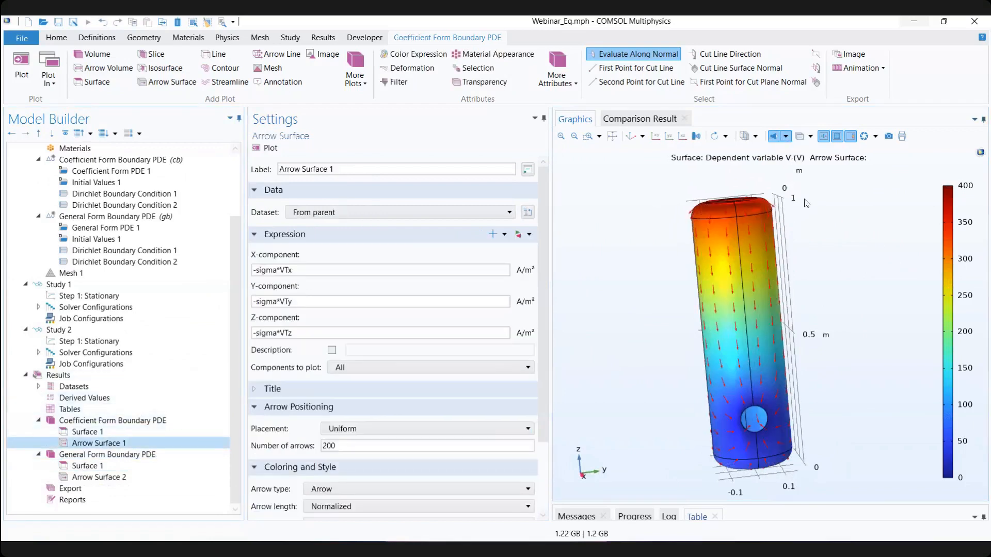
click(101, 477)
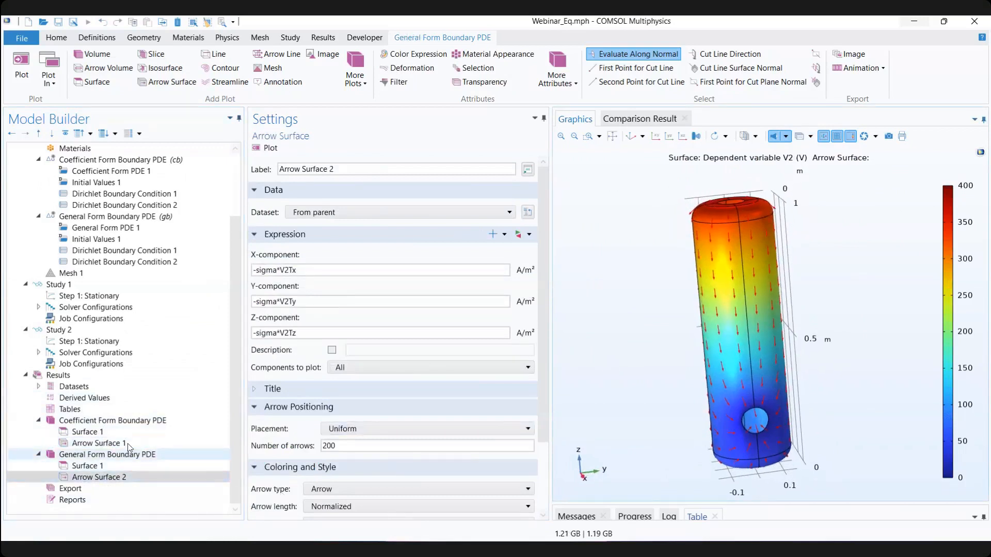
click(103, 443)
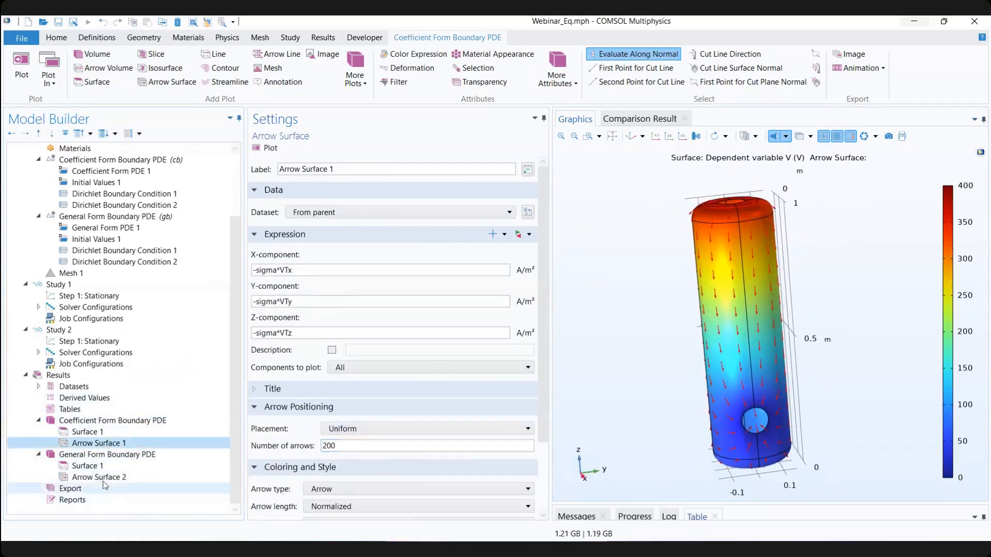
click(138, 480)
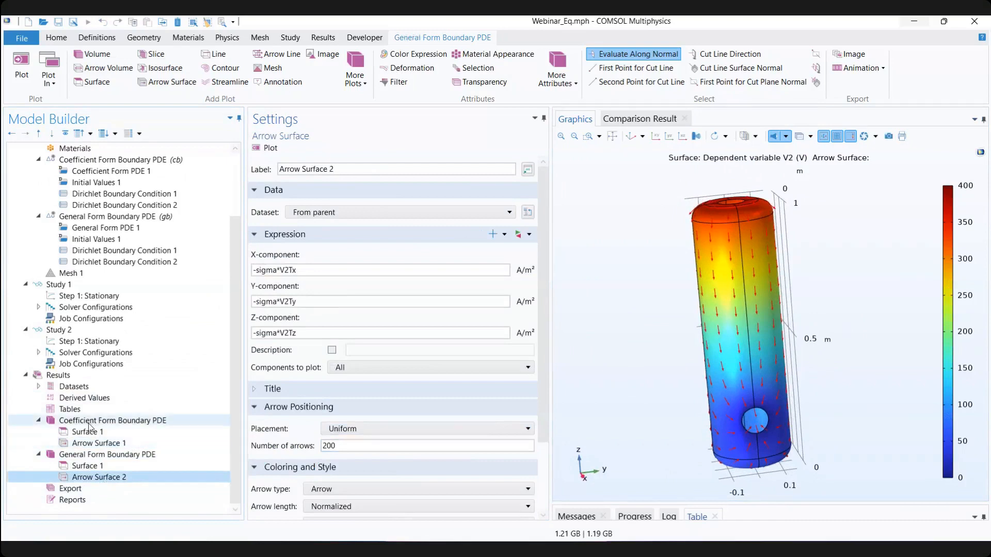
right_click(111, 482)
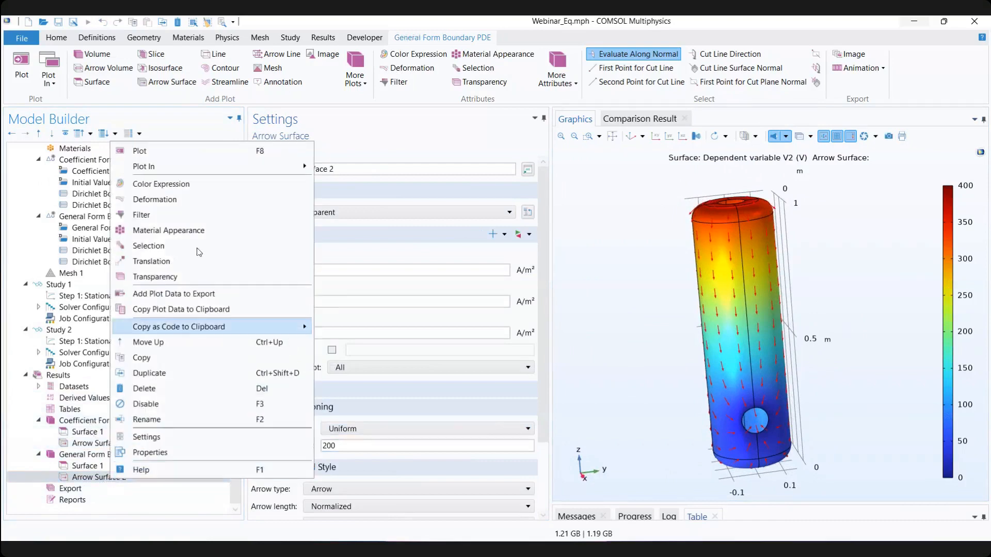
click(155, 181)
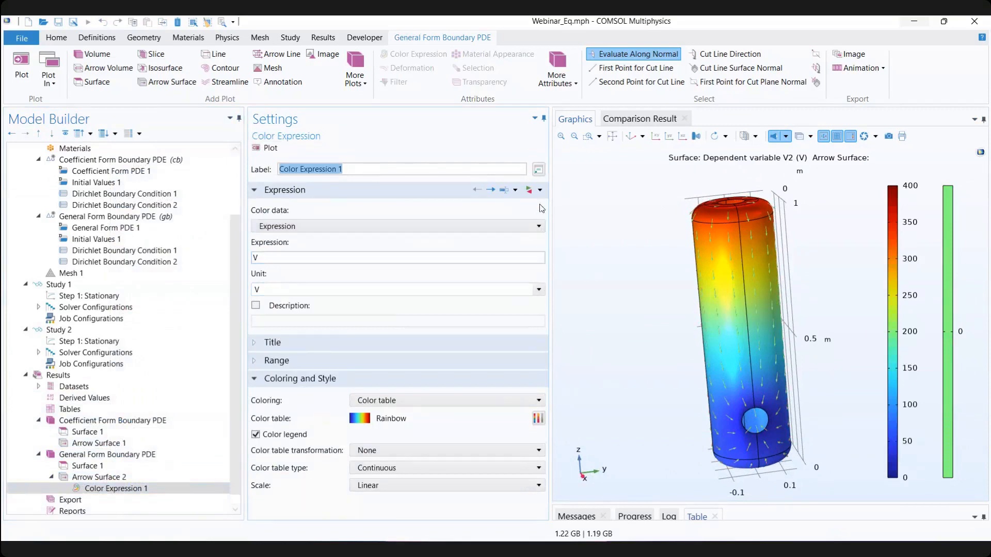
click(544, 196)
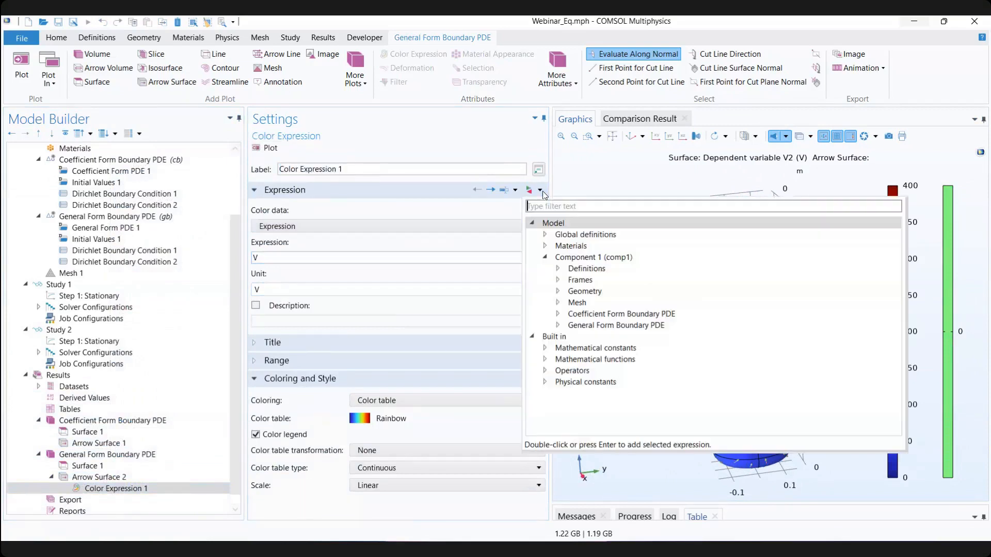
click(558, 315)
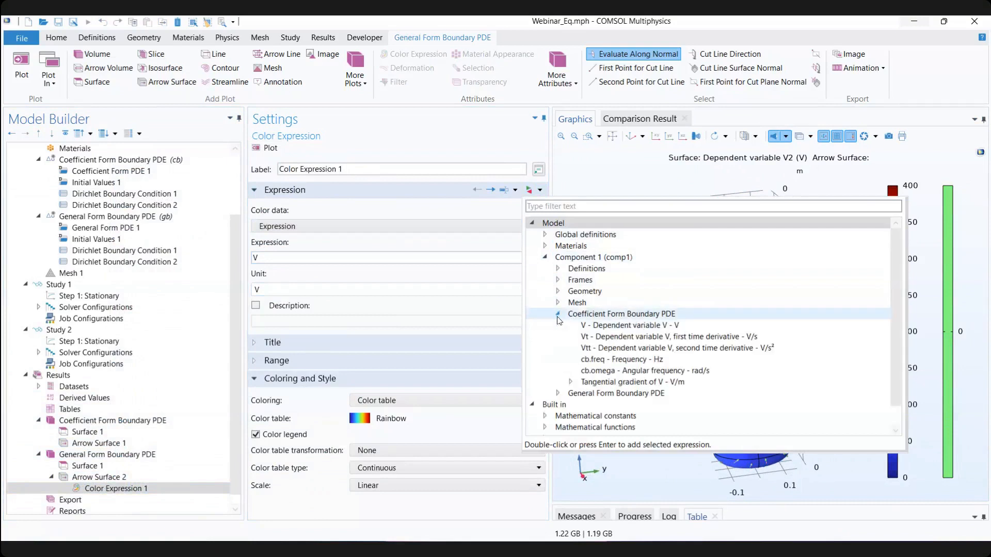
click(558, 314)
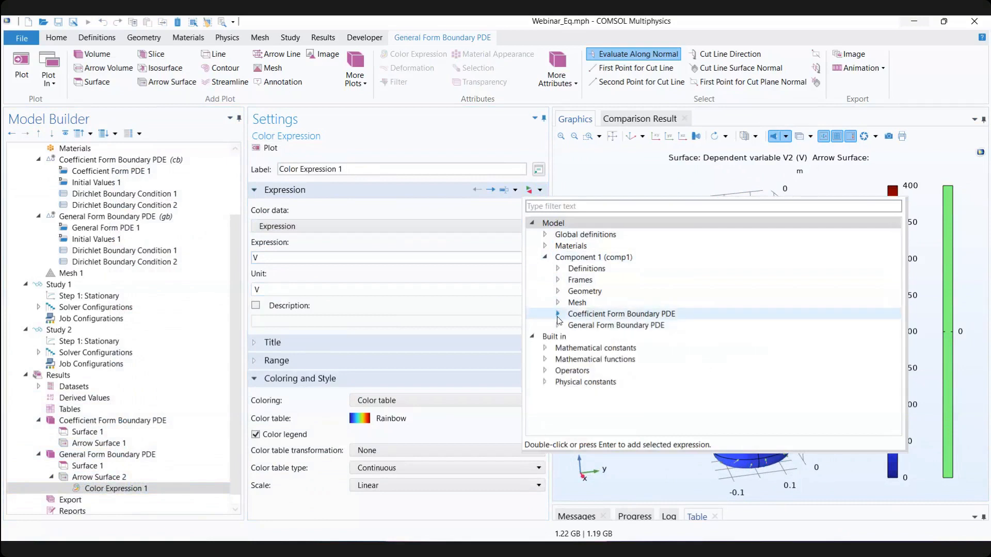
click(302, 259)
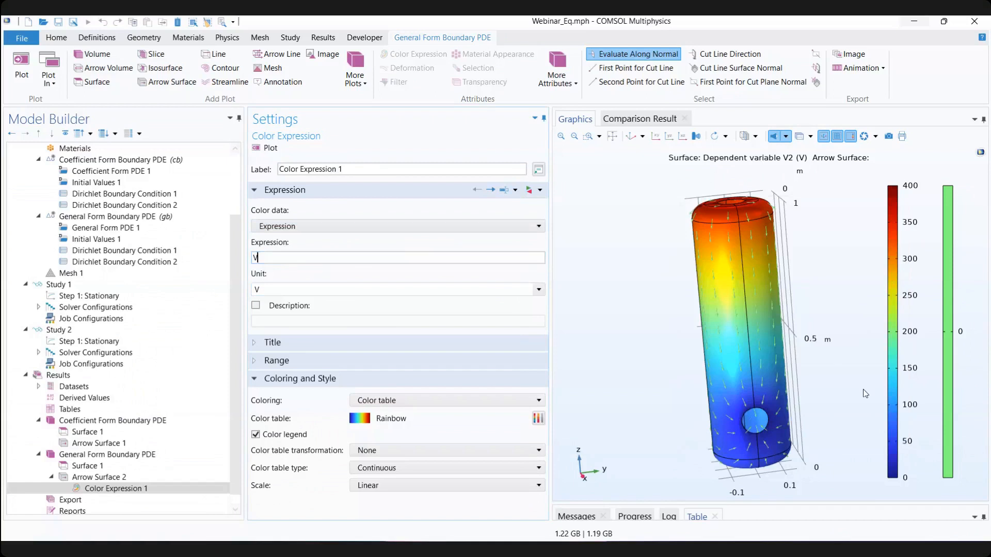
right_click(122, 489)
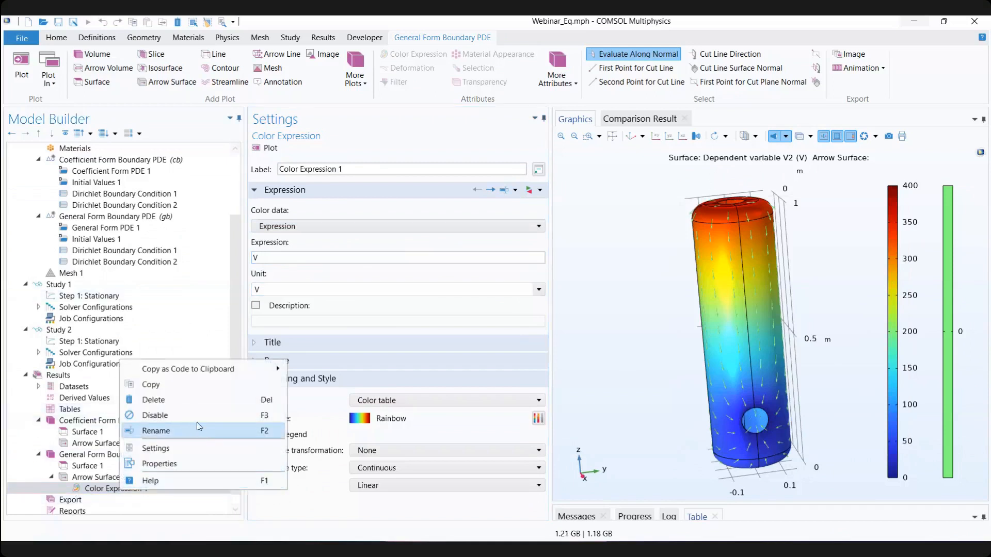
click(199, 400)
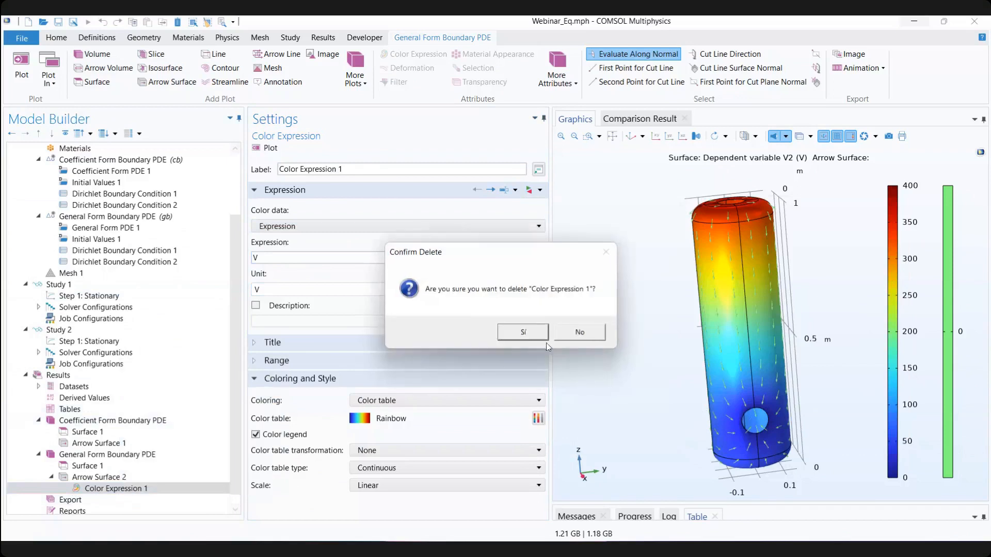
click(517, 332)
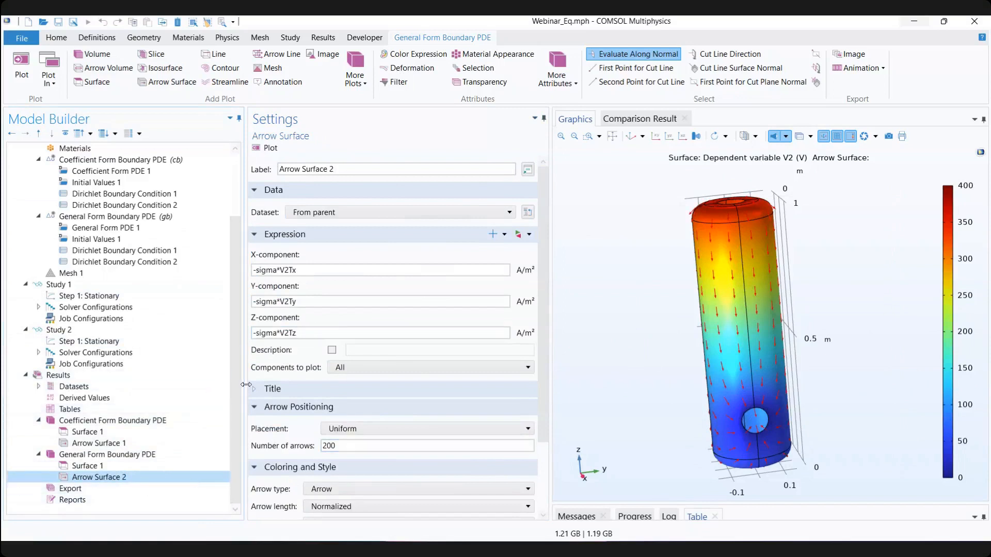
Step: Add a third study of type Stationary to the model and check its Stationary step
click(321, 271)
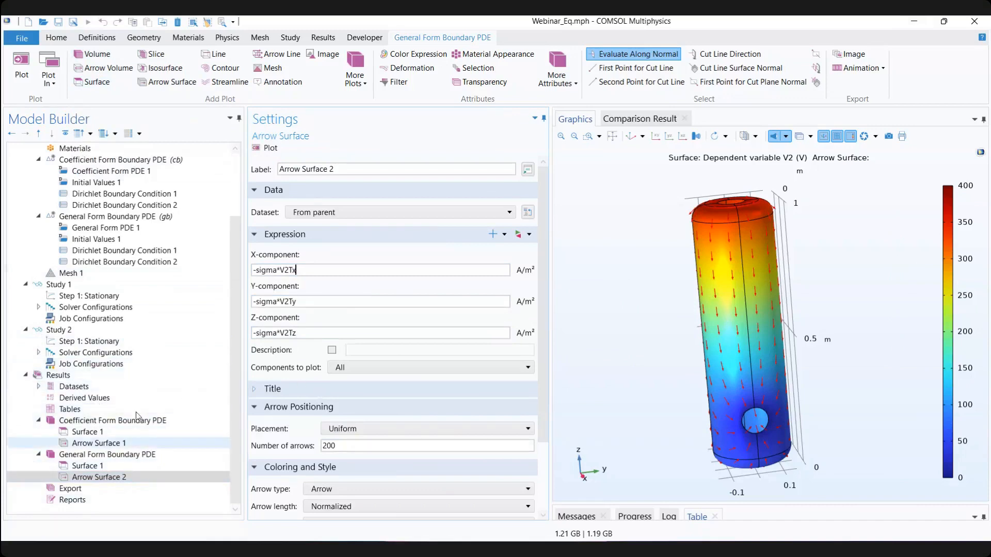
scroll(167, 470, up, 3)
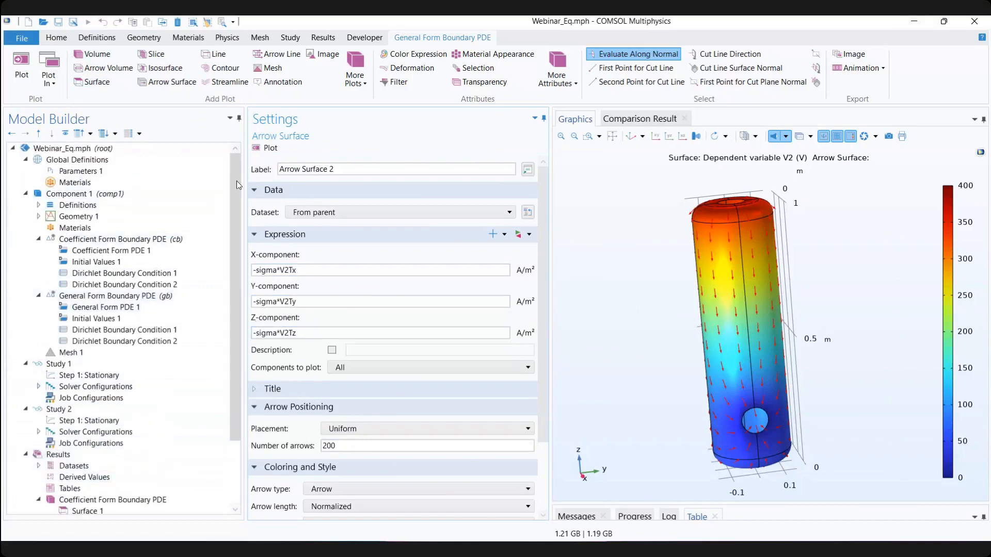
scroll(237, 185, down, 3)
scroll(109, 306, up, 2)
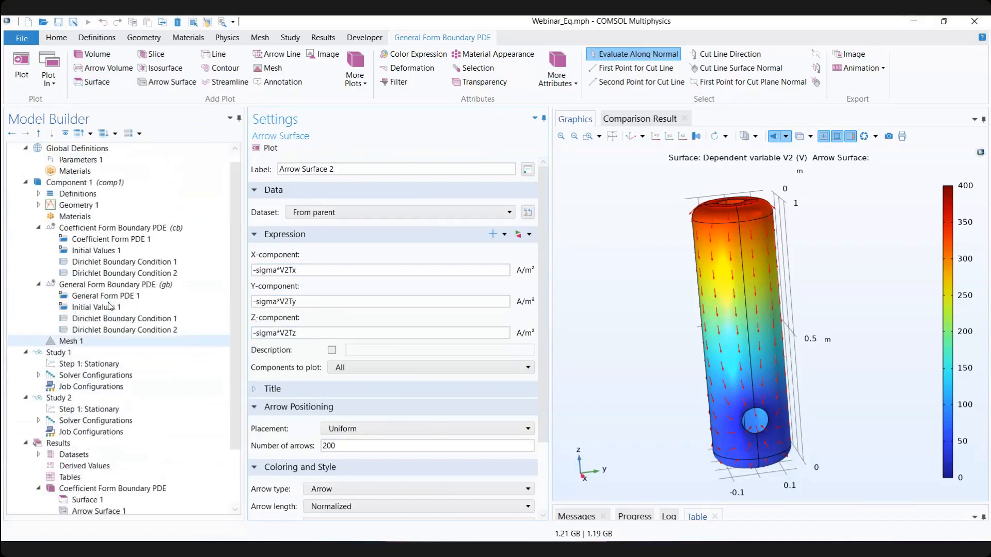
scroll(109, 306, up, 1)
click(290, 37)
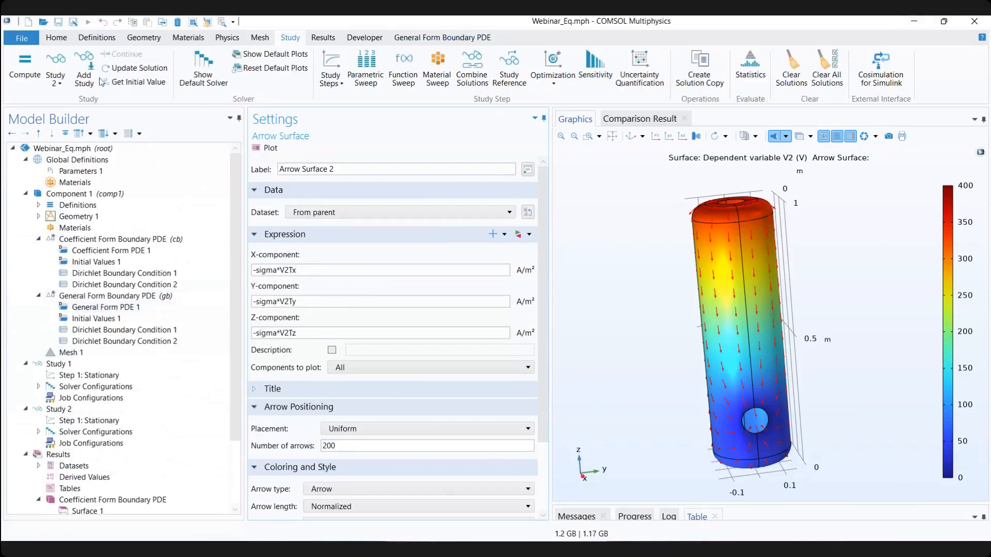
click(84, 72)
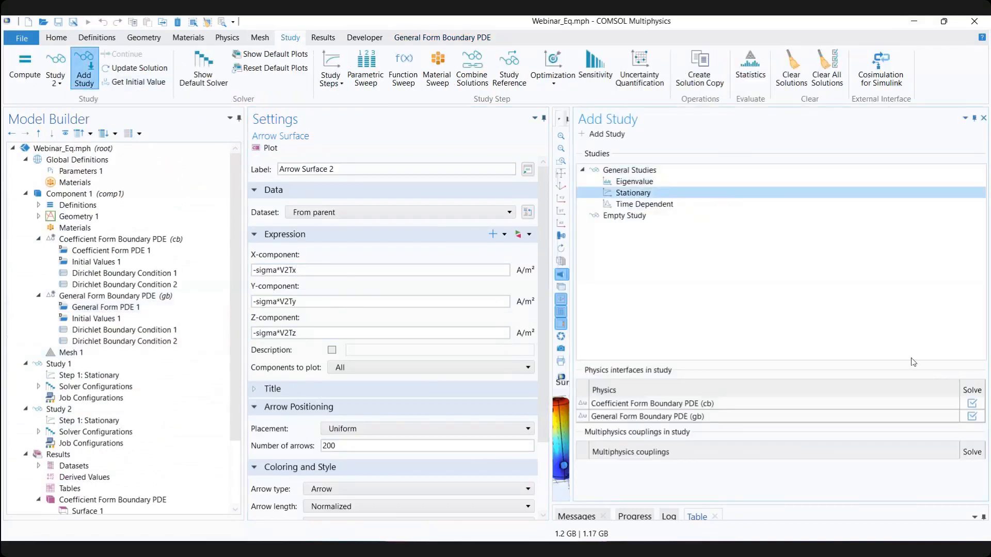
double_click(642, 194)
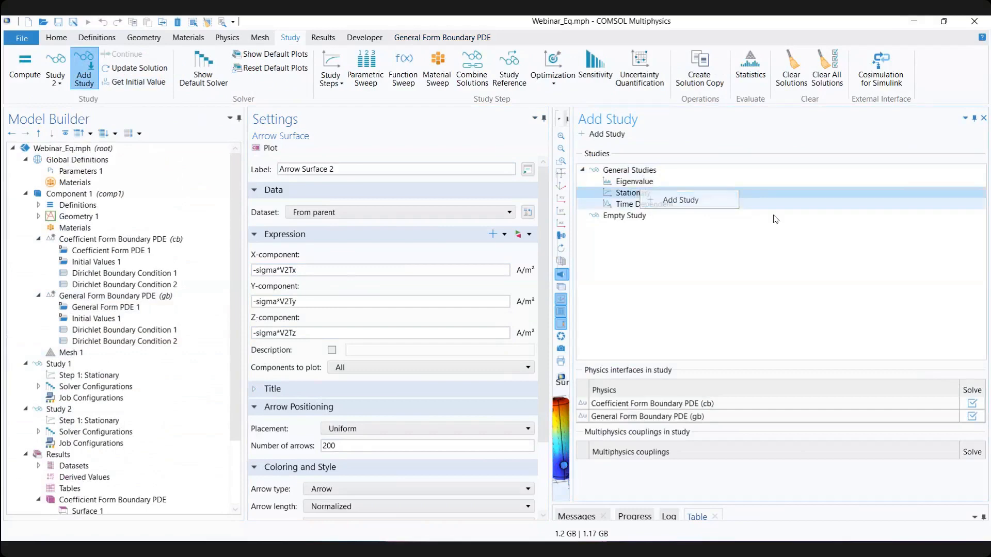
click(985, 121)
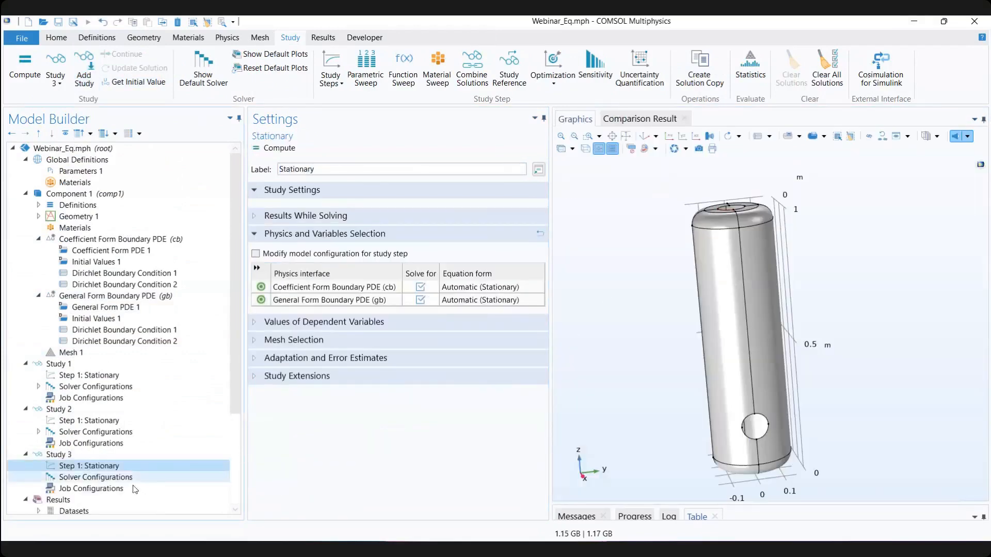
click(59, 454)
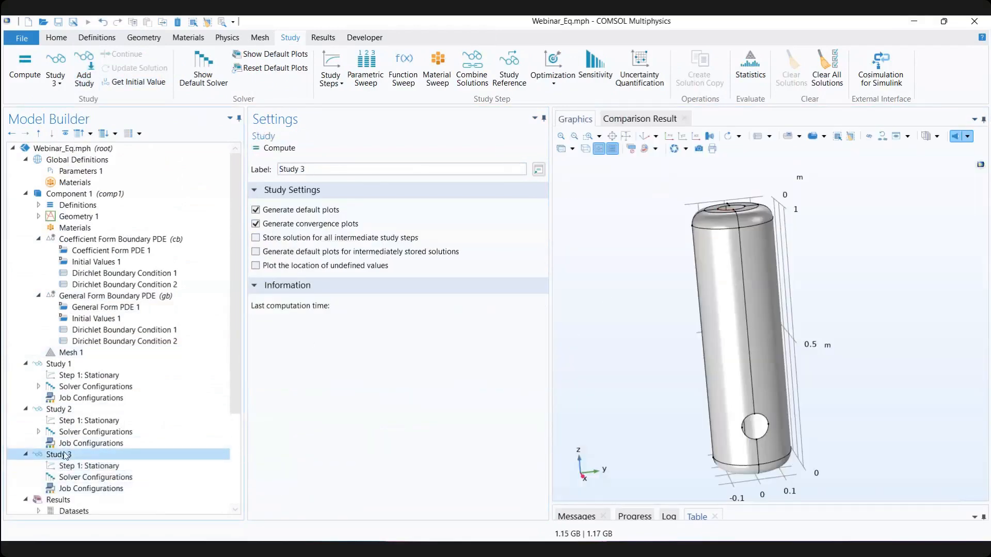
click(98, 477)
click(111, 466)
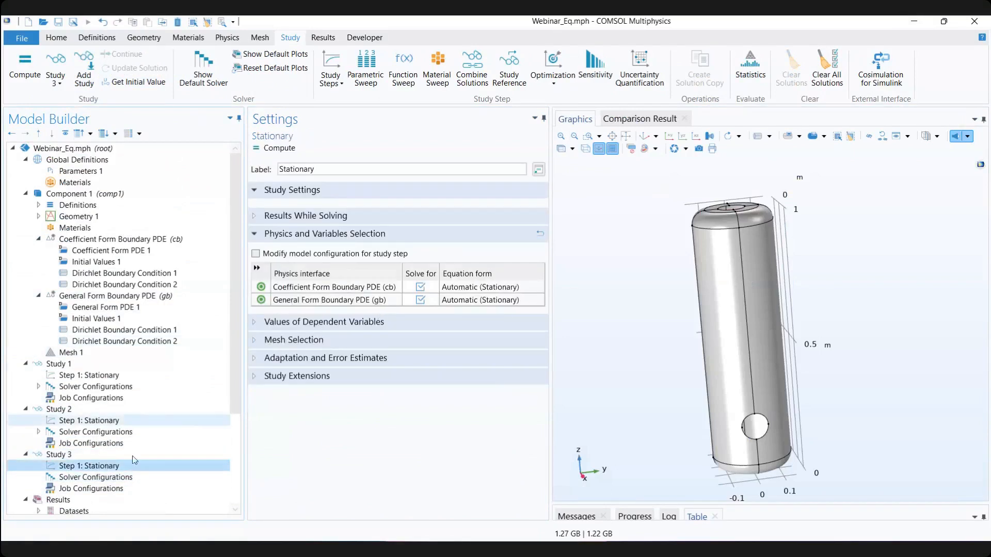
Step: Add a Weak Form Boundary PDE interface from the lower-dimension mathematics PDE interfaces to Component 1
click(79, 240)
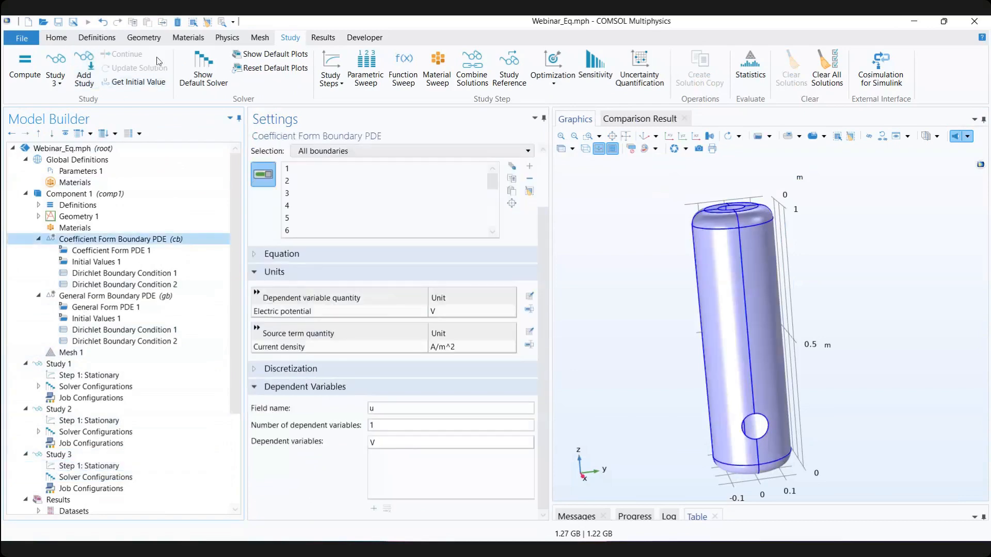
click(227, 37)
click(90, 76)
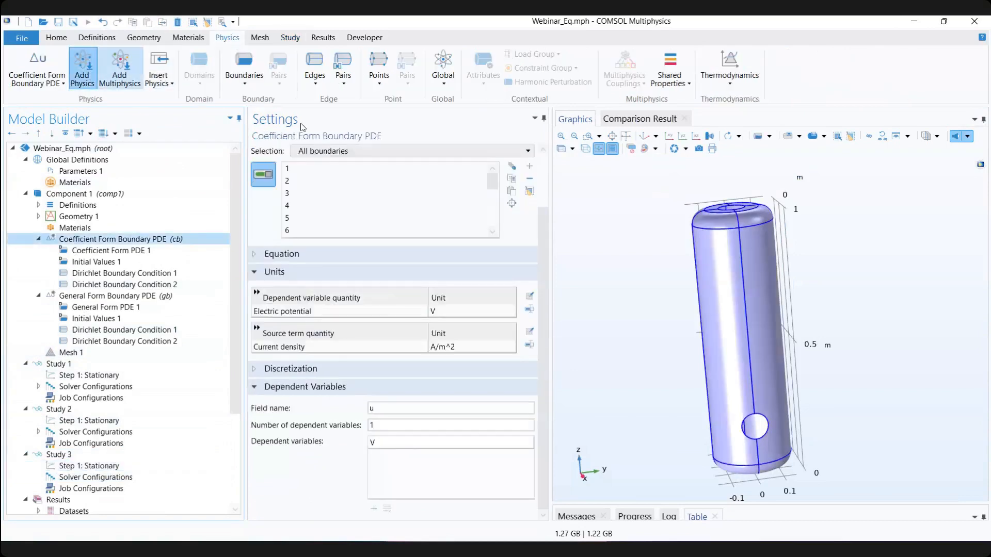
click(582, 363)
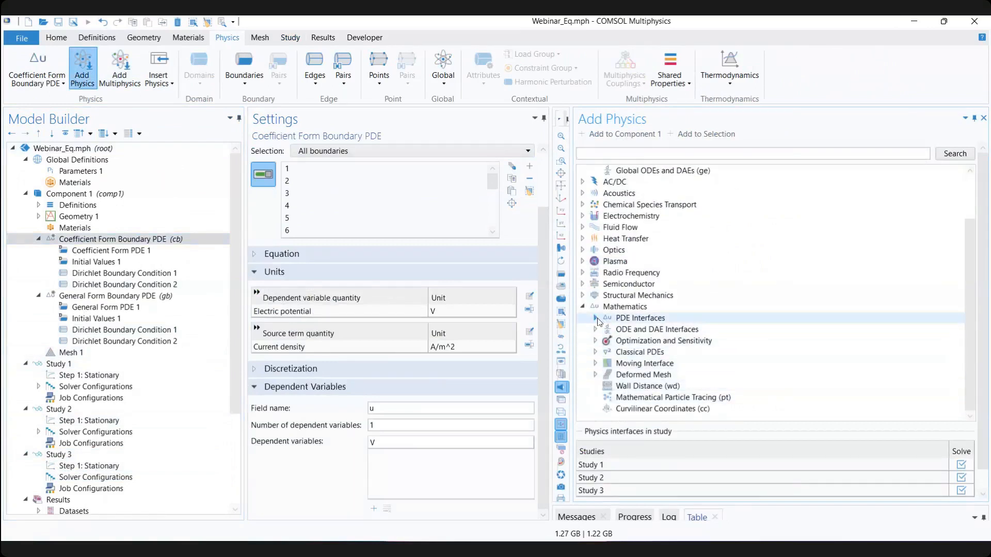
click(595, 318)
click(655, 386)
click(608, 386)
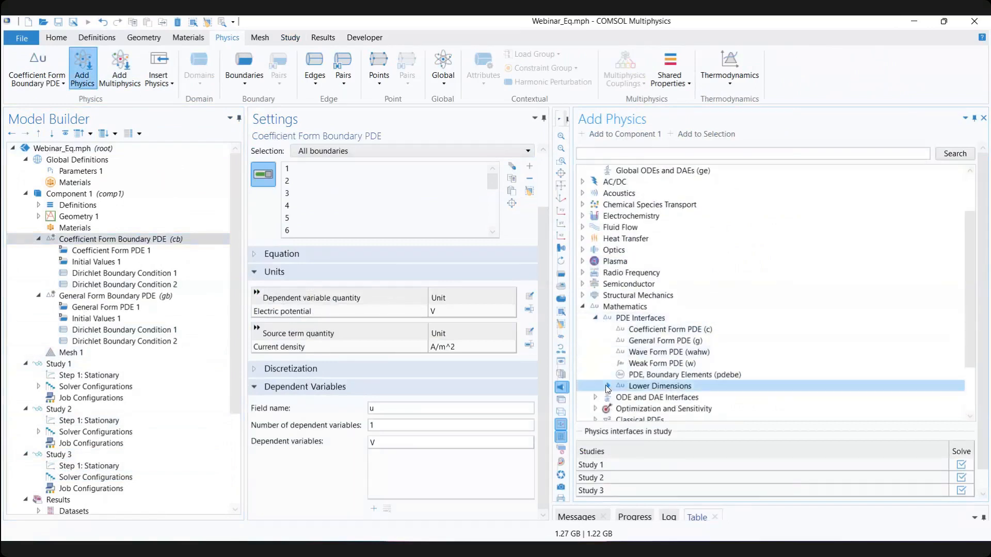
scroll(647, 369, down, 4)
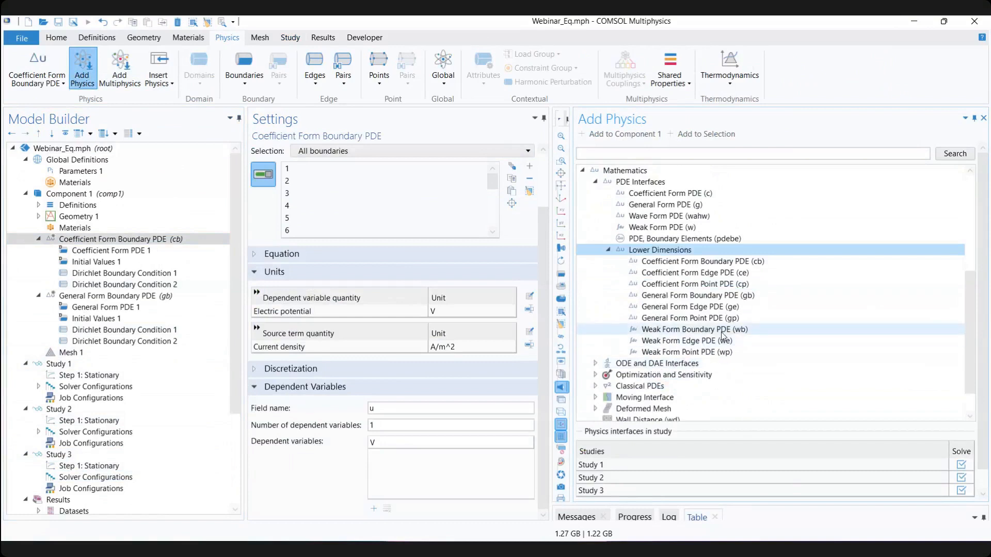
click(743, 330)
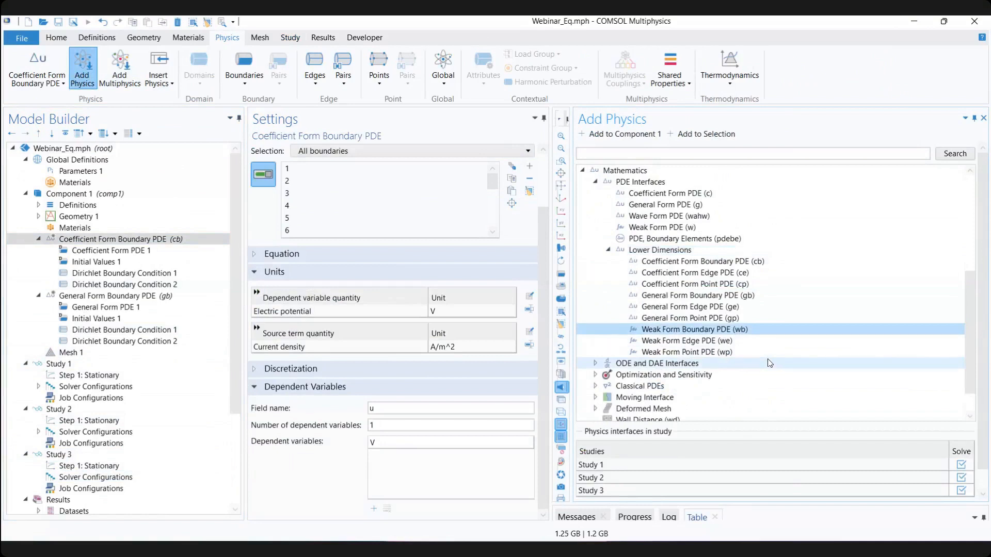
right_click(667, 330)
click(696, 338)
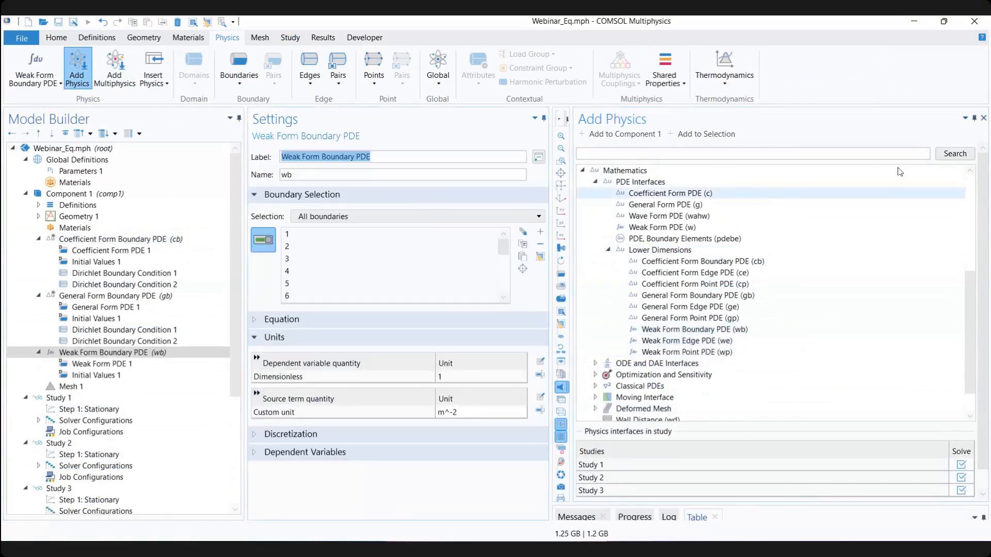
click(983, 118)
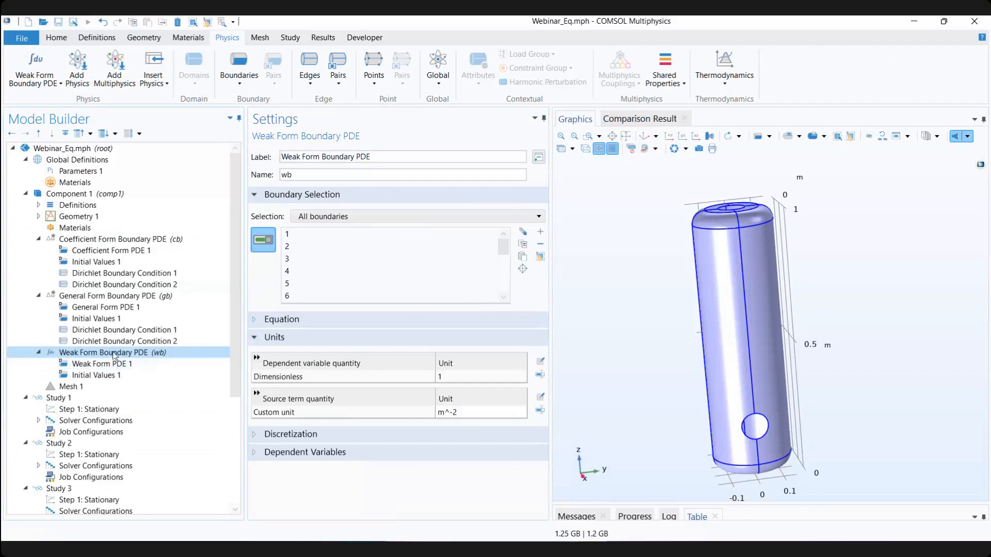
Step: Set the source term quantity of the Weak Form Boundary PDE to Current density (A/m^2)
click(541, 362)
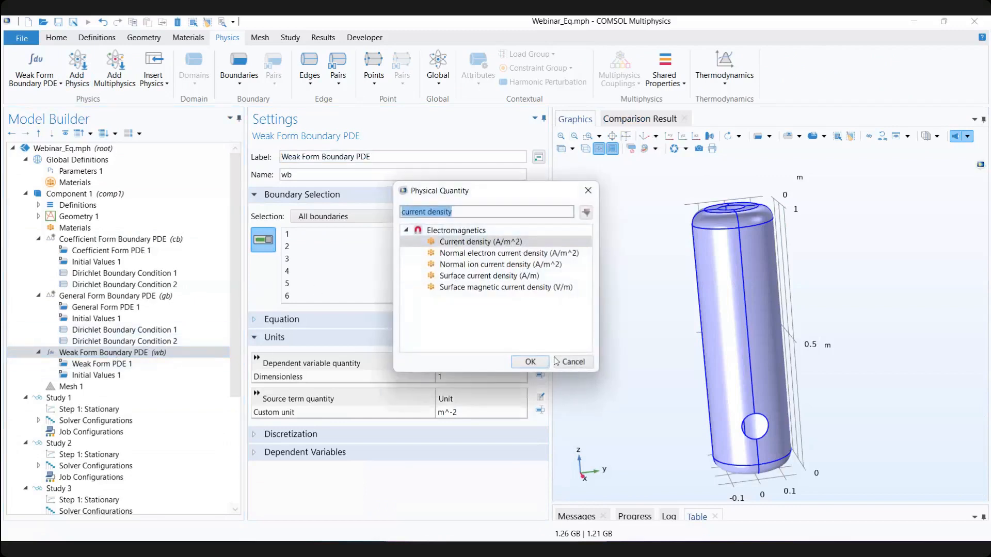
click(573, 362)
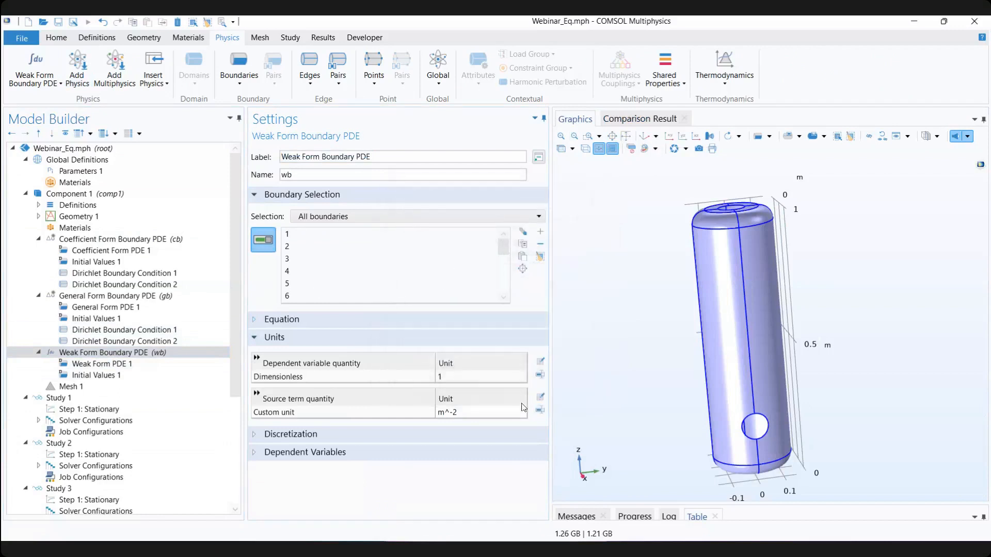
click(541, 397)
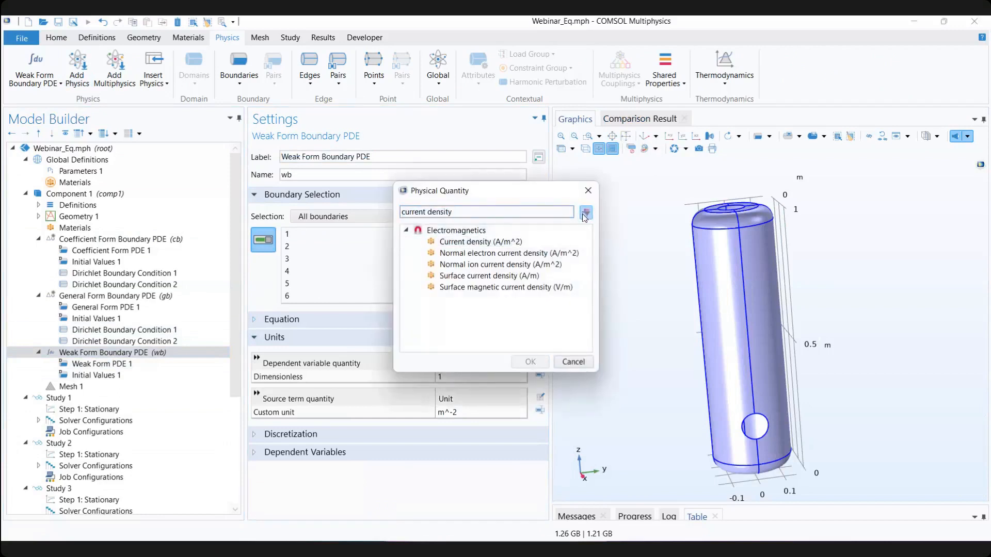
click(494, 245)
click(531, 364)
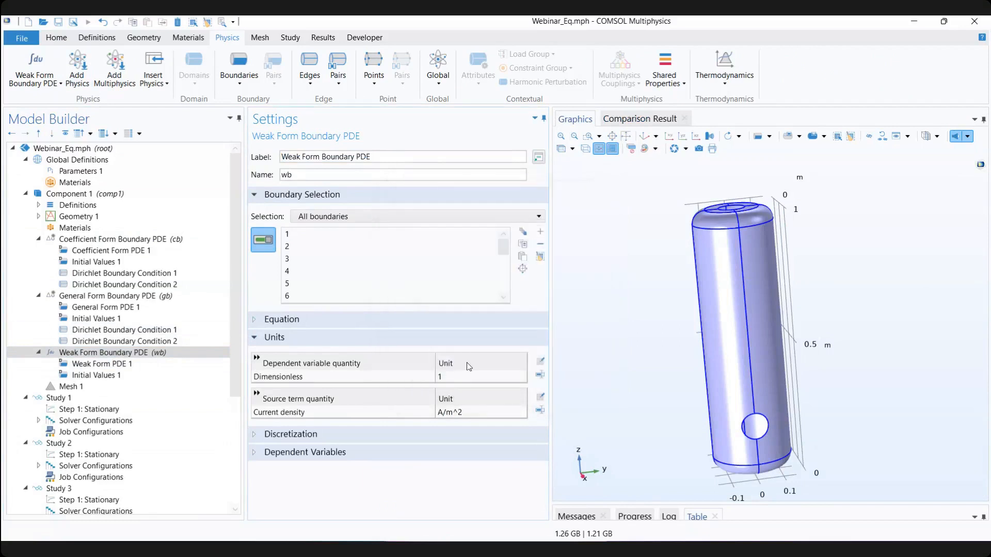
Step: Search the physical quantities for "potential" and set the Weak Form Boundary PDE's dependent variable quantity to Electric potential (V)
click(540, 361)
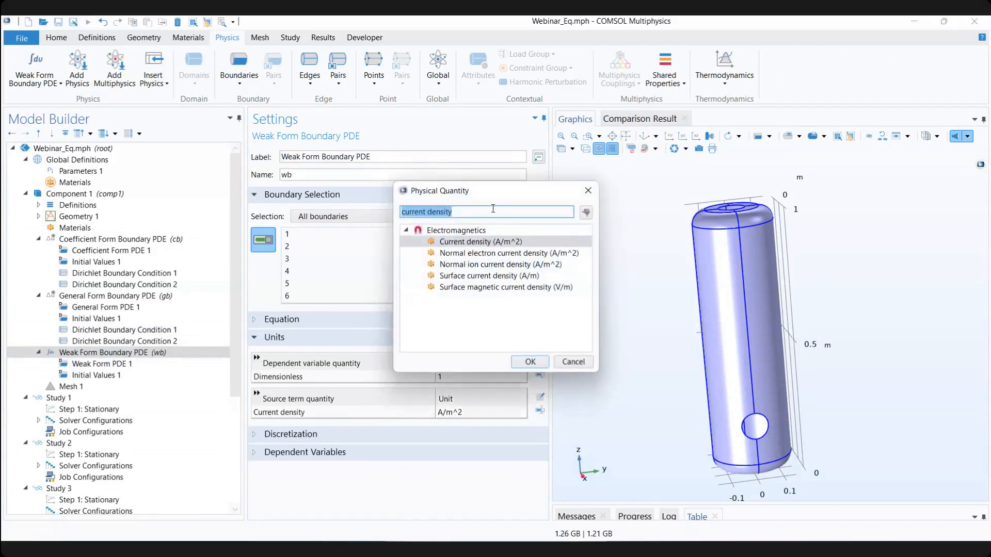
text(potential)
key(Return)
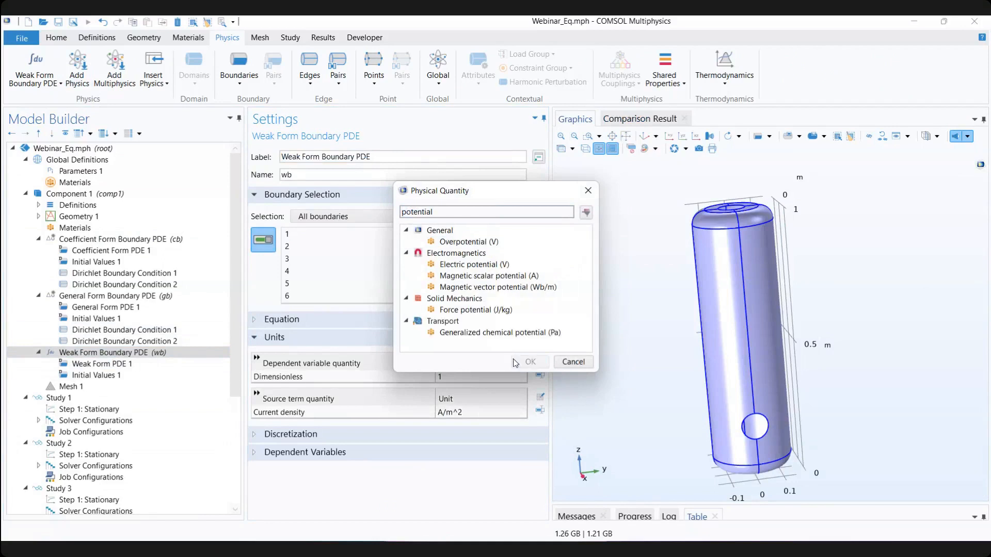
click(495, 265)
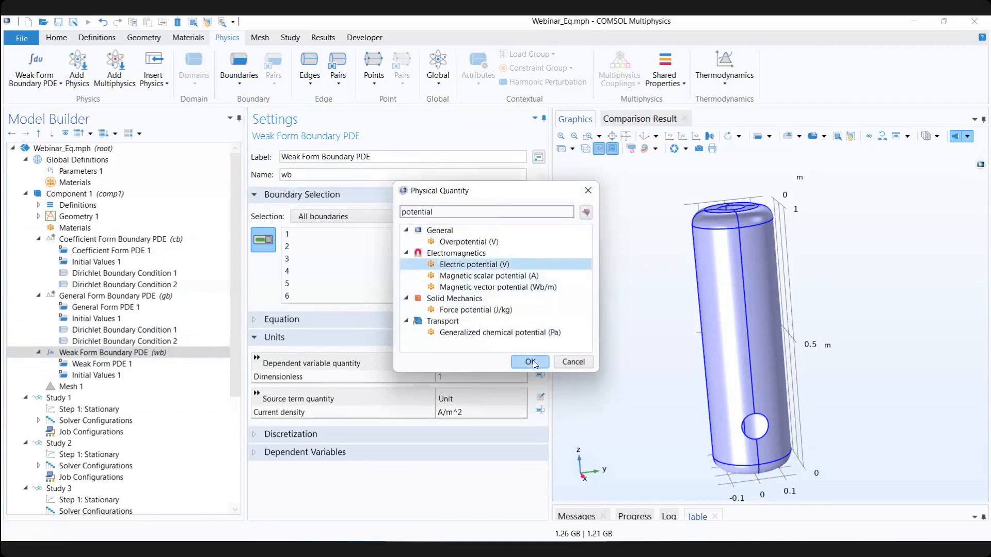
click(530, 362)
Step: Rename the dependent variable of the Weak Form Boundary PDE to V3
click(298, 453)
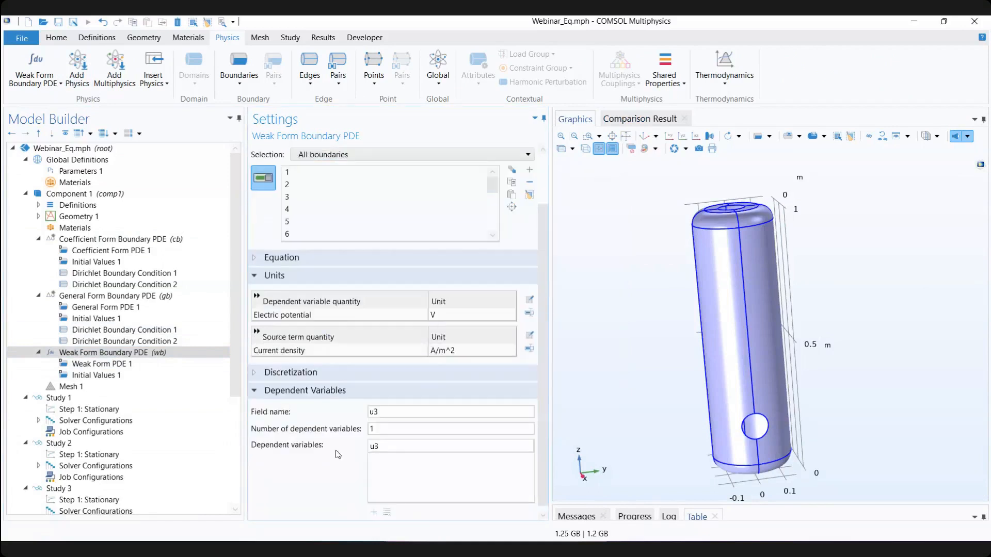
click(377, 444)
text(V)
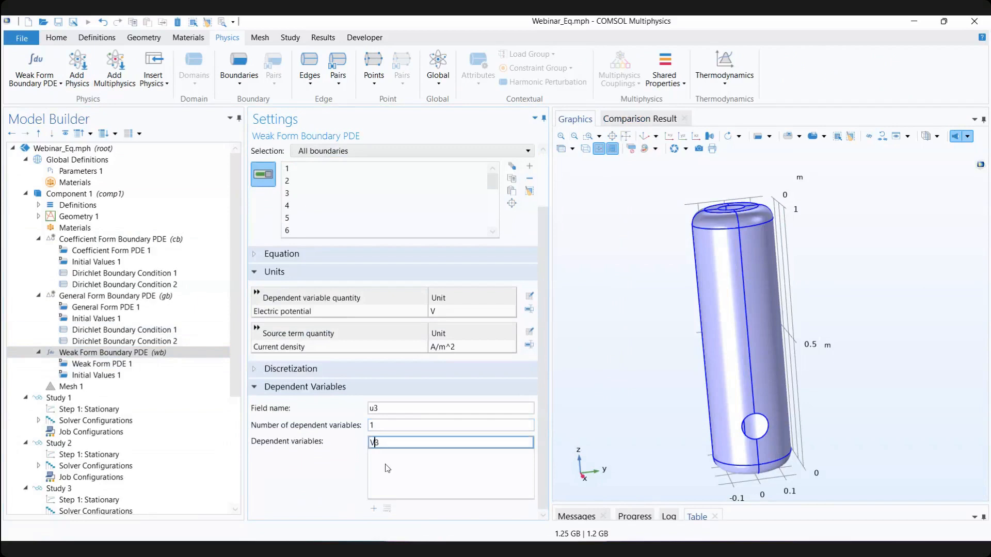
Step: Exclude the Coefficient Form and General Form Boundary PDEs from Study 3's stationary step so it solves only the Weak Form Boundary PDE
click(102, 366)
click(98, 375)
click(103, 353)
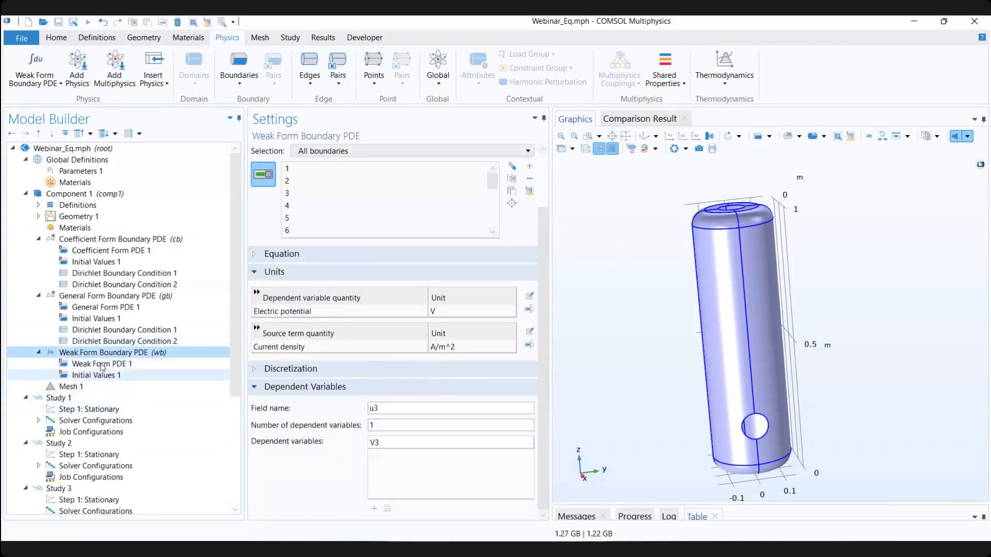
scroll(92, 436, down, 3)
click(78, 387)
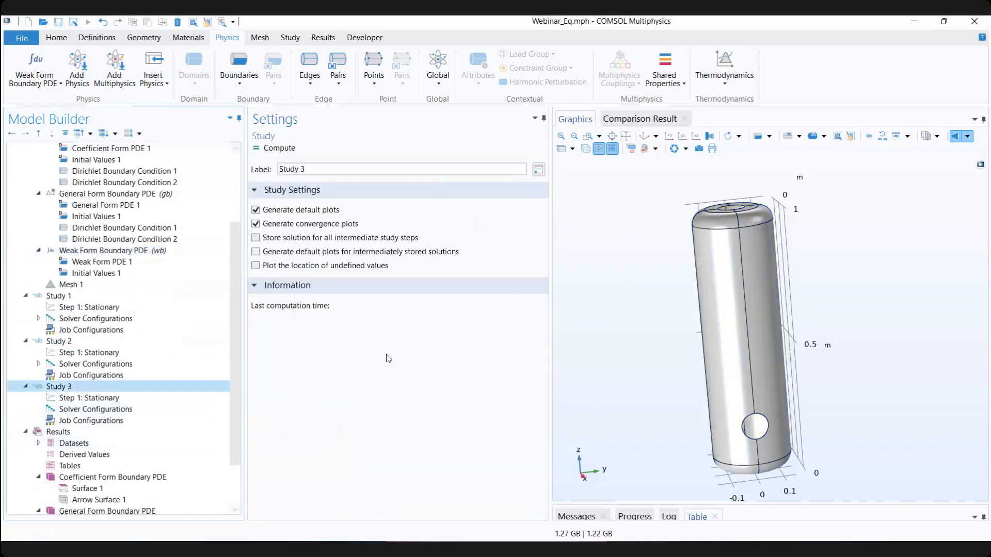
click(90, 398)
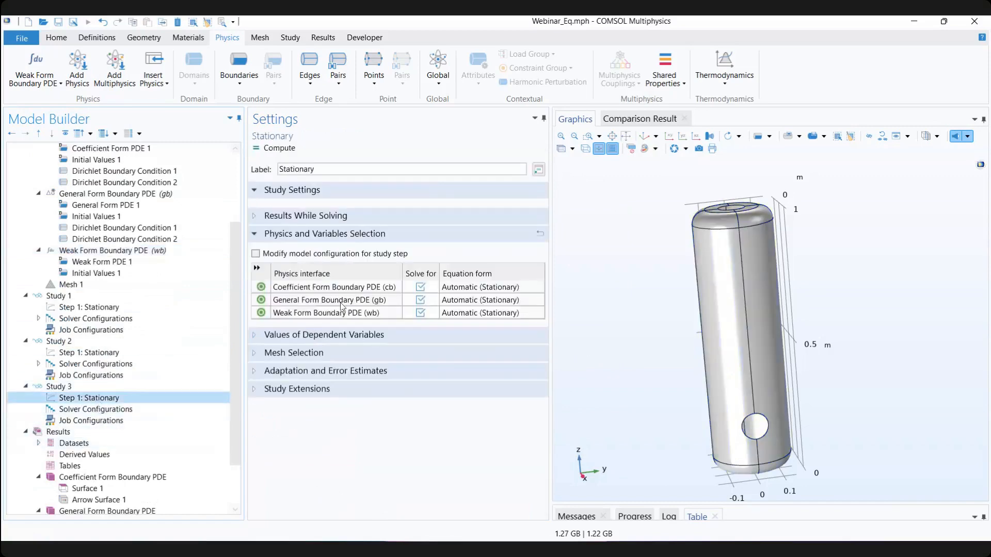
click(421, 300)
click(423, 288)
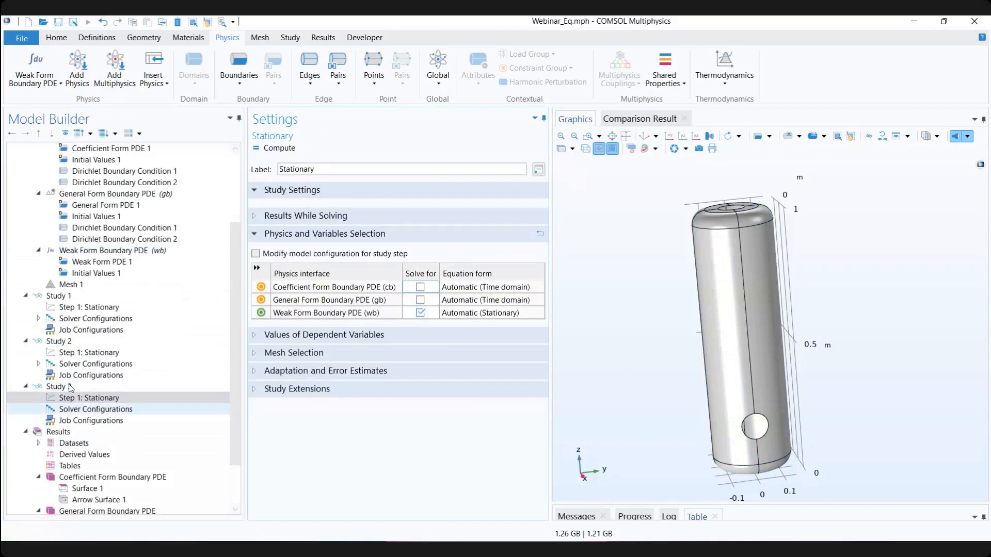
Step: Exclude the Weak Form Boundary PDE from the stationary steps of Study 2 and Study 1, and check Study 3's physics selection
click(103, 353)
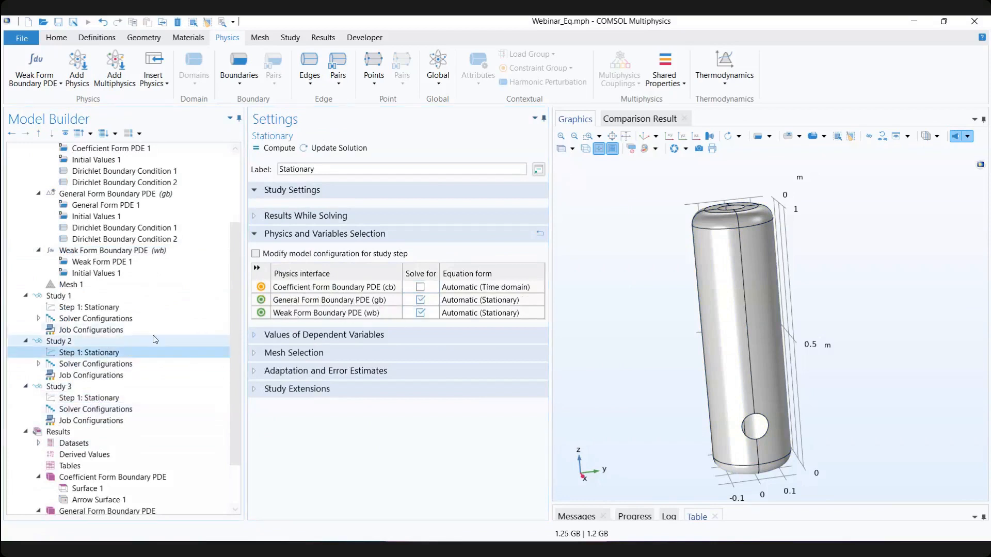
click(420, 313)
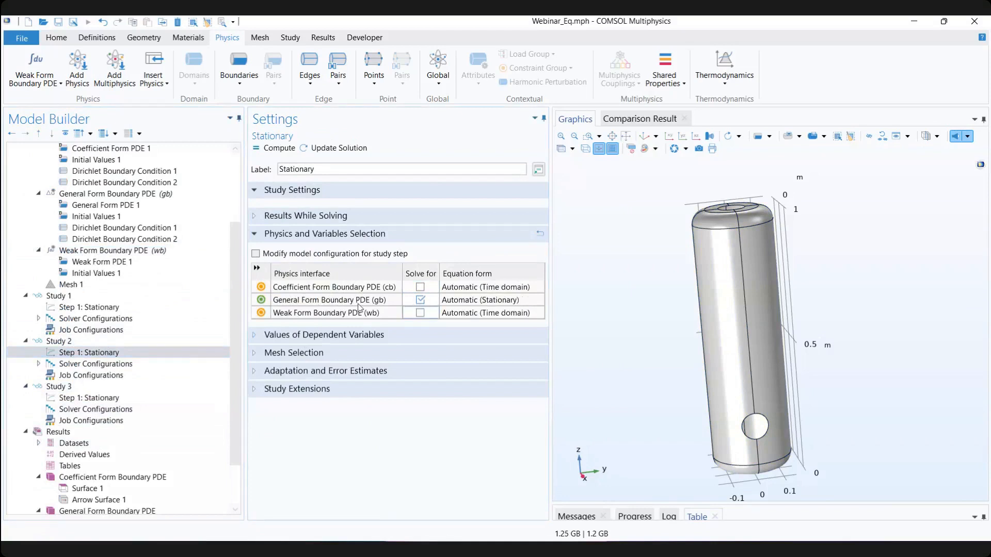
key(Up)
key(Up)
key(Up)
key(Up)
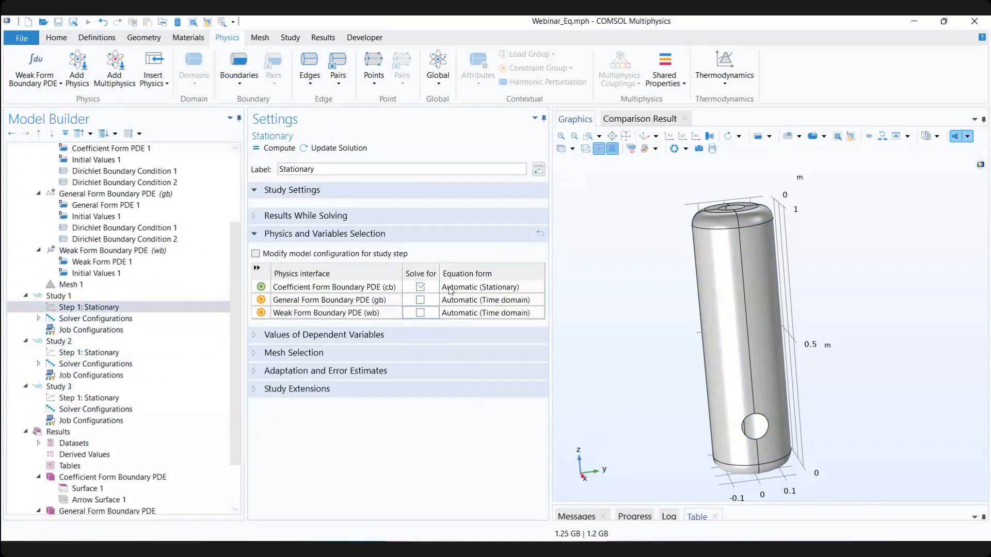
scroll(83, 408, down, 1)
click(91, 365)
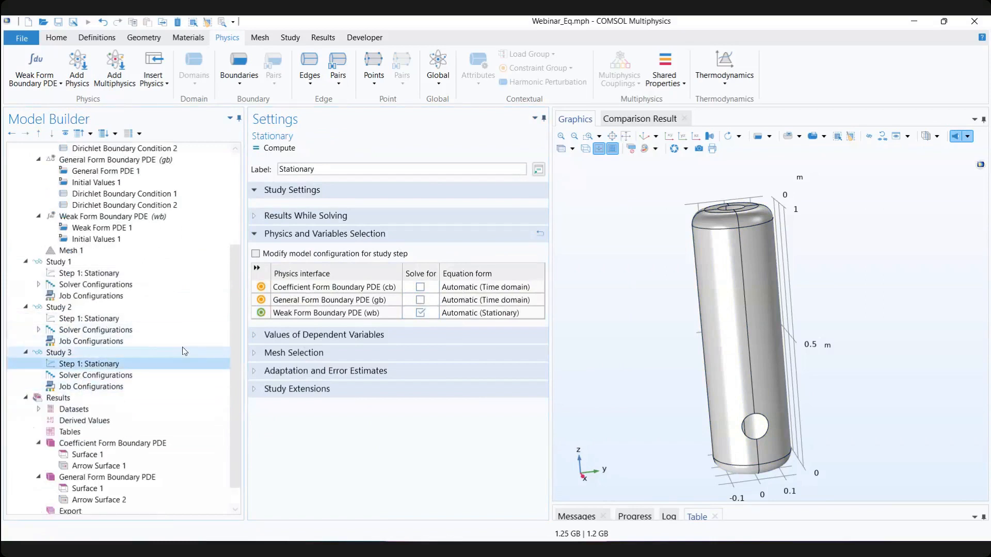
scroll(101, 341, down, 1)
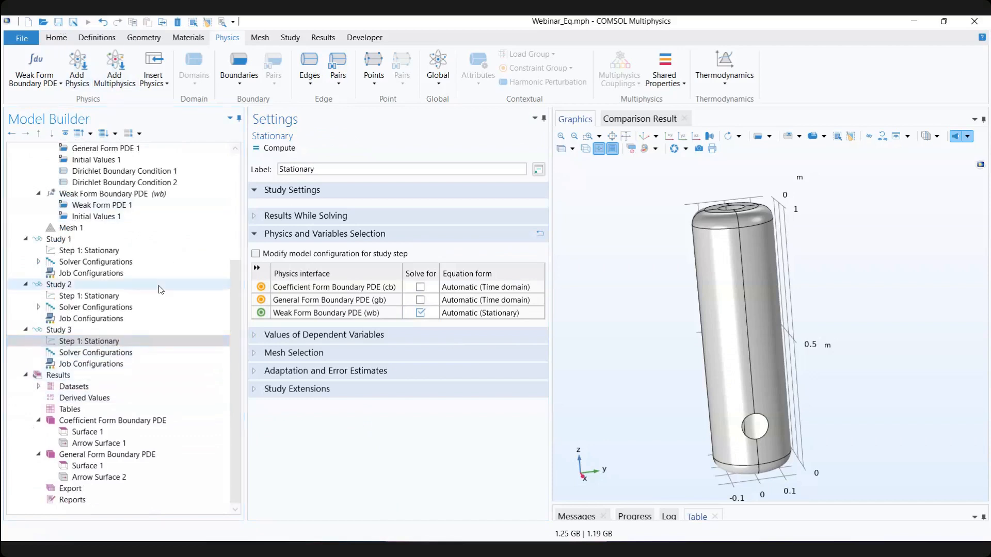
scroll(159, 283, up, 3)
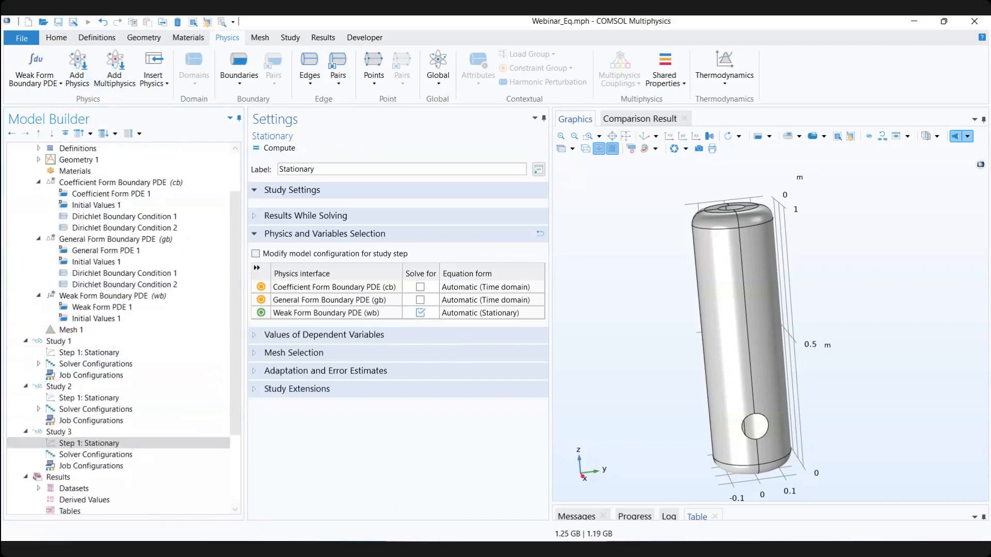
Step: Switch to the PowerPoint presentation and present the first "Forma Débil" slide with the laser pointer enabled
key(alt+Tab)
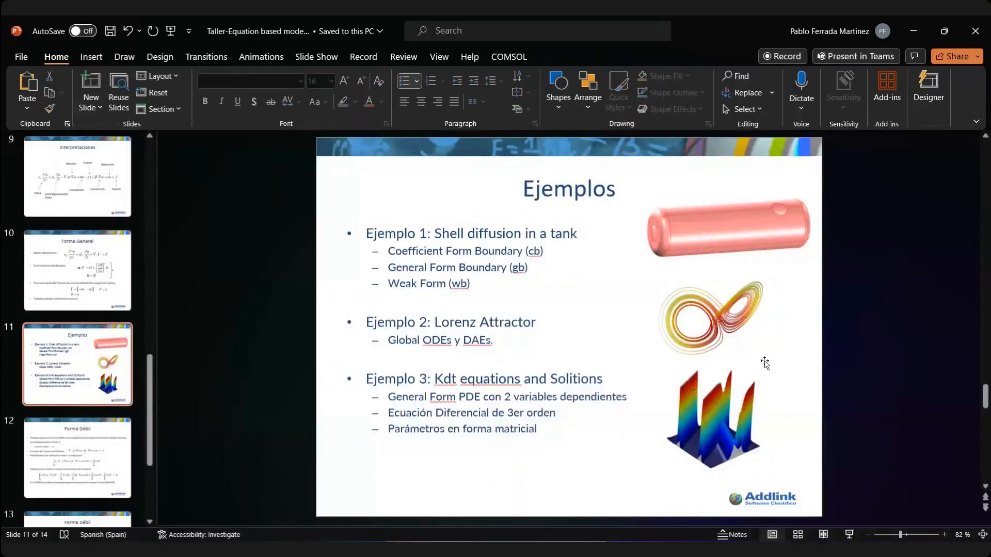
click(850, 535)
key(Right)
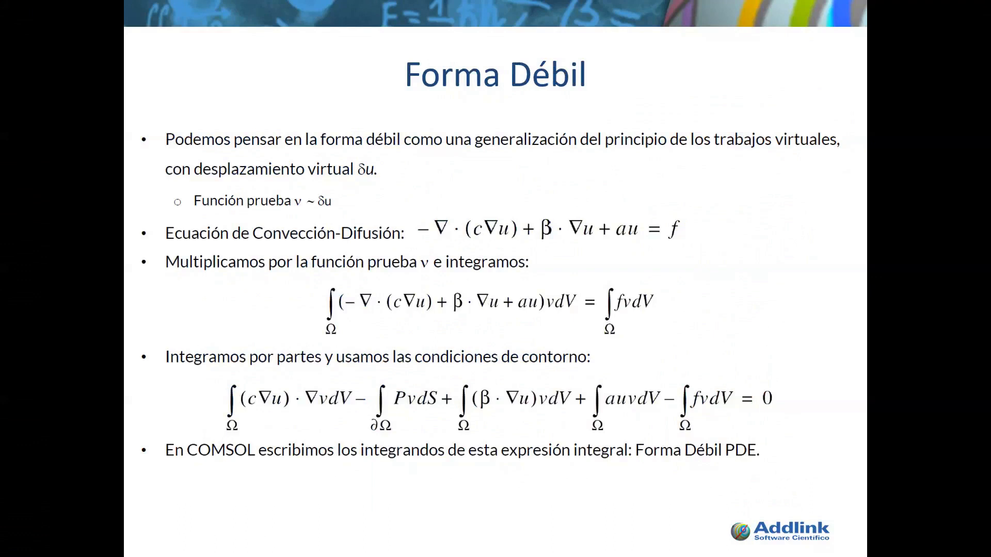
right_click(196, 303)
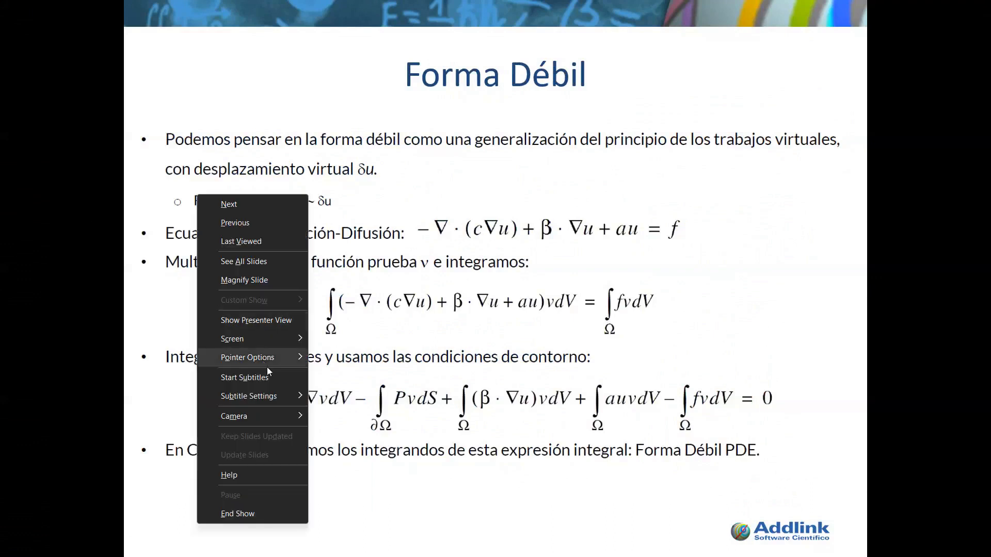
mouse_move(243, 357)
click(339, 360)
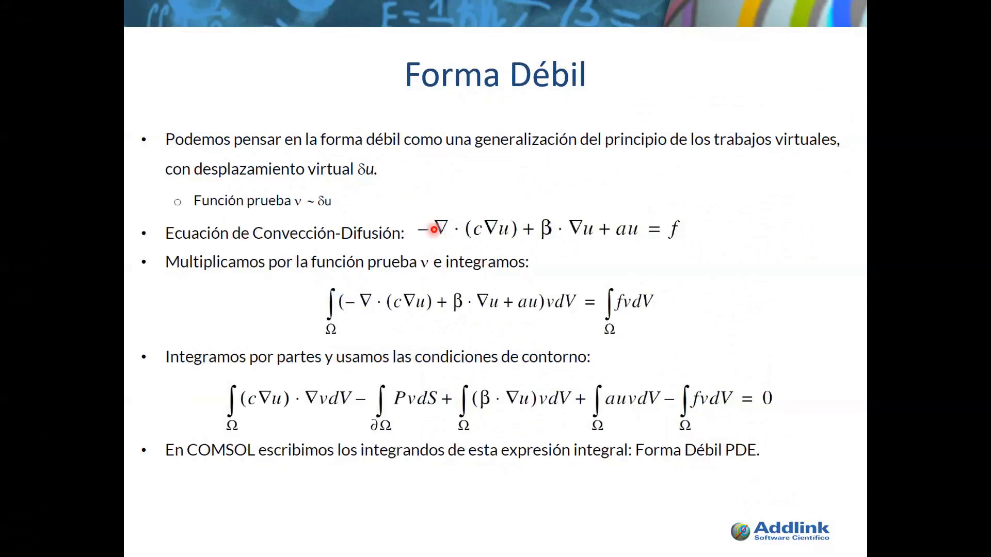
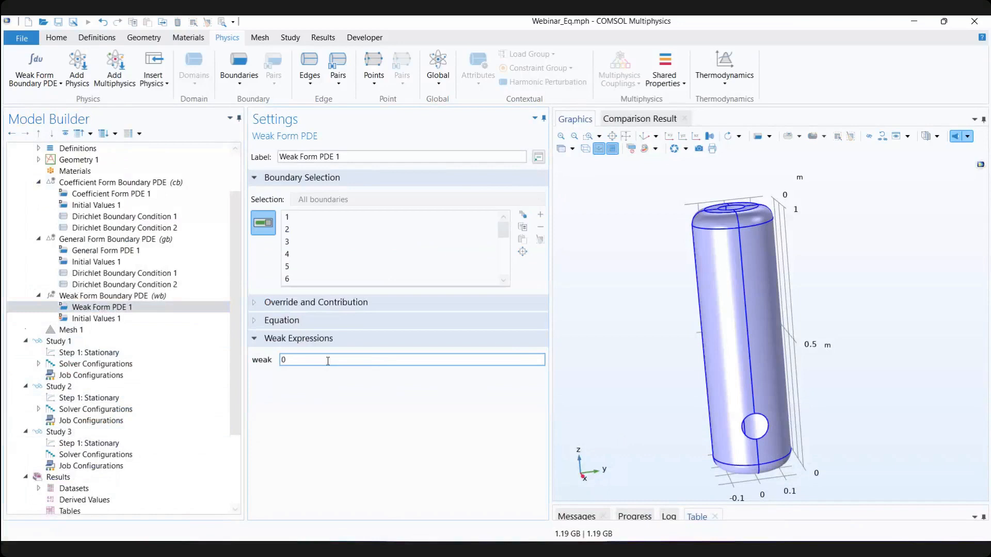
Step: In COMSOL, set the weak expression of Weak Form PDE 1 to -sigma*d(V3Tx*test(V3Tx))
key(Delete)
text(-sigma*d())
key(Left)
text(V3Tx)
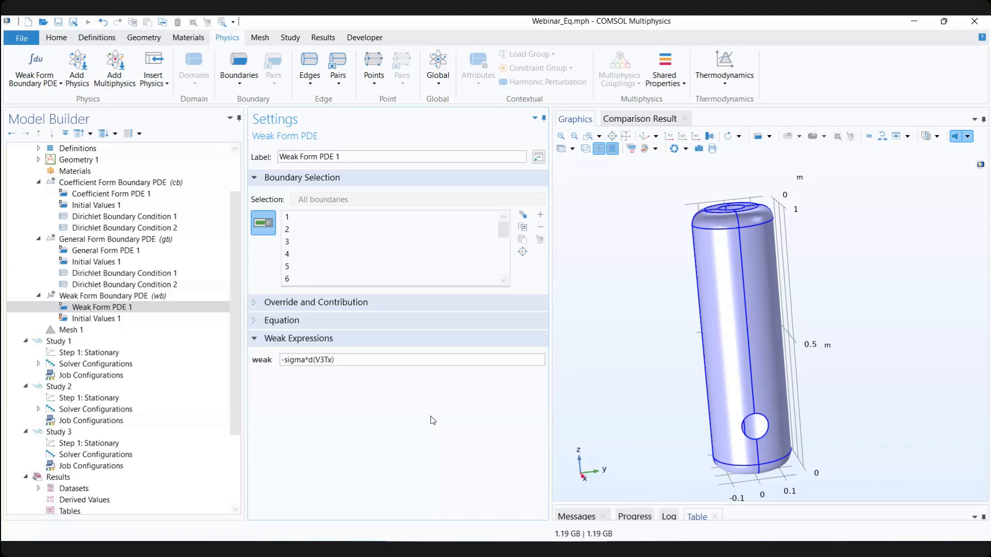
text(*test()
key(Left)
text(V3Tx)
key(Right)
Step: Copy the V3Tx*test(V3Tx) term and add it two more times inside the parentheses of the weak expression, joined by plus signs
key(shift+Left)
key(shift+Left)
key(shift+Left)
key(shift+Left)
key(shift+Left)
key(shift+Left)
key(shift+Left)
key(shift+Left)
key(shift+Left)
key(shift+Left)
key(shift+Left)
key(shift+Left)
key(shift+Left)
key(shift+Left)
key(shift+Left)
key(ctrl+c)
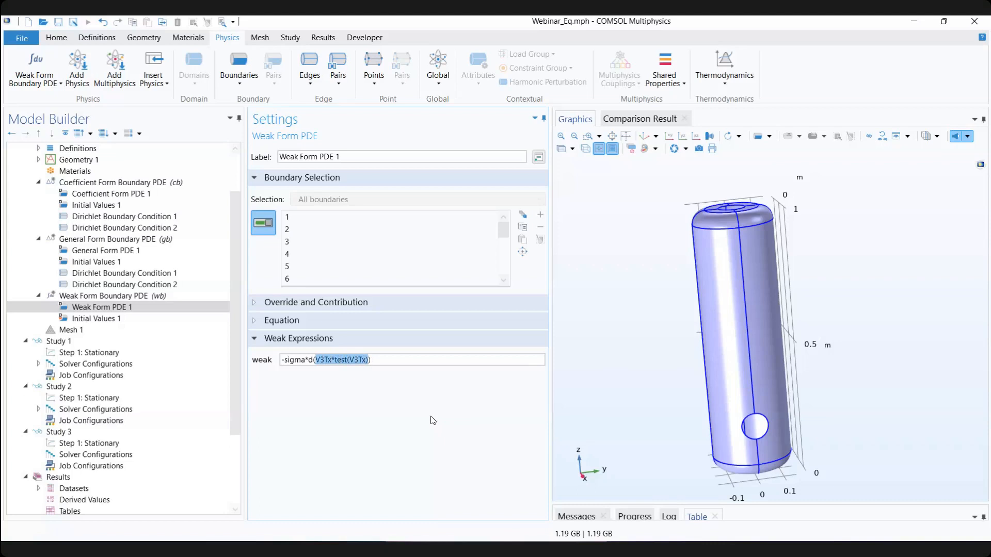
key(Right)
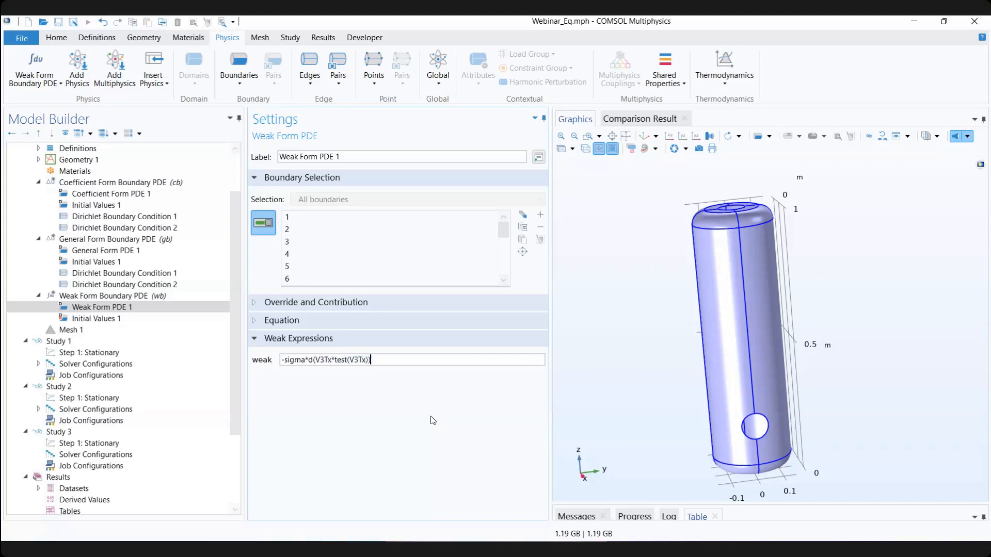
text(+)
key(ctrl+v)
text(+)
key(ctrl+v)
key(Left)
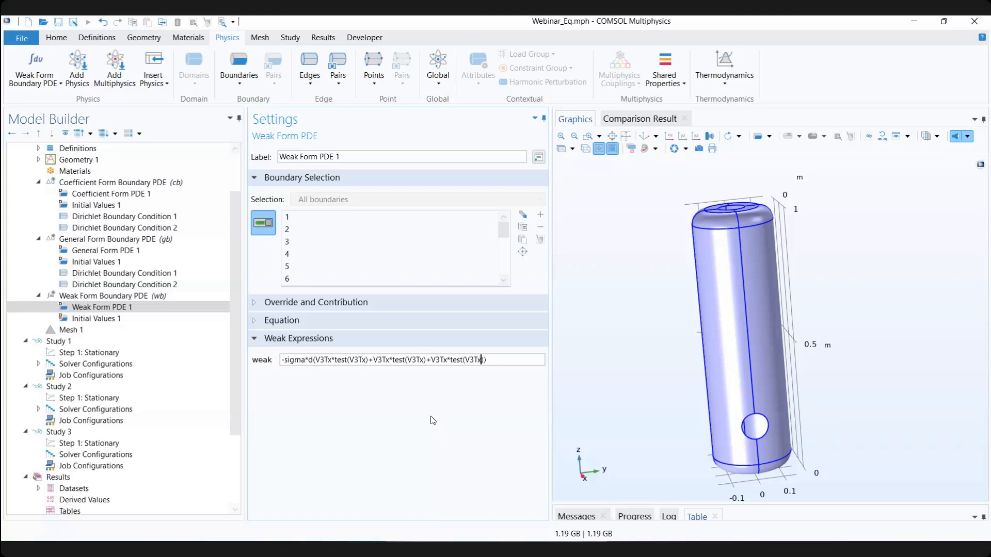
Step: Change the second and third terms of the weak expression to V3Ty*test(V3Ty) and V3Tz*test(V3Tz)
key(Left)
key(Left)
key(Left)
key(Left)
key(Left)
key(Right)
key(Right)
key(BackSpace)
text(y)
key(Left)
key(Left)
key(Left)
key(Left)
key(Left)
key(Left)
key(Left)
key(Left)
key(Left)
key(Left)
key(Return)
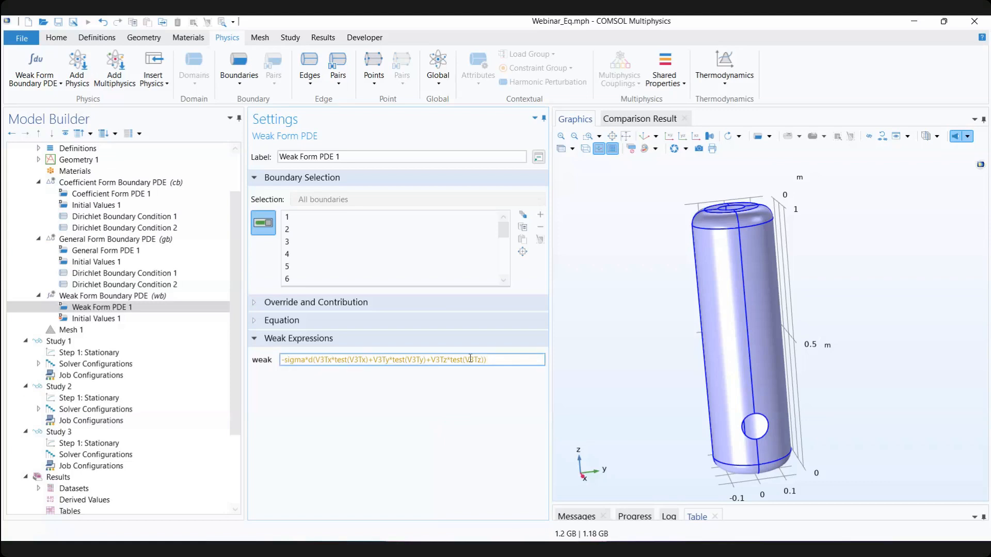
Step: Check the Weak Form Boundary PDE's units and dependent variable name against the V3 terms in the weak expression
mouse_move(471, 358)
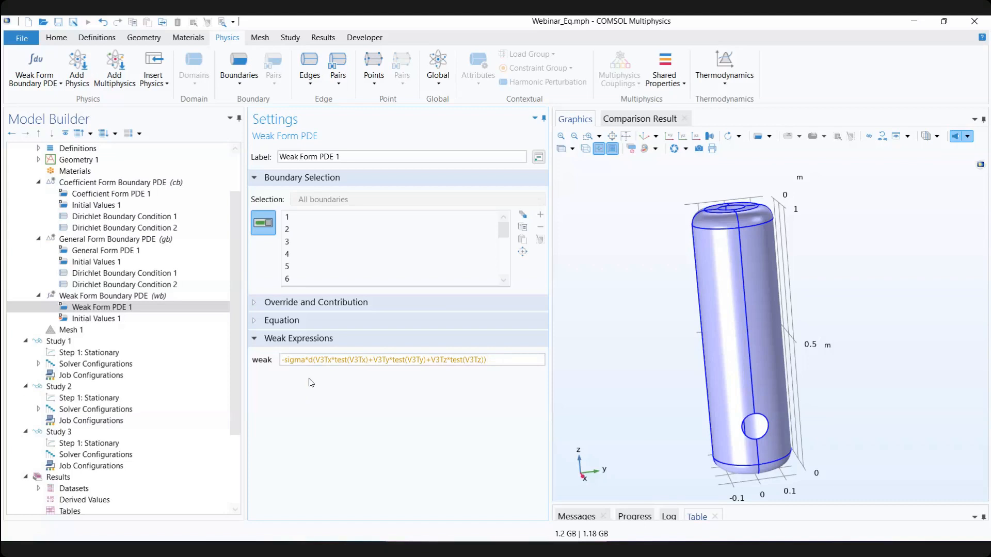
click(320, 360)
click(113, 296)
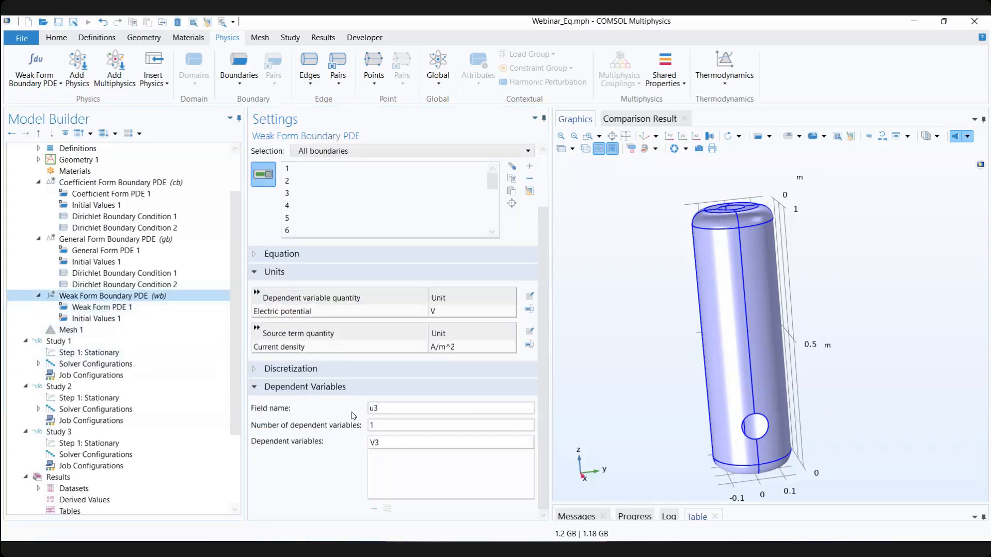
scroll(416, 474, up, 1)
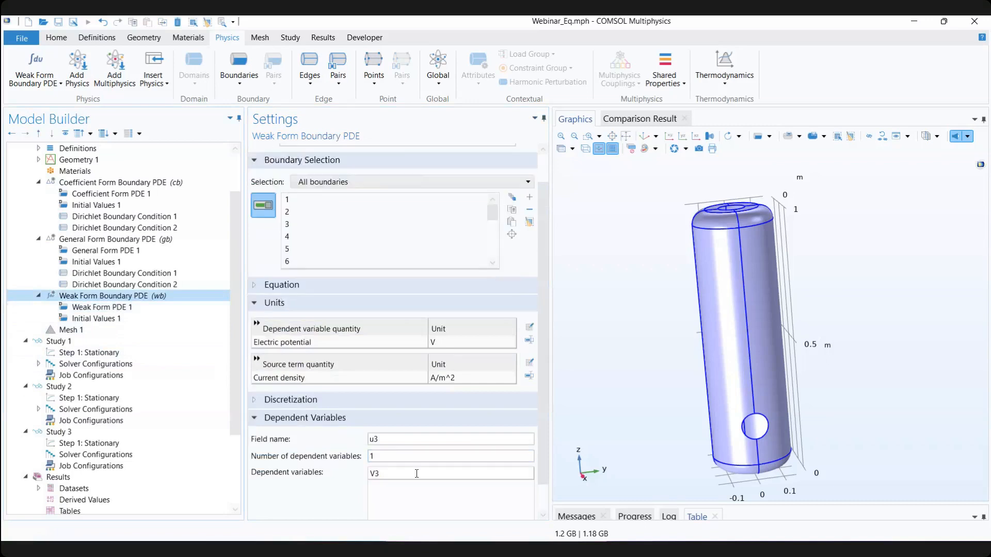
scroll(416, 473, down, 1)
click(102, 307)
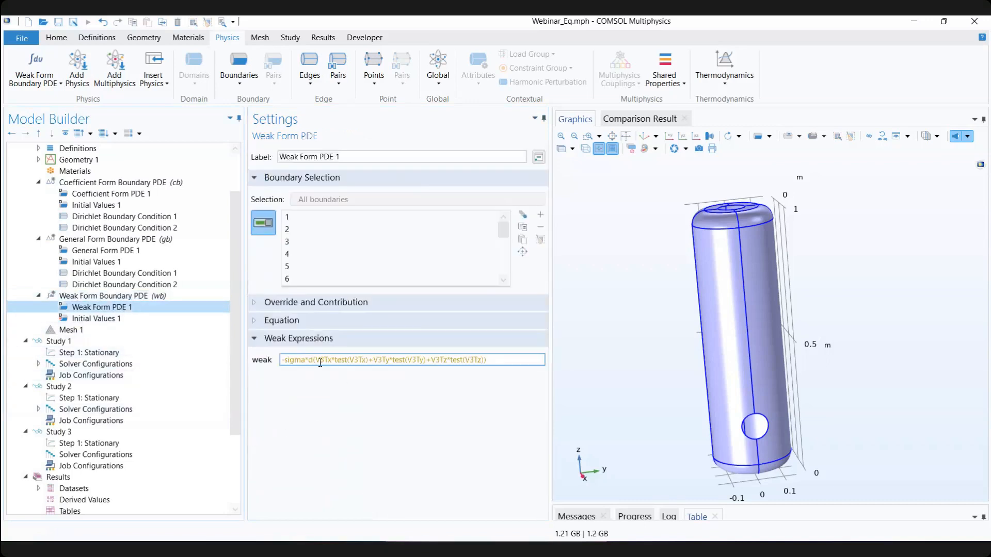
double_click(320, 363)
click(327, 360)
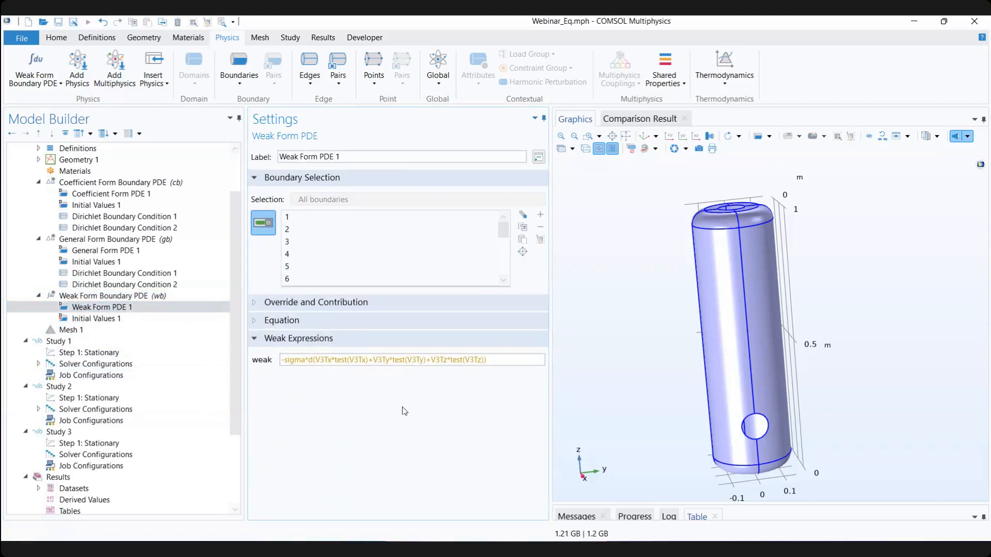
Step: Correct the weak expression to -sigma*d*(V3Tx*test(V3Tx)+V3Ty*test(V3Ty)+V3Tz*test(V3Tz))
key(Right)
key(Right)
key(Right)
key(Right)
key(Right)
key(Right)
key(Right)
key(Right)
key(Right)
key(Right)
key(Right)
key(Left)
key(Right)
key(Right)
key(Right)
key(Right)
key(Right)
key(Right)
key(Right)
key(Right)
key(Right)
key(Right)
key(Right)
key(Right)
key(Right)
key(Right)
key(Right)
key(Right)
key(Right)
key(Right)
key(Right)
key(Right)
key(Right)
key(Right)
key(Right)
key(Right)
key(Right)
key(Right)
key(Right)
key(ctrl+a)
text(-sigma*d*(V3Tx*test(V3Tx)+V3Ty*test(V3Ty)+V3Tz*test(V3Tz)))
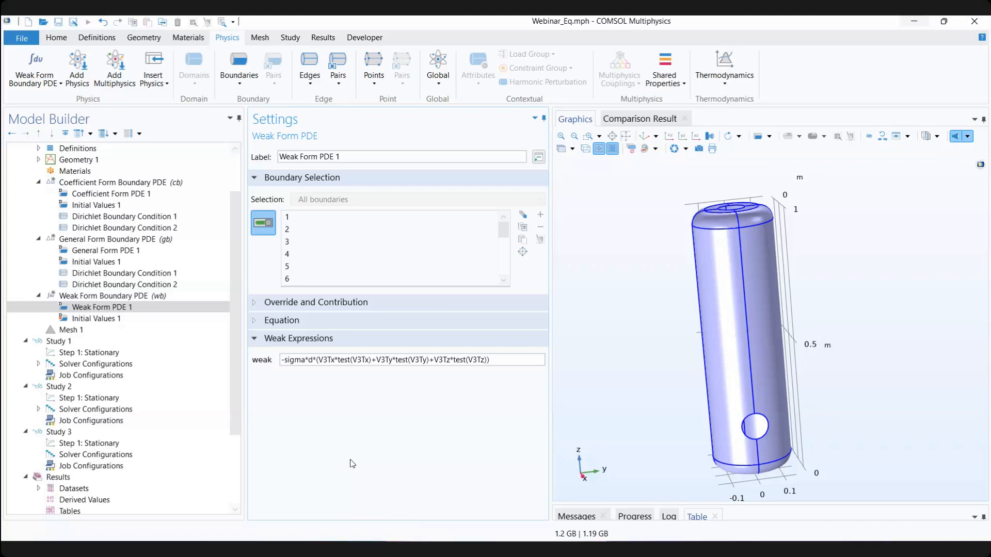
Step: Show the equation of Weak Form PDE 1 and compare it with the weak form slide in PowerPoint, returning to COMSOL
click(454, 360)
click(283, 321)
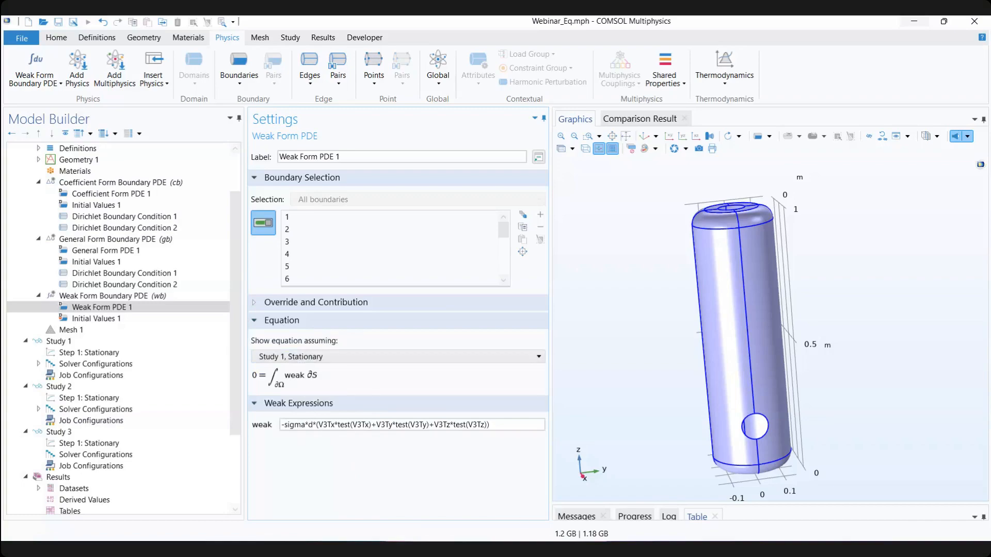
key(alt+Tab)
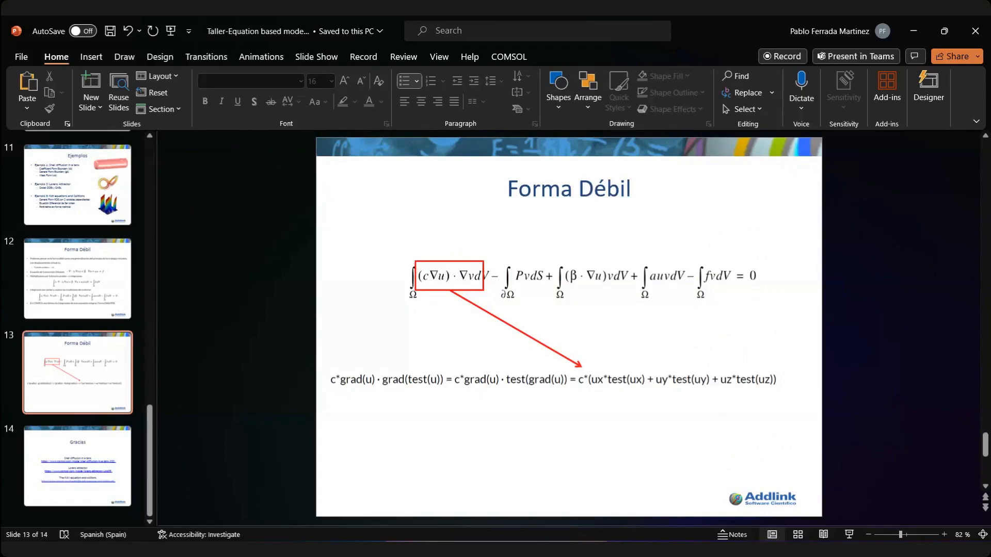
key(alt+Tab)
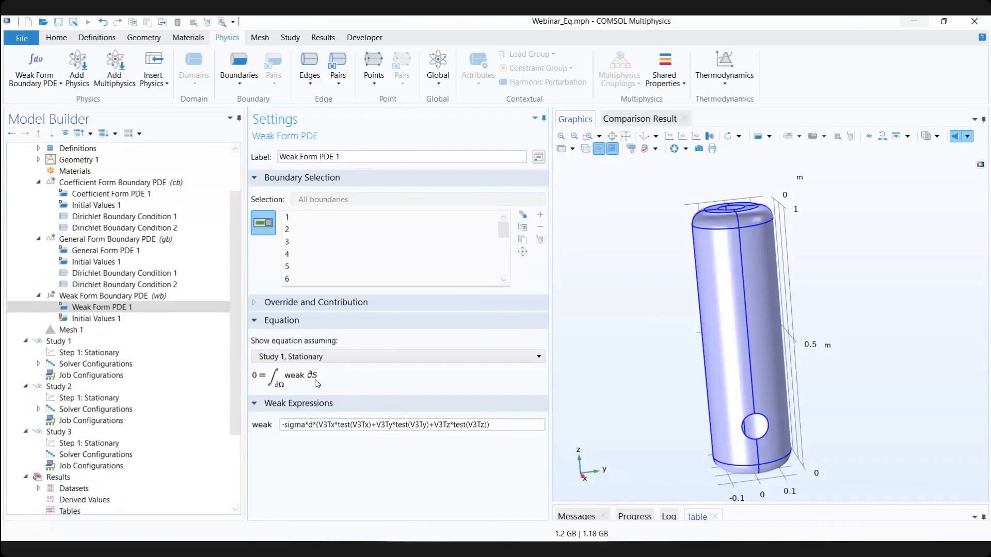
click(499, 425)
Step: Add a Dirichlet Boundary Condition to the Weak Form Boundary PDE on edges 14, 15, 25 and 29 around the tank's top opening
click(103, 296)
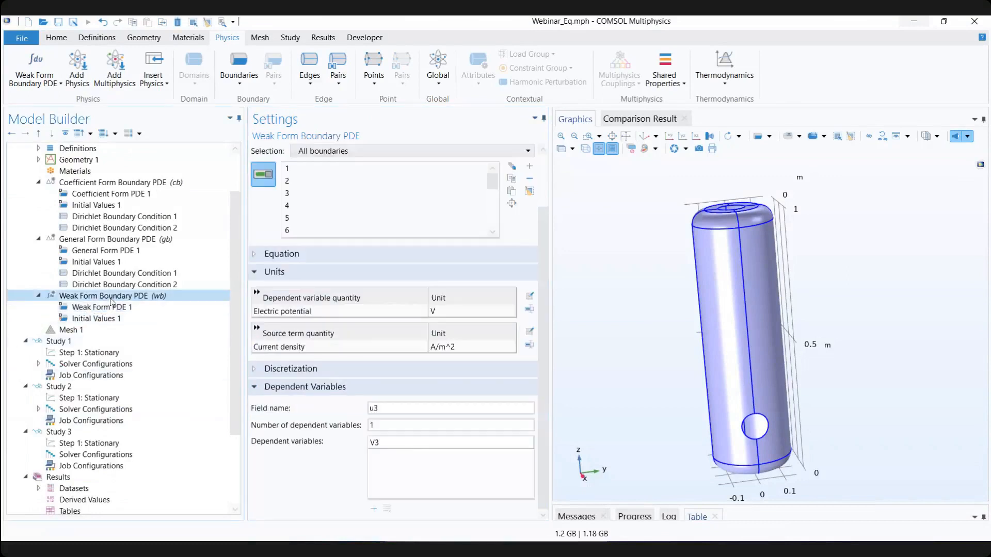
right_click(110, 296)
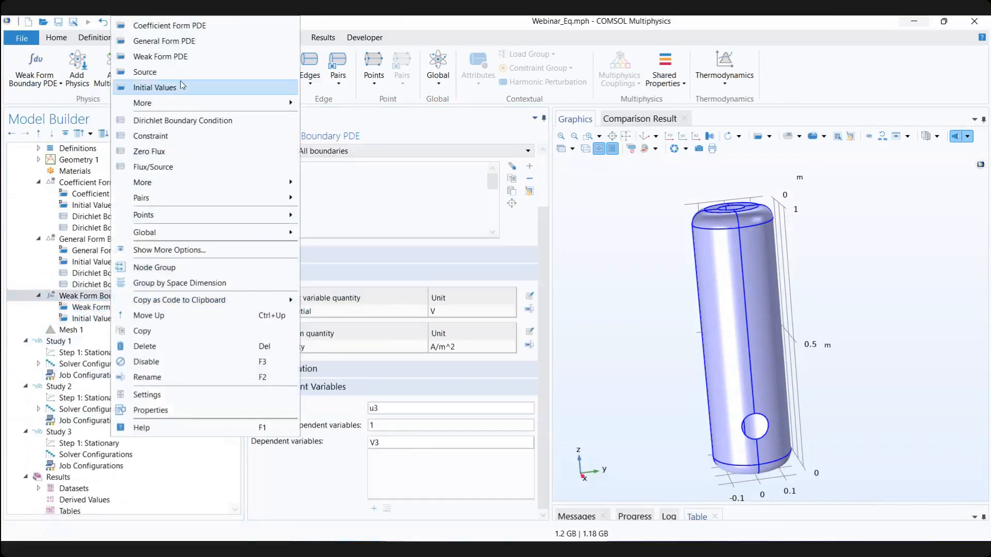
click(219, 122)
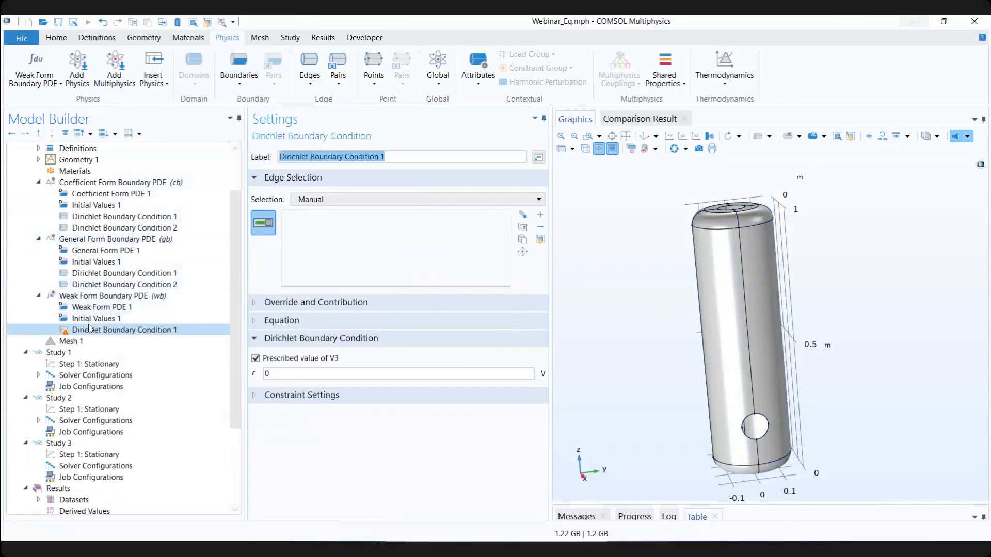
drag(710, 277, 735, 227)
click(735, 227)
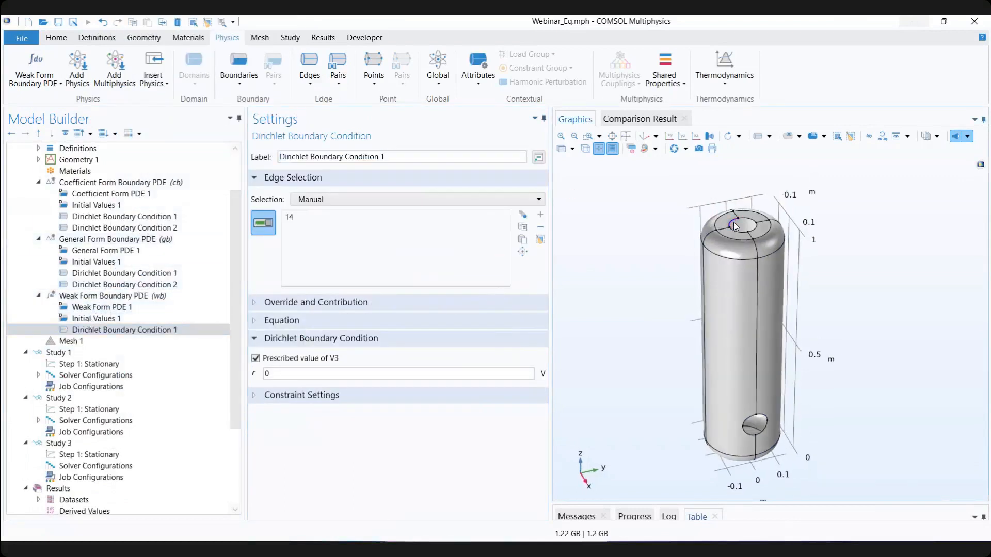
click(753, 226)
click(741, 236)
click(754, 230)
Step: Add an Explicit selection under the Definitions of Component 1
scroll(61, 185, up, 2)
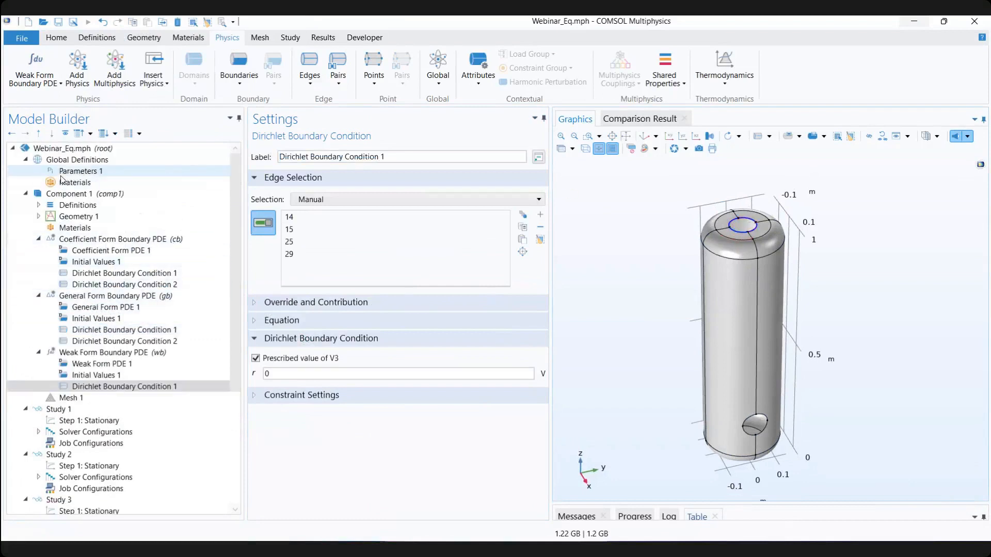
click(38, 205)
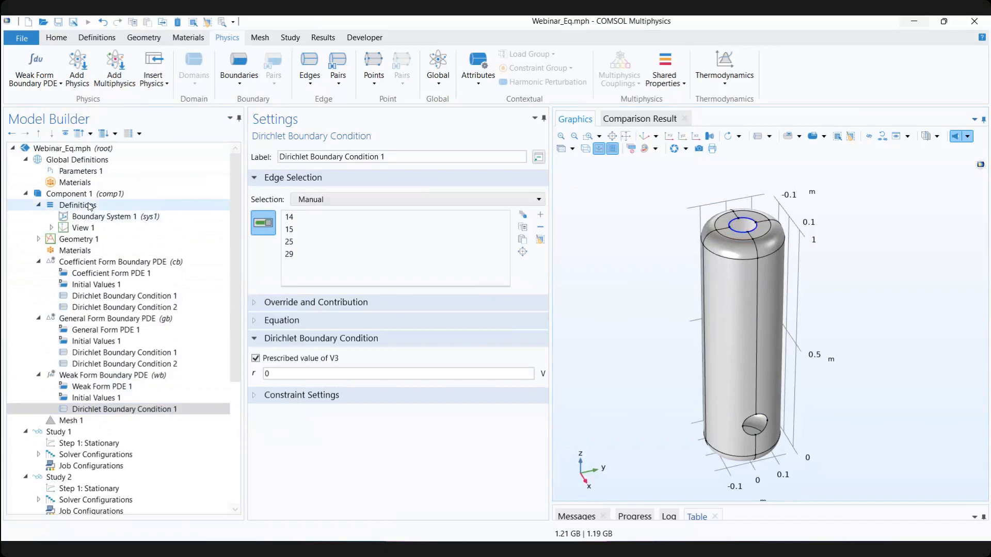
click(78, 206)
right_click(112, 207)
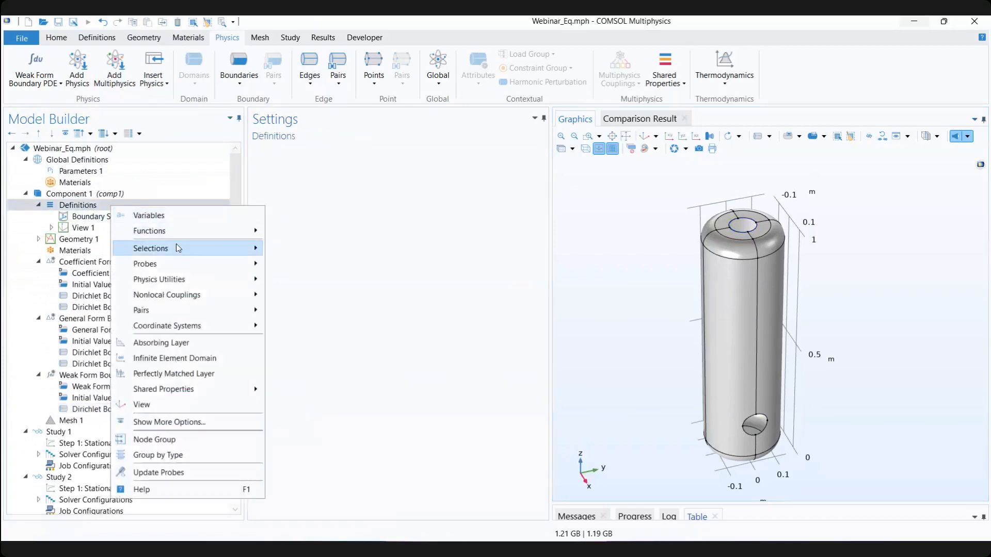
mouse_move(177, 249)
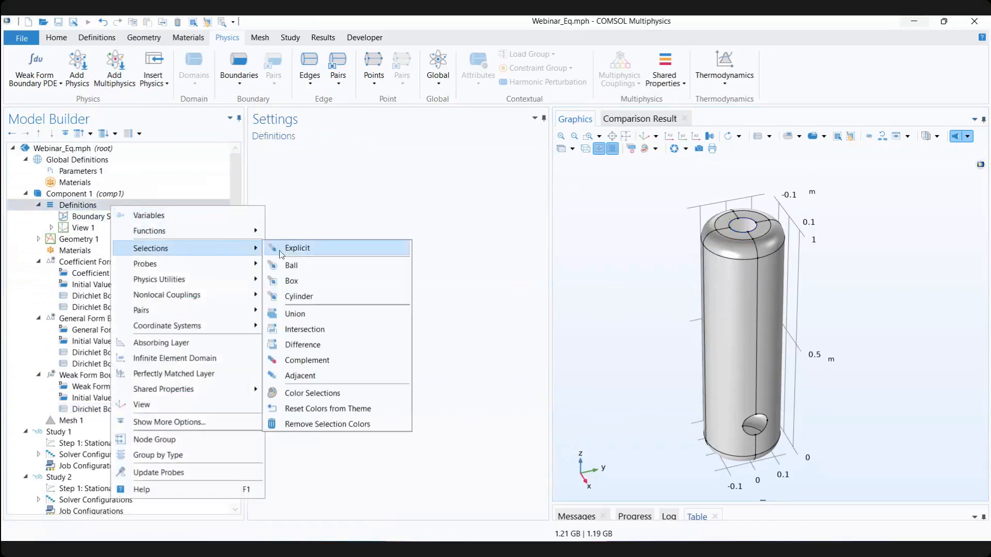
click(308, 253)
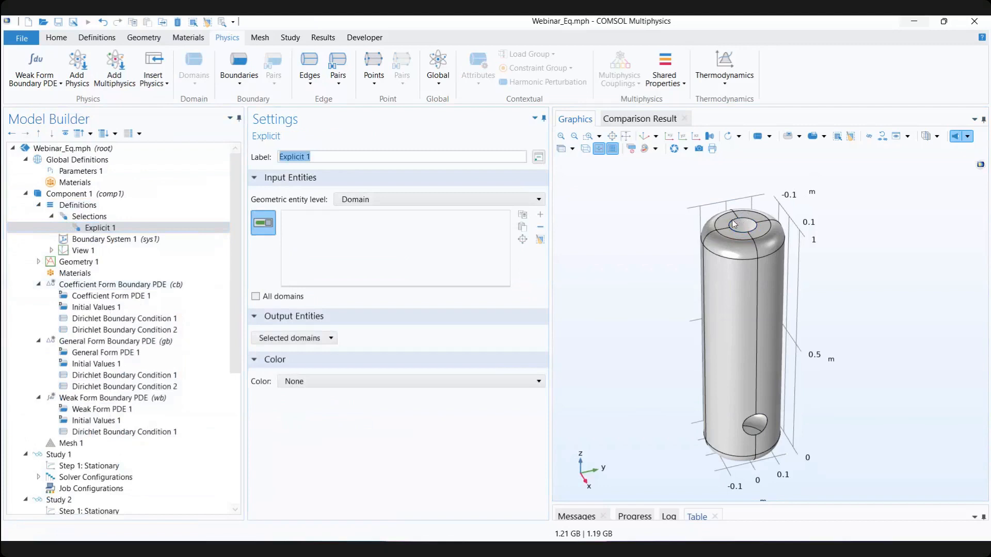
Step: Set the Explicit selection's geometric entity level to Edge and select edges 14, 15, 25 and 29 around the tank's top opening
click(399, 200)
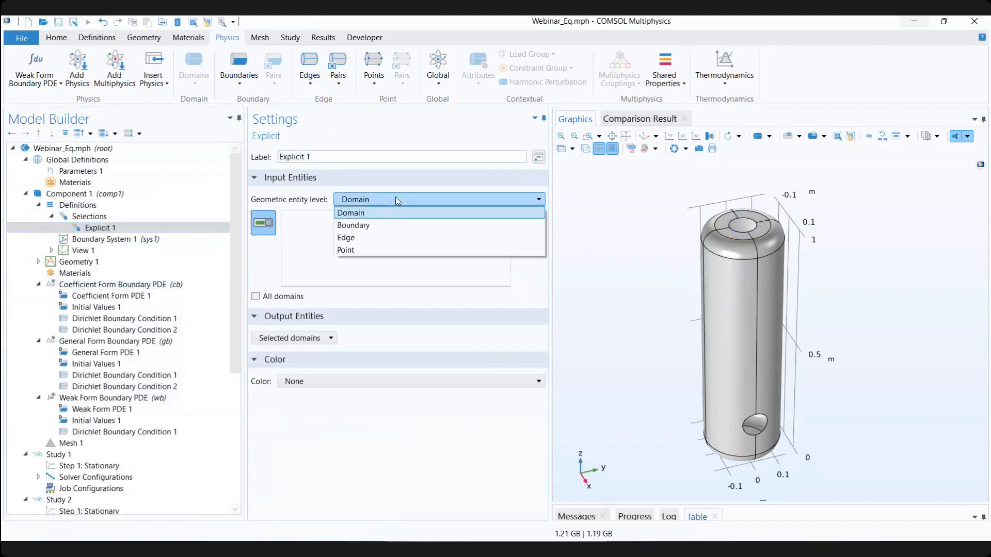
click(399, 229)
click(368, 200)
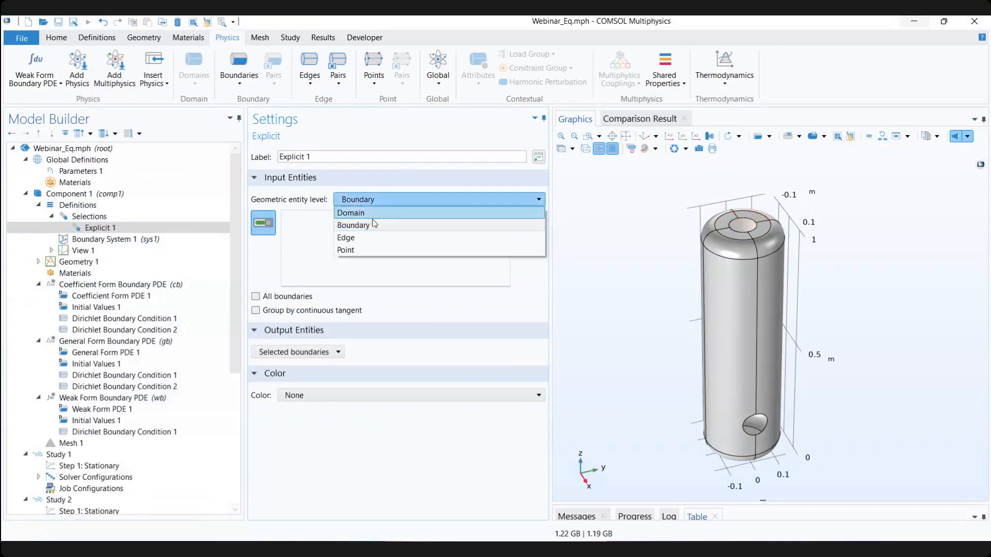
click(374, 237)
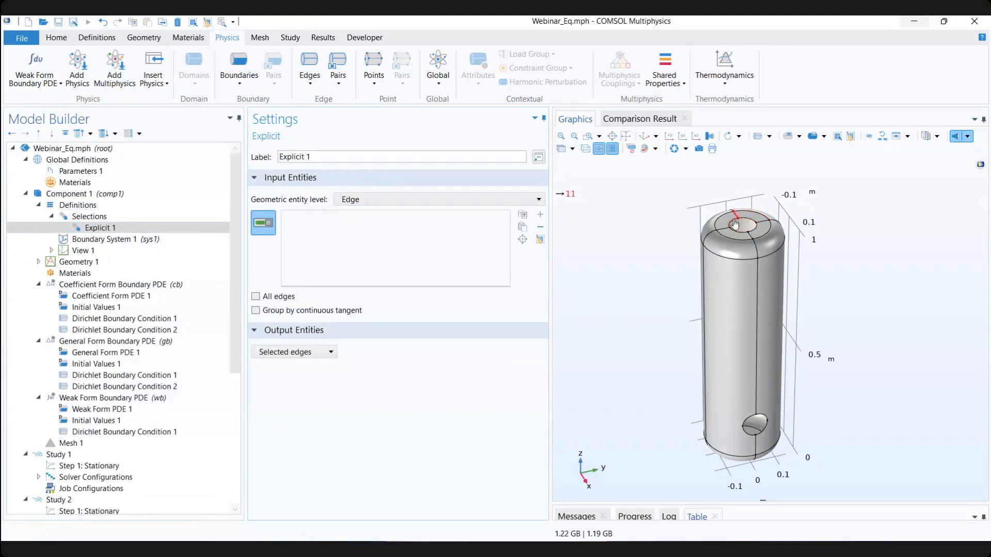
click(735, 224)
click(751, 222)
click(757, 232)
click(734, 235)
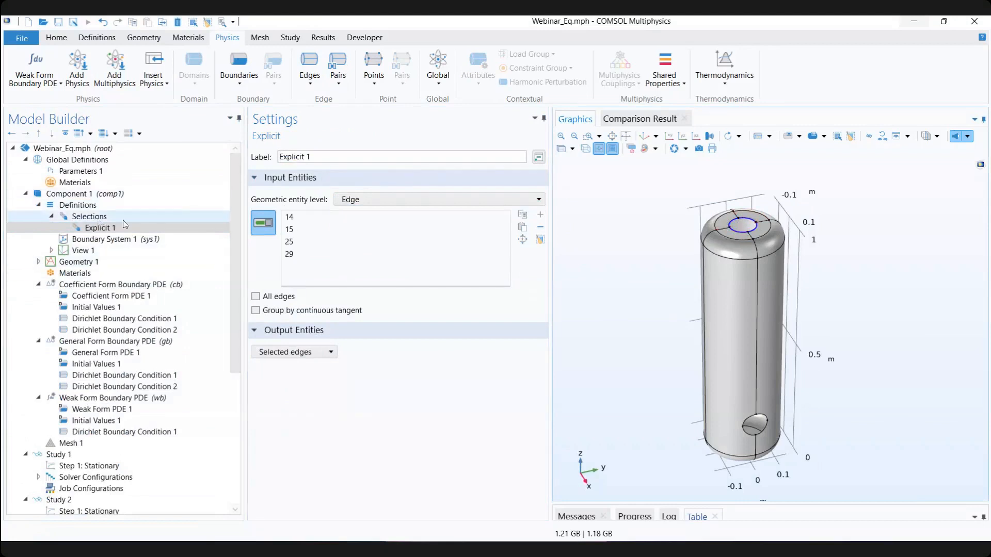
Step: Rename the Explicit selection of the top opening edges as Potential
click(110, 219)
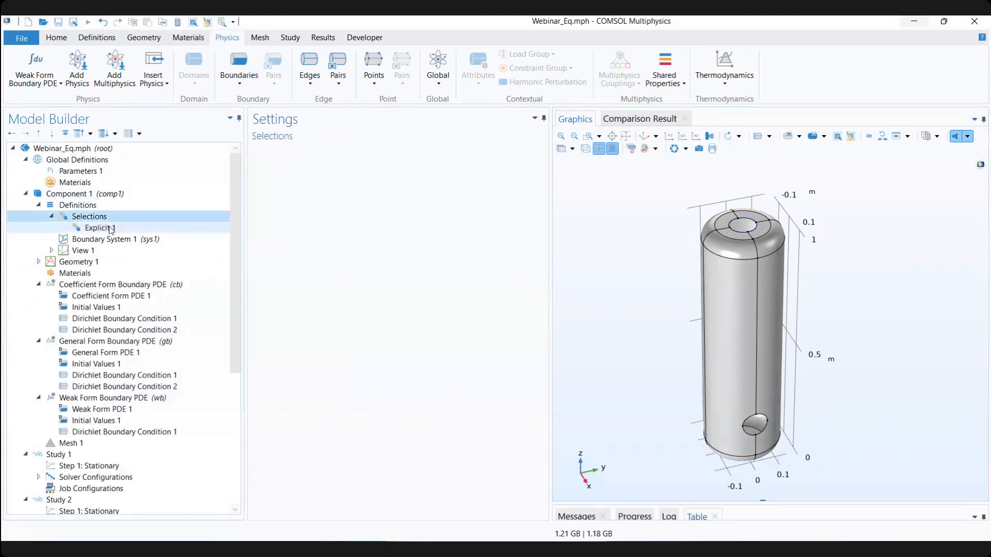
click(110, 228)
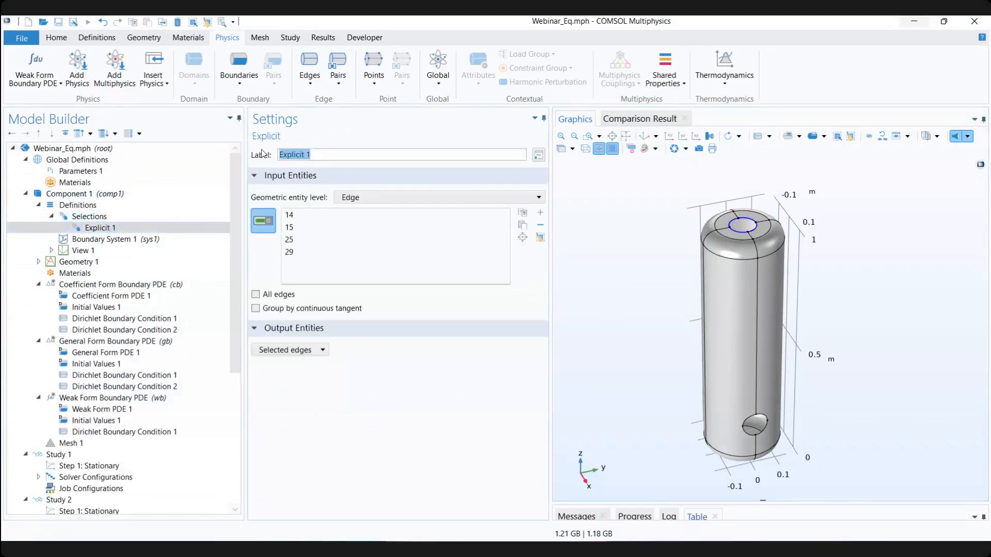
text(Pl)
key(BackSpace)
key(BackSpace)
key(BackSpace)
key(BackSpace)
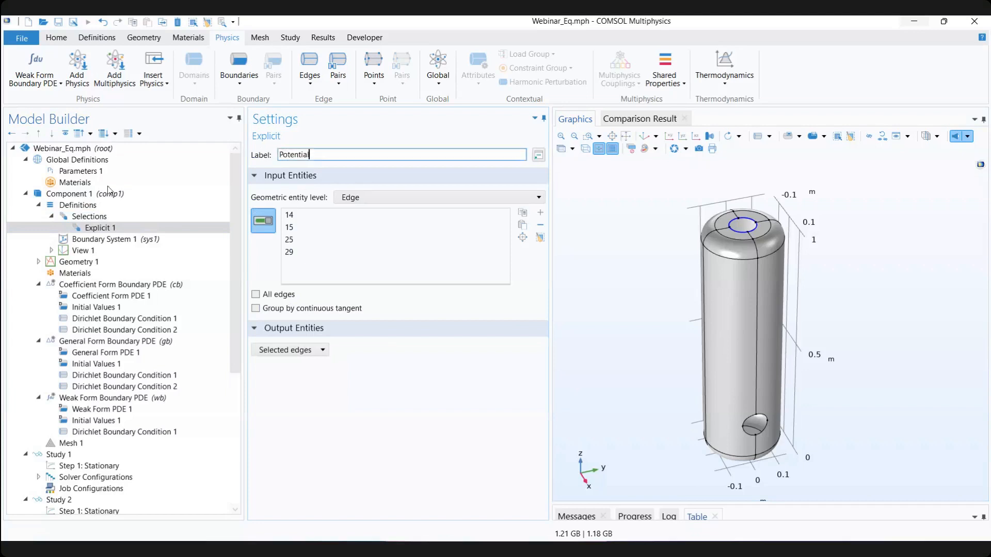
click(124, 228)
Step: Assign the Potential selection to Dirichlet Boundary Condition 1 of the Weak Form Boundary PDE
scroll(124, 306, down, 1)
scroll(123, 306, down, 1)
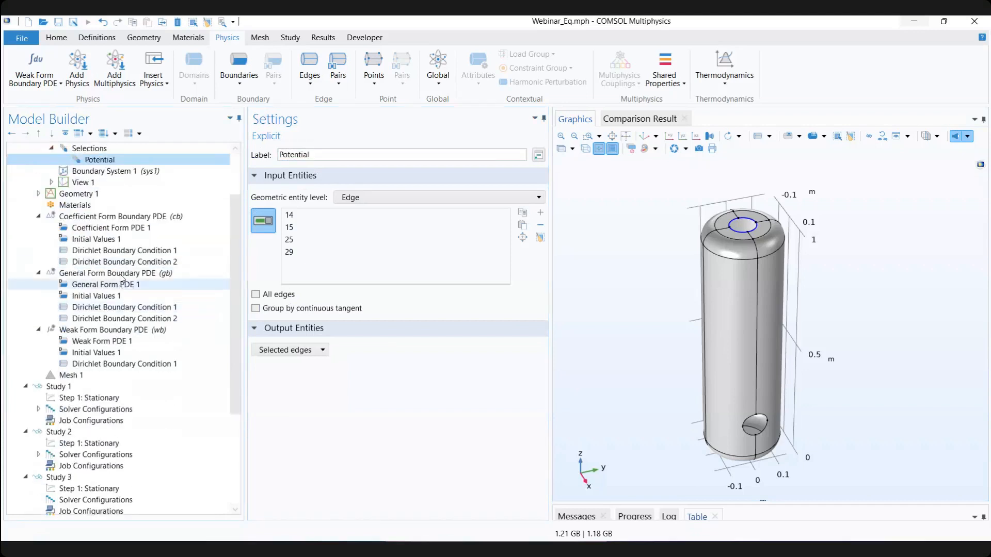
click(124, 250)
click(125, 363)
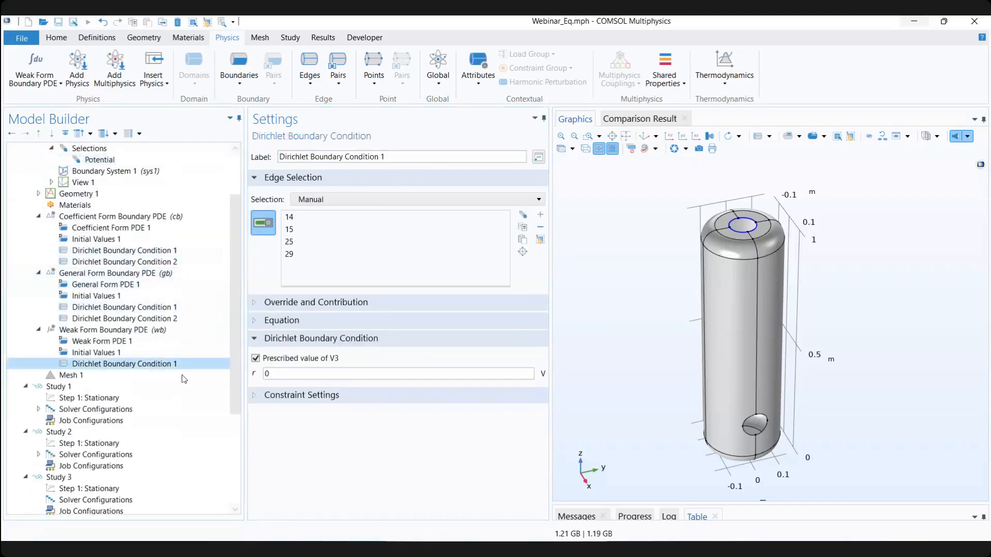
click(343, 206)
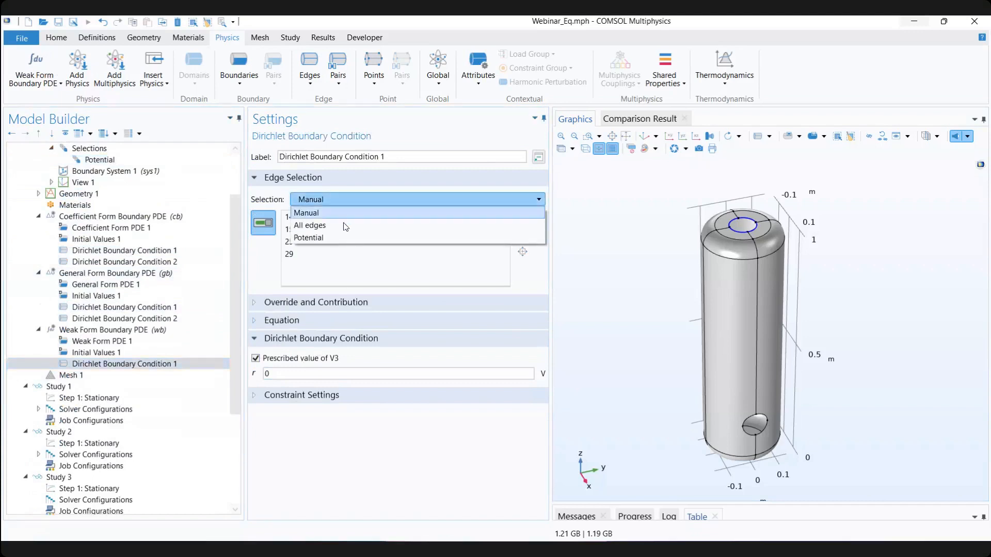
click(342, 240)
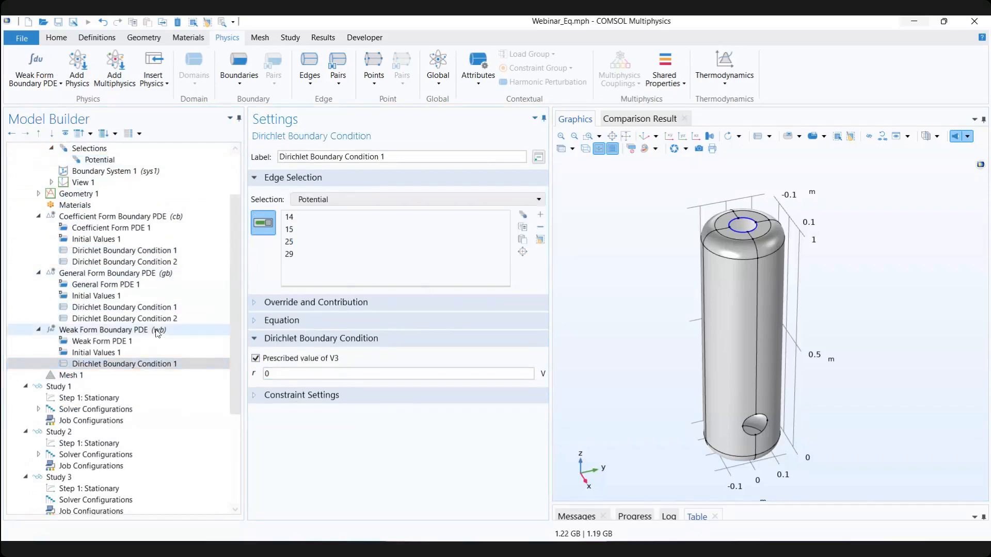
Step: Duplicate the Potential selection and label the copy Ground
scroll(155, 326, up, 2)
click(101, 227)
right_click(101, 227)
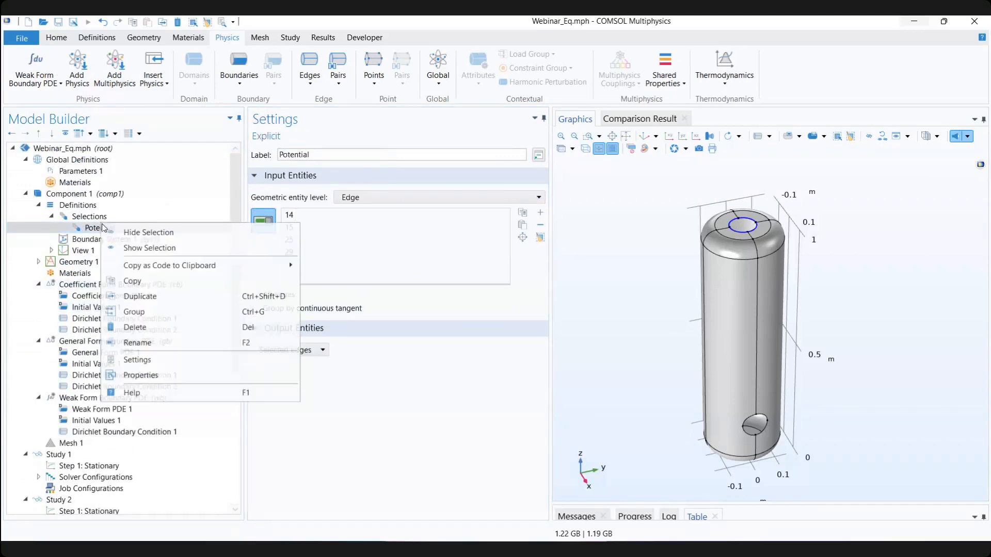
click(170, 303)
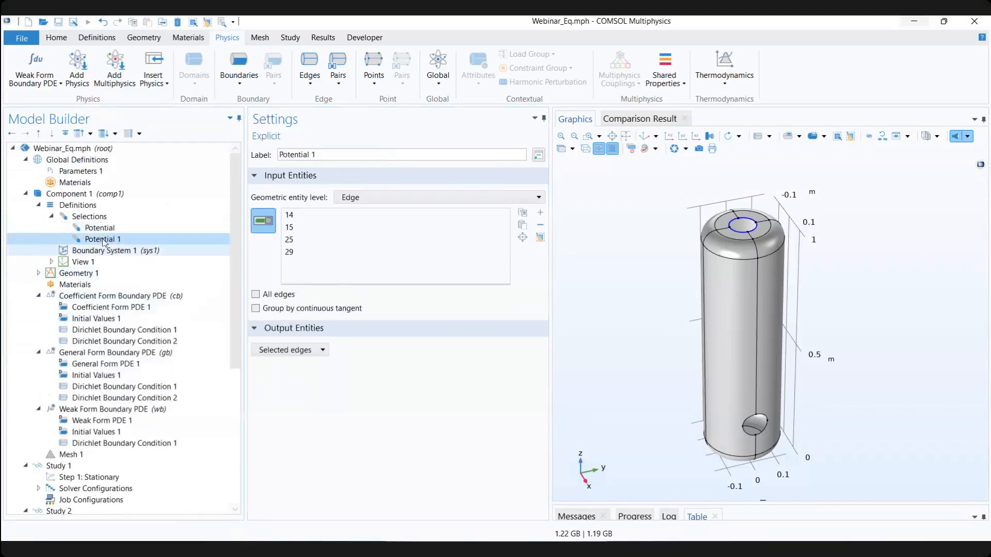
text(Ground)
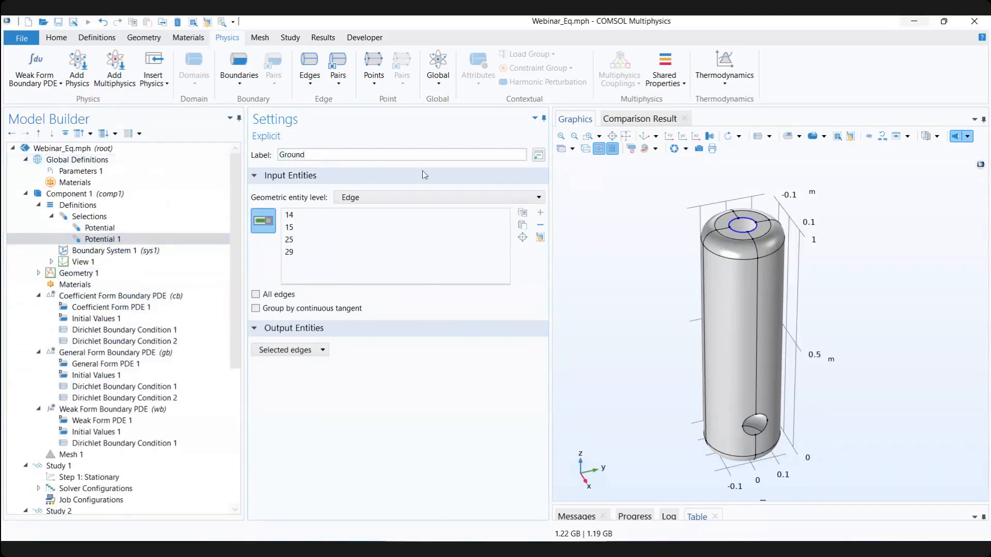
Step: Clear the copied edges from the Ground selection and select edge 41 on the rim of the tank's side hole
click(540, 237)
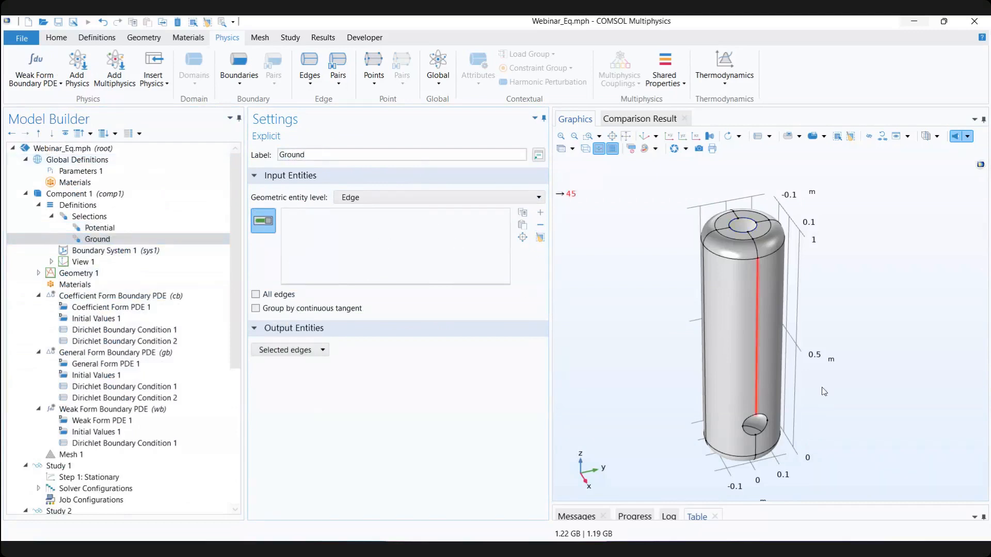
drag(757, 361, 758, 420)
click(758, 423)
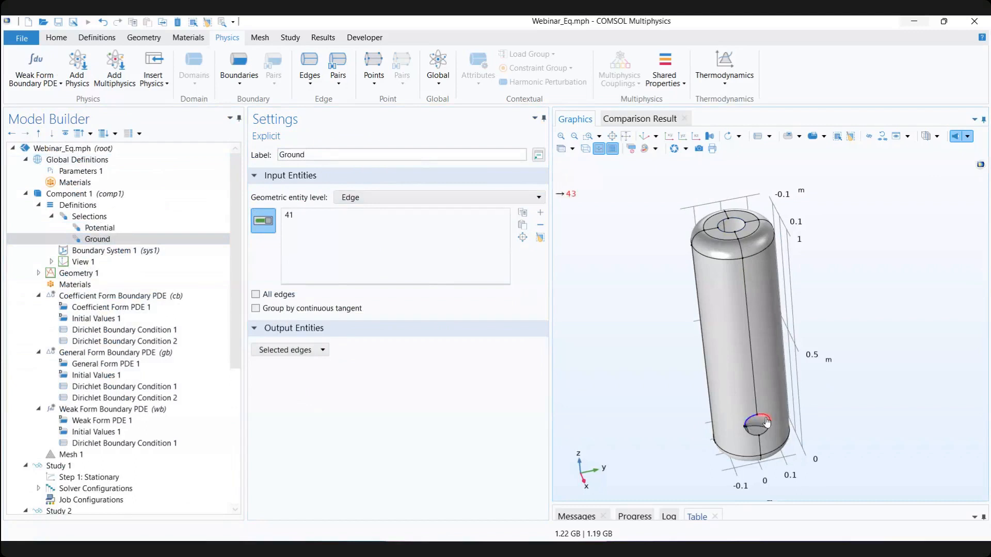
Step: Add the remaining three edges around the lower side hole to the Ground selection, completing edges 40 to 43
click(763, 416)
click(754, 435)
click(763, 433)
click(87, 240)
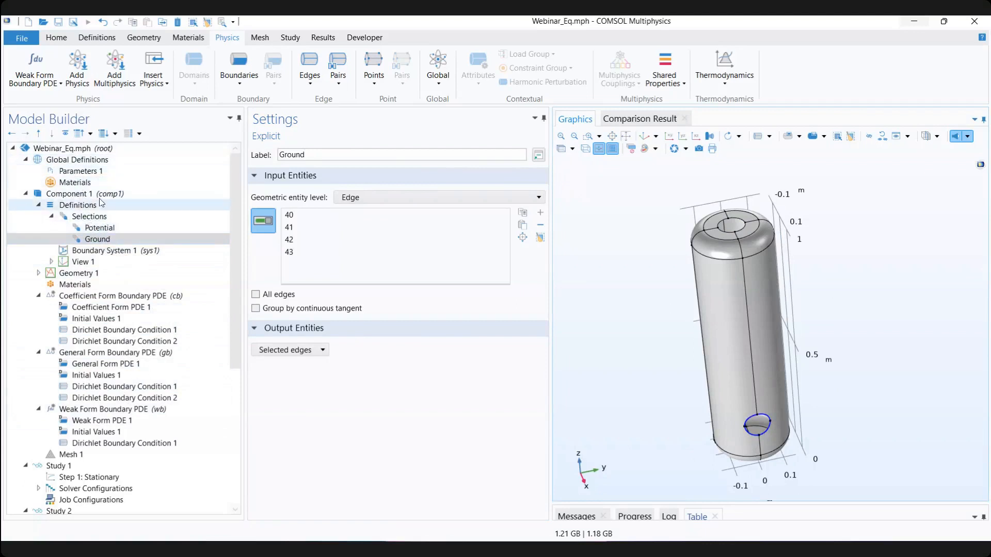
click(86, 162)
right_click(86, 164)
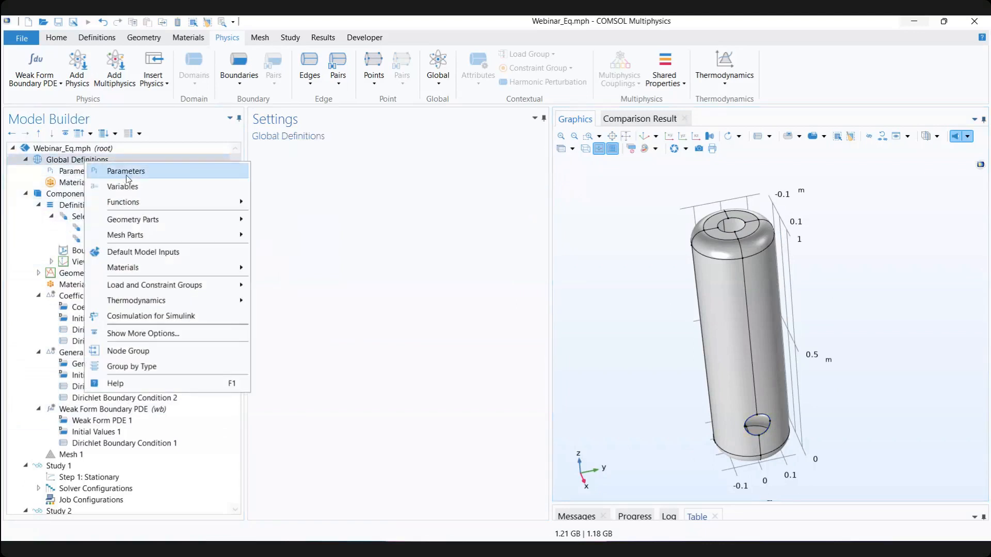
mouse_move(179, 207)
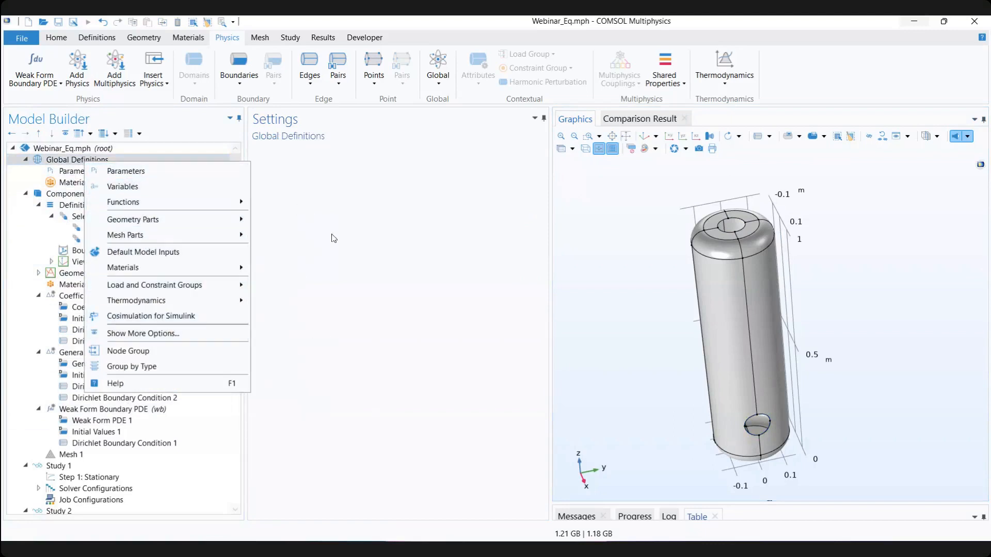
click(98, 240)
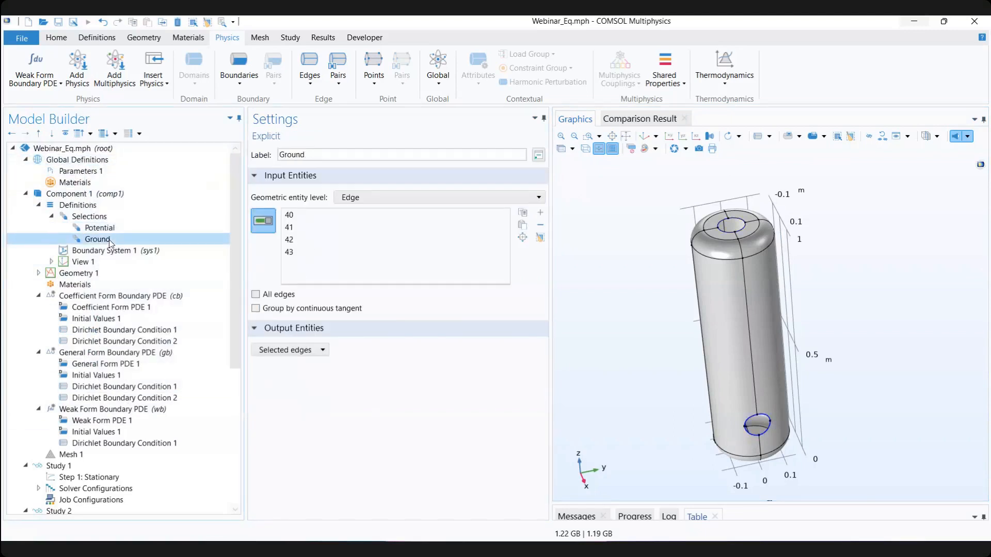
click(341, 228)
click(292, 252)
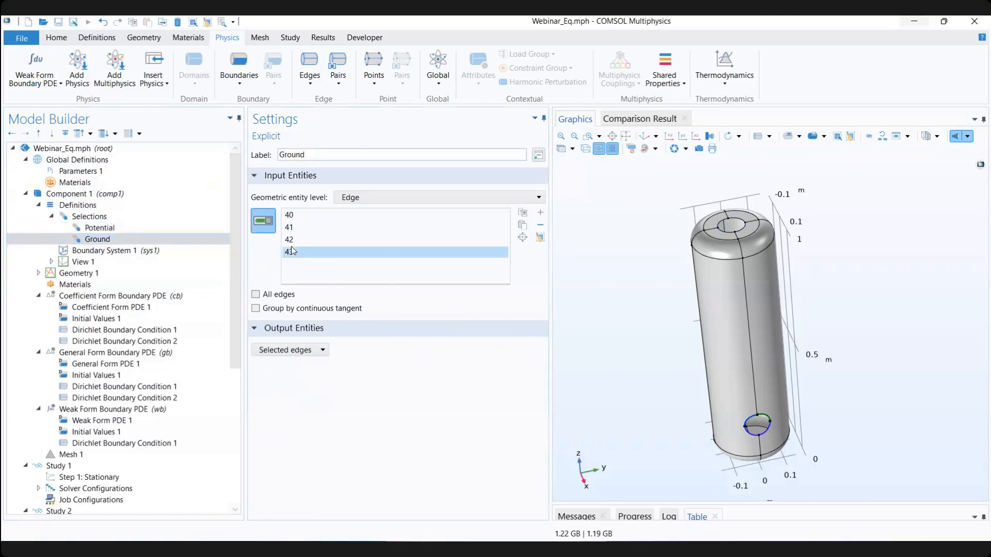
Step: Duplicate the Weak Form Boundary PDE's Dirichlet Boundary Condition 1 and assign the copy to the Ground edge selection
scroll(114, 309, down, 2)
click(125, 376)
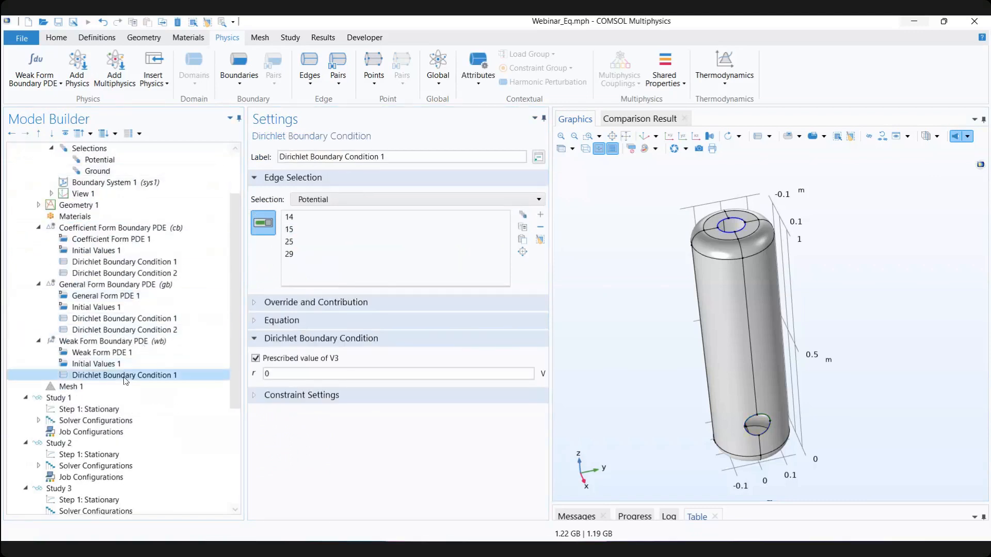
right_click(125, 381)
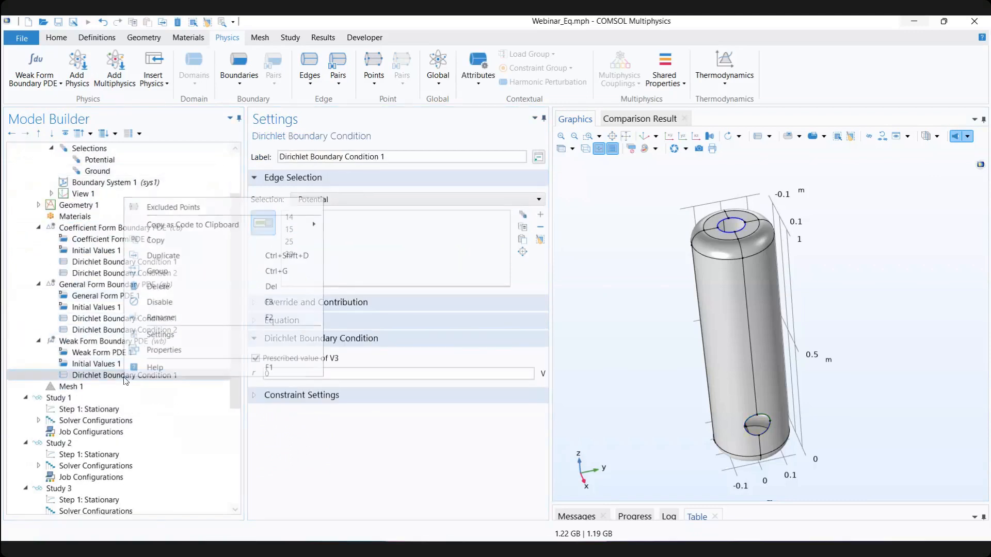
click(187, 260)
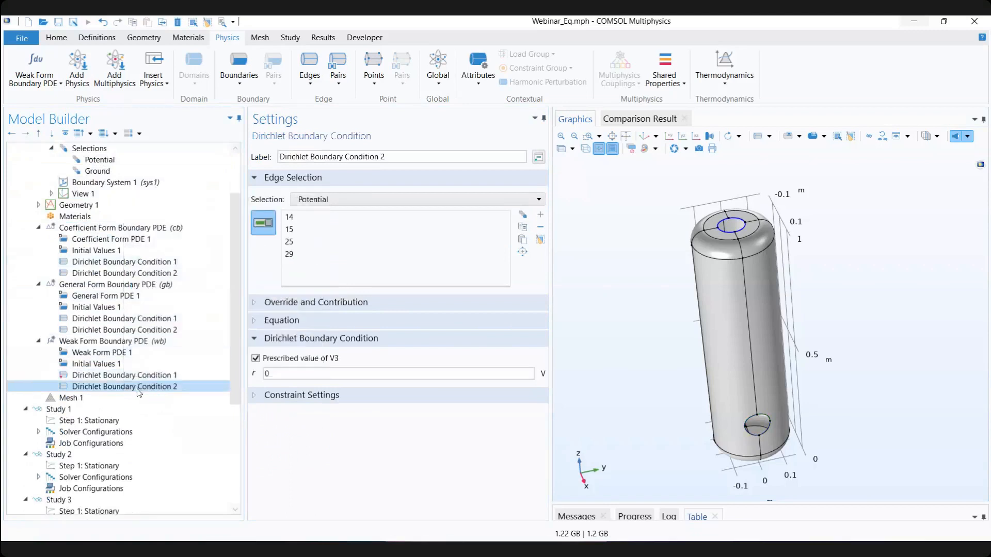
click(540, 239)
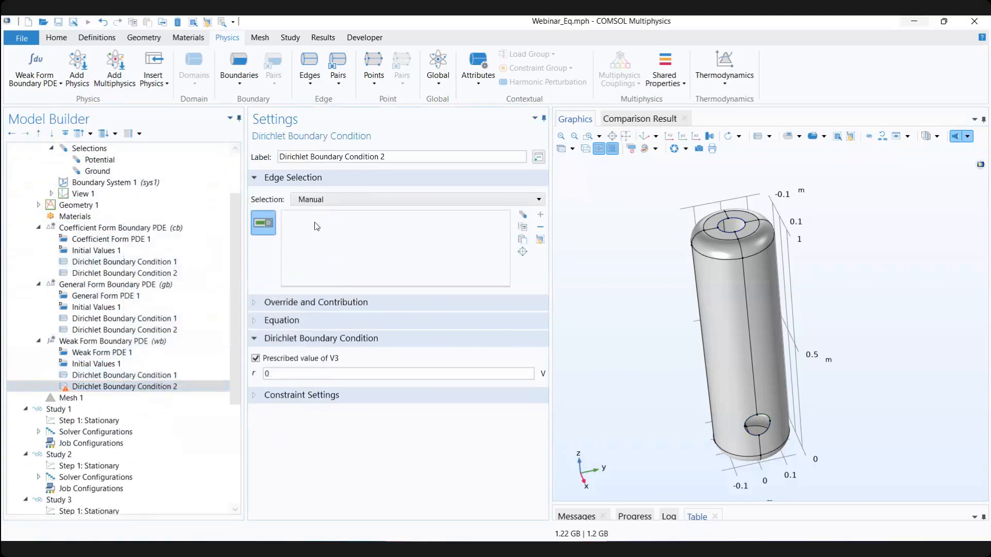
click(370, 202)
click(345, 252)
click(324, 221)
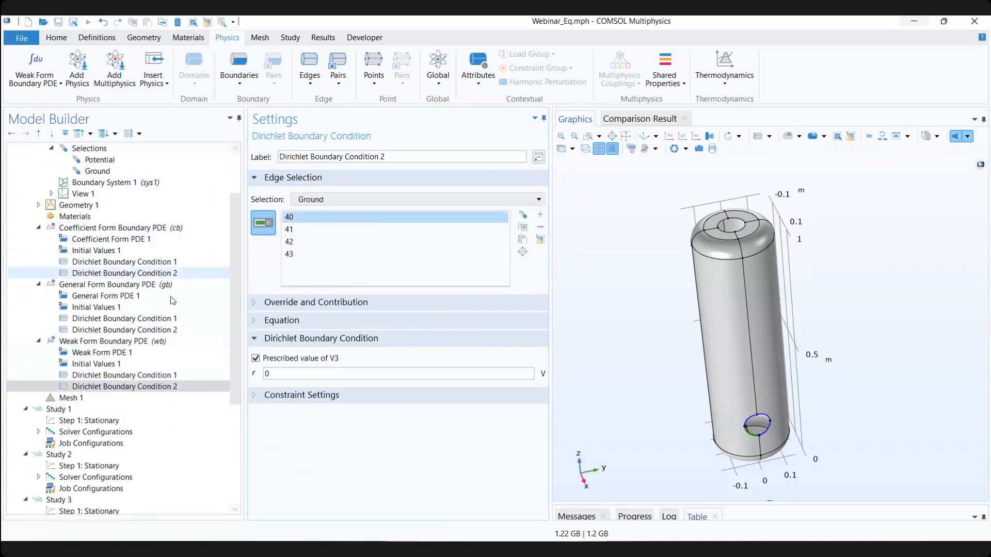
click(127, 333)
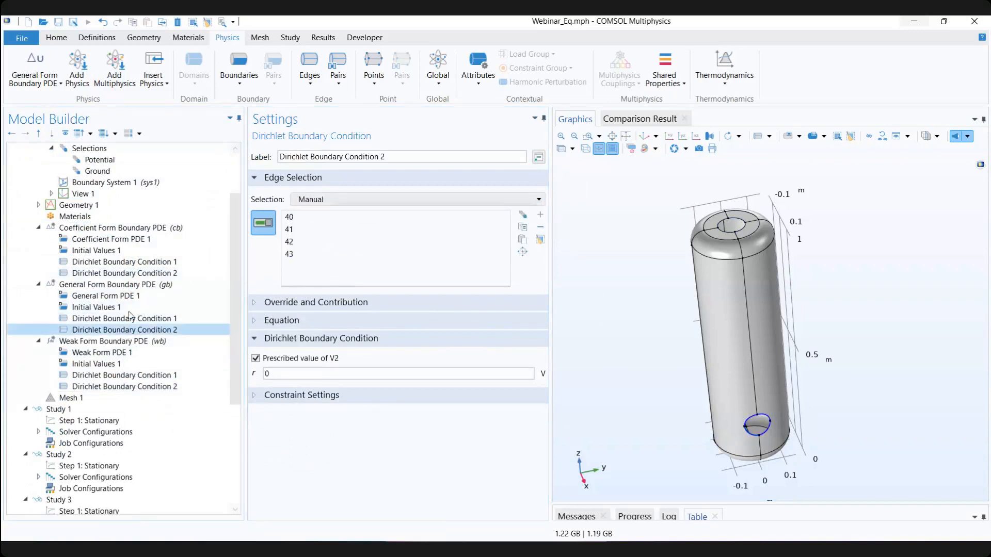
click(128, 275)
click(189, 387)
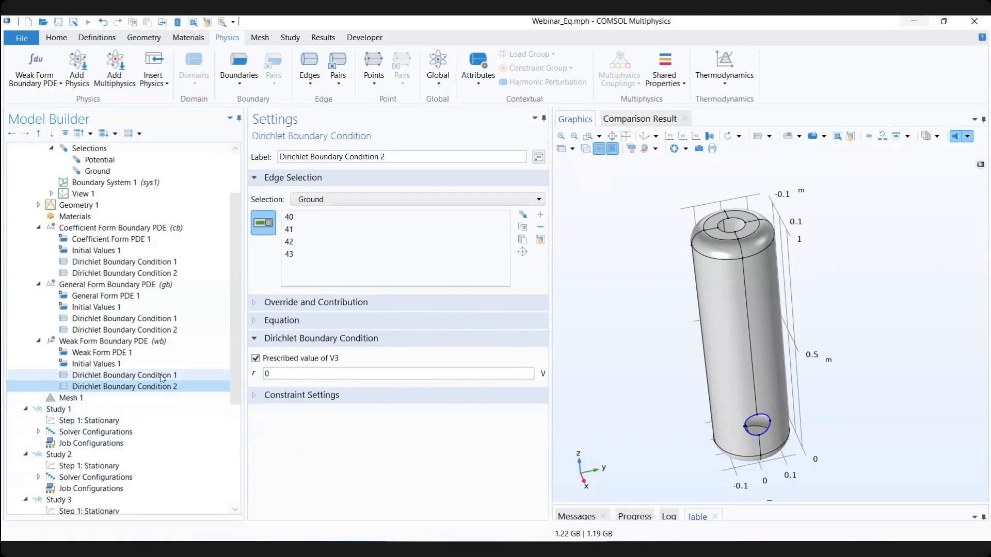
Step: Set the prescribed value of V3 to 400 V in the Weak Form Boundary PDE's Dirichlet Boundary Condition 1
click(165, 375)
drag(281, 372, 264, 375)
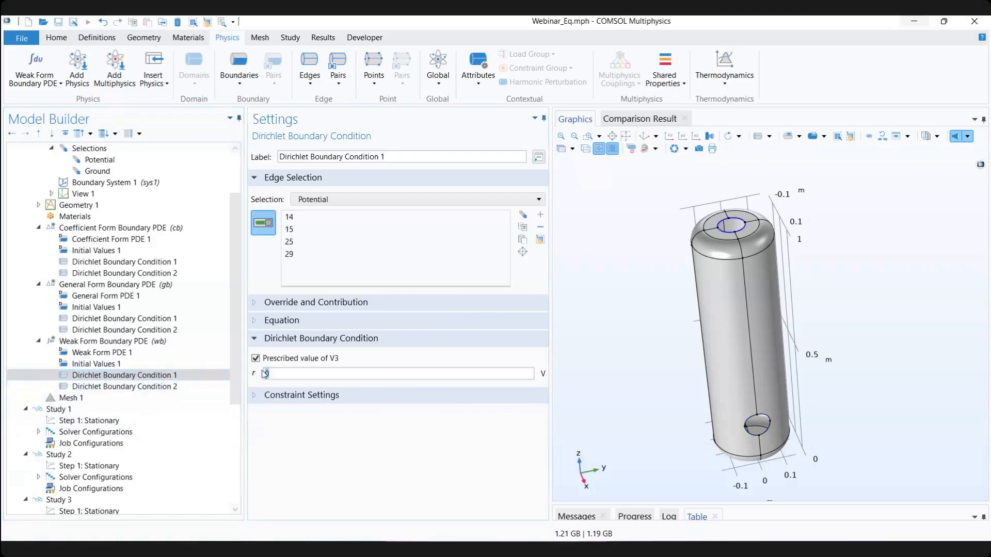
text(400)
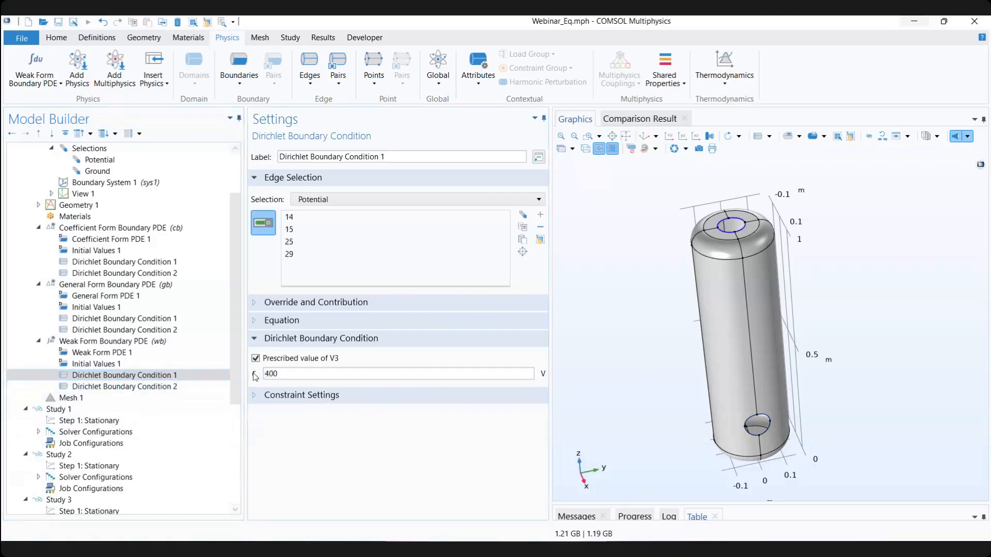
click(191, 386)
click(140, 377)
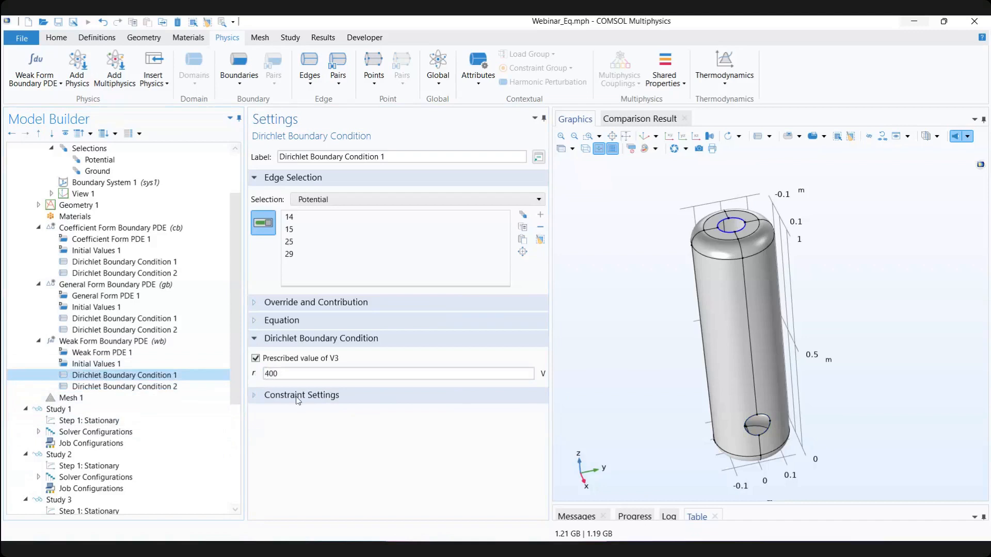
scroll(111, 258, up, 2)
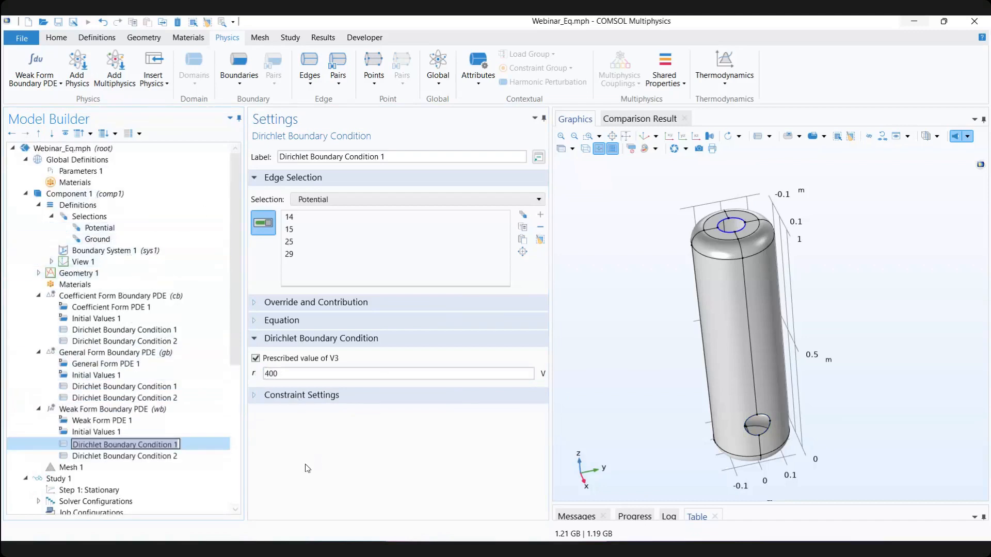
scroll(143, 366, down, 4)
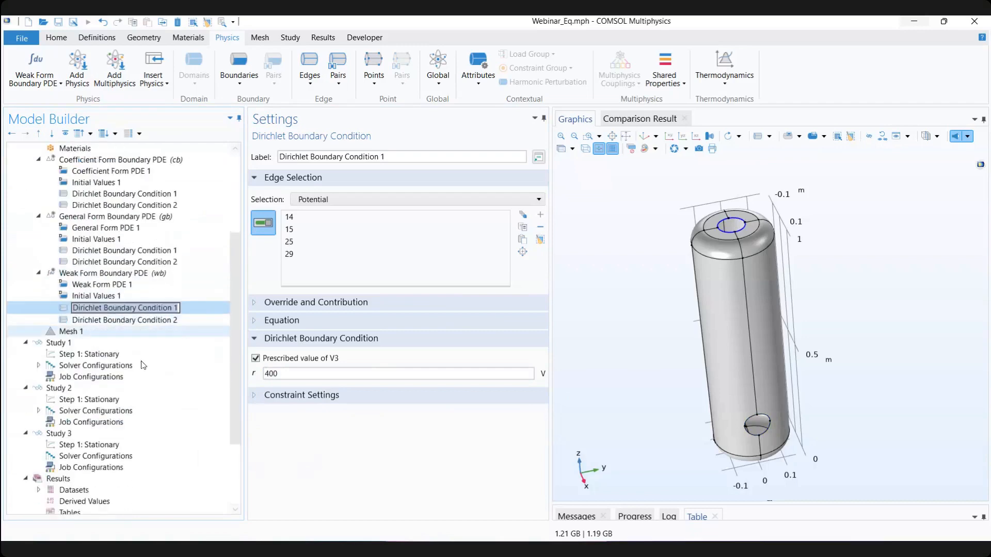
click(330, 467)
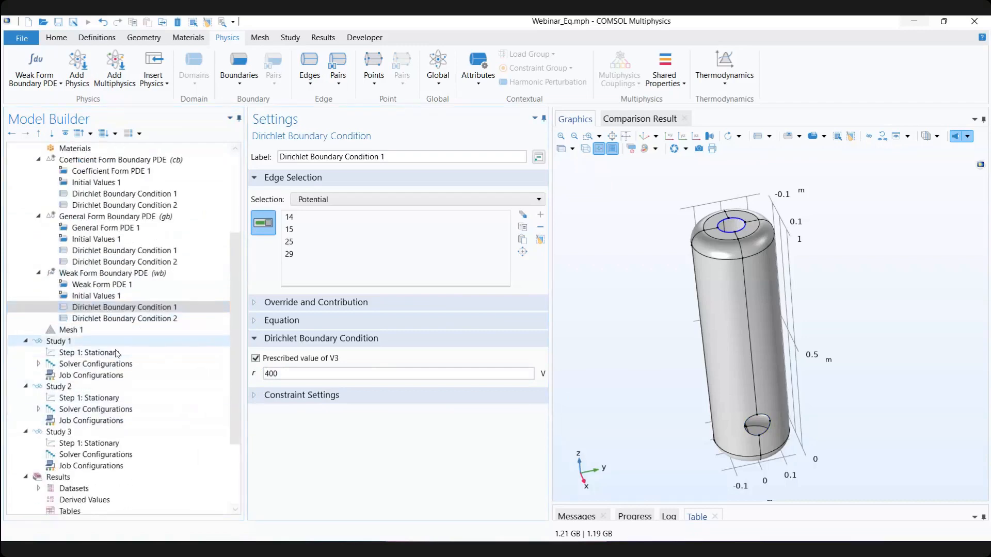
scroll(161, 421, up, 3)
scroll(162, 421, up, 1)
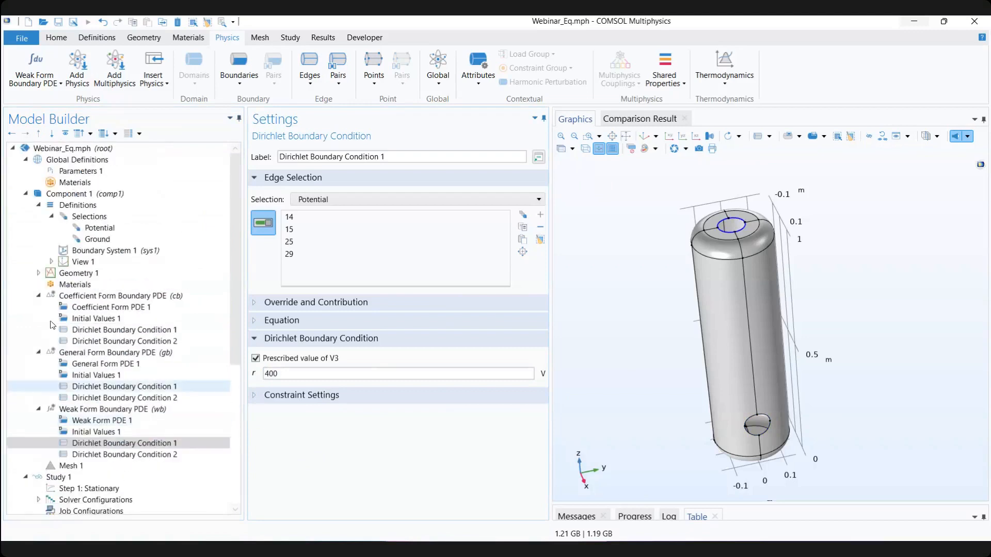
click(89, 217)
right_click(98, 222)
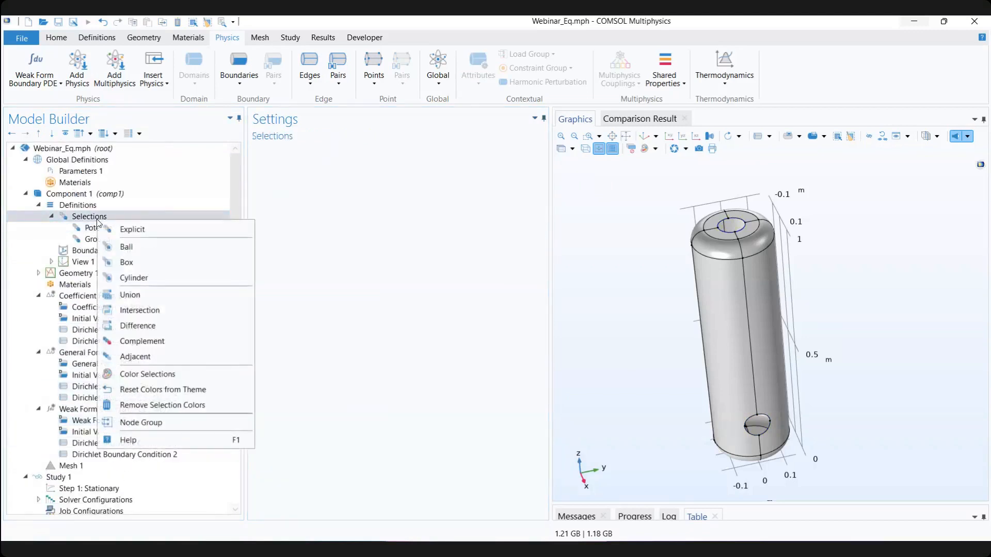
Step: Collapse the Selections and Definitions branches of Component 1 in the model tree
click(86, 206)
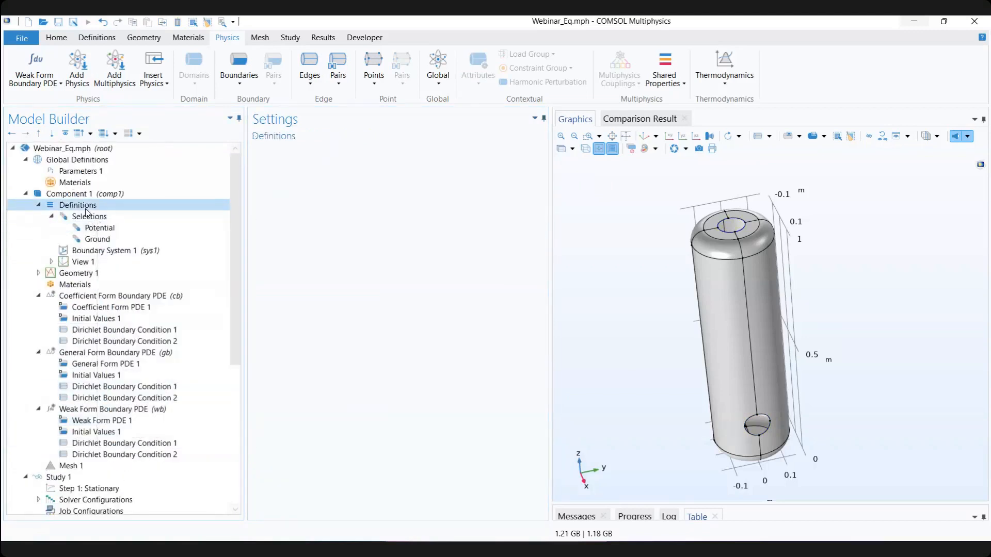
click(53, 216)
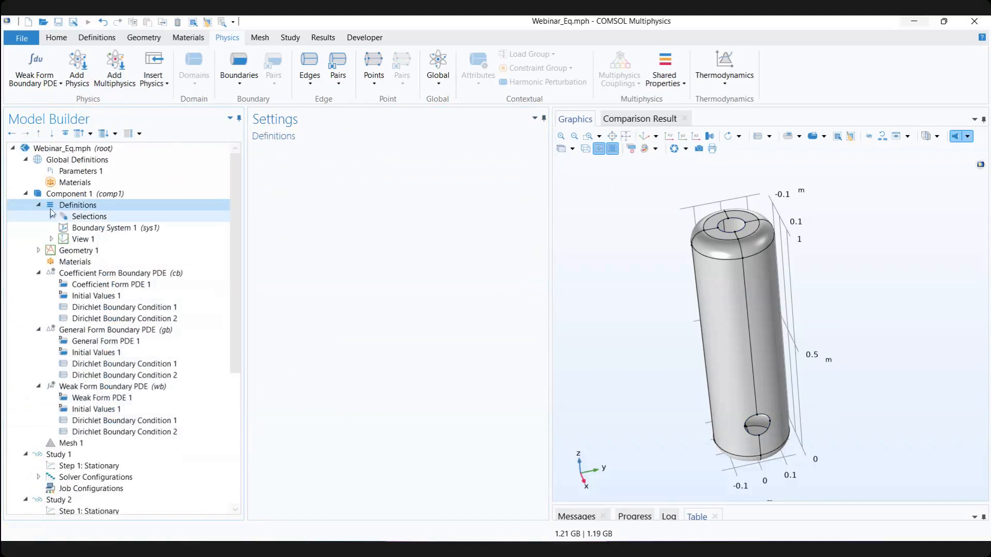
click(38, 205)
Step: Compute Study 3, the stationary study that solves only for the Weak Form Boundary PDE
scroll(145, 317, down, 2)
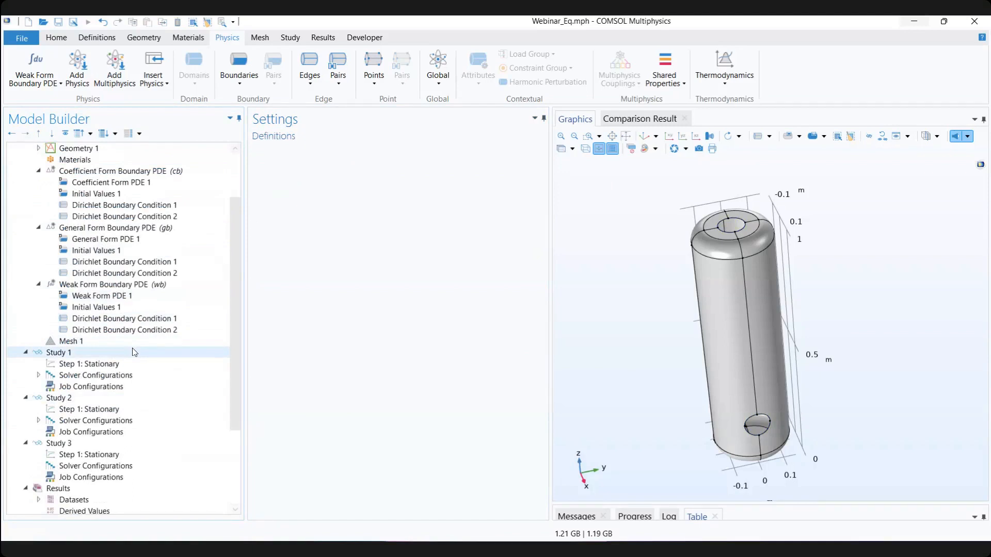
scroll(122, 342, down, 1)
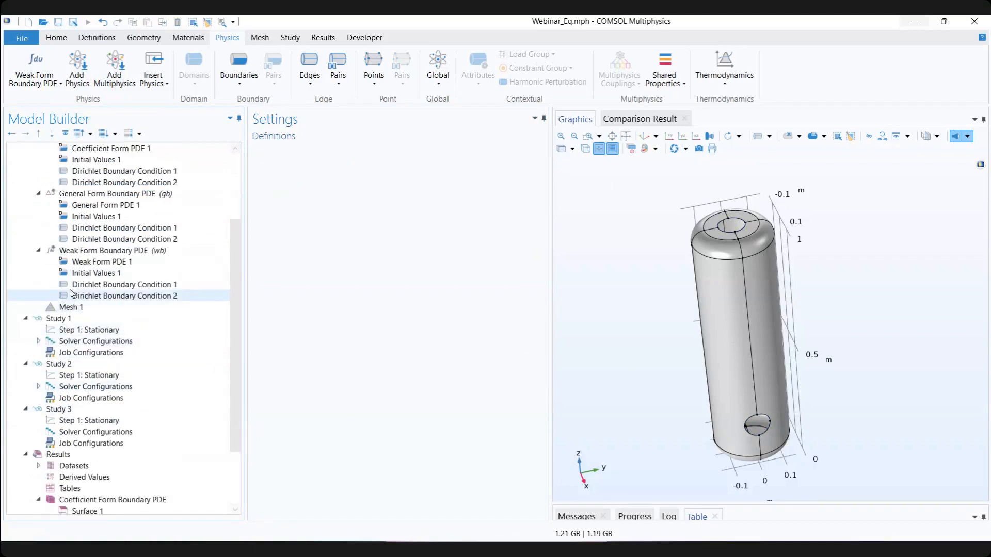
scroll(144, 331, up, 2)
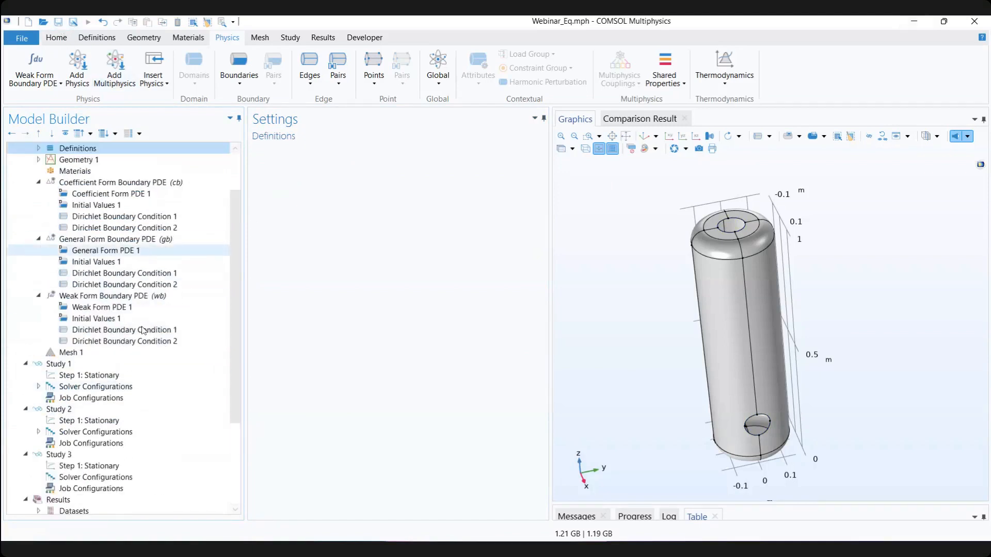
scroll(143, 341, down, 3)
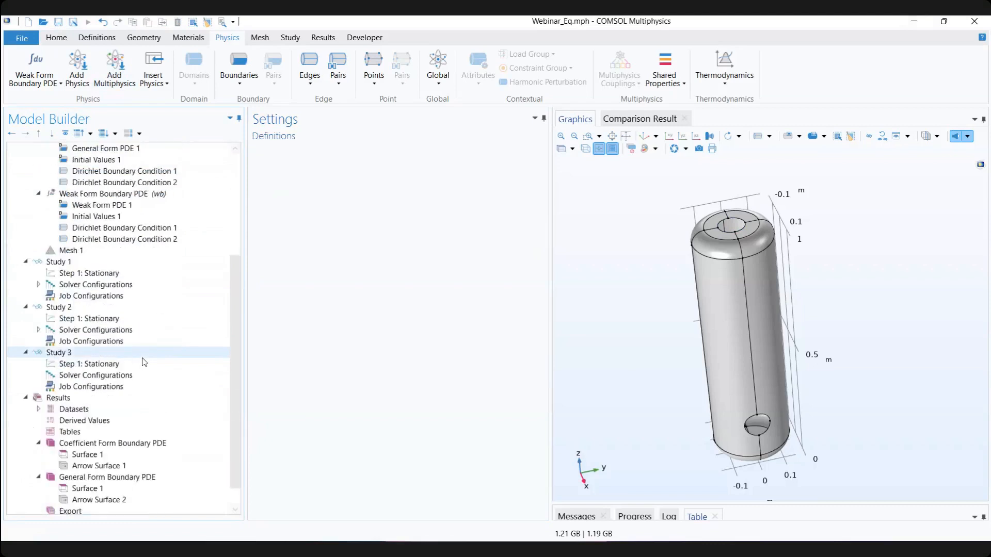
click(80, 367)
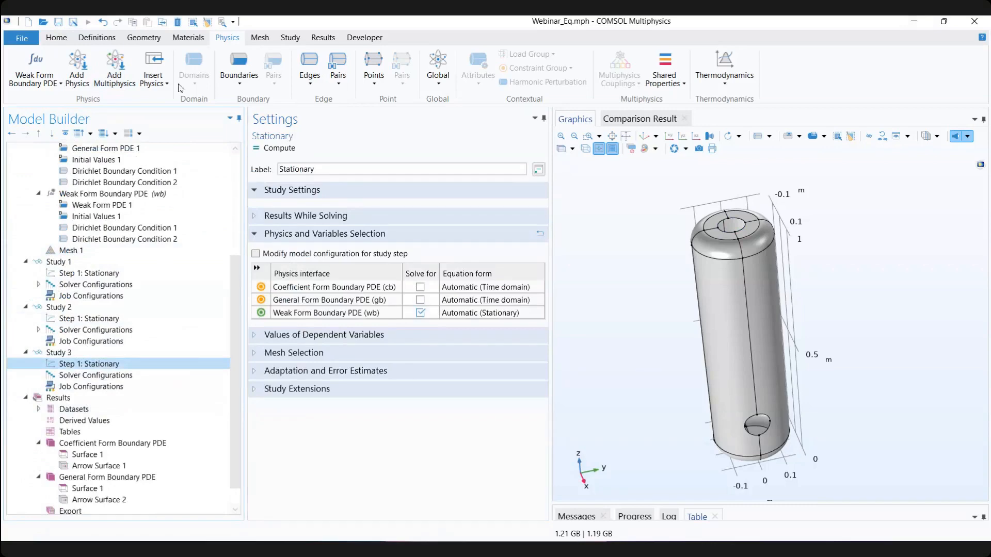
click(291, 37)
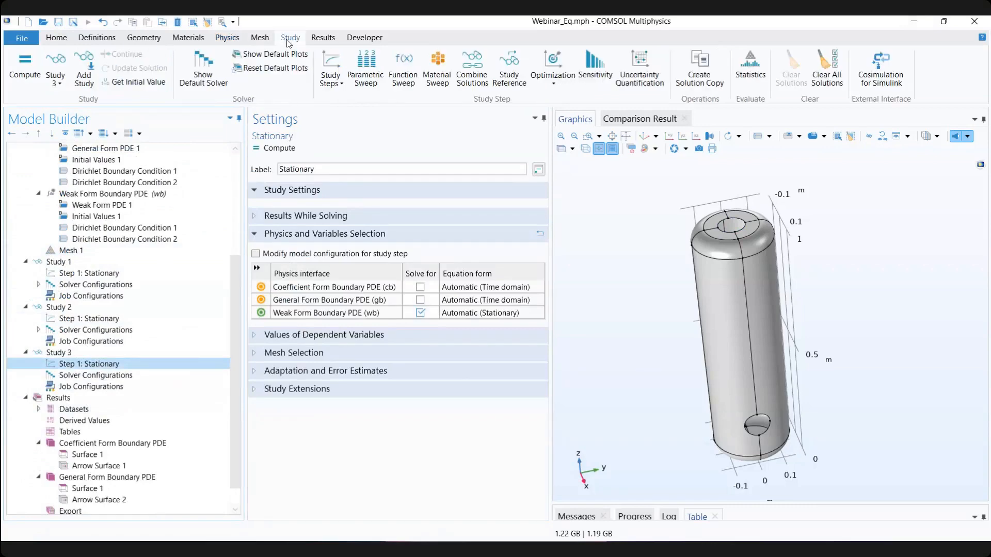
click(33, 65)
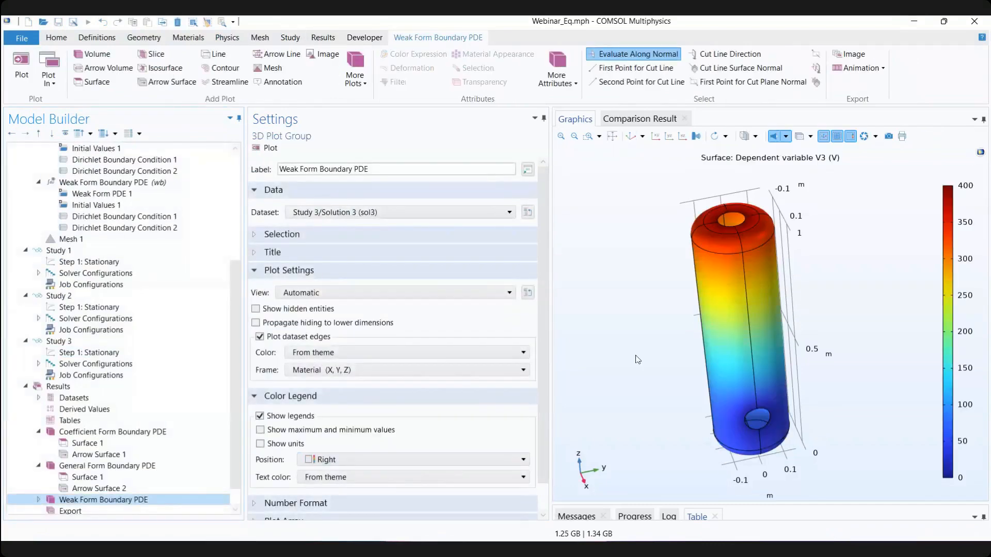
Step: Duplicate Arrow Surface 1 of the Coefficient Form Boundary PDE plot and move the copy into the Weak Form Boundary PDE plot group
scroll(102, 454, down, 1)
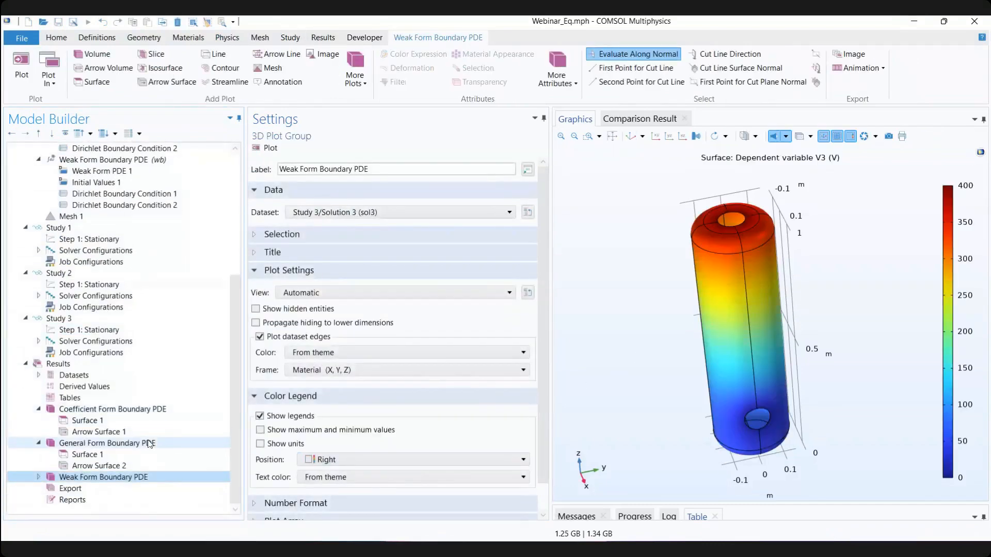
click(101, 432)
right_click(102, 432)
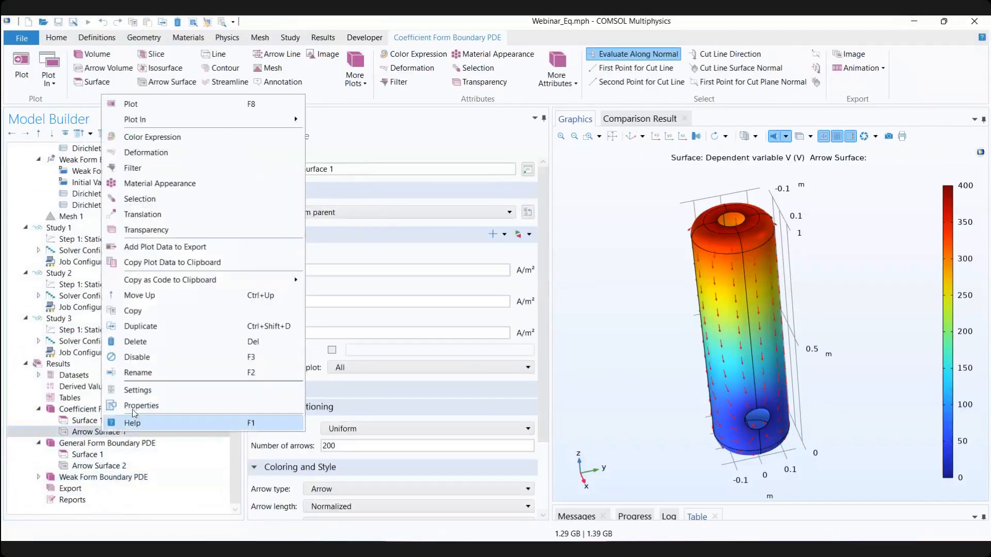
click(155, 326)
mouse_move(128, 434)
mouse_down()
mouse_move(127, 470)
mouse_move(121, 445)
mouse_up()
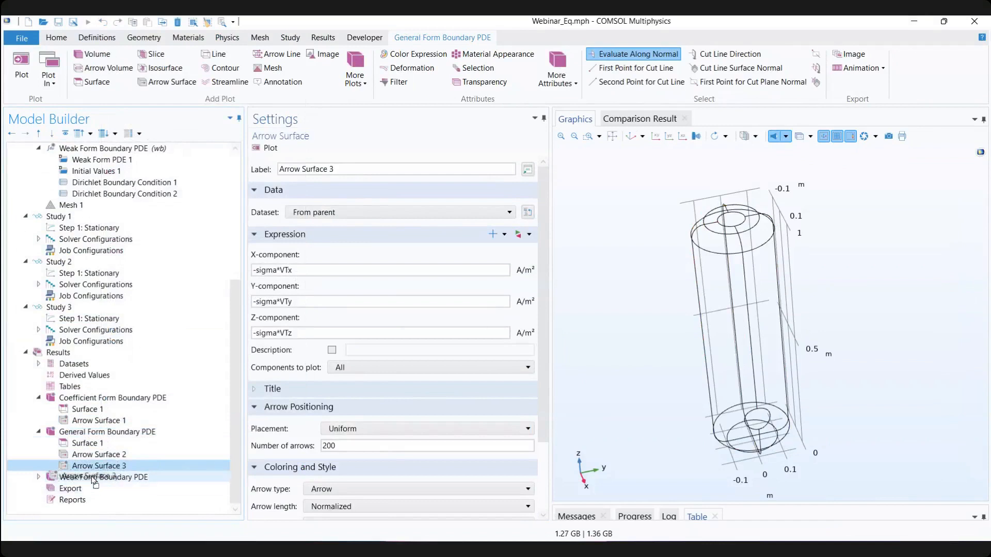
click(39, 479)
click(86, 488)
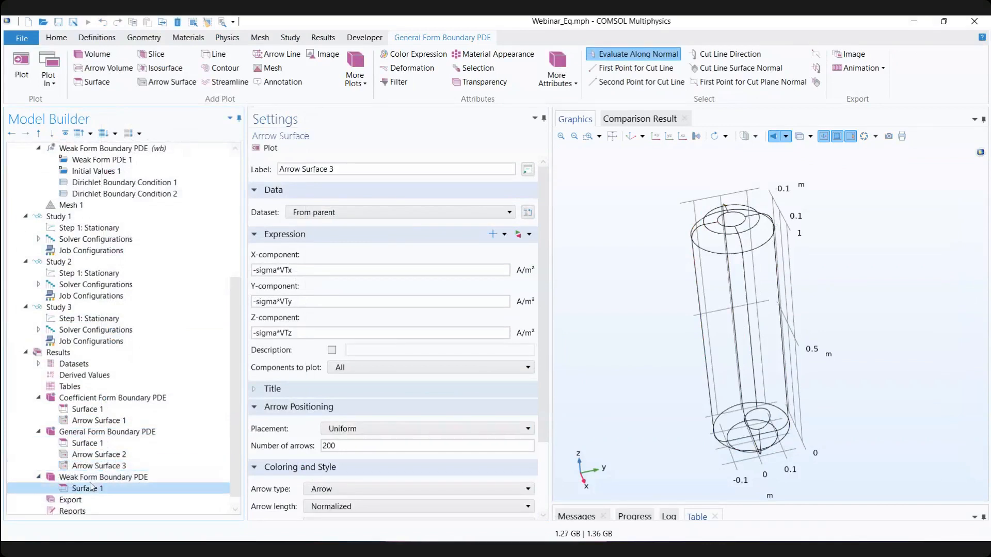
click(96, 470)
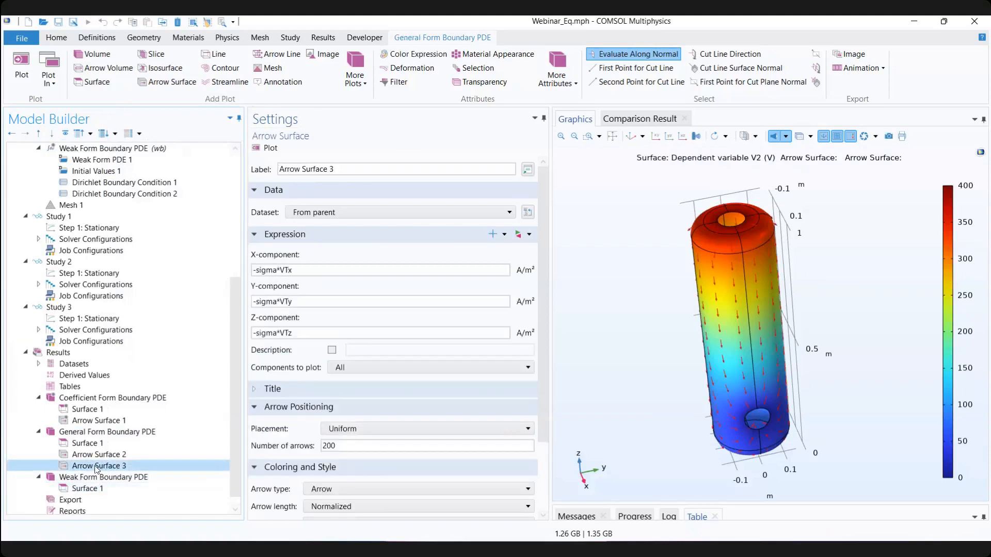
drag(95, 467, 95, 485)
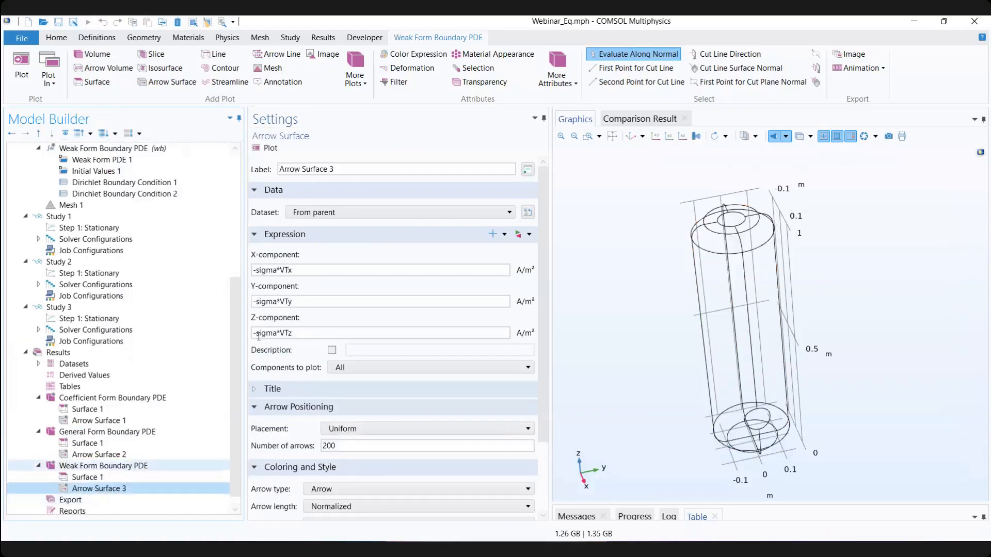
Step: Set Arrow Surface 3's X, Y and Z components to -sigma*V3Tx, -sigma*V3Ty and -sigma*V3Tz and plot the Weak Form Boundary PDE result
click(288, 270)
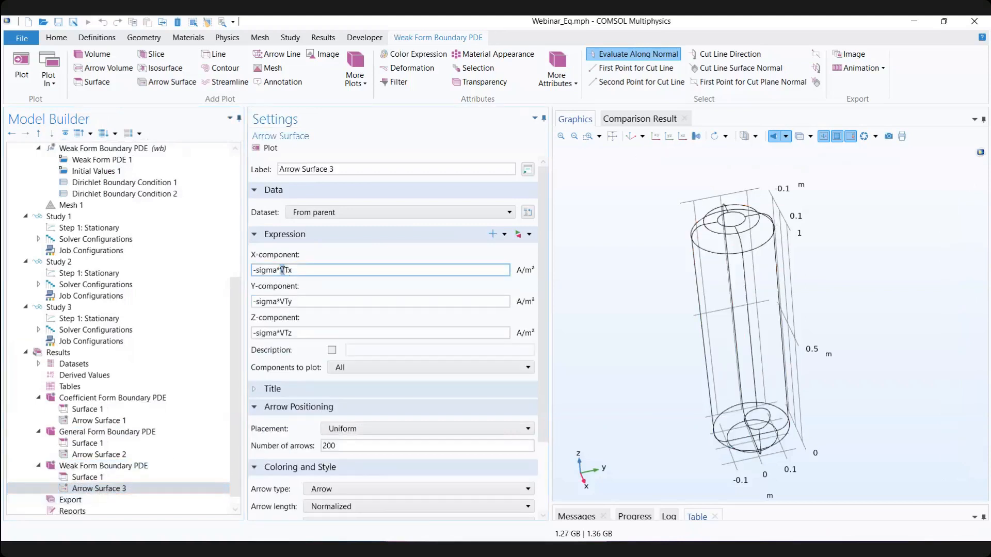
text(3)
click(285, 302)
text(3)
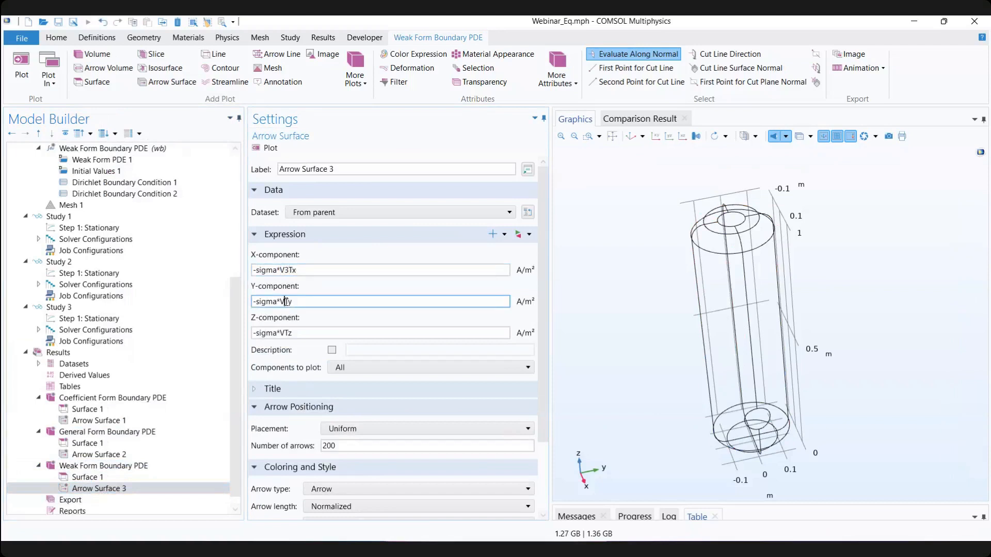
click(289, 338)
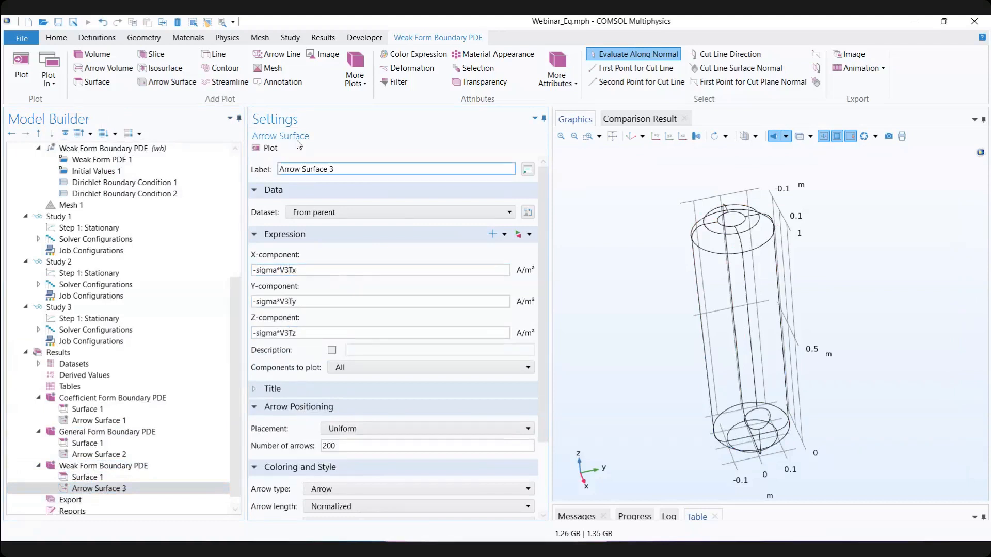
click(266, 148)
mouse_move(662, 335)
mouse_down()
mouse_move(656, 319)
mouse_move(671, 329)
mouse_up()
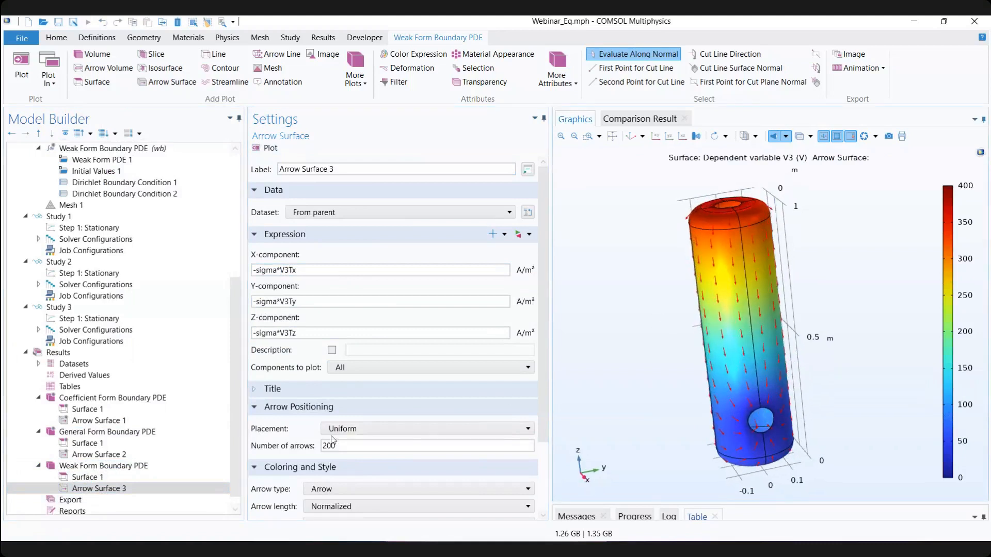
Step: Display the General Form and Coefficient Form Boundary PDE surface plots to compare them with the weak form result
click(116, 445)
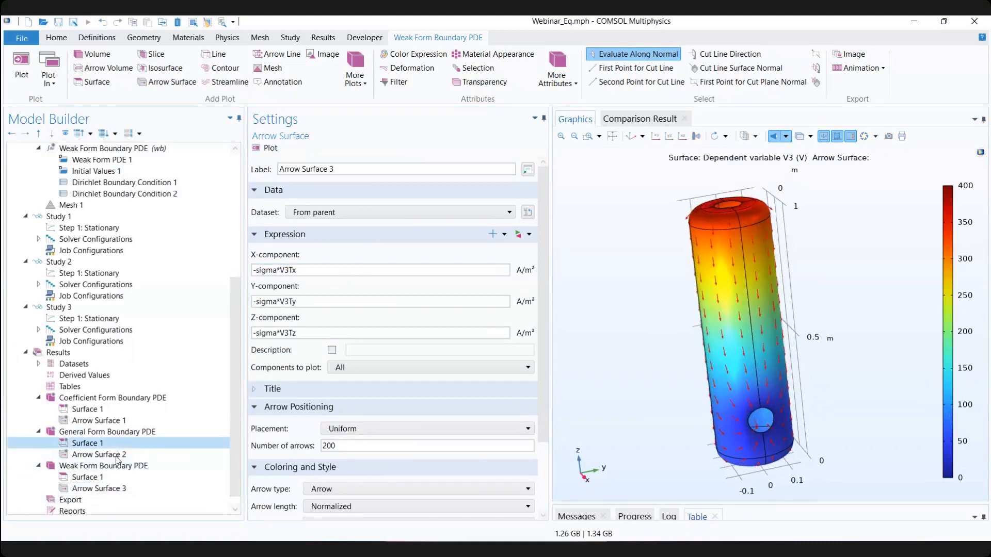
click(109, 410)
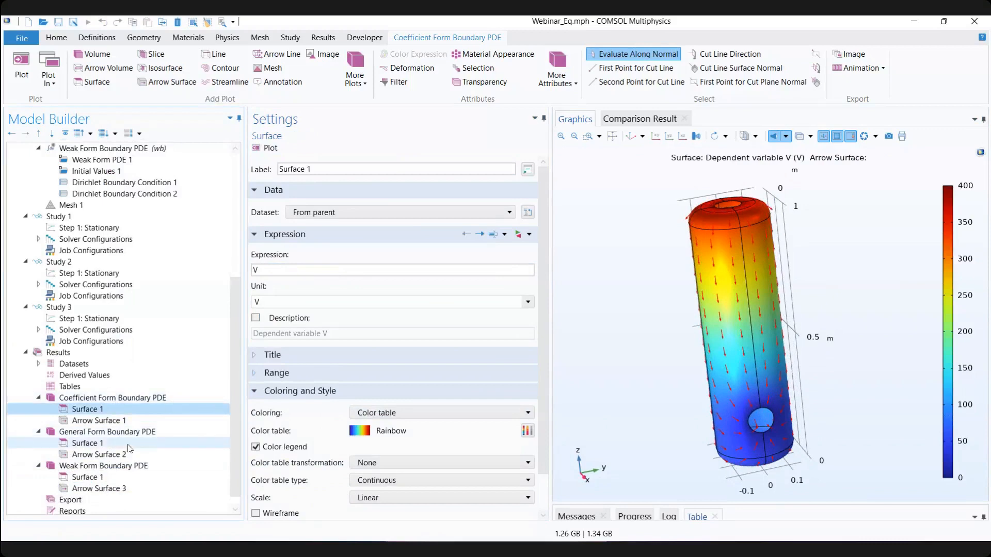
scroll(117, 437, down, 1)
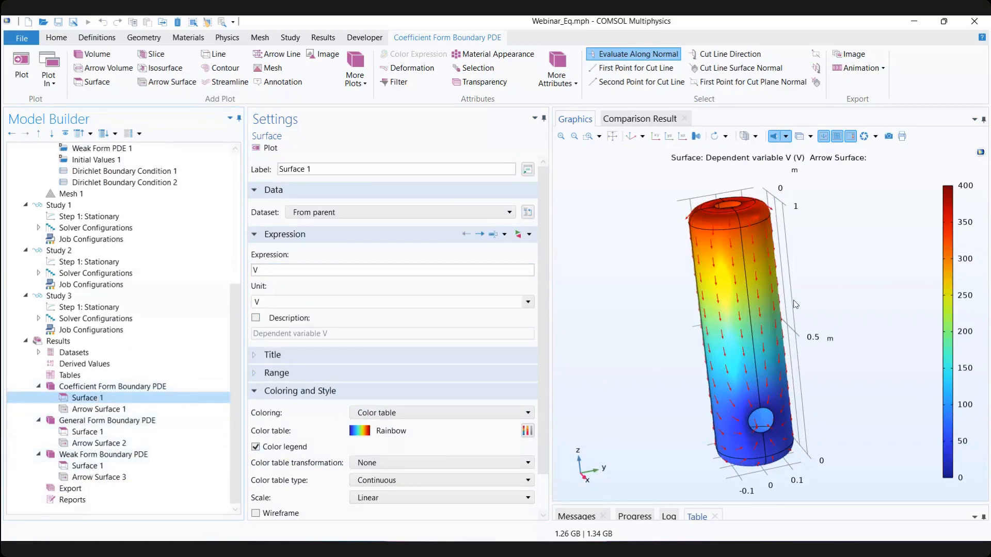
mouse_move(825, 305)
mouse_down()
mouse_move(836, 310)
mouse_move(818, 302)
mouse_up()
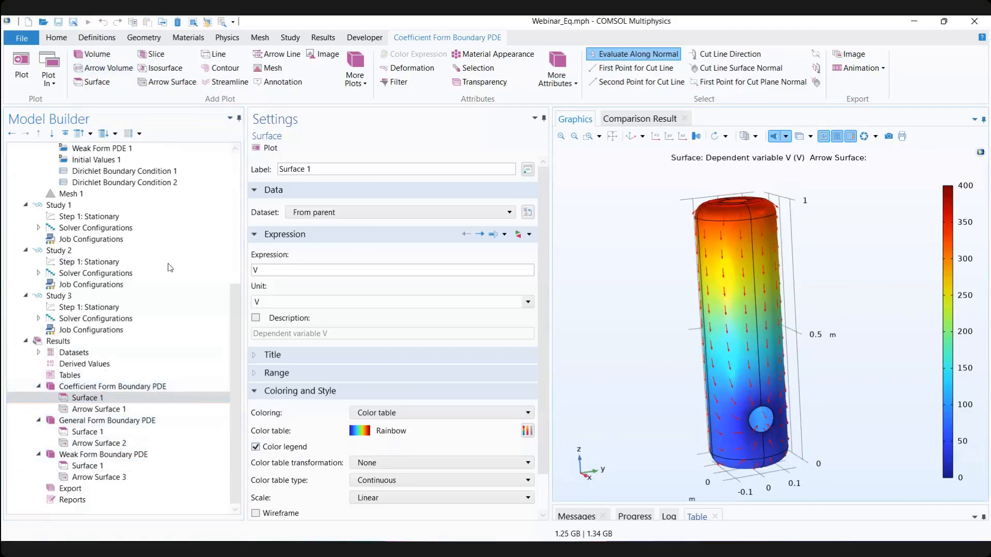
Step: Examine the equation and the diffusion, absorption and source coefficients of Coefficient Form PDE 1
scroll(114, 258, up, 6)
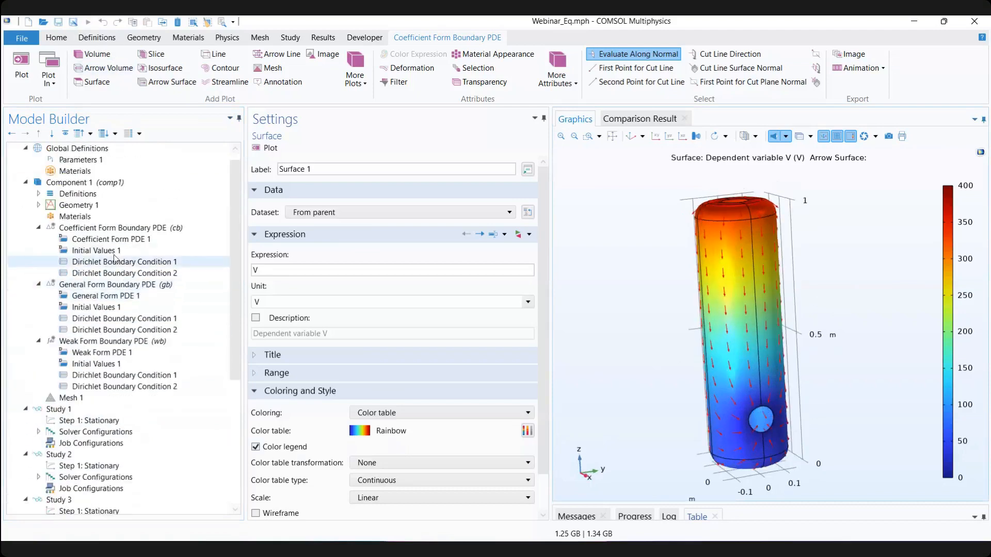
click(111, 239)
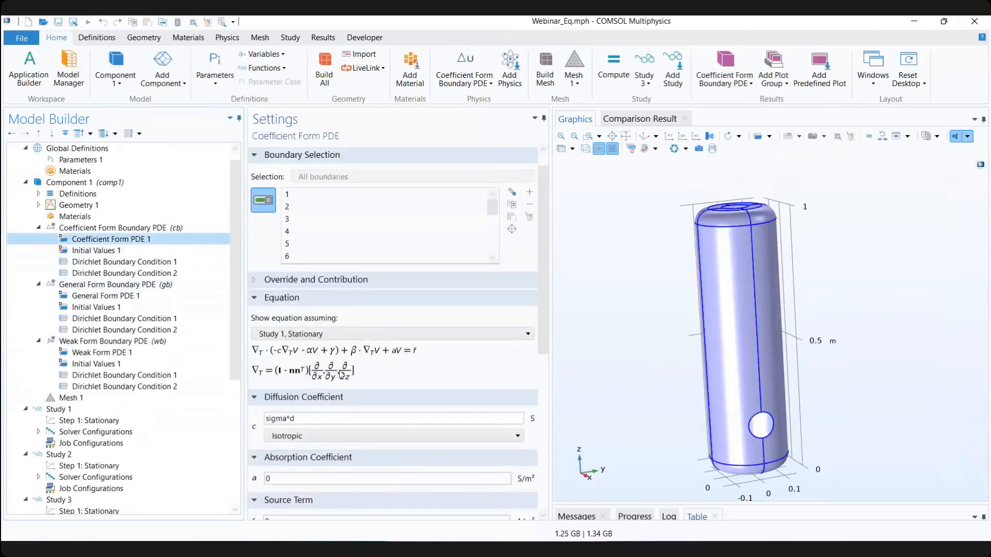
scroll(394, 367, down, 3)
scroll(207, 336, down, 1)
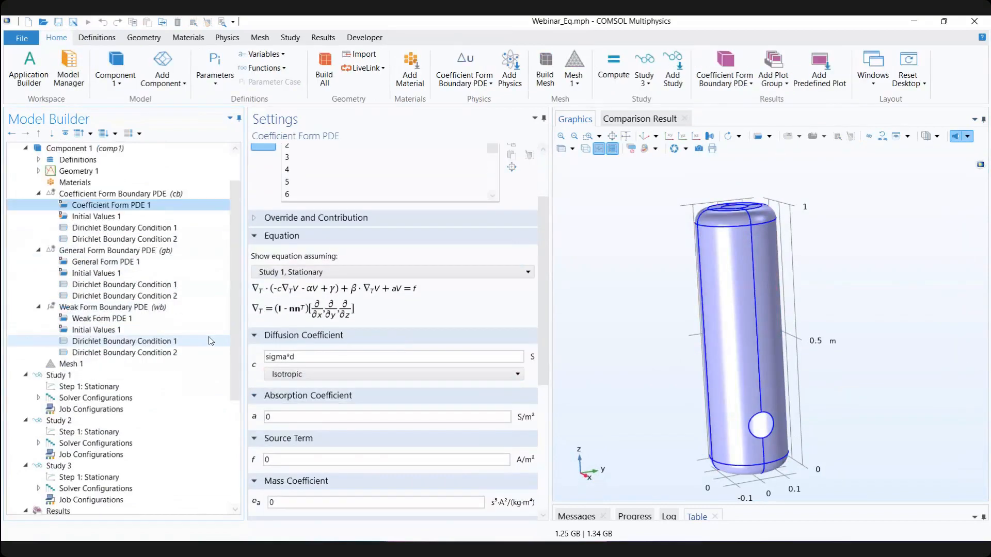
scroll(210, 342, down, 1)
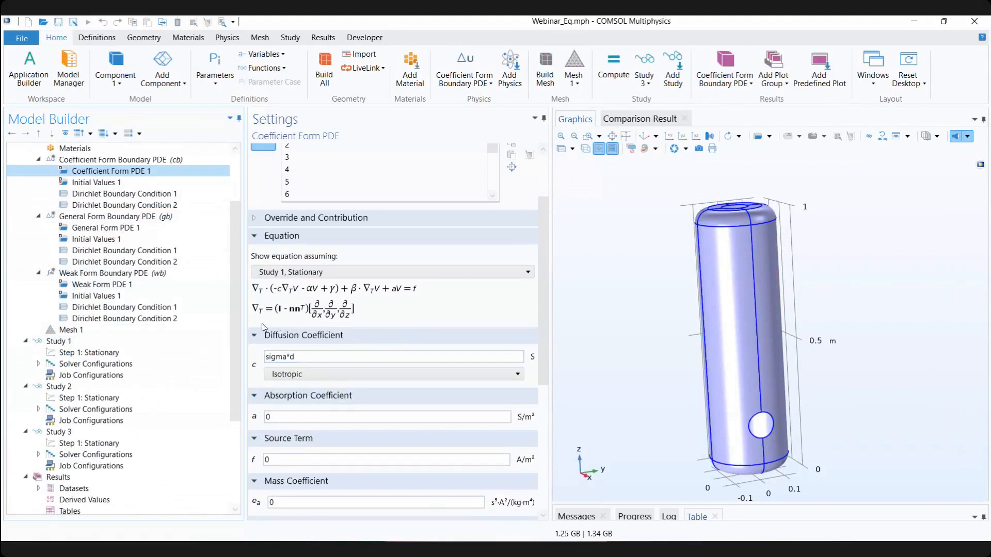
scroll(342, 336, up, 3)
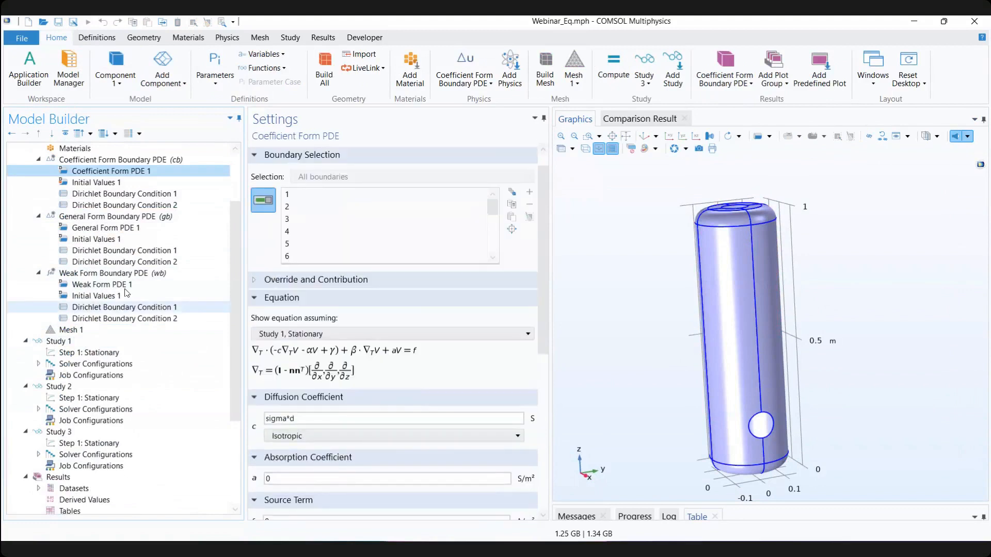
Step: Examine the General Form Boundary PDE interface's units and dependent variable, and look over the study and results nodes in the model tree
click(116, 216)
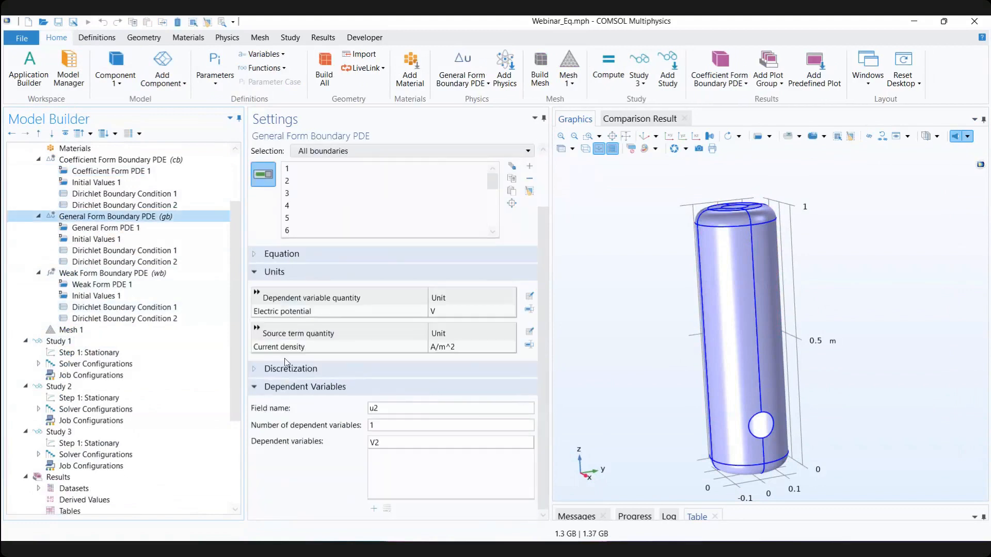
scroll(287, 363, up, 2)
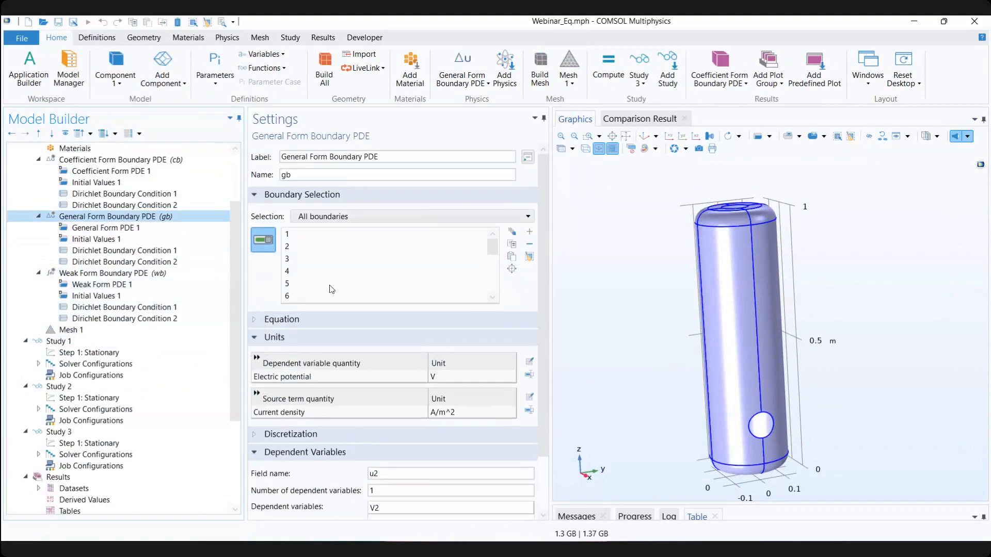
scroll(171, 318, down, 3)
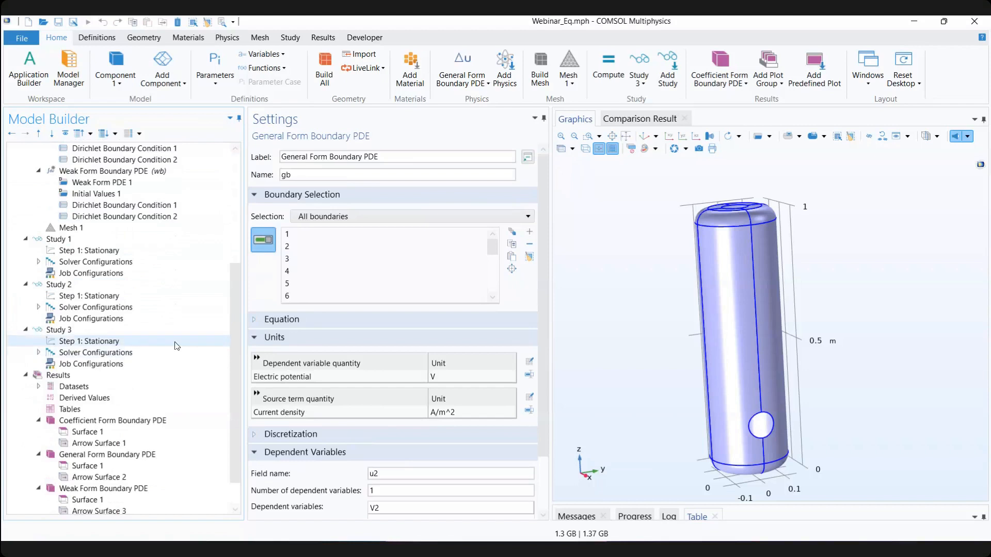
scroll(177, 345, down, 1)
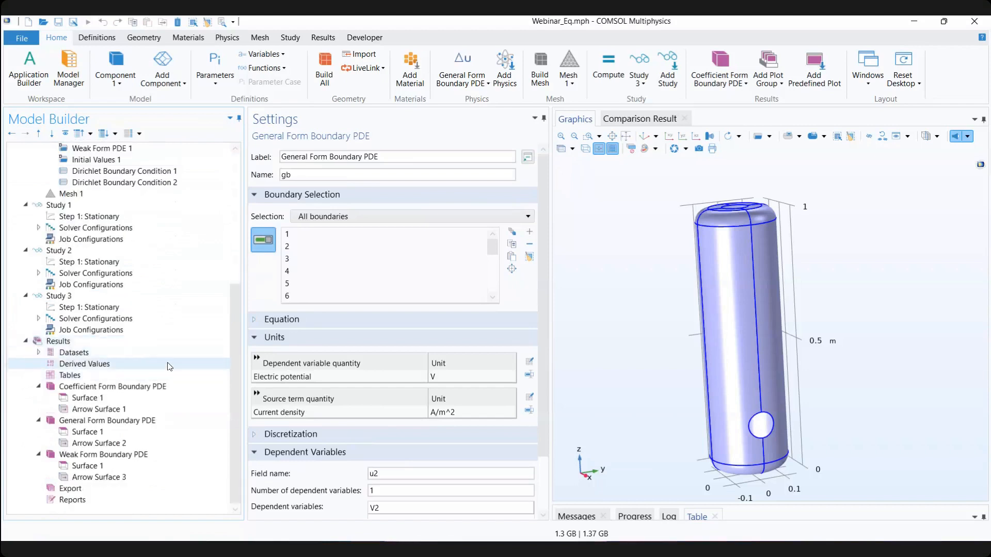
scroll(177, 370, up, 4)
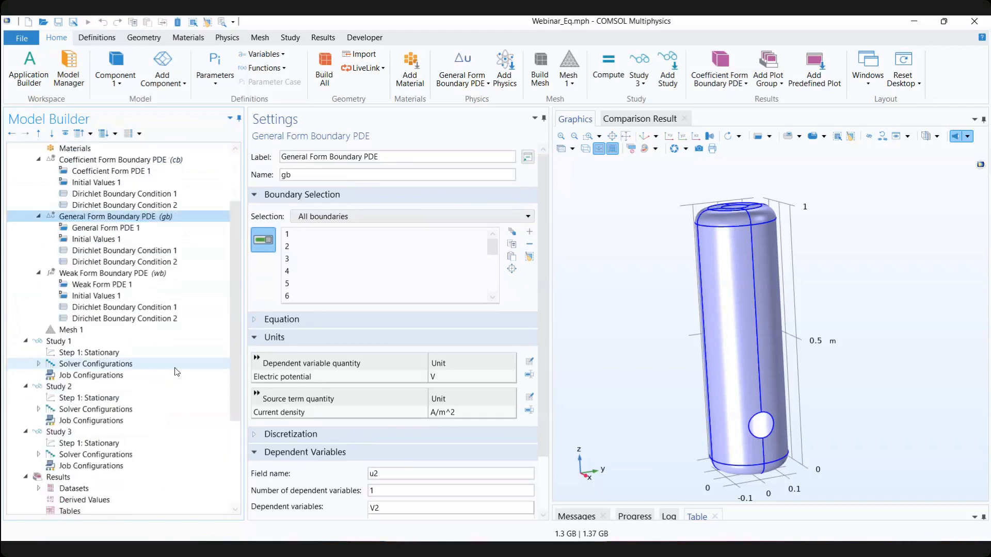
scroll(177, 369, down, 3)
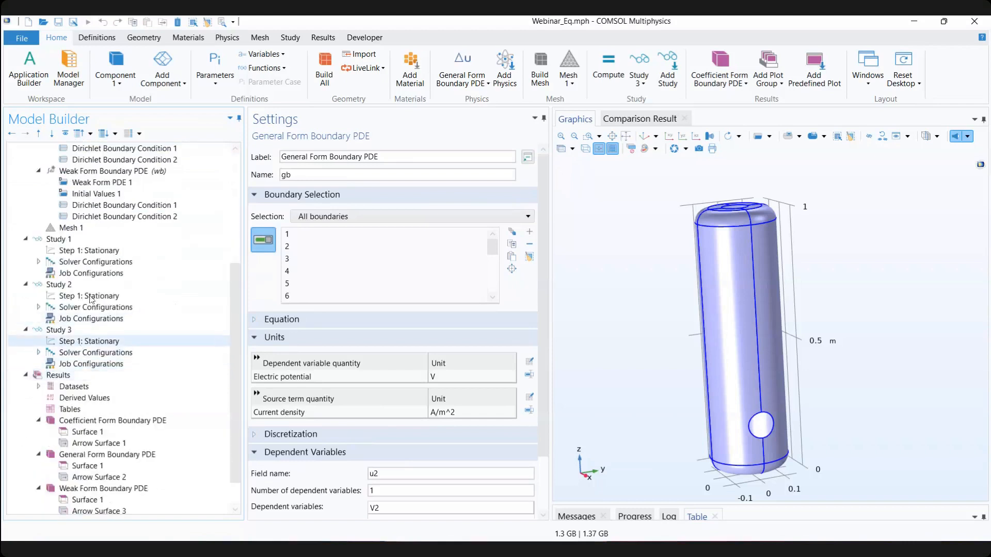
scroll(112, 354, down, 1)
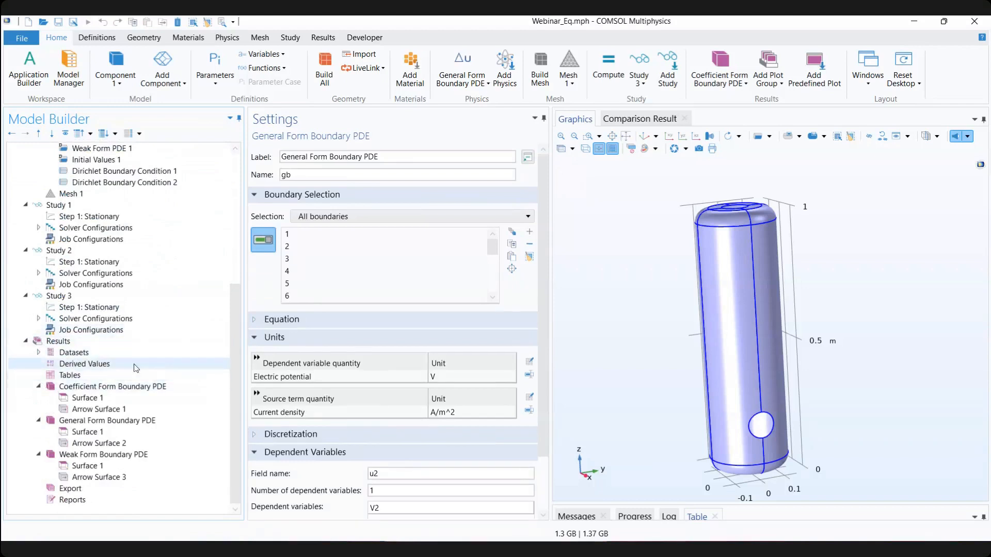
scroll(113, 293, up, 2)
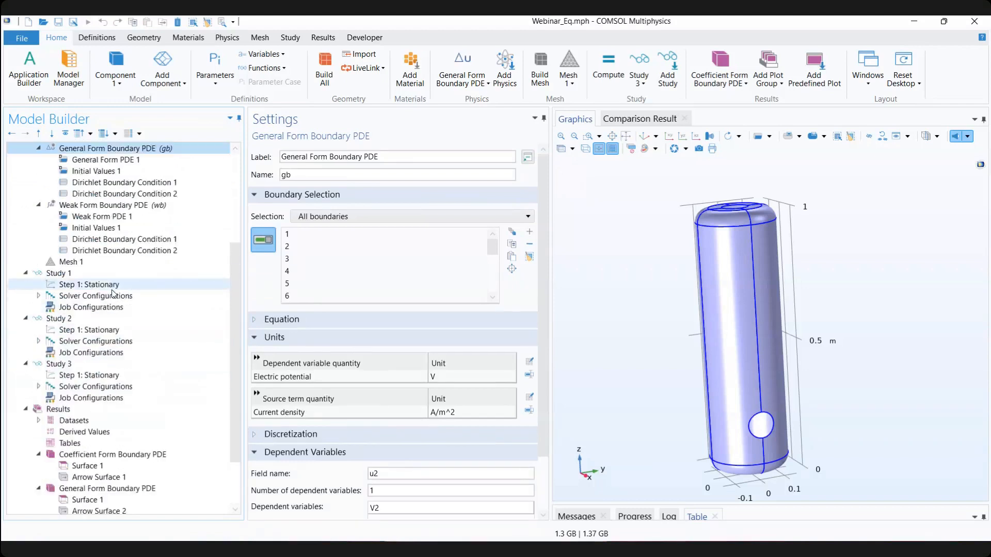
Step: Examine the equation and conservative flux components of General Form PDE 1
click(129, 161)
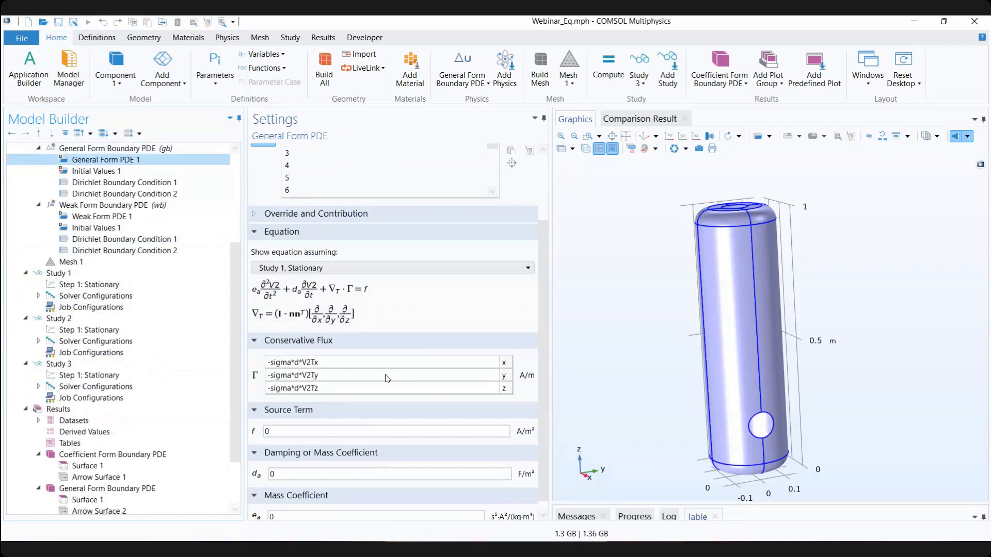
scroll(164, 381, down, 2)
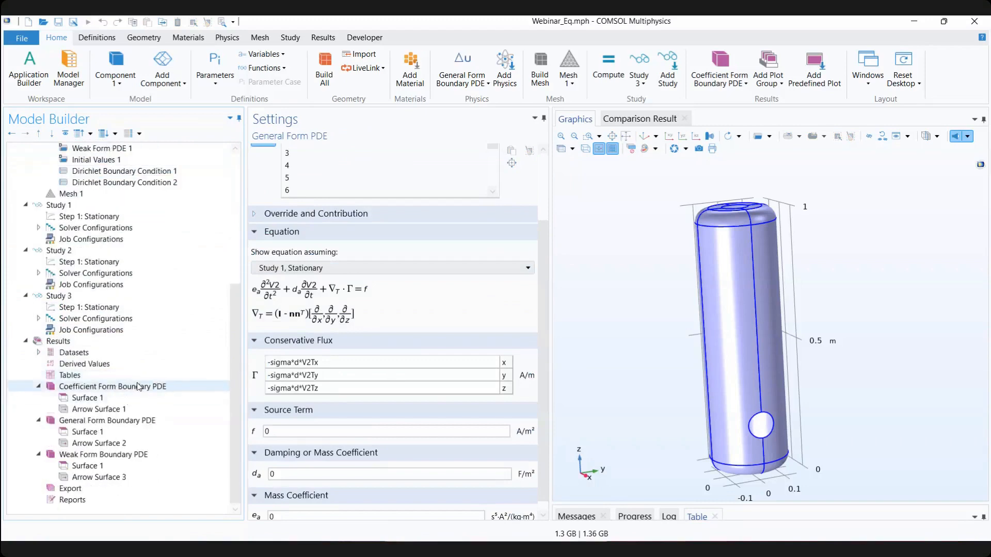
scroll(288, 413, up, 2)
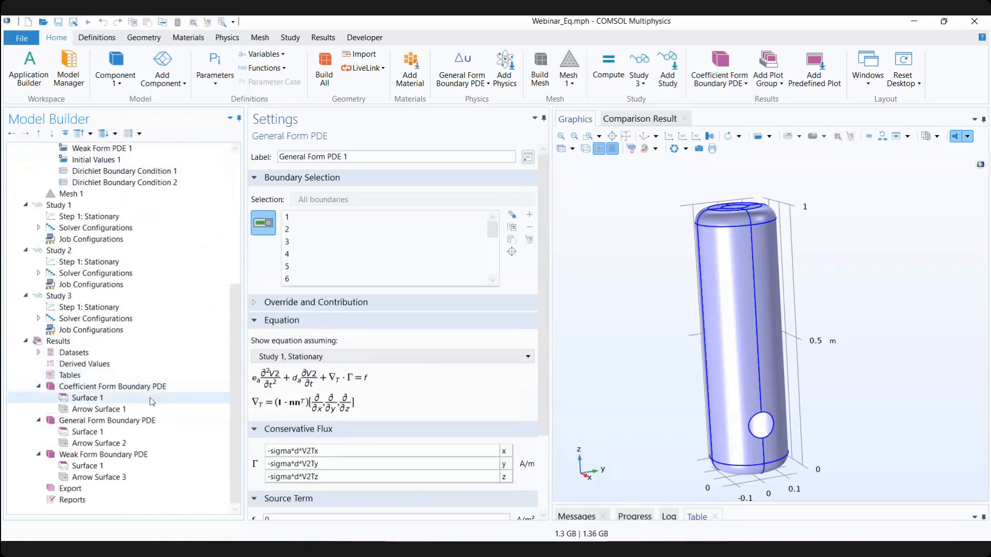
scroll(132, 460, up, 3)
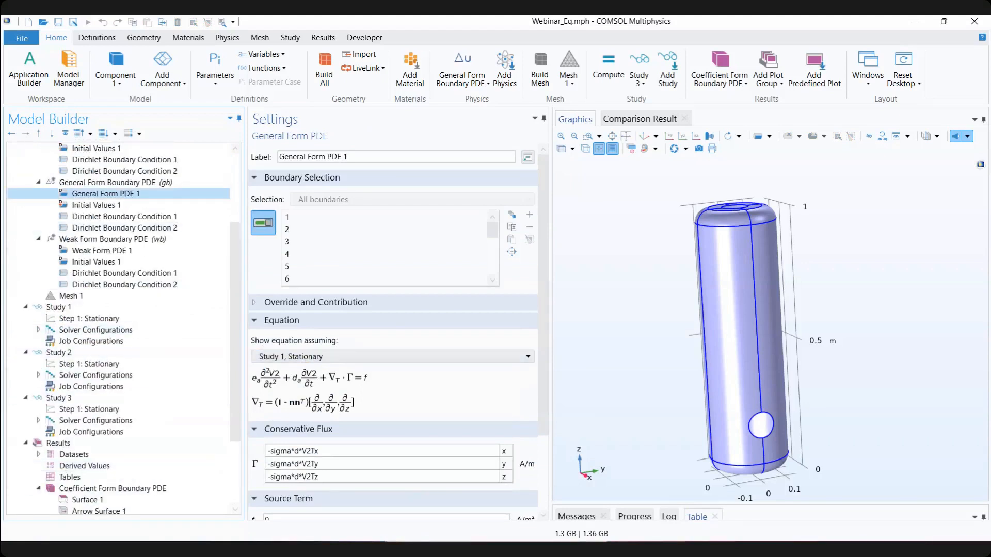
Step: Switch to the PowerPoint presentation and browse the slides to slide 11, Ejemplos, to review the list of examples
key(alt+Tab)
scroll(507, 377, down, 1)
scroll(506, 377, up, 2)
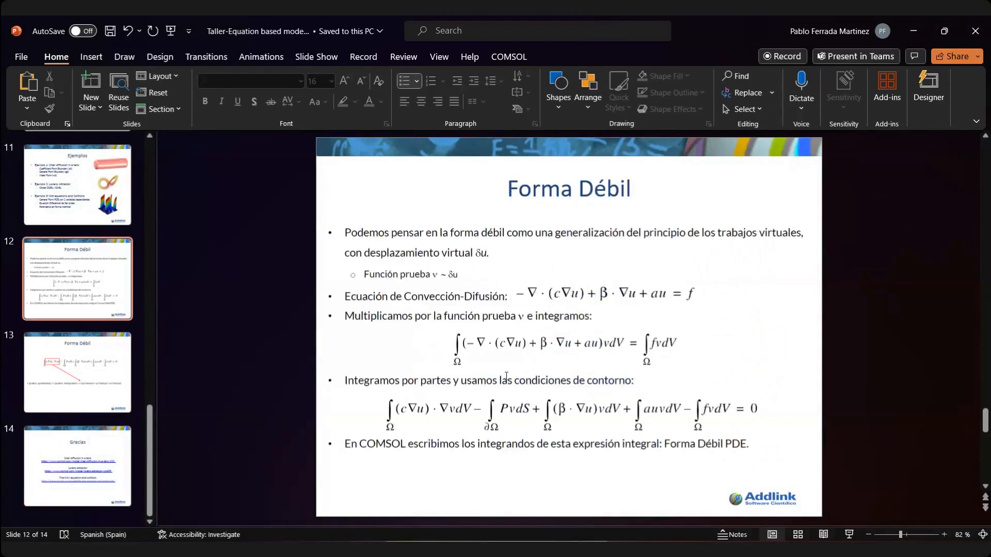
scroll(507, 377, up, 6)
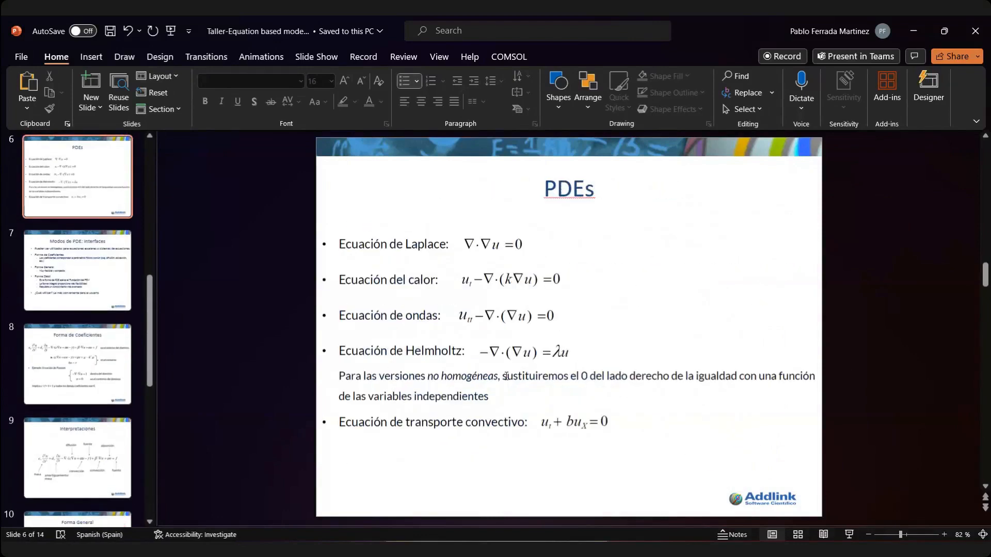
scroll(507, 377, up, 1)
scroll(506, 376, down, 6)
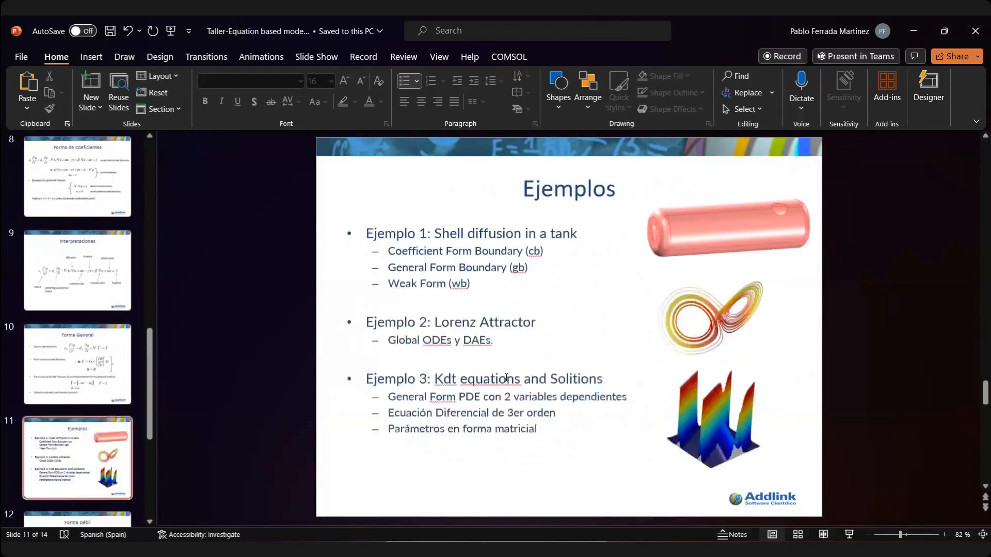
scroll(506, 378, down, 1)
scroll(506, 379, up, 1)
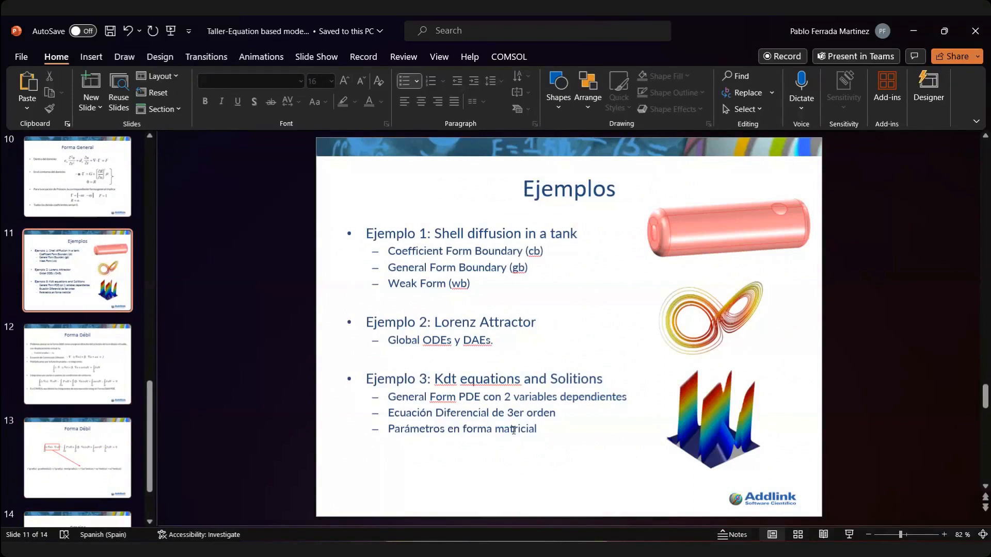
Step: Return to COMSOL Multiphysics and close the finished example's models, discarding the changes to Ej_1.mph
click(611, 465)
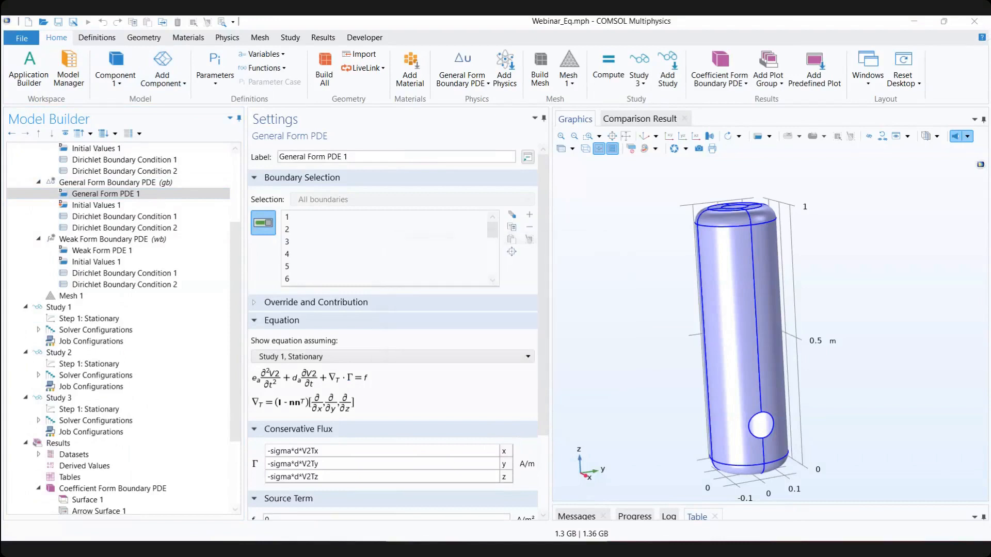
click(639, 436)
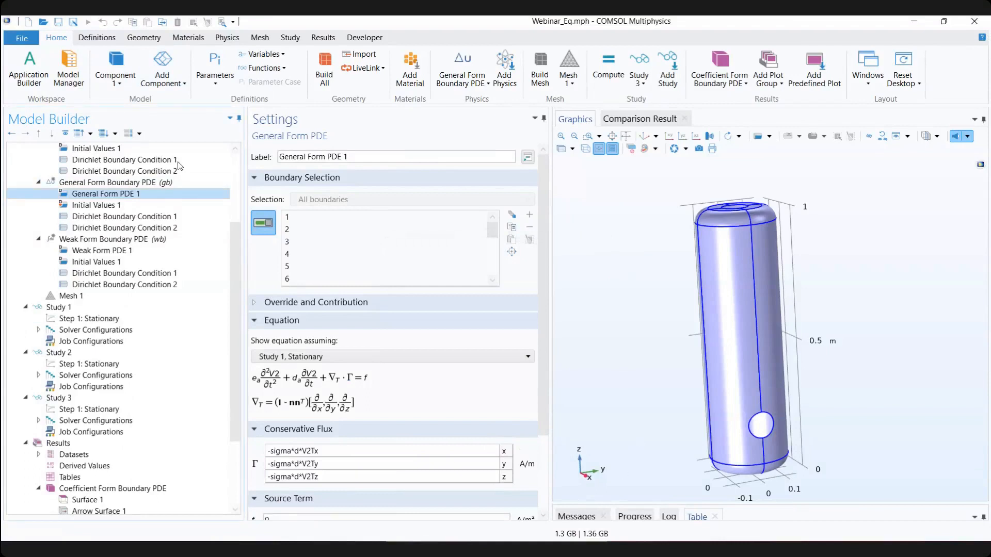
click(18, 40)
click(18, 39)
click(973, 26)
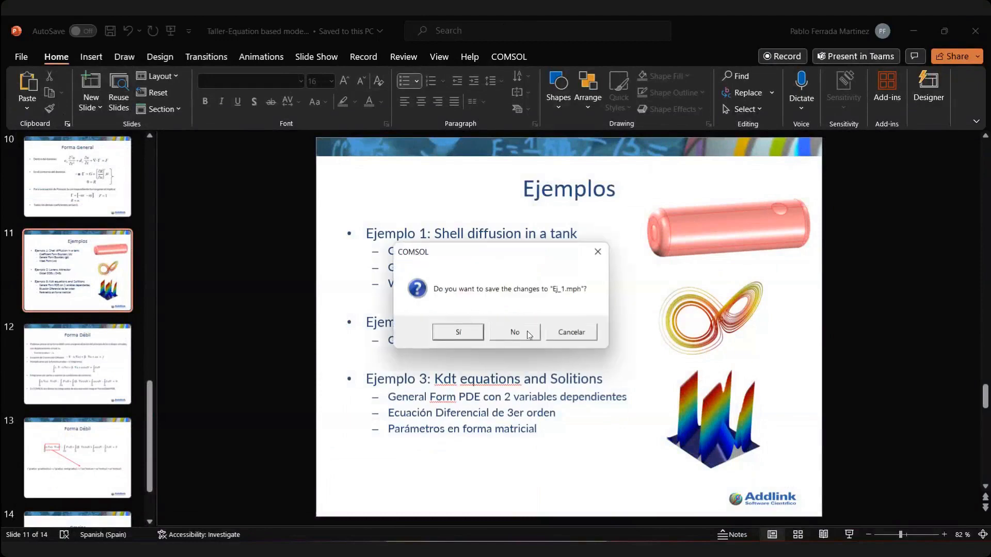
click(513, 332)
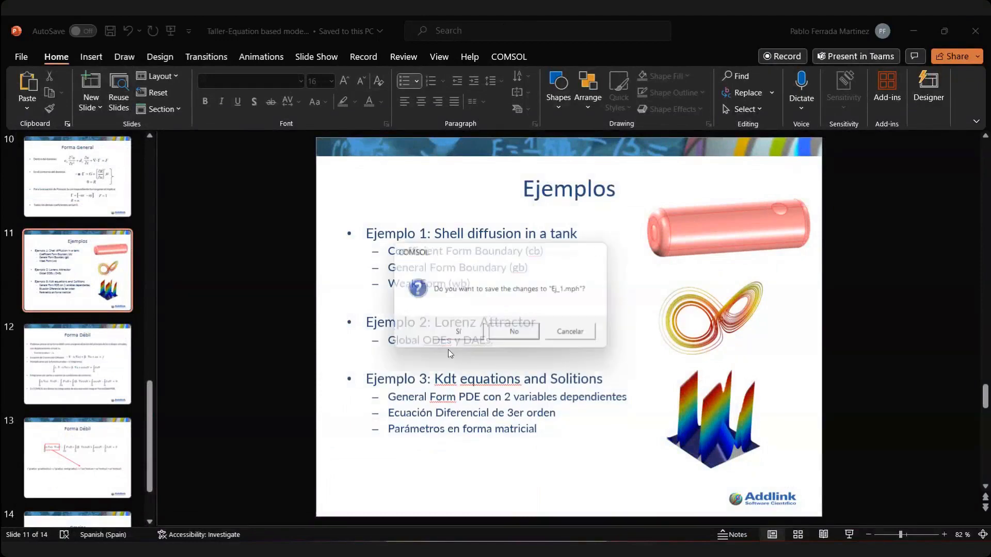
click(458, 329)
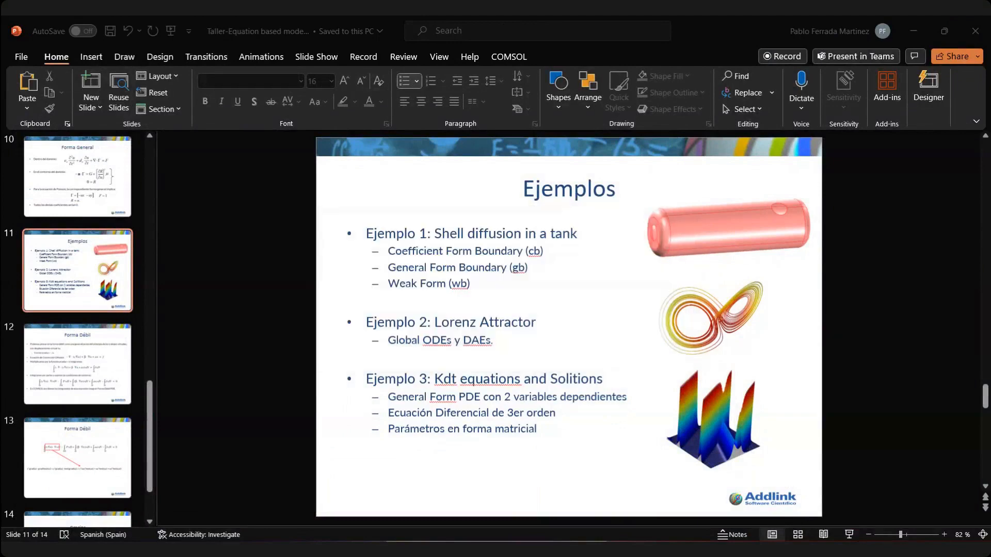
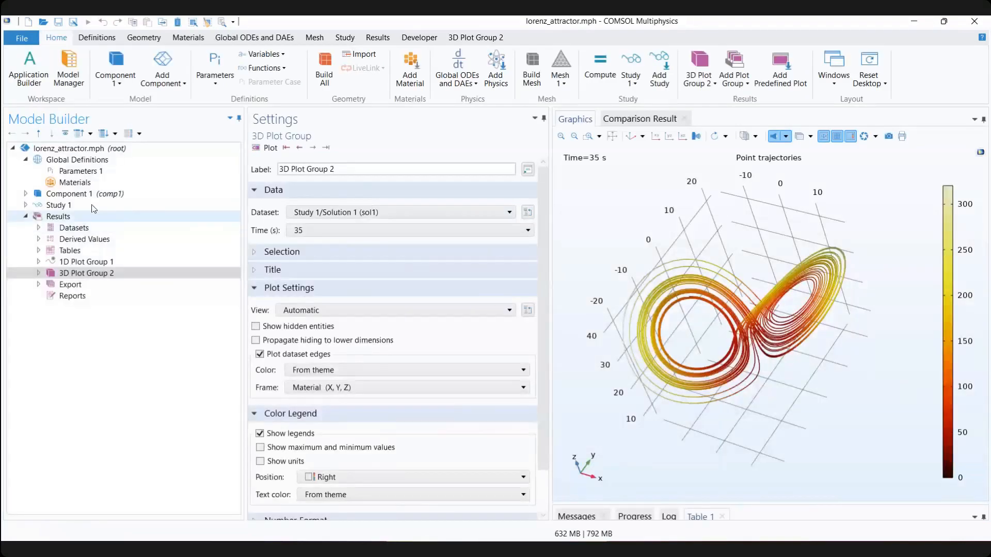
Step: Examine the global parameters and the contents of Component 1 in lorenz_attractor.mph, and rotate the point trajectories plot
click(76, 172)
scroll(363, 289, down, 1)
scroll(363, 289, up, 1)
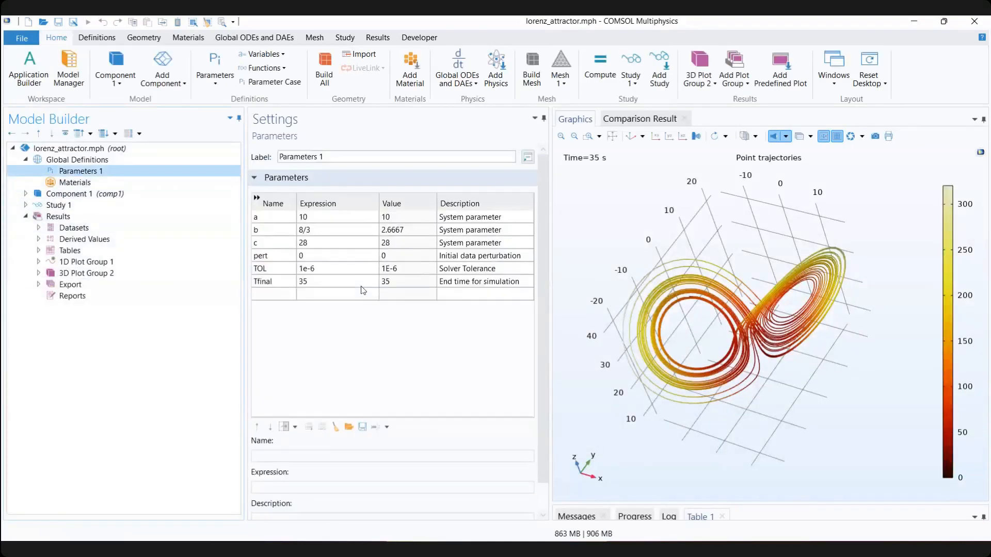
click(25, 193)
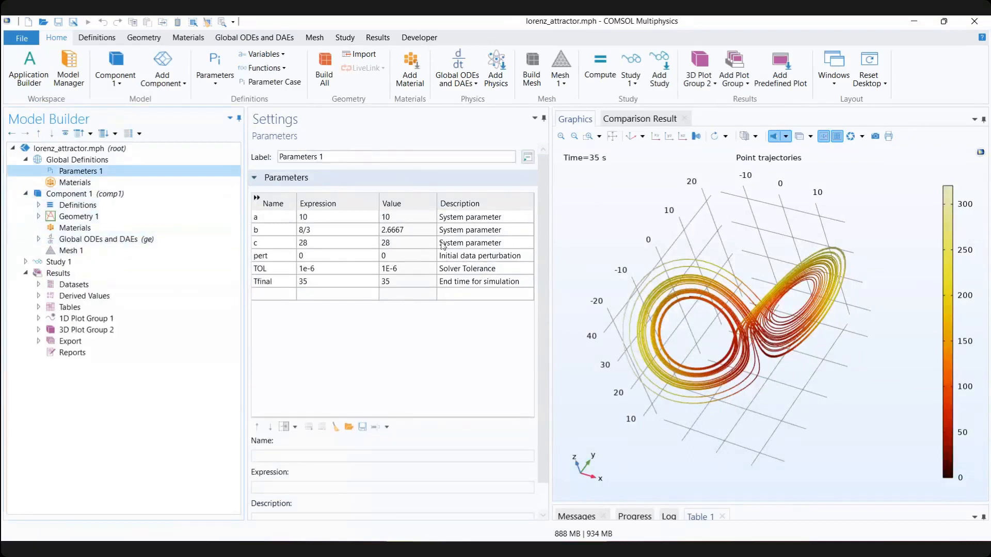
mouse_move(703, 243)
mouse_down()
mouse_move(686, 250)
mouse_move(684, 240)
mouse_up()
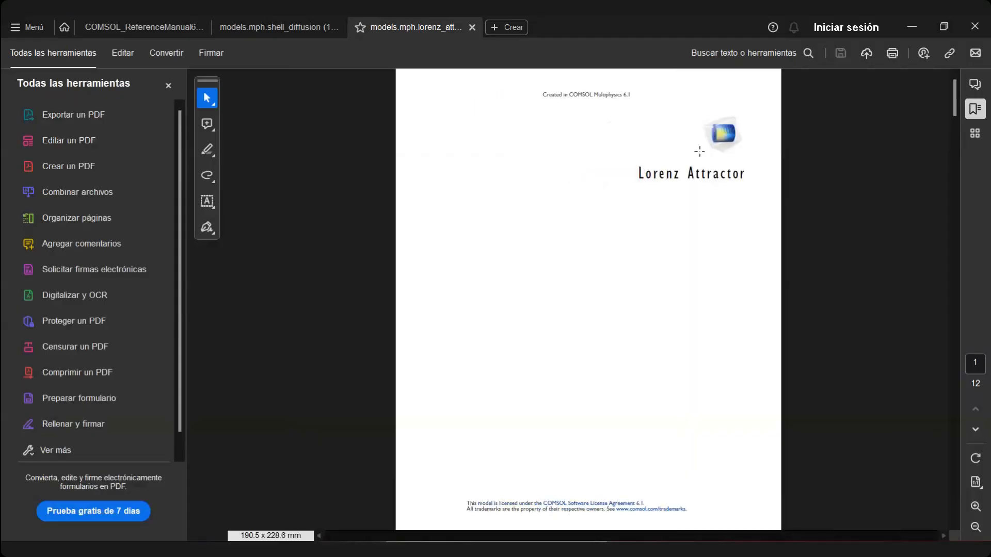
Step: Switch to the Lorenz Attractor PDF and enlarge the Model Definition section on page 2 to 150% for reading
scroll(603, 296, down, 10)
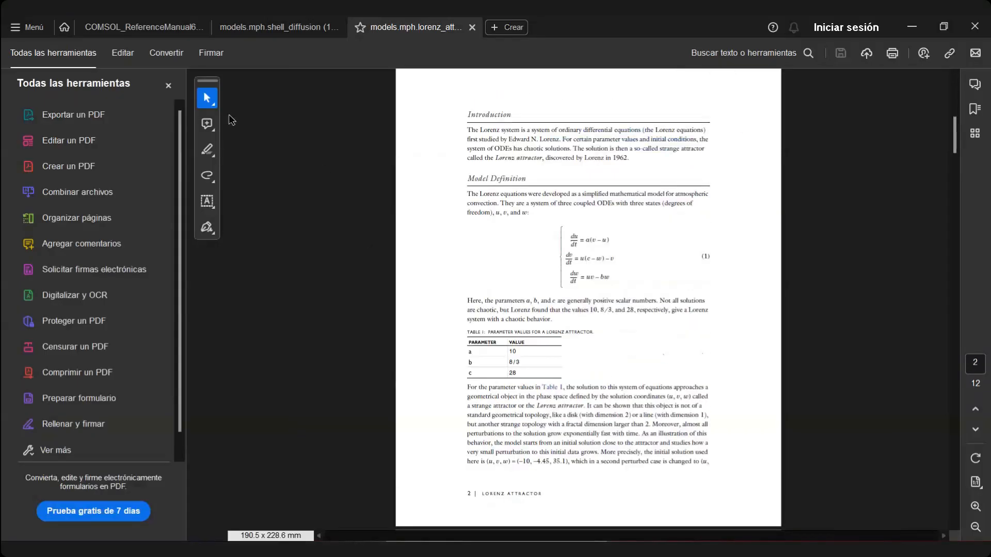
click(169, 85)
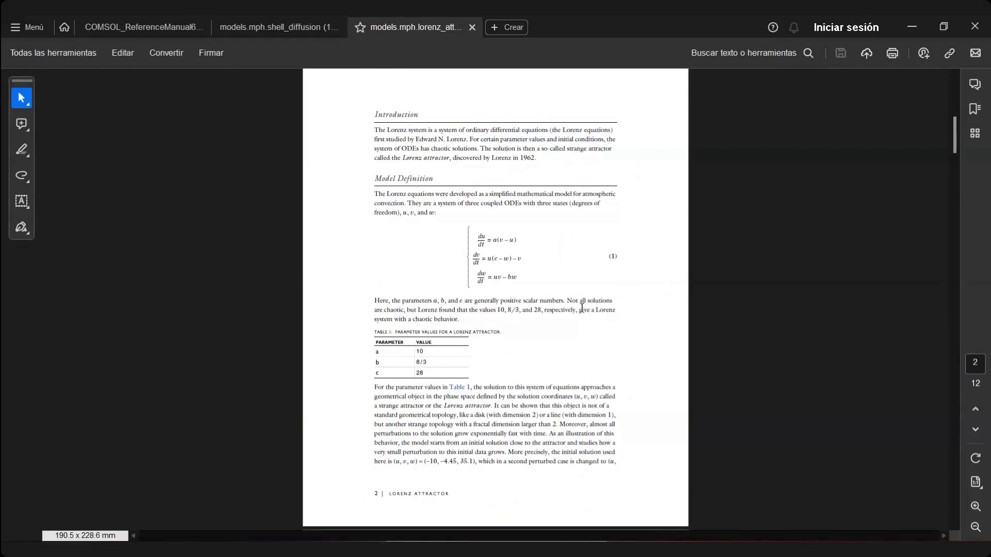
scroll(489, 301, up, 10)
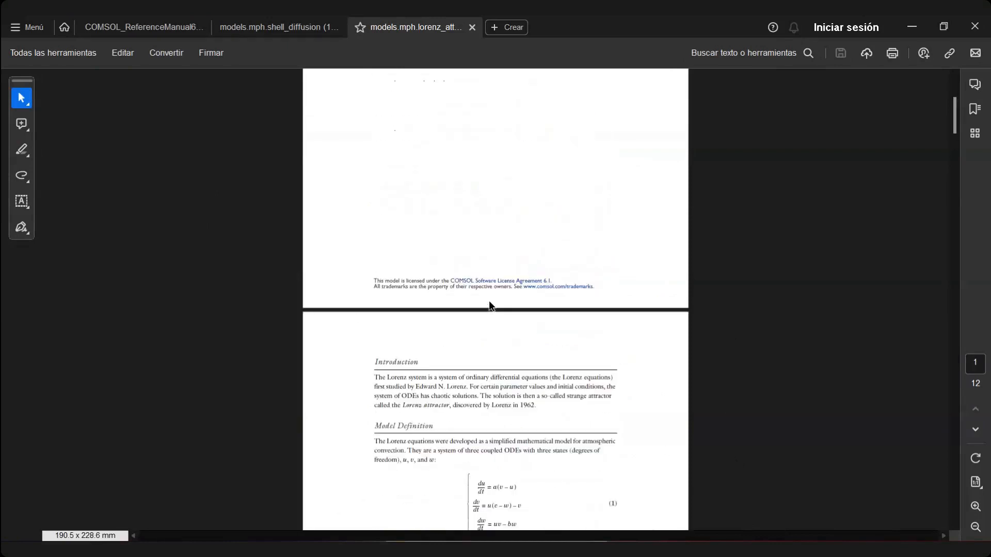
scroll(492, 331, down, 10)
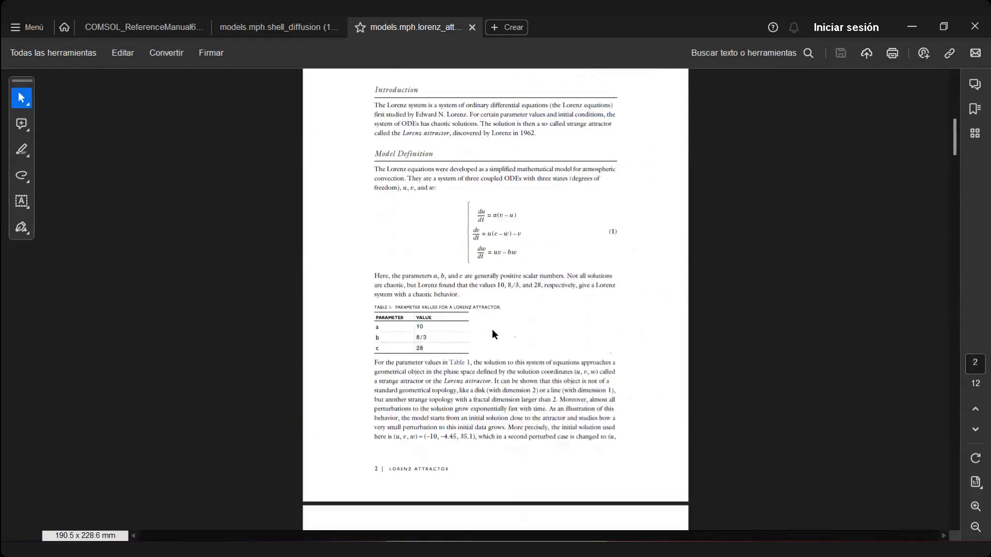
click(976, 506)
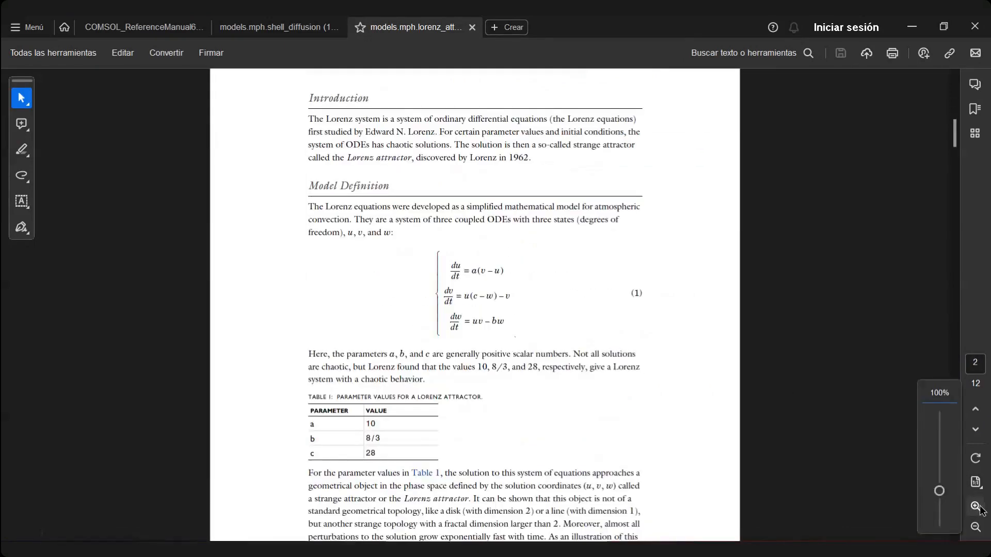
click(976, 507)
scroll(442, 308, down, 2)
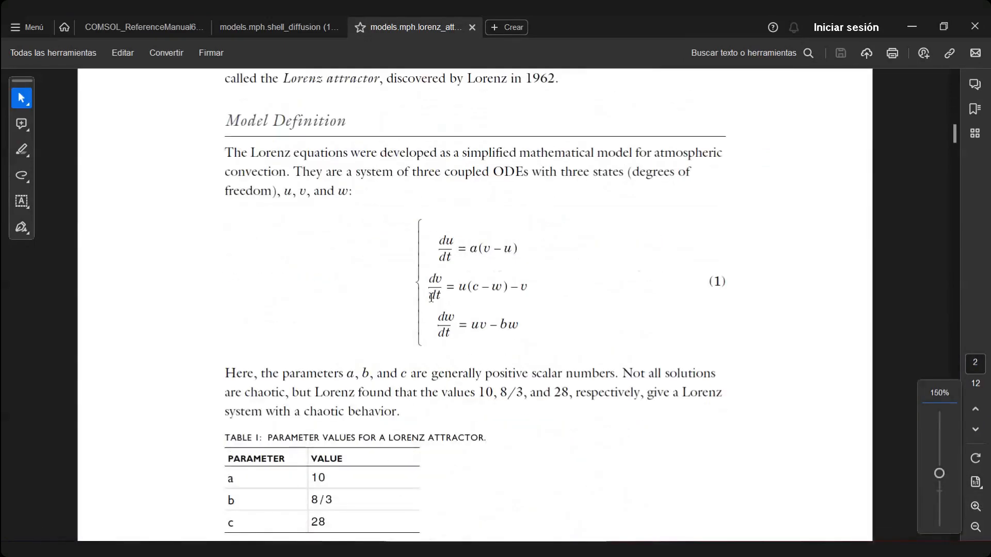
Step: Study the three coupled Lorenz equations and the table of values for parameters a, b and c
scroll(431, 298, down, 1)
scroll(429, 302, up, 1)
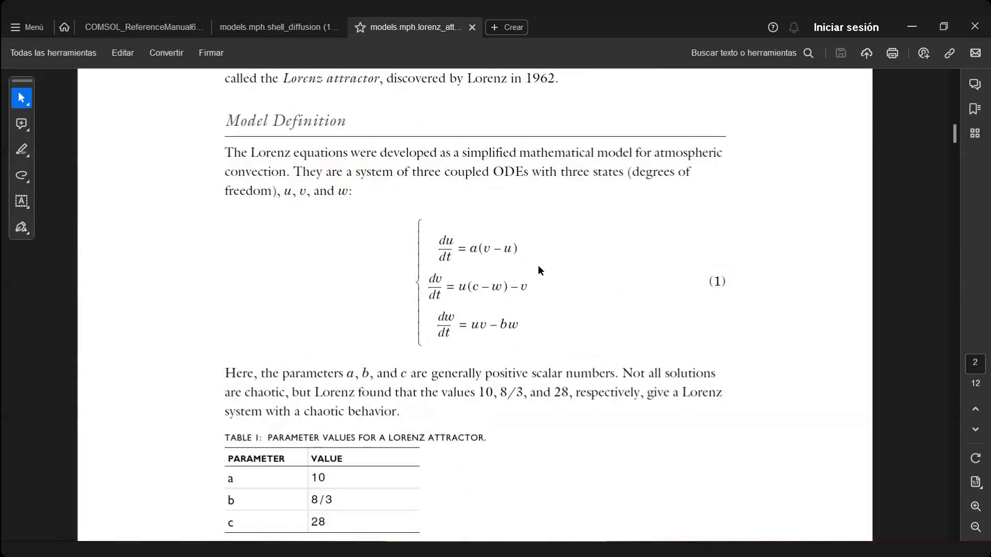
scroll(458, 305, up, 2)
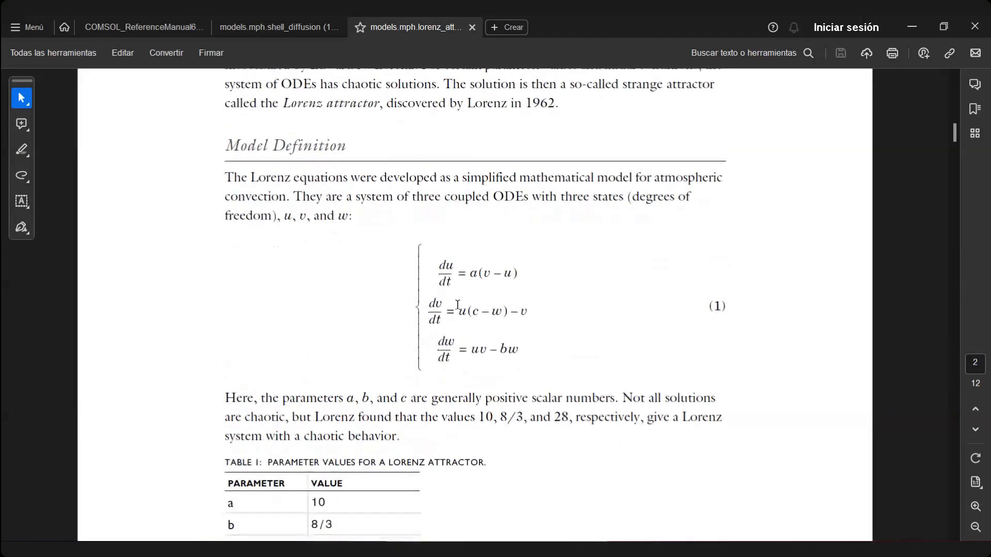
scroll(457, 305, down, 2)
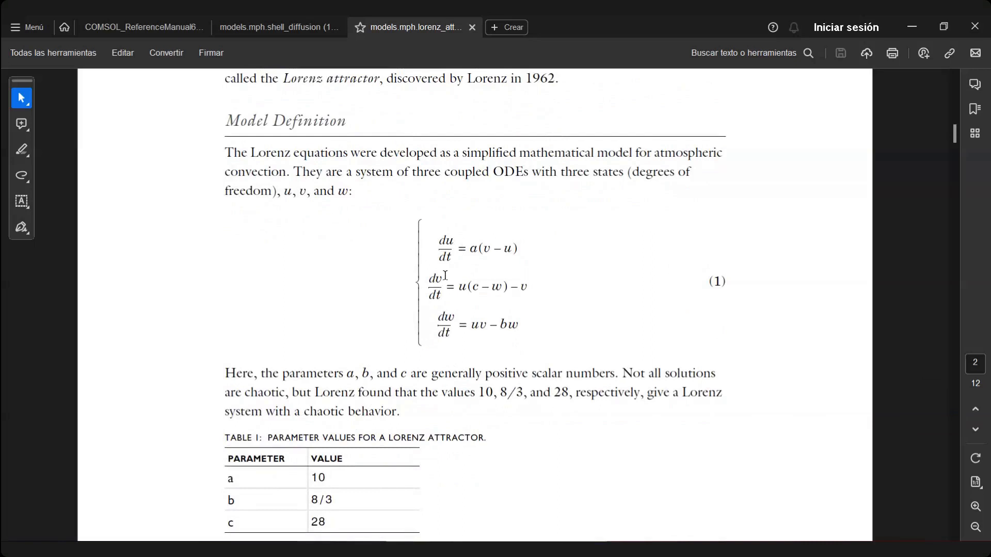
scroll(450, 279, down, 1)
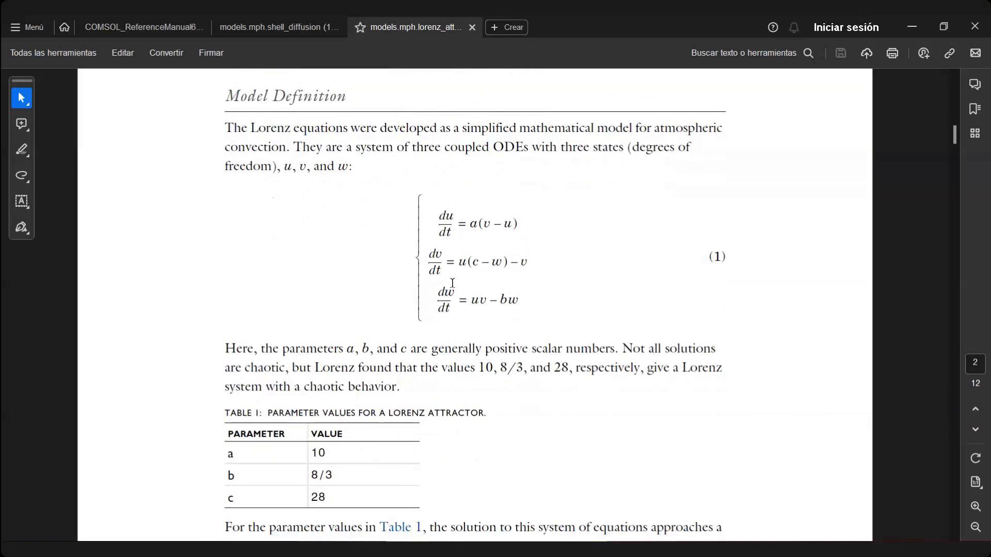
scroll(451, 283, up, 1)
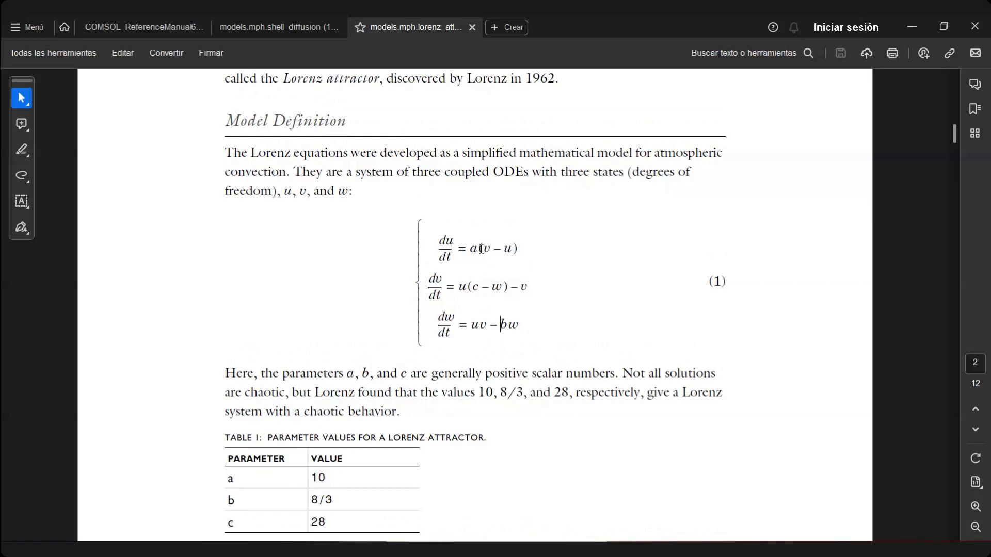
scroll(445, 323, down, 1)
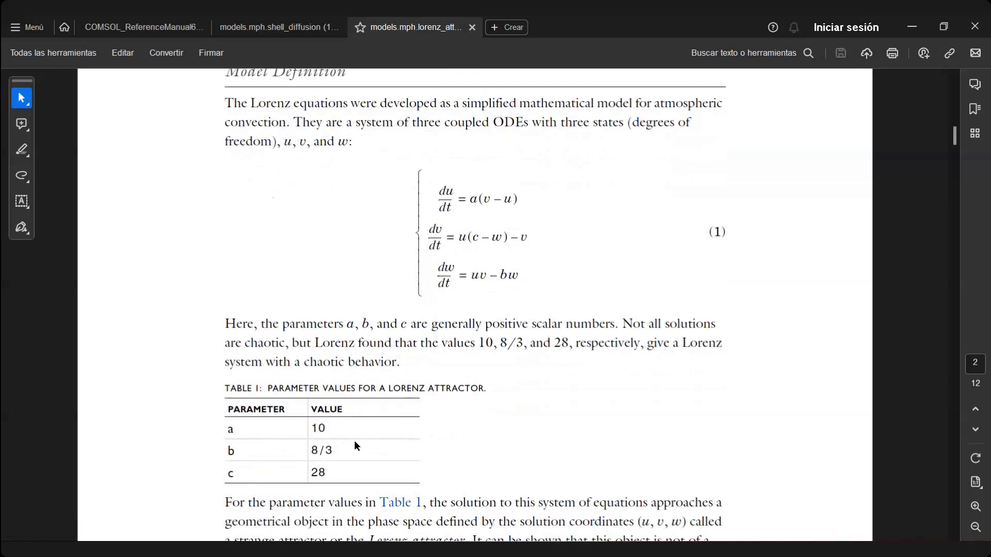
scroll(473, 320, up, 2)
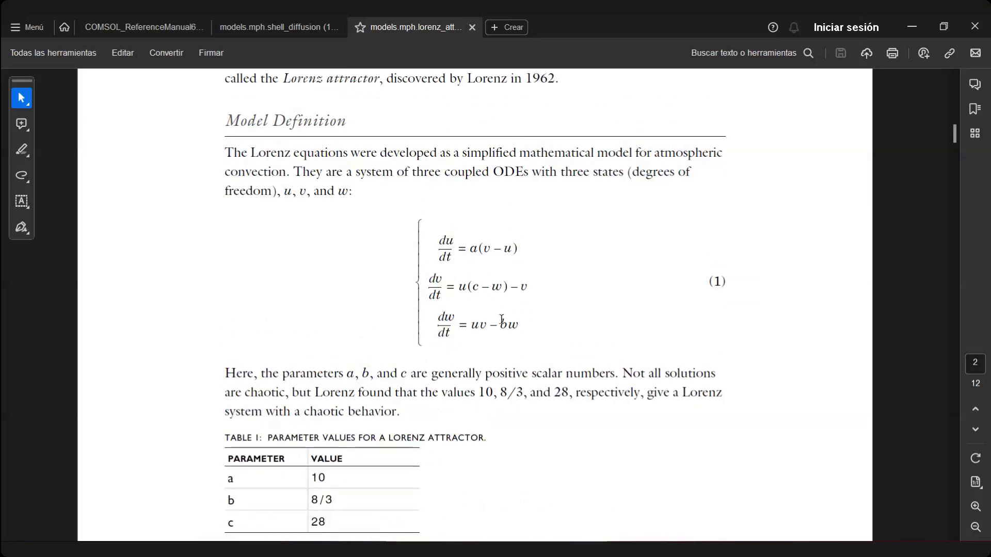
scroll(462, 294, up, 1)
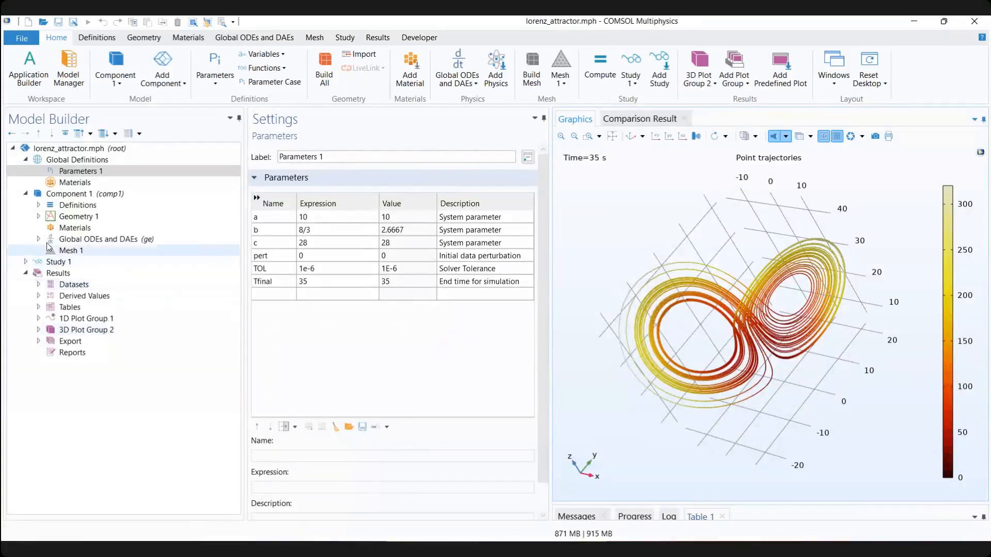
Step: Return to COMSOL Multiphysics, leave the Model Wizard for an empty untitled model, and add a 3D component to it
click(103, 241)
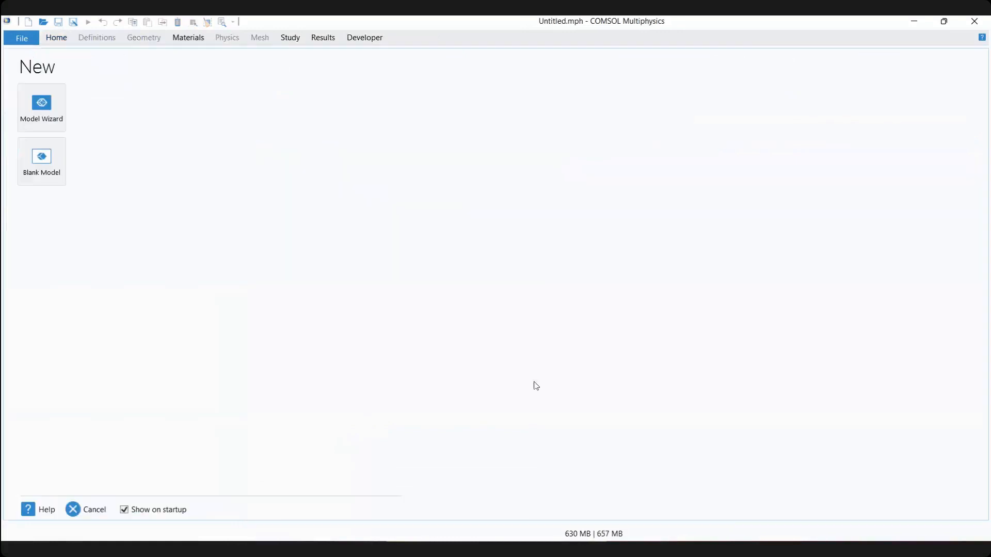
click(51, 123)
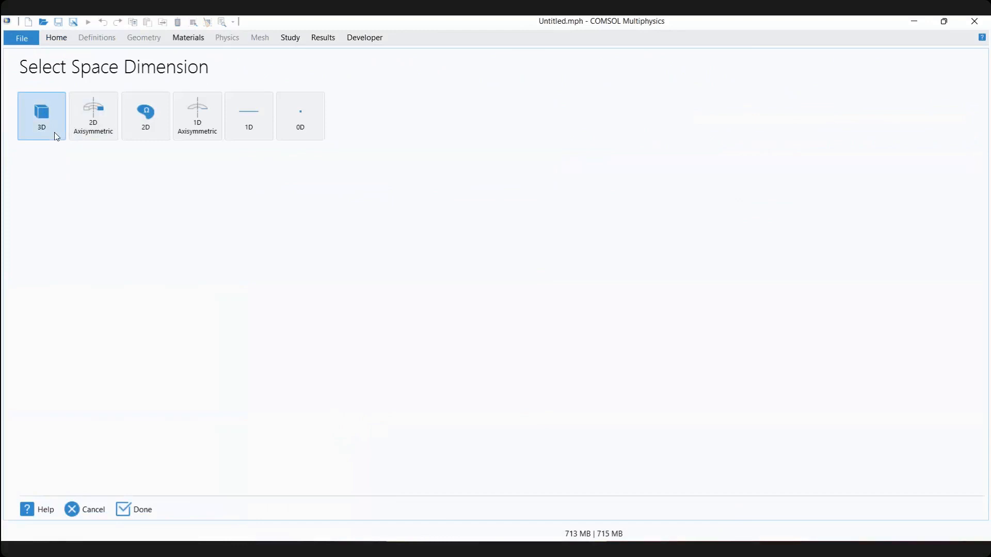
click(24, 40)
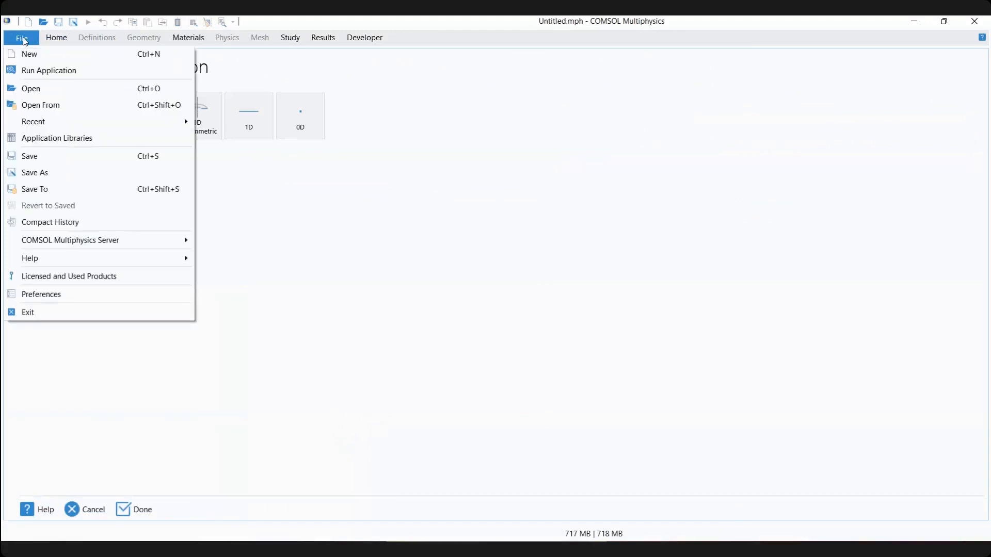
click(24, 41)
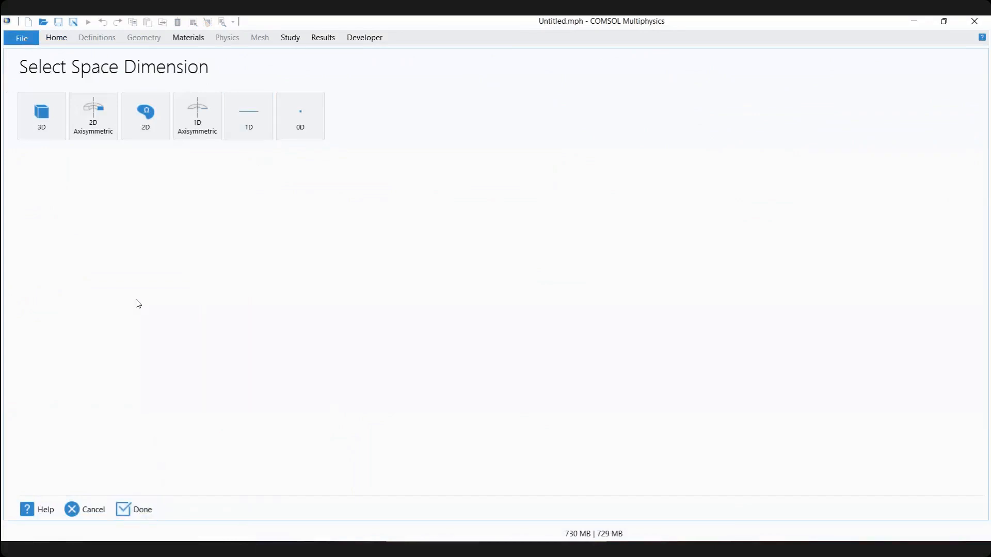
key(Escape)
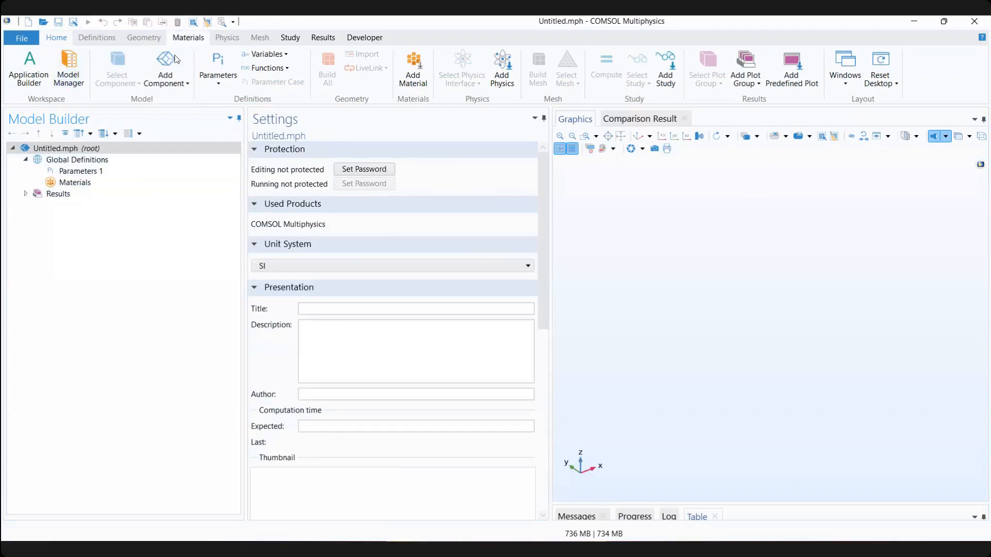
click(166, 83)
key(Escape)
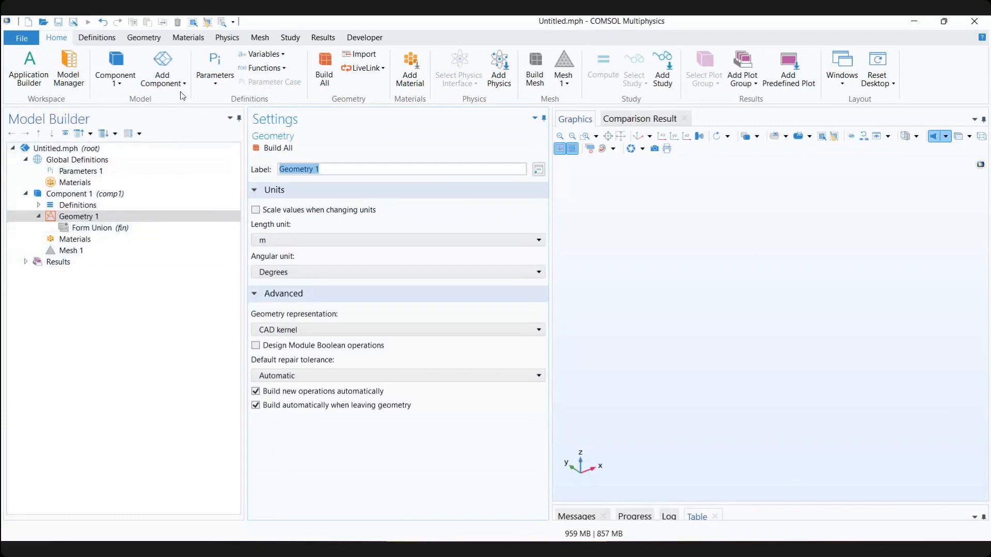
Step: Add the Global ODEs and DAEs (ge) physics interface from the mathematics ODE and DAE interfaces to Component 1
click(227, 37)
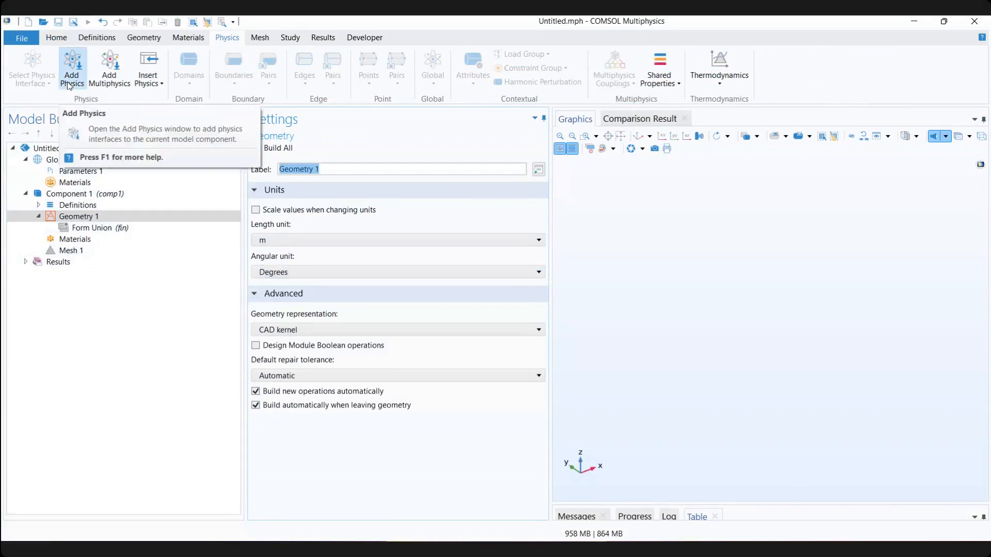
click(70, 82)
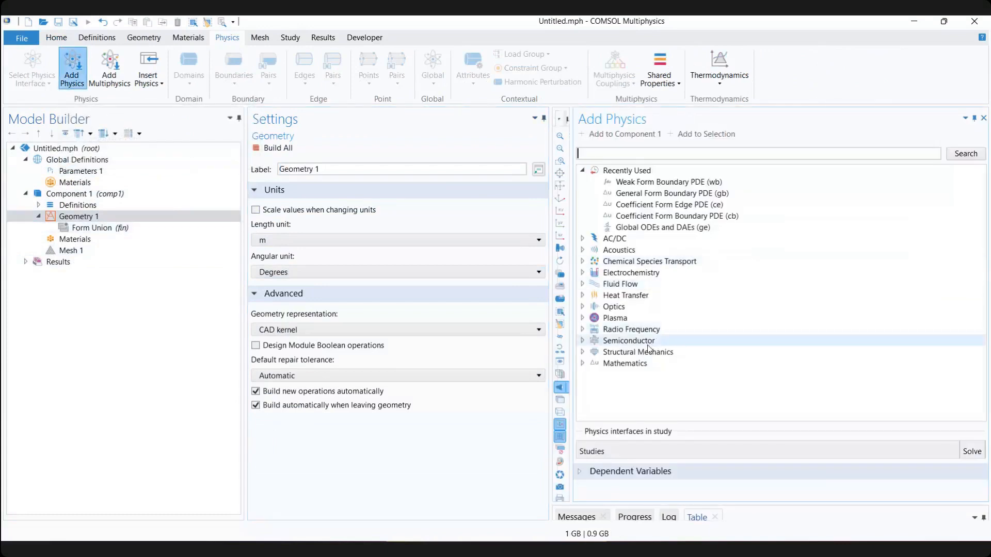
click(583, 364)
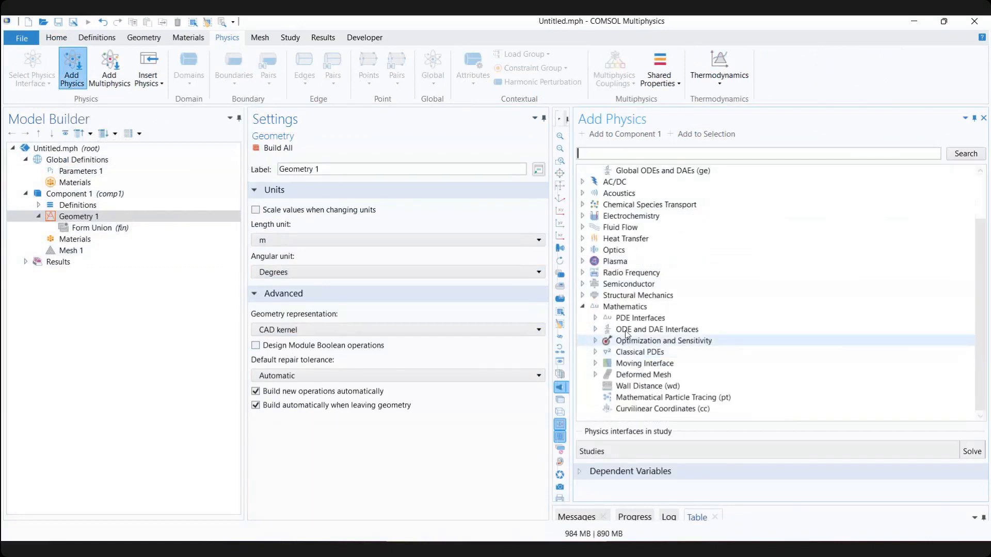
click(596, 330)
click(675, 345)
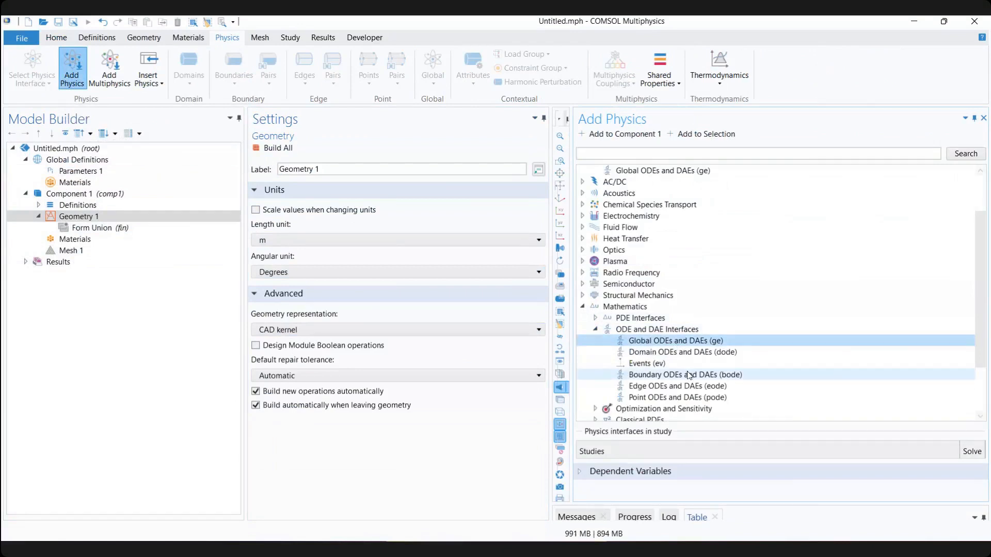
right_click(635, 341)
click(669, 350)
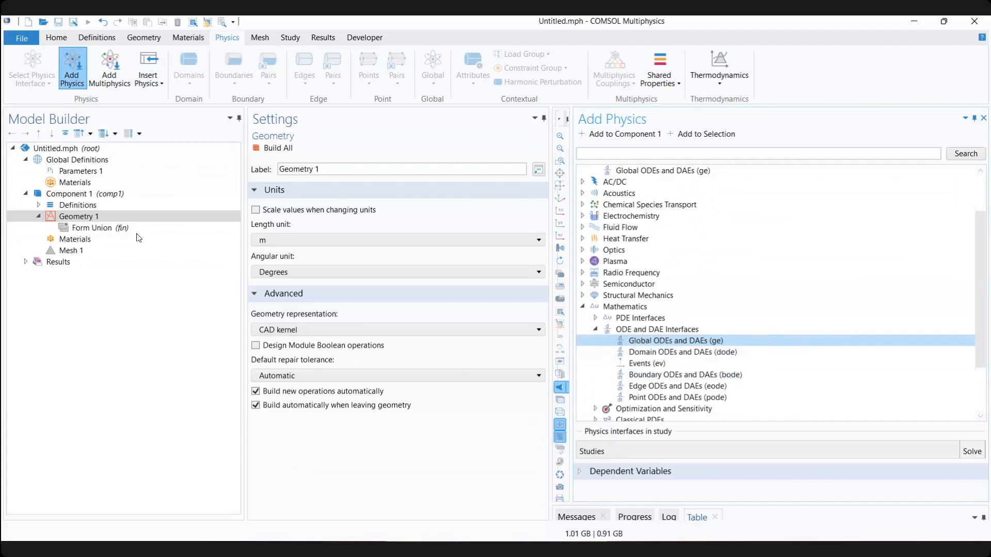
click(133, 263)
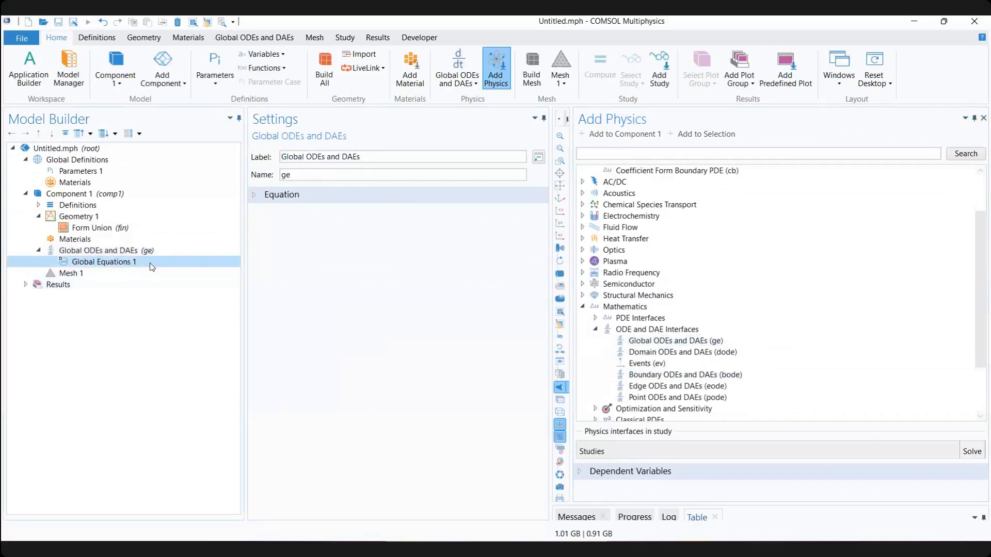
click(109, 252)
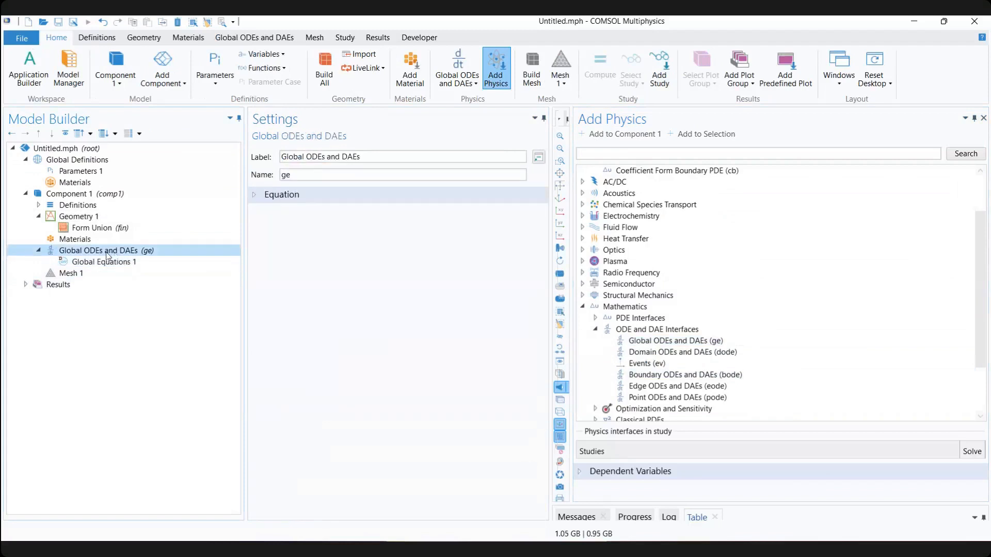
Step: Close the Add Physics window and load par_lorenz from the Webinar Eq. Based Modeling > Lorenz Attractor folder into Parameters 1
click(73, 173)
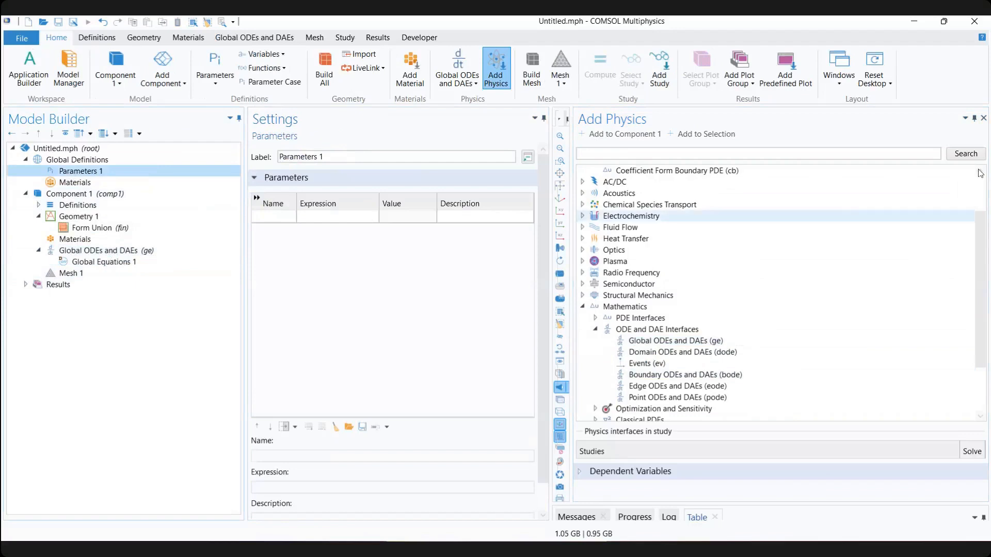
click(983, 118)
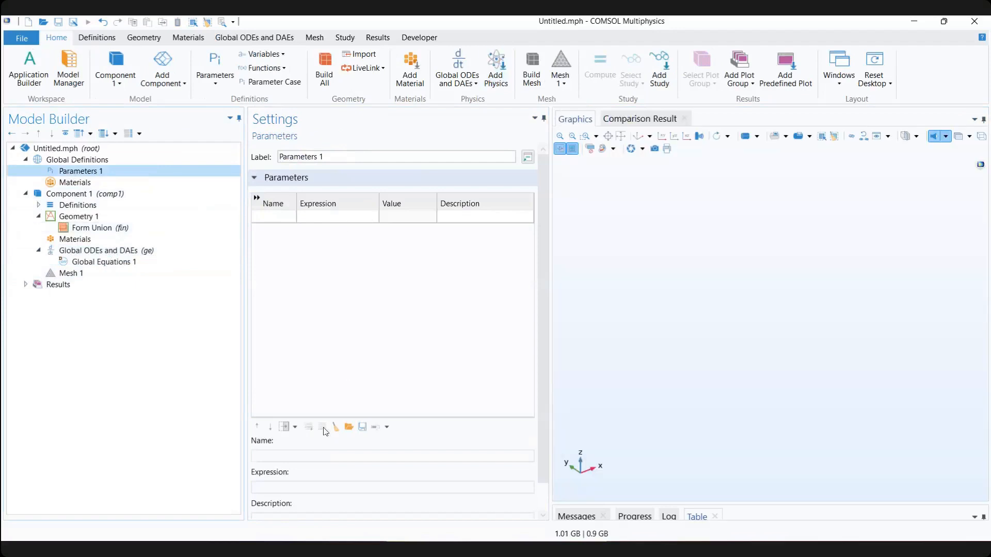
click(349, 427)
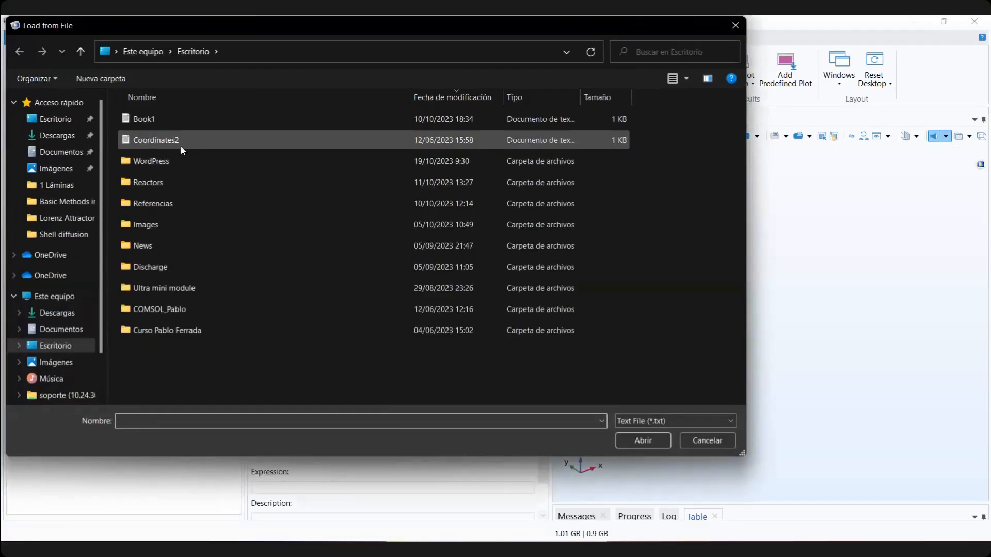
click(61, 329)
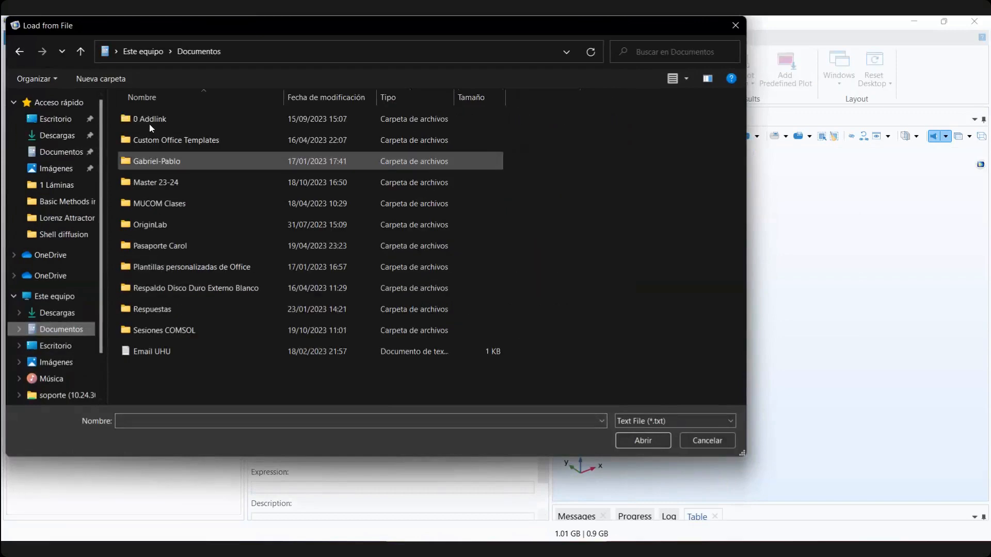
double_click(154, 118)
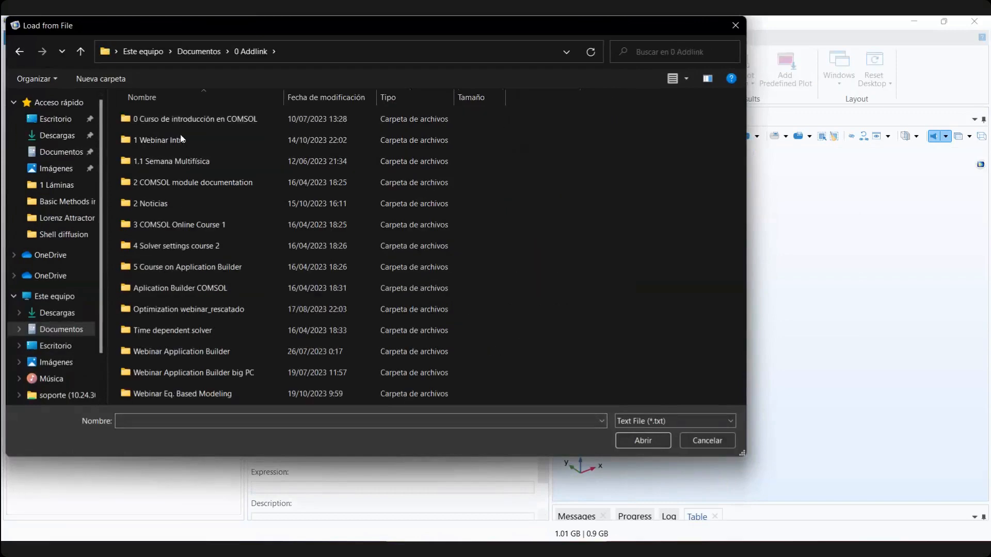
double_click(200, 393)
click(175, 198)
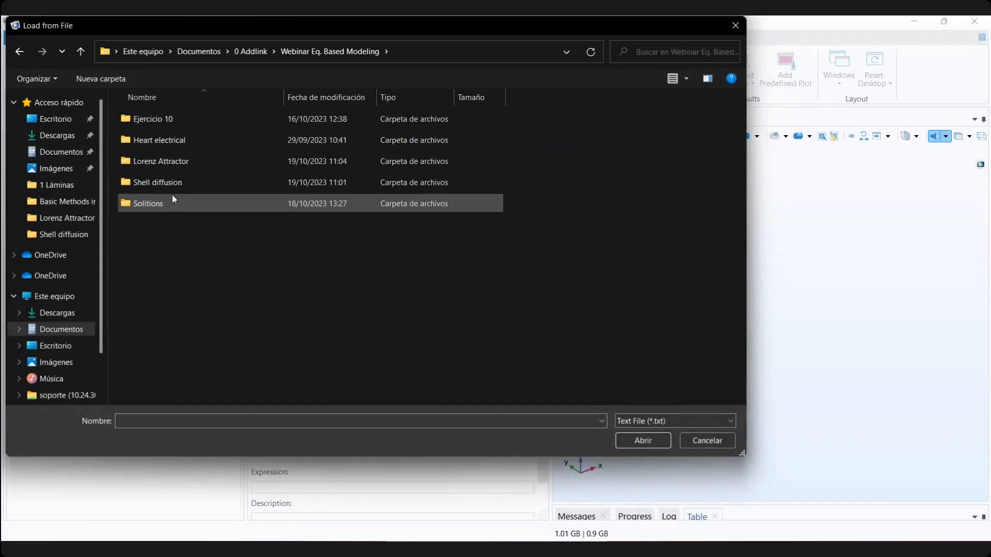
double_click(171, 162)
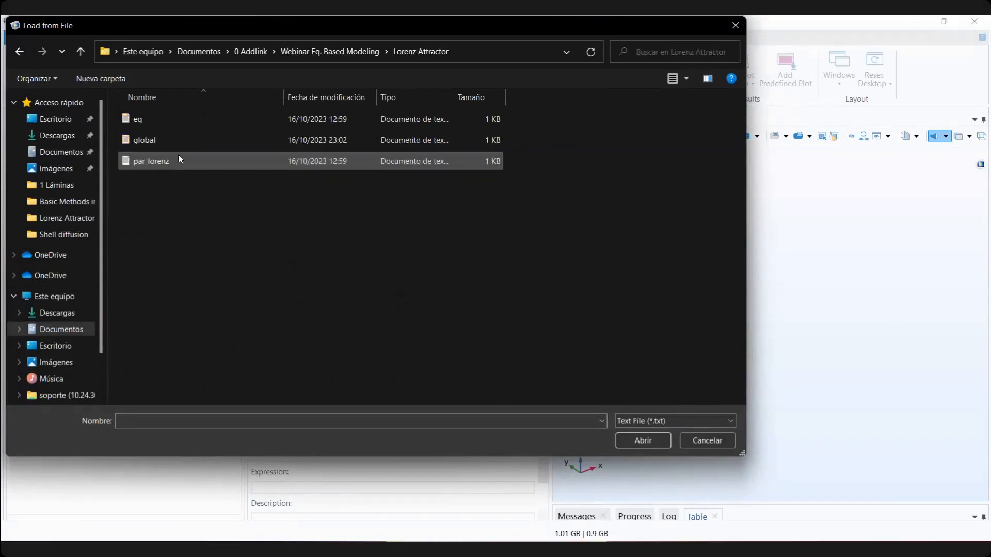
double_click(178, 159)
Step: Review the loaded expressions for parameters c, pert, TOL and Tfinal in Parameters 1
click(327, 271)
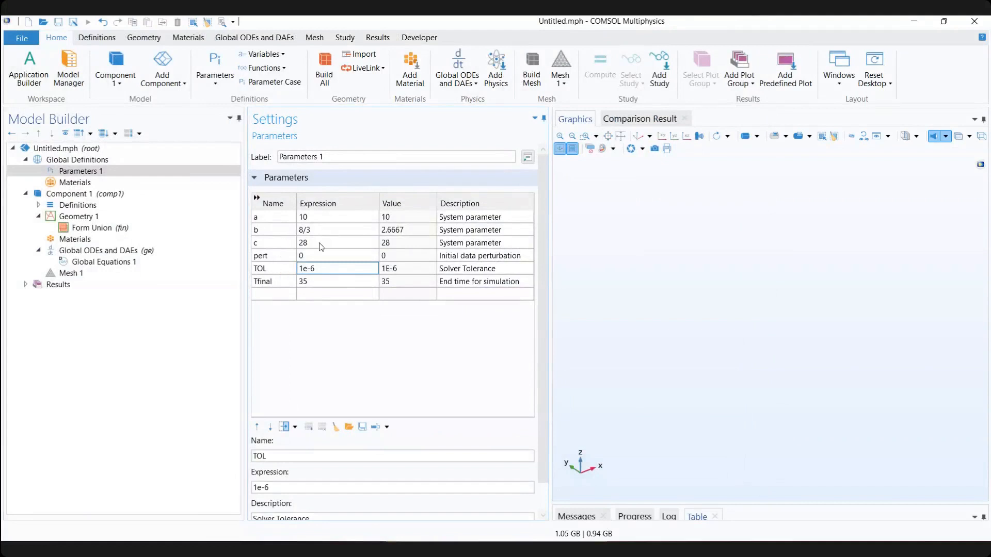
click(321, 245)
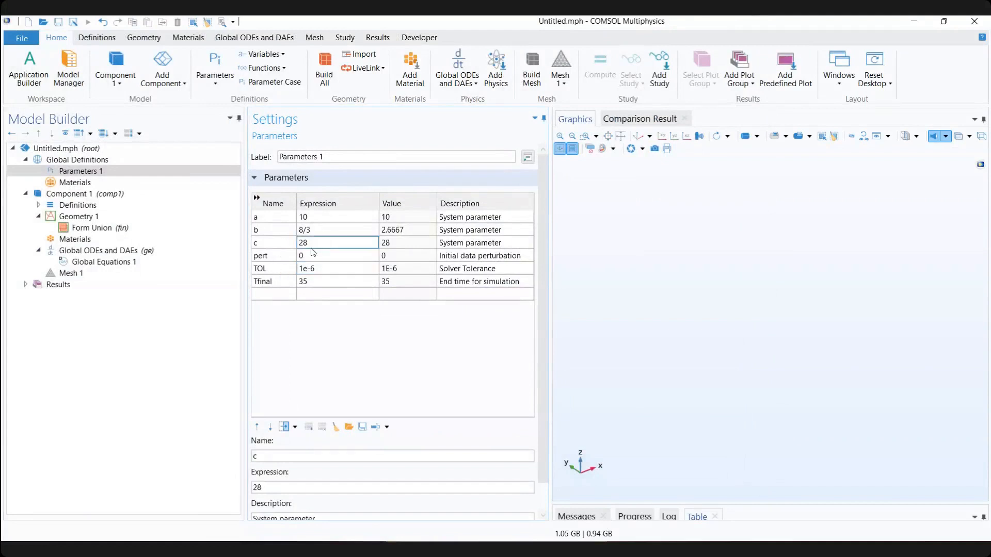
click(281, 258)
click(318, 259)
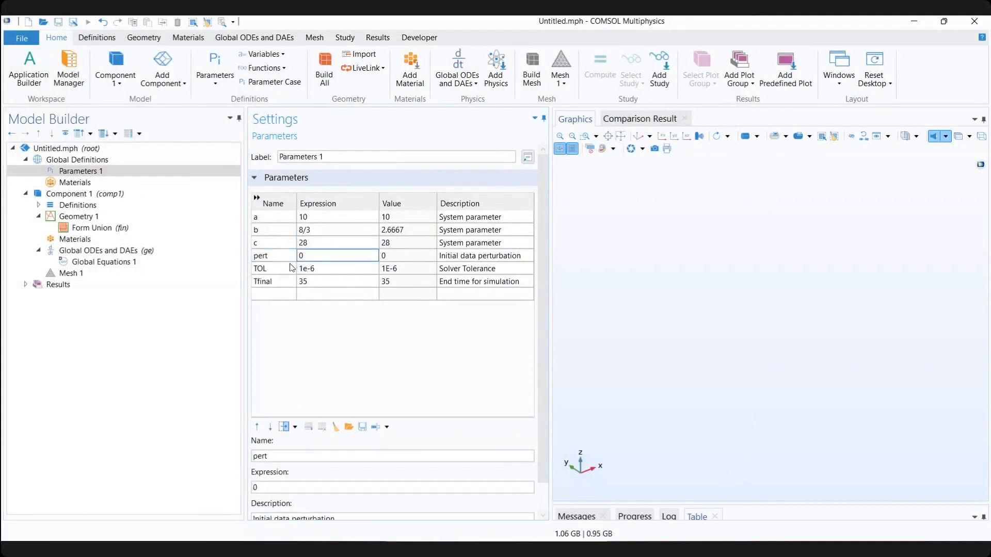
click(316, 257)
click(325, 269)
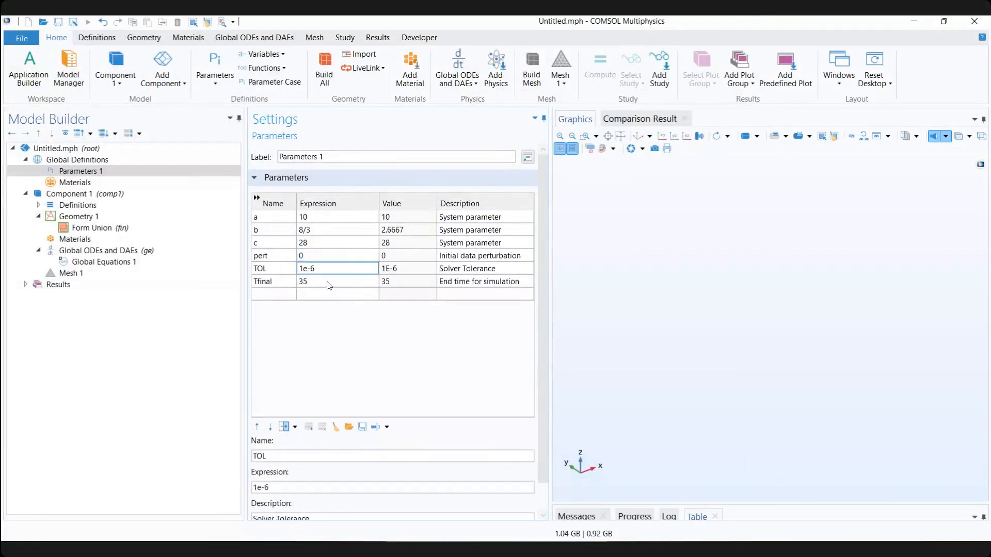
click(326, 282)
click(338, 268)
click(330, 282)
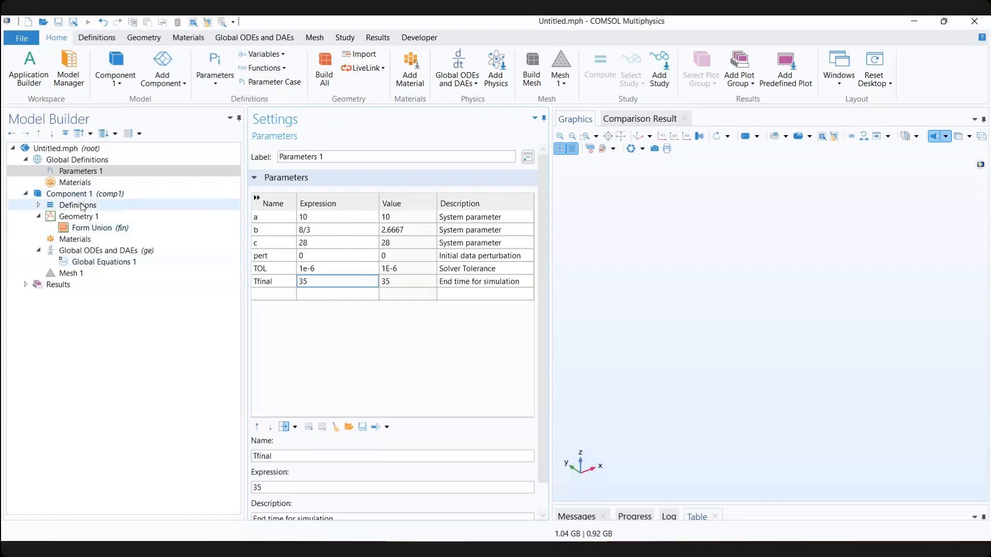
Step: Collapse the Geometry 1 node and open Global Equations 1 at the name of its first equation
click(39, 206)
click(38, 205)
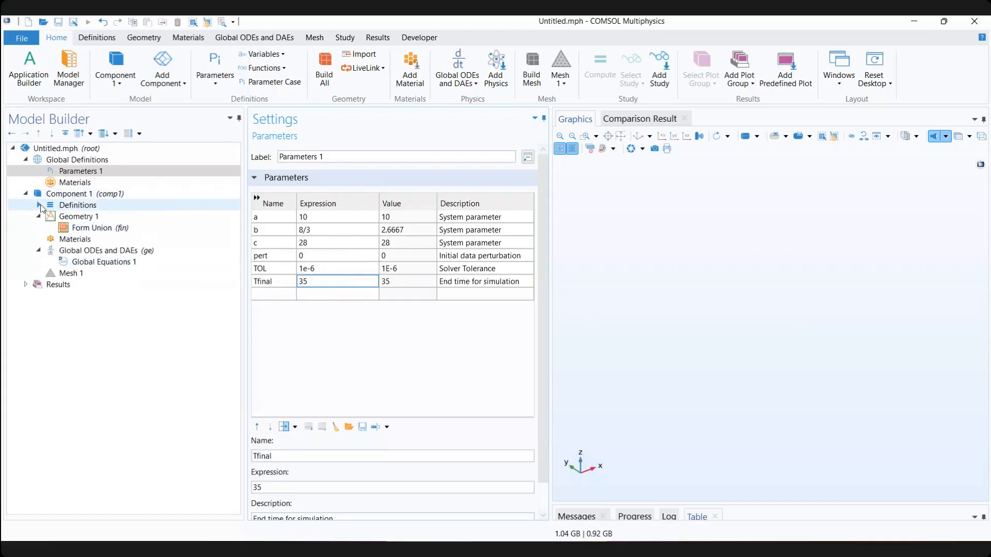
click(91, 229)
click(39, 217)
click(97, 252)
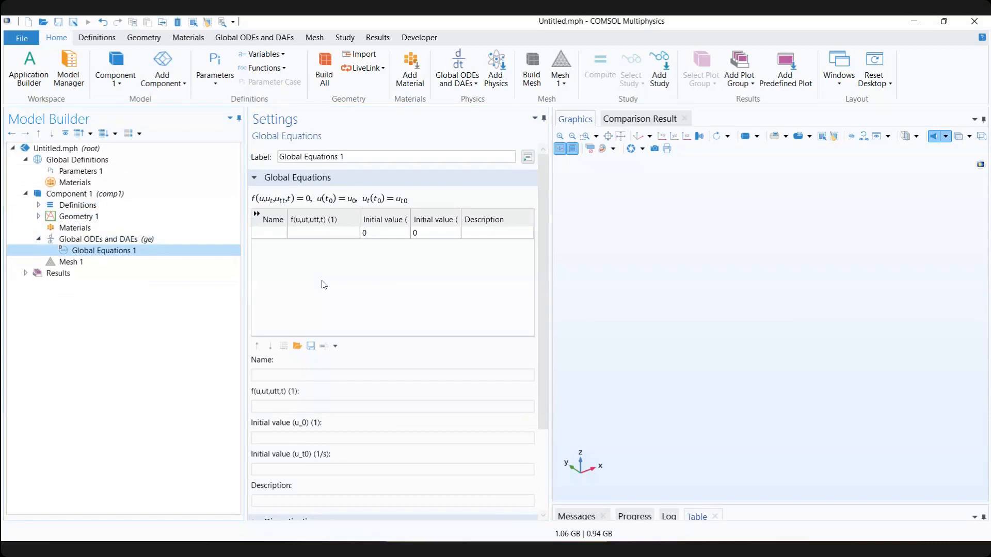
click(280, 233)
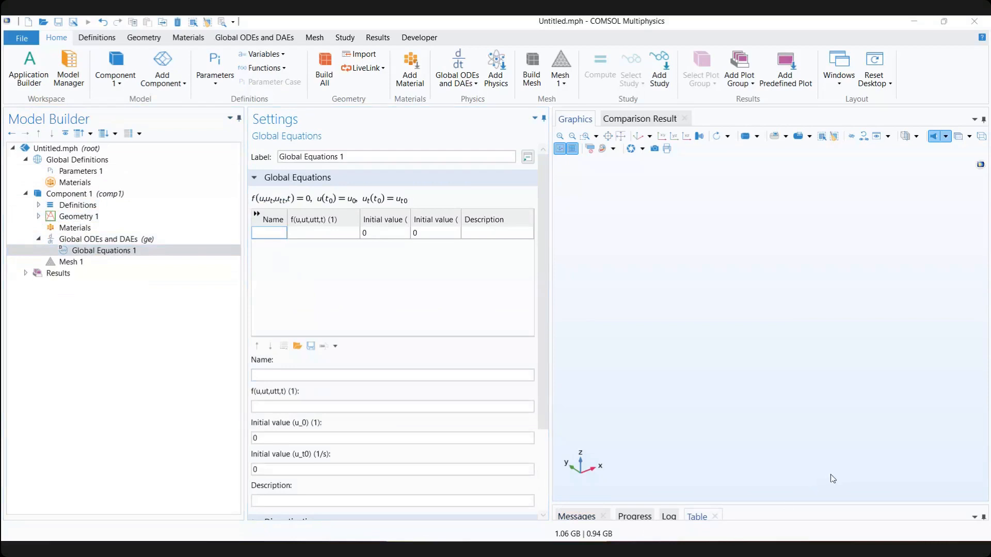
Step: Switch to Adobe Acrobat, close the shell diffusion PDF without saving and the reference manual, read the Lorenz equations, and return to COMSOL
key(alt+Tab)
click(337, 27)
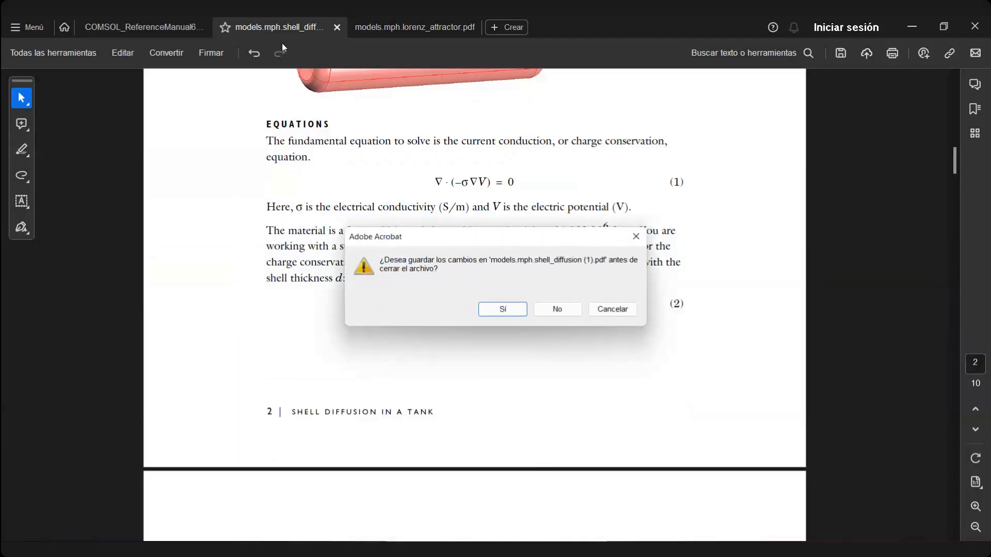
click(566, 315)
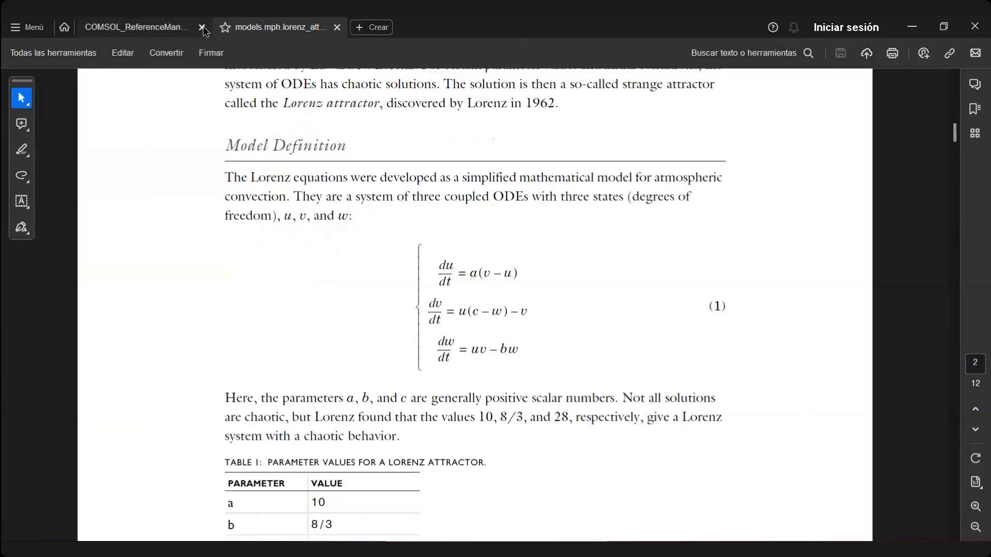
click(155, 28)
click(202, 28)
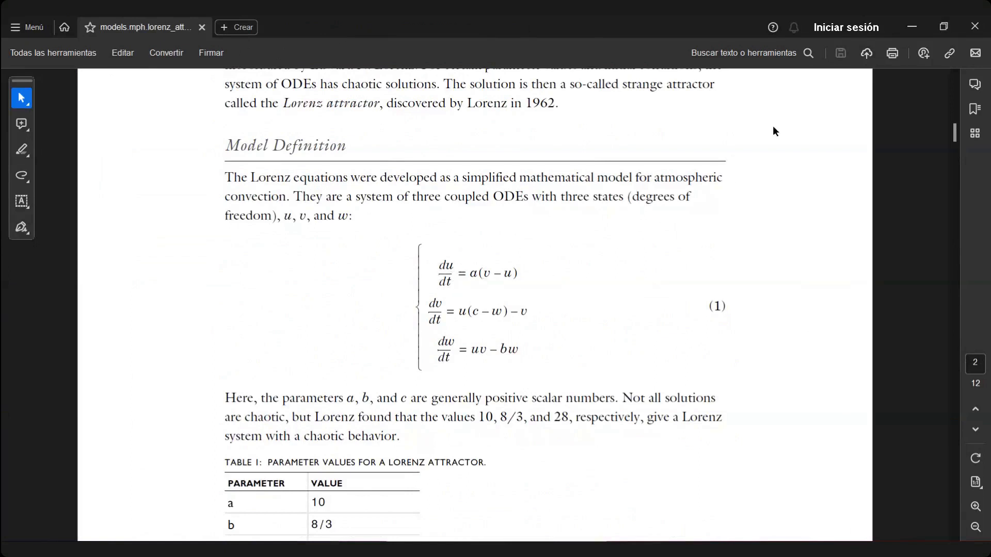
click(909, 30)
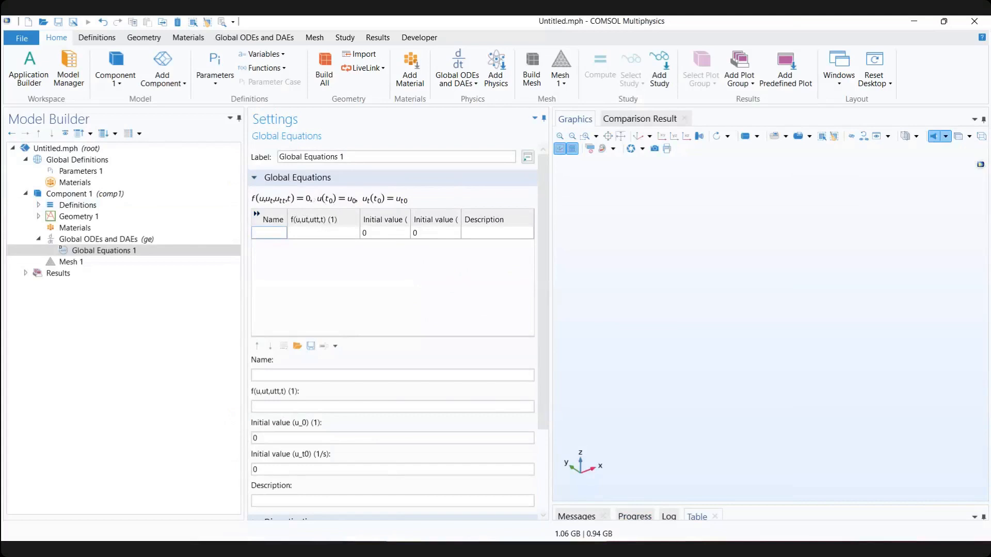
Step: Check the Lorenz equations in the PDF, then define state u in Global Equations 1 with the expression ut-a*(v-u)
key(alt+Tab)
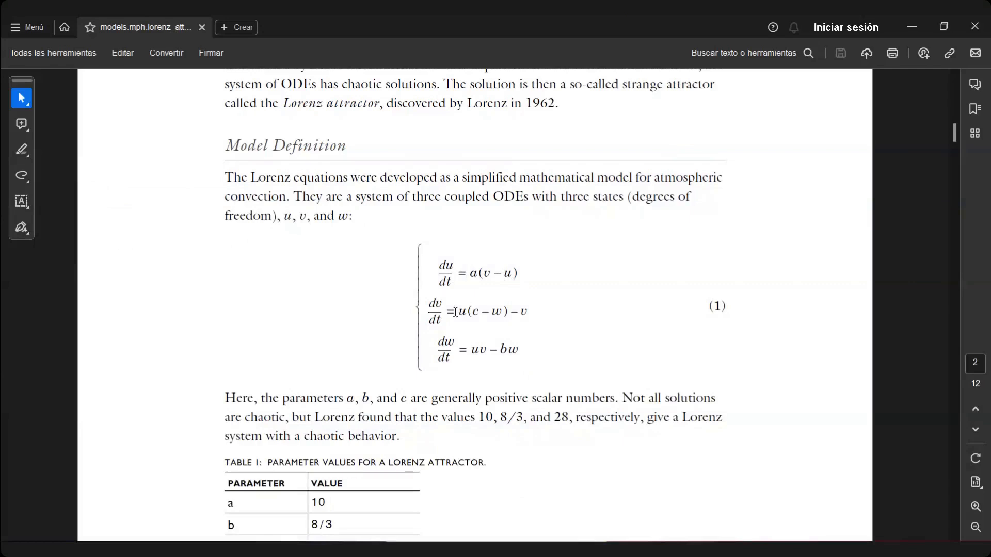
click(910, 20)
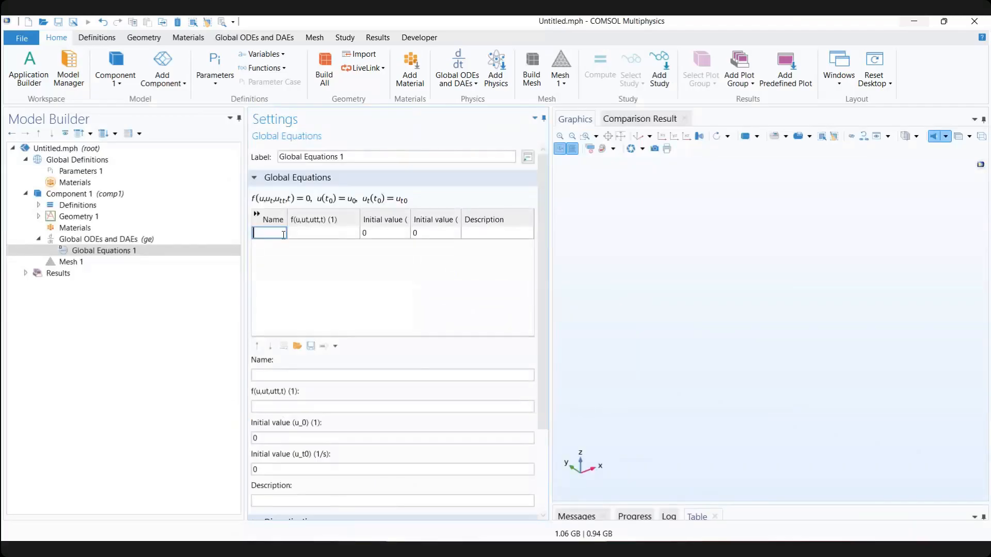
click(330, 233)
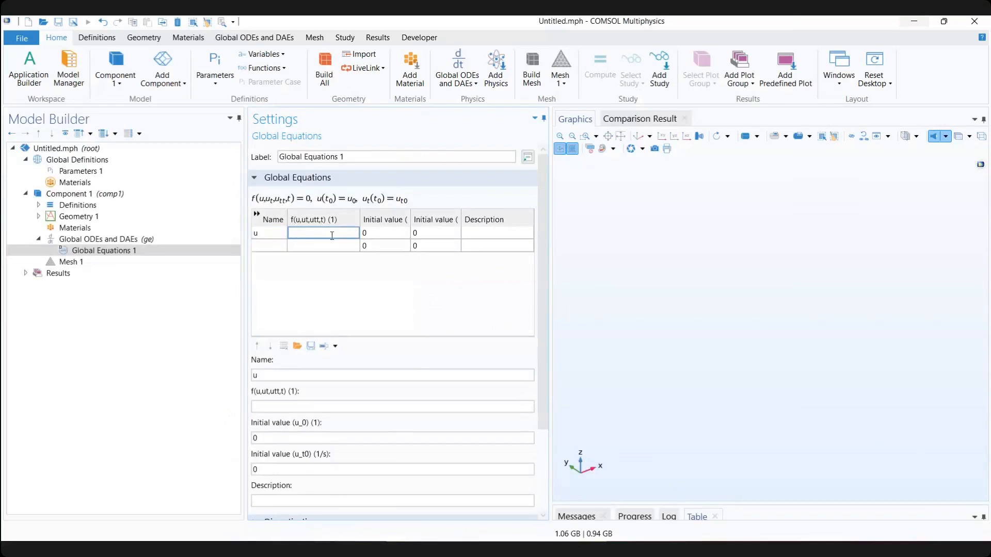
text(ut-a*)
key(Return)
mouse_move(335, 240)
Step: Set the model's unit system to None at the root node and return to Global Equations 1
click(89, 150)
click(312, 281)
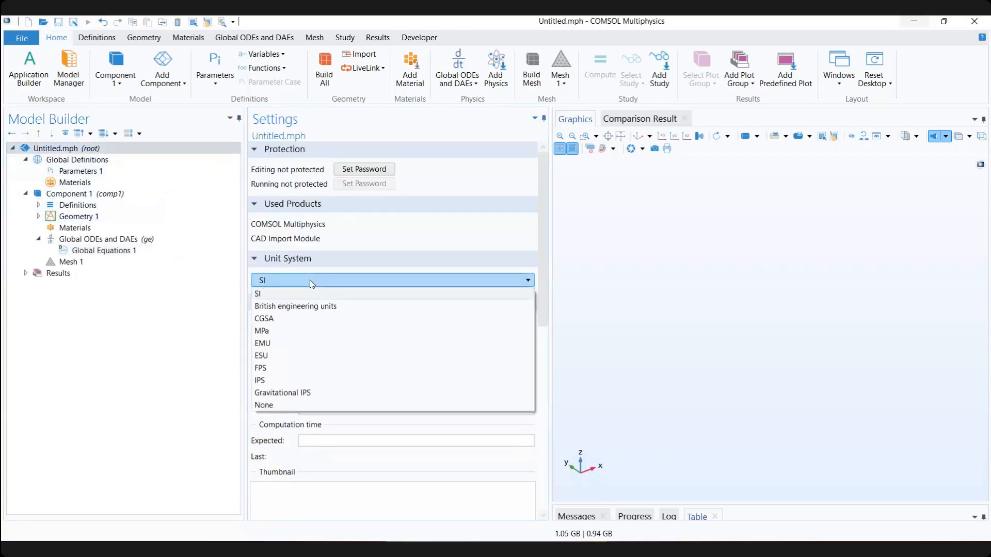
click(292, 406)
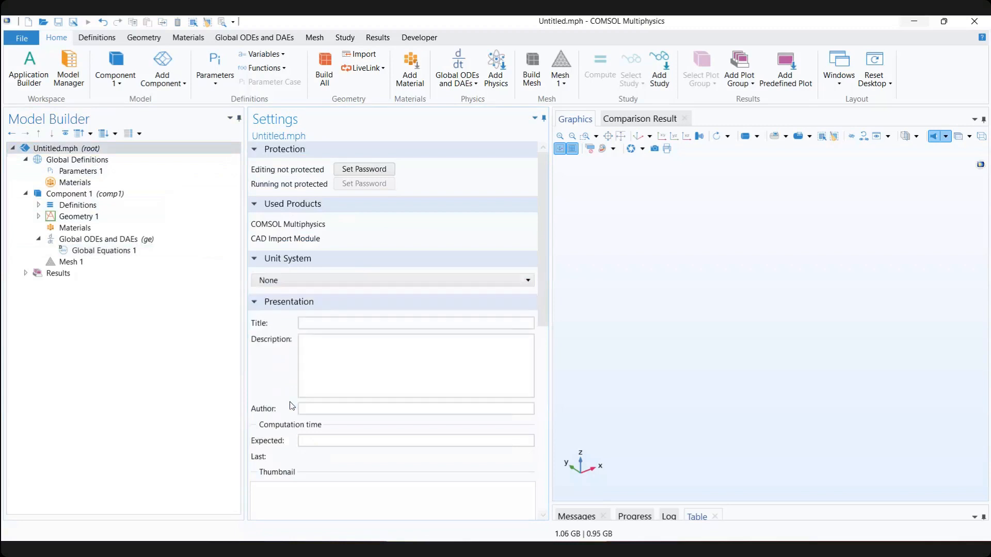
click(108, 239)
click(116, 252)
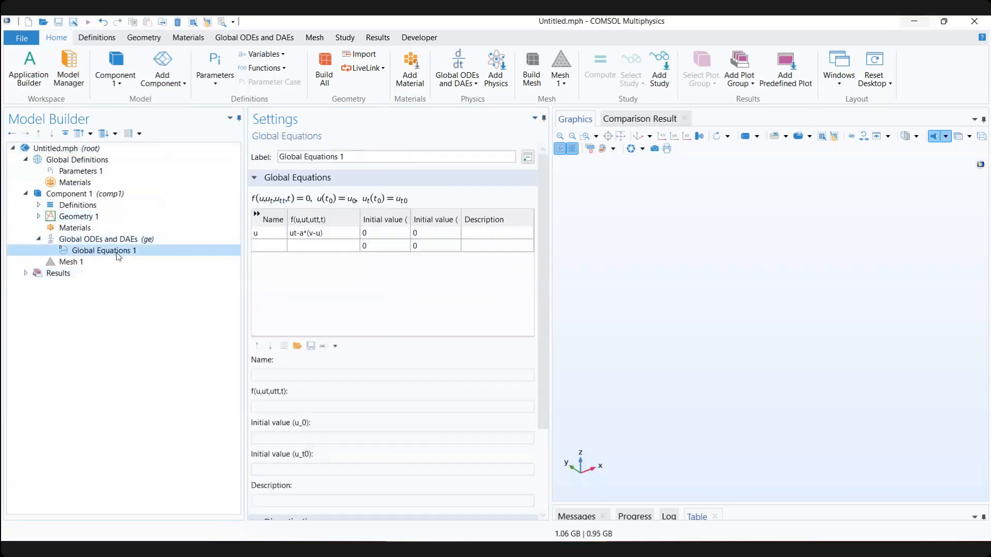
Step: Add the states v and w as the second and third entries of Global Equations 1
click(317, 250)
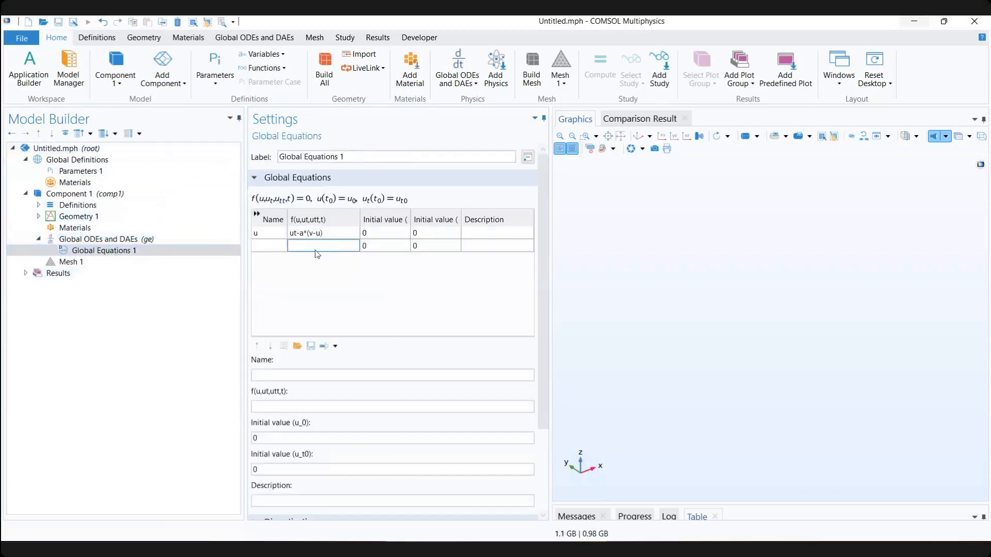
click(266, 244)
text(v)
click(279, 261)
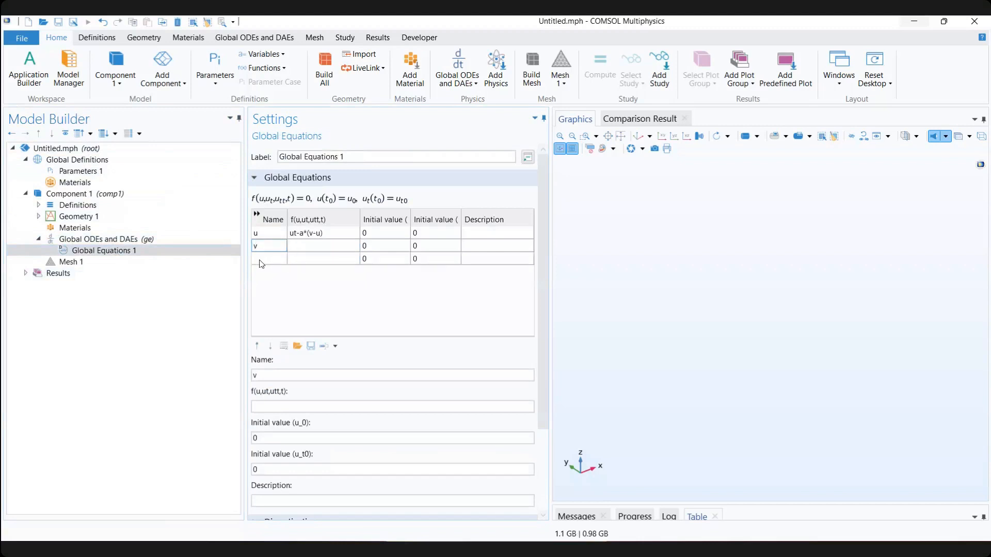
text(w)
Step: Enter vt-c*u*v+u*w as the equation for state v
click(318, 248)
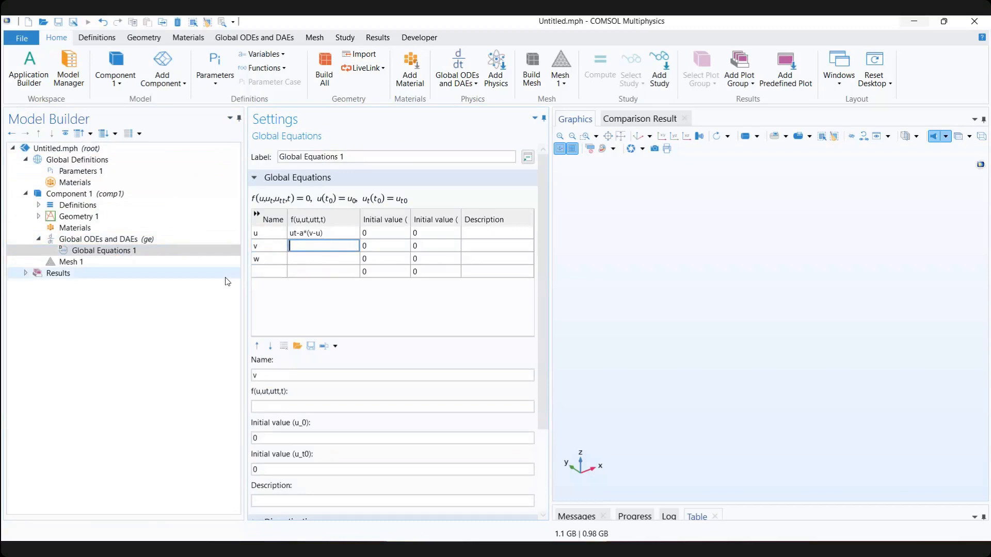
text(vt)
text(-c)
text(*u*)
text(())
key(Right)
key(BackSpace)
key(BackSpace)
text(v+u*w)
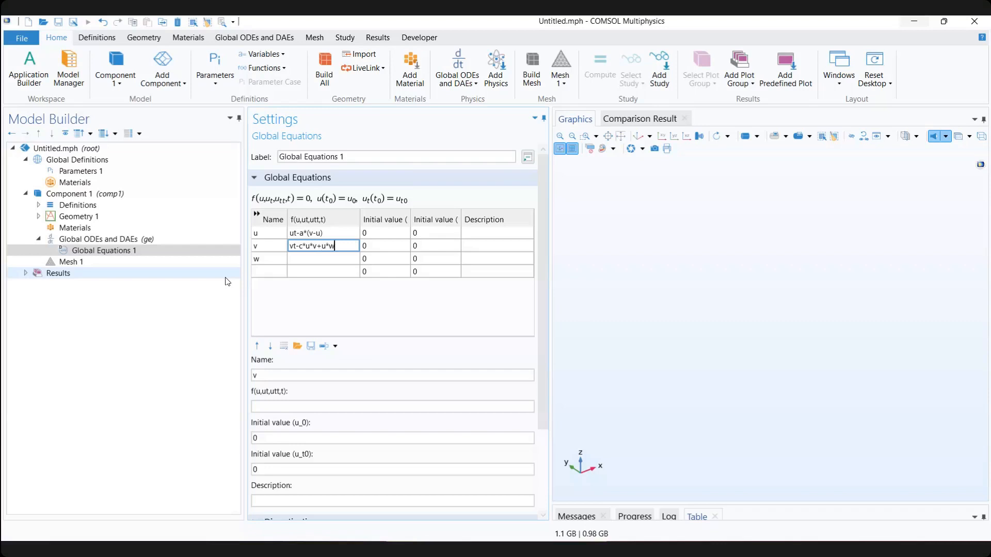
click(351, 263)
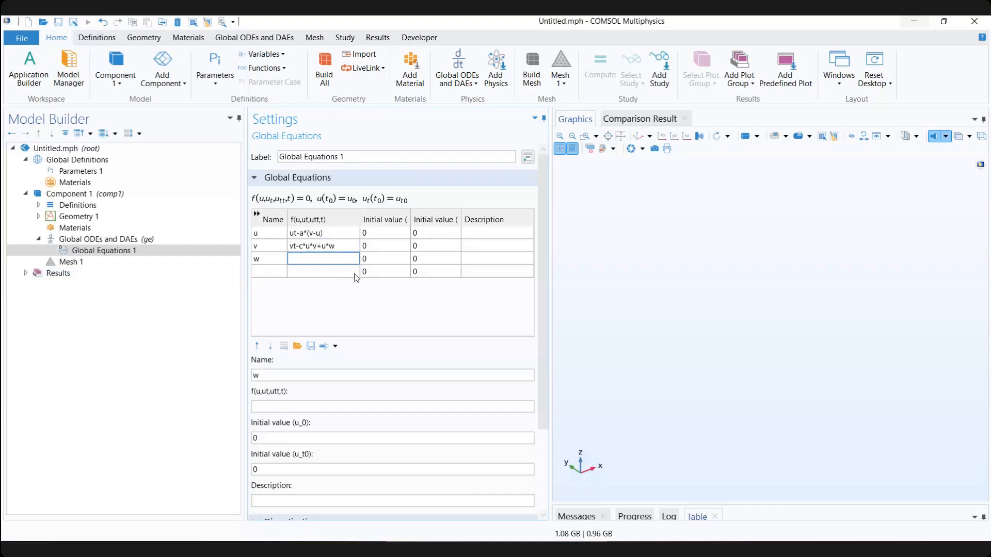
Step: Correct the equation for state v to vt-c*u+v+u*w and check it against the Lorenz equations in the PDF
click(302, 248)
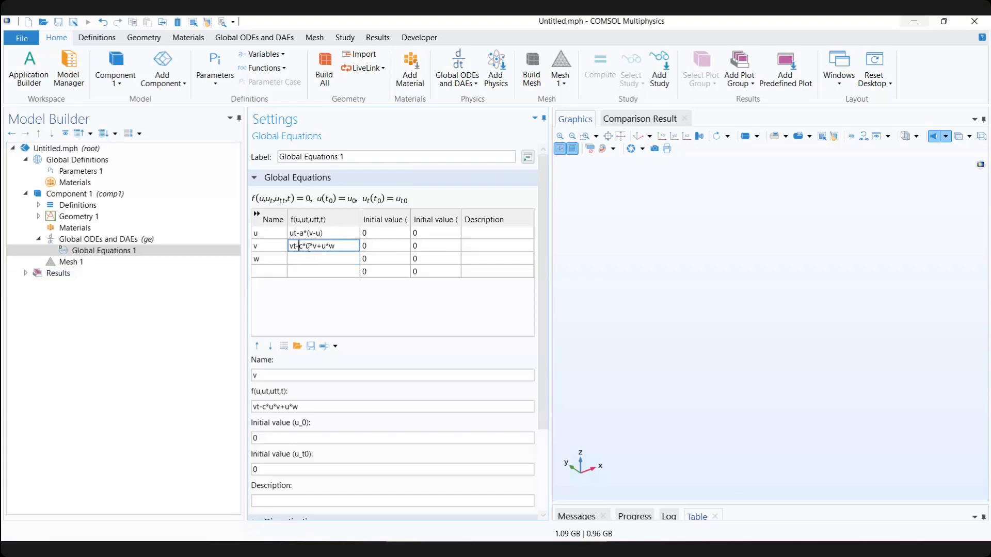
double_click(309, 246)
click(313, 246)
key(Delete)
text(+)
key(alt+Tab)
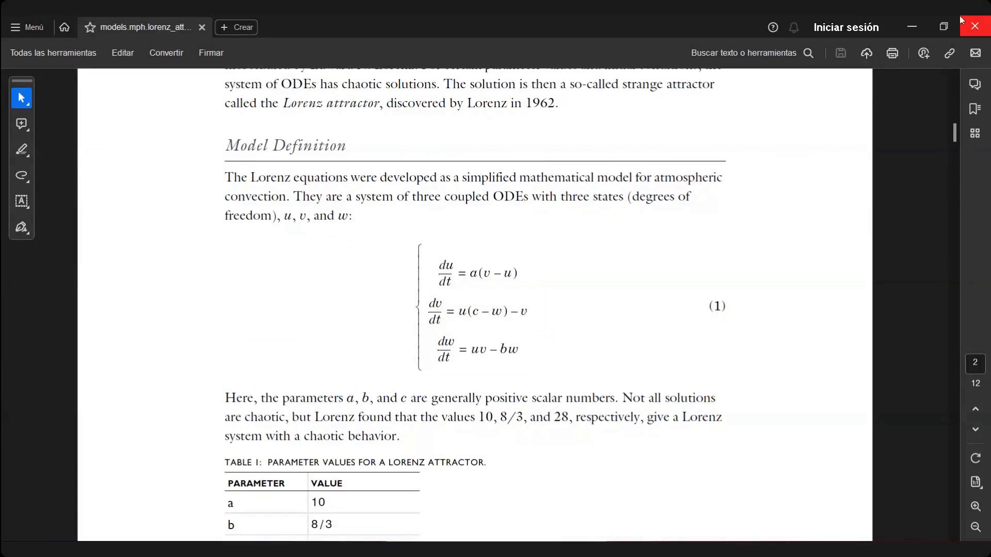
click(915, 26)
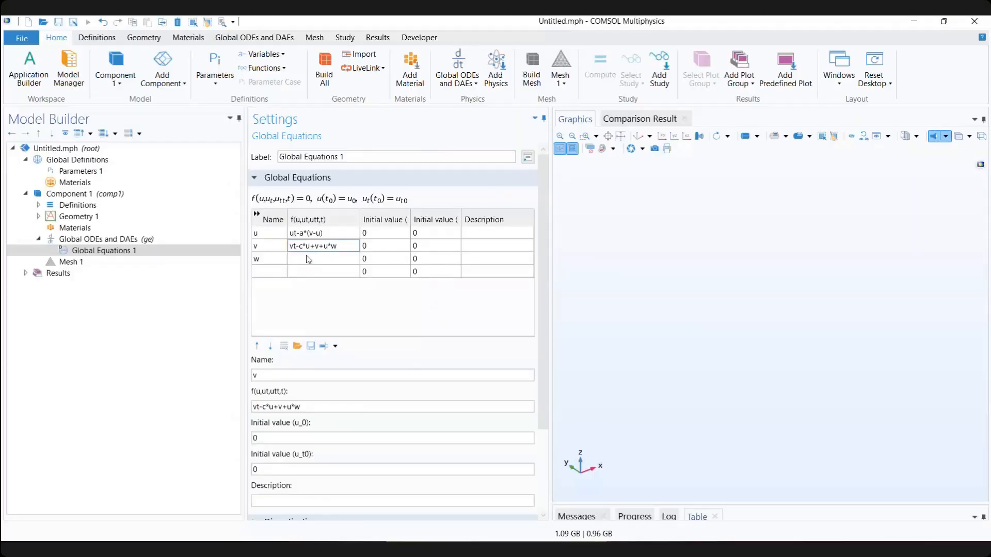
Step: Enter wt-u*v+b*w as the equation for state w
click(336, 258)
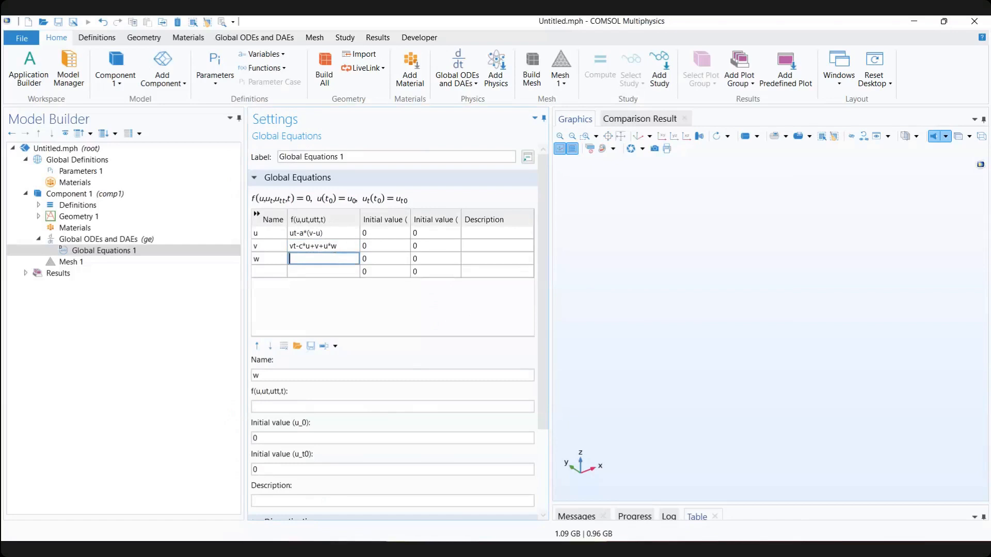
text(wt-u*v+b*w)
click(429, 258)
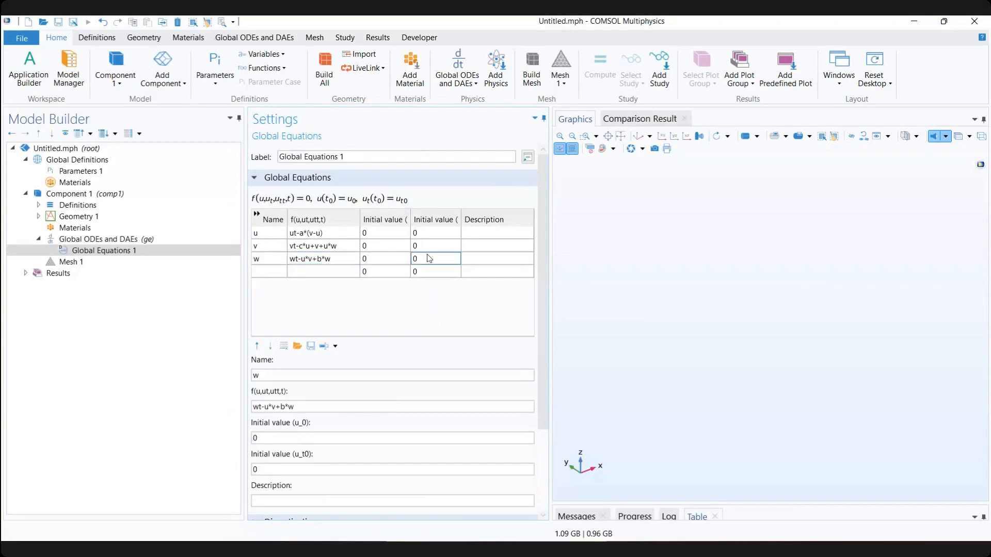
Step: Set the initial values of u, v and w to -10, -4.45 and 35.1 and check them against the model PDF
click(385, 233)
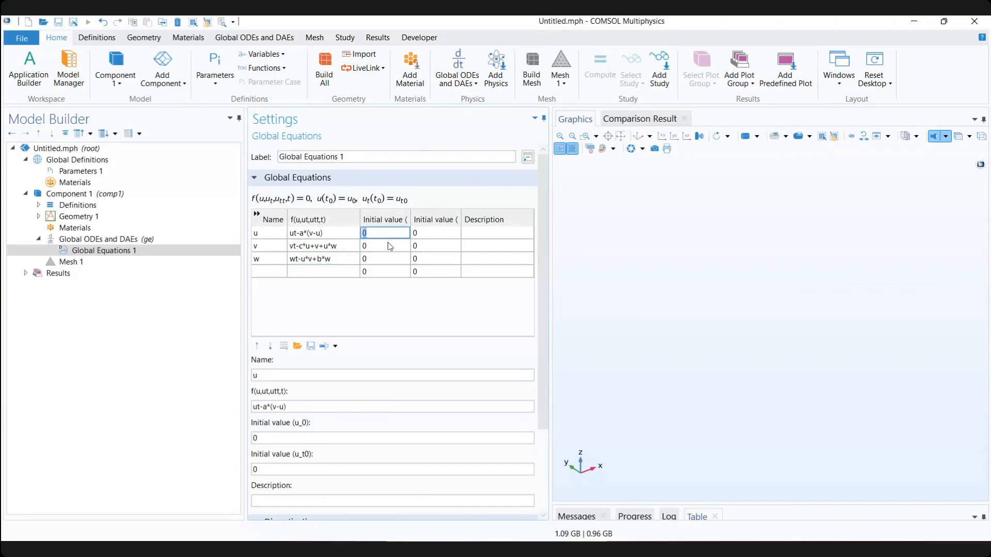
text(-10)
click(389, 244)
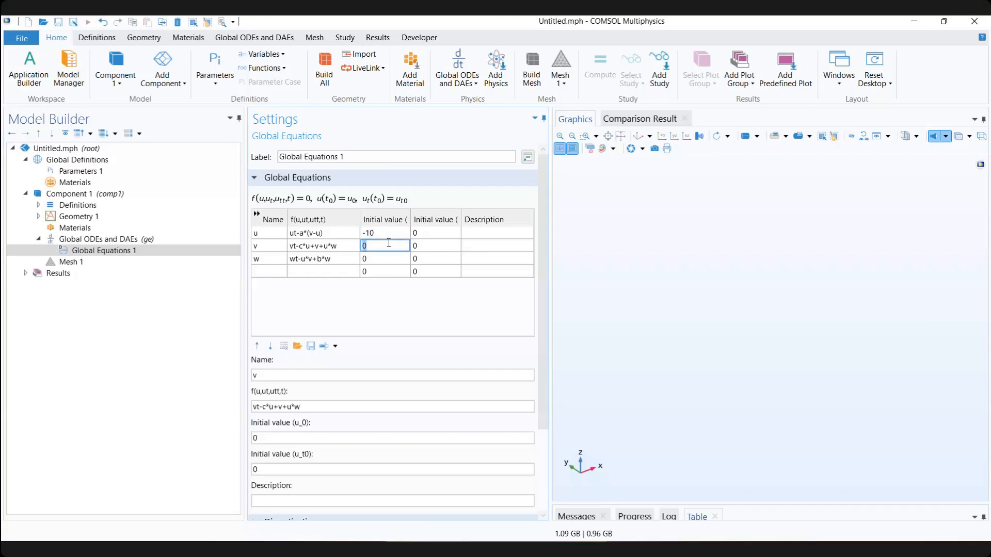
text(-4.45)
click(380, 257)
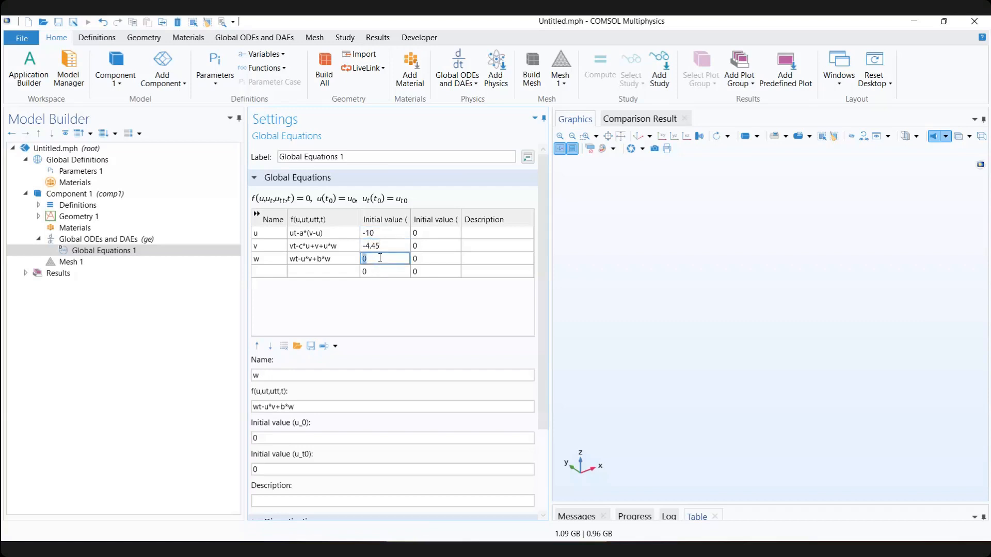
text(35.1)
key(alt+Tab)
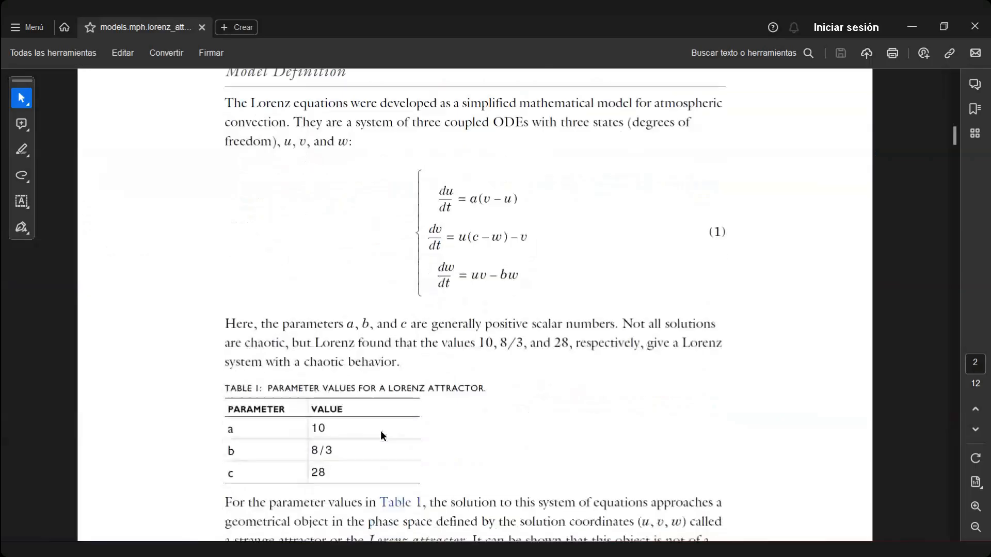
scroll(380, 436, up, 4)
scroll(381, 432, down, 15)
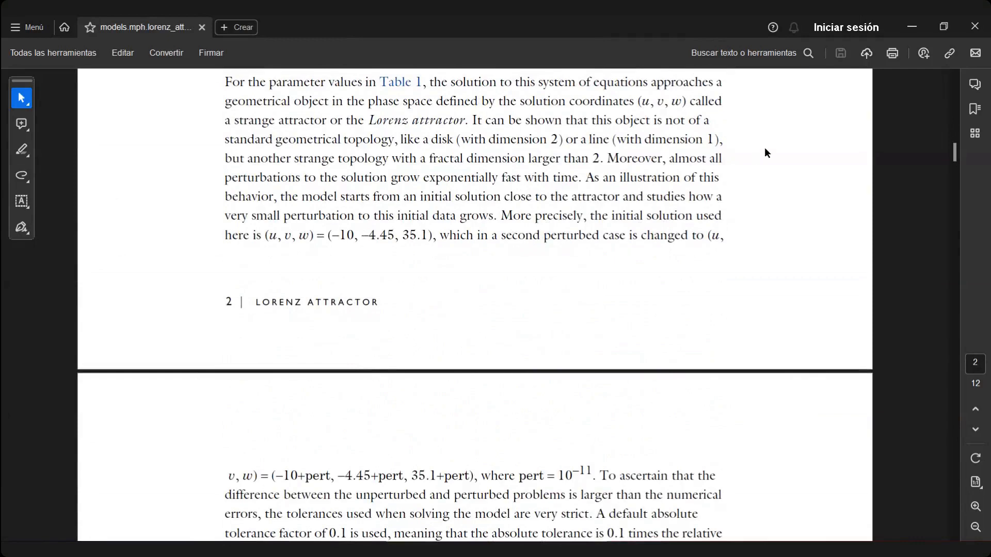
click(914, 23)
Step: Append +pert to the initial values of u, v and w, and check the perturbation parameter in Parameters 1
click(400, 236)
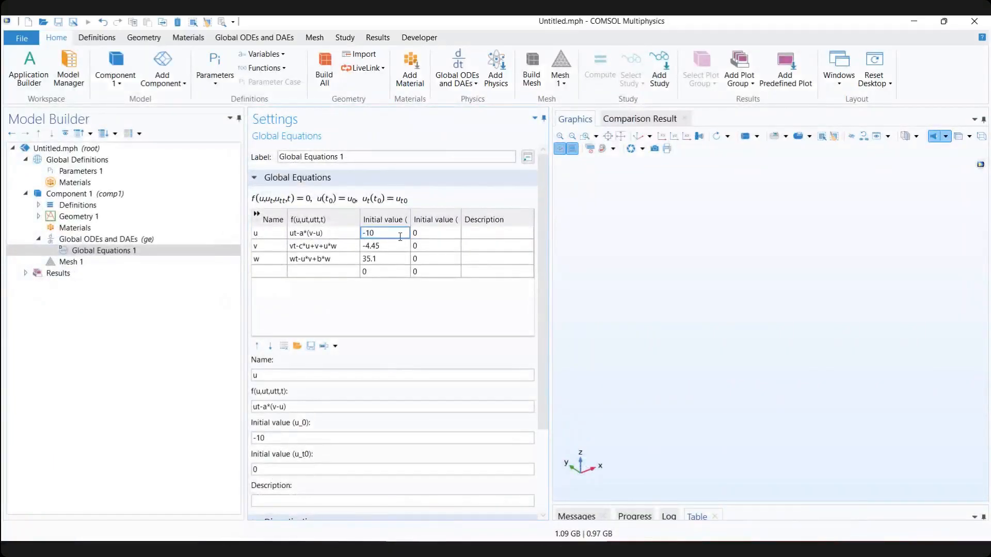
text(+pert)
drag(395, 233, 376, 237)
key(ctrl+c)
click(398, 246)
click(398, 247)
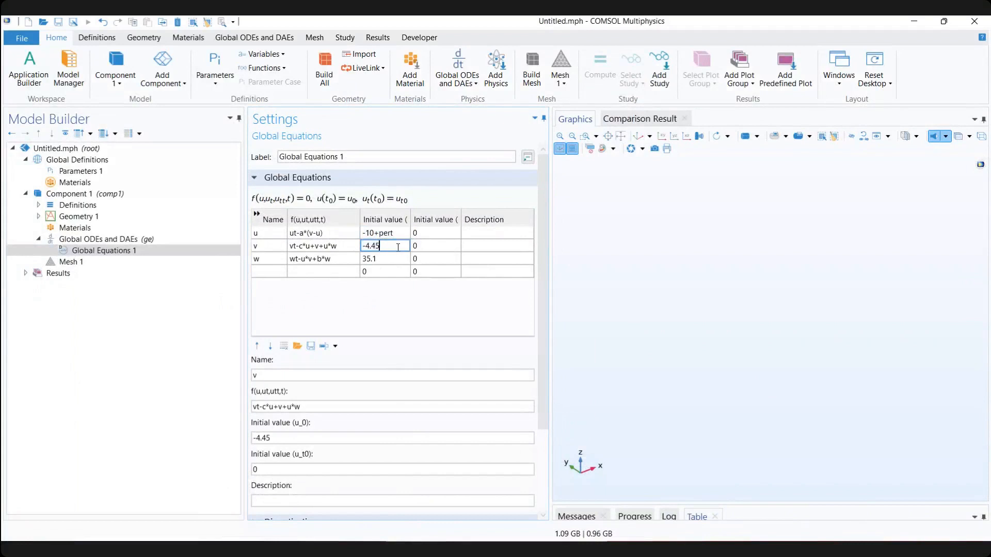
key(ctrl+v)
click(393, 259)
click(394, 258)
key(ctrl+v)
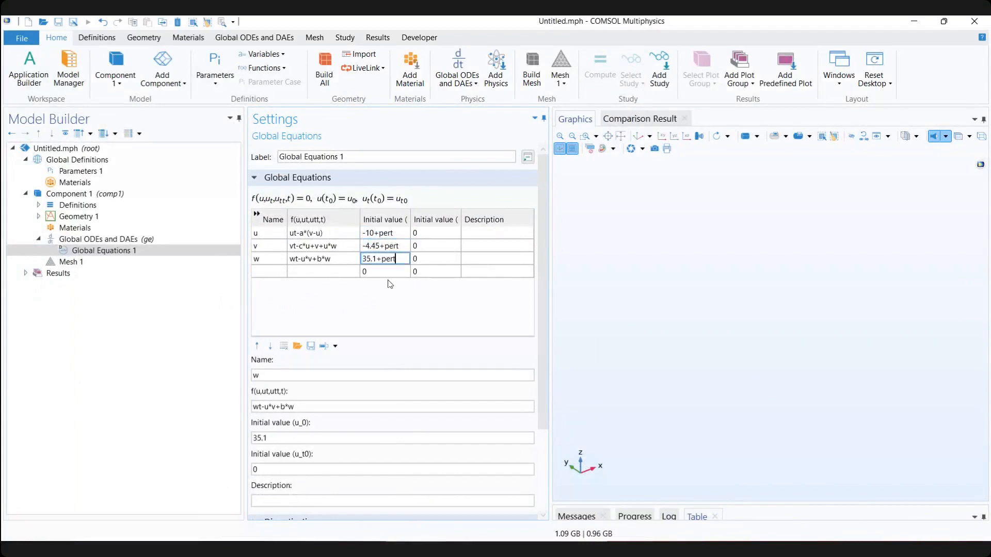
click(394, 273)
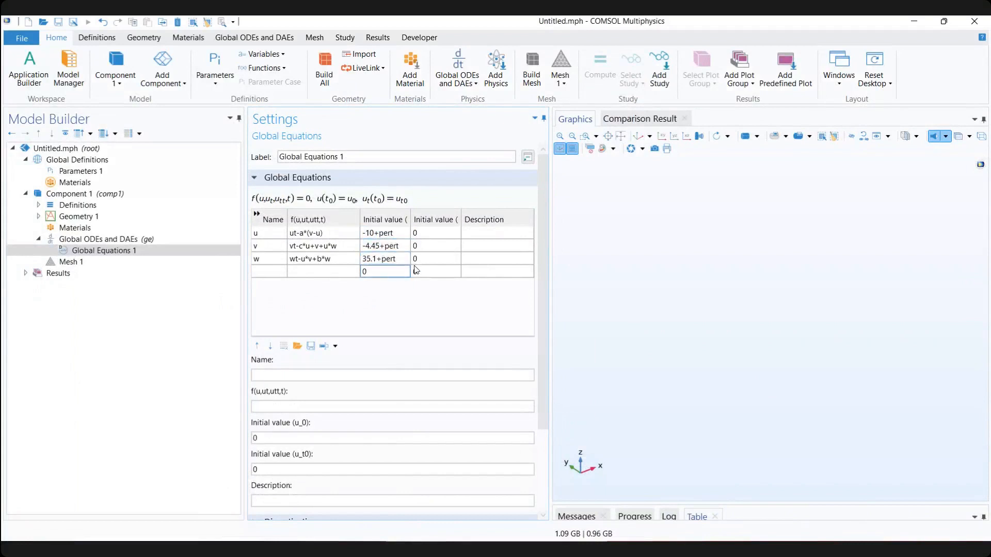
click(79, 170)
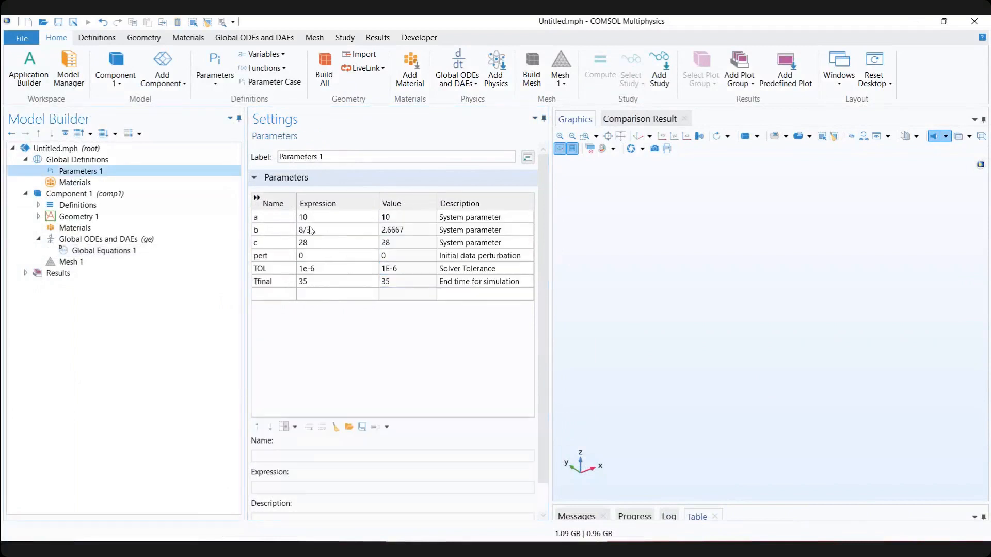
click(103, 251)
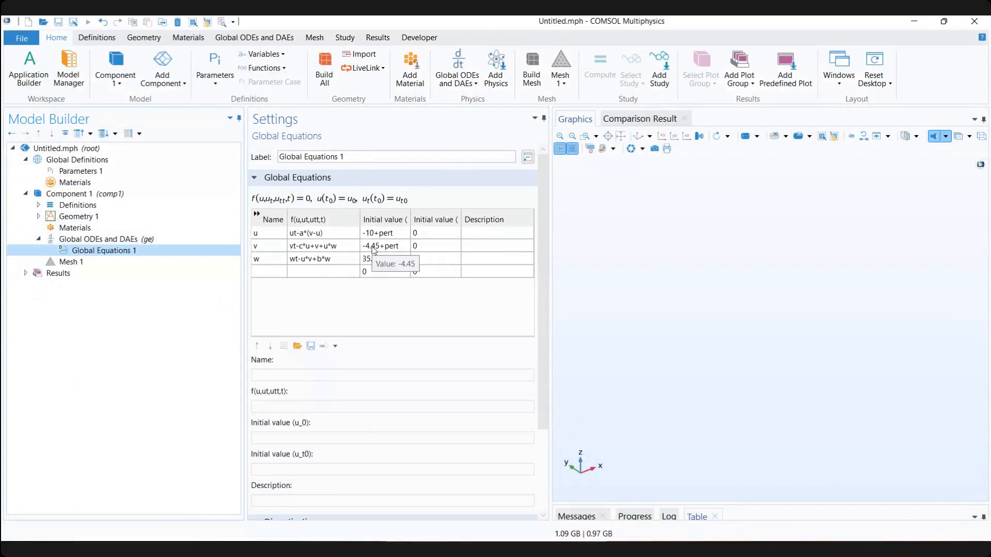
Step: Add a Time Dependent study to the model
click(26, 273)
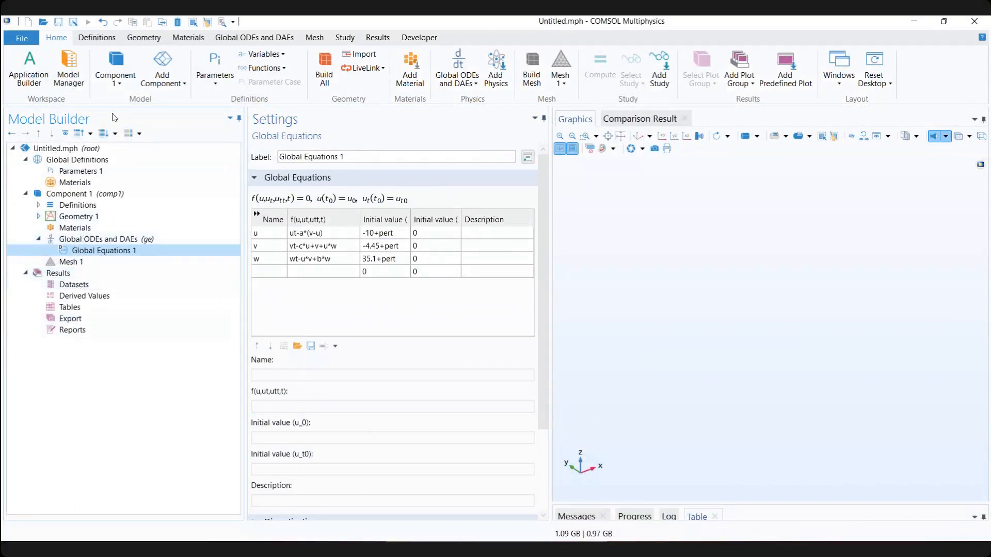
click(345, 38)
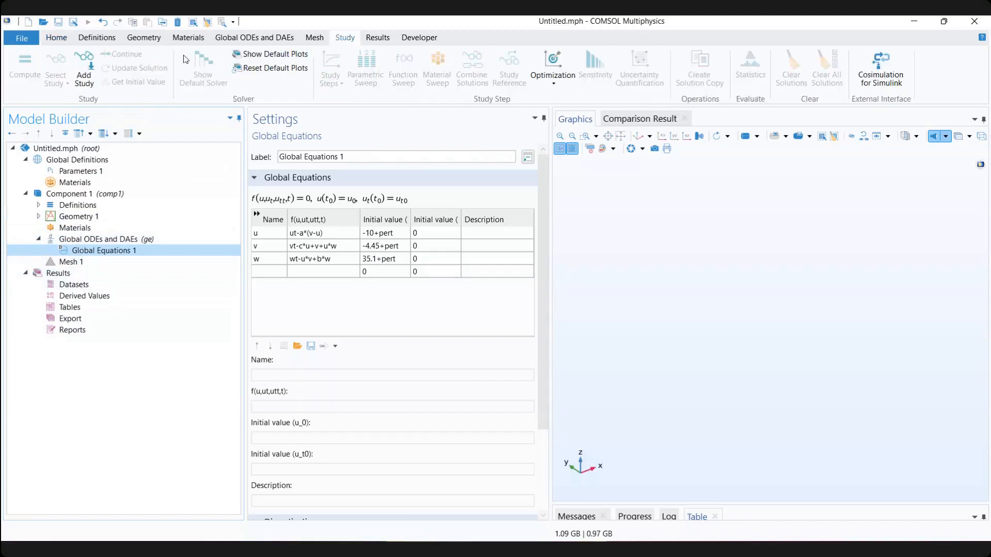
click(85, 72)
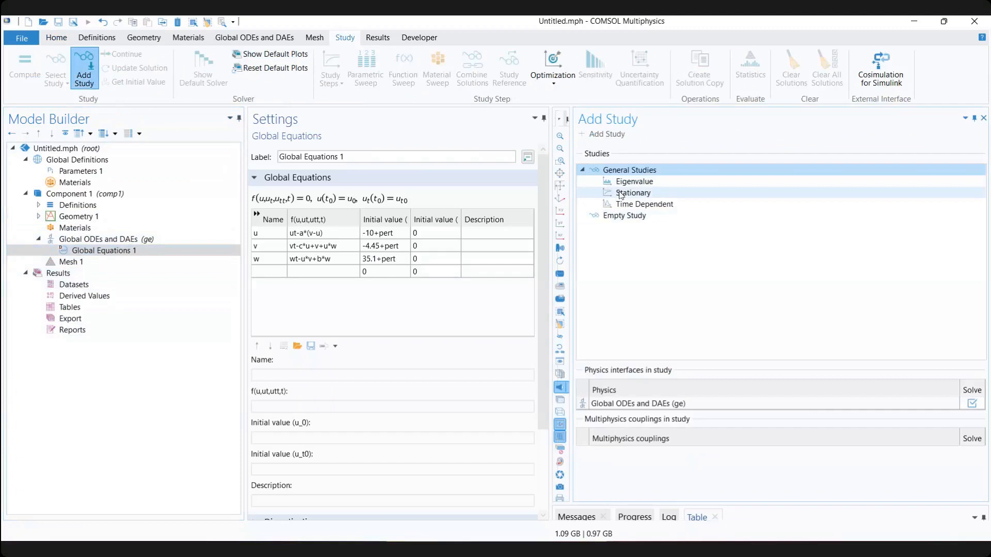
click(632, 204)
right_click(629, 204)
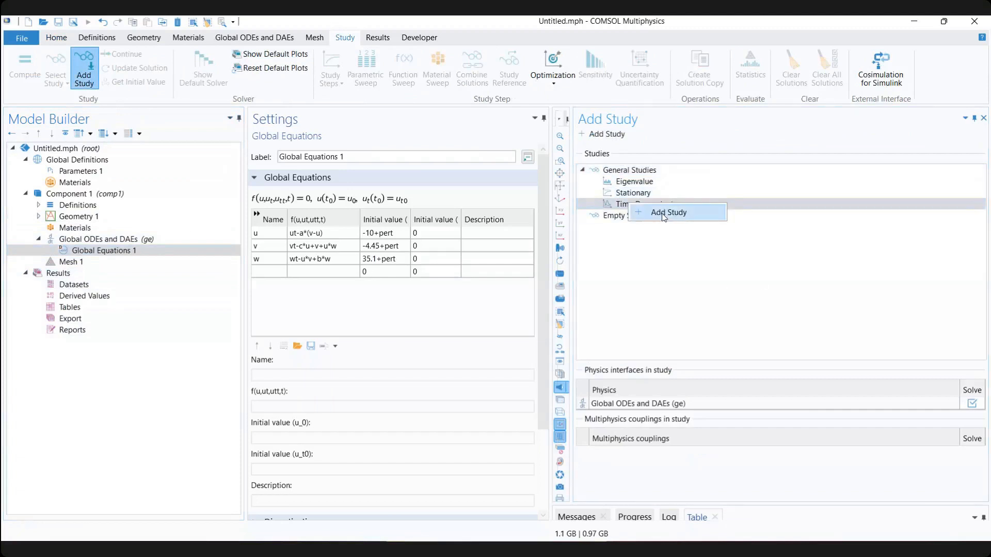
click(666, 213)
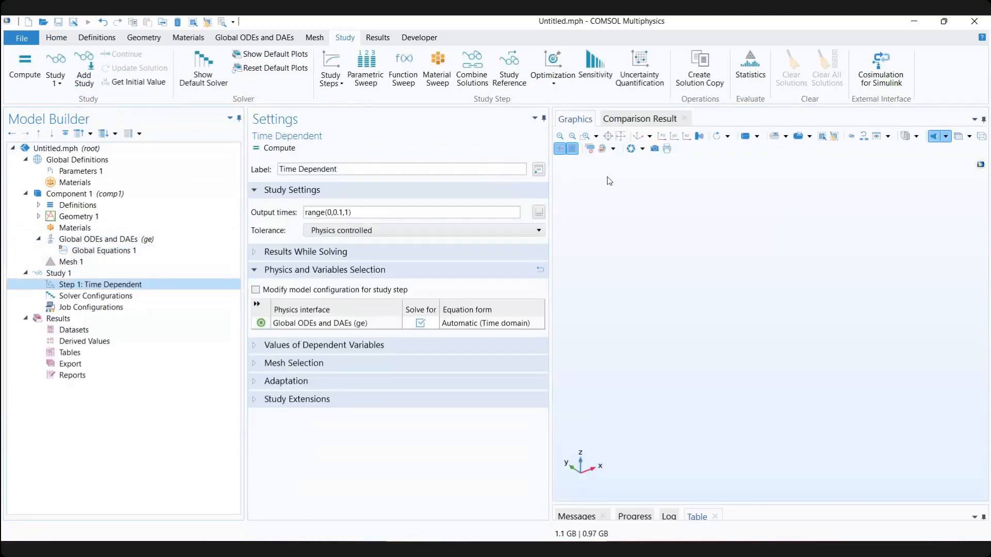
Step: Set the output times of the Time Dependent step to range(0,0.01,Tfinal)
click(365, 217)
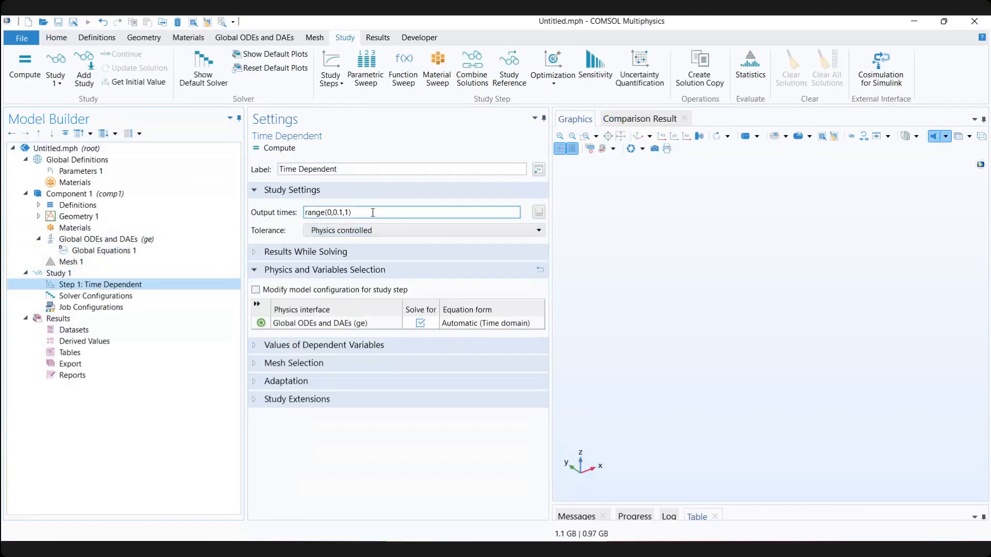
click(340, 213)
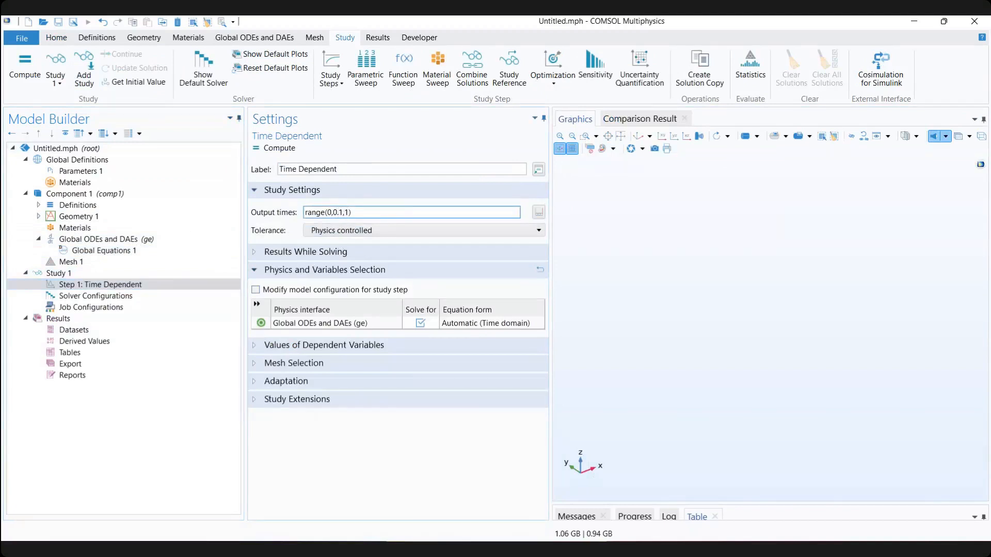
text(0)
key(BackSpace)
text(Tfinal)
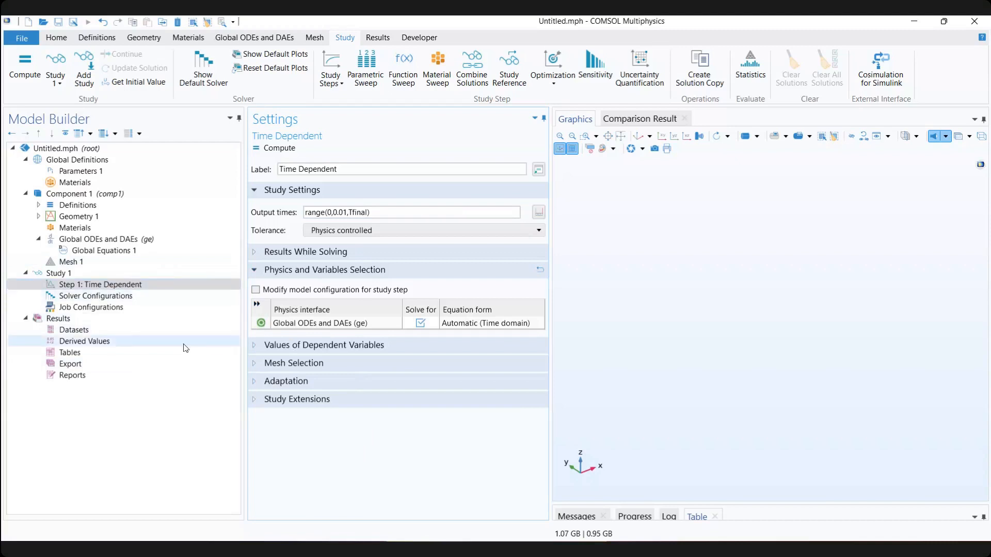
Step: Add a Parametric Sweep to Study 1 that sweeps pert over the values 1e-11 and 0
click(83, 279)
right_click(83, 278)
click(155, 211)
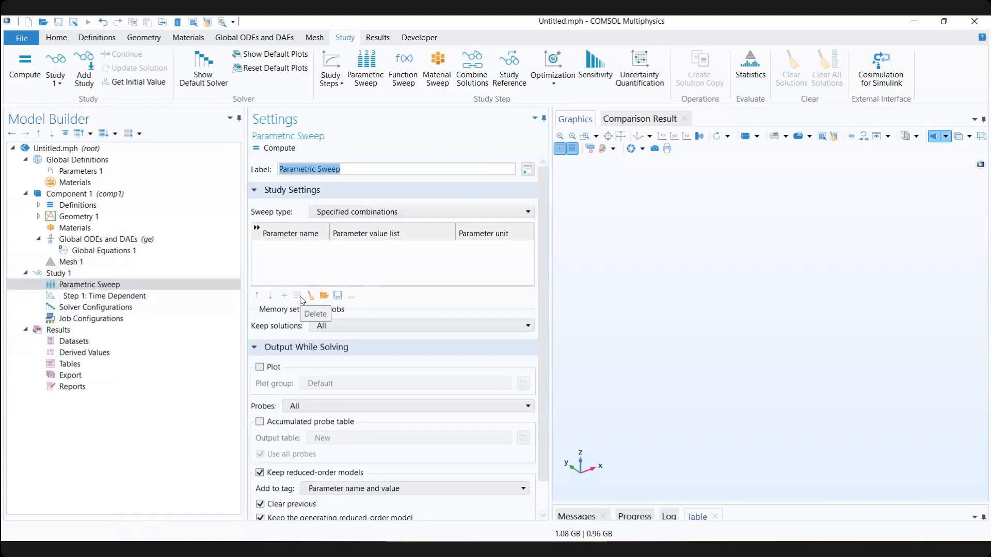
click(283, 298)
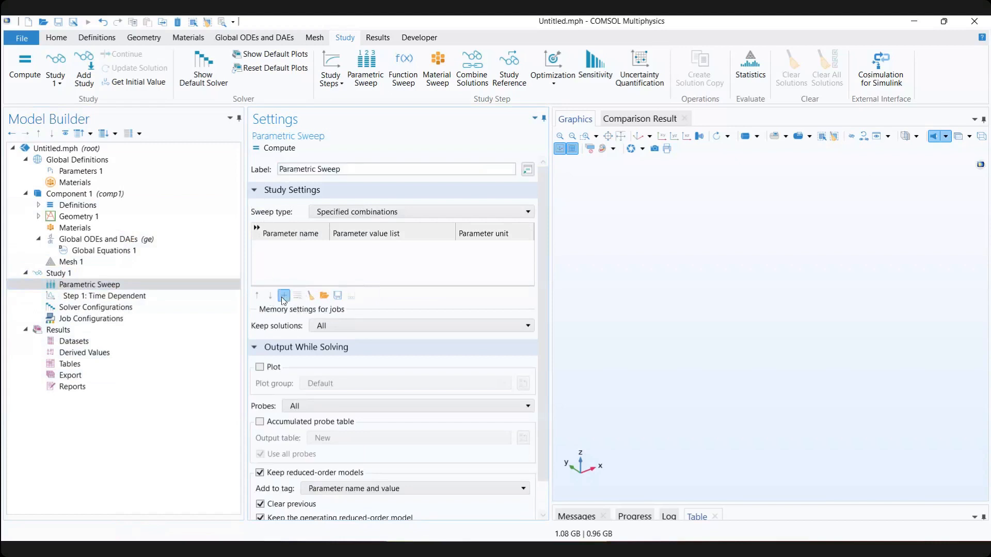
click(309, 249)
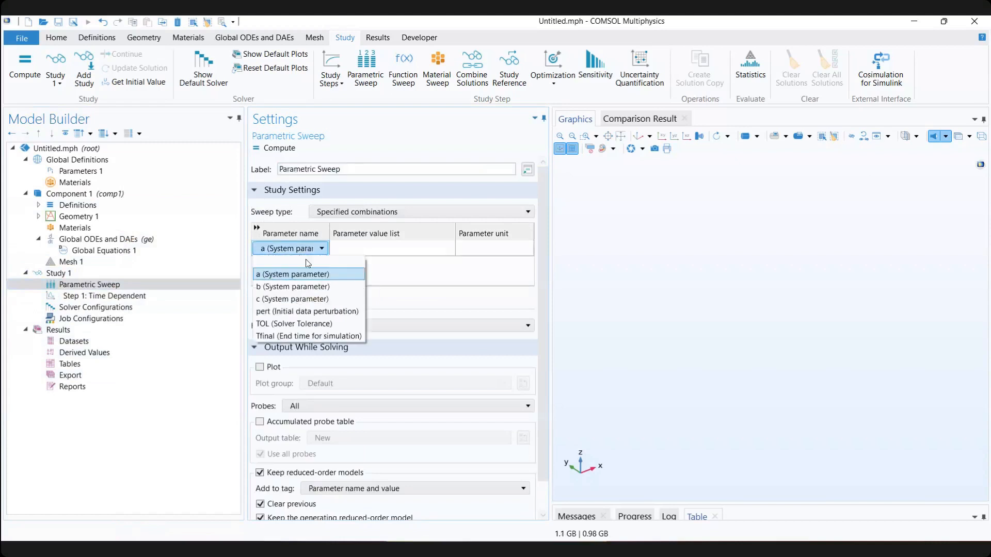
click(305, 311)
click(364, 252)
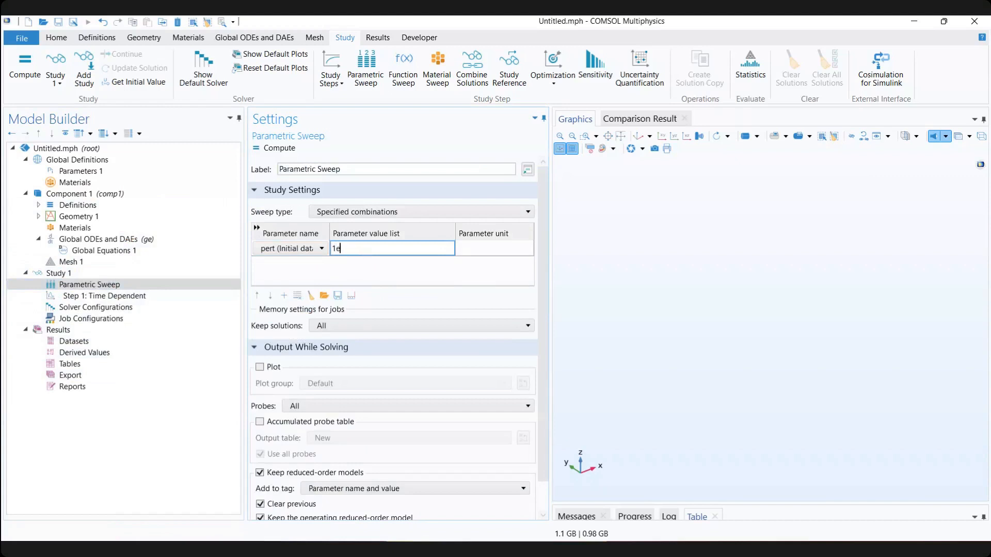
text(1e-10)
click(292, 275)
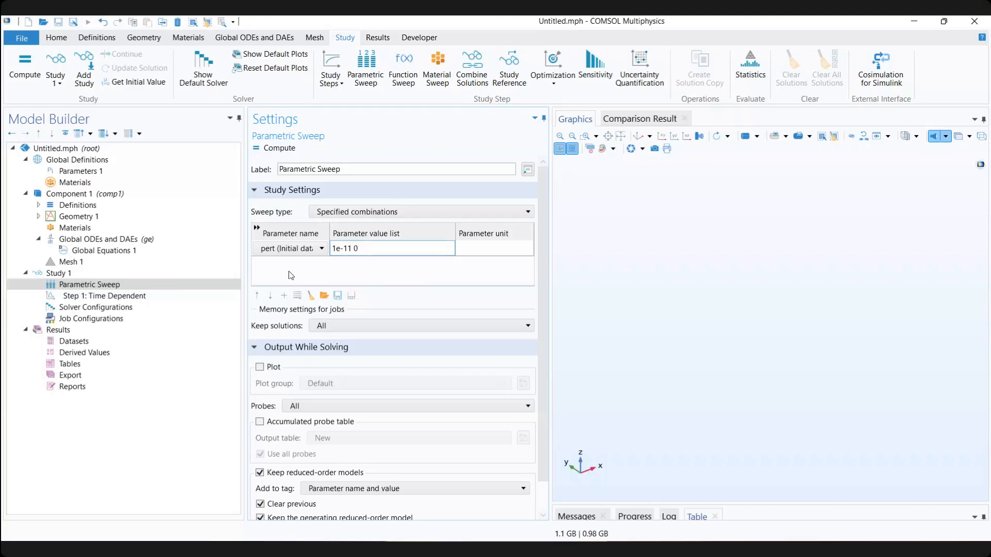
Step: Add the TOL solver tolerance to the Parametric Sweep with the values 1e-15 and 1e-16
click(154, 253)
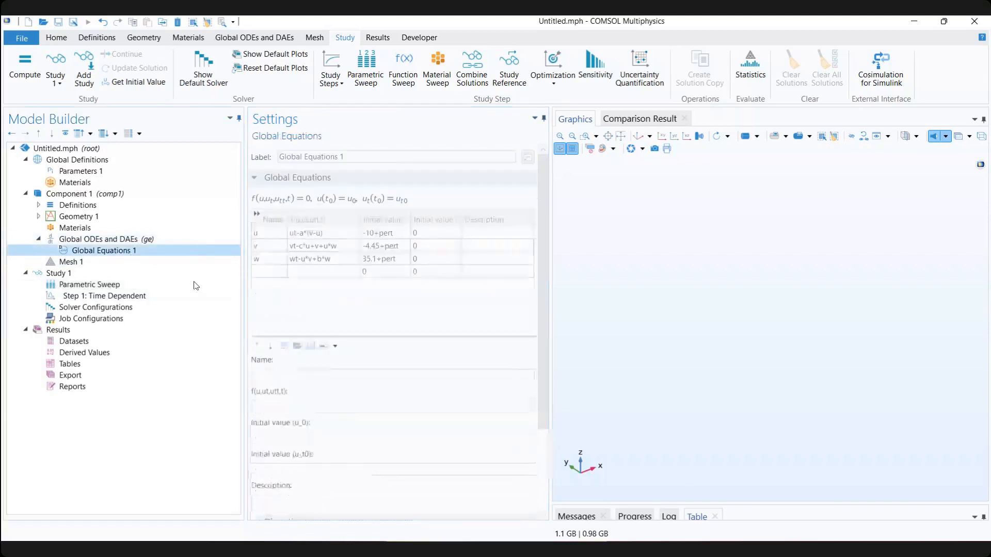
click(101, 285)
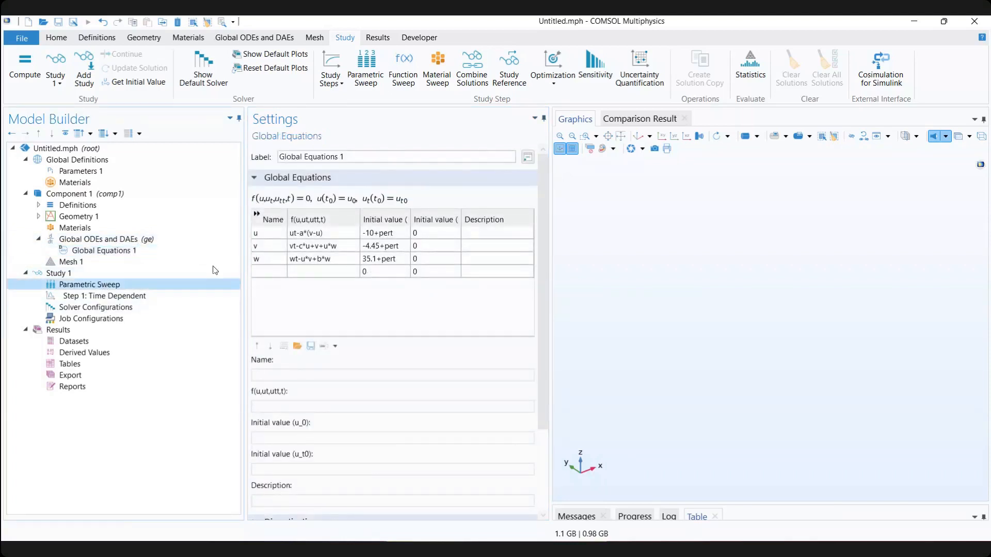
click(283, 297)
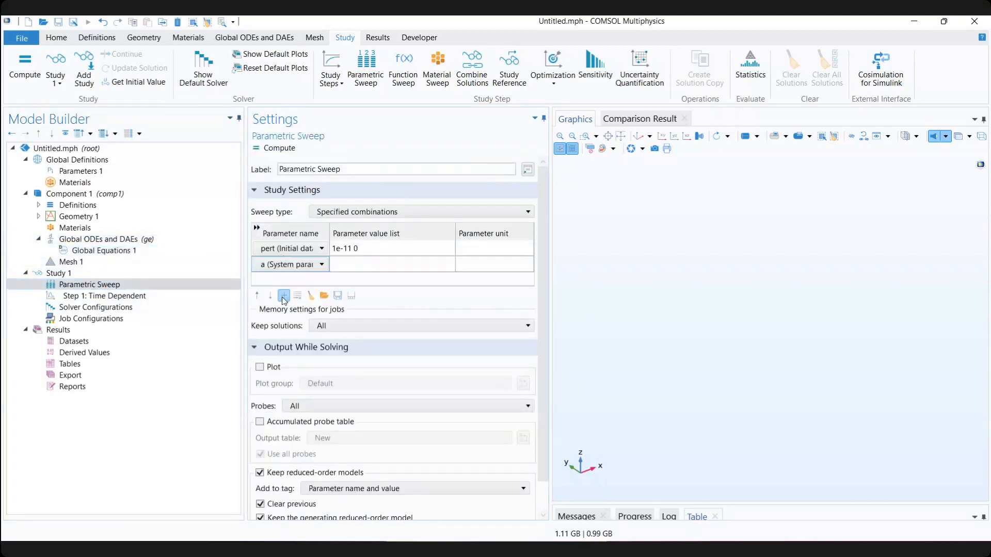
click(288, 266)
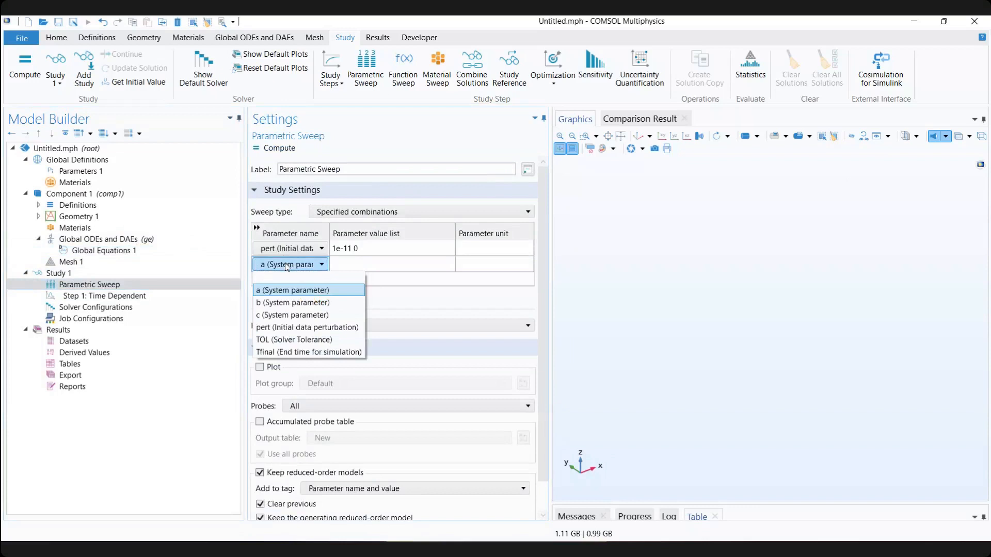
click(304, 341)
click(366, 265)
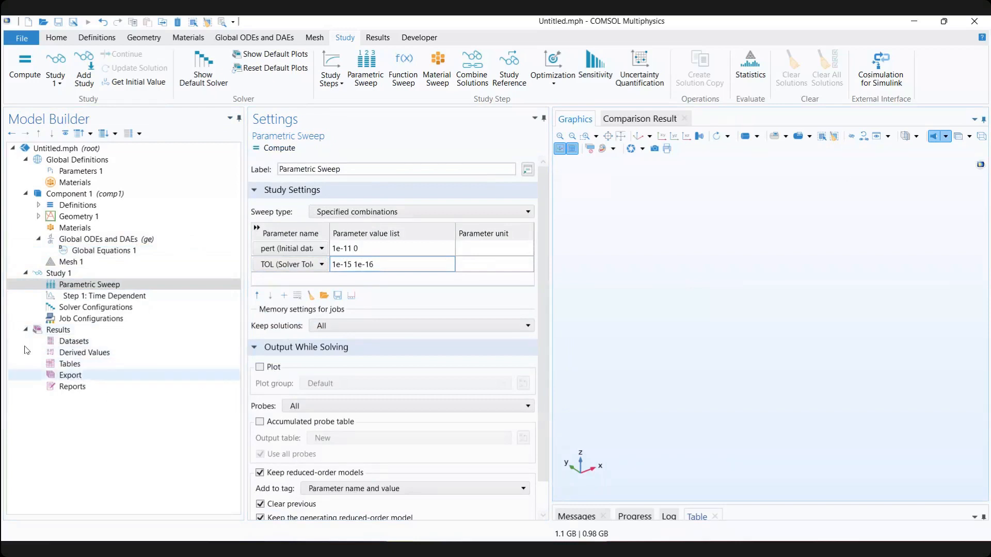
Step: Switch to the finished lorenz_attractor.mph model and examine the point trajectories in 3D Plot Group 2
click(54, 330)
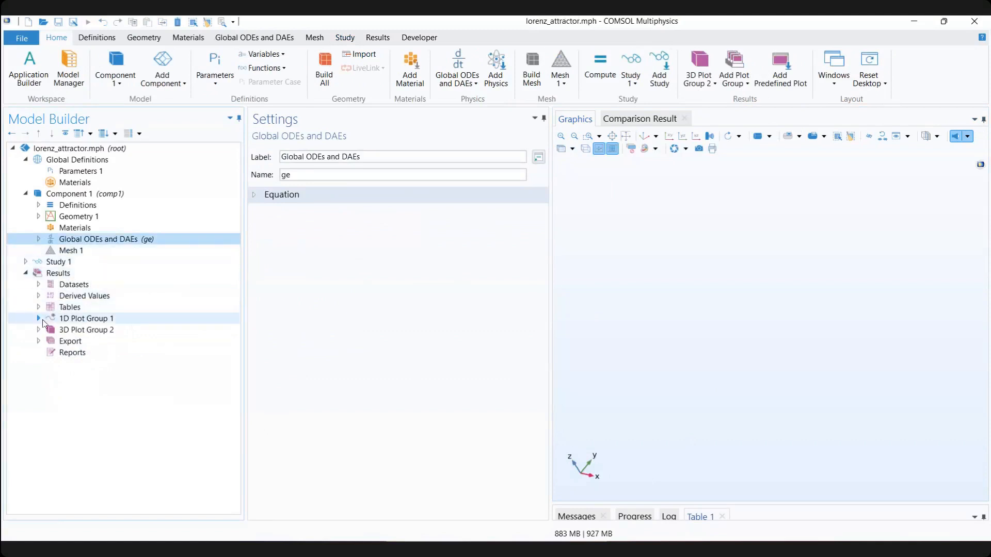
click(83, 330)
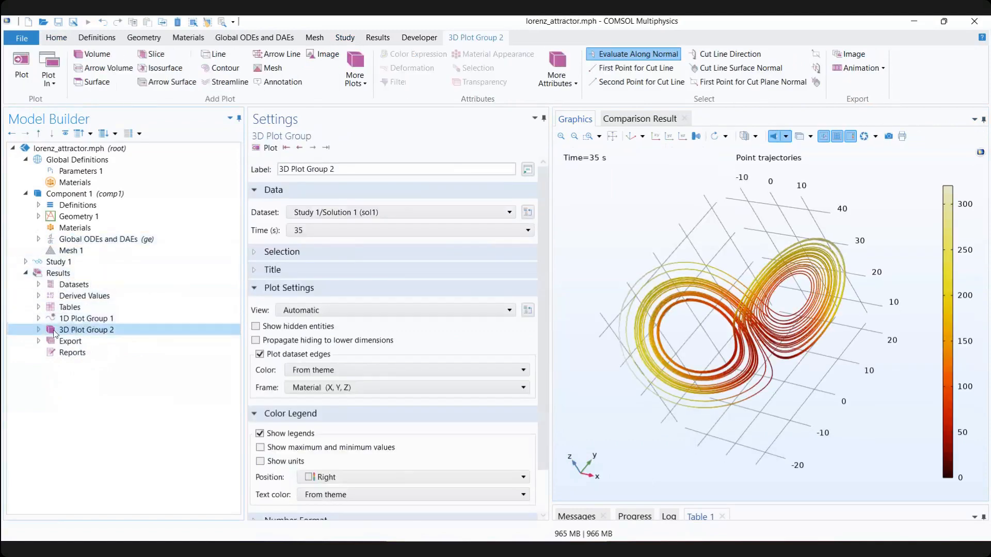
click(38, 330)
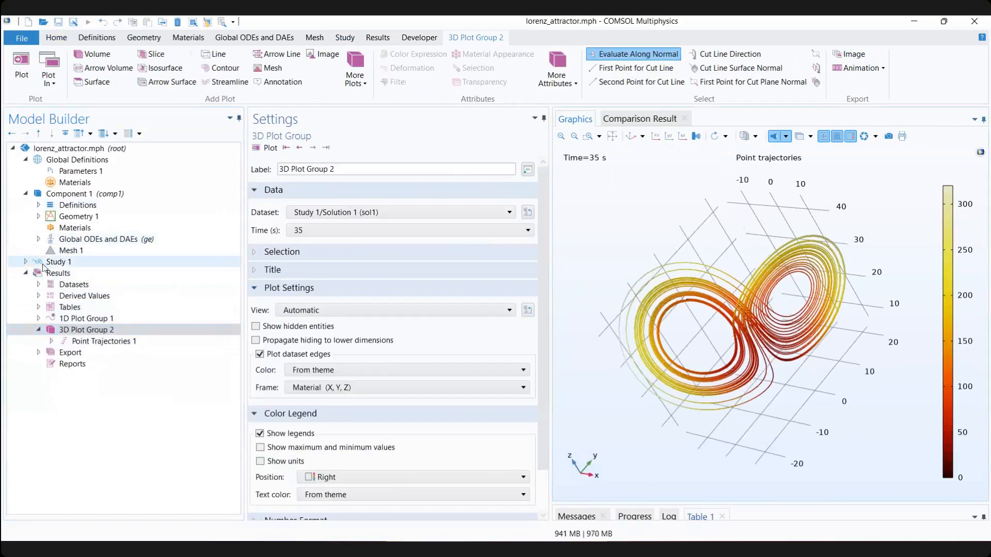
Step: Review the Parametric Sweep and Study 1 settings of the finished model, and open 1D Plot Group 1
click(26, 262)
click(88, 273)
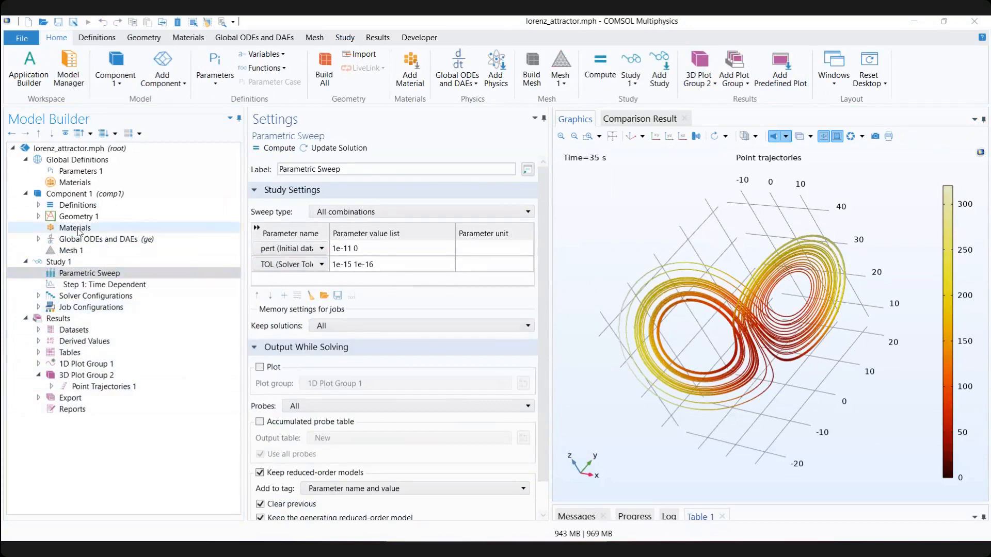
click(67, 262)
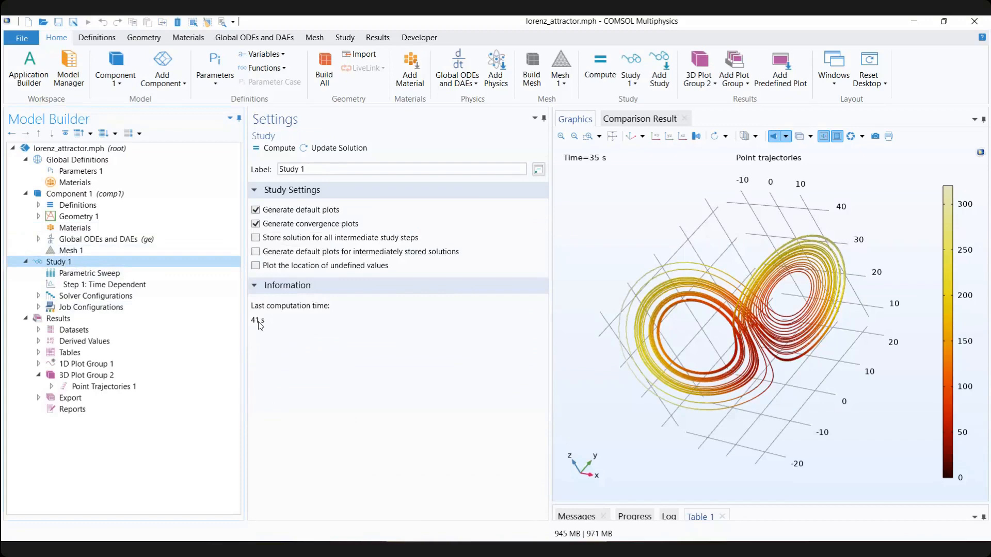
click(101, 365)
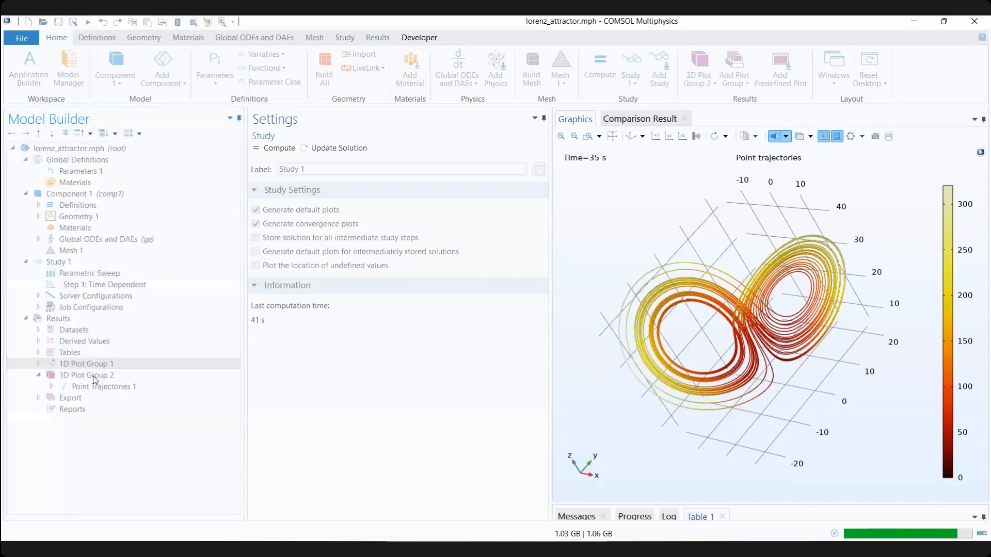
Step: Open 3D Plot Group 2 and examine the Lorenz point trajectories from several angles
click(95, 376)
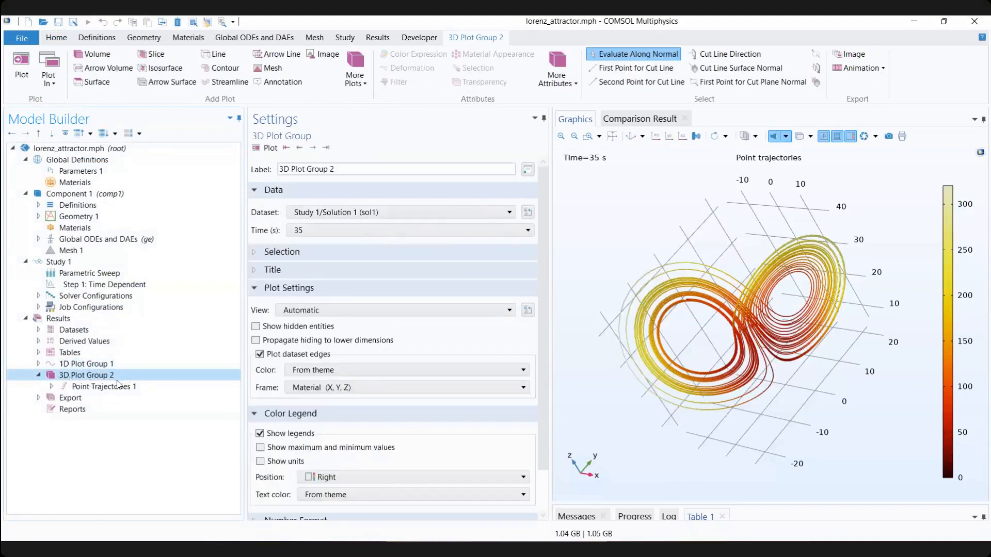
drag(746, 441, 723, 355)
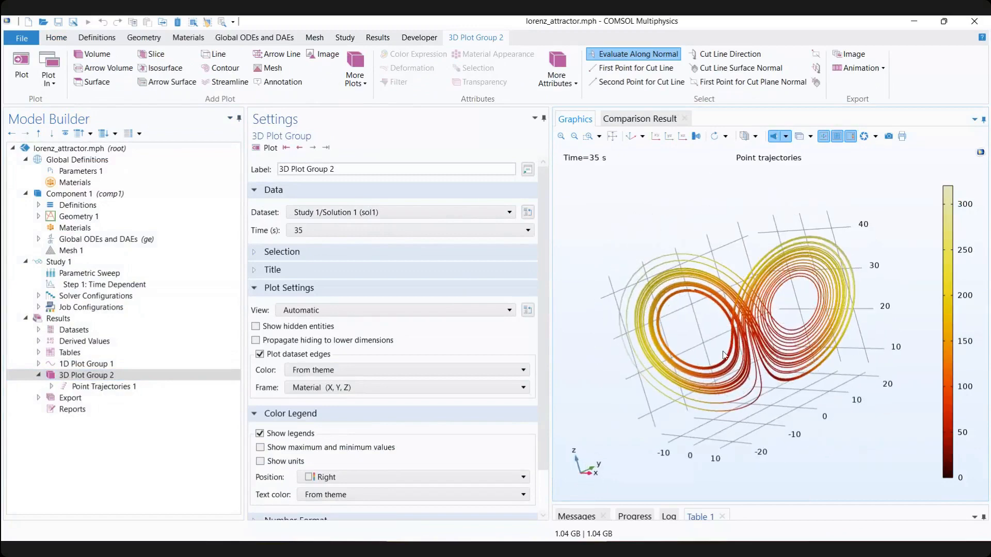
drag(667, 440, 600, 184)
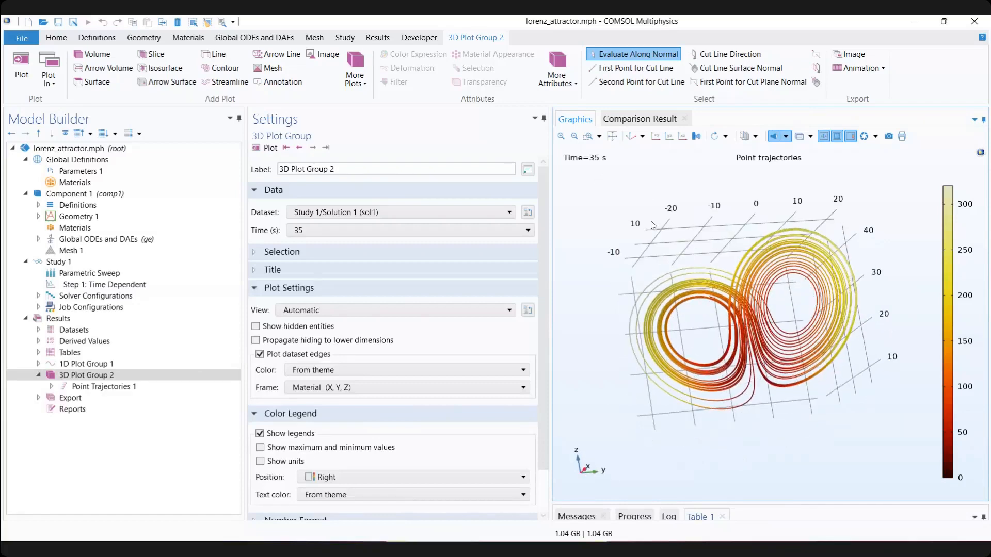
drag(653, 226, 683, 250)
click(87, 376)
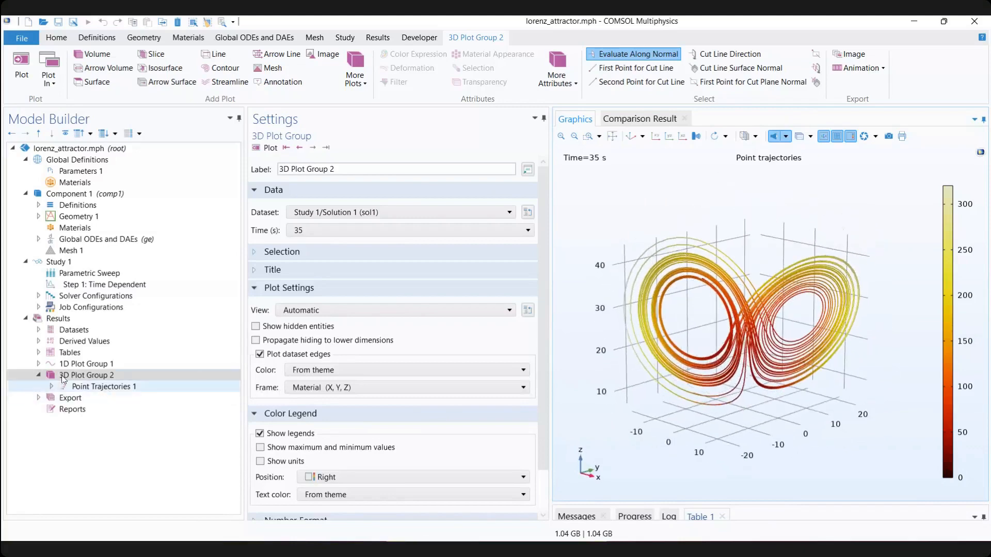
Step: Inspect the Study 1/Parametric Solutions 1 dataset and browse the 2D, 3D and other dataset types available under Results
click(39, 329)
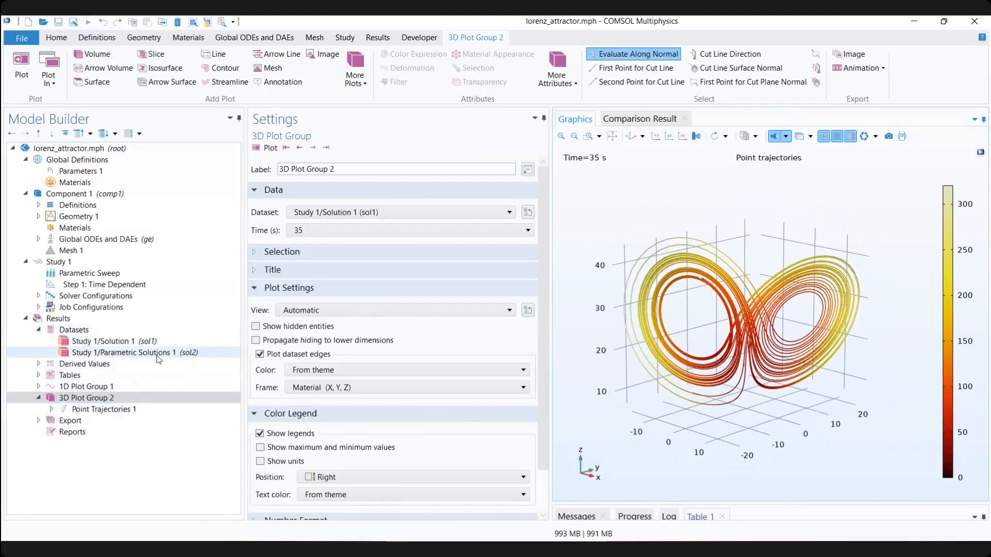
click(134, 353)
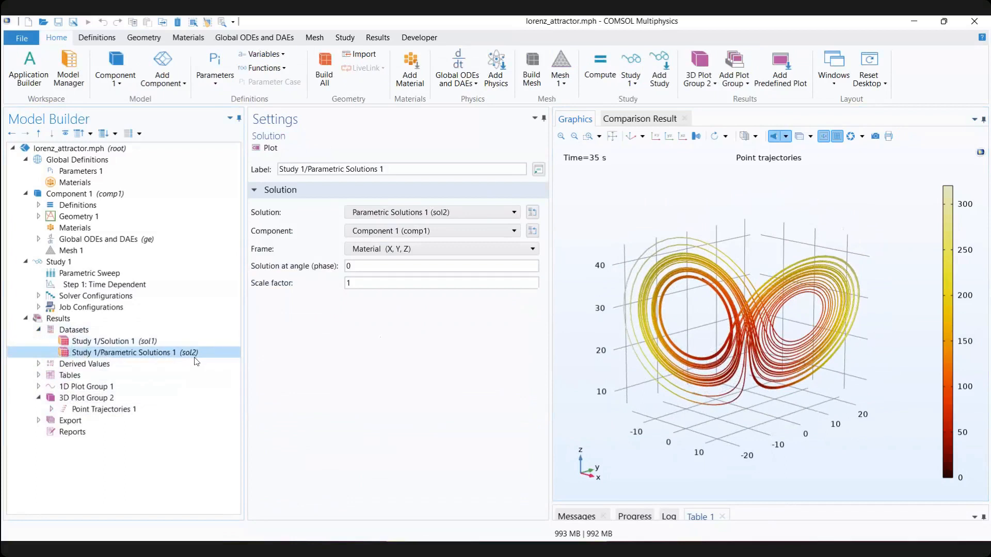
click(73, 334)
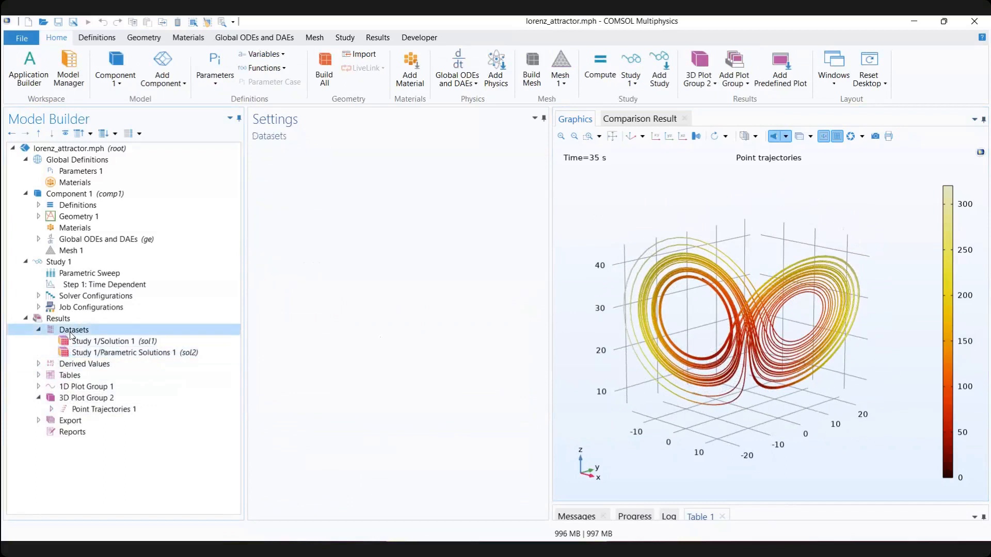
right_click(90, 334)
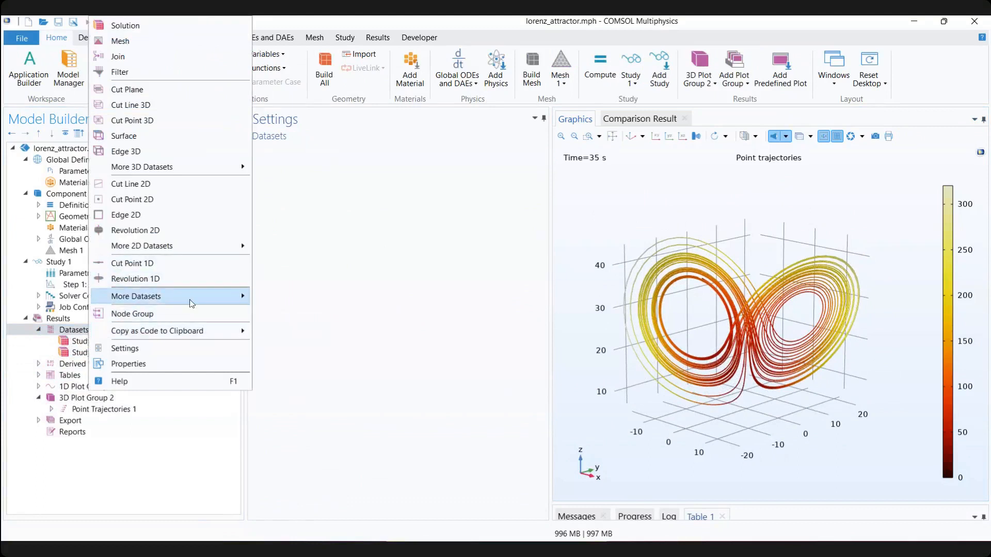
mouse_move(191, 304)
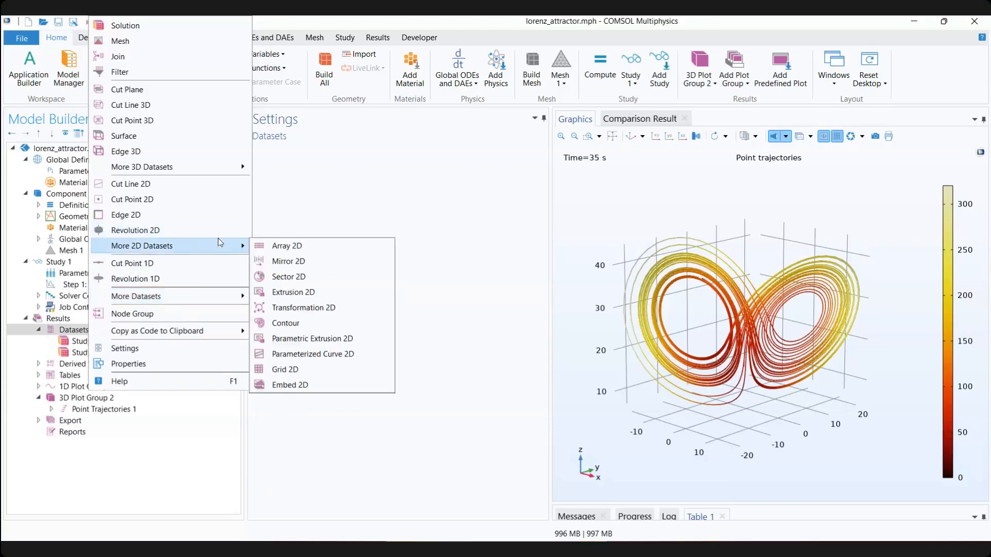
mouse_move(212, 176)
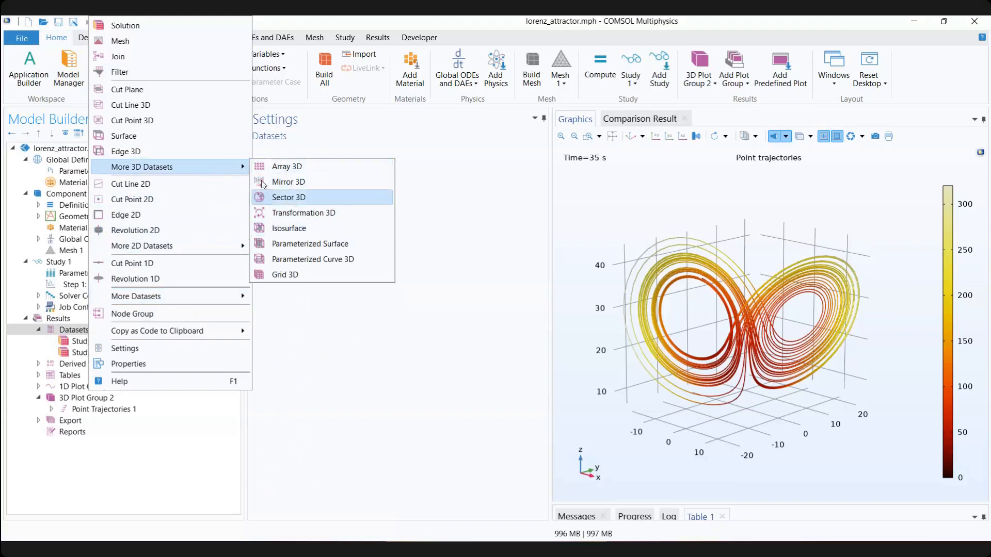
mouse_move(239, 305)
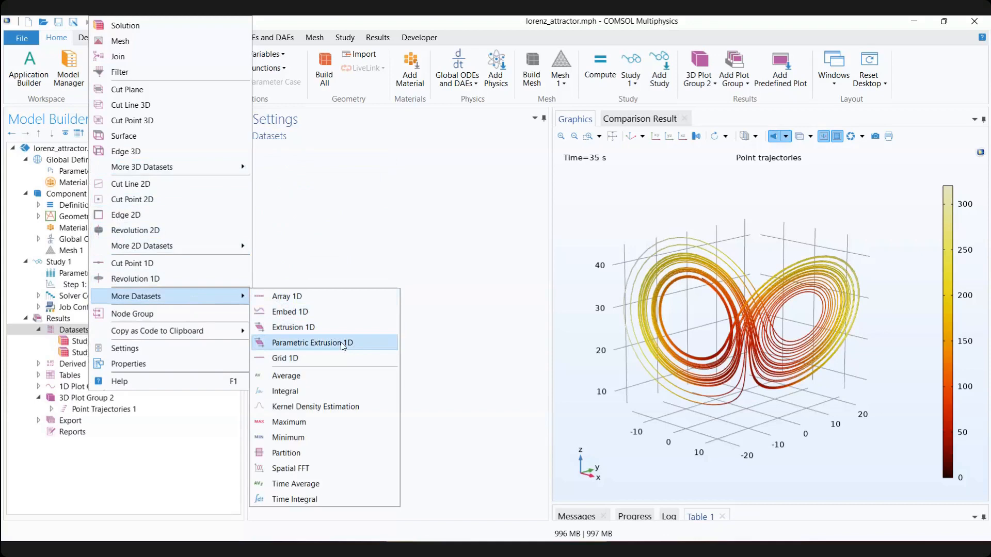
click(397, 266)
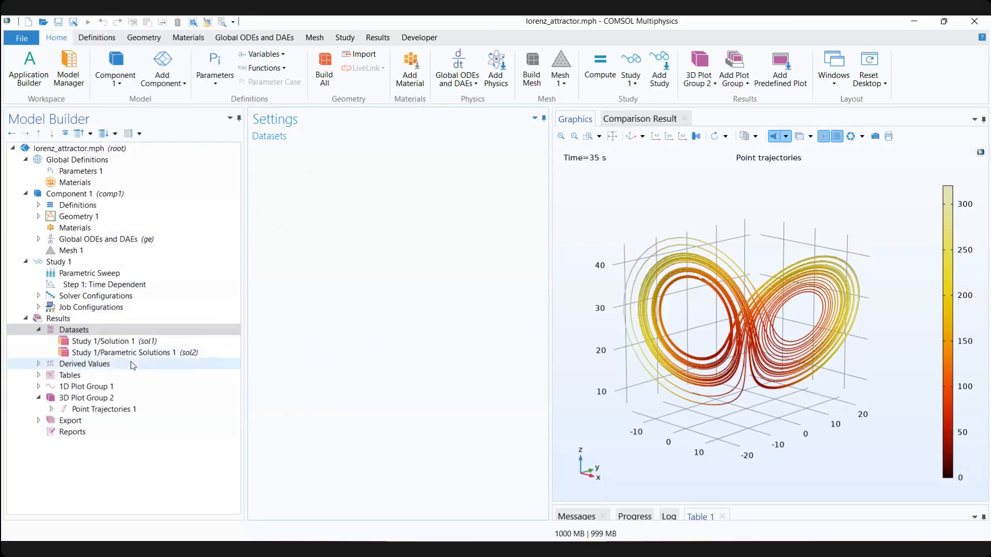
Step: Look into Derived Values and Tables, and compare the Parametric Sweep settings with the Study 1/Parametric Solutions 1 dataset
click(38, 365)
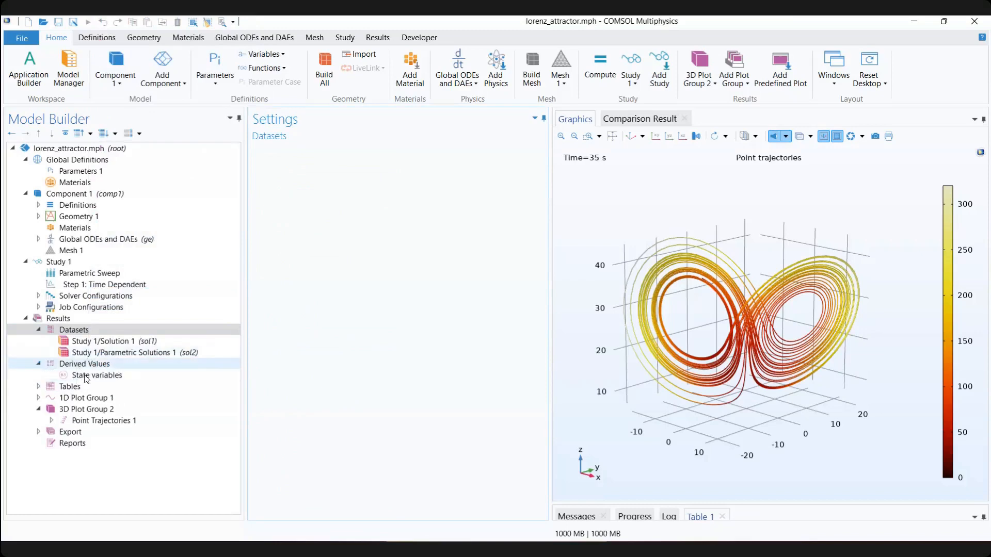
click(38, 387)
click(39, 387)
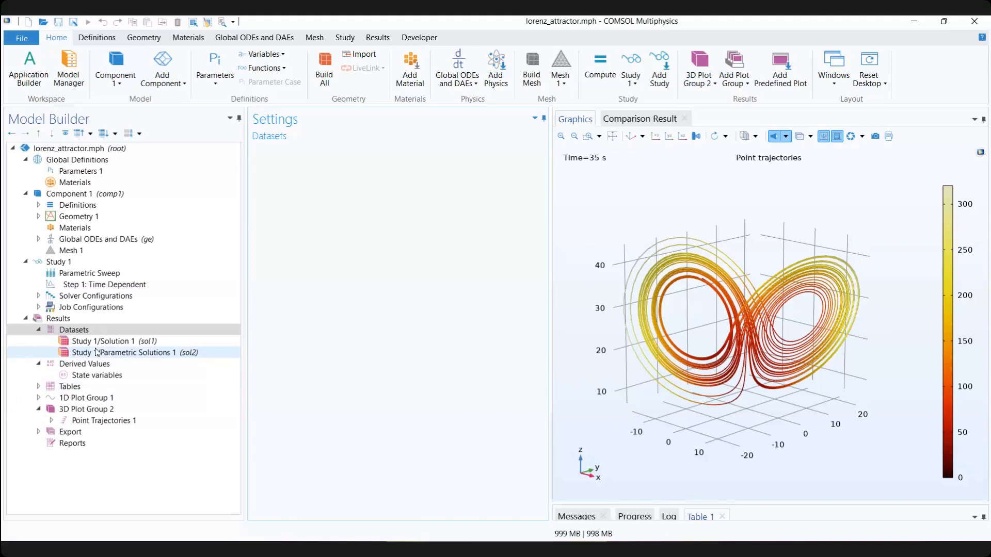
click(92, 272)
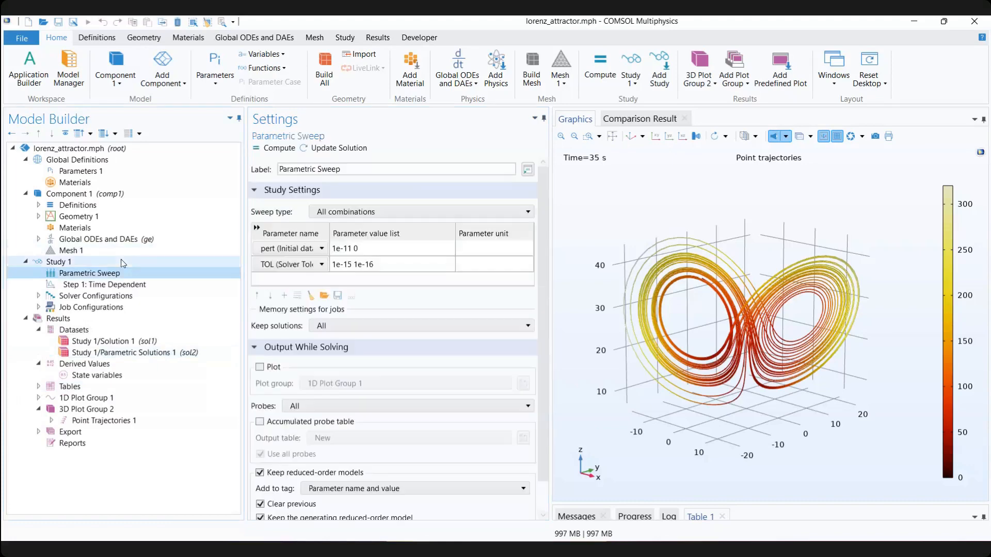
click(118, 353)
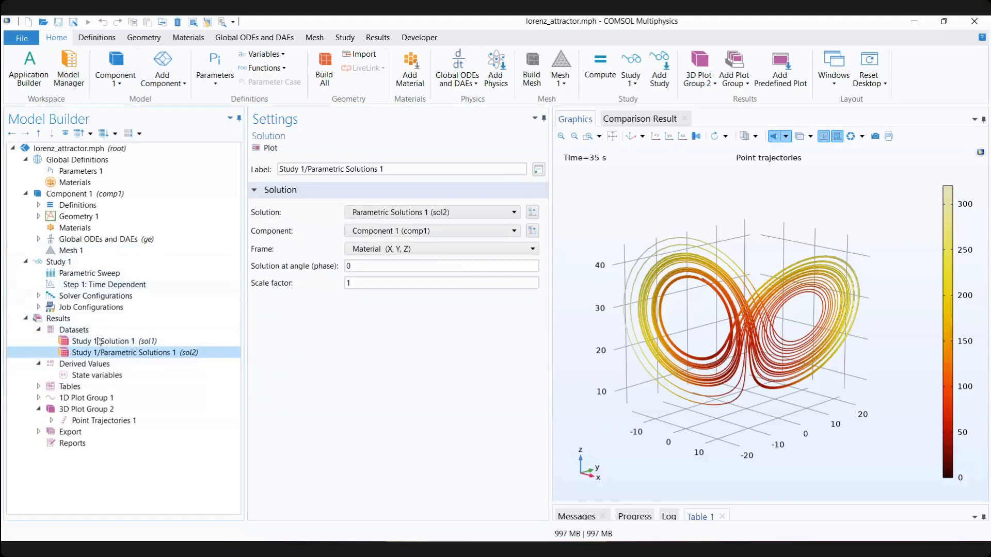
click(117, 274)
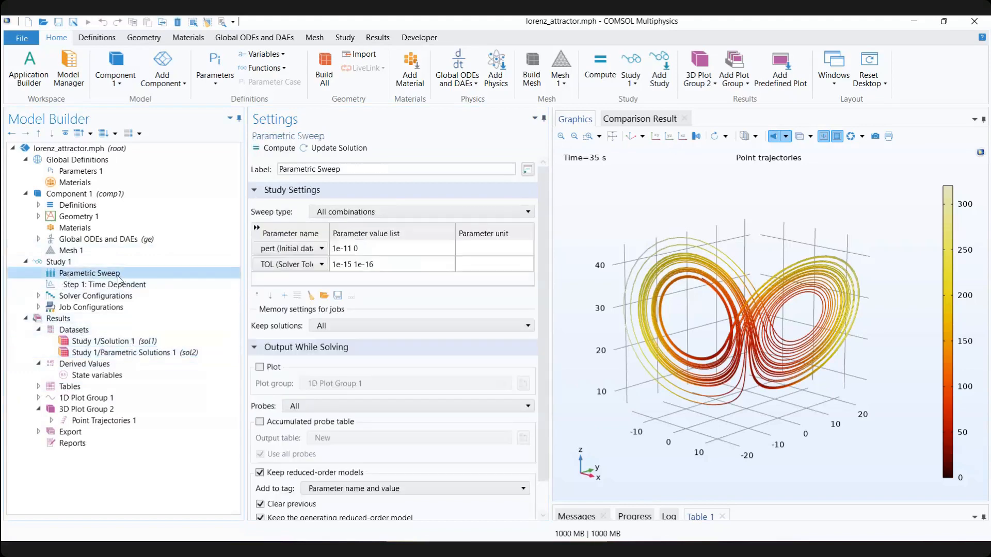
click(114, 354)
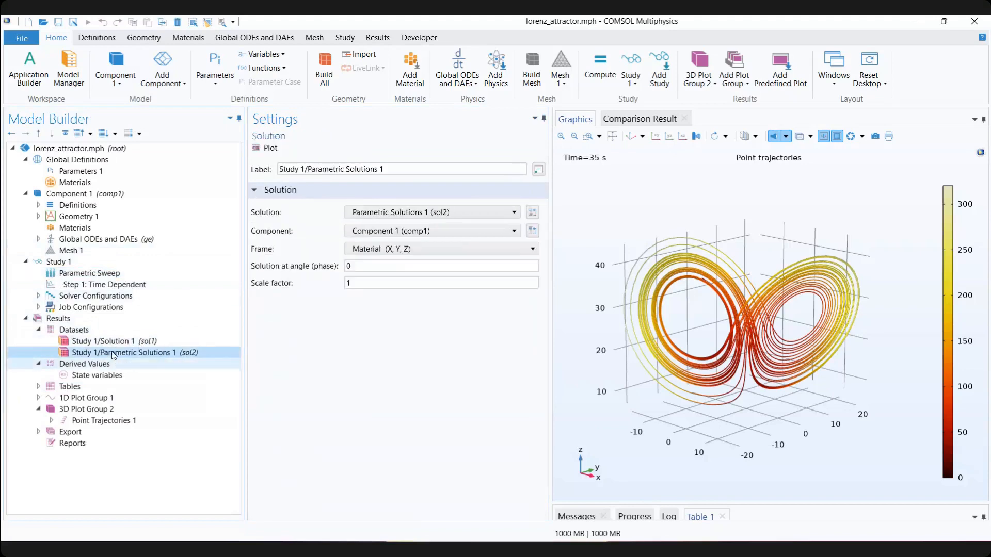
Step: Review the settings of Point Trajectories 1 in 3D Plot Group 2 and its Color Expression subnode
click(113, 423)
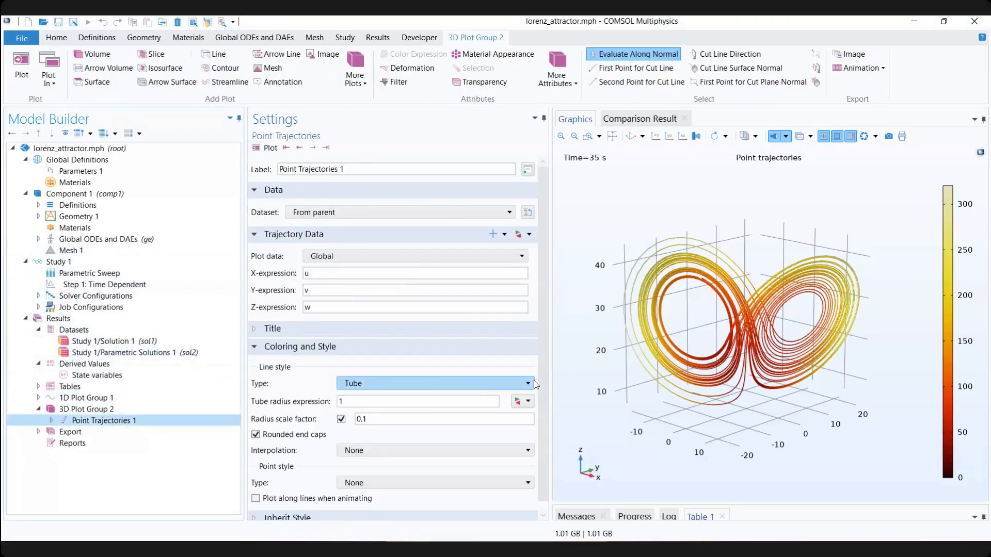
click(51, 421)
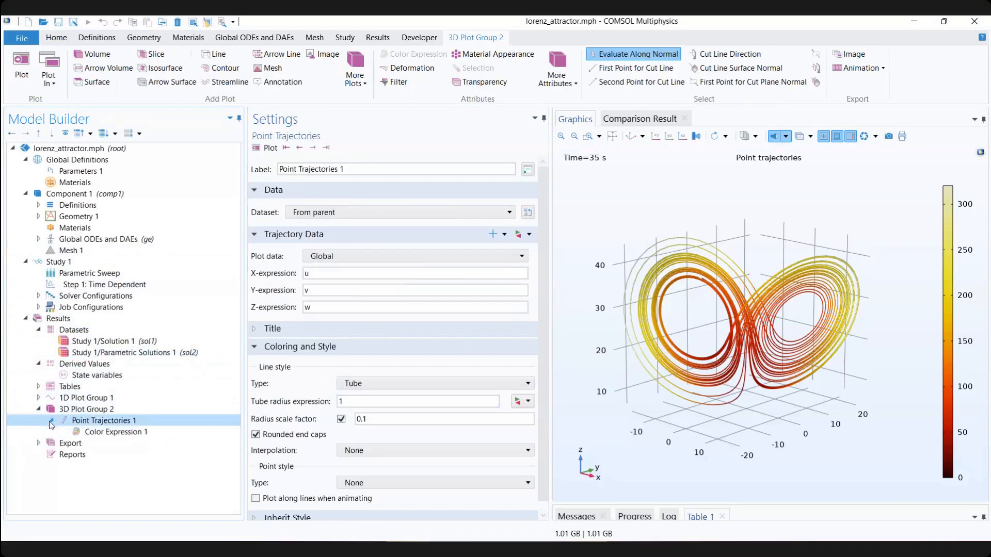
click(51, 421)
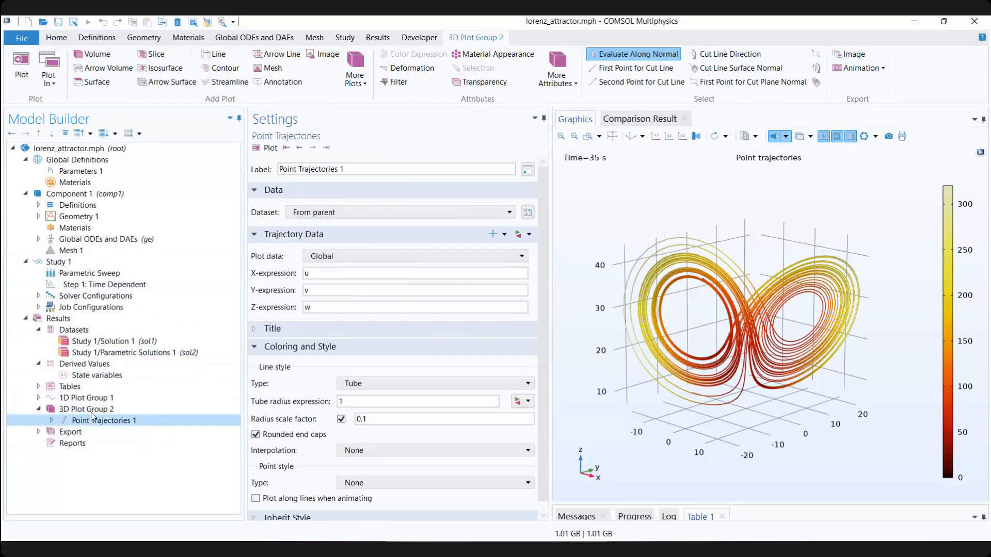
key(F2)
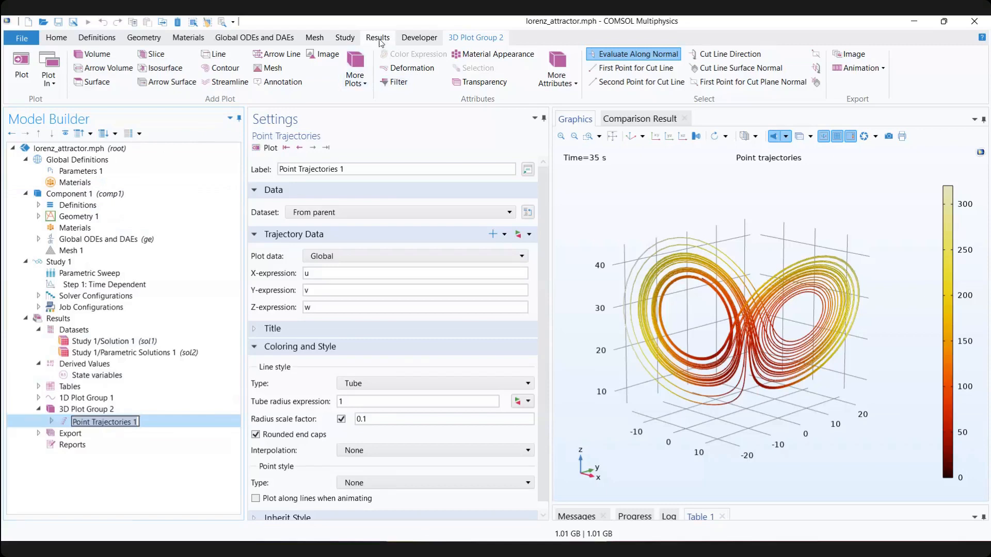
Step: Browse the additional dataset types for the results and the additional plot types for 3D Plot Group 2
click(378, 37)
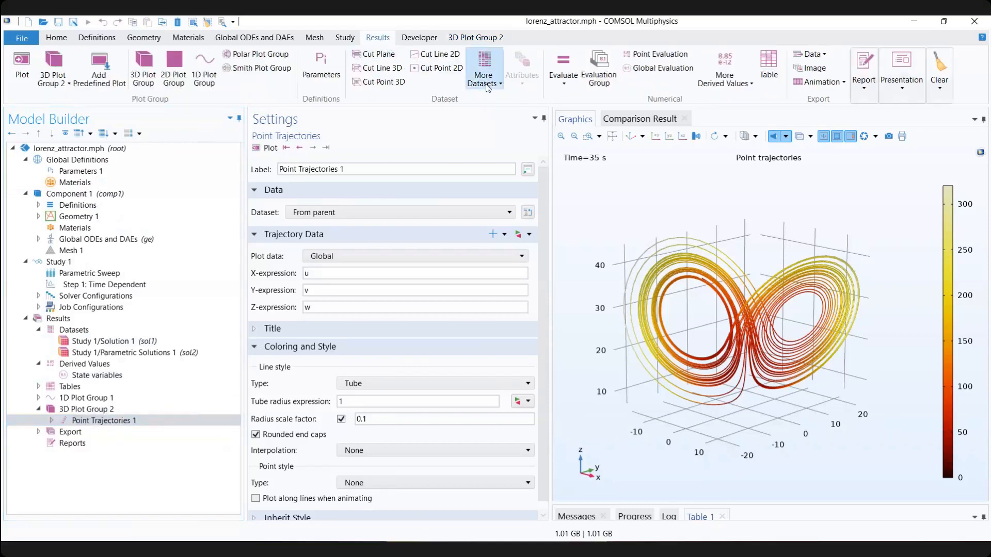
click(488, 87)
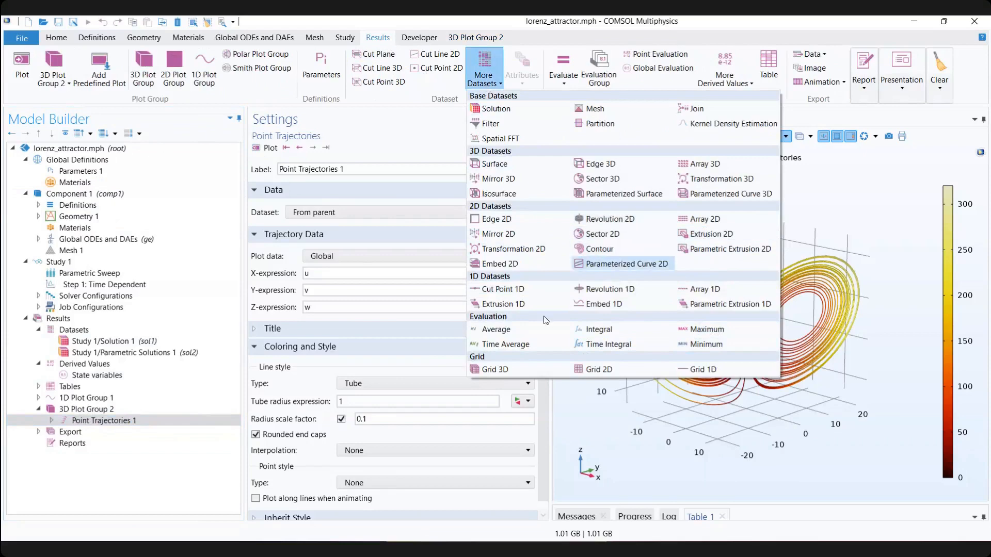
click(358, 20)
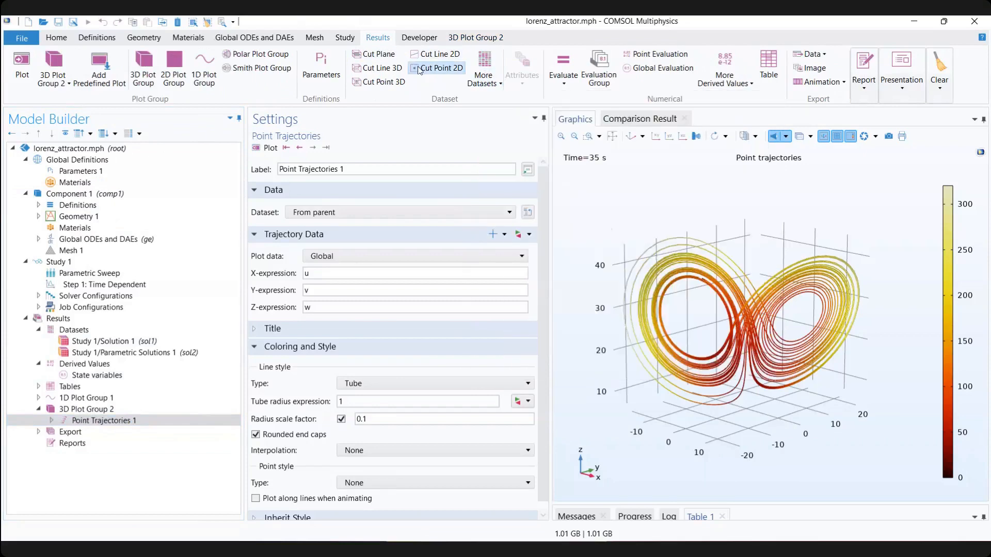
click(467, 40)
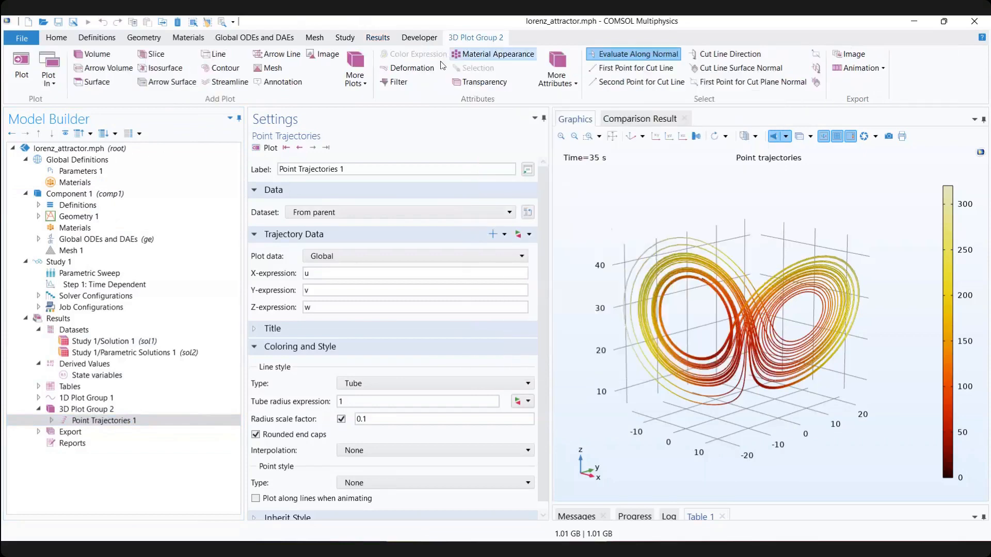
click(365, 85)
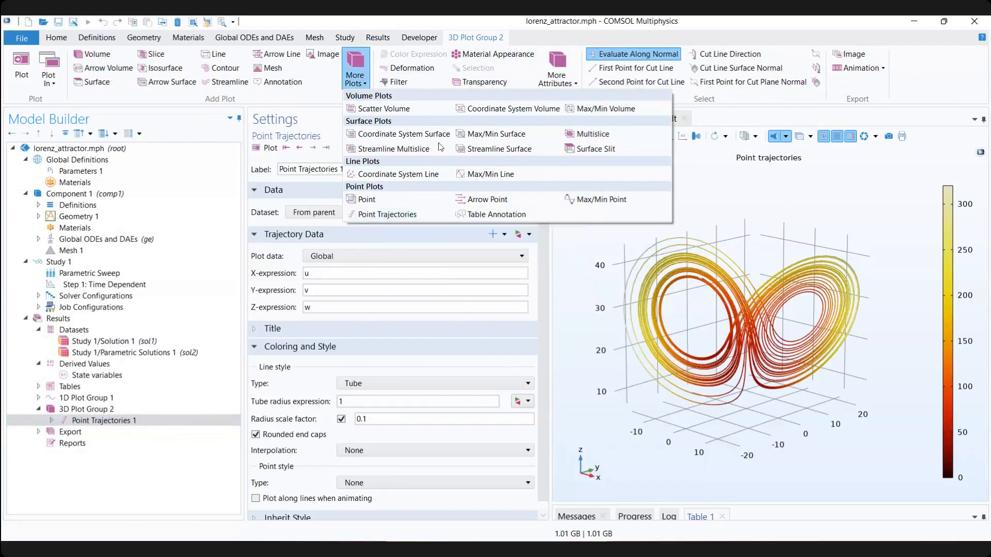
click(468, 39)
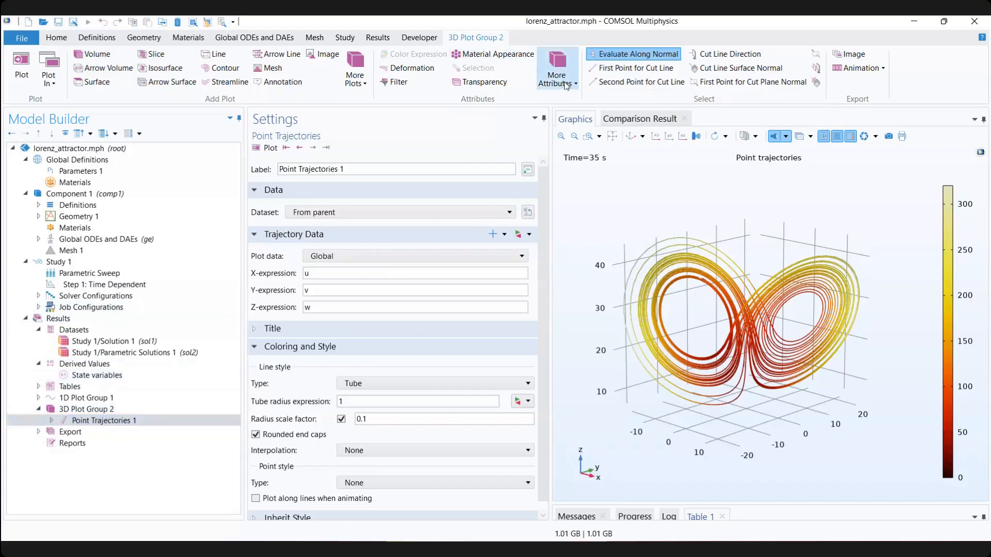
click(355, 69)
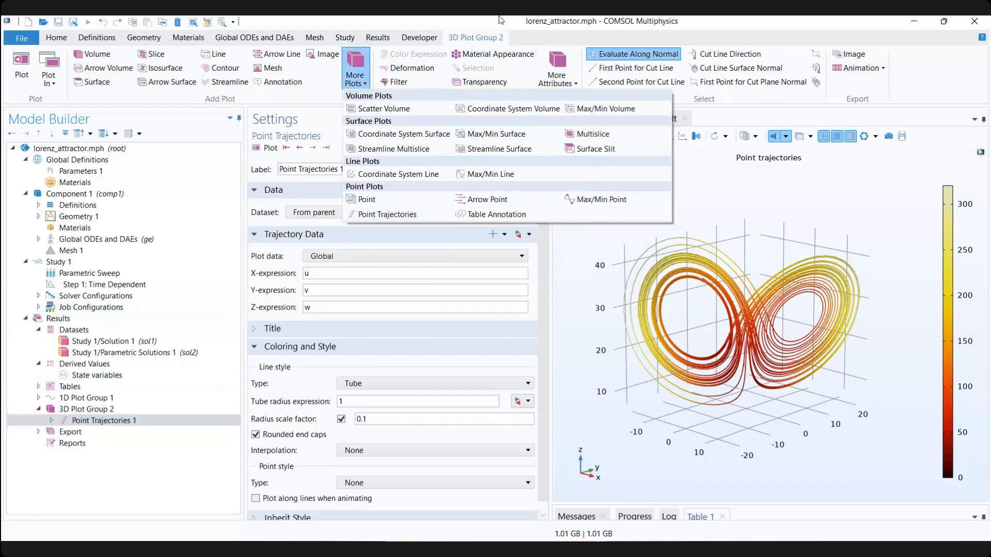
click(499, 19)
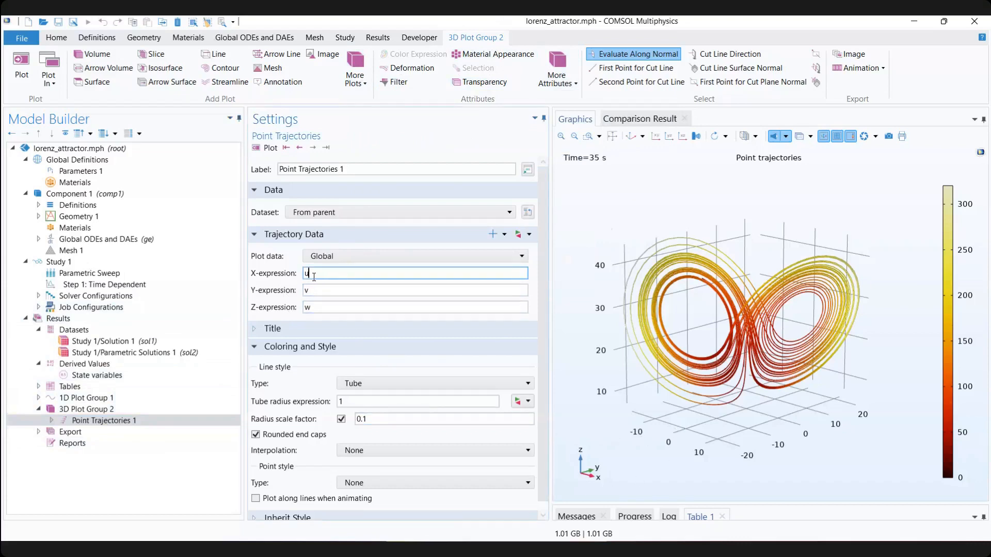
Step: Check the X, Y and Z expressions in the trajectory data of Point Trajectories 1
click(323, 291)
drag(318, 308, 295, 311)
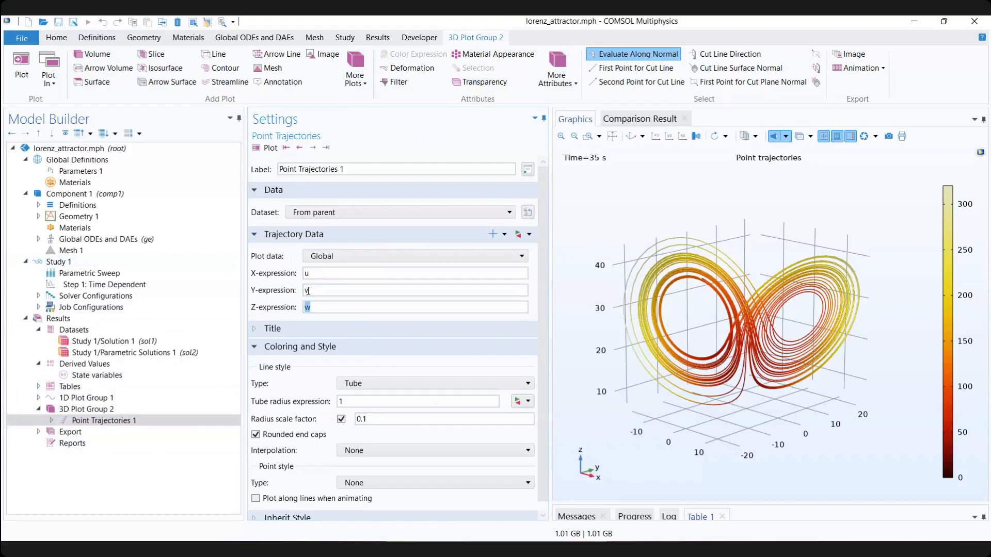
click(319, 274)
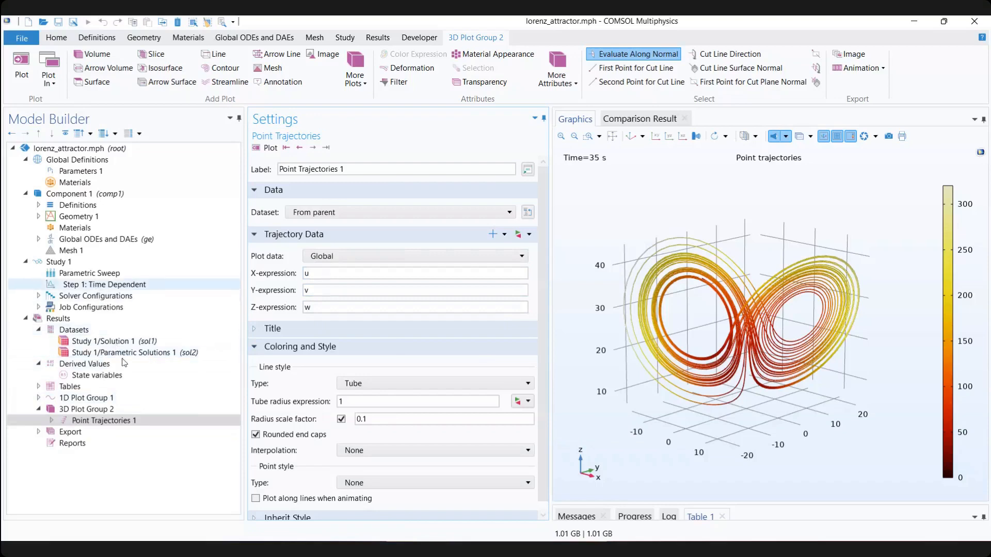
Step: Open 1D Plot Group 1 and review the y-axis expressions of its Global 1 plot
click(91, 398)
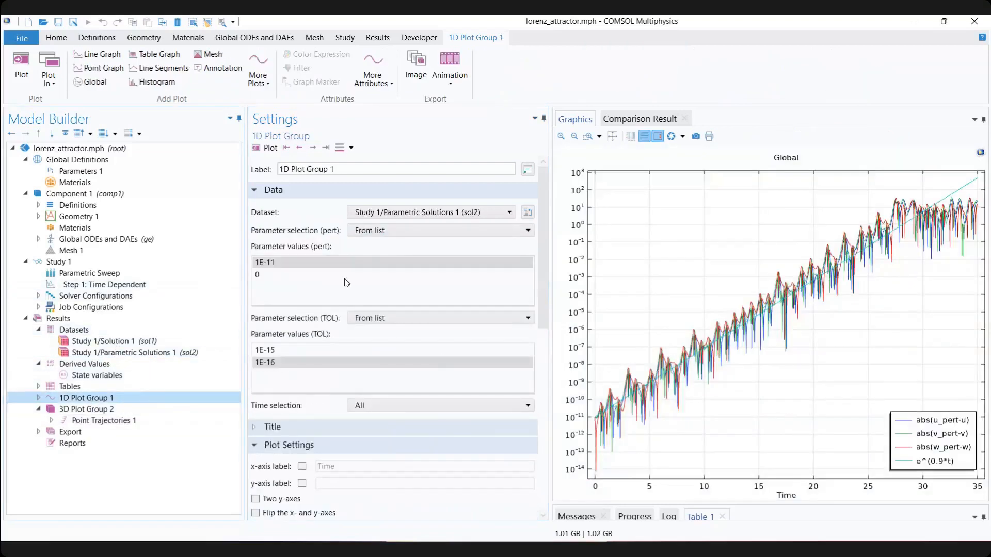
click(38, 398)
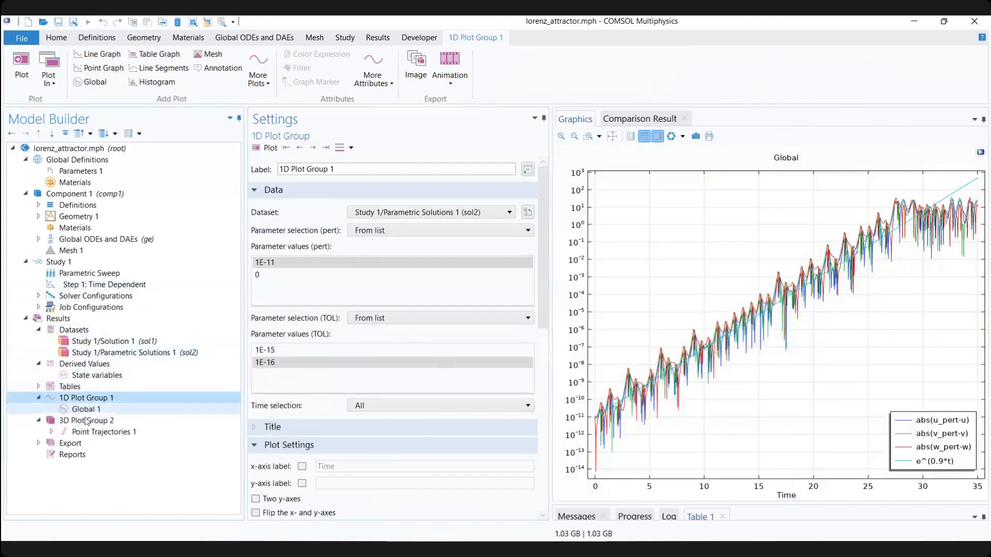
click(87, 421)
click(86, 409)
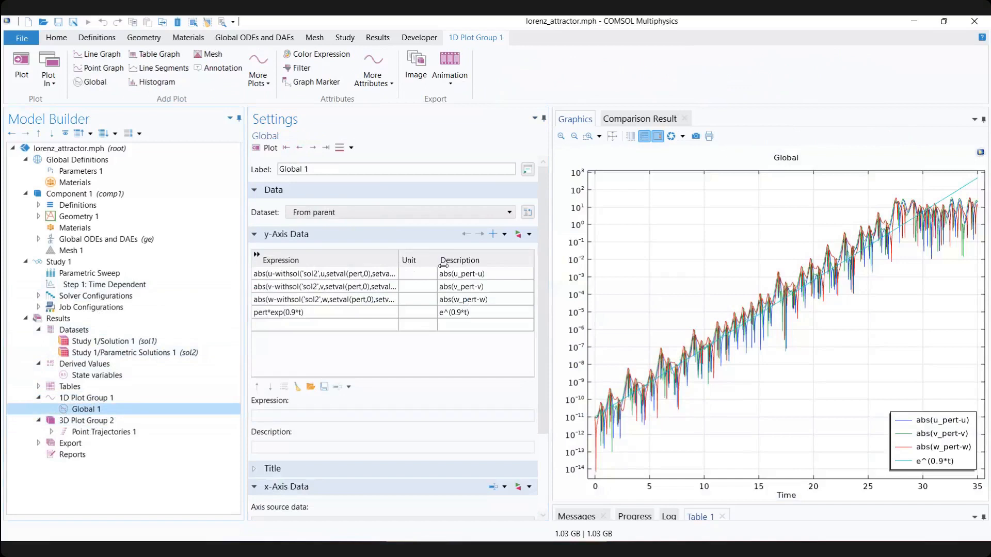
Step: Widen the Expression column in Global 1 and examine the withsol expressions for u, v and w, including their pert and TOL settings
drag(444, 266, 508, 316)
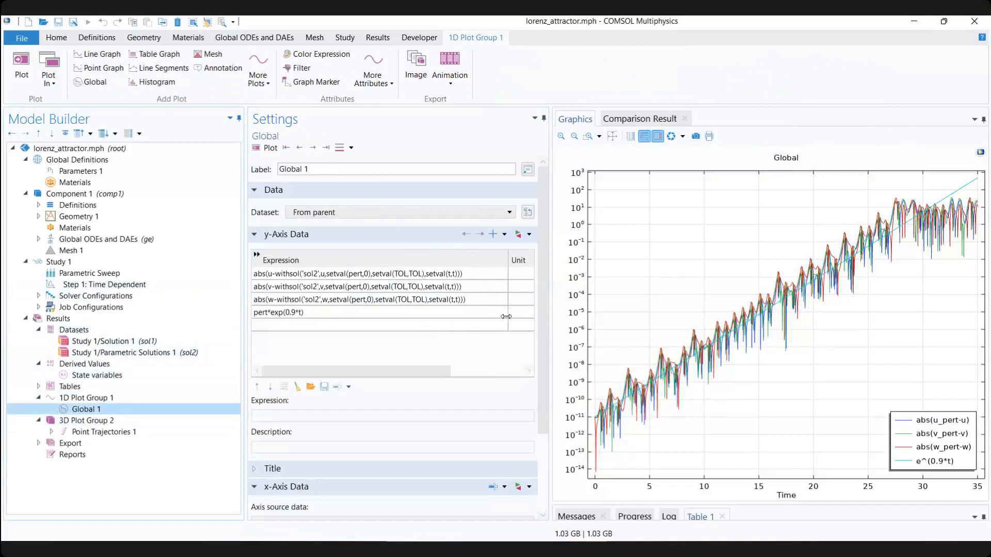
click(272, 275)
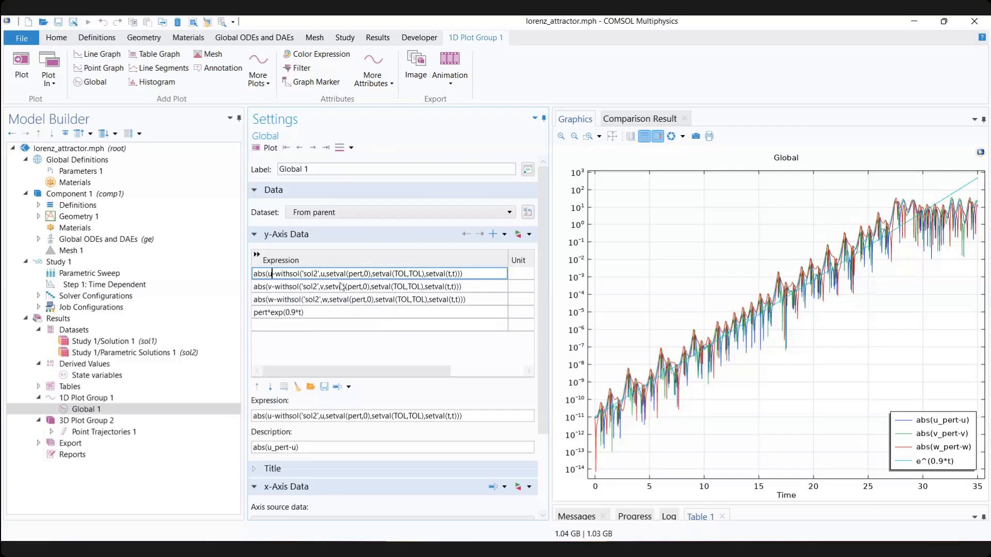
key(Right)
click(269, 274)
click(355, 274)
click(271, 275)
click(314, 298)
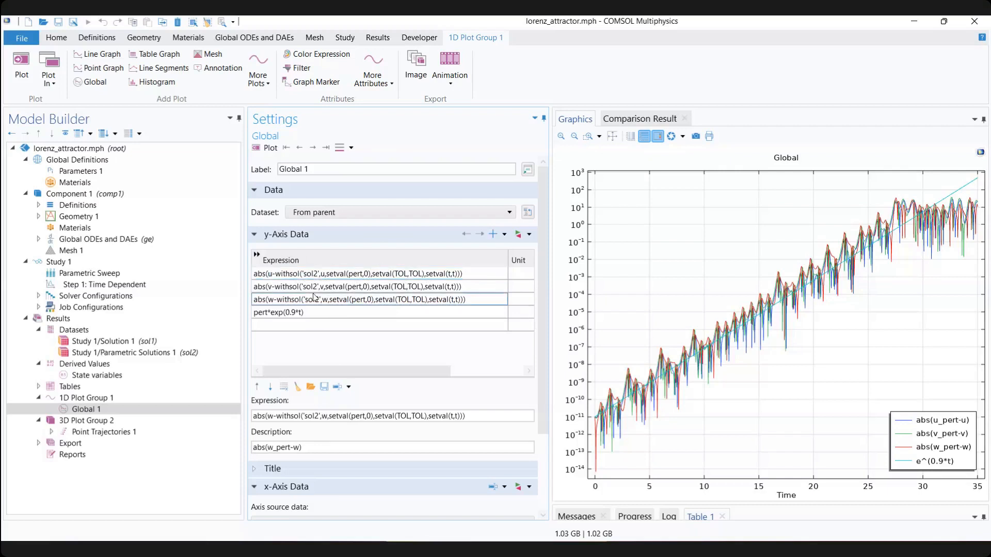
click(288, 276)
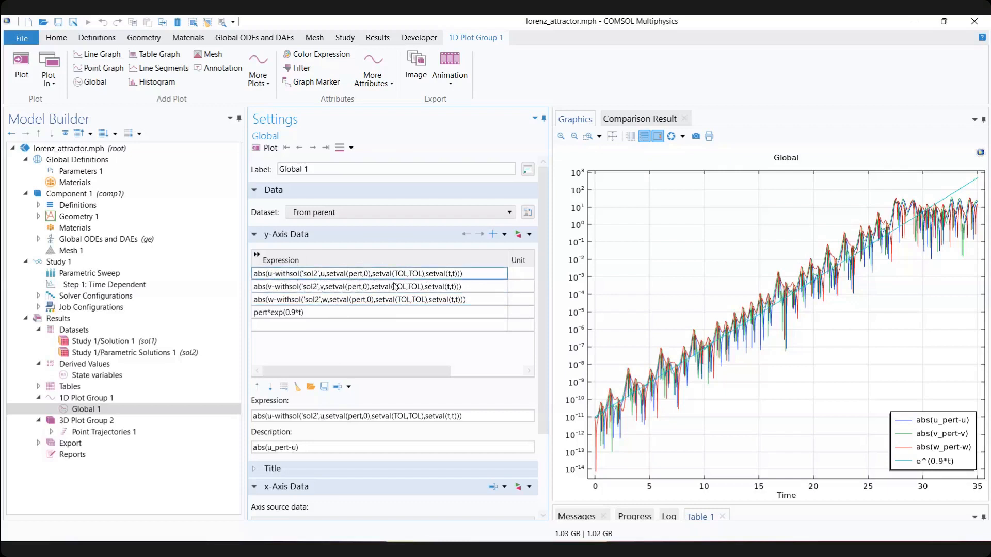
click(365, 274)
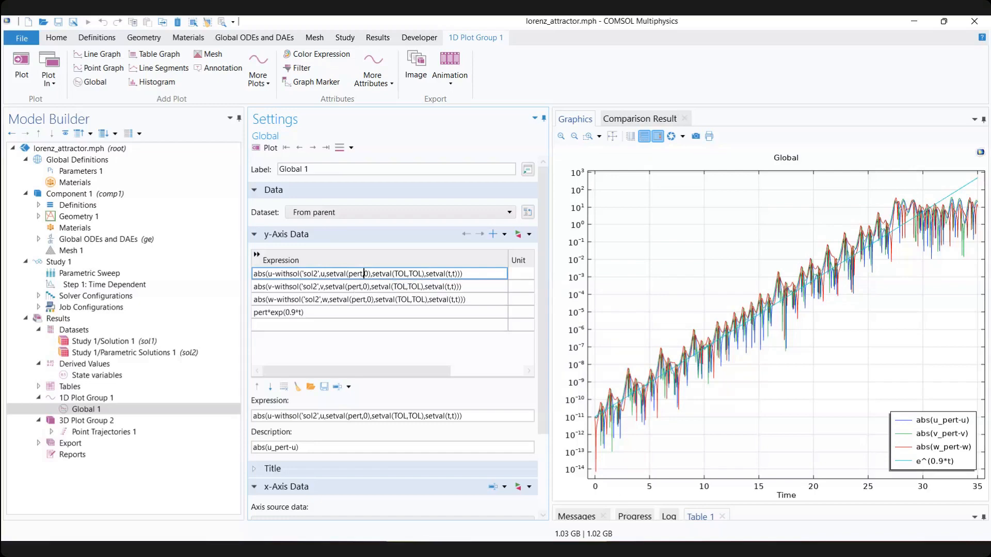
Step: Check the perturbed initial conditions in the Lorenz attractor PDF and return to the COMSOL model
key(alt+Tab)
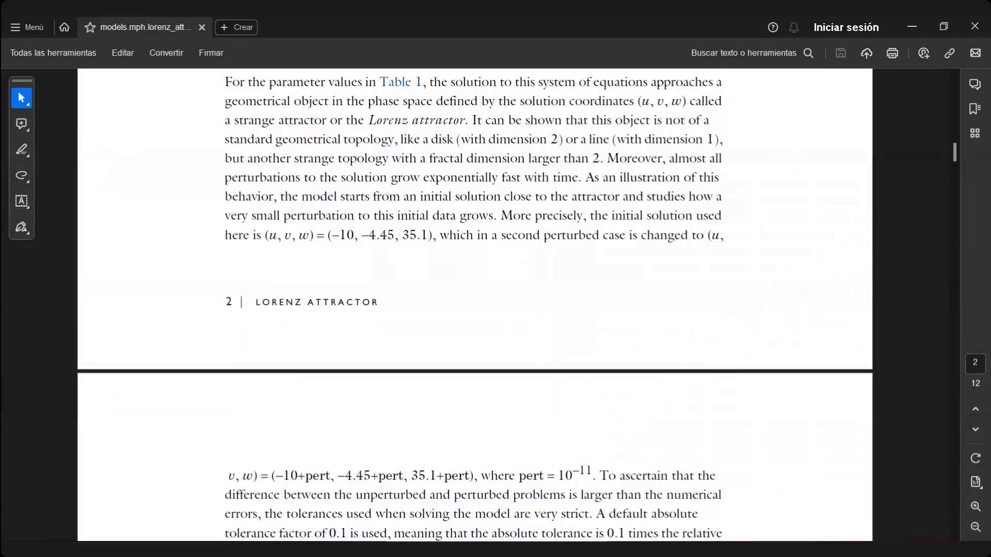
key(alt+Tab)
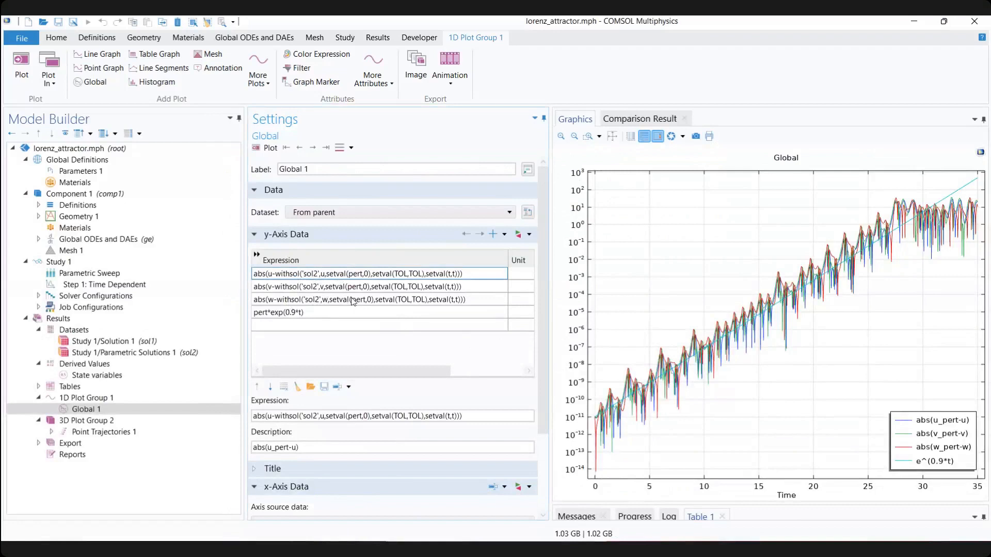
click(588, 136)
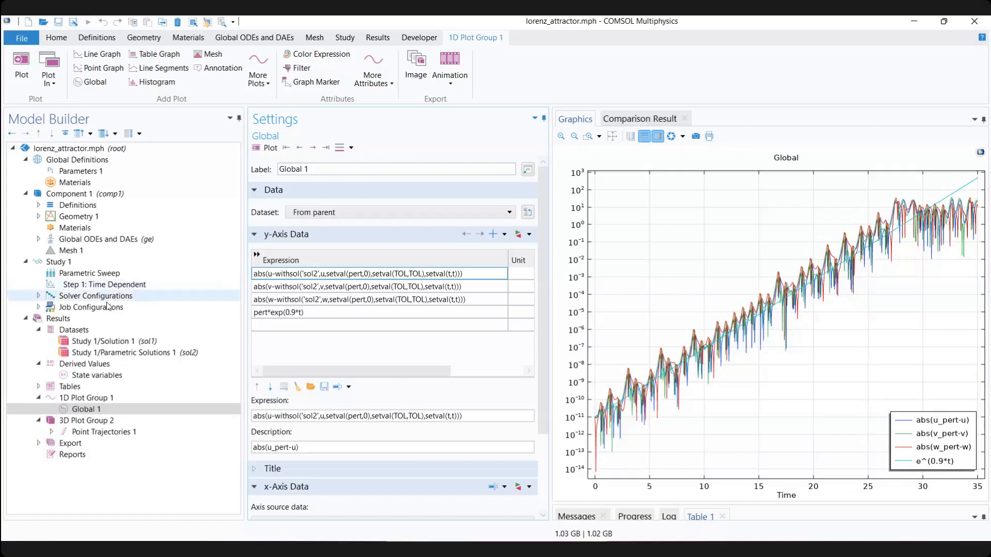
Step: Open Global Equations 1 under Global ODEs and DAEs and review the equations for u, v and w
click(97, 240)
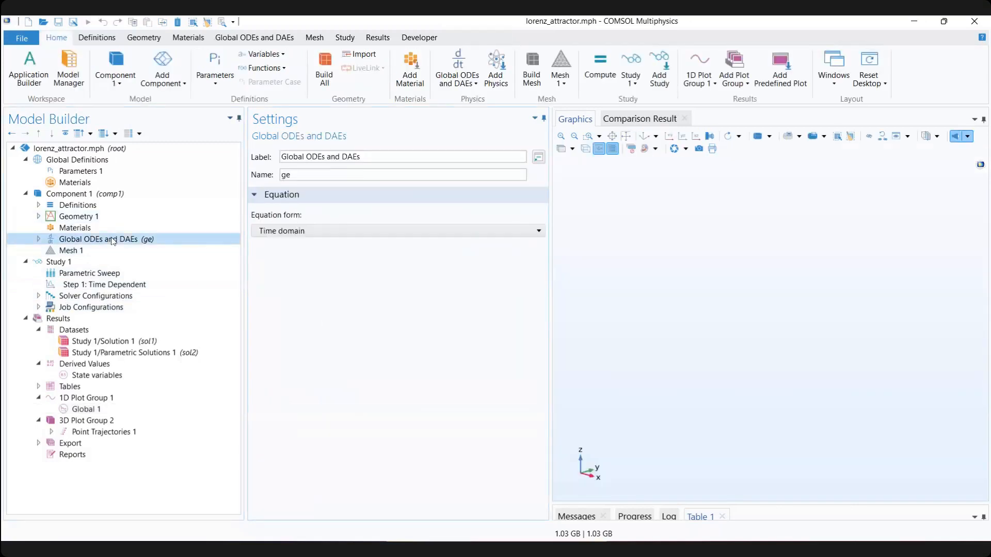
key(Right)
key(Down)
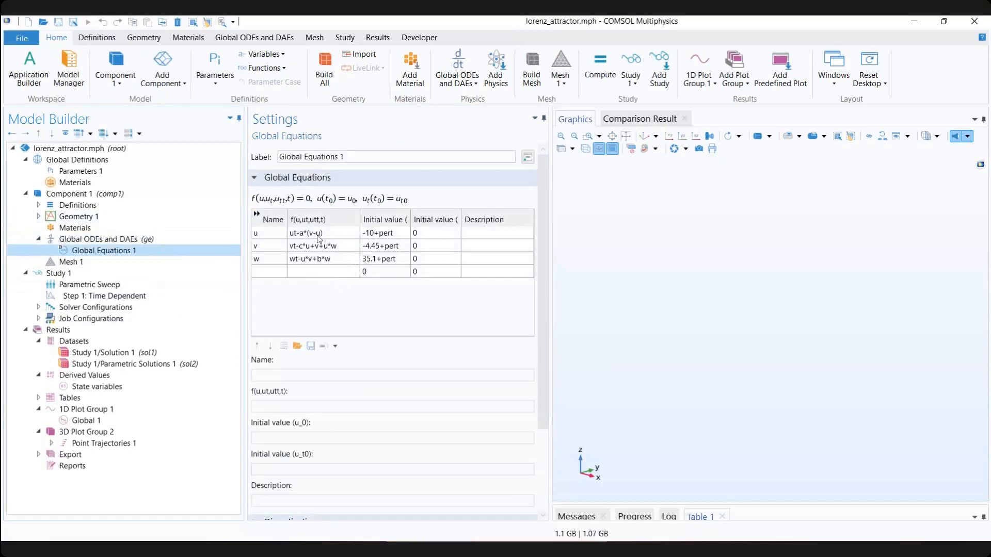
click(308, 236)
click(334, 258)
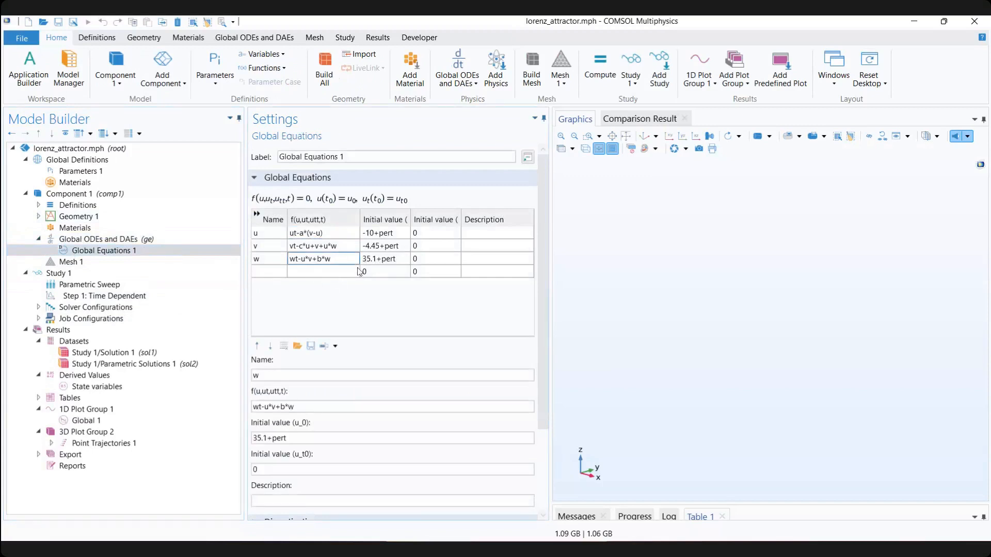
Step: Check the unit system set in the root node of the model
click(102, 149)
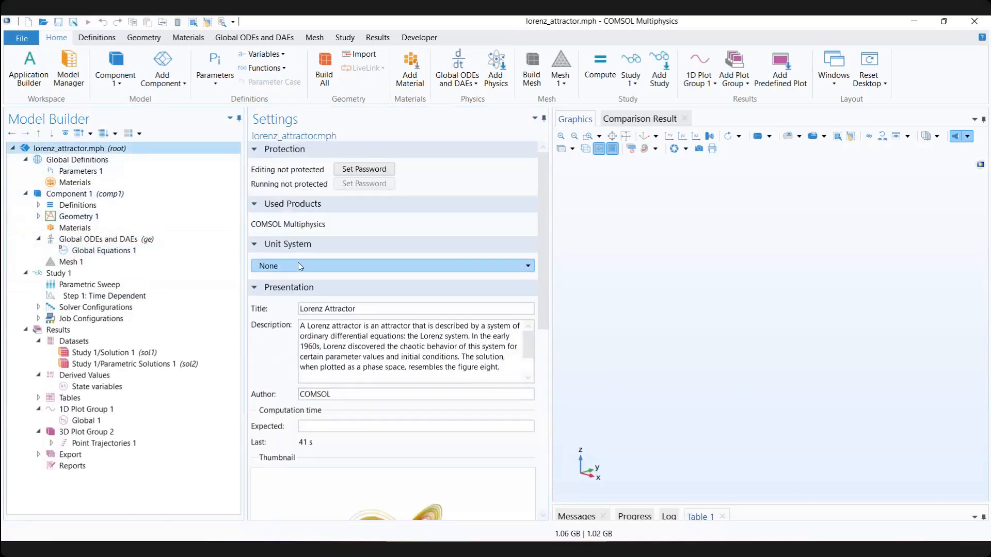
click(277, 269)
click(278, 269)
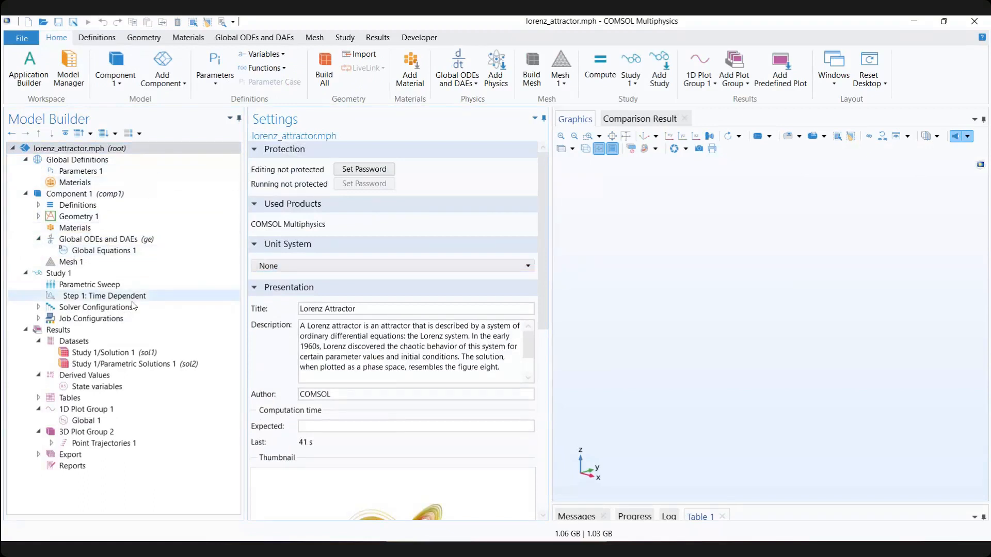
Step: Review the Parametric Sweep values for pert and TOL and the initial values in Global Equations 1
click(187, 283)
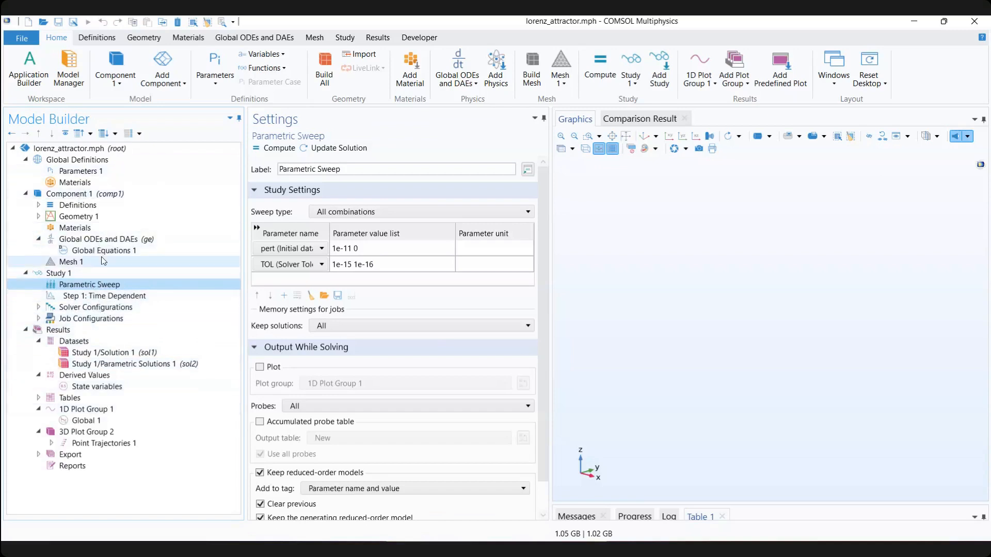
click(170, 251)
click(334, 234)
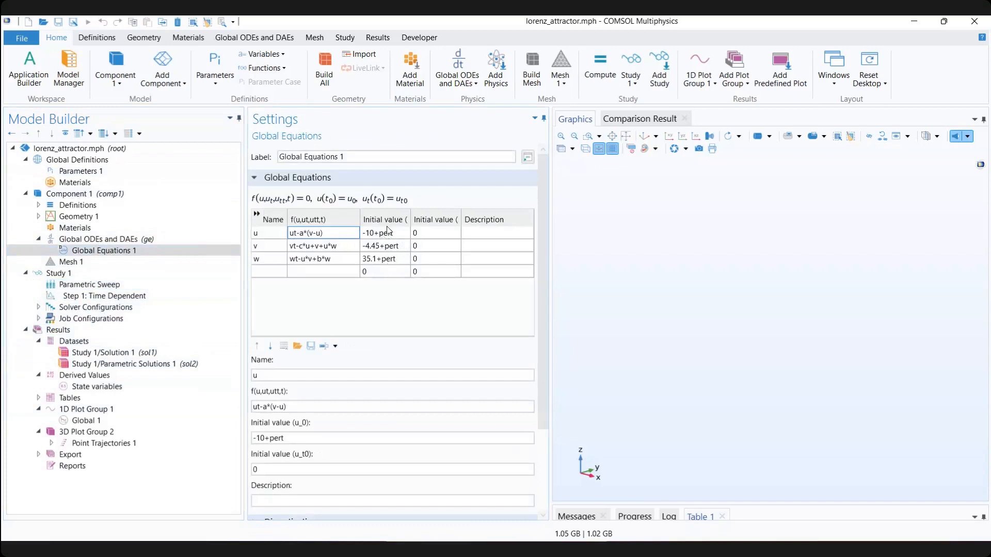
click(388, 232)
click(390, 247)
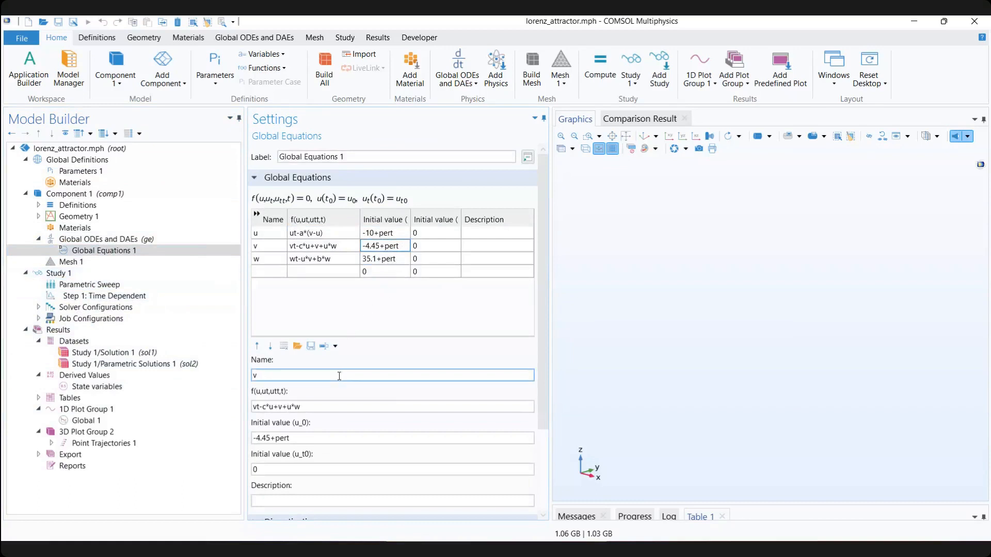
click(427, 247)
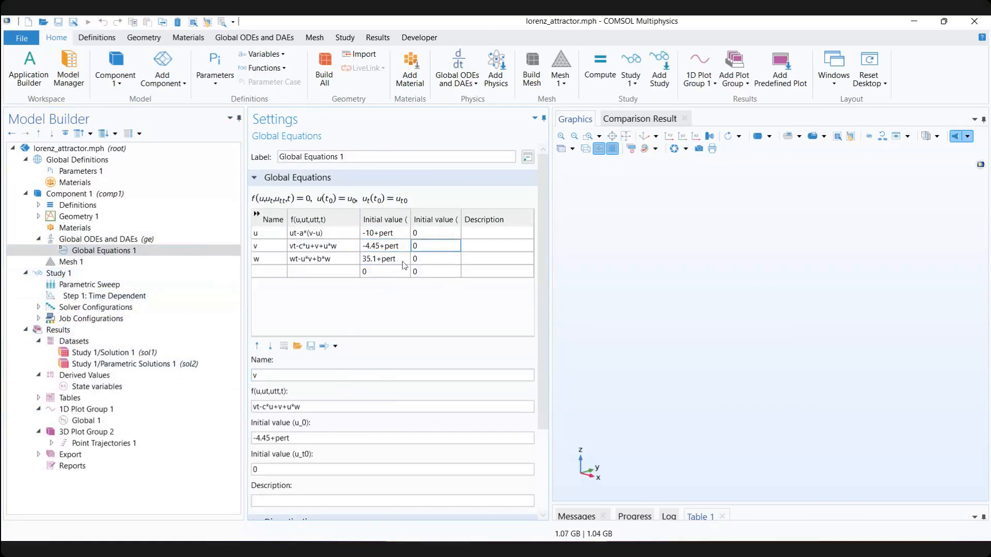
Step: Examine the dependent variable and source term units of Global Equations 1
scroll(322, 402, down, 3)
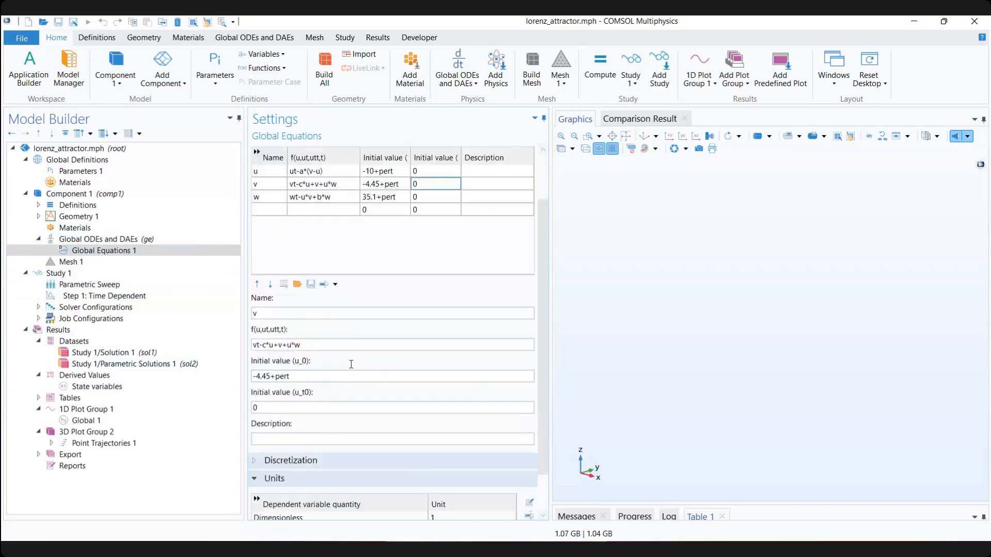
scroll(494, 377, down, 2)
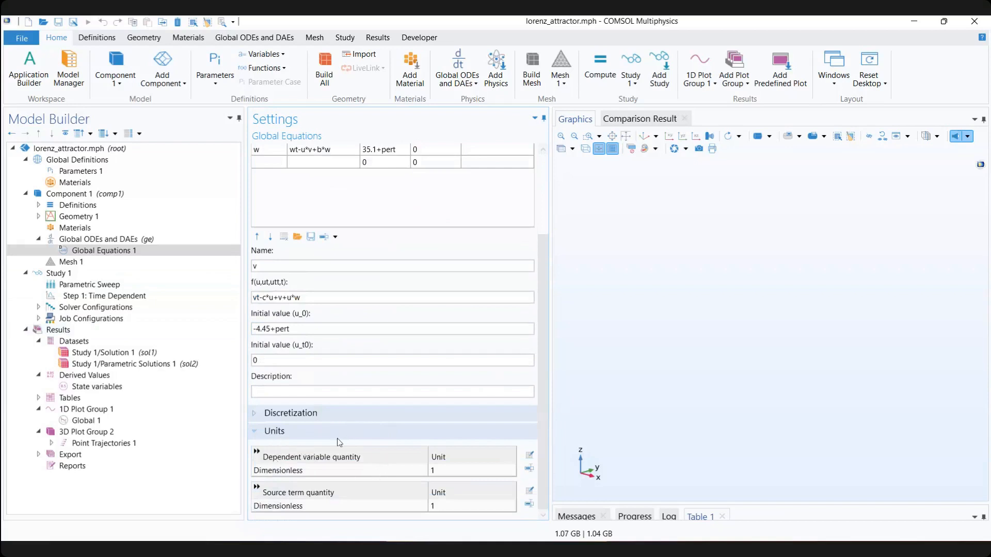
scroll(336, 441, up, 3)
scroll(335, 481, down, 3)
scroll(354, 465, up, 3)
scroll(408, 246, down, 3)
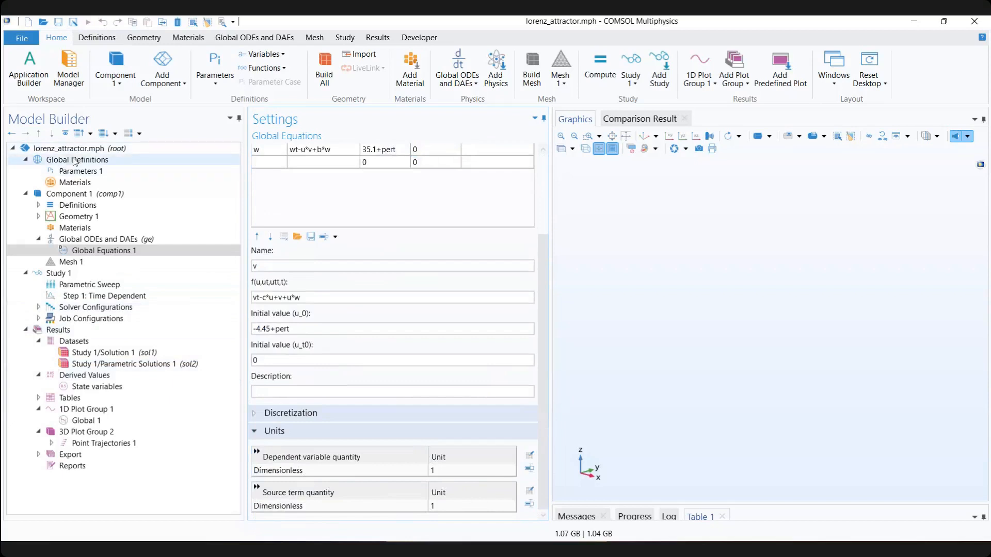
Step: View the unit systems available for the model in the root node, keeping the current choice
click(78, 150)
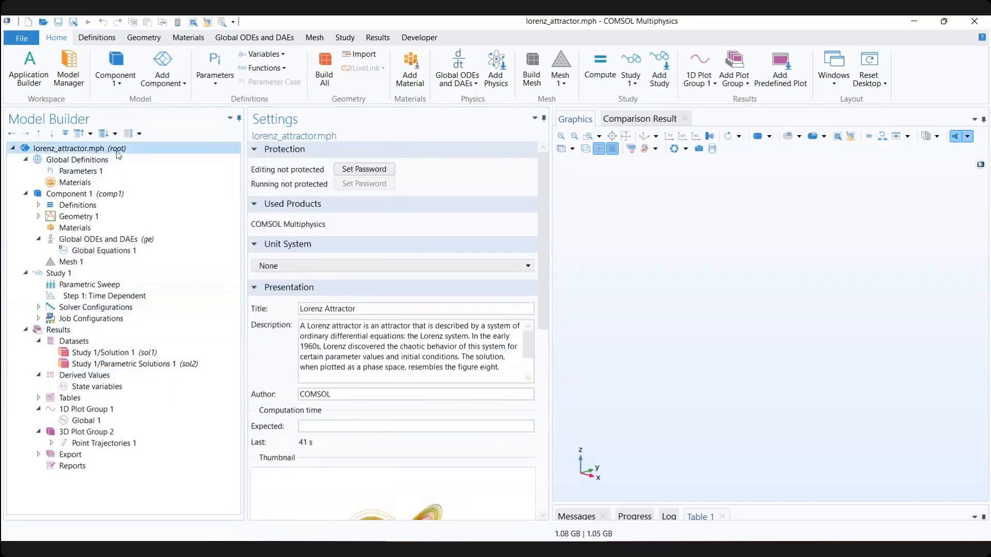
click(287, 267)
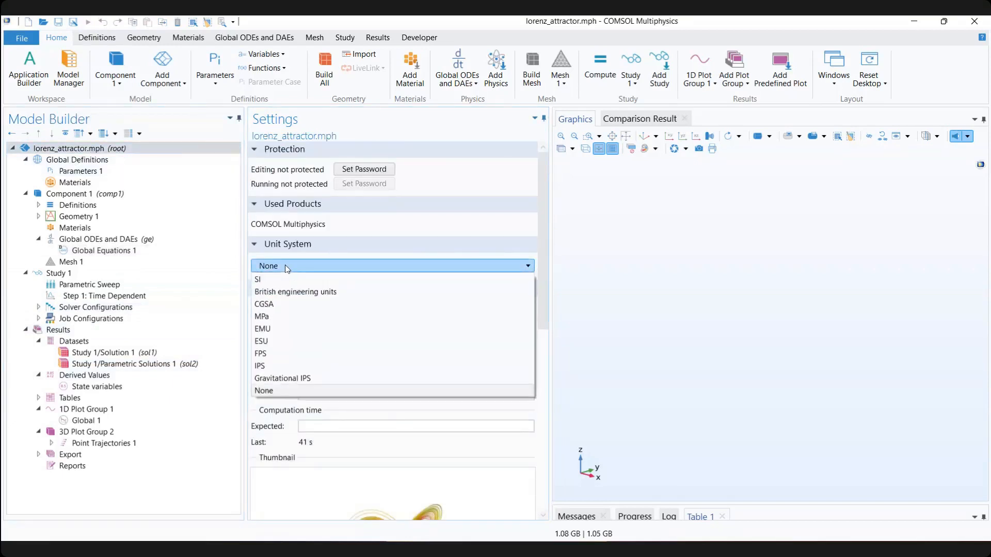
key(Escape)
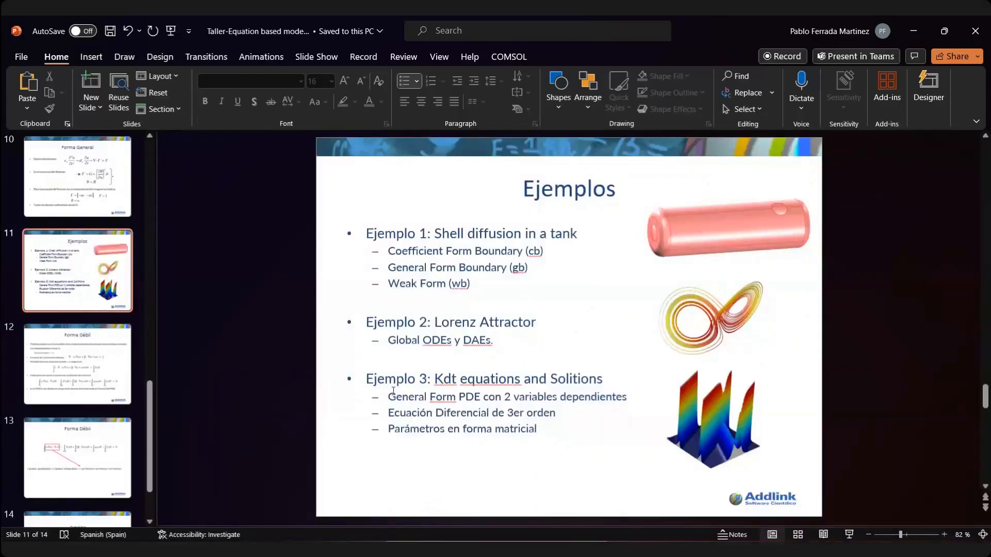
Step: In the PowerPoint slide "Ejemplos", correct "Kdt" to "KdT" in the Ejemplo 3 heading and save the presentation
click(452, 379)
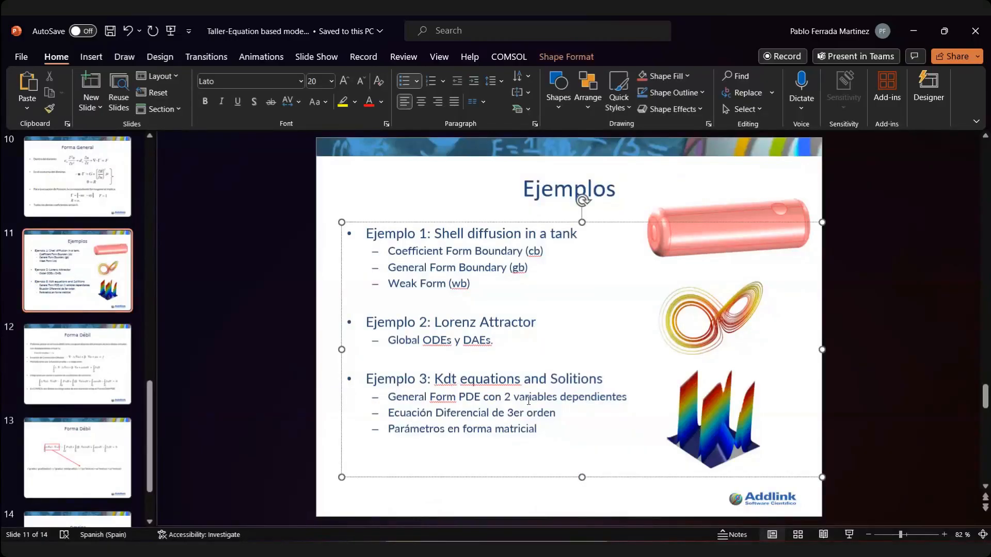
key(BackSpace)
text(T)
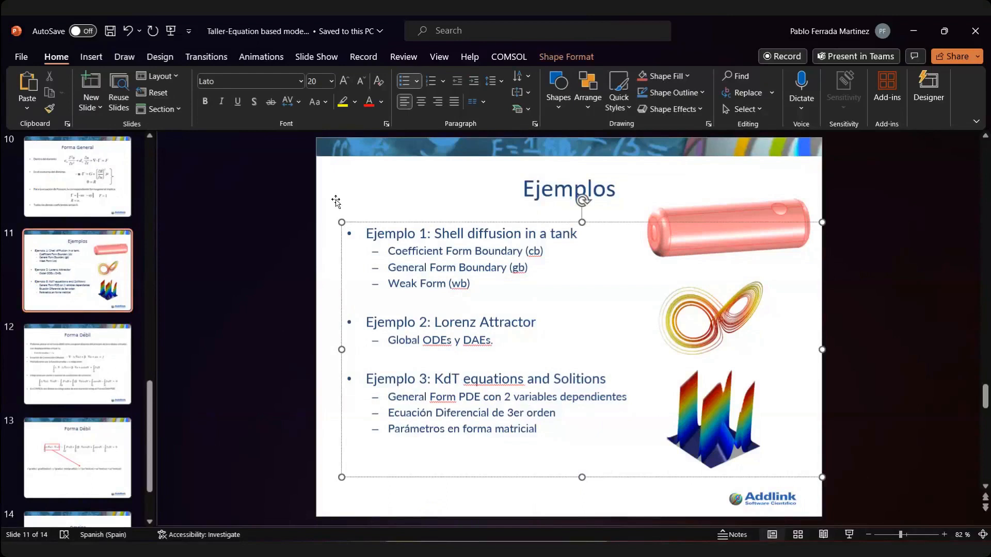
click(118, 34)
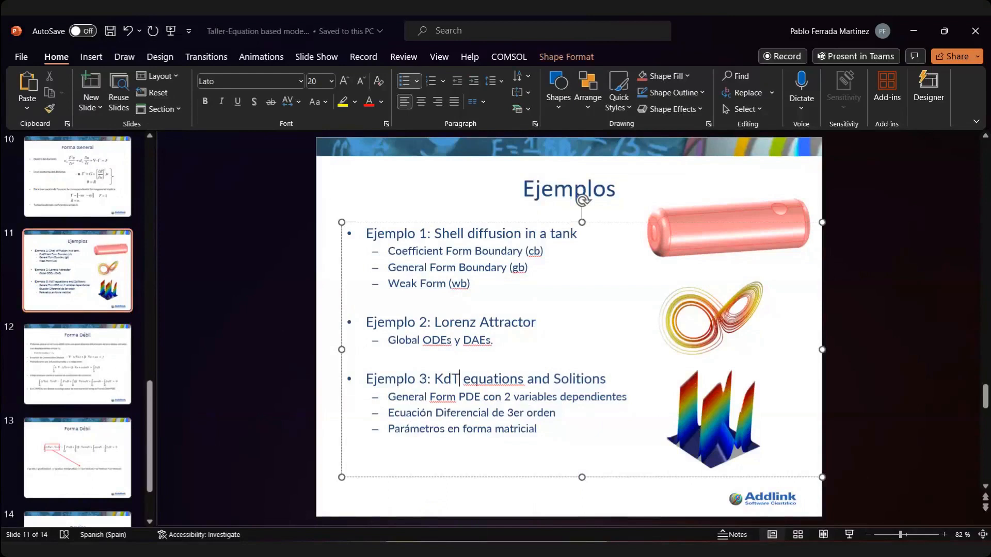
Step: Switch to the COMSOL window with Untitled.mph and close it without saving the changes
key(alt+Tab)
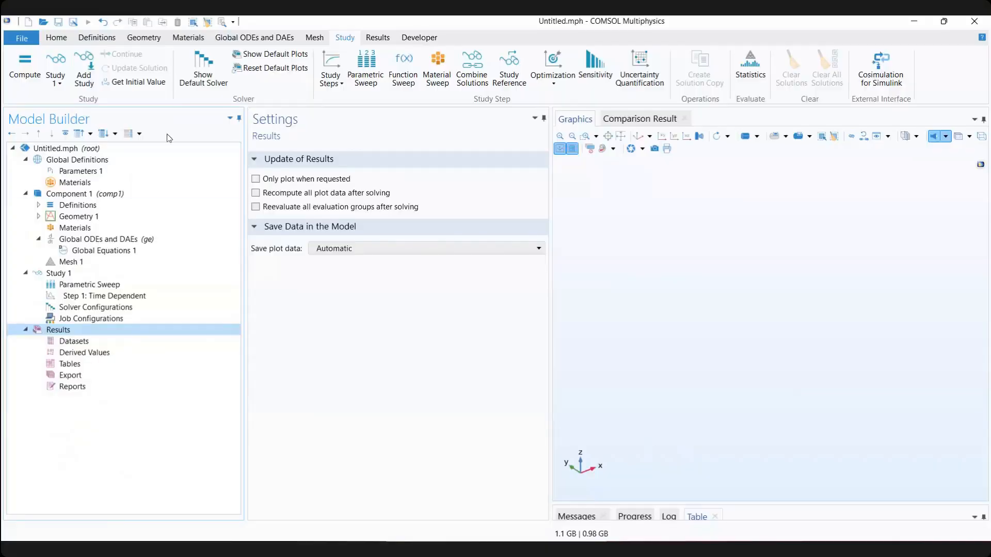
click(984, 21)
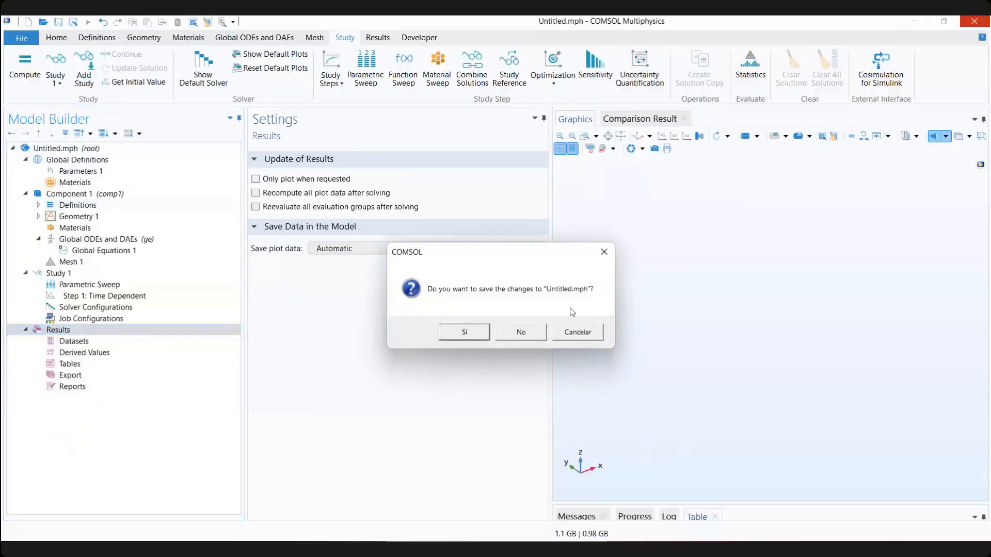
click(519, 332)
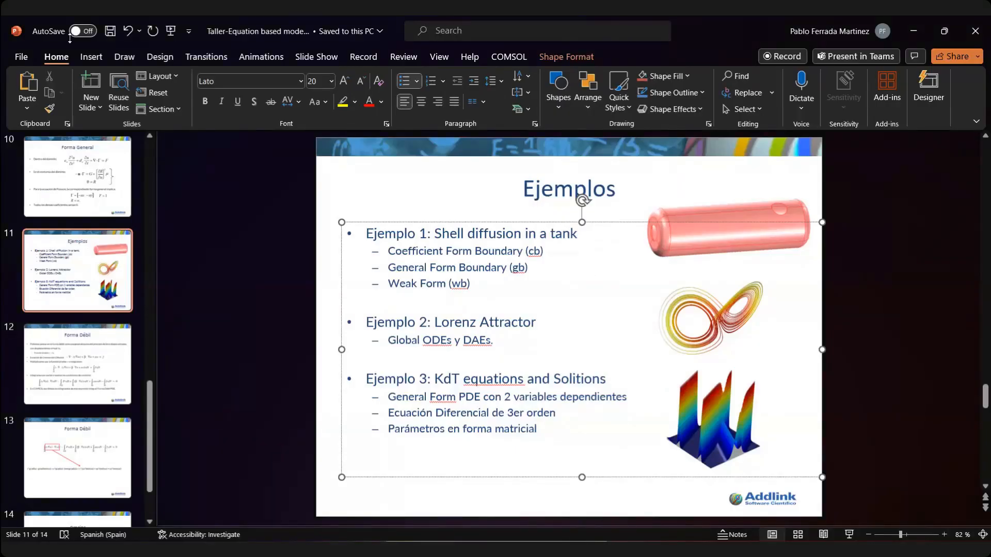
Step: In the remaining COMSOL window, open kdv_equation.mph from the Solitions folder, discarding the changes to lorenz_attractor.mph
key(alt+Tab)
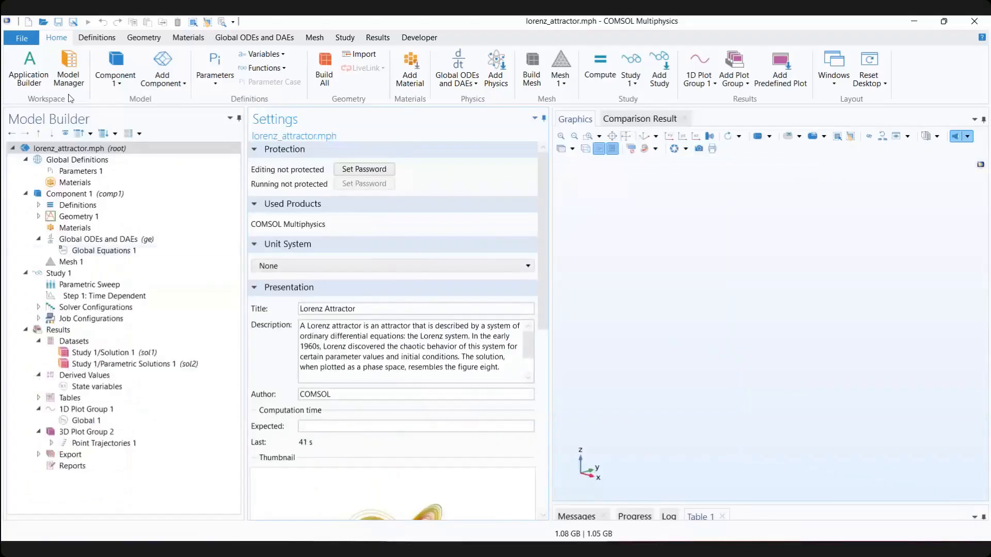
click(22, 37)
click(61, 93)
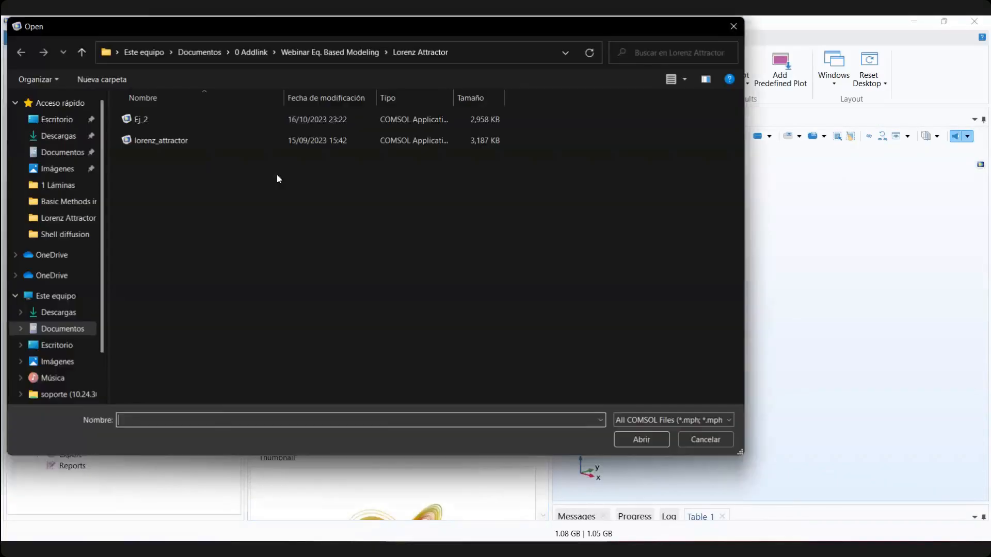
click(350, 52)
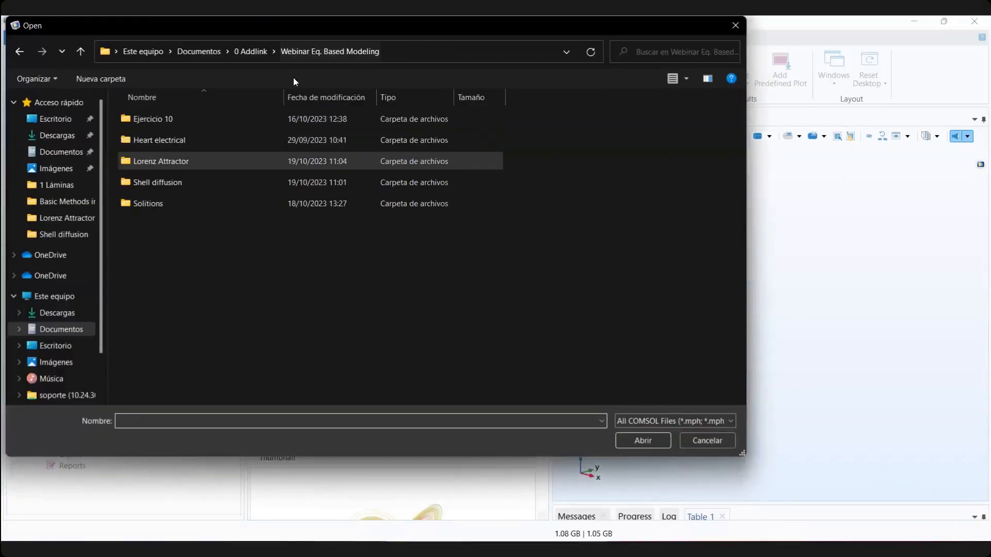
double_click(163, 202)
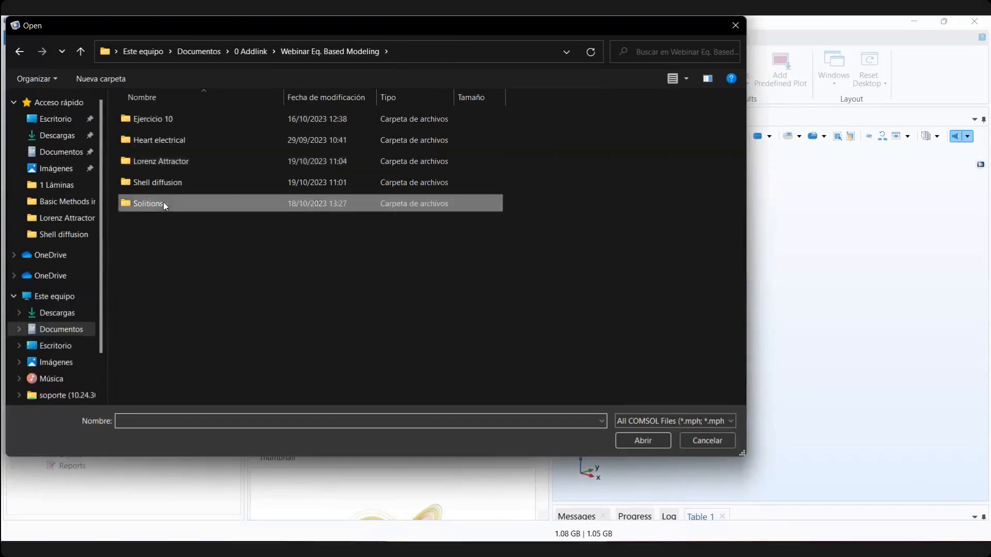
double_click(160, 123)
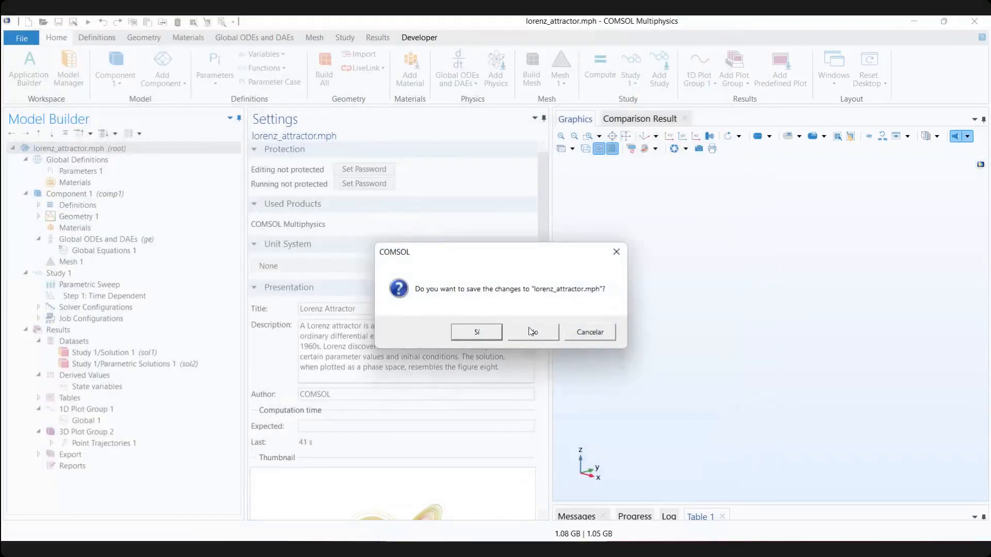
click(533, 332)
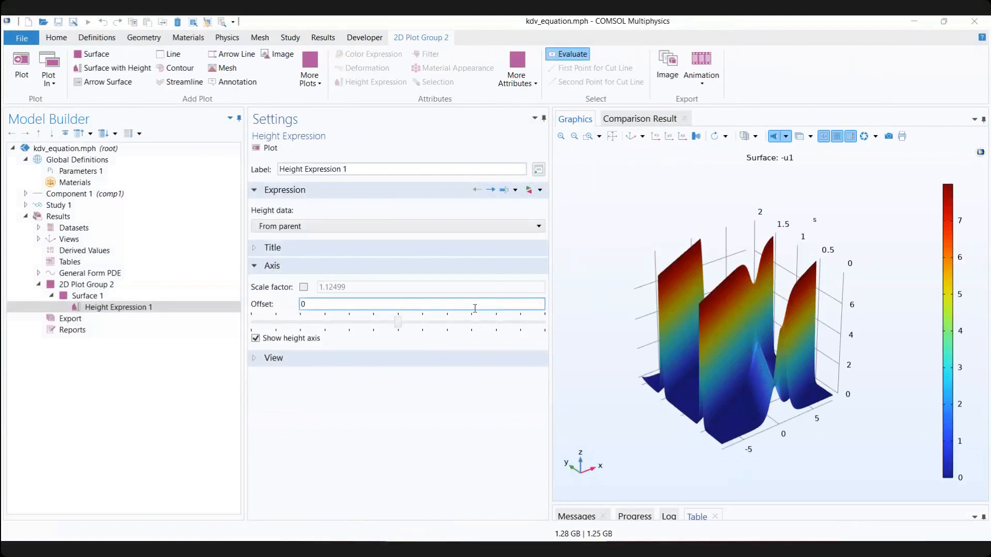
Step: Examine the Parameters 1 node and the contents of Component 1 in the kdv_equation.mph model tree
click(87, 172)
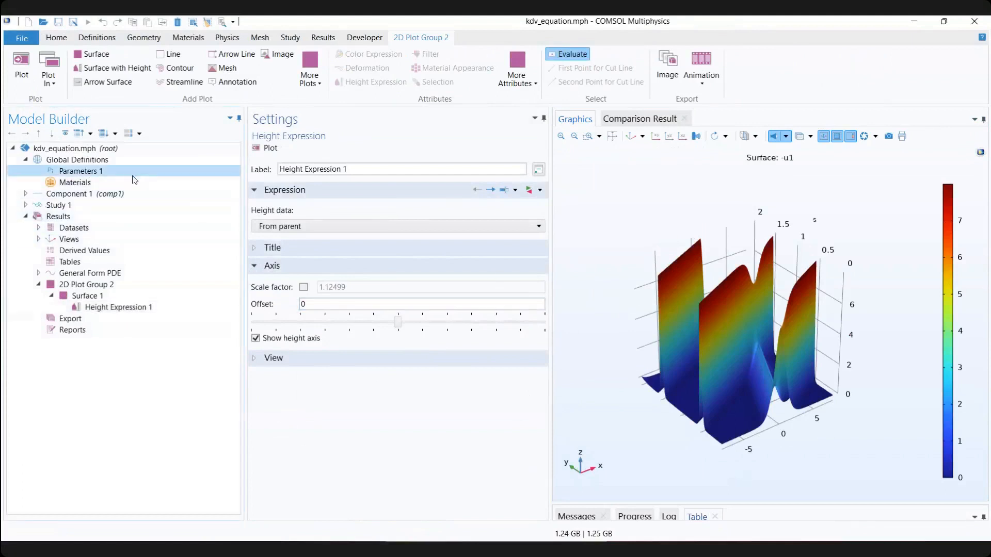
click(25, 194)
click(39, 239)
click(40, 240)
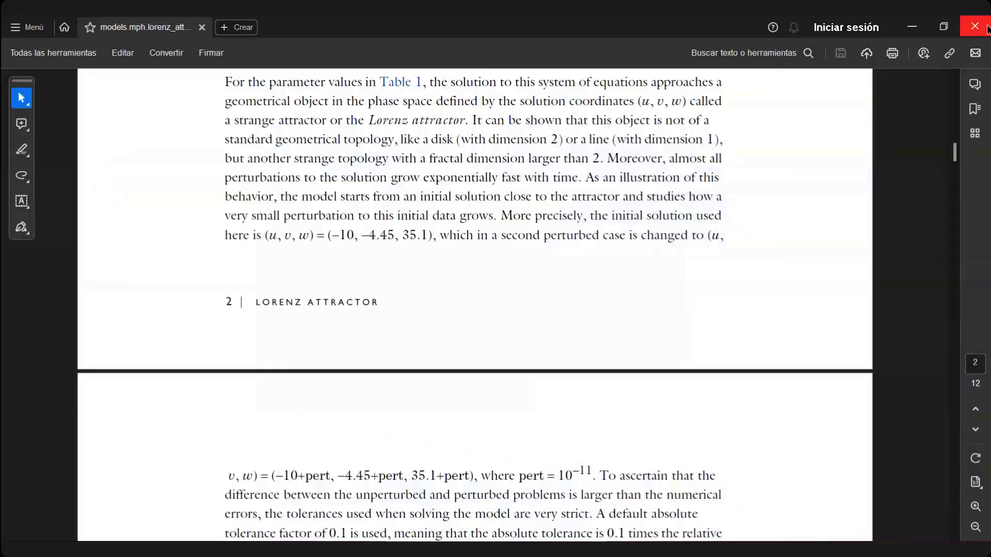
Step: Close the Lorenz attractor PDF and read the KdV equation with its boundary and initial conditions in the KdV PDF's Introduction
click(987, 27)
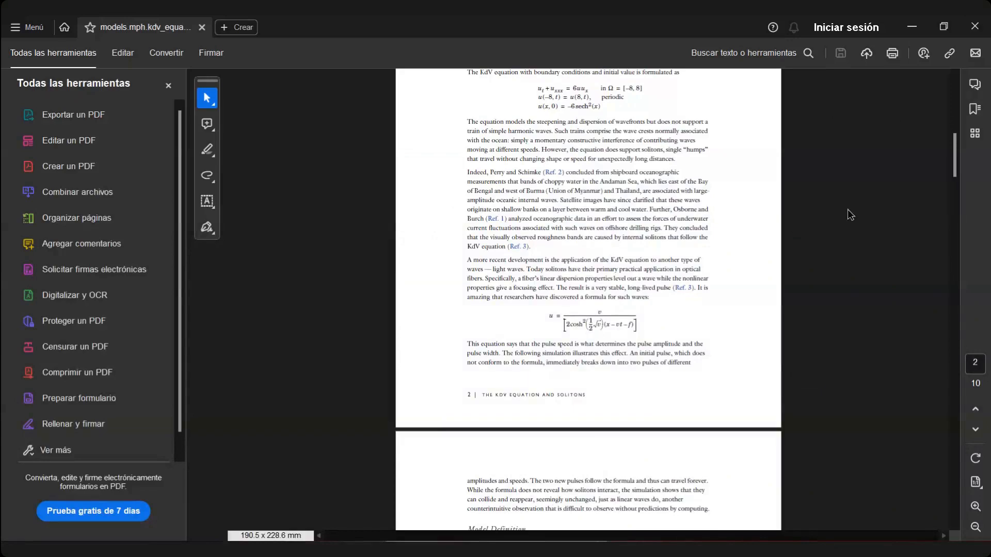
click(163, 91)
scroll(385, 239, up, 3)
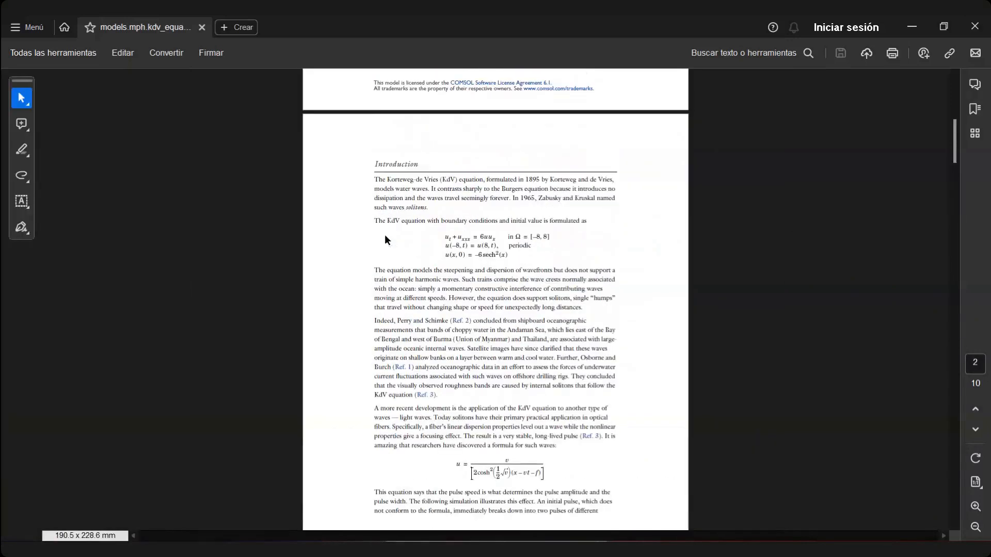
scroll(426, 259, up, 5)
scroll(441, 266, down, 4)
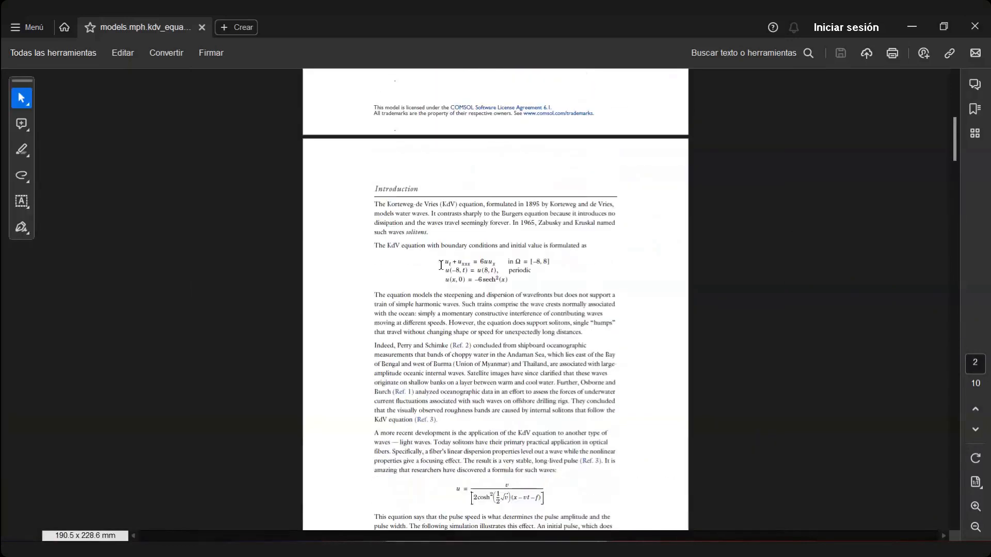
click(976, 506)
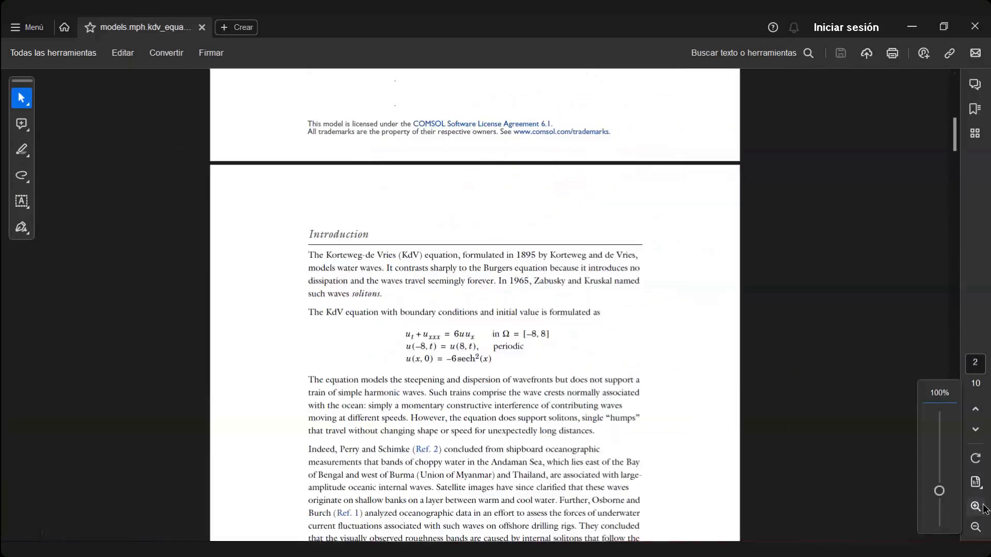
click(975, 506)
click(982, 506)
scroll(518, 311, down, 5)
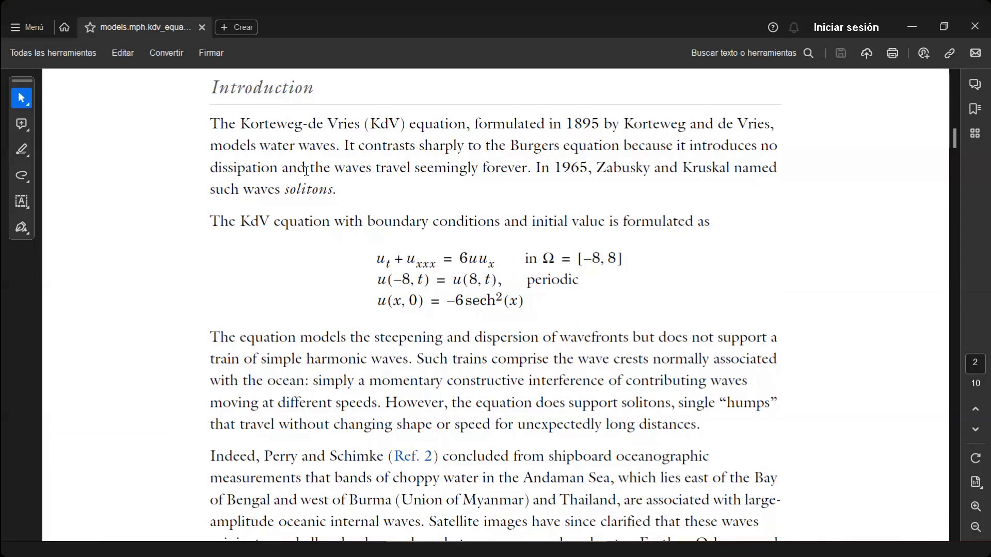
click(379, 263)
click(404, 260)
click(434, 262)
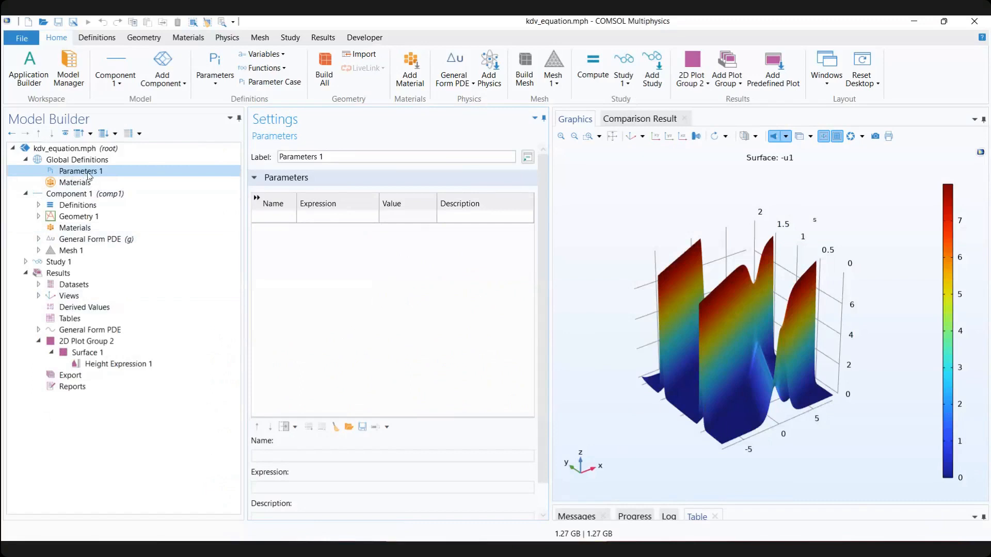
Step: Back in kdv_equation.mph, examine Component 1's Definitions and the Interval 1 node of its geometry
click(39, 206)
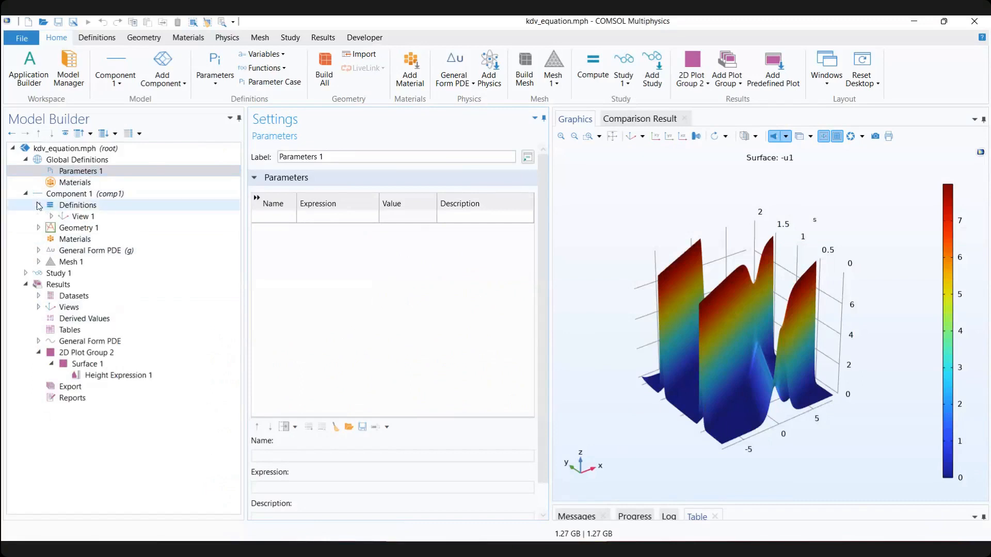
click(39, 206)
click(39, 217)
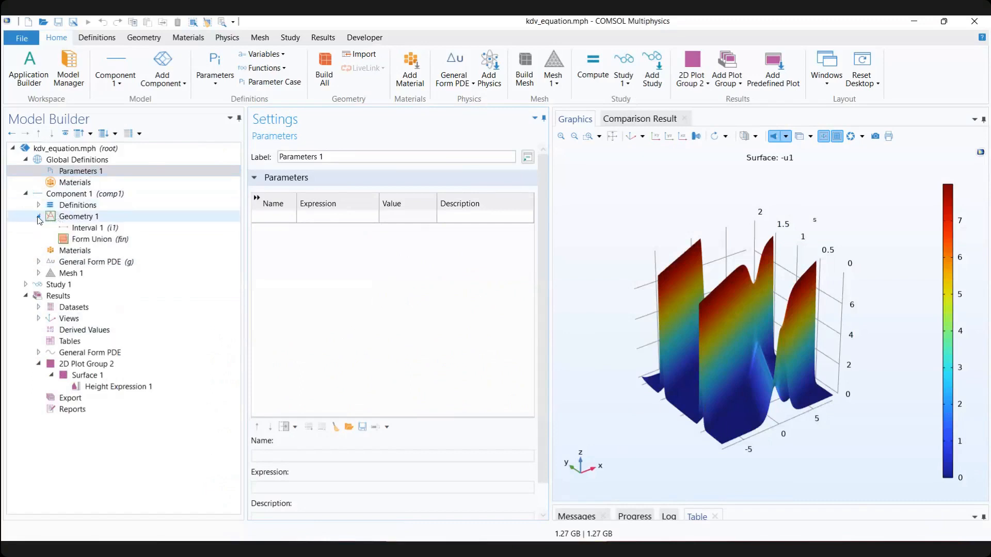
click(84, 227)
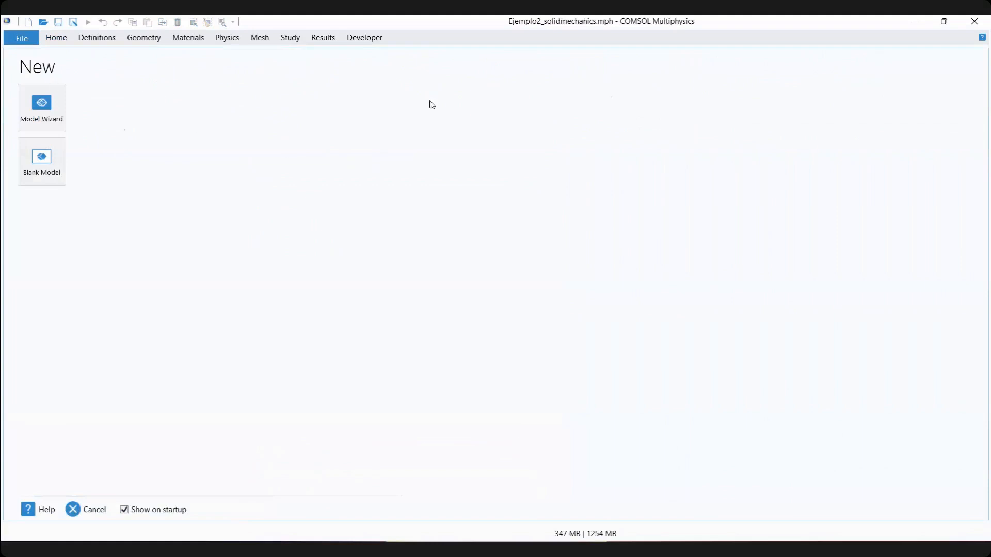
Step: In the other COMSOL window, start a new model with the Model Wizard and choose the 1D space dimension
click(30, 41)
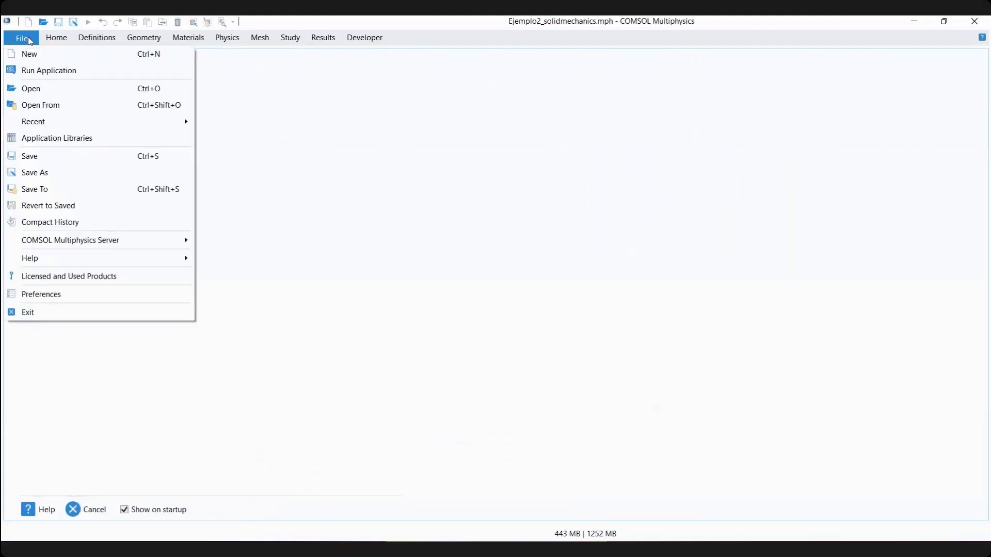
click(30, 41)
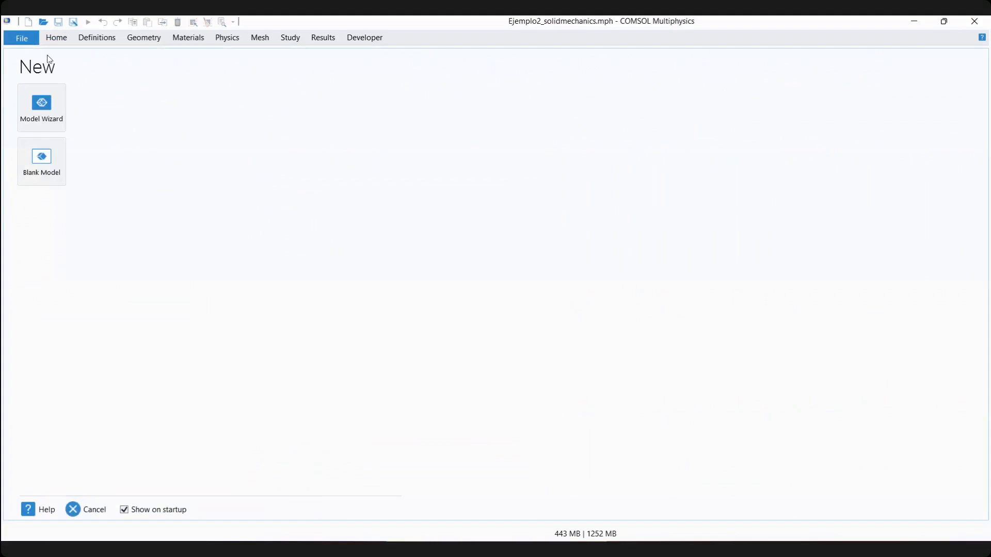
click(31, 43)
click(30, 54)
click(62, 127)
click(248, 121)
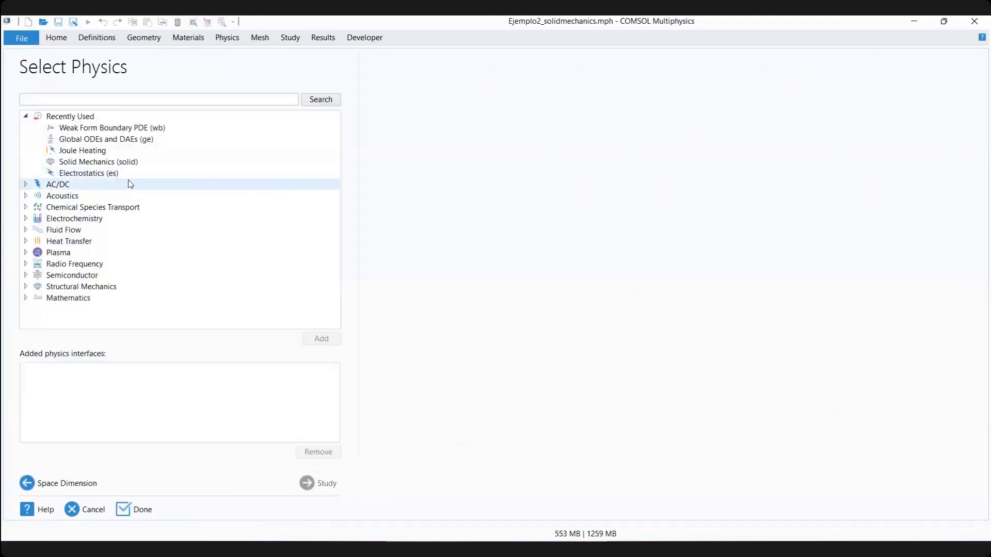
Step: Add the Mathematics General Form PDE (g) interface and a Time Dependent study, and create the model
click(26, 299)
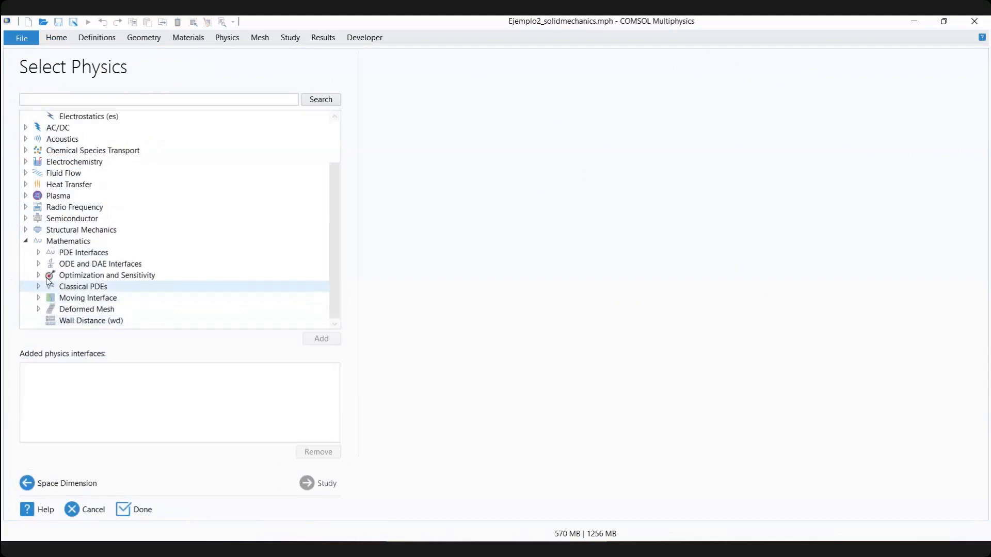
double_click(82, 252)
click(94, 278)
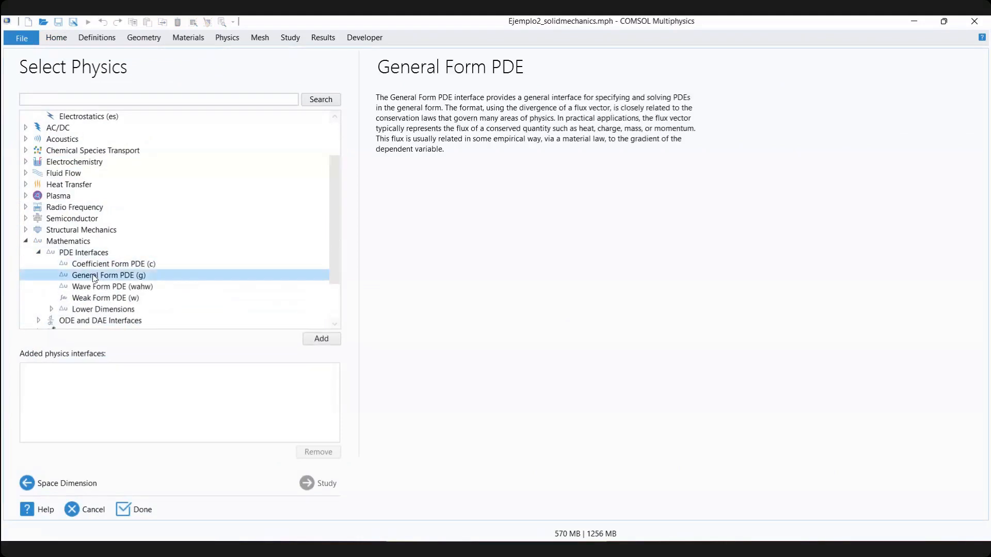
right_click(95, 278)
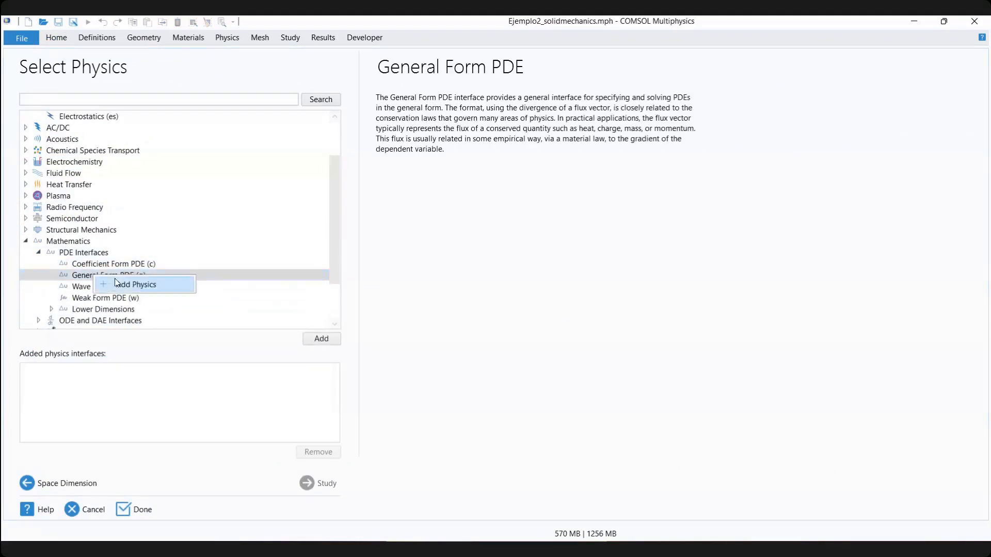
click(138, 281)
click(331, 490)
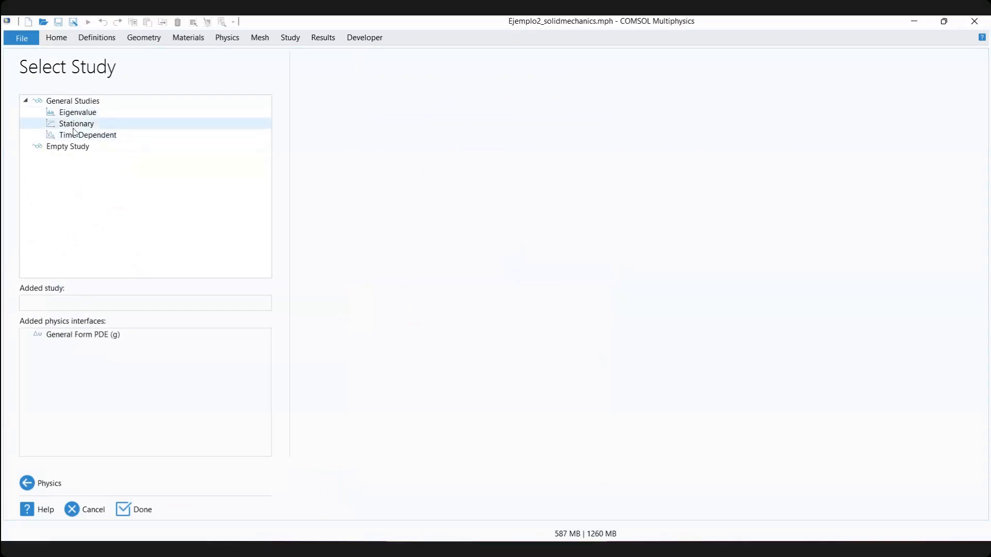
click(83, 136)
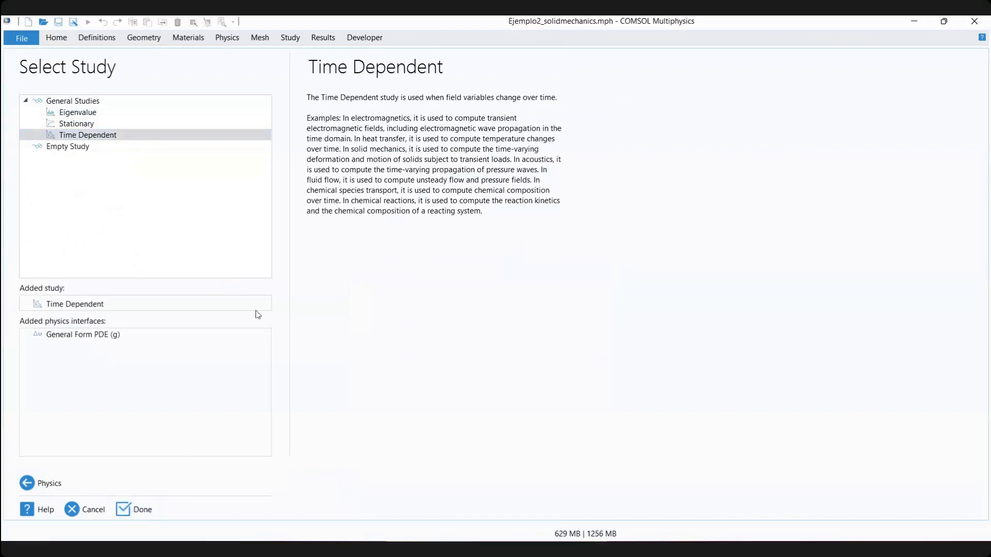
key(Return)
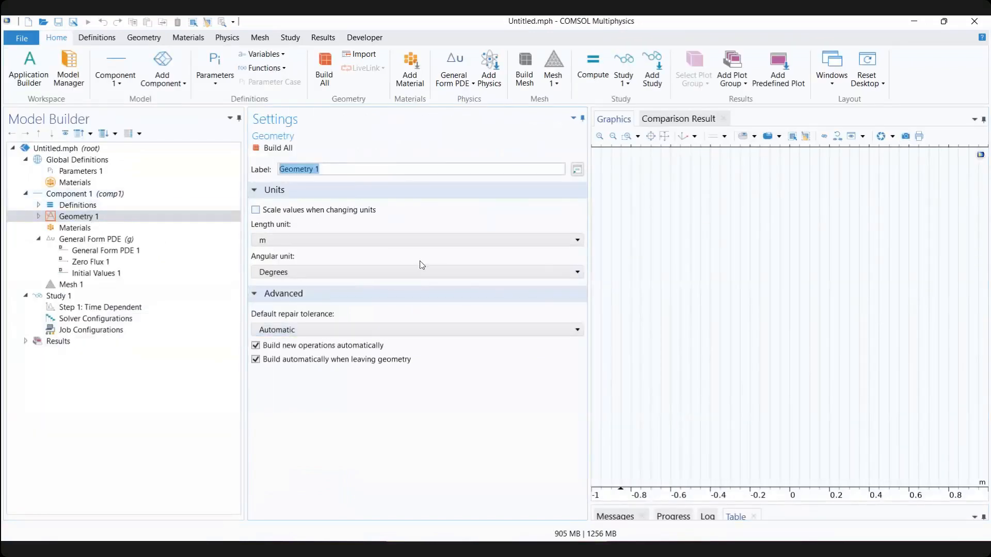
Step: Add an interval to Geometry 1 with end coordinates -8 and 8
click(133, 37)
click(225, 67)
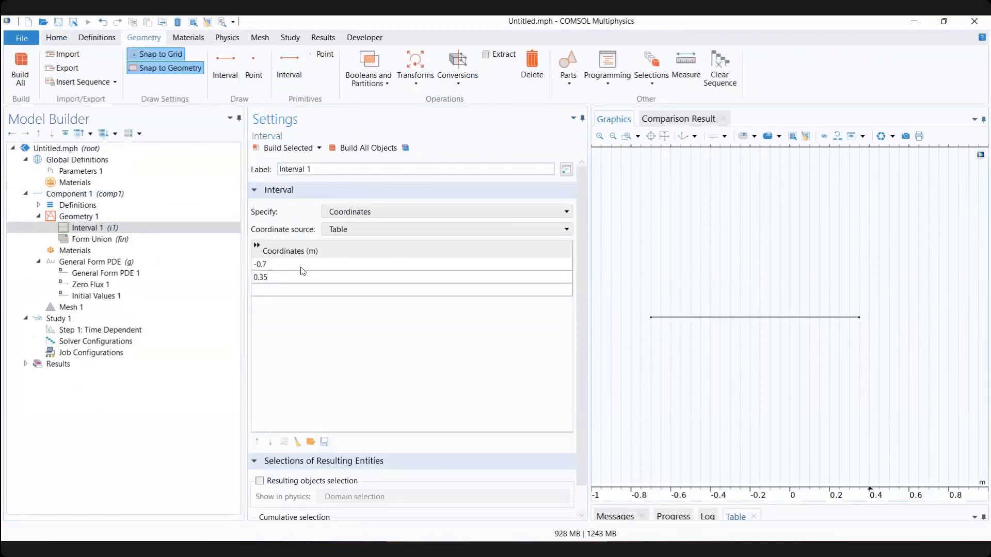
click(302, 264)
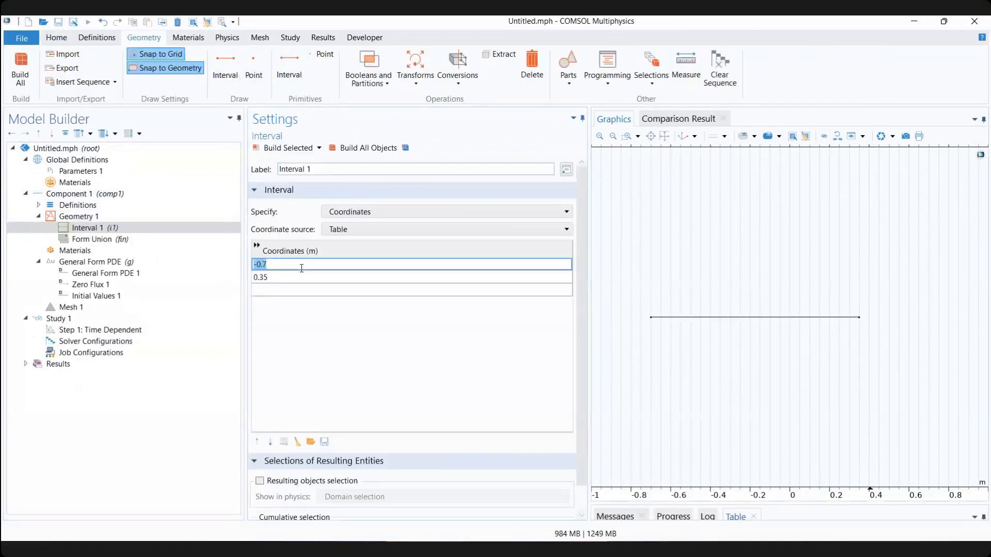
text(-8)
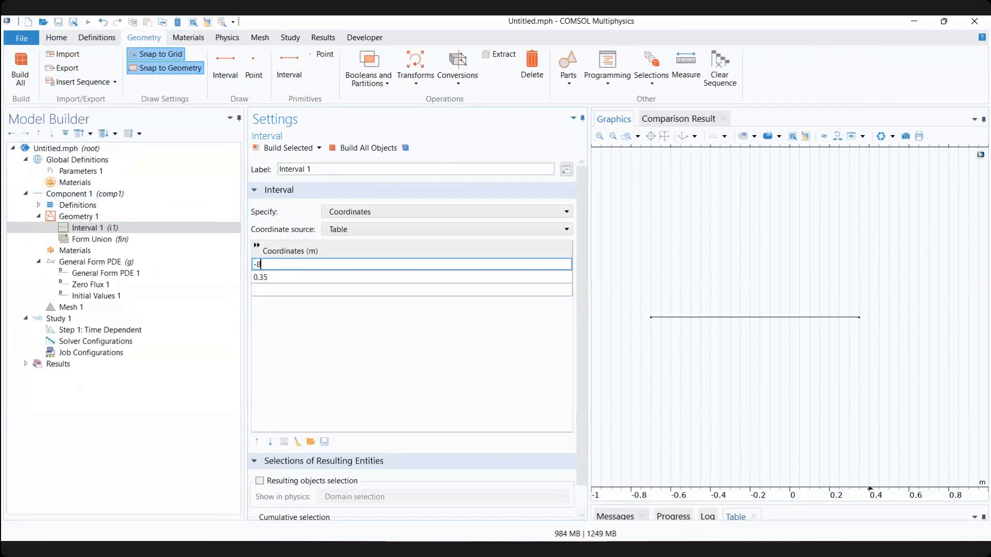
click(283, 279)
text(8)
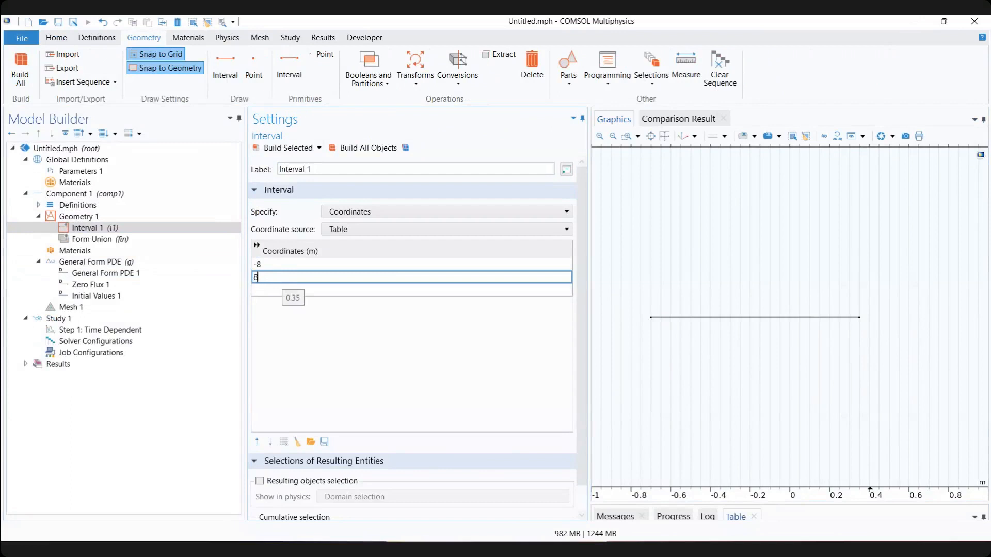
Step: Set the model's unit system to None in the root node and build all of Geometry 1
click(90, 149)
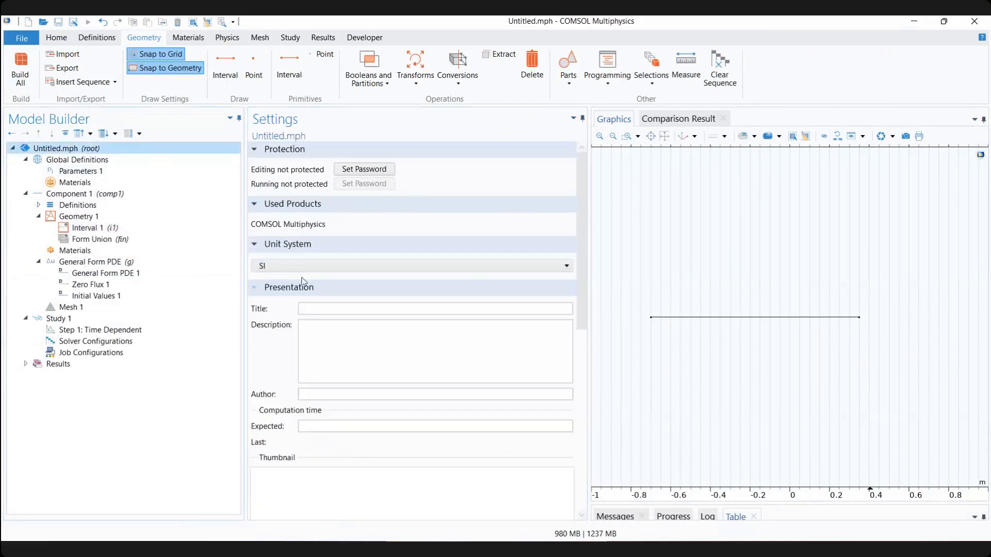
click(297, 267)
click(283, 391)
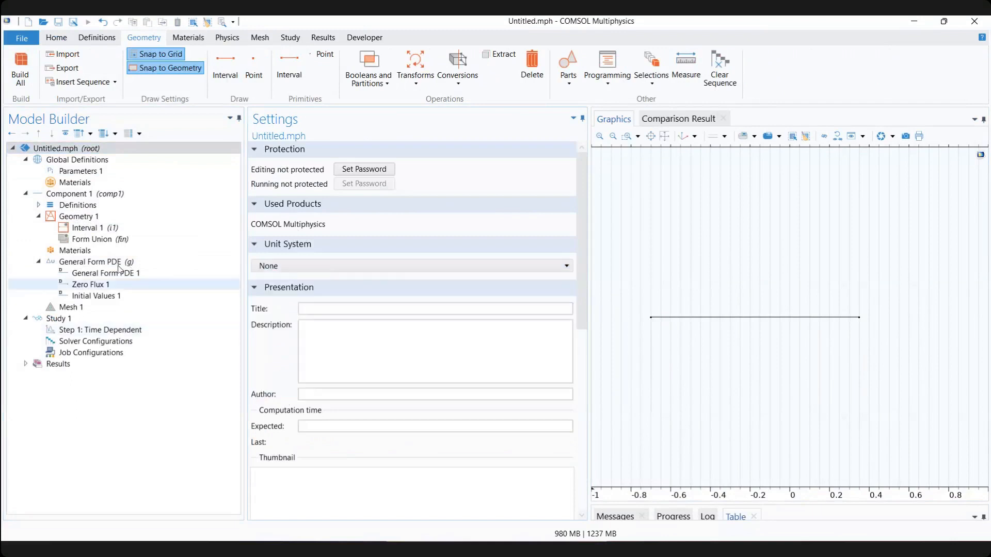
click(78, 216)
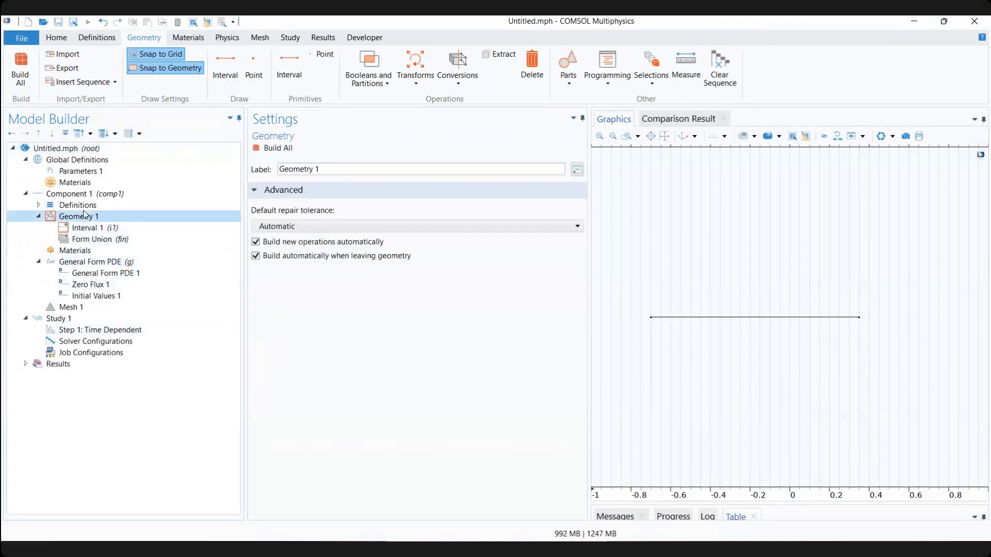
click(283, 154)
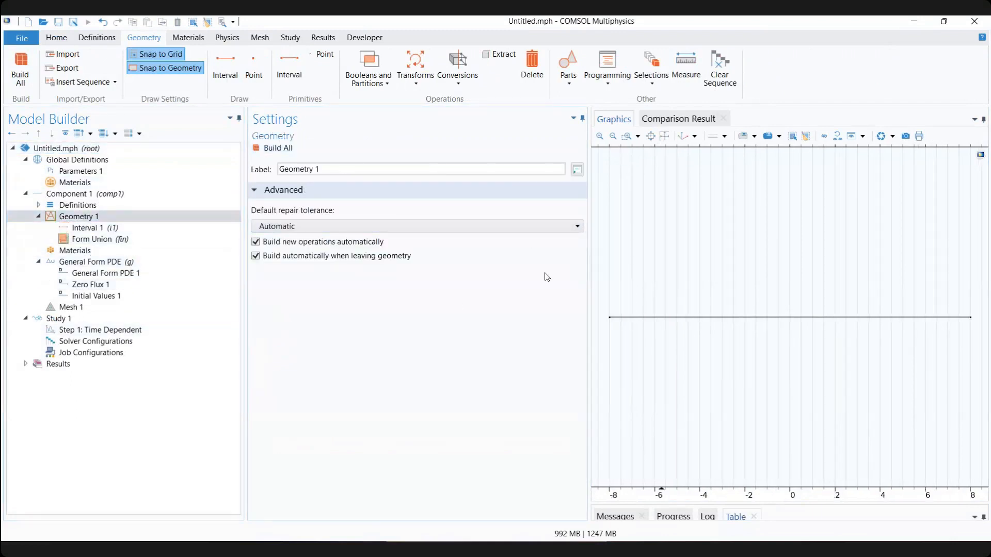
click(78, 228)
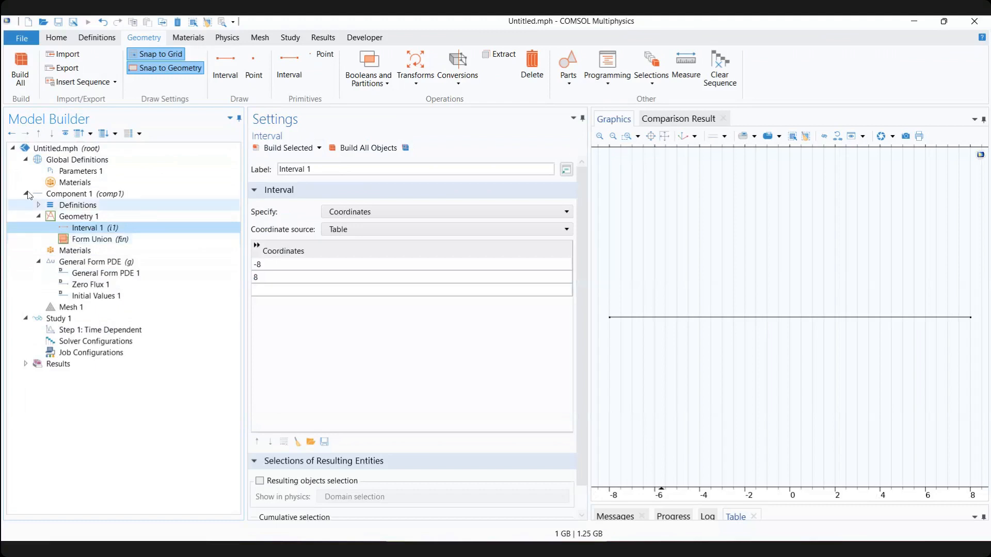
Step: Set the number of dependent variables of the General Form PDE interface to 2
click(39, 216)
click(95, 239)
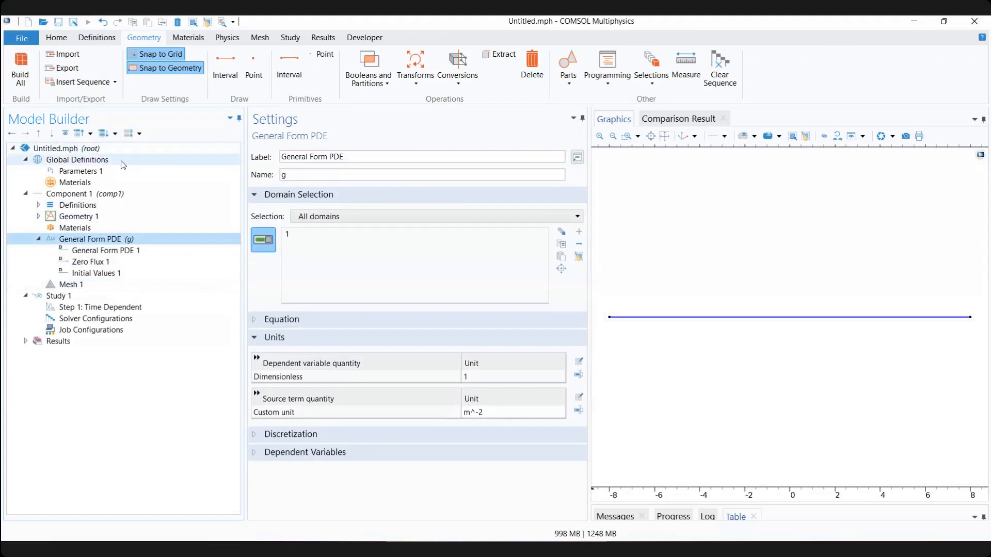
click(302, 453)
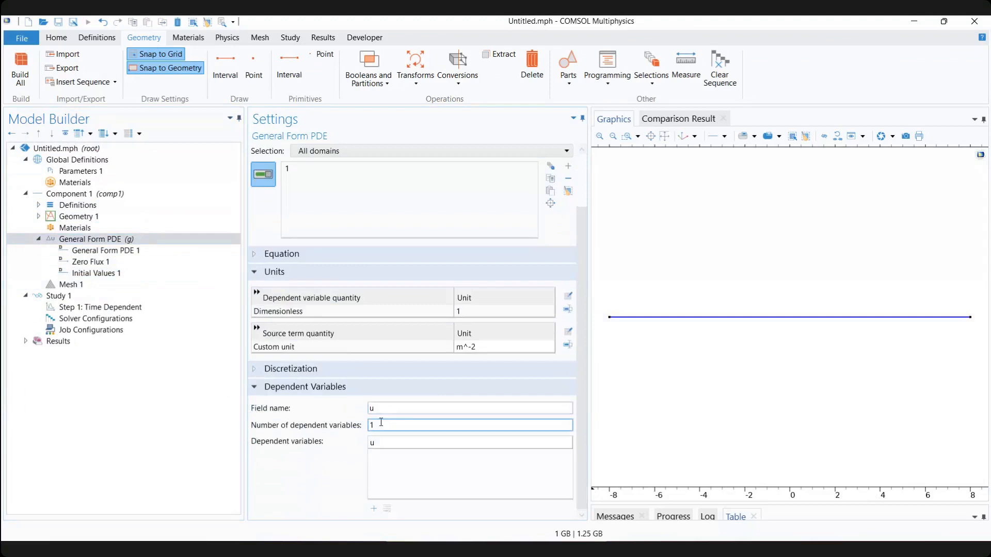
drag(380, 425, 350, 424)
key(BackSpace)
text(2)
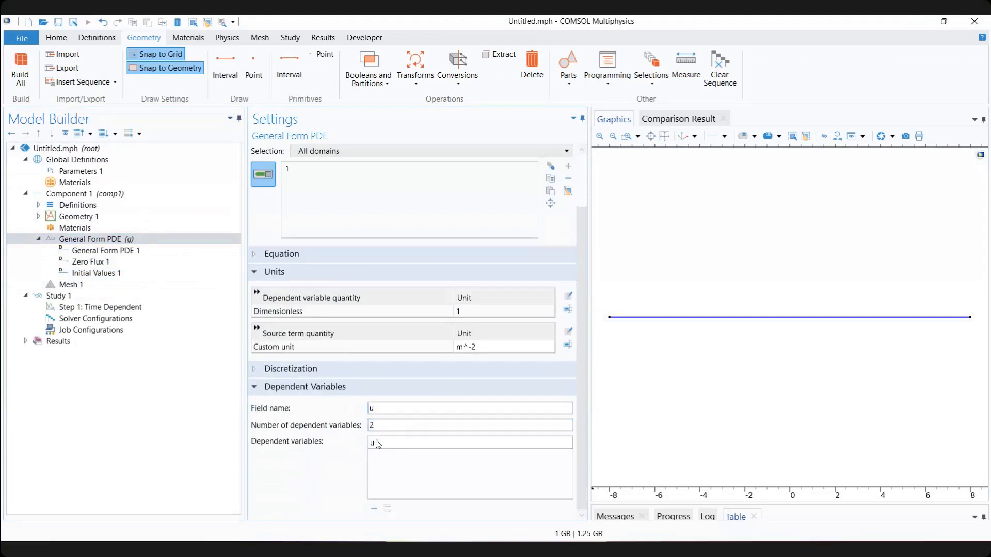
Step: Rename the first dependent variable of the General Form PDE interface to u1
click(403, 447)
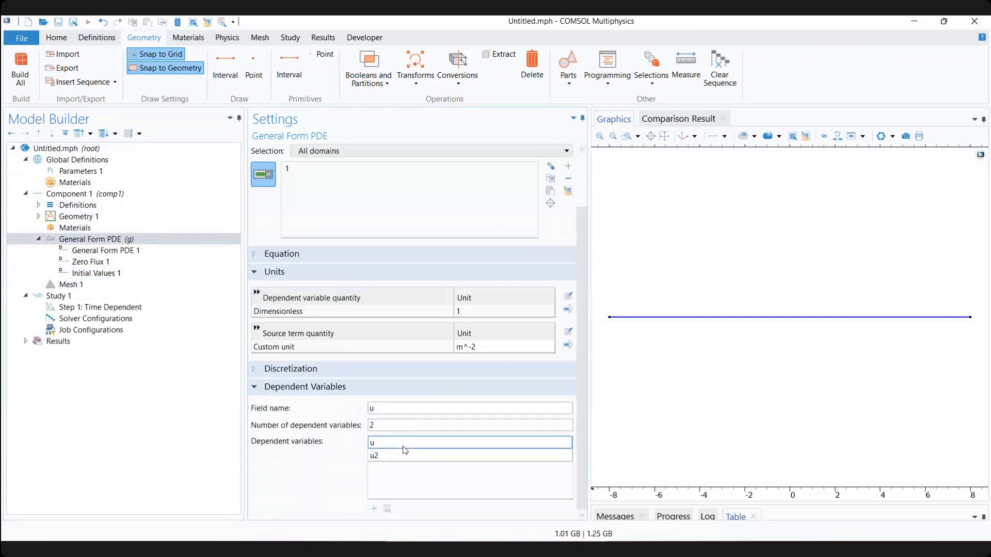
click(390, 444)
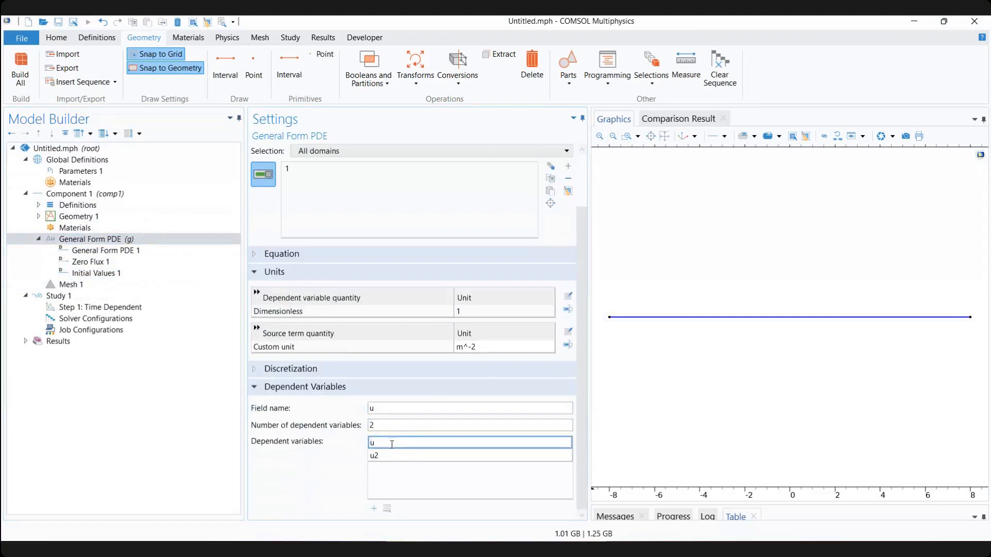
text(1)
key(Return)
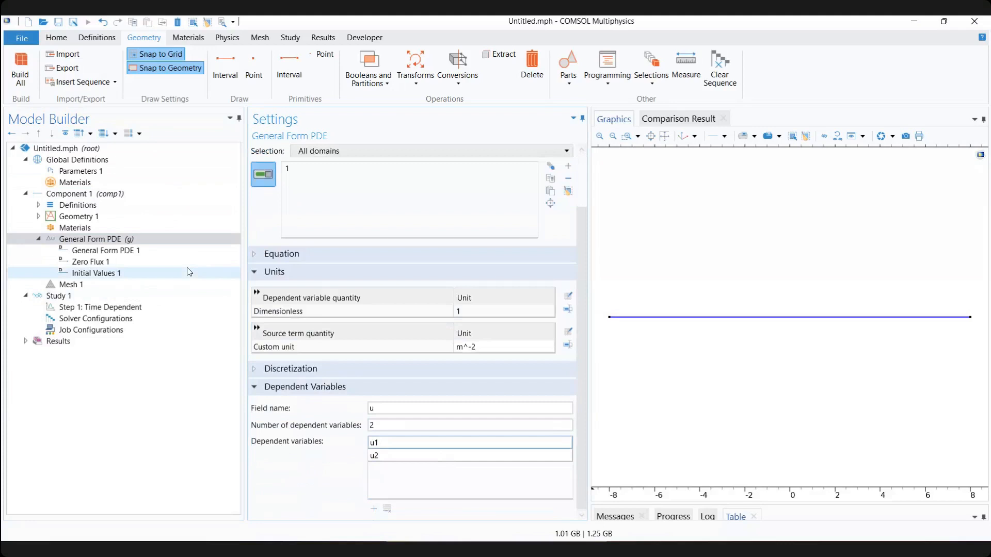
Step: Examine General Form PDE 1's coefficients and equation alongside the interface's dependent variables
click(106, 250)
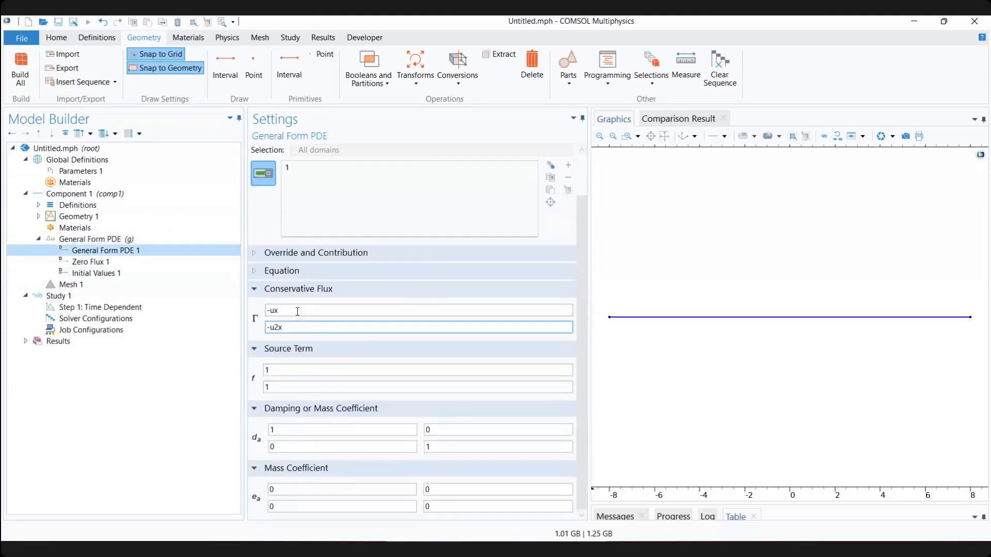
click(279, 311)
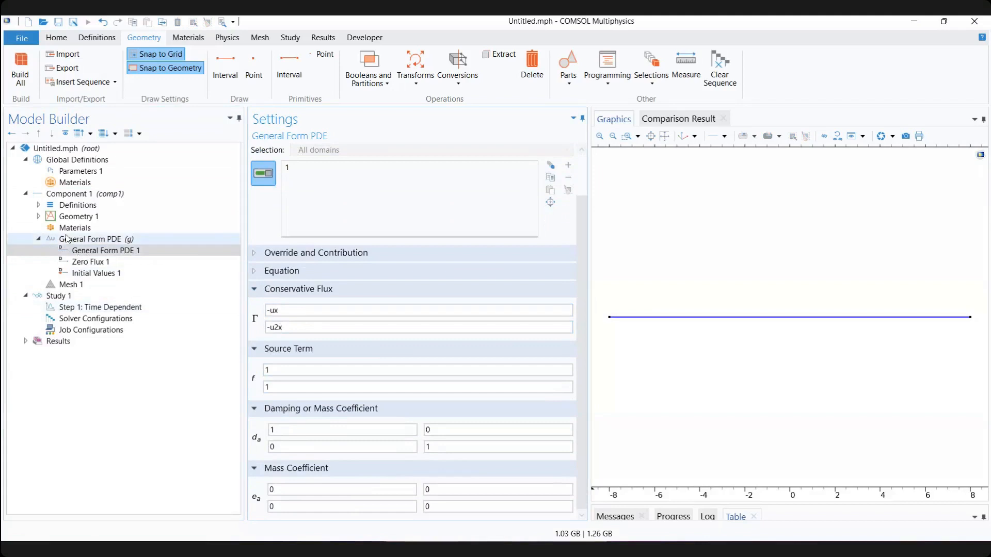
click(96, 239)
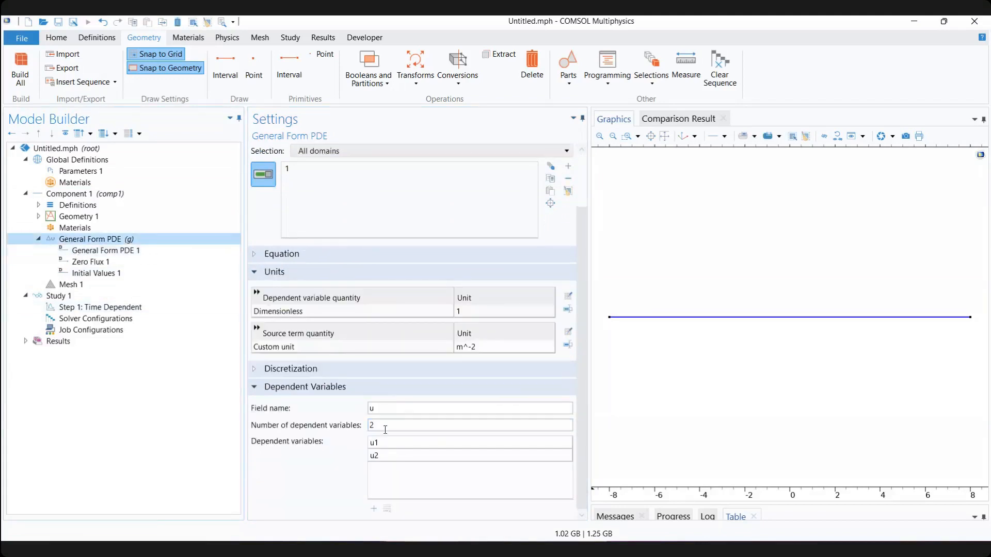
click(140, 252)
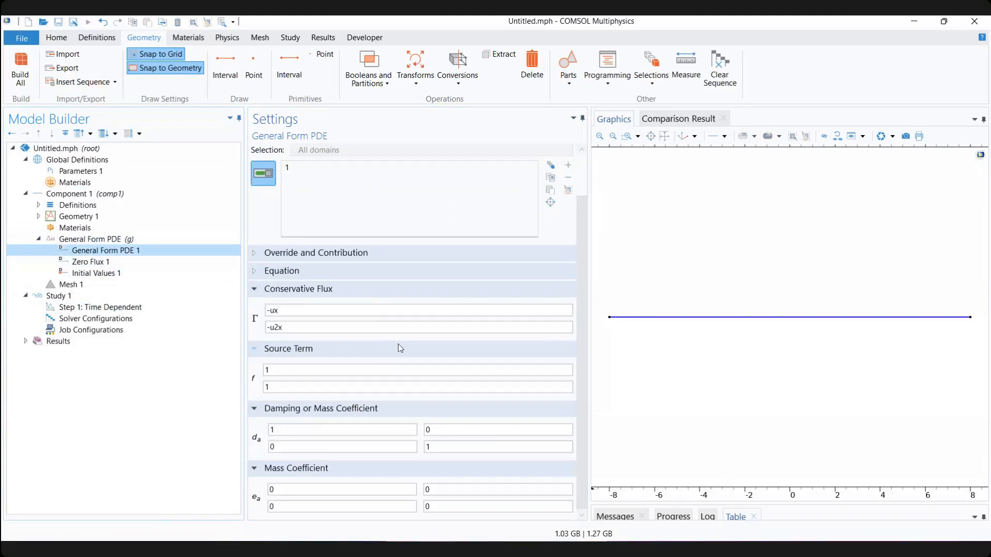
click(309, 275)
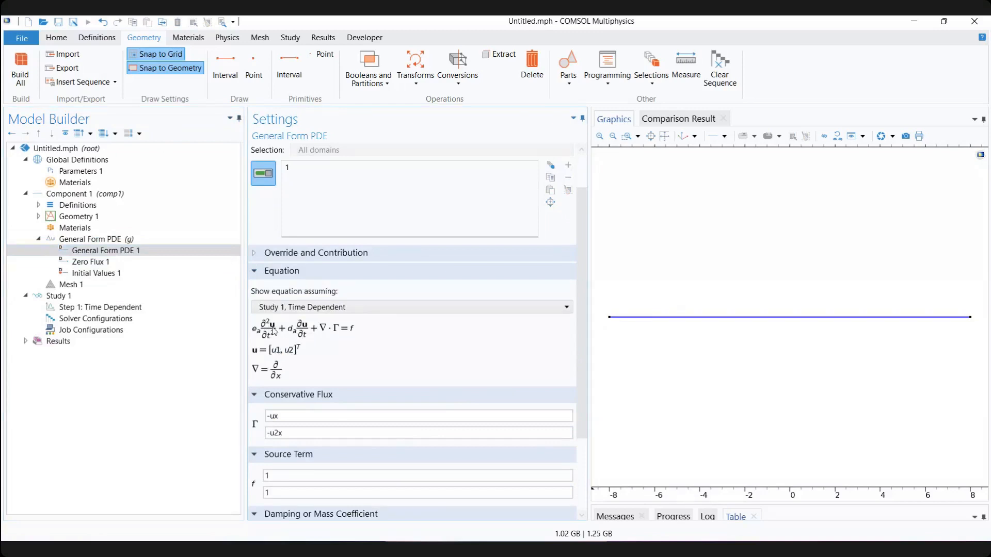
click(306, 272)
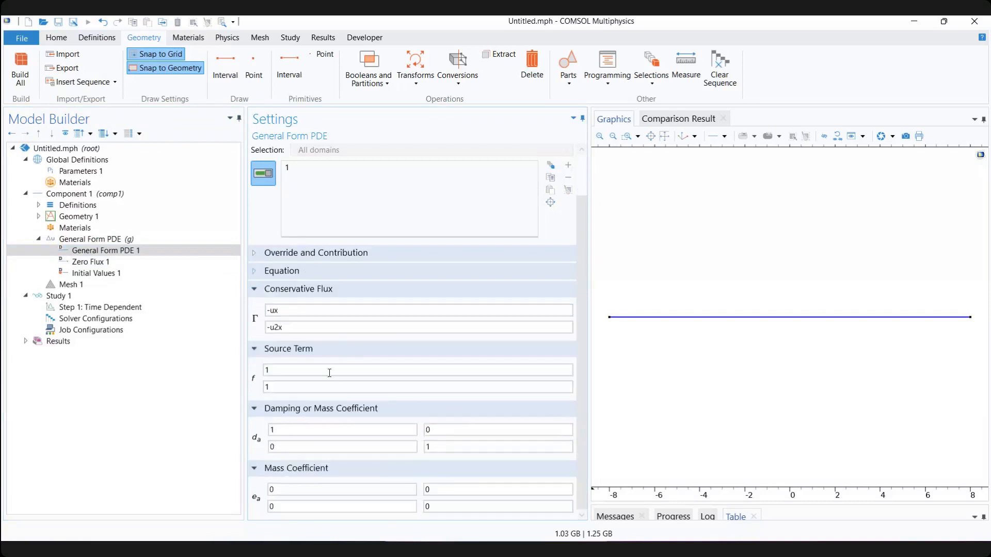
Step: Set the first conservative flux component of General Form PDE 1 to -u1
click(284, 325)
double_click(284, 325)
click(314, 311)
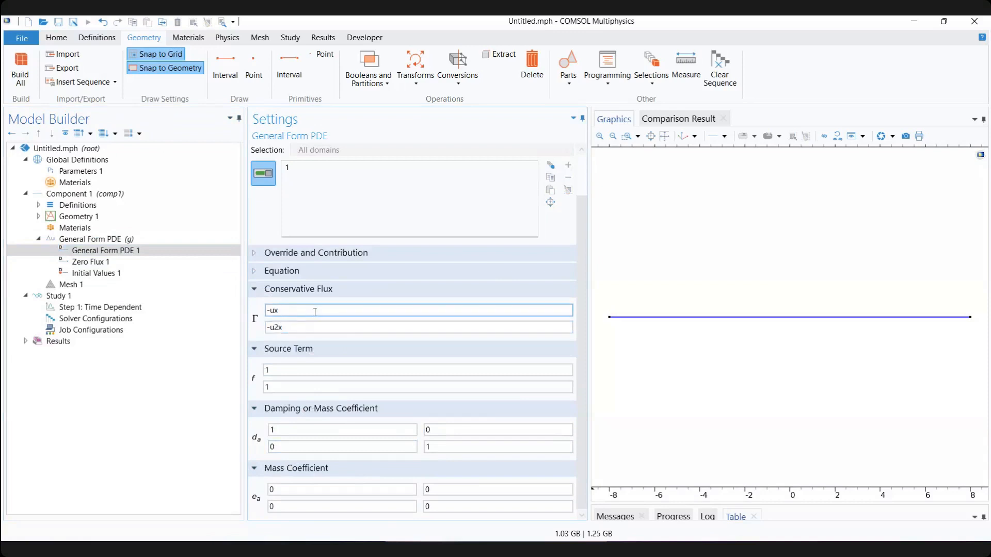
click(275, 311)
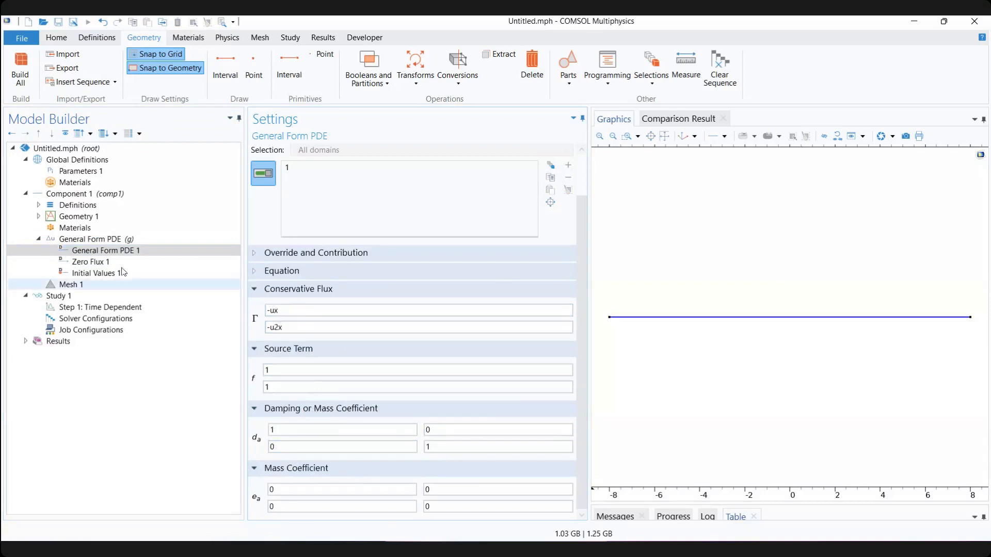
click(330, 311)
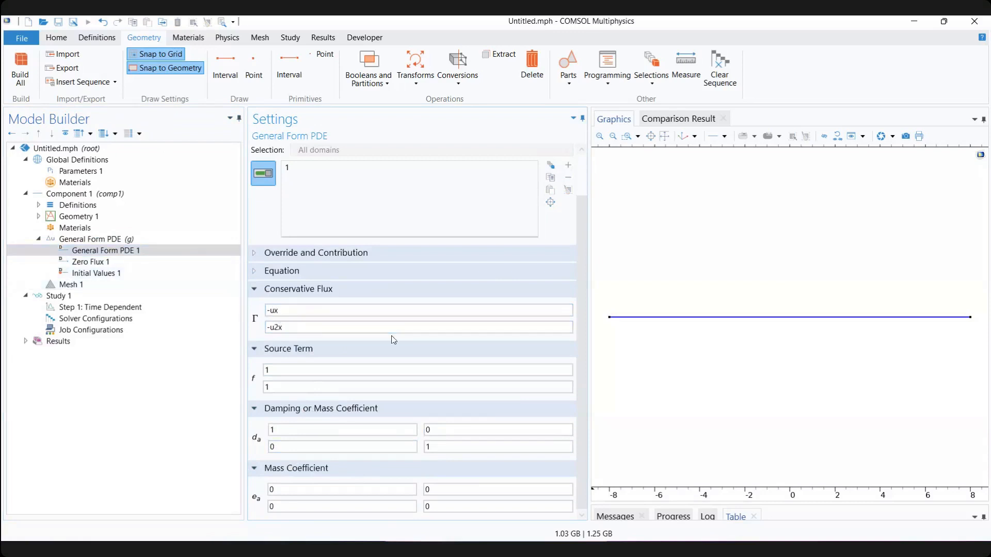
key(BackSpace)
click(335, 327)
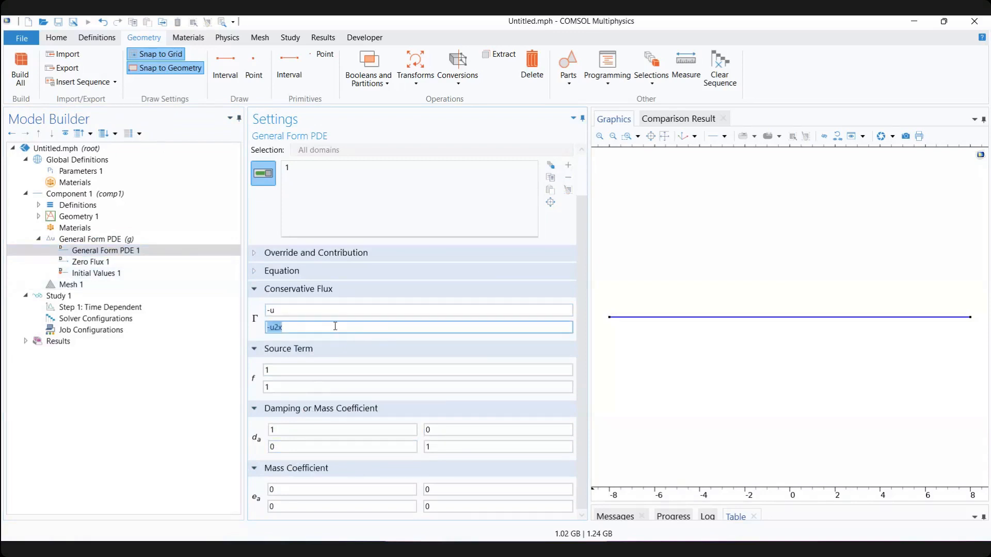
click(70, 238)
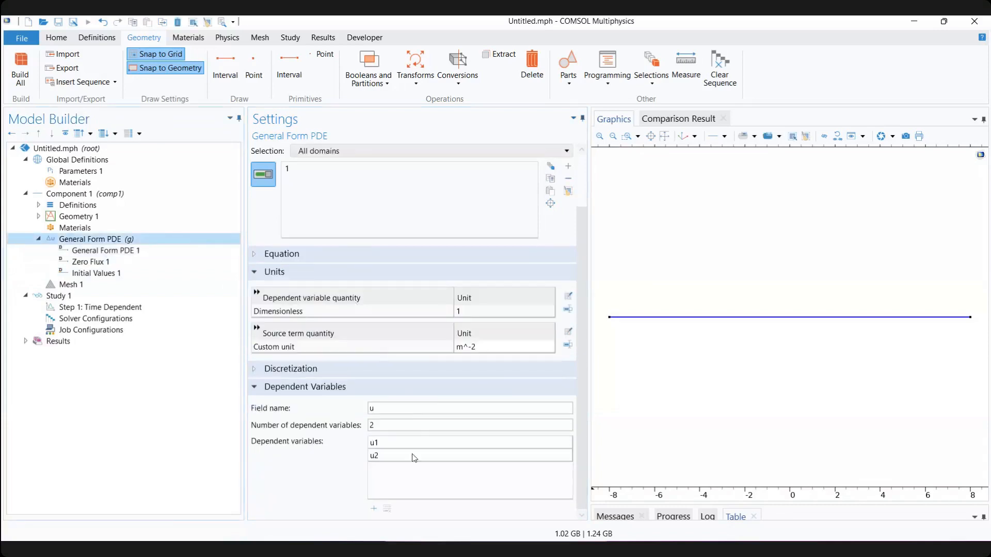
click(106, 251)
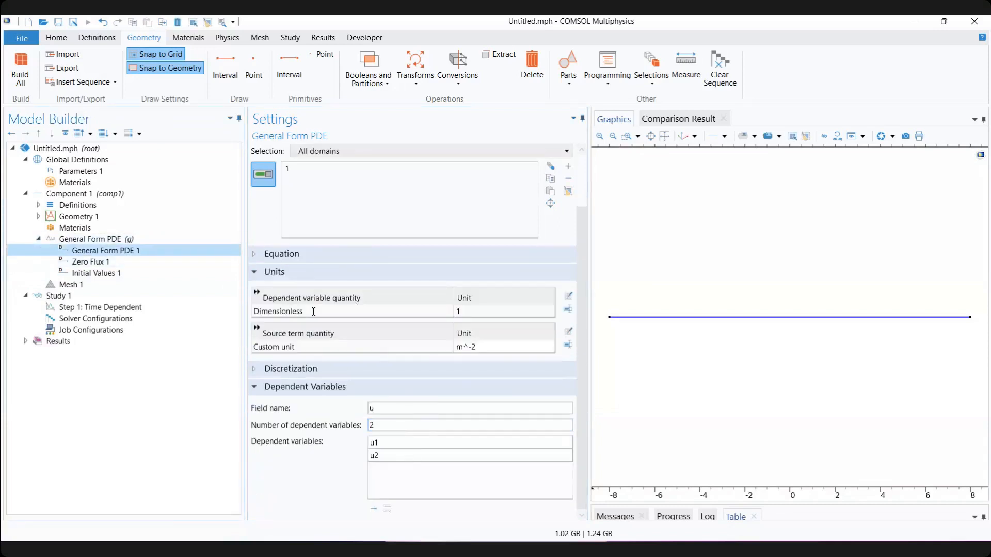
text(1)
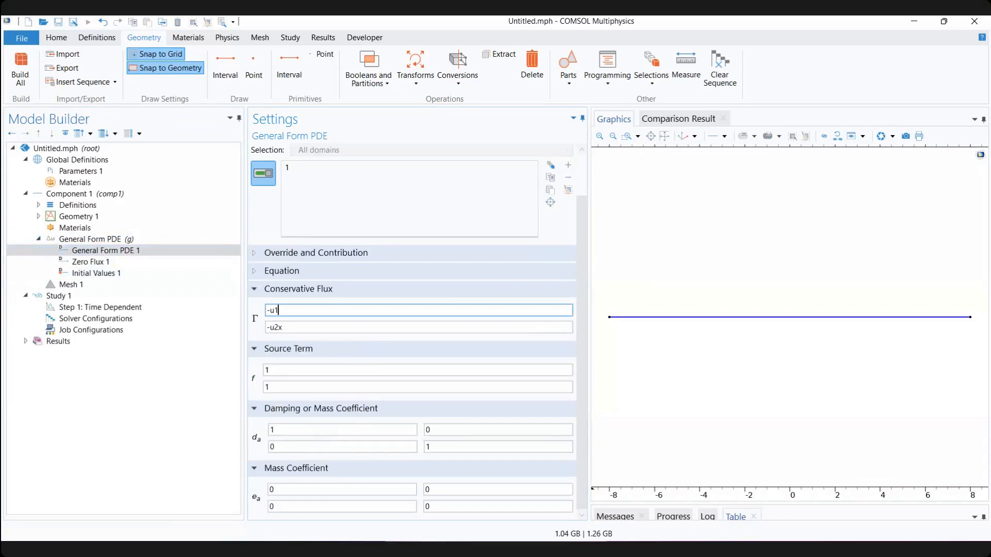
click(320, 325)
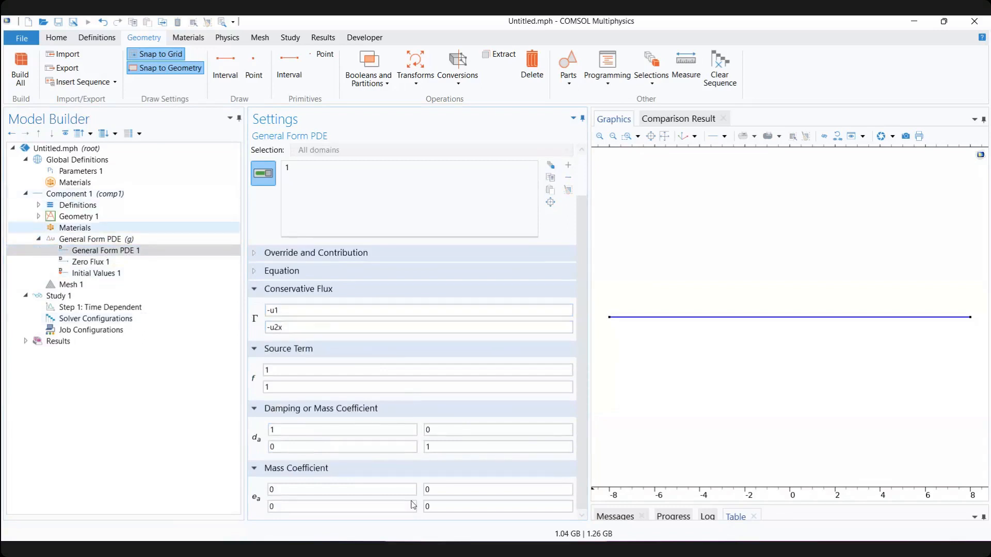
Step: Switch to the KdV model PDF in Acrobat to read the KdV equation, and compare it with General Form PDE 1's equation in COMSOL
click(404, 549)
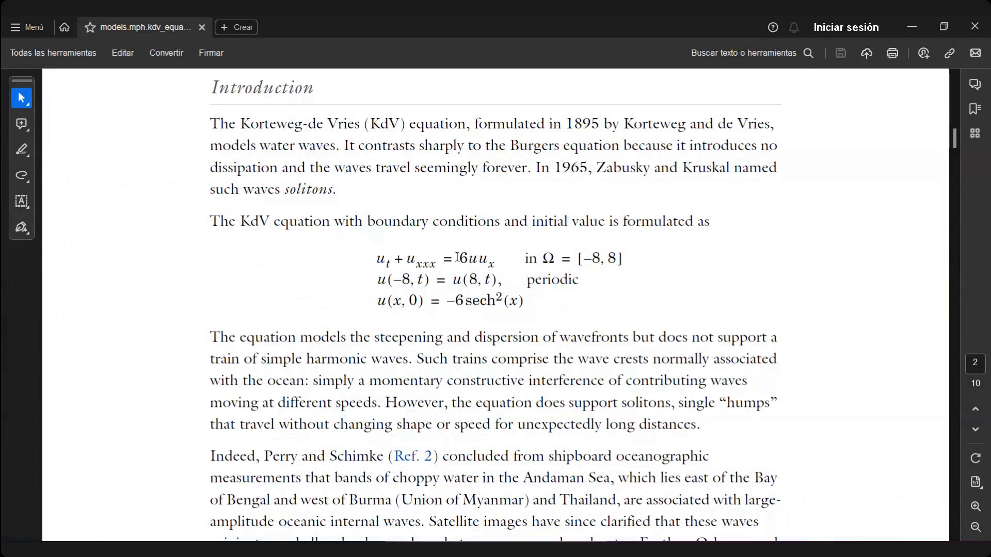
click(376, 263)
key(alt+Tab)
click(296, 272)
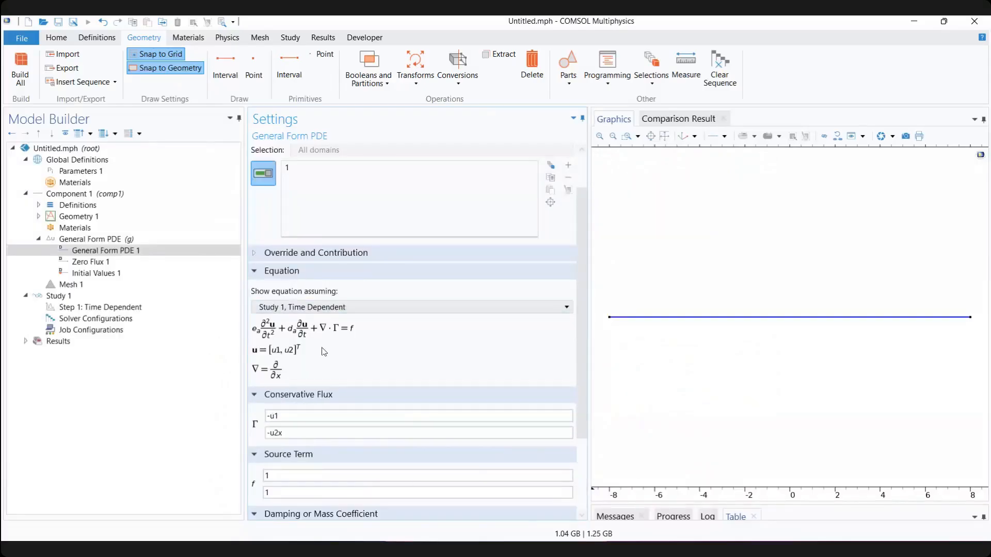
scroll(309, 351, down, 1)
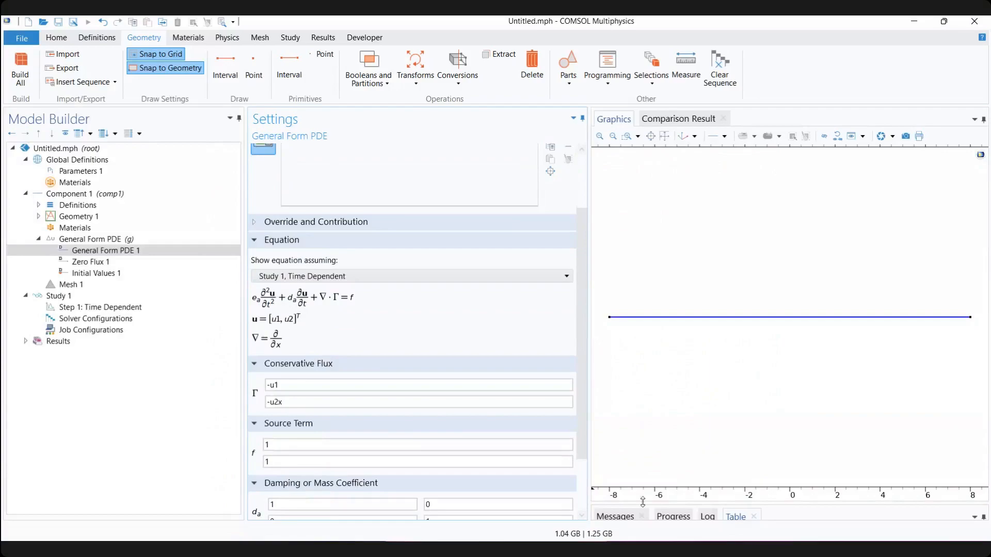
Step: Place the KdV PDF in a smaller window beside COMSOL and magnify its page to 150% with the KdV equation in view
key(alt+Tab)
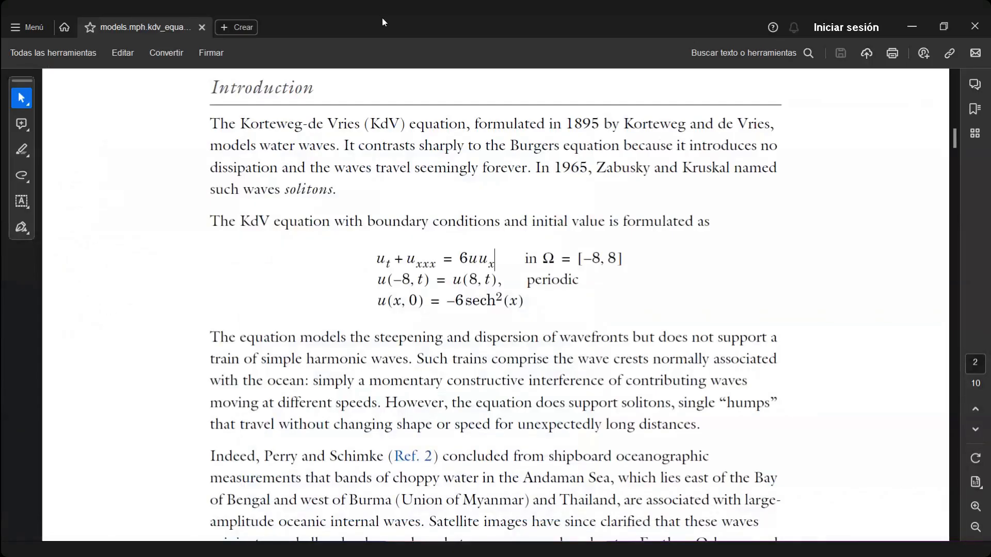
double_click(383, 21)
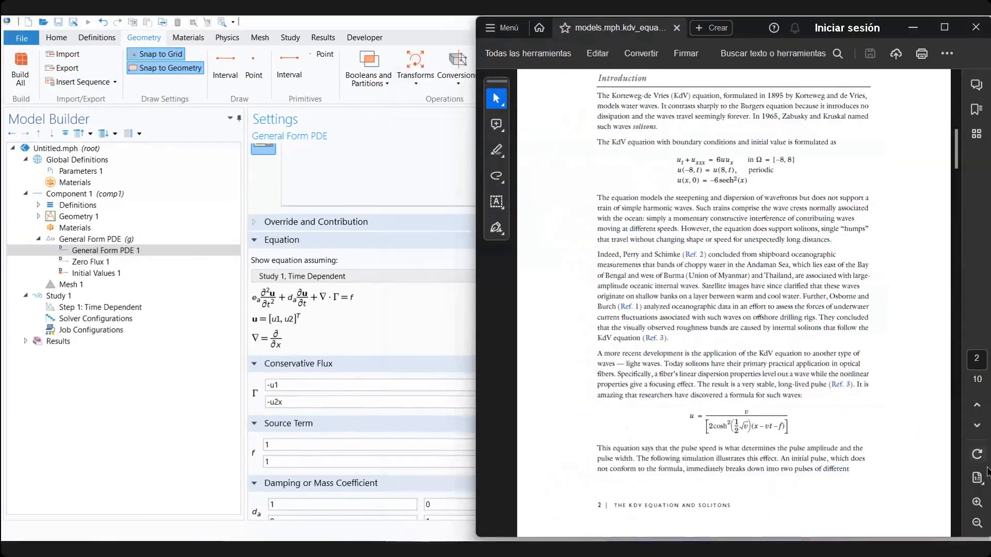
click(978, 502)
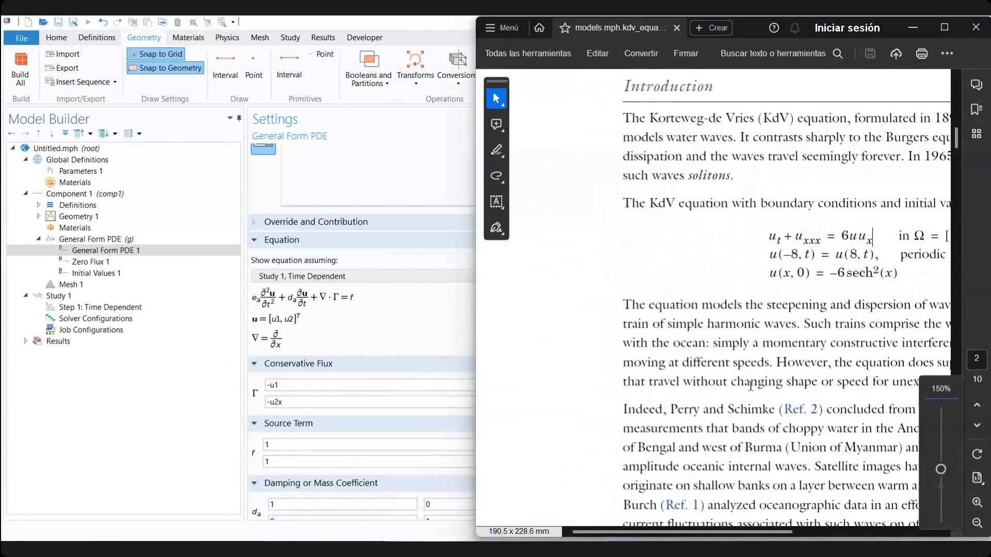
drag(737, 537, 822, 537)
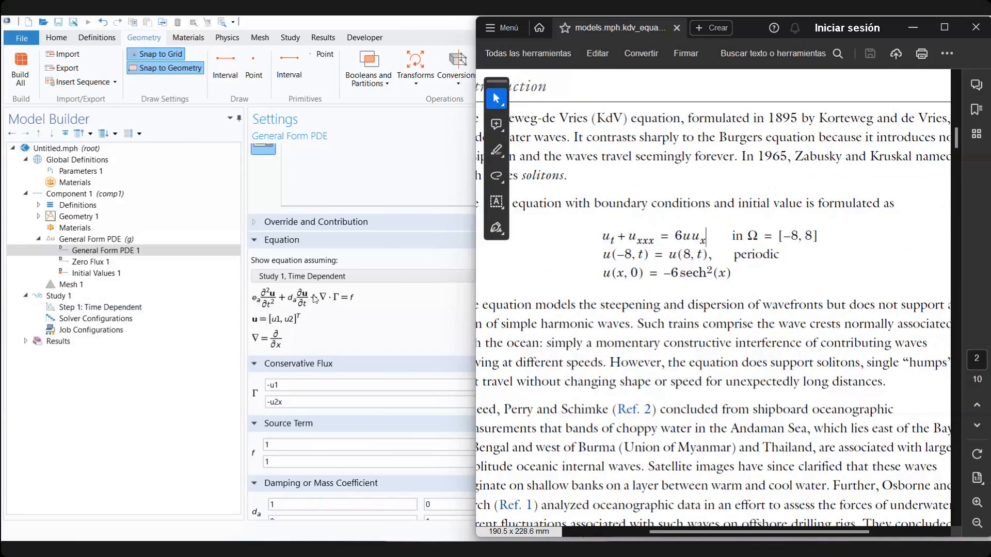
Step: Set the second-row, second-column damping or mass coefficient of General Form PDE 1 to 0
scroll(382, 465, down, 3)
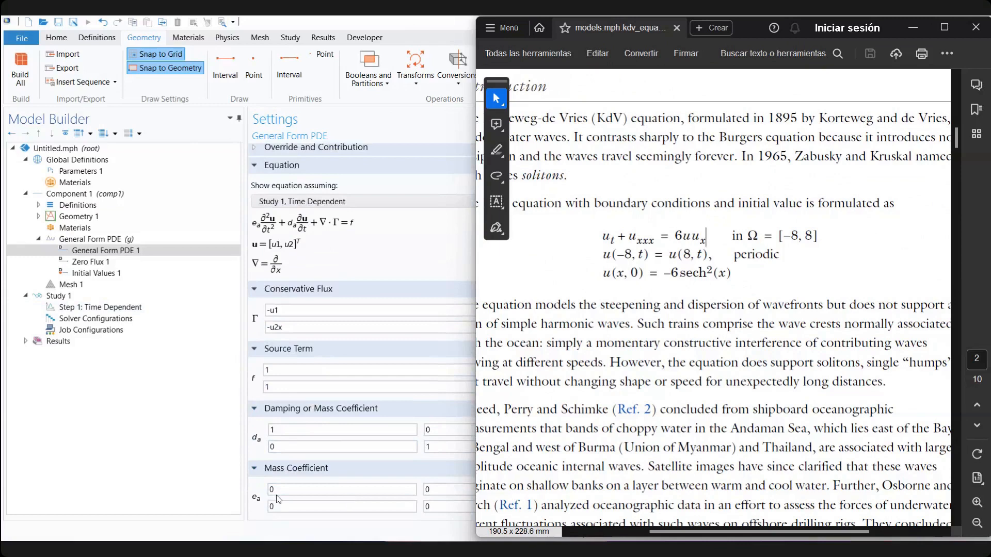
scroll(285, 486, up, 1)
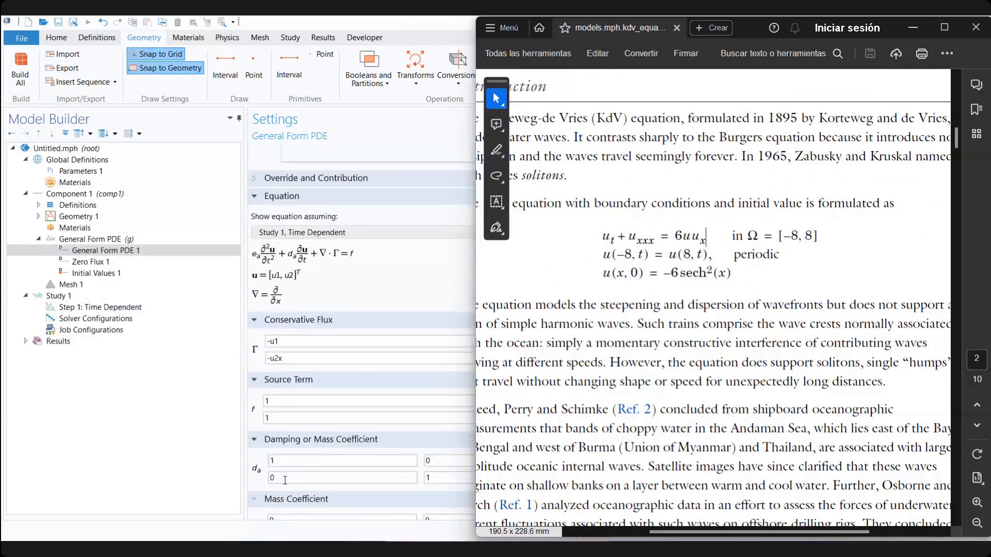
scroll(285, 465, up, 3)
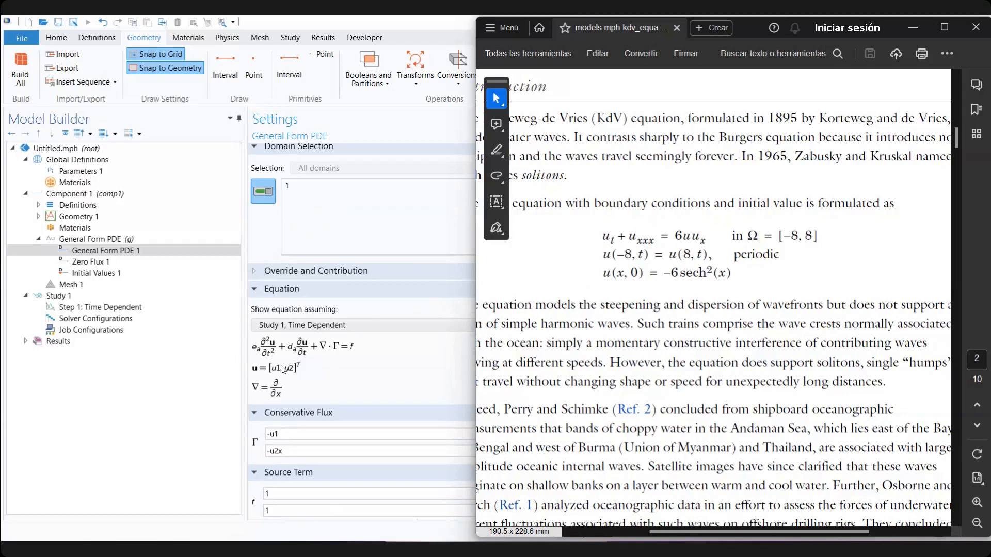
scroll(283, 369, down, 3)
click(434, 447)
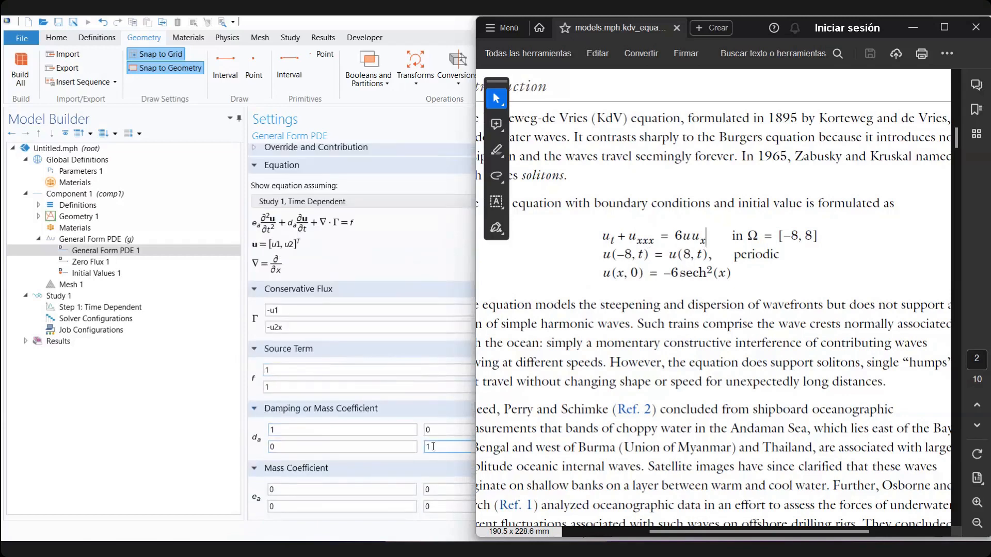
double_click(426, 447)
text(0)
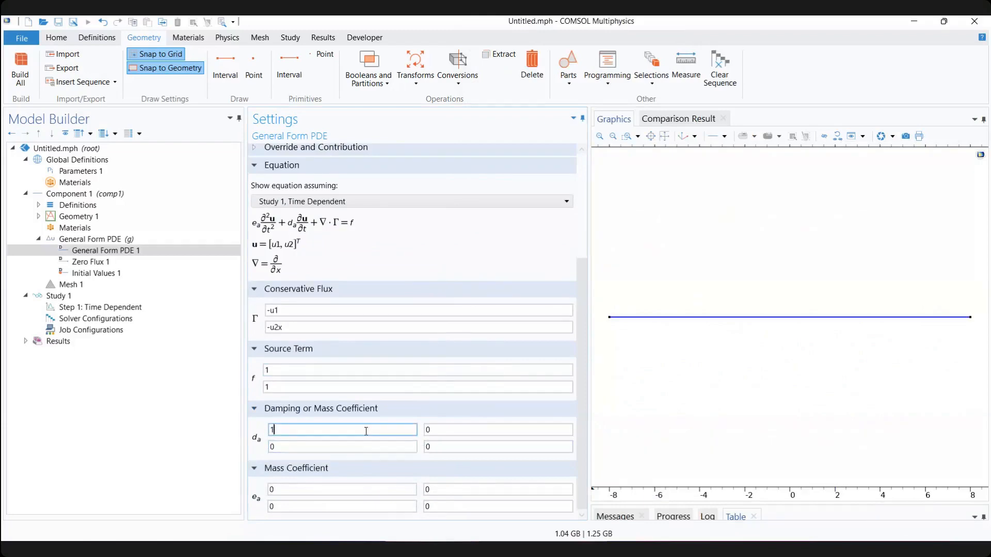
click(272, 430)
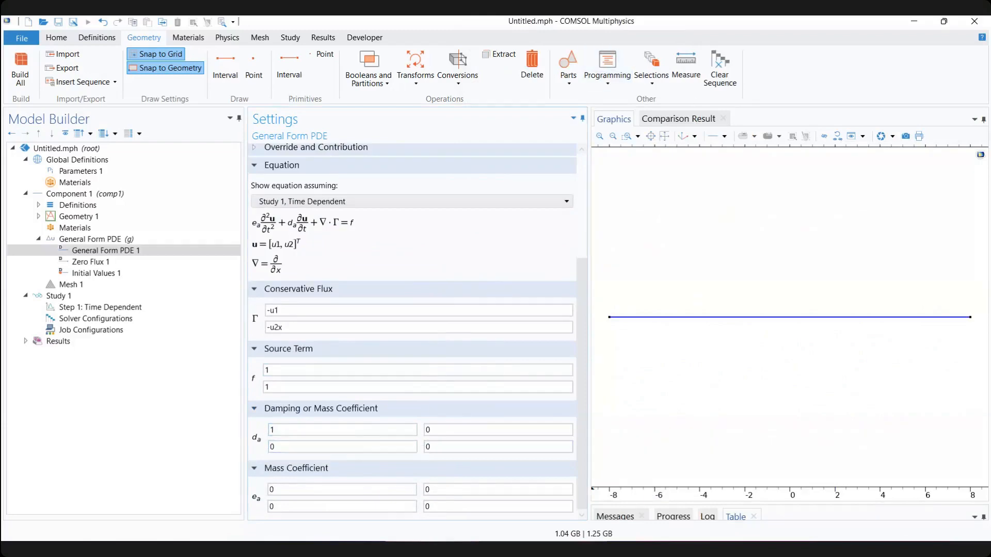
click(372, 447)
Step: Set the conservative flux components of General Form PDE 1 to -u2 and -u1x
key(alt+Tab)
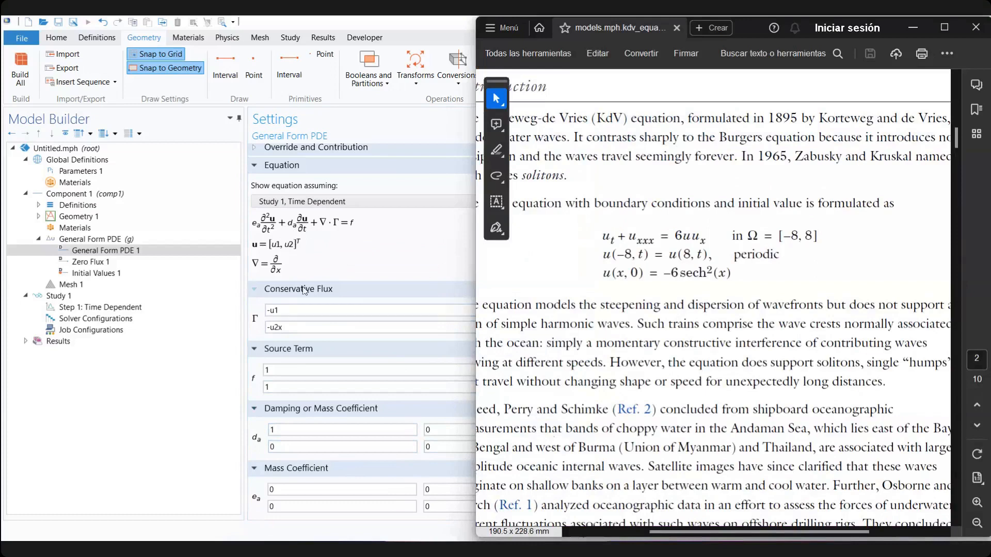
double_click(272, 310)
text(u)
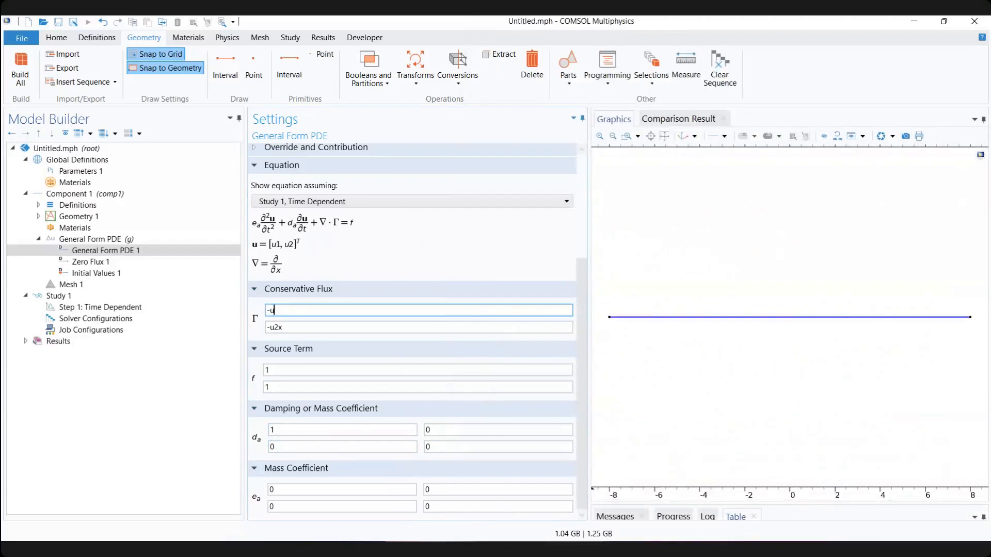
text(2)
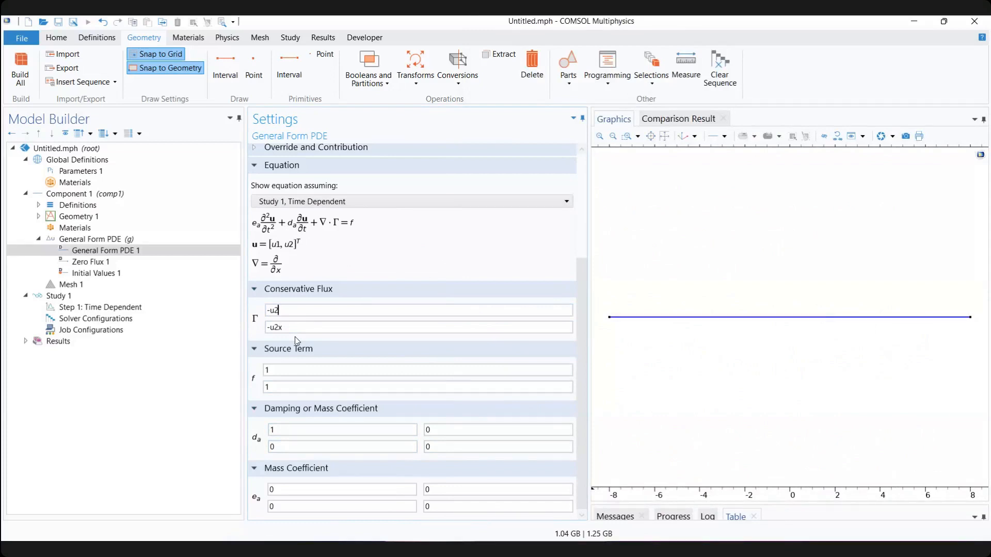
drag(297, 328, 274, 336)
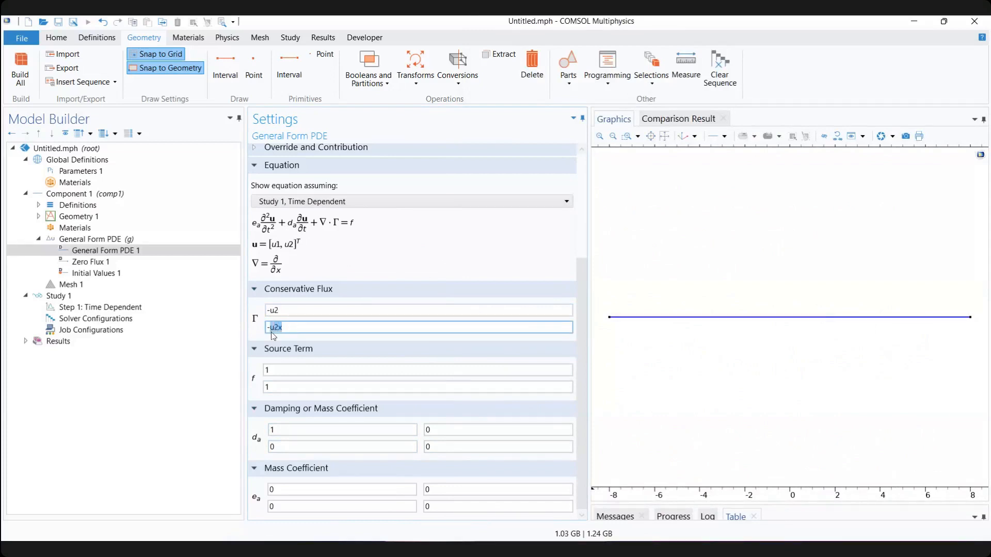
text(u1x)
Step: Set the source terms of General Form PDE 1 to 6*u1*u1x for the first equation and u2 for the second
click(293, 371)
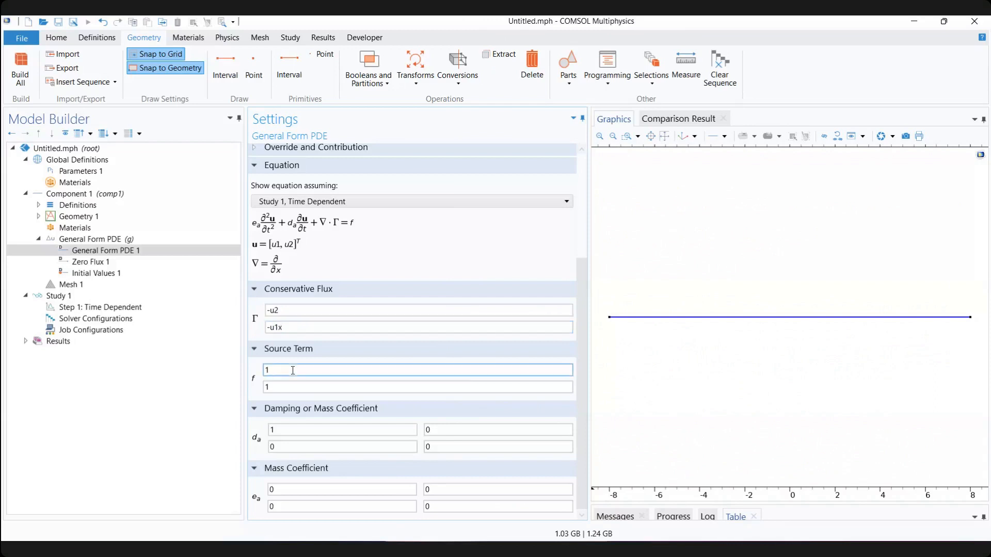
drag(293, 371, 263, 372)
text(6)
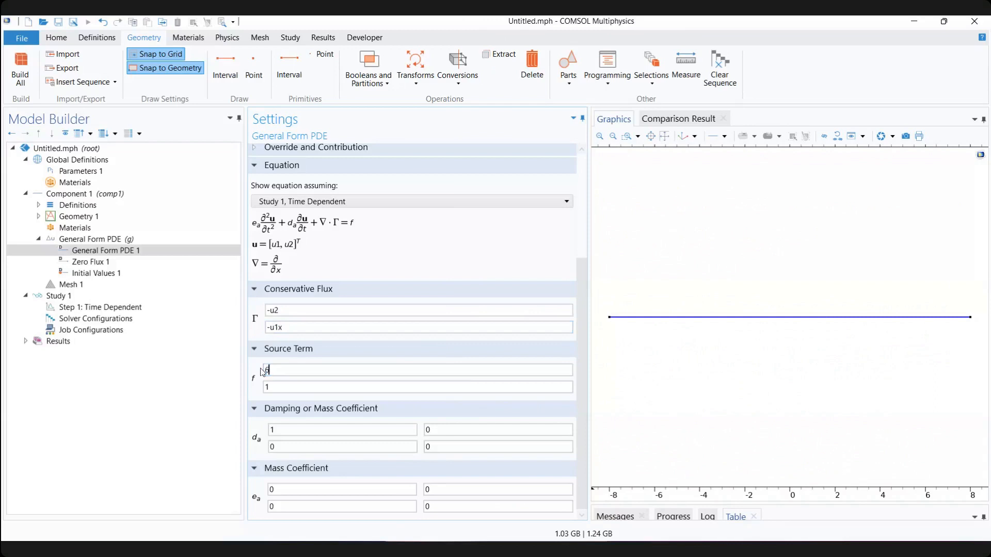
text(*u1*u1x)
key(Tab)
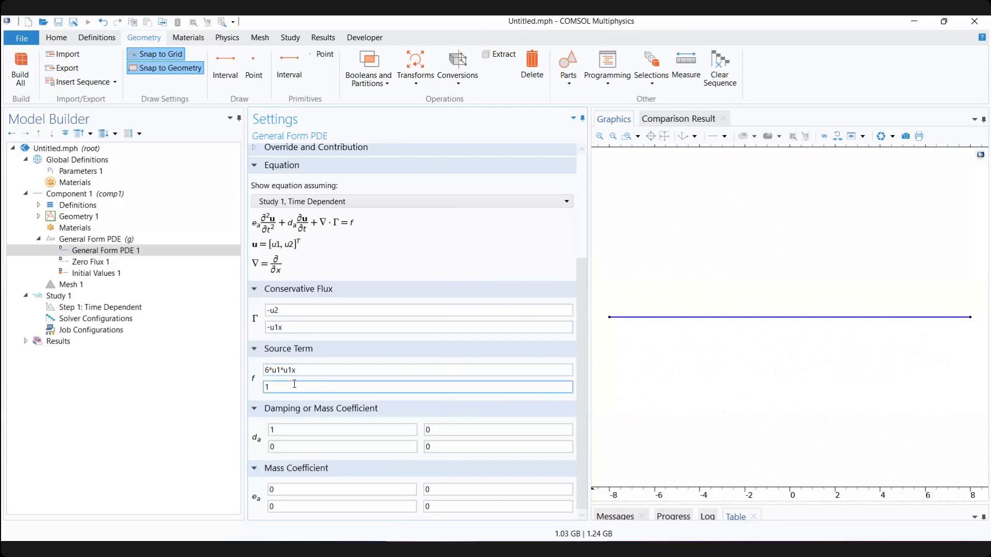
text(u2)
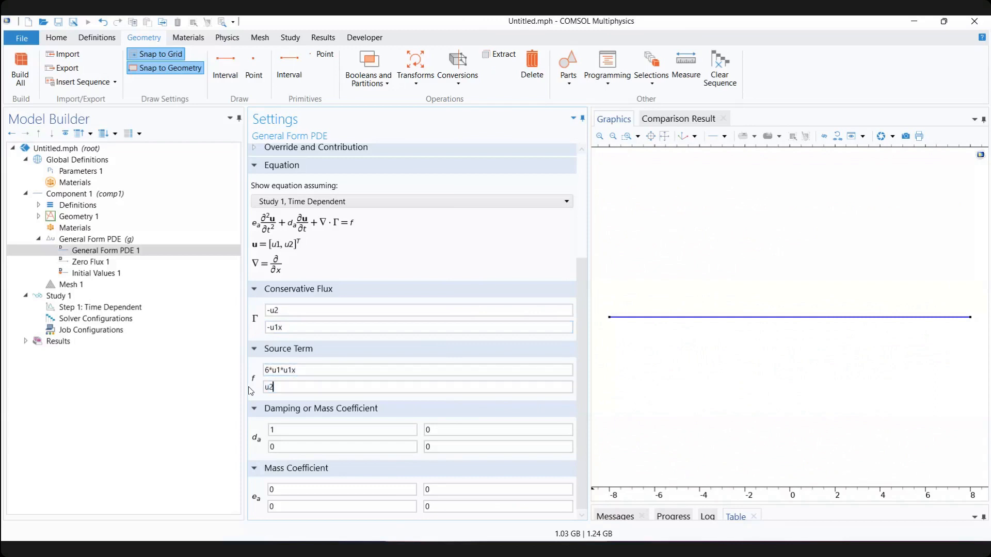
Step: Compare the coefficients, conservative flux and source terms of General Form PDE 1 with the KdV equation in the PDF
click(364, 430)
click(560, 549)
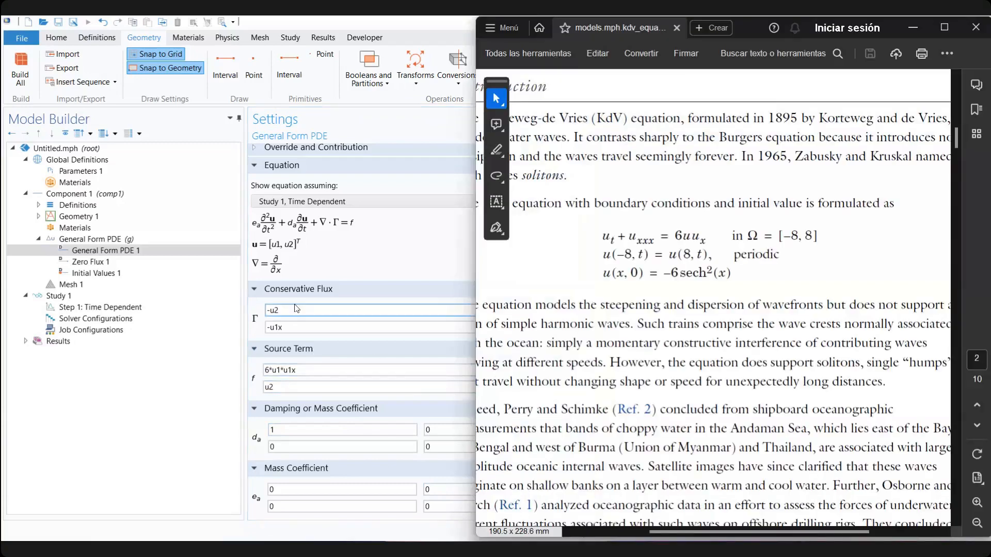
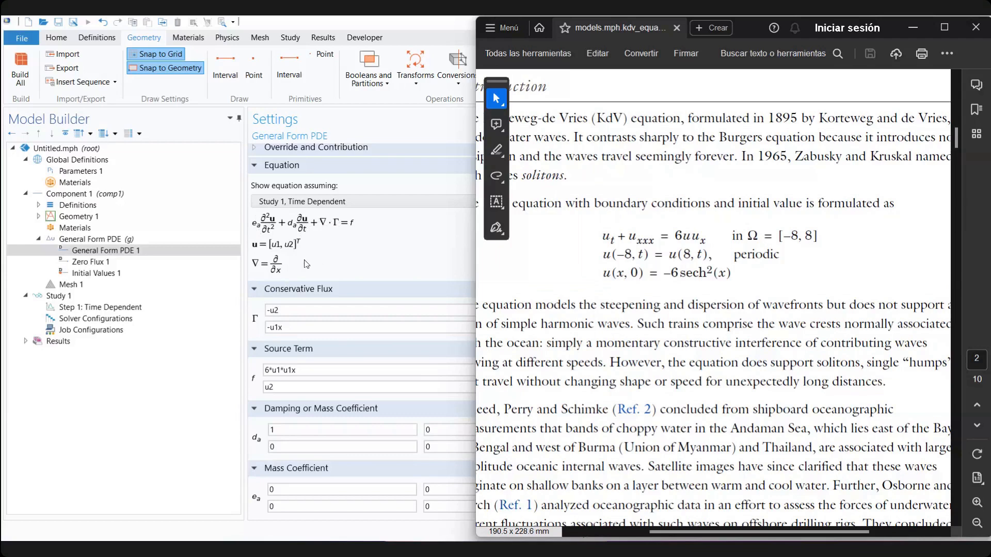
click(283, 333)
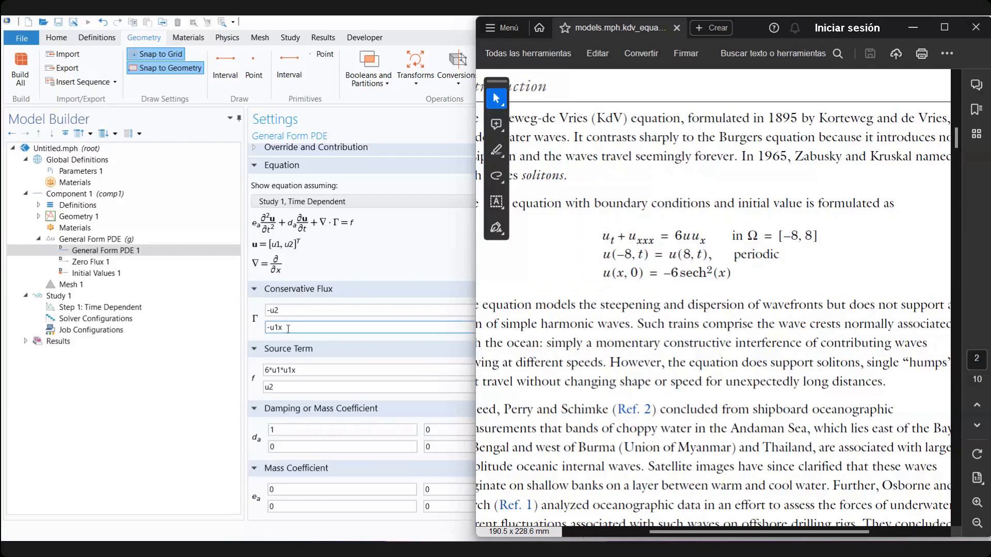
double_click(288, 329)
key(alt+Tab)
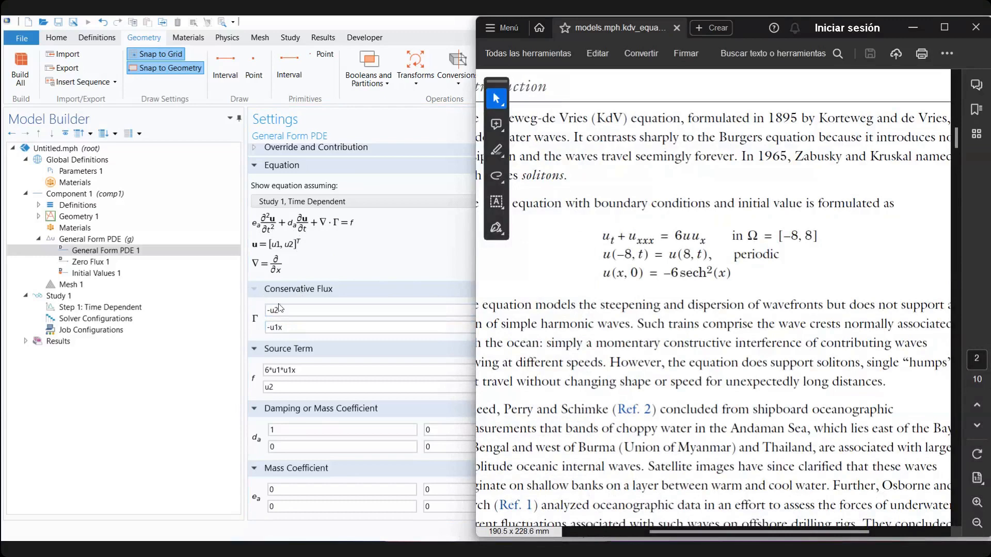
double_click(288, 388)
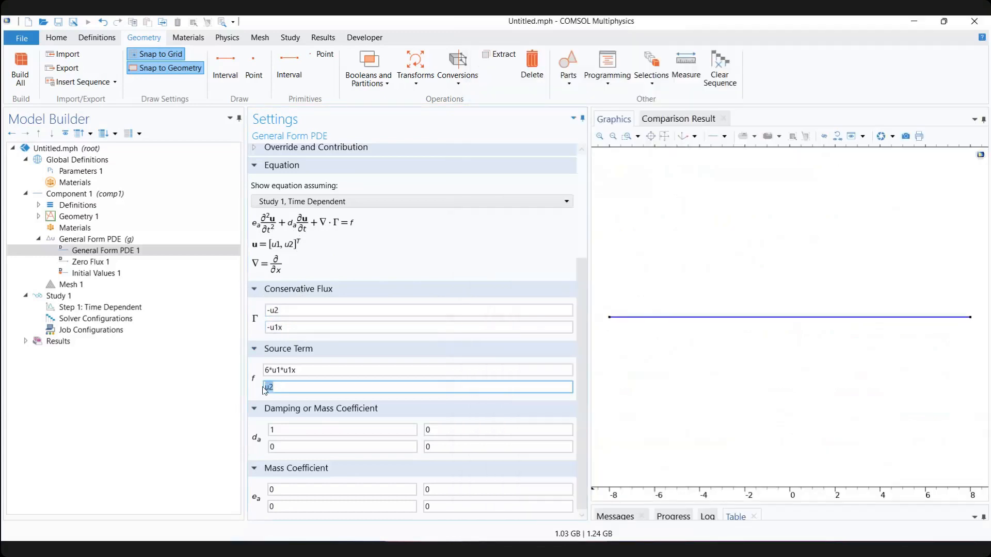
key(alt+Tab)
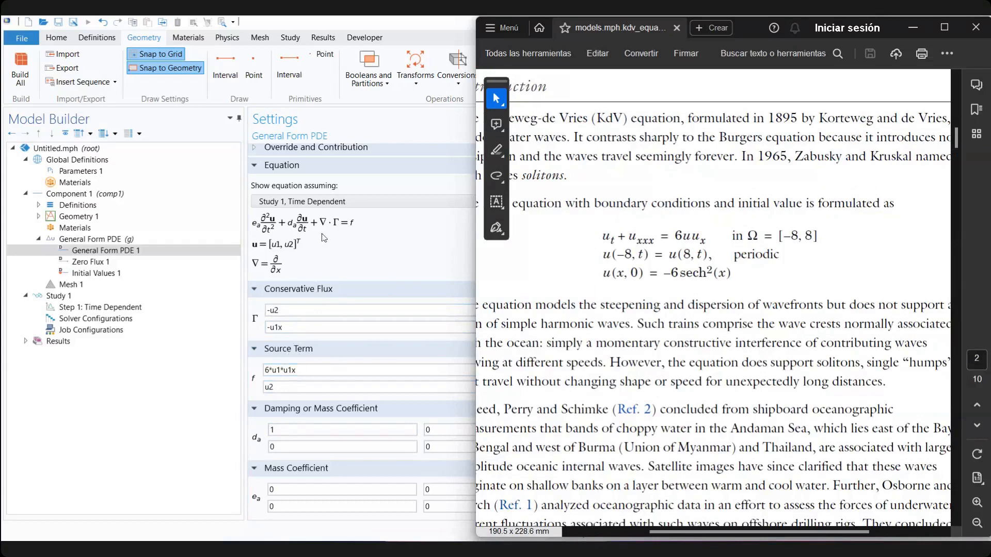
click(610, 236)
click(464, 233)
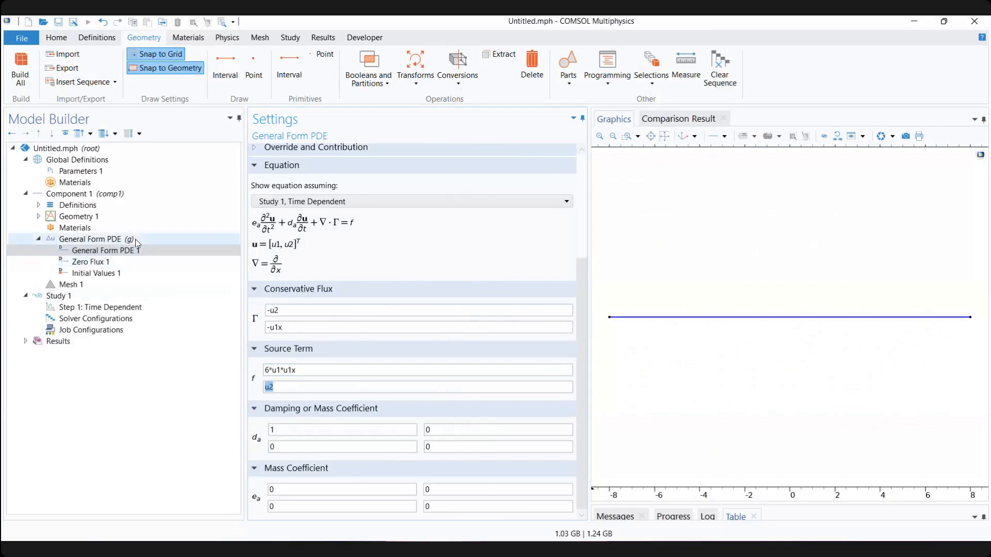
Step: Add a Periodic Condition to the General Form PDE interface and choose its boundary selection
right_click(91, 239)
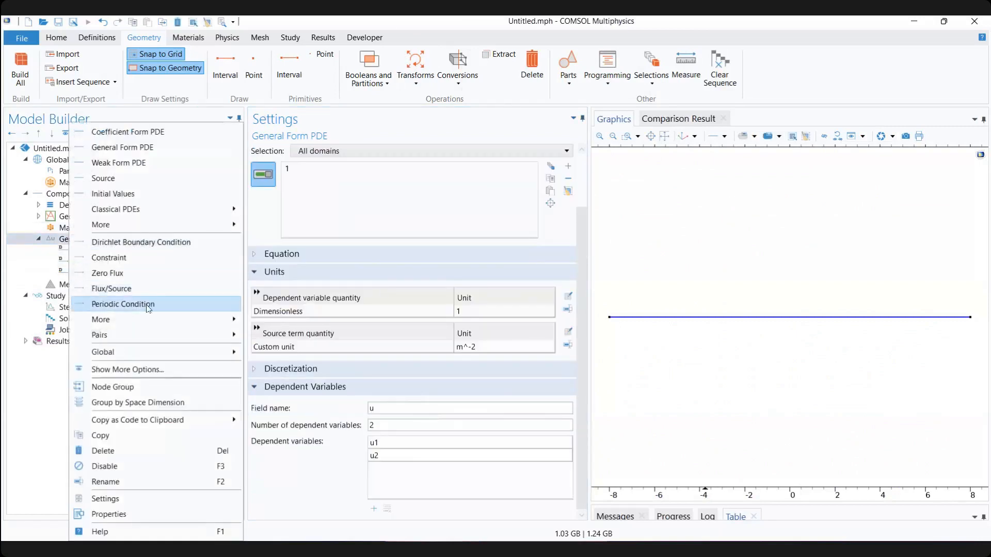
click(185, 305)
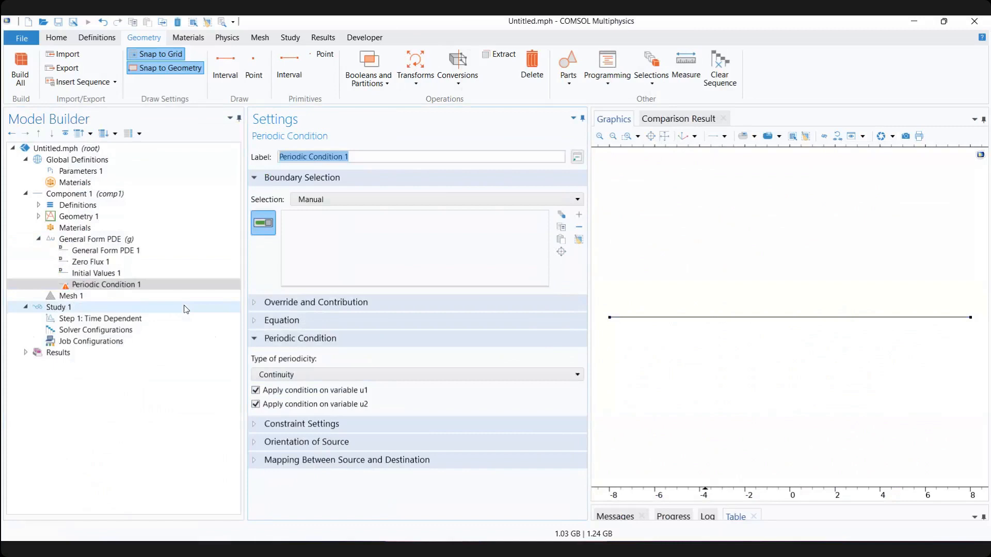
click(354, 201)
click(354, 205)
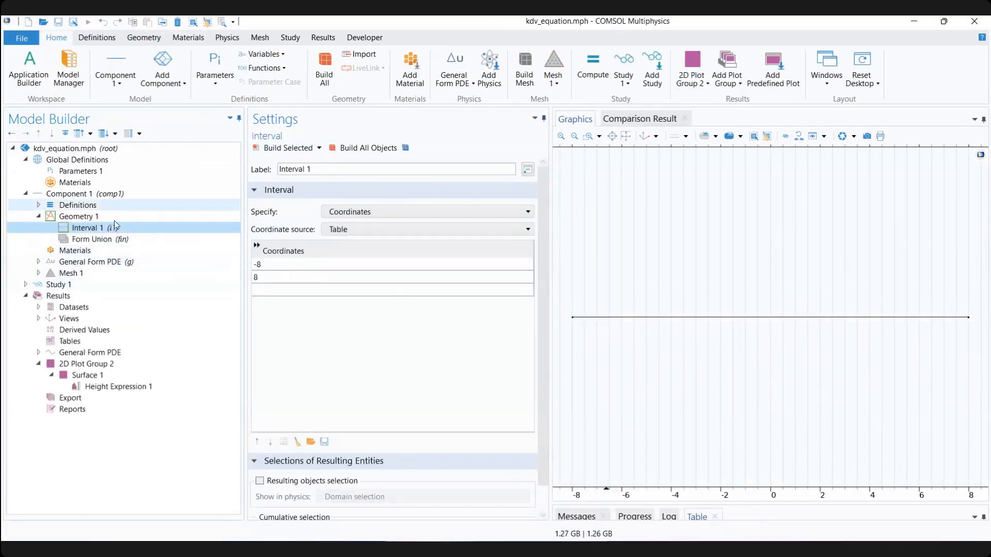
Step: In the kdv_equation.mph reference model, review Periodic Condition 1, the Time Dependent study settings and 2D Plot Group 2
click(39, 261)
click(201, 307)
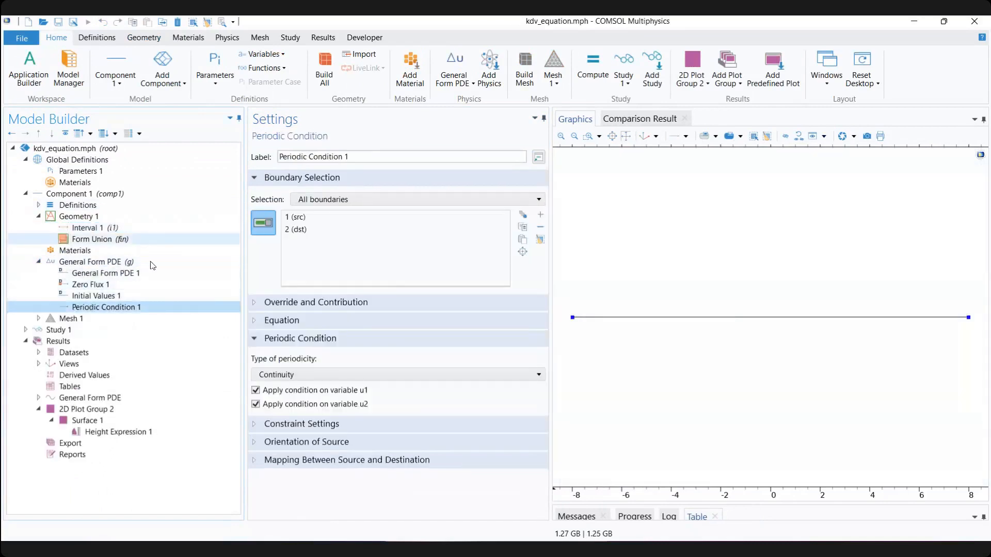
click(25, 330)
click(98, 341)
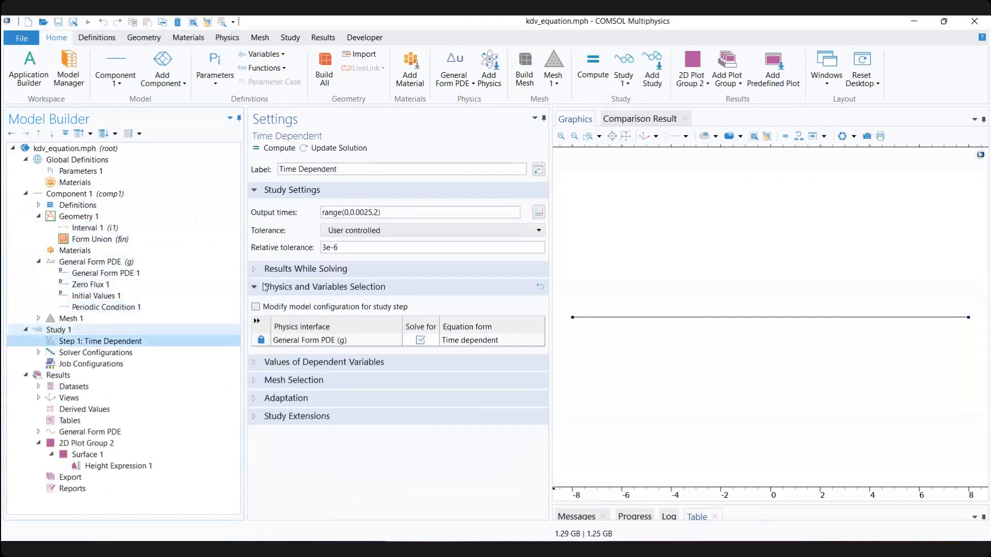
click(375, 212)
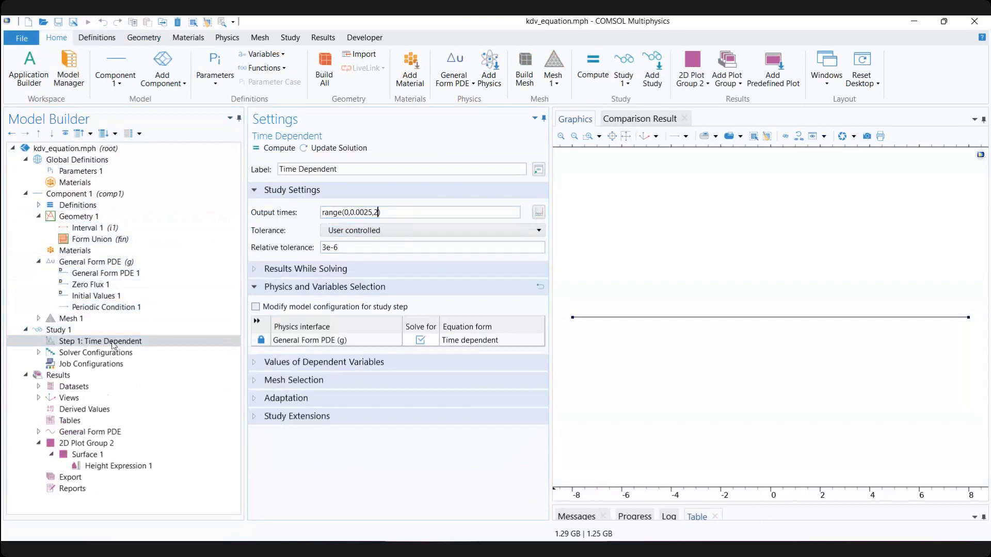
click(85, 447)
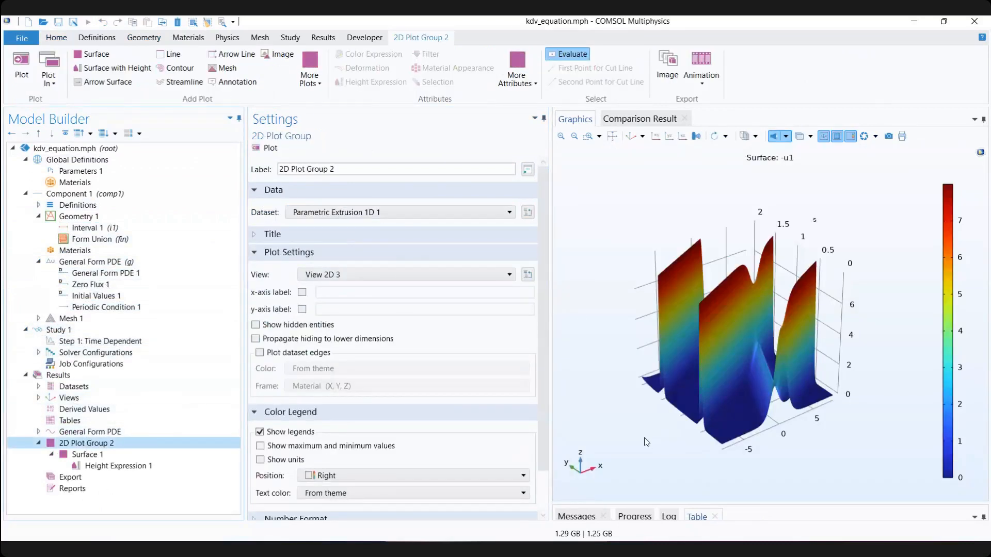
Step: Advance the General Form PDE line graph of -u1 through successive solution times and create a player animation of it
click(95, 431)
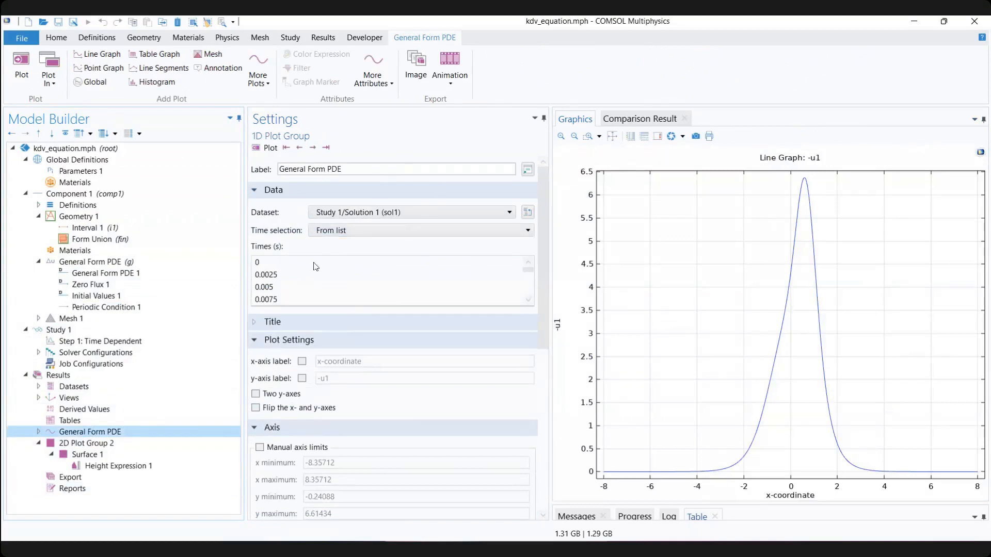
click(313, 148)
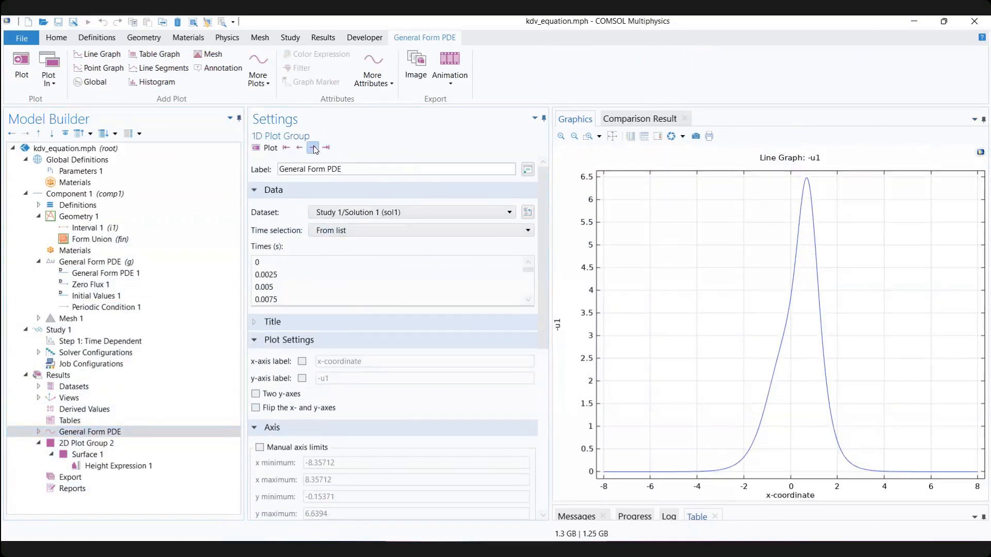
click(313, 148)
click(312, 148)
click(313, 148)
click(312, 148)
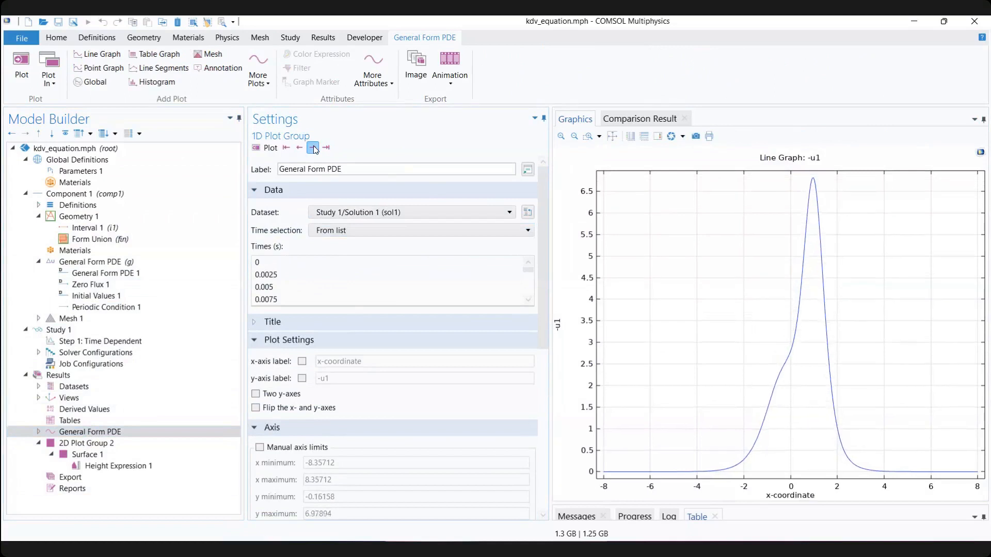
click(313, 147)
click(313, 147)
click(313, 148)
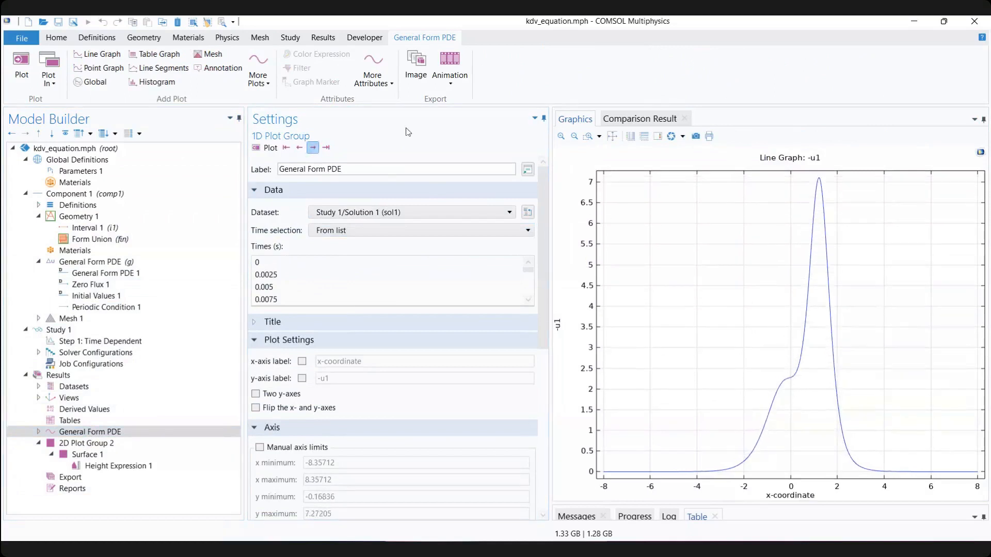
click(448, 85)
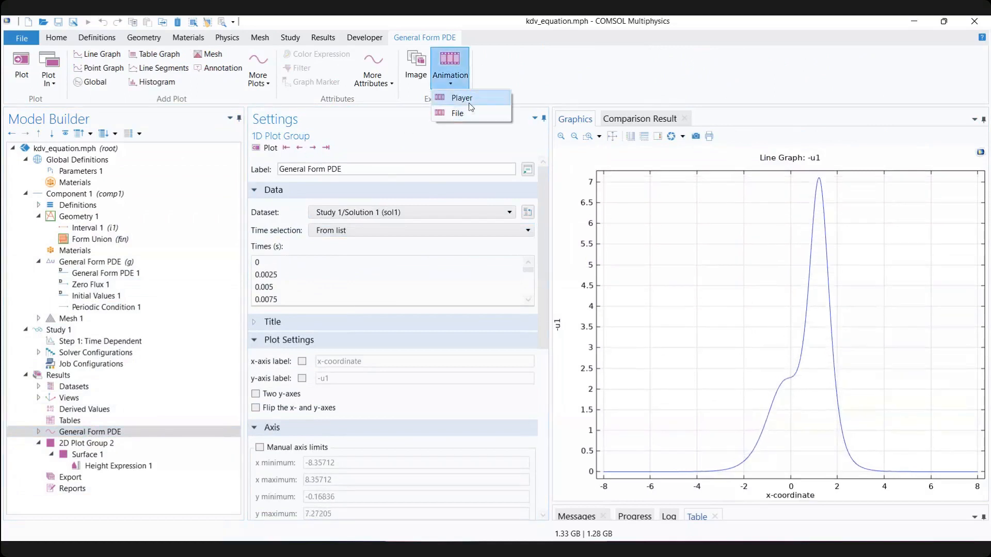
click(462, 98)
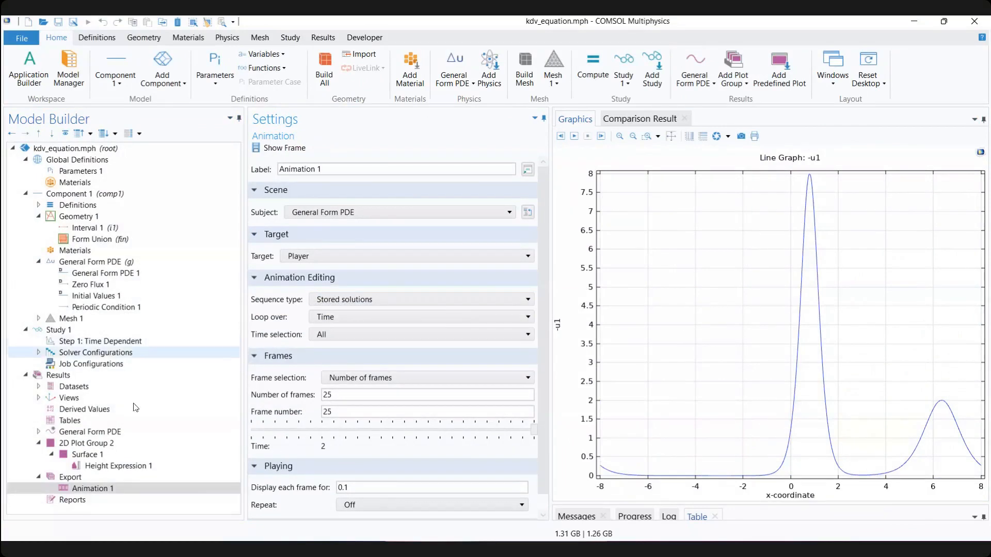
Step: Review the surface plot's height expression and the model's datasets, and locate Parametric Extrusion 1D among the available dataset types
click(119, 466)
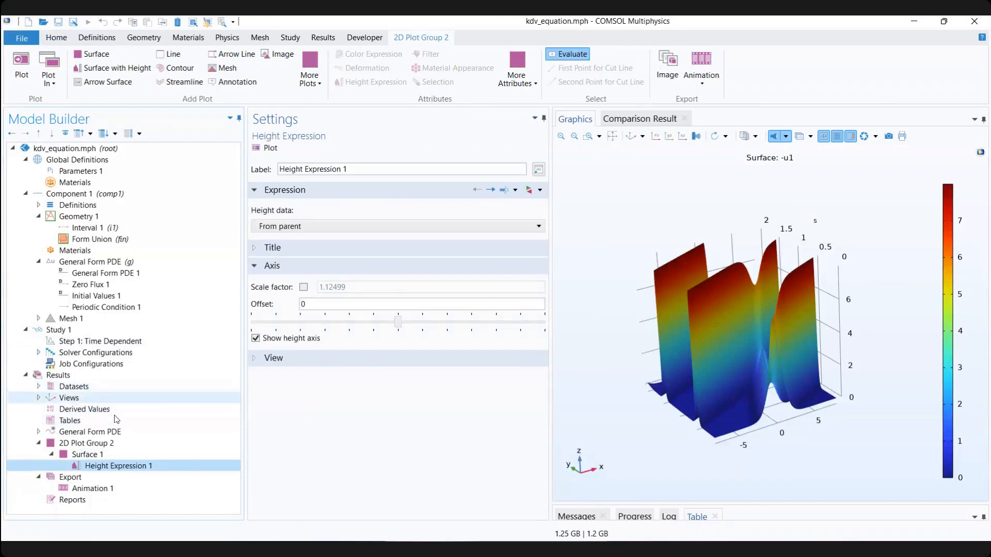
click(40, 387)
click(40, 387)
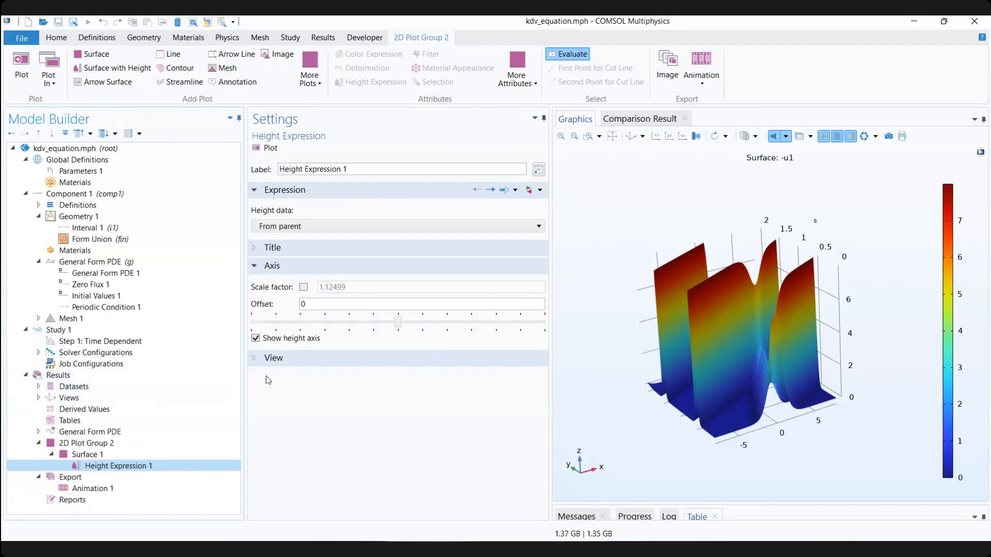
click(38, 387)
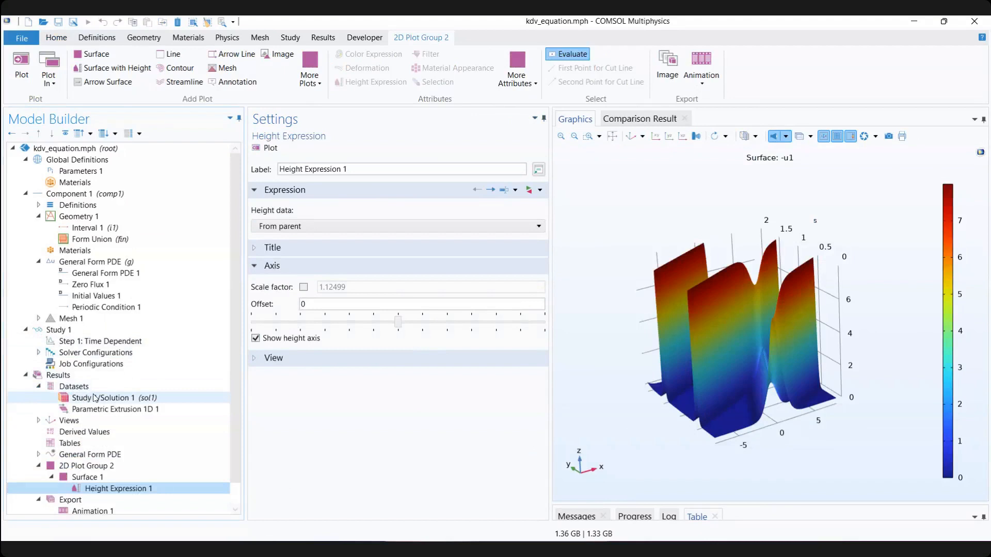
click(89, 389)
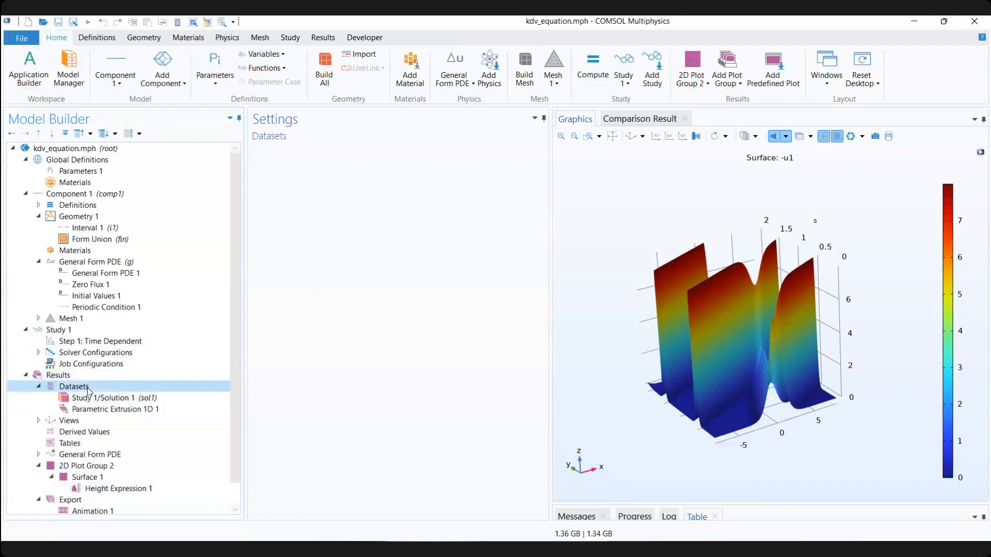
right_click(89, 391)
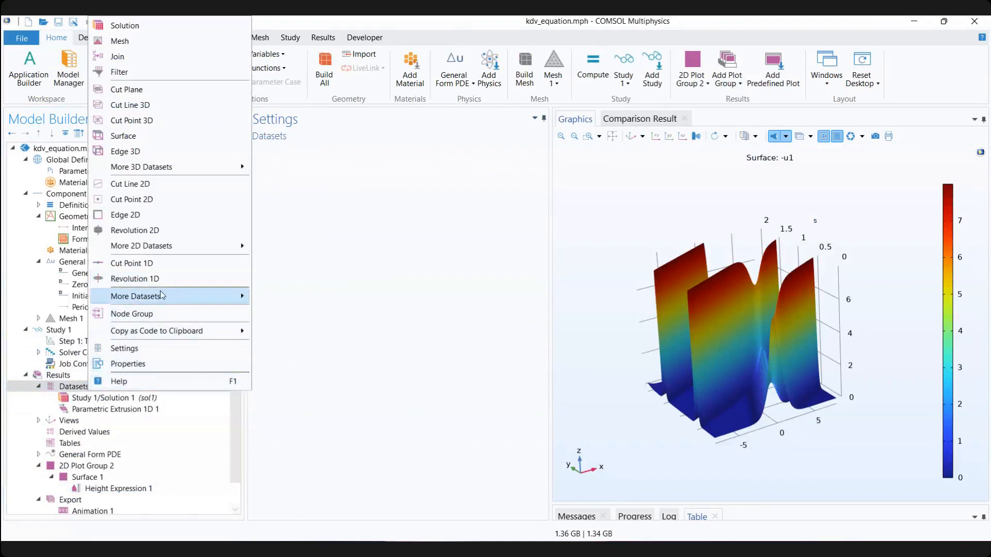
mouse_move(161, 296)
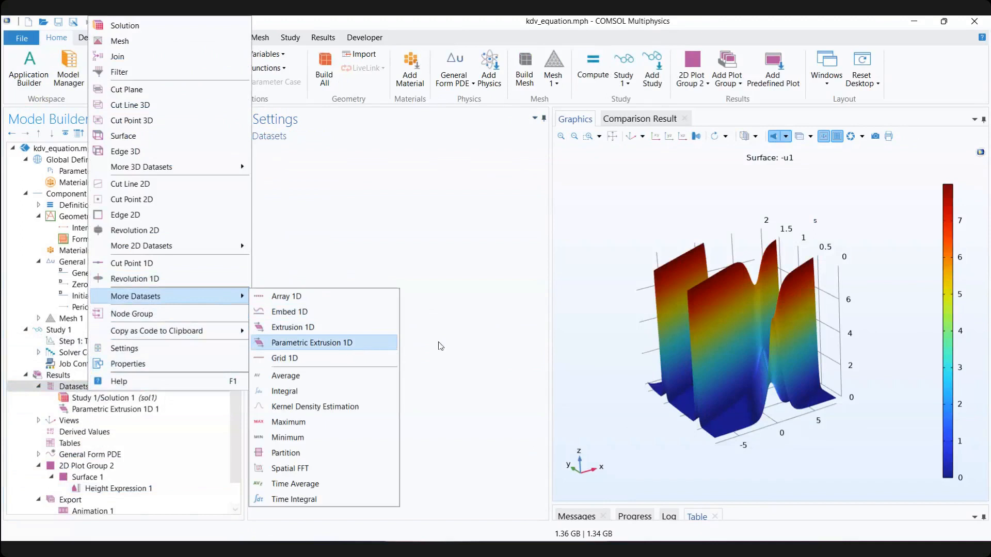
click(443, 346)
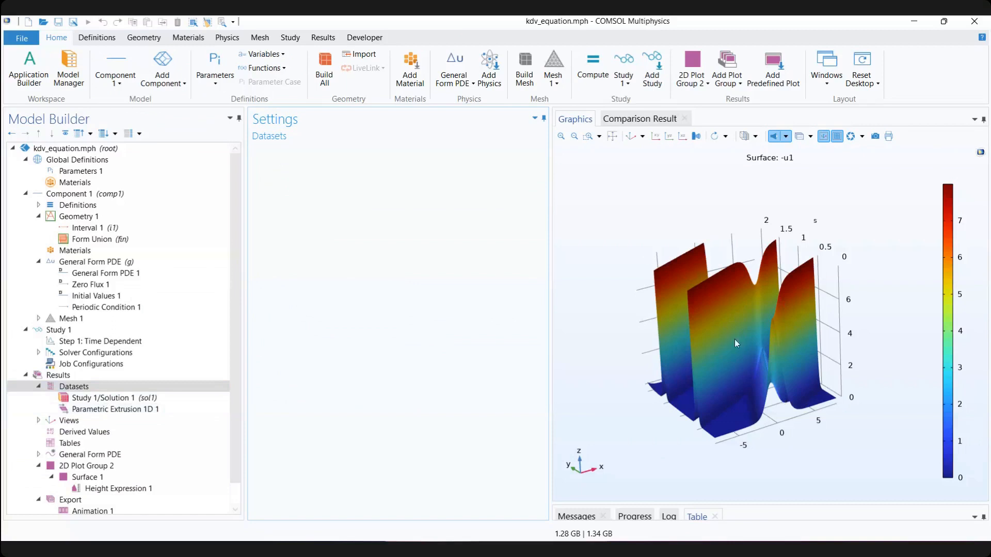
Step: Widen the graphics area and examine the -u1 surface from several angles, including the XY plane, ending in the default 3D view
mouse_move(671, 481)
mouse_down()
mouse_move(664, 473)
mouse_move(671, 482)
mouse_up()
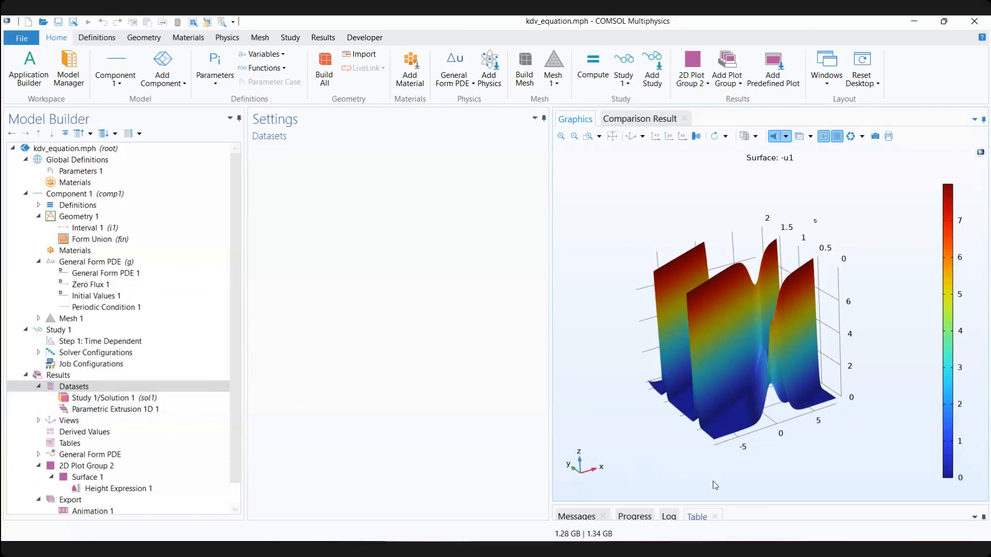
drag(909, 469, 761, 439)
drag(703, 424, 744, 392)
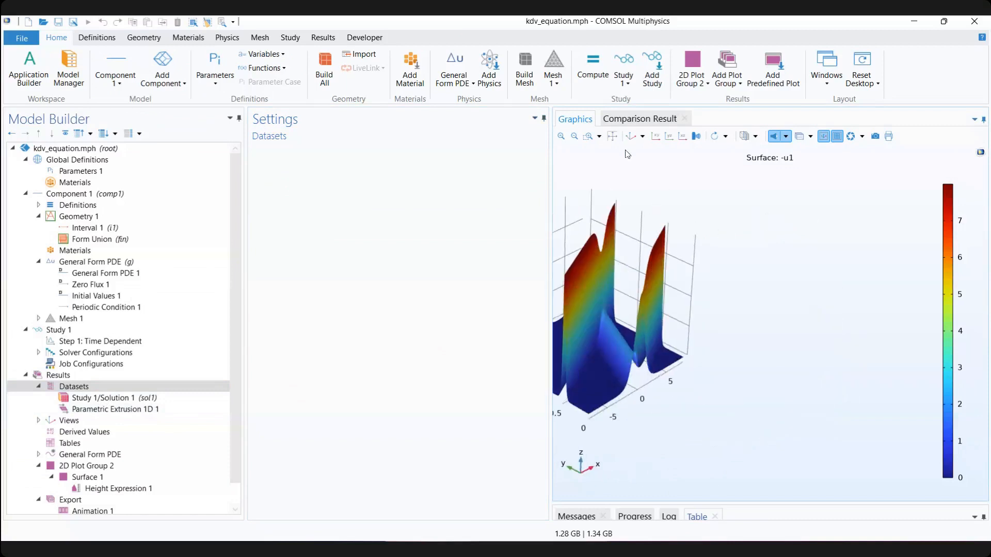
click(631, 137)
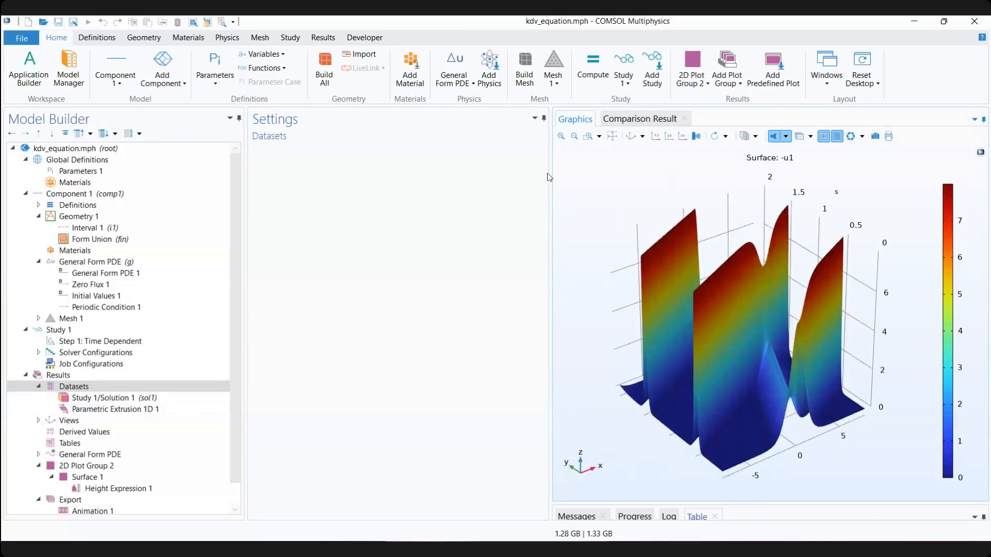
drag(549, 176, 426, 176)
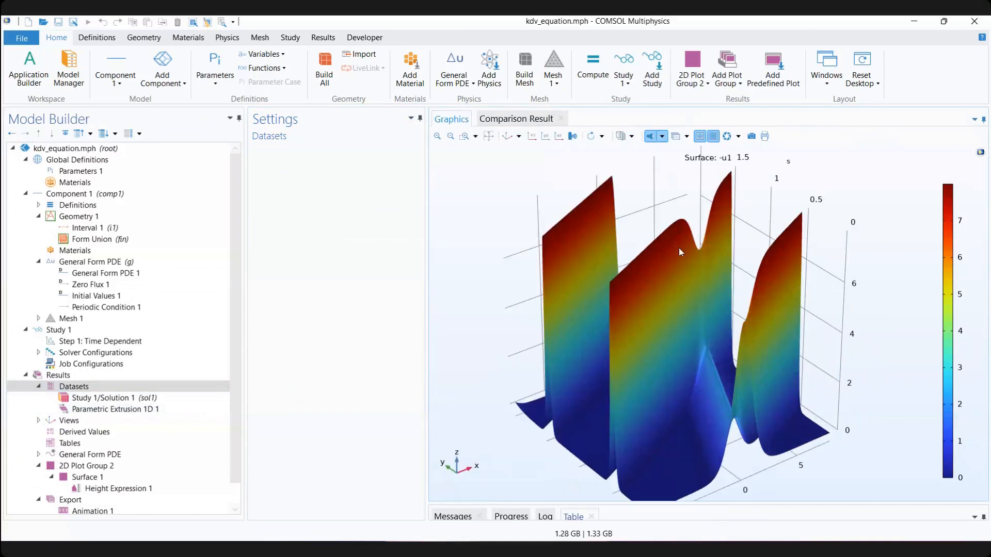
click(533, 137)
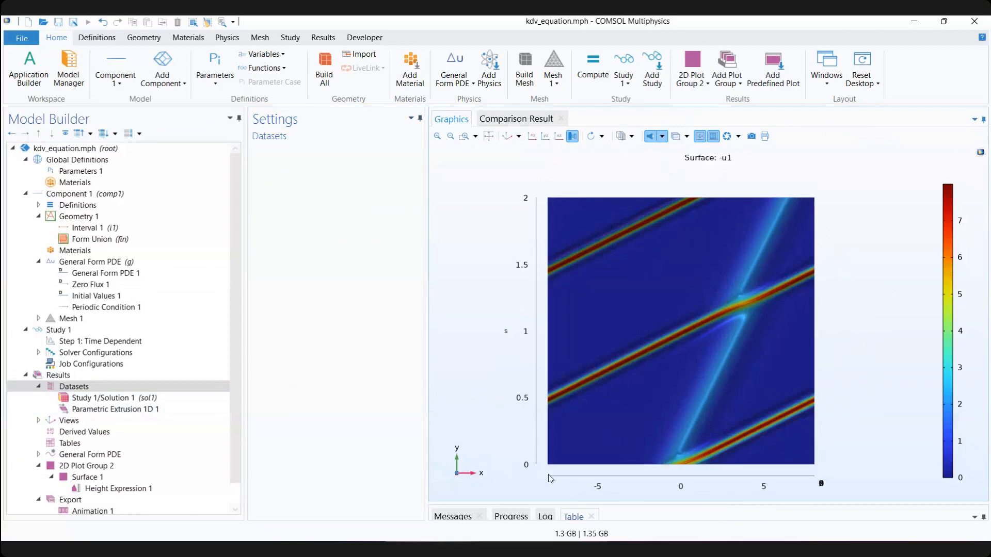
drag(550, 479, 733, 479)
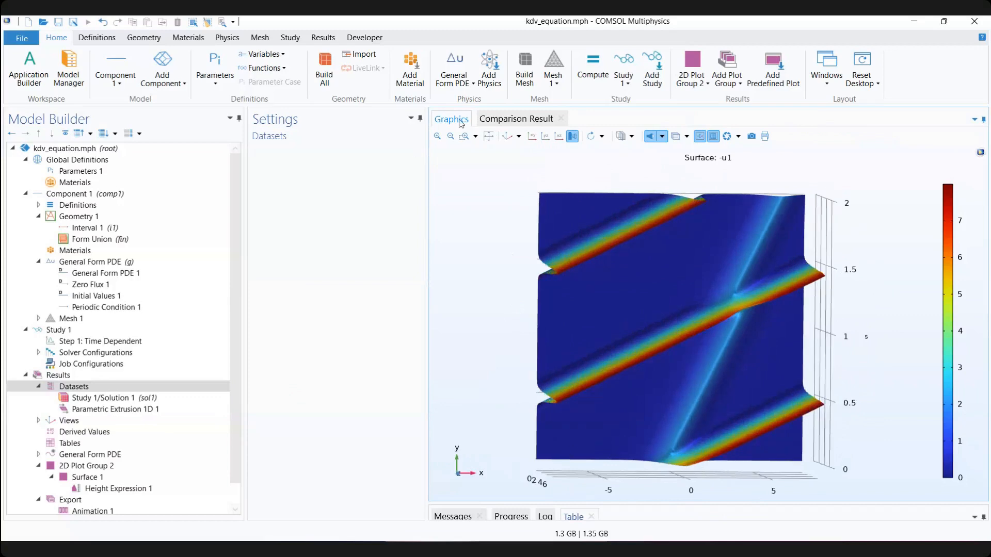
click(489, 137)
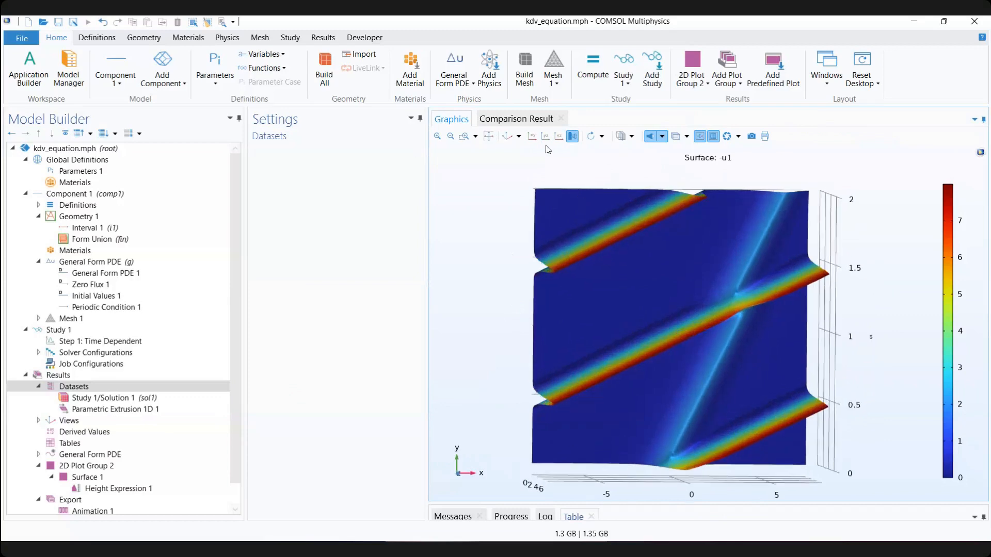
click(506, 137)
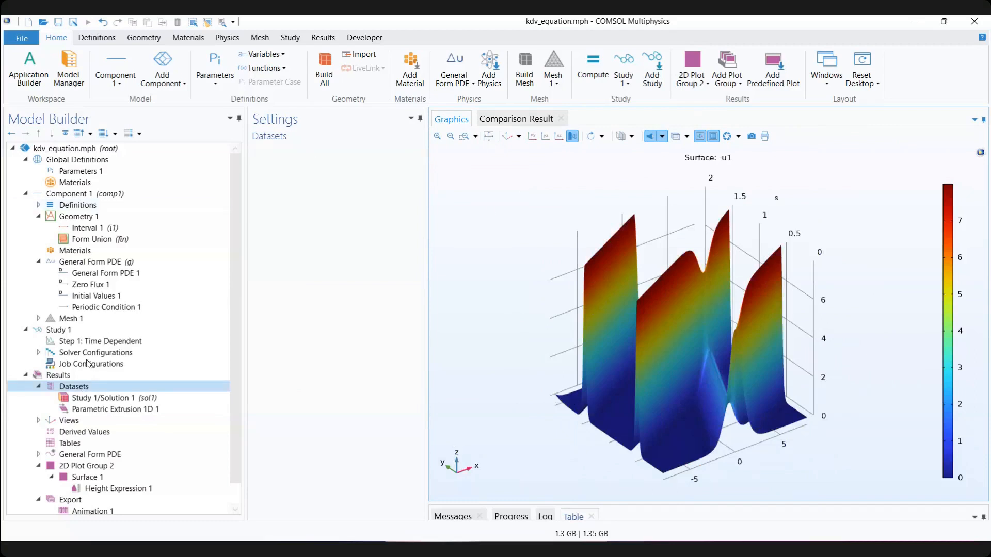
Step: Review the Time Dependent study settings and examine the 2D Plot Group 2 surface of -u1 from a slightly different angle
click(92, 344)
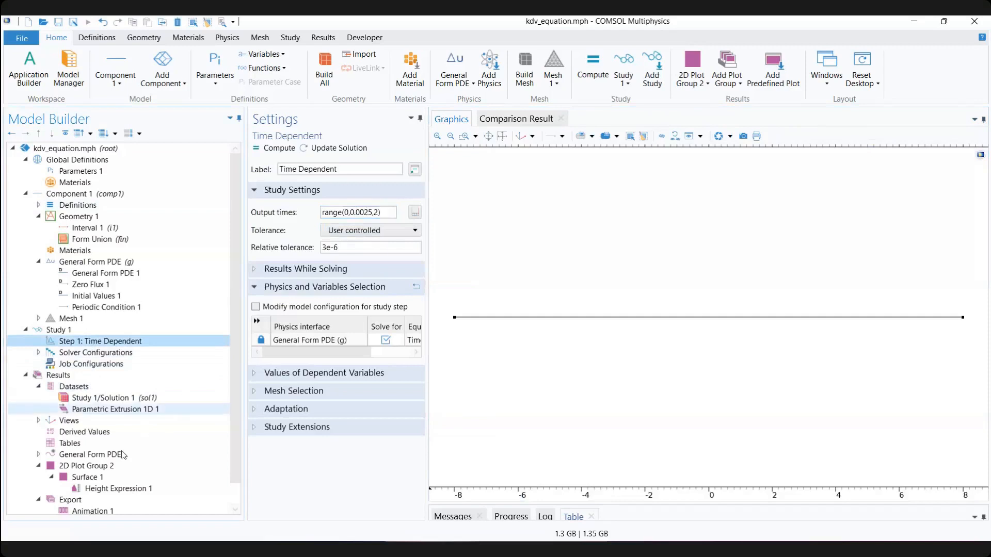
click(86, 466)
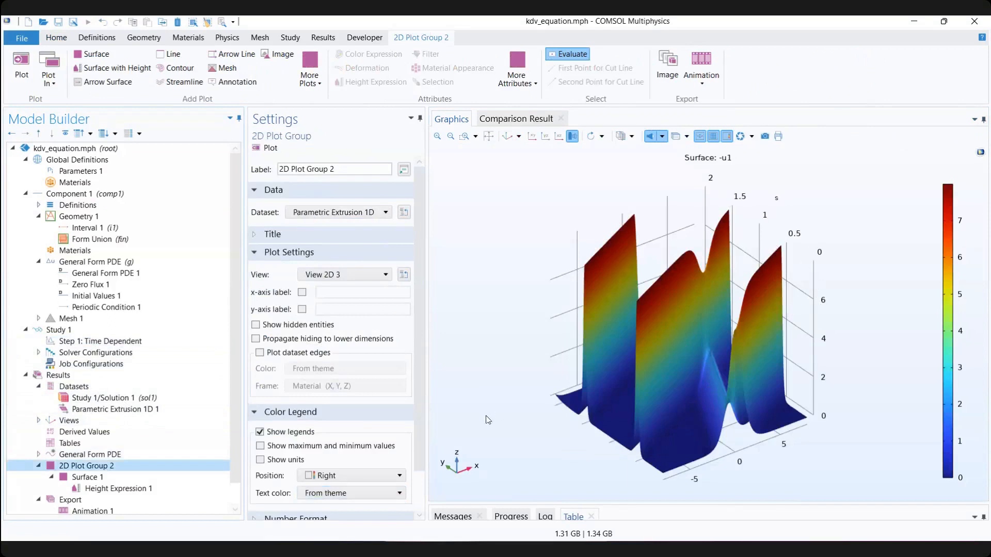
drag(486, 414, 494, 423)
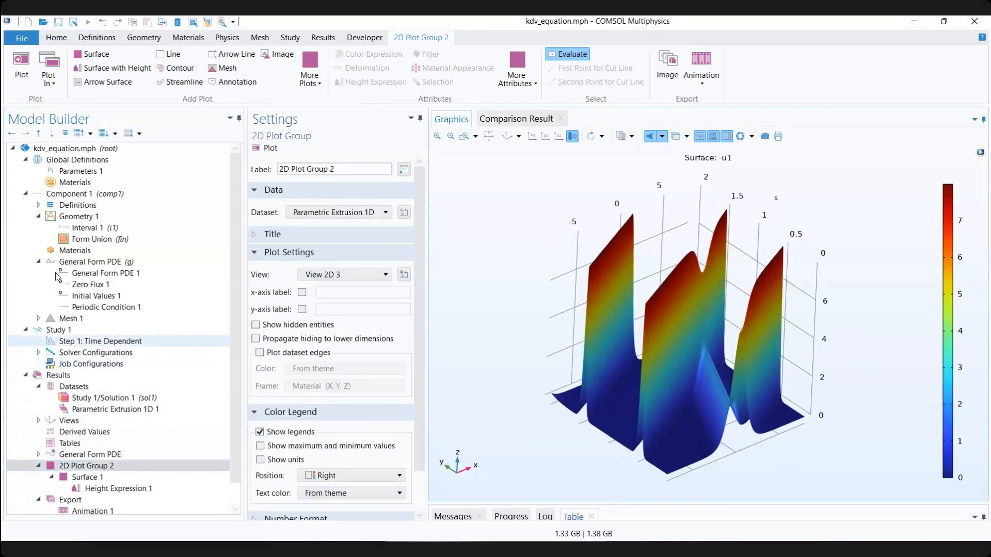
Step: Review the conservative flux terms of General Form PDE 1 and the expression of Surface 1 alongside its plotted surface
click(98, 273)
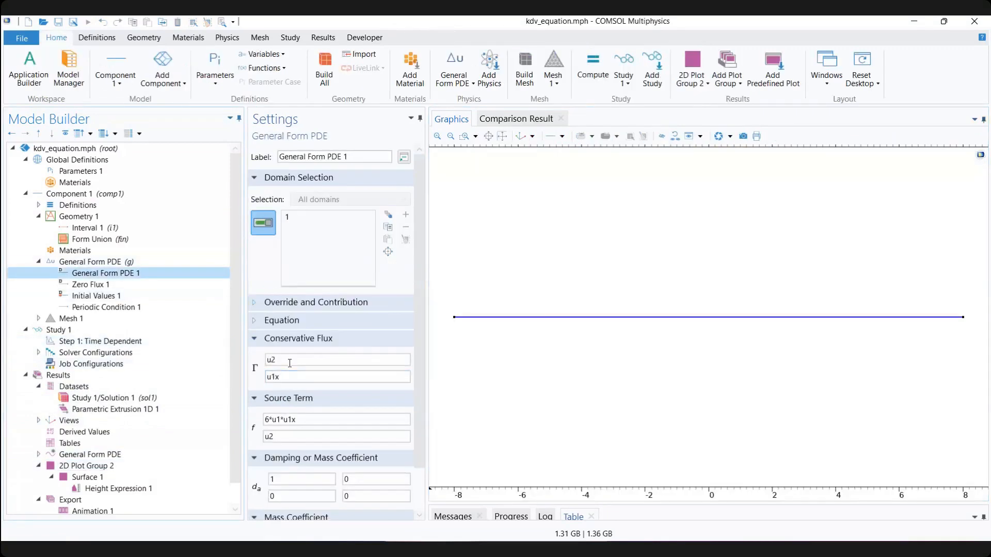
click(290, 363)
click(310, 381)
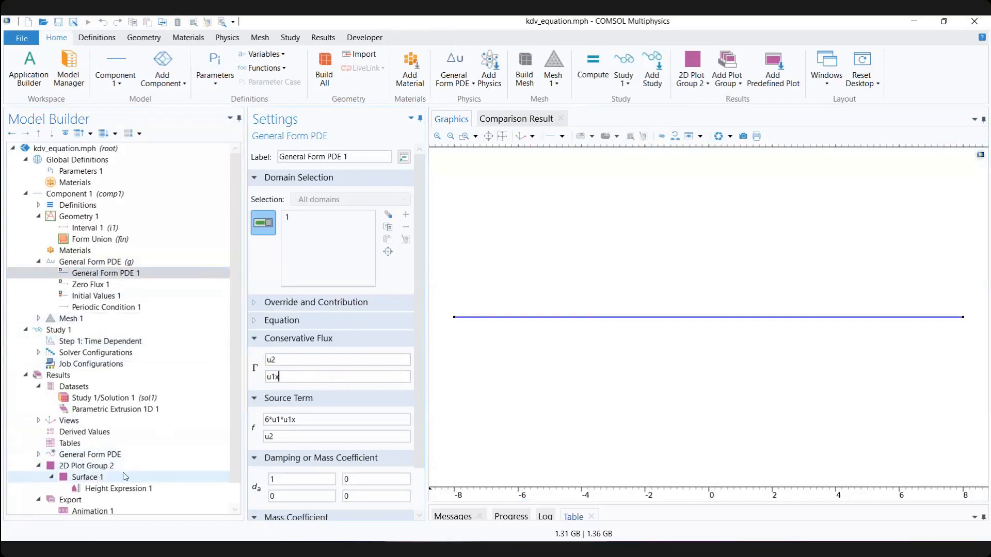
click(89, 477)
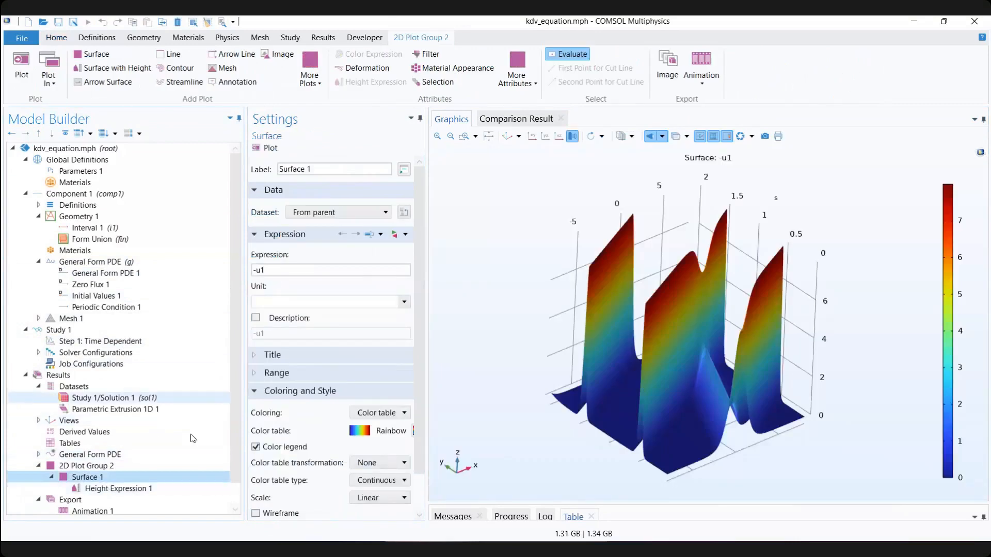
click(263, 271)
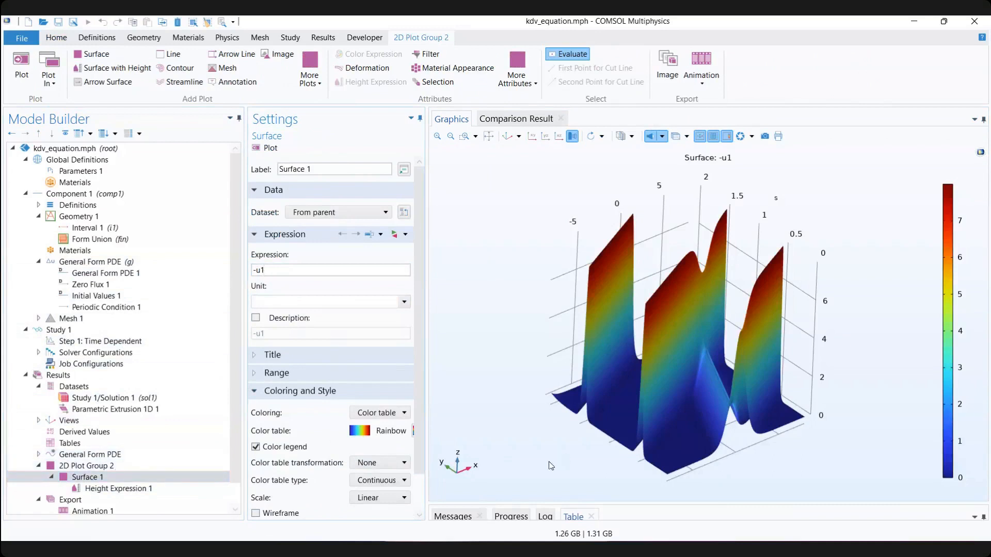
mouse_move(551, 465)
mouse_down()
mouse_move(527, 443)
mouse_move(543, 429)
mouse_move(519, 447)
mouse_move(535, 457)
mouse_up()
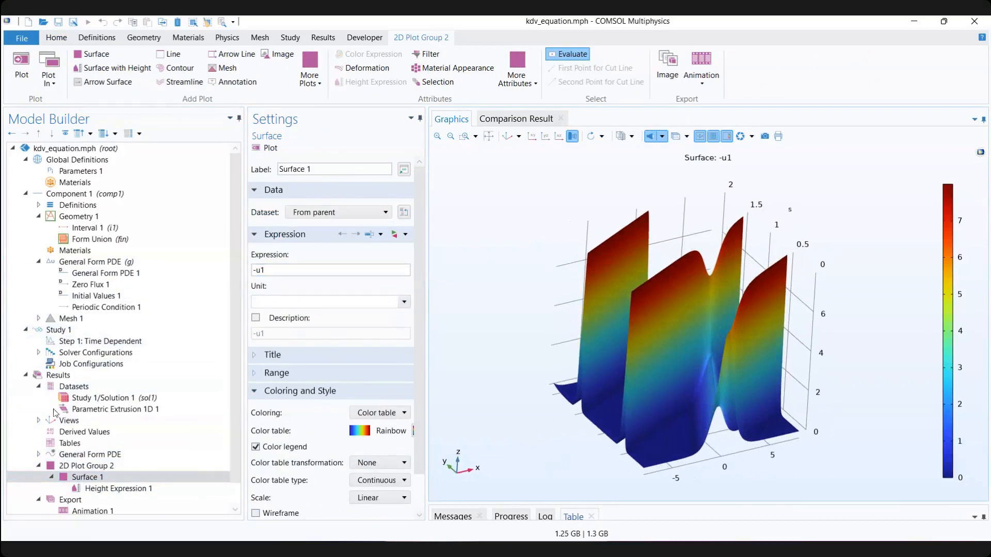
Step: Replay Animation 1 of the General Form PDE line graph in the graphics player
scroll(78, 449, down, 1)
click(105, 490)
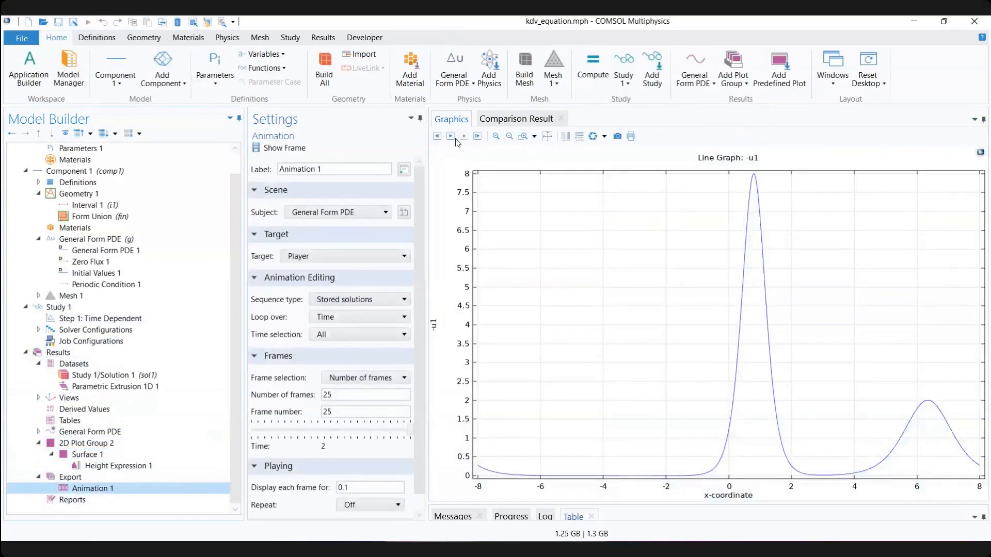
click(452, 137)
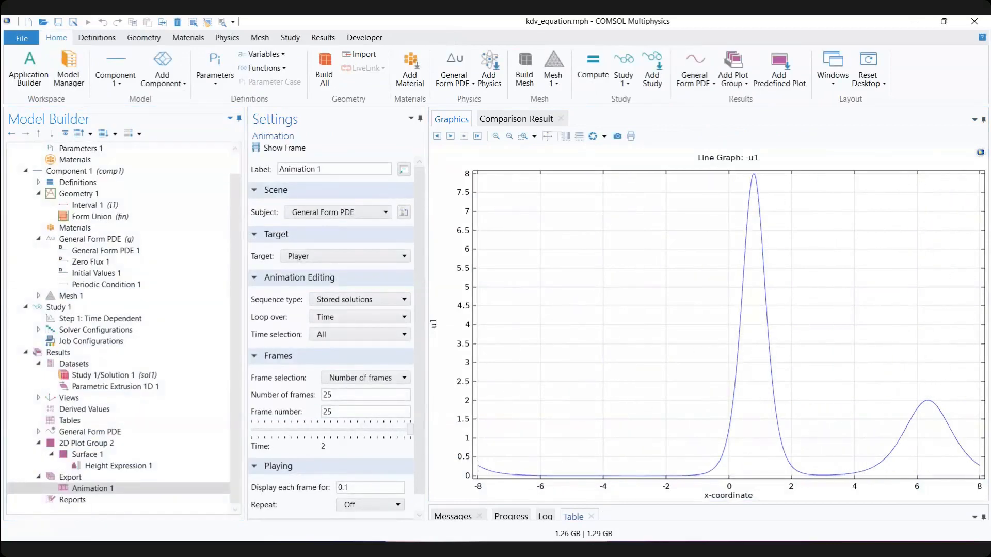
Step: Switch to the PowerPoint presentation and start the slide show from the Ejemplos slide
click(593, 549)
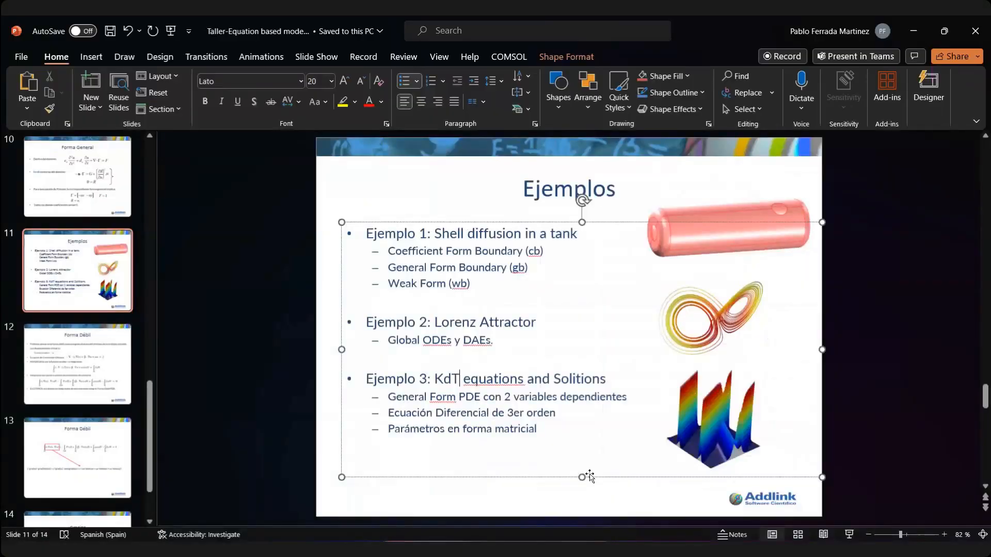
click(849, 535)
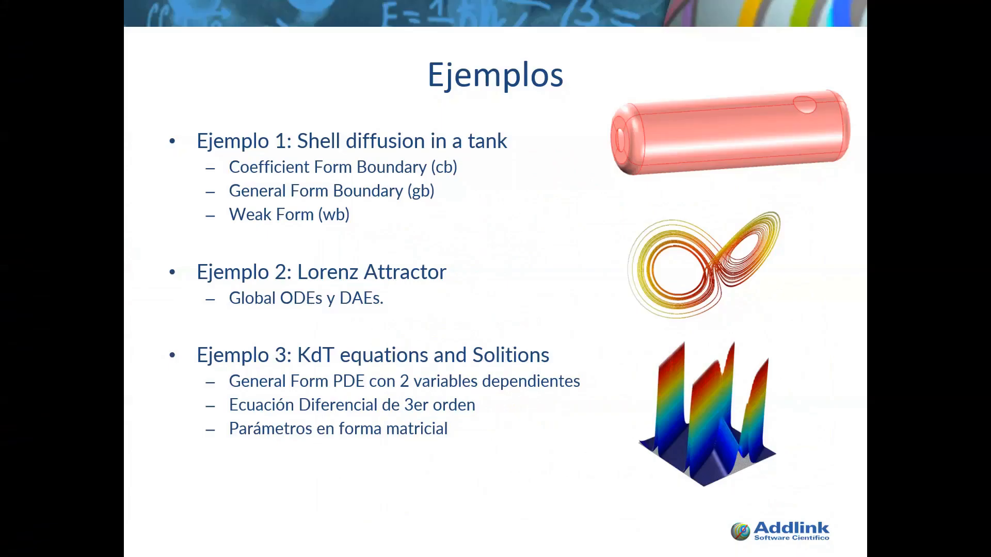